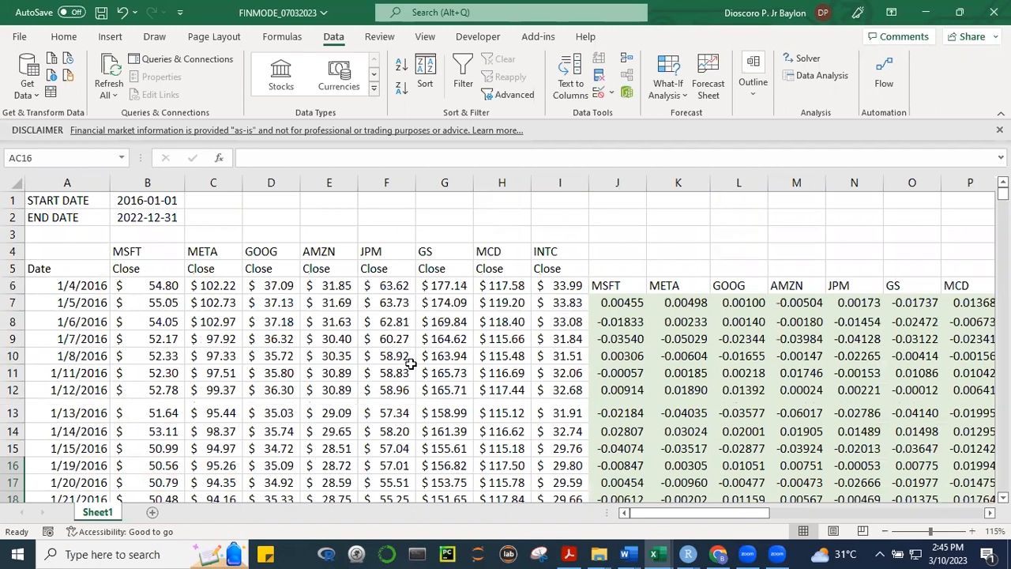
Try clearing cell B5 above the MSFT closing prices, and undo the change
left_click(147, 265)
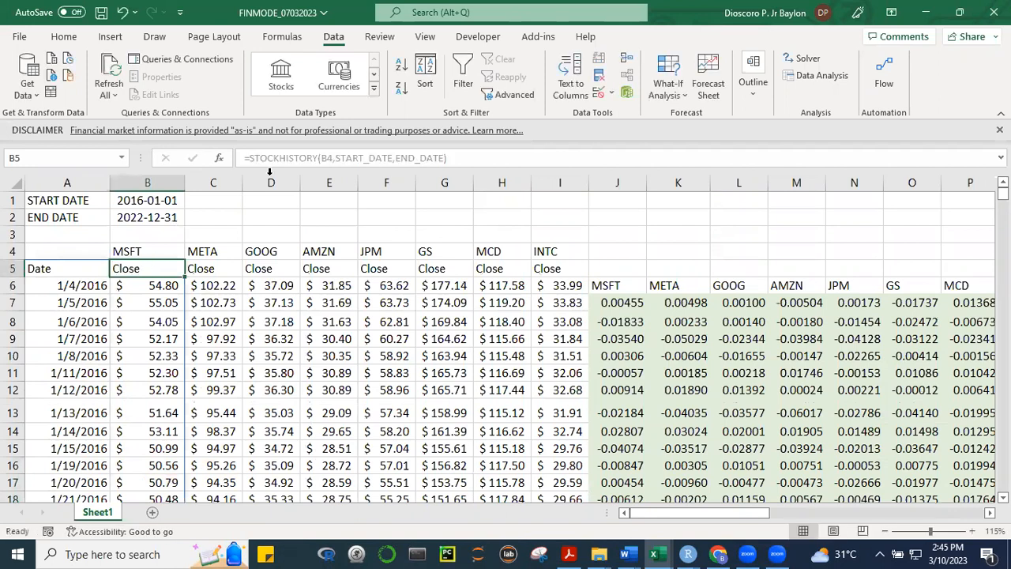
key("BackSpace")
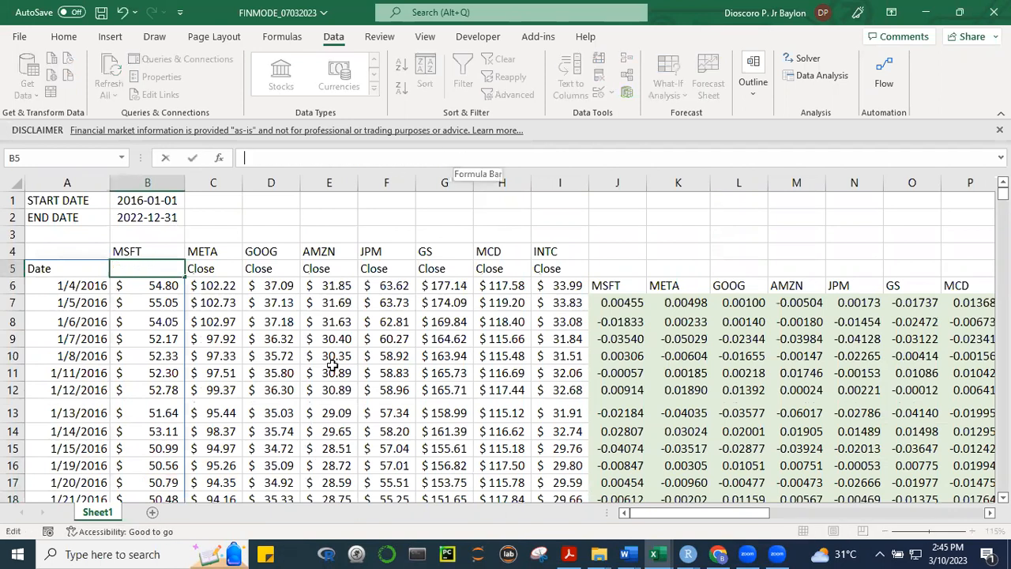
left_click(213, 355)
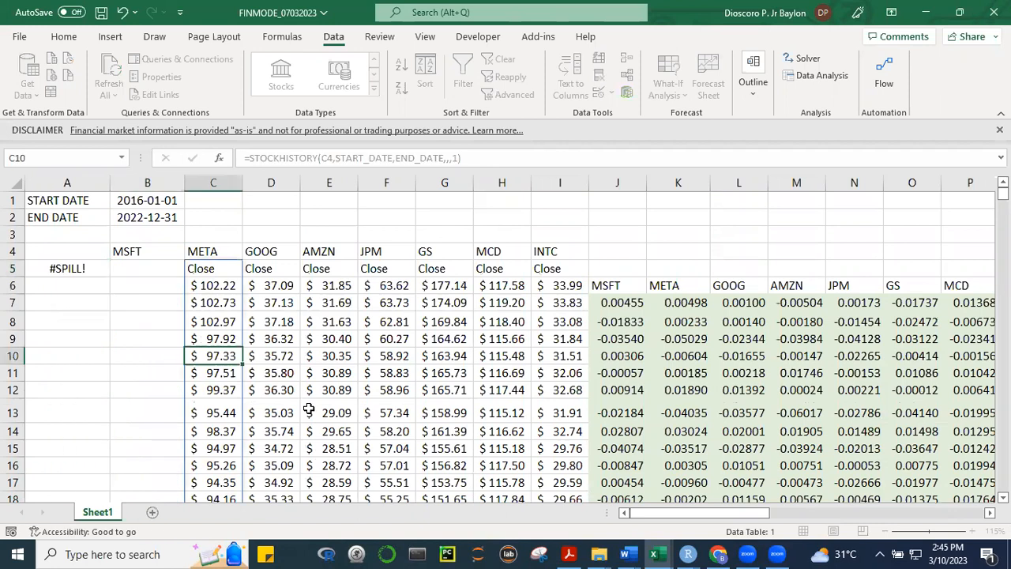
key("ctrl+z")
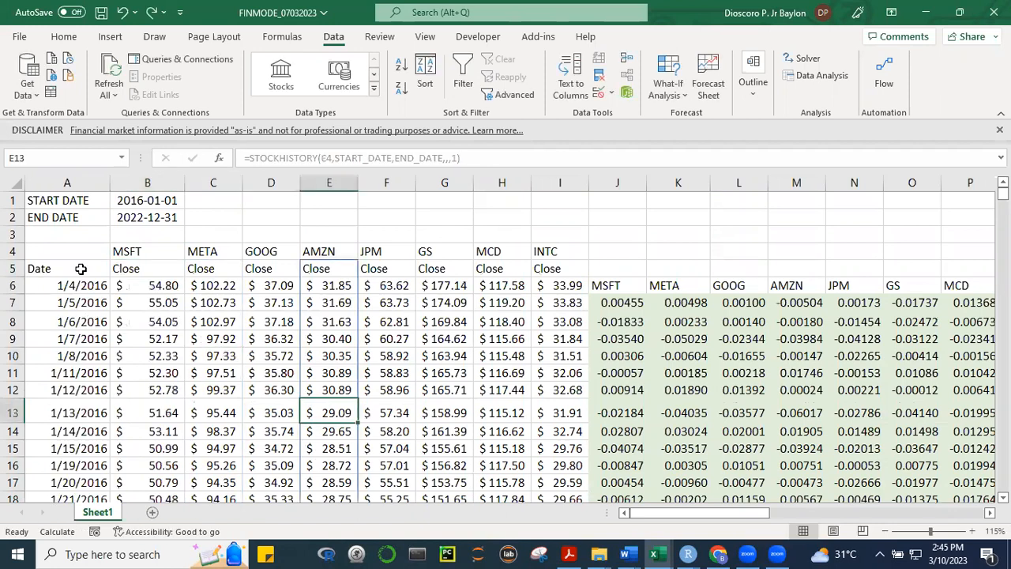
Examine the stock history formula in A5 and the MSFT return formula in J7 with the price cells it references
left_click(81, 268)
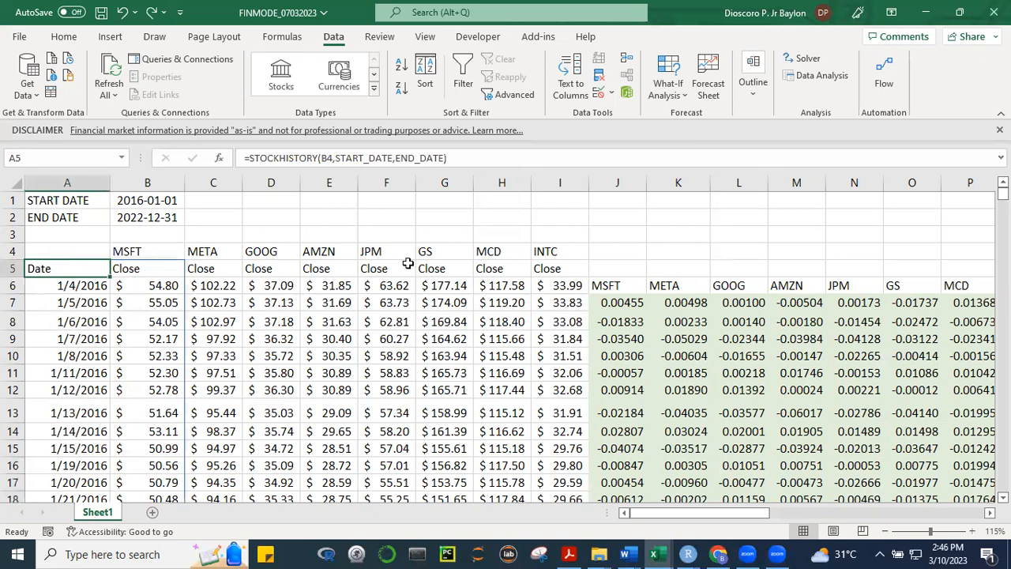
left_click(628, 249)
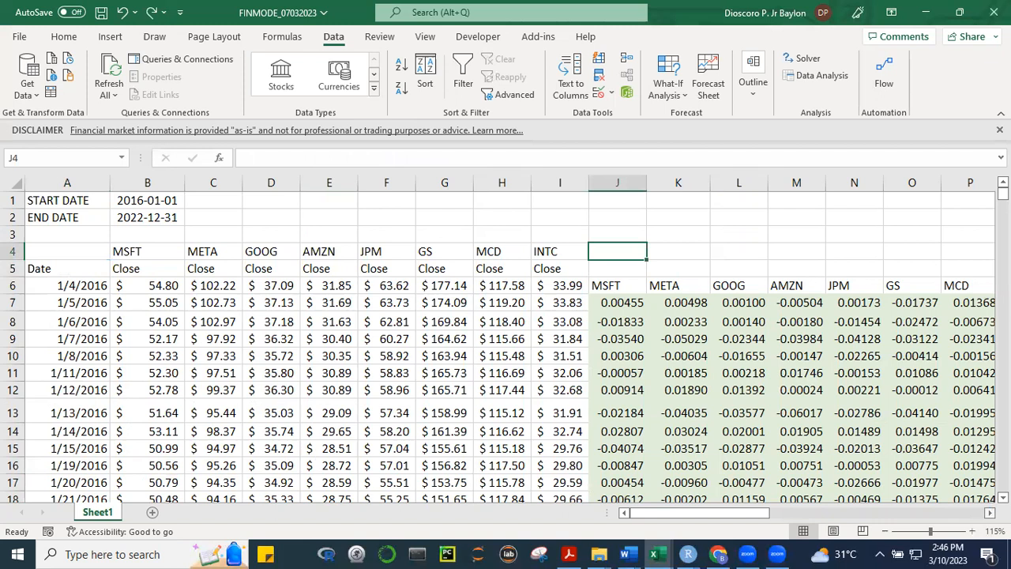
scroll(438, 298, "right", 1)
left_click(456, 305)
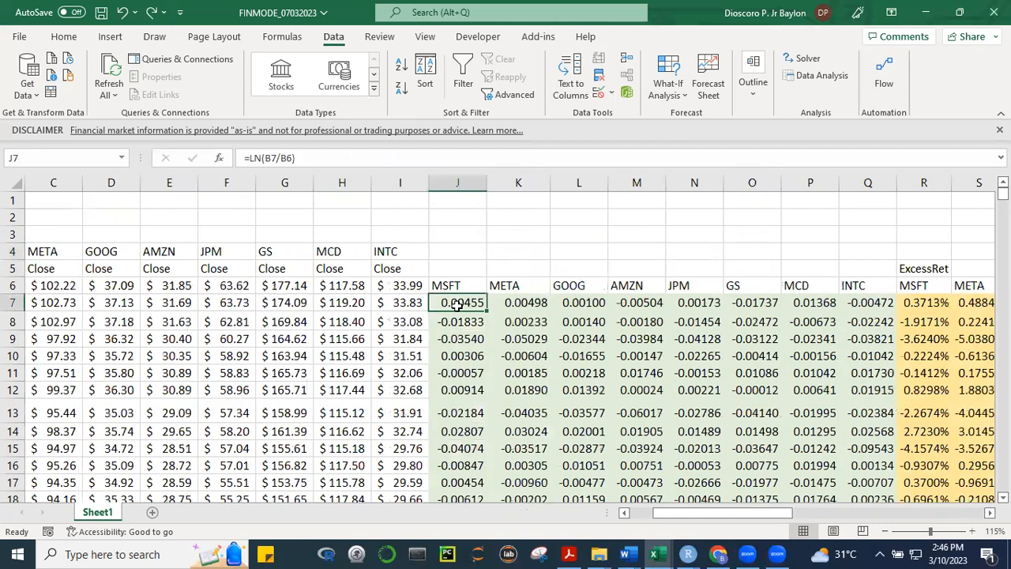
key("F2")
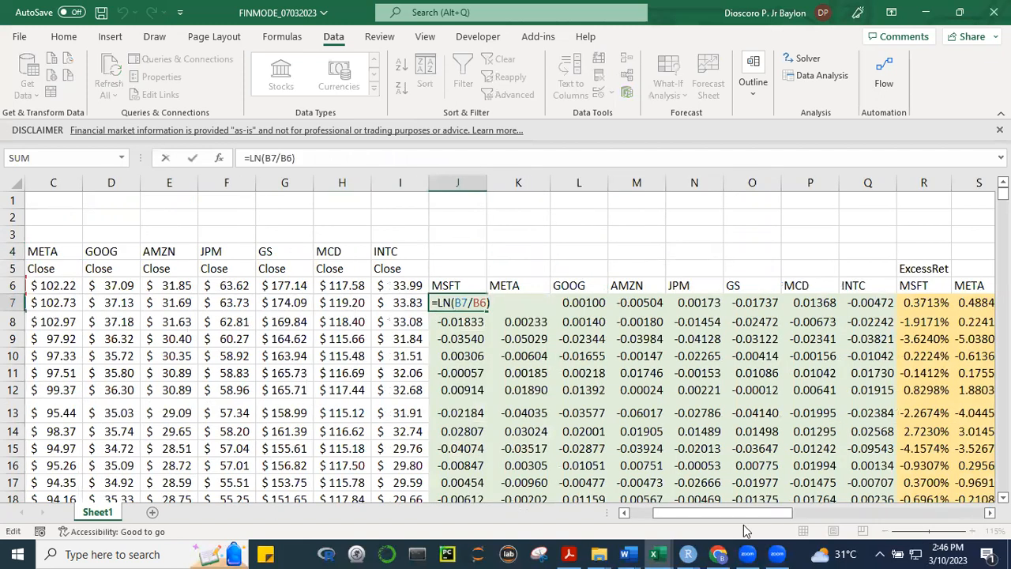
left_click_drag(745, 513, 743, 513)
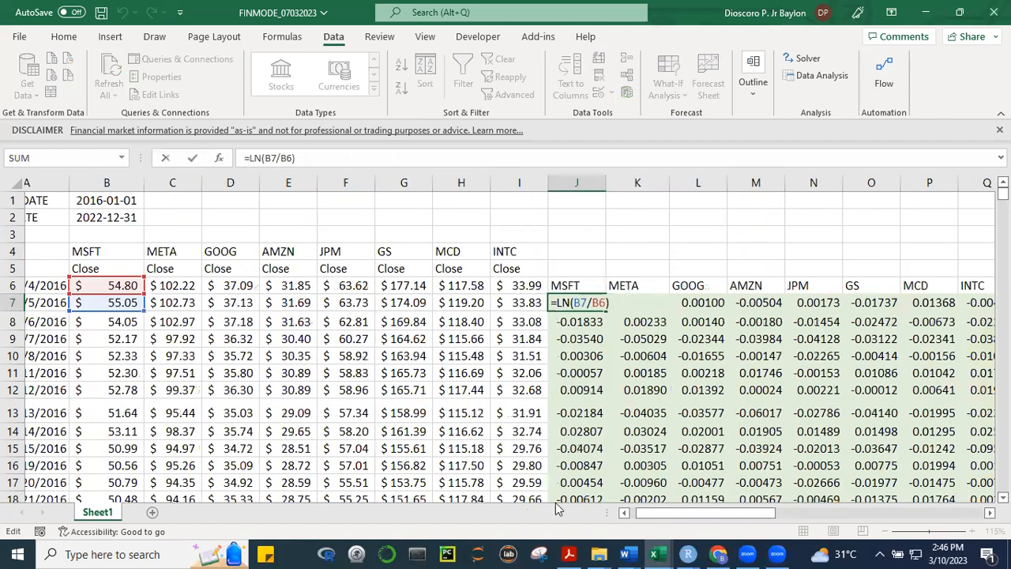
scroll(173, 289, "left", 1)
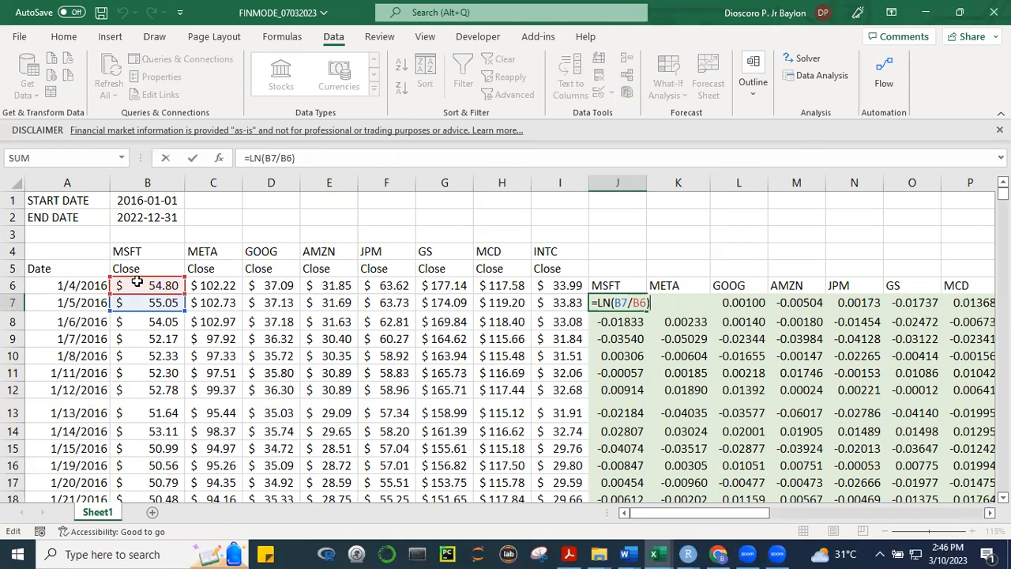
left_click(682, 319)
Change the font color of the MSFT expected return in AC6 to black
left_click_drag(727, 515, 951, 523)
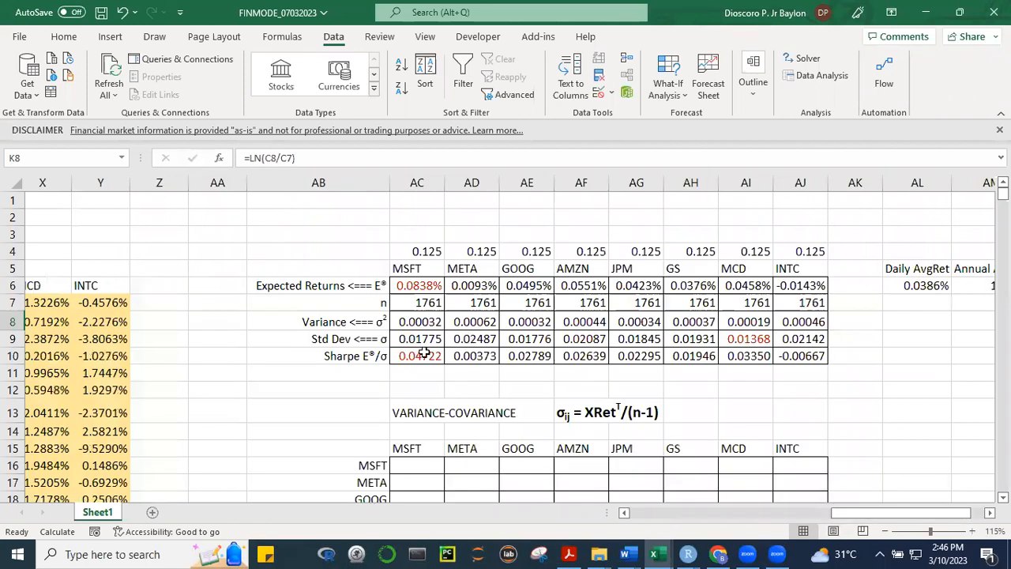
left_click(412, 289)
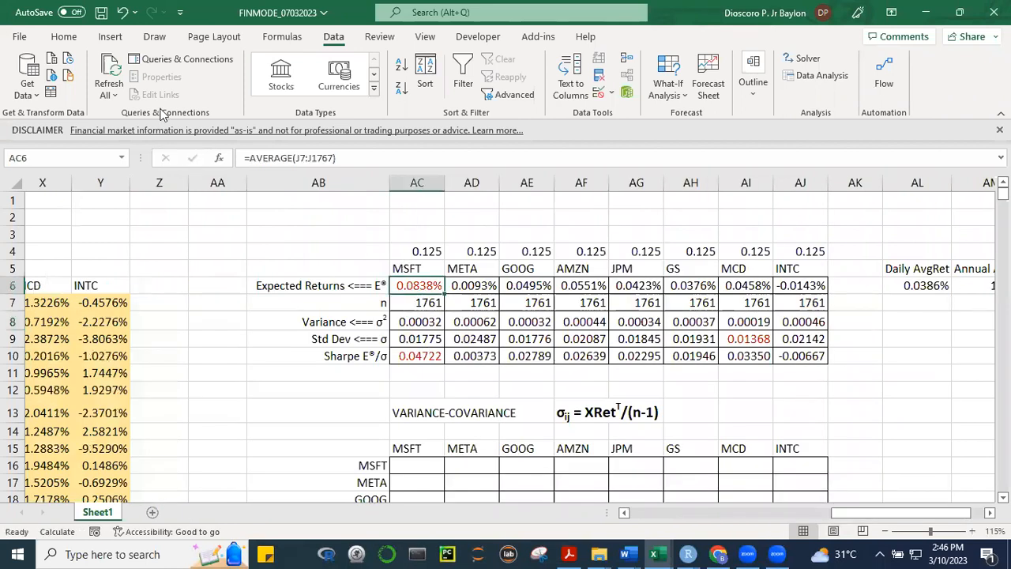
left_click(65, 37)
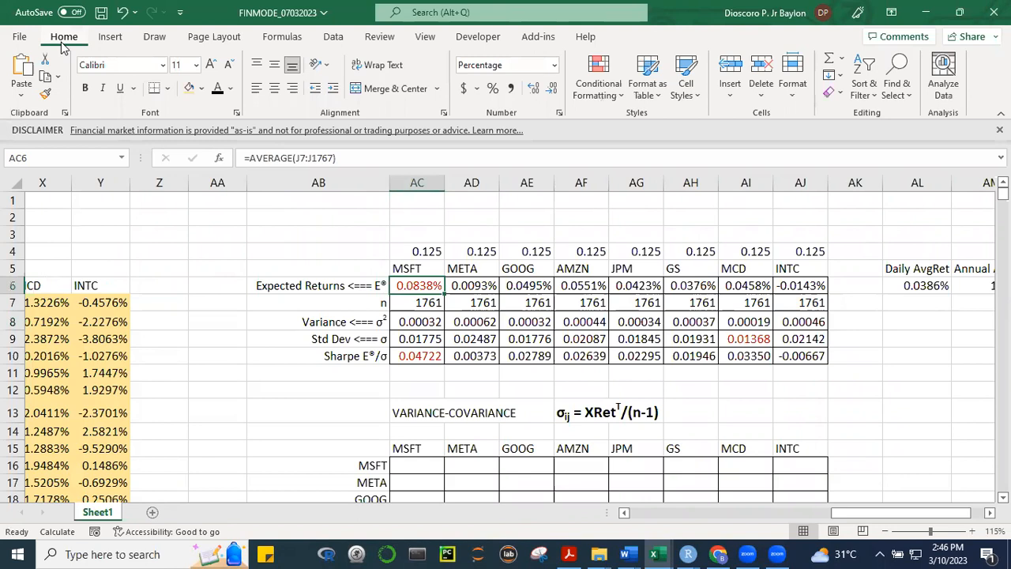
left_click(231, 88)
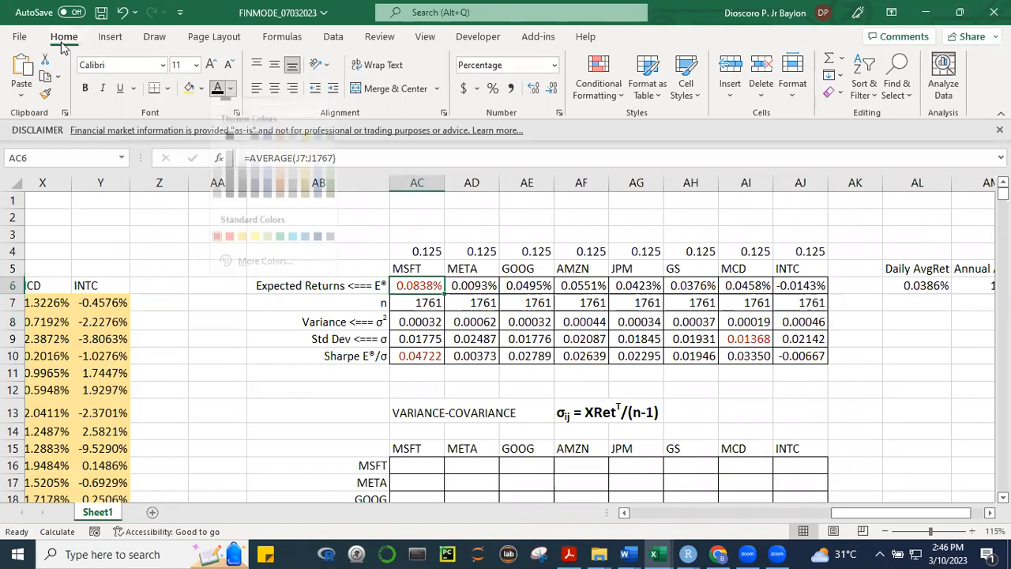
left_click(230, 150)
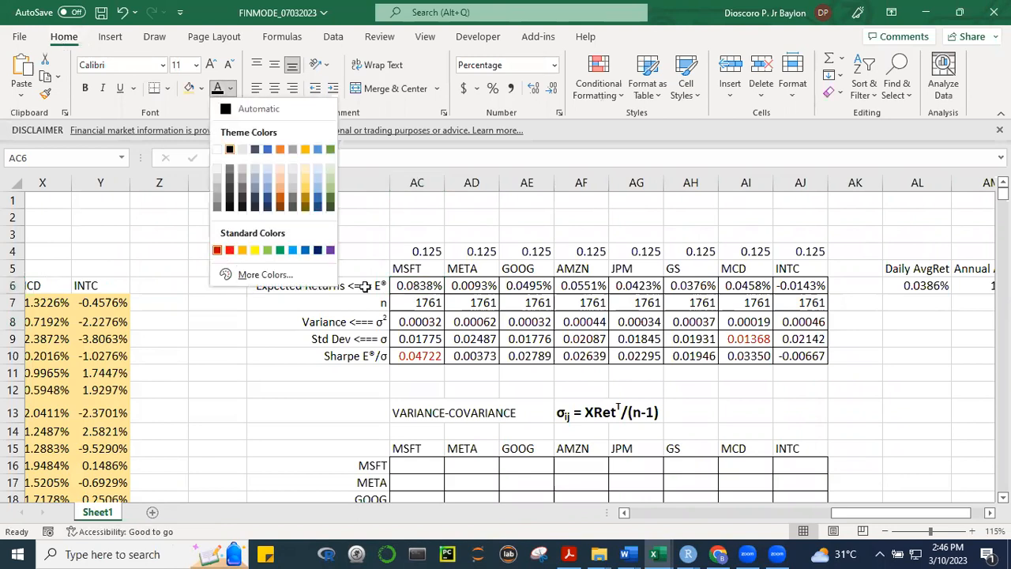
left_click(471, 355)
Examine the MSFT expected return formula in AC6 and the excess return formula in R7 with its referenced cells
double_click(418, 285)
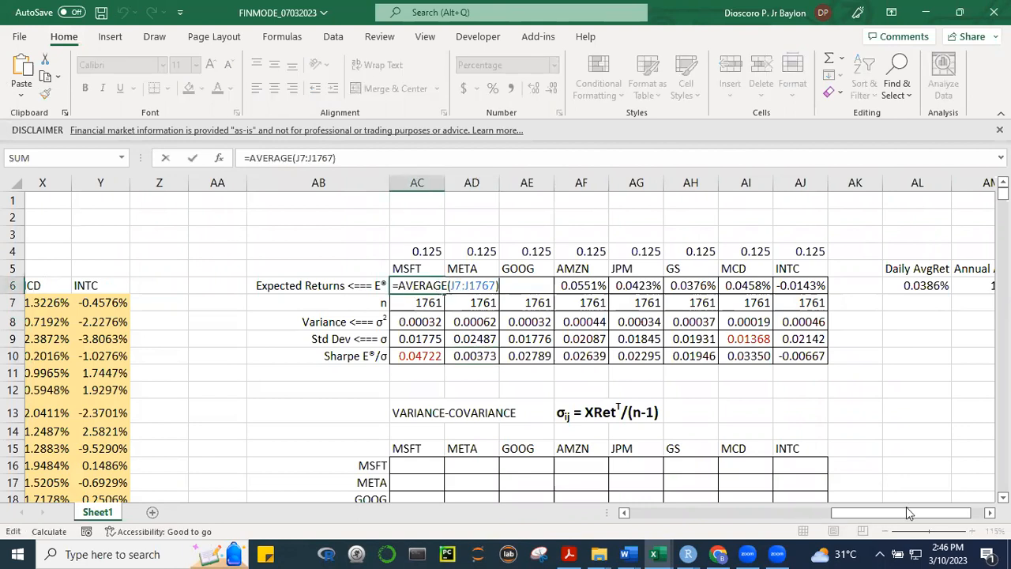
left_click_drag(847, 509, 801, 512)
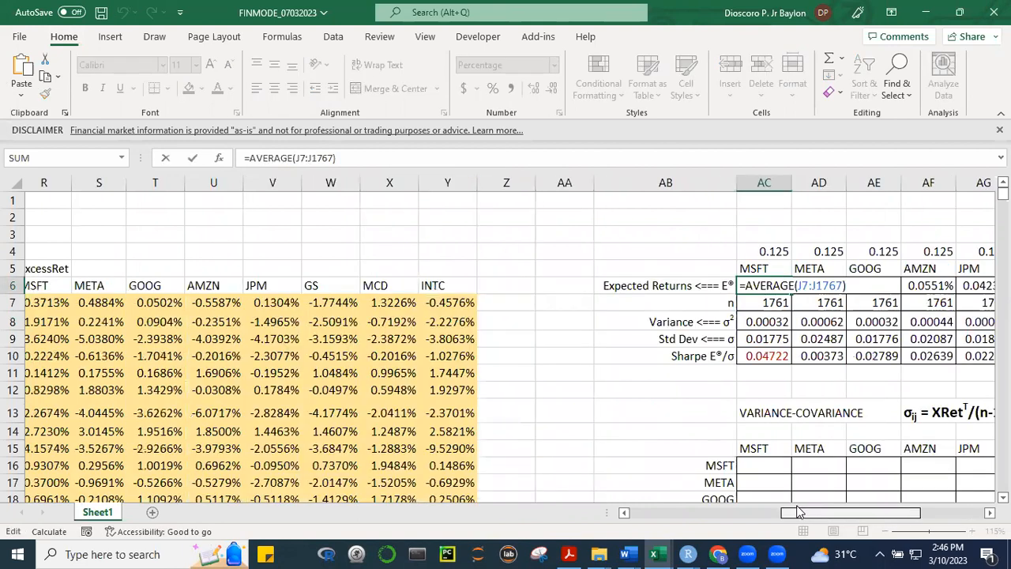
left_click(472, 221)
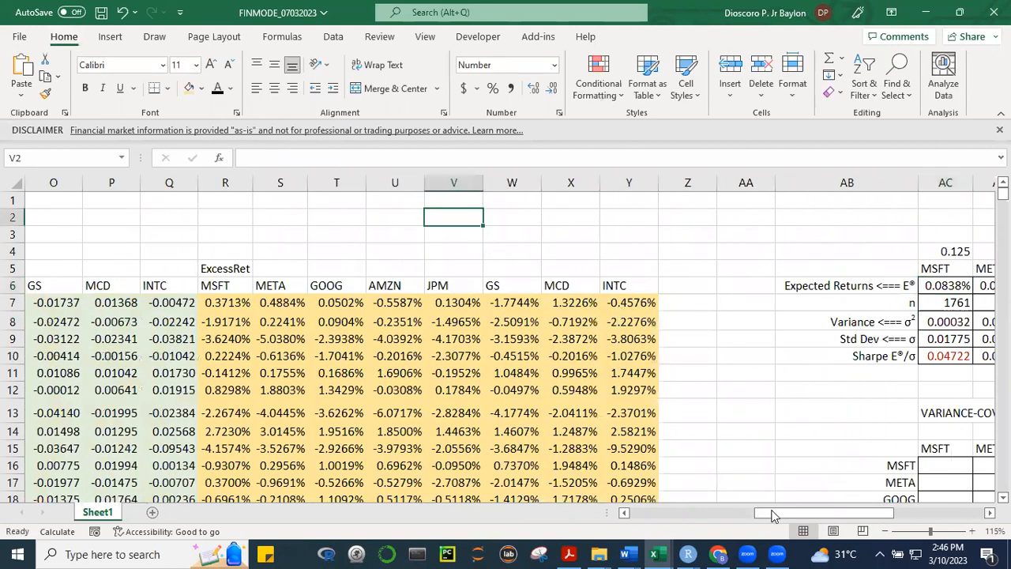
left_click(702, 511)
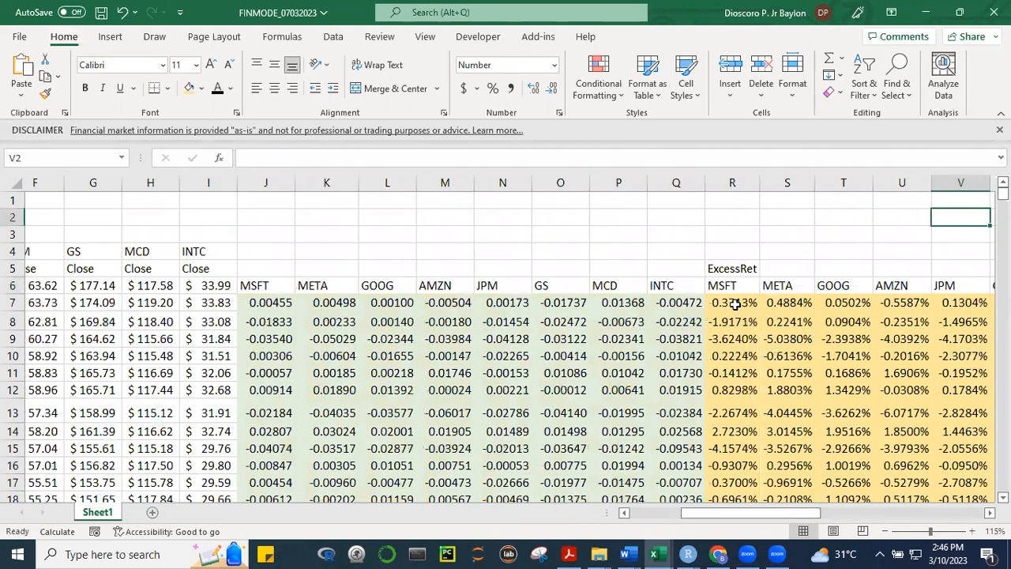
double_click(734, 303)
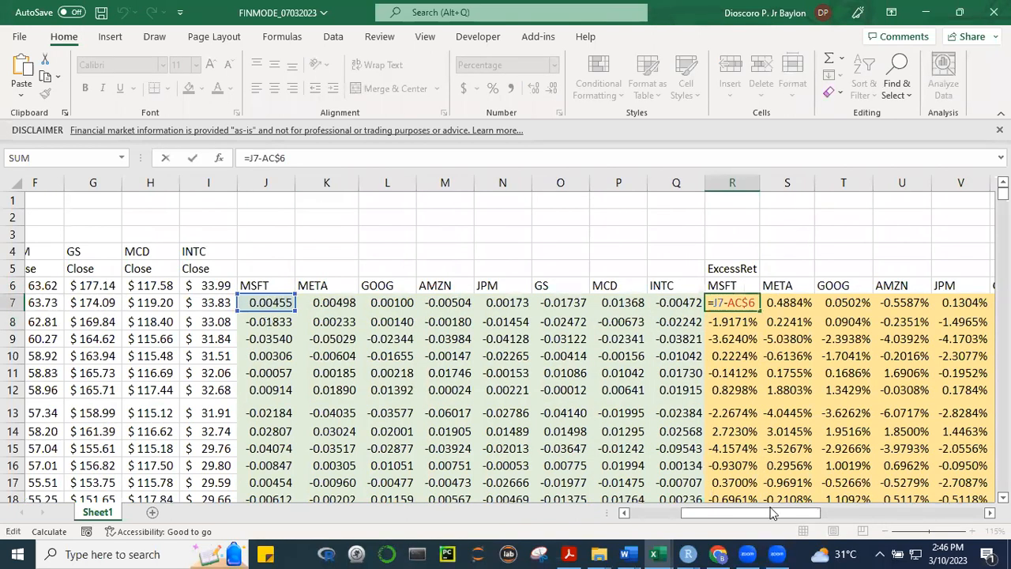
left_click_drag(782, 517, 914, 531)
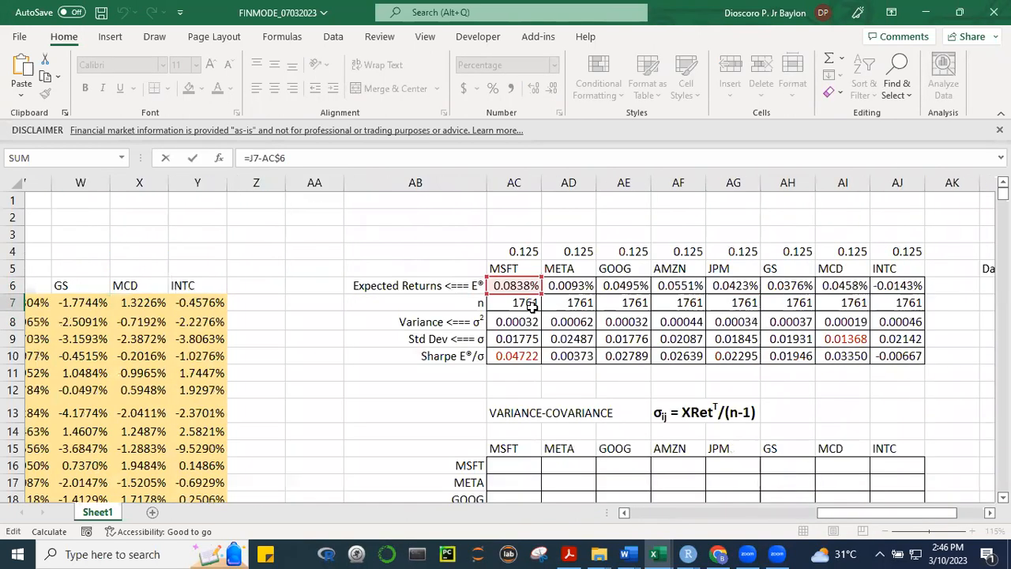
key("Escape")
left_click(680, 403)
Try to replace the ® symbol with (r) in the expected returns label in AB6
left_click(648, 281)
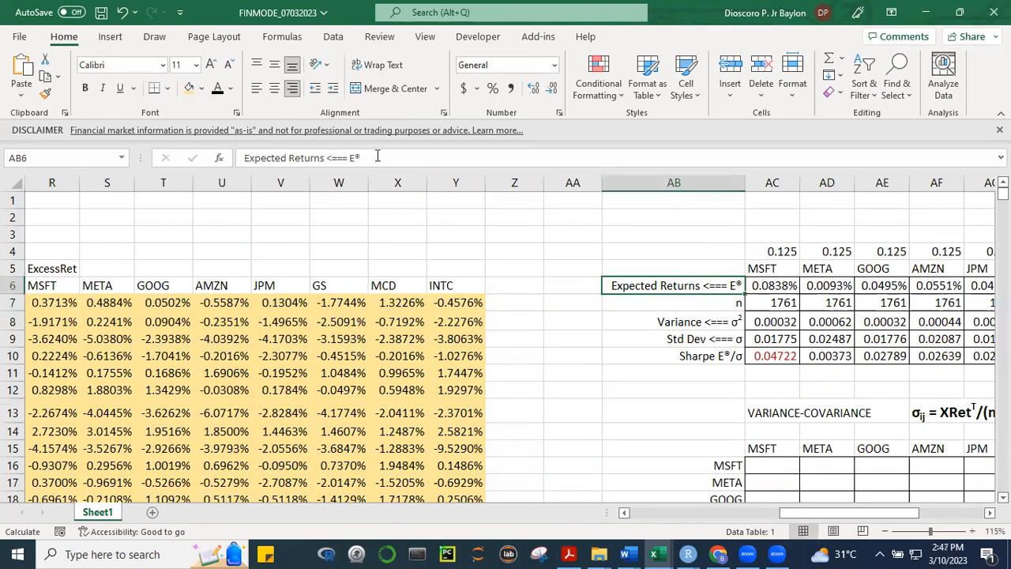
left_click(376, 156)
key("BackSpace")
type("(r")
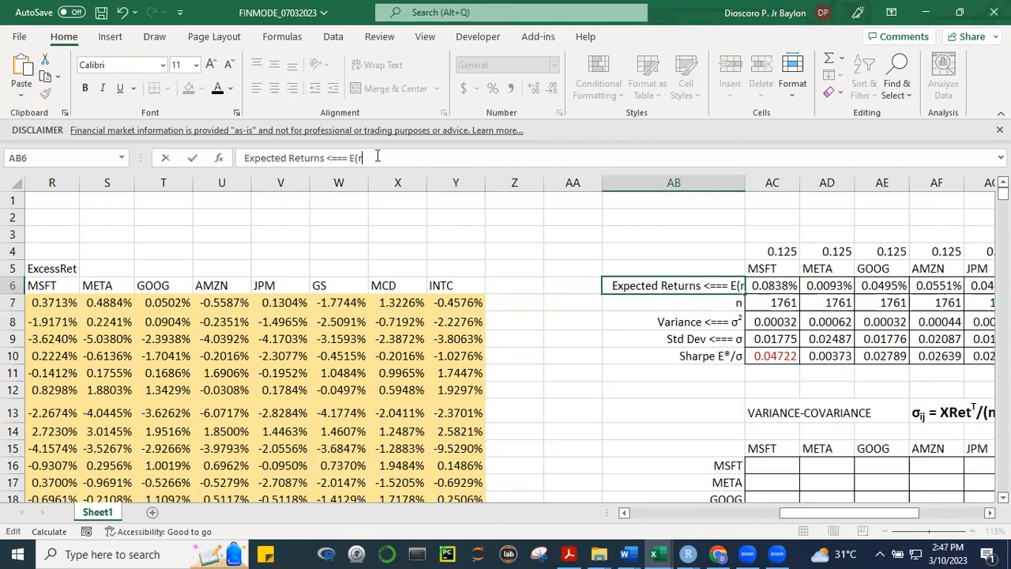
type(")")
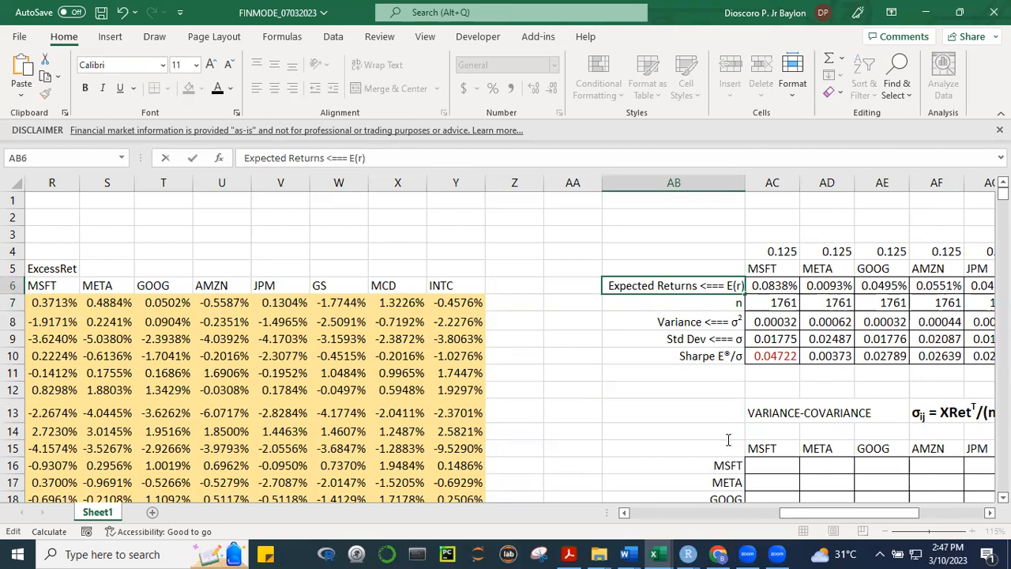
left_click(632, 381)
left_click(649, 287)
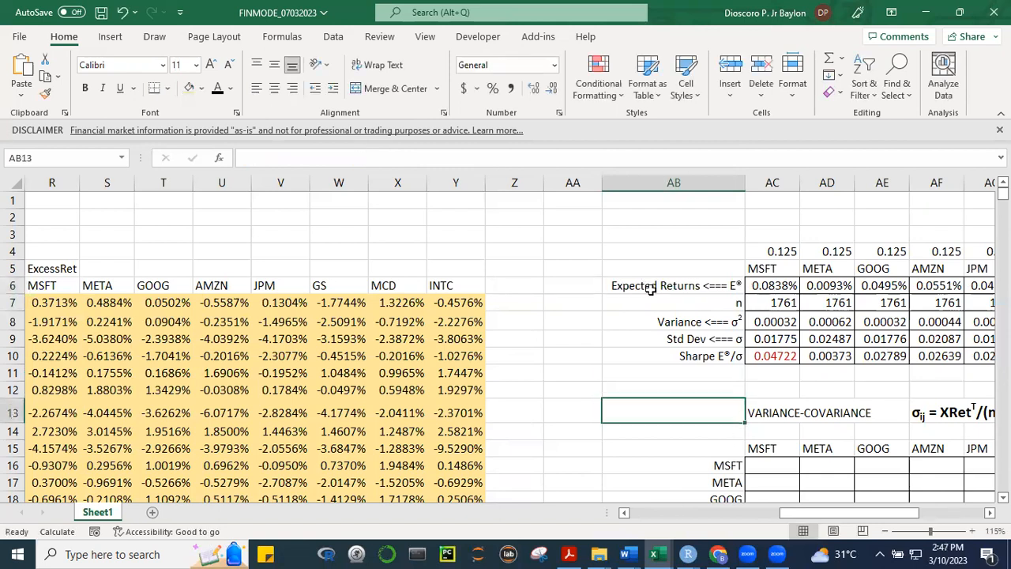
left_click(353, 156)
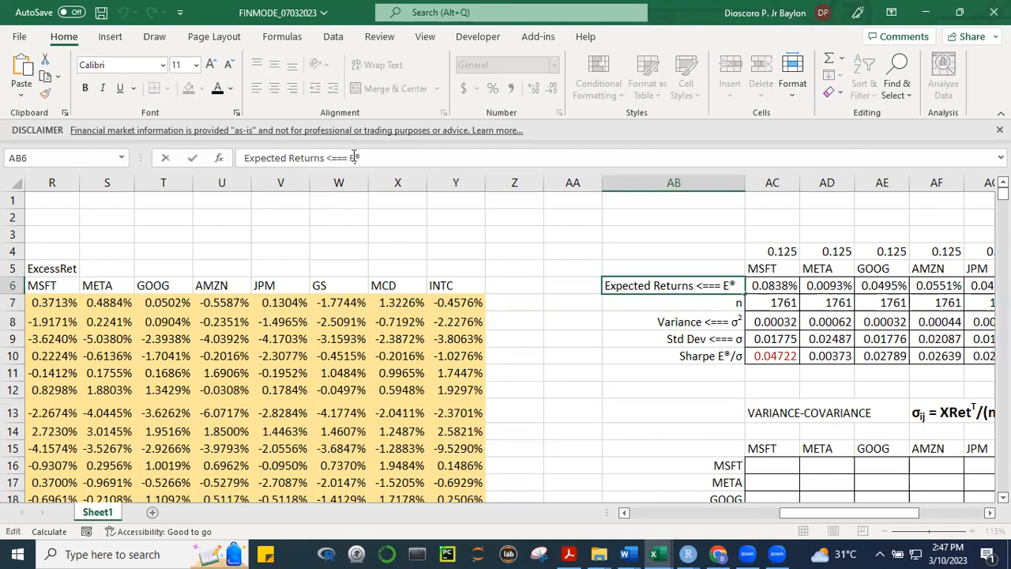
type("(")
key("Delete")
type("r)")
left_click(614, 385)
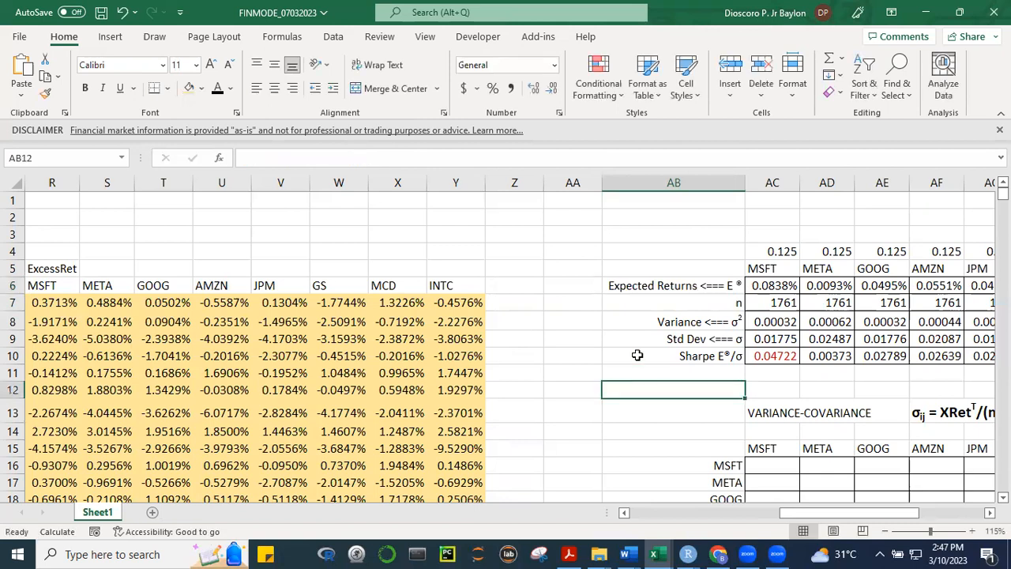
Correct the label in AB6 to read "Expected Returns <=== E(r)"
left_click(384, 162)
key("BackSpace")
key("BackSpace")
type("(")
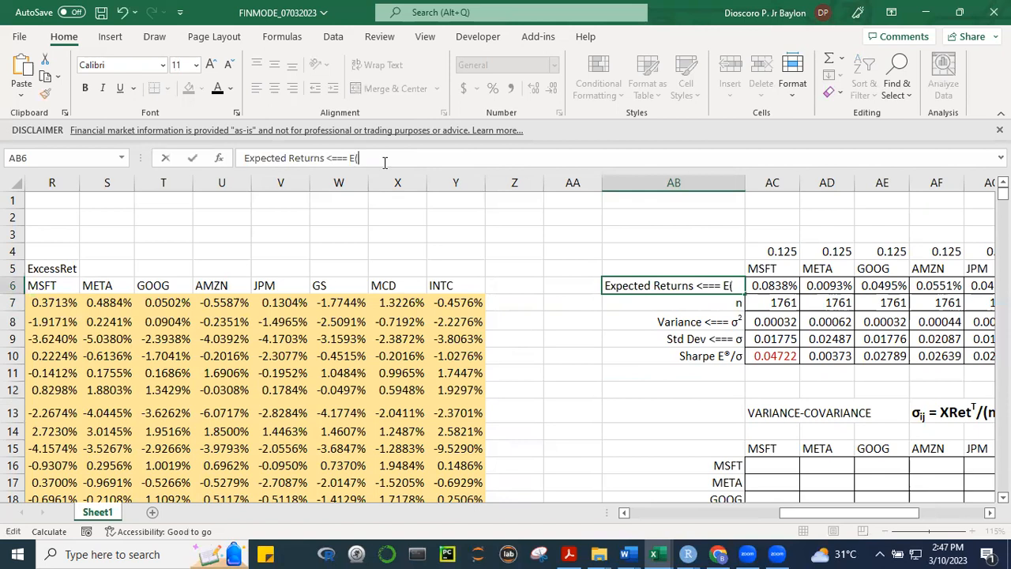
type("r)")
key("BackSpace")
key("BackSpace")
type("(r)")
left_click(432, 479)
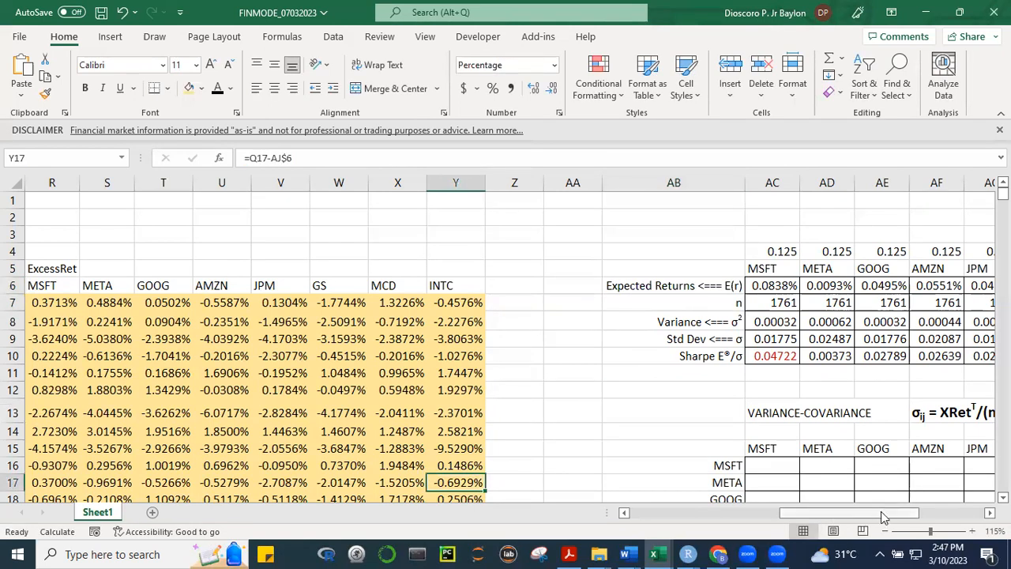
Select the whole excess returns range R7:Y1767 to check its defined name, and return to the empty variance-covariance table
scroll(886, 517, "right", 3)
scroll(869, 517, "left", 5)
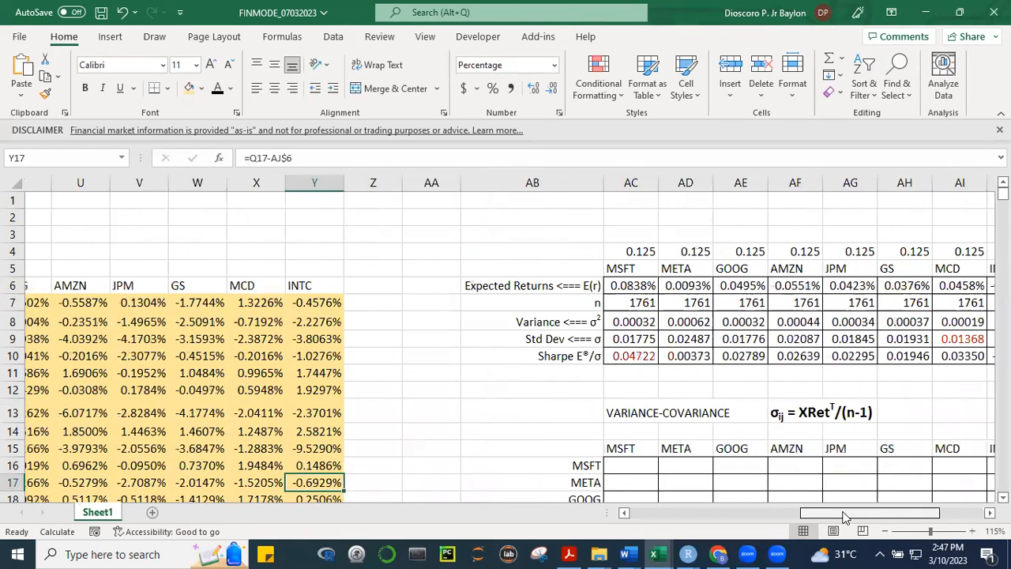
scroll(353, 294, "left", 1)
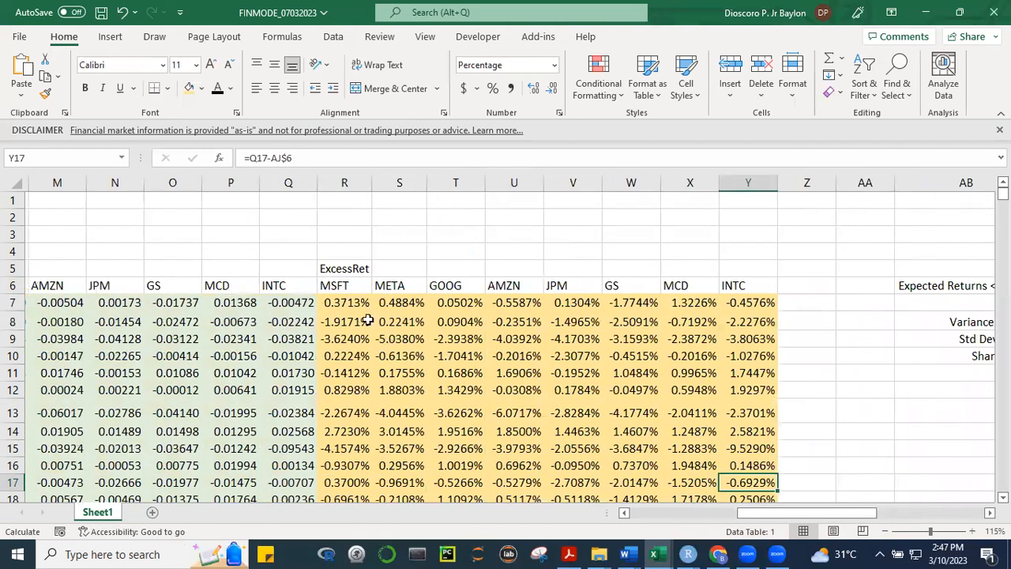
left_click_drag(344, 302, 731, 302)
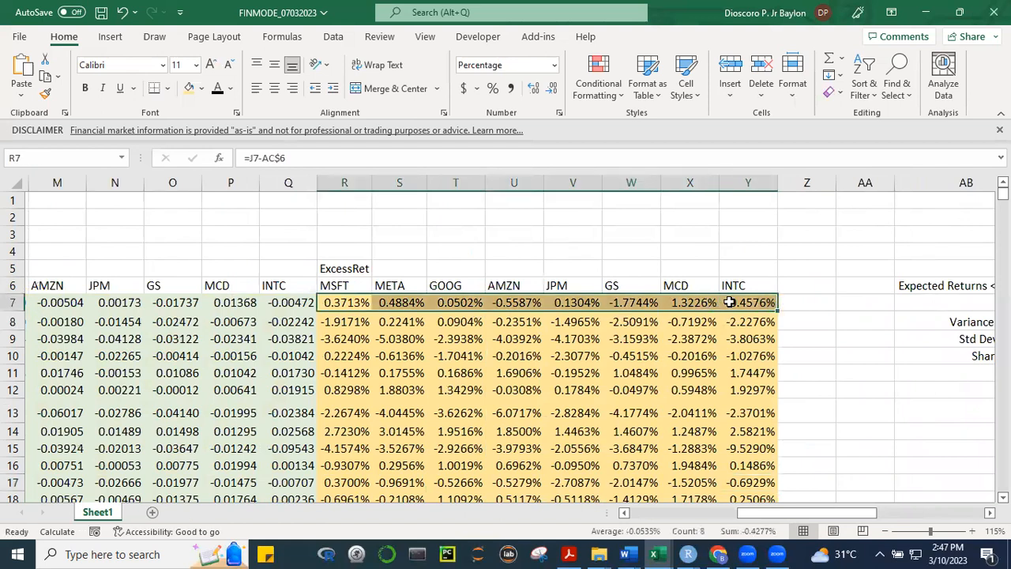
key("ctrl+shift+Down")
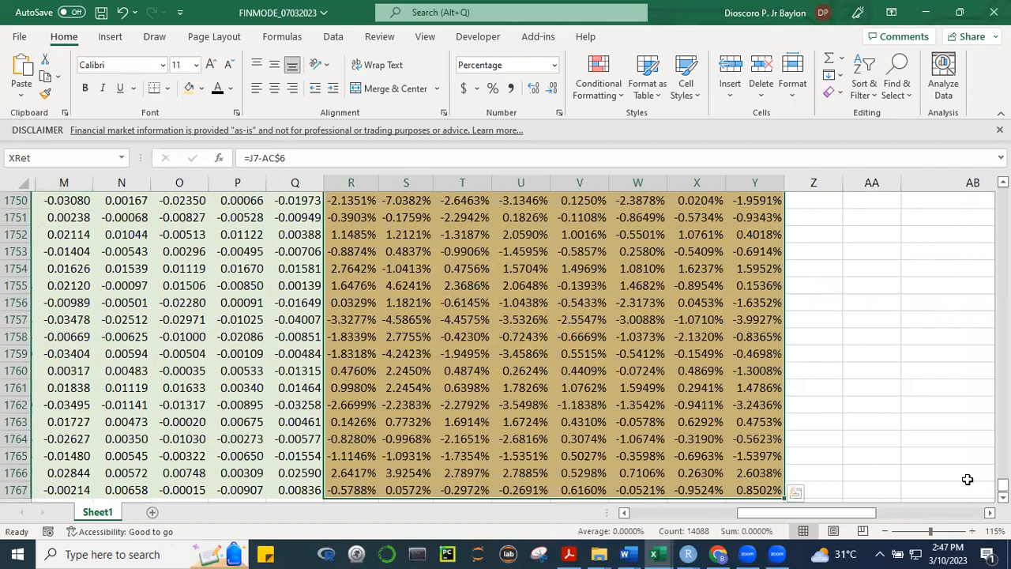
left_click_drag(864, 515, 955, 513)
left_click(955, 513)
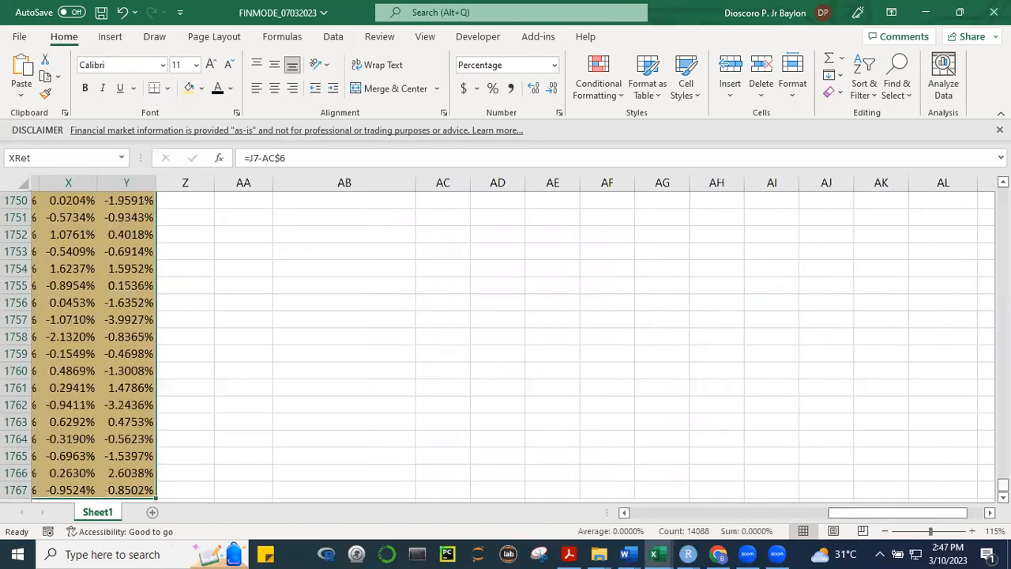
left_click_drag(1002, 485, 1003, 194)
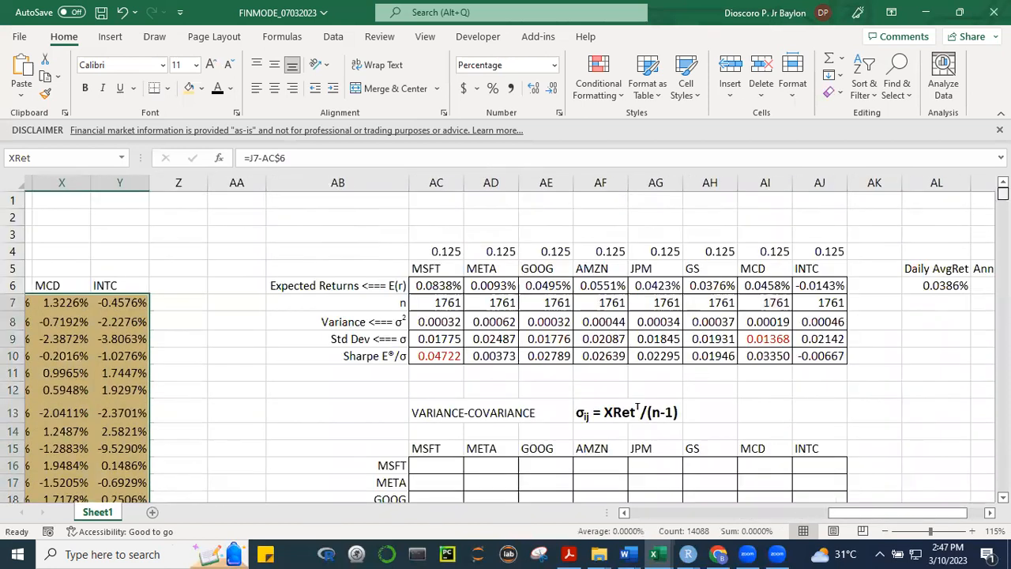
Define the name StockReturns for the expected returns of all eight stocks, AC6:AJ6
left_click_drag(431, 285, 799, 289)
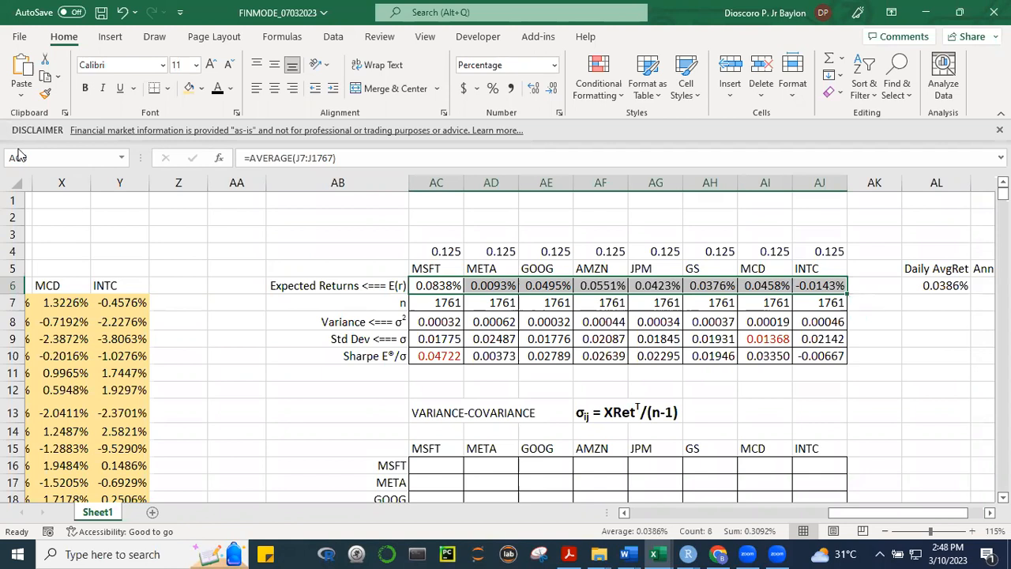
left_click(43, 161)
type("StockReturns")
key("Return")
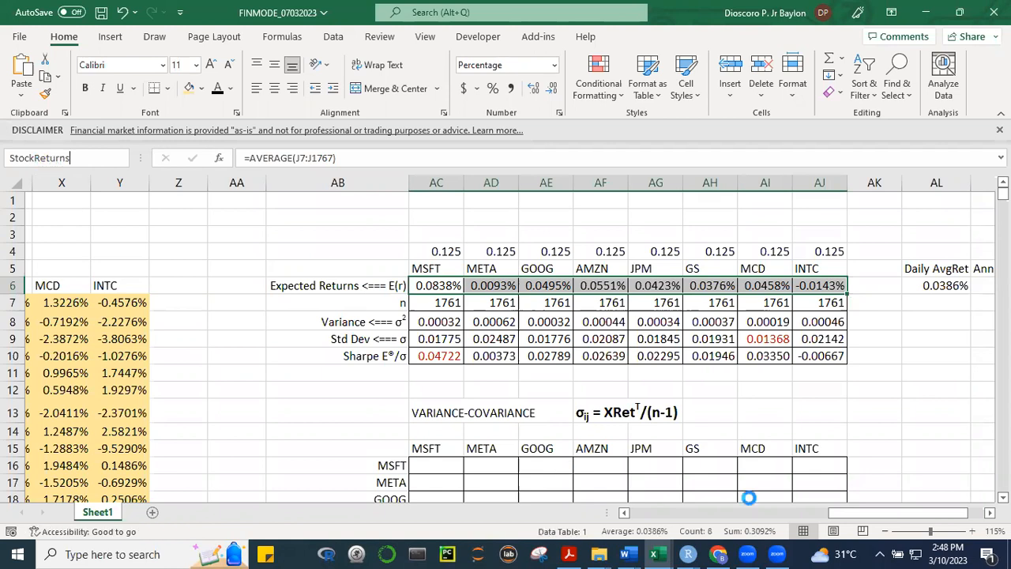
left_click(879, 416)
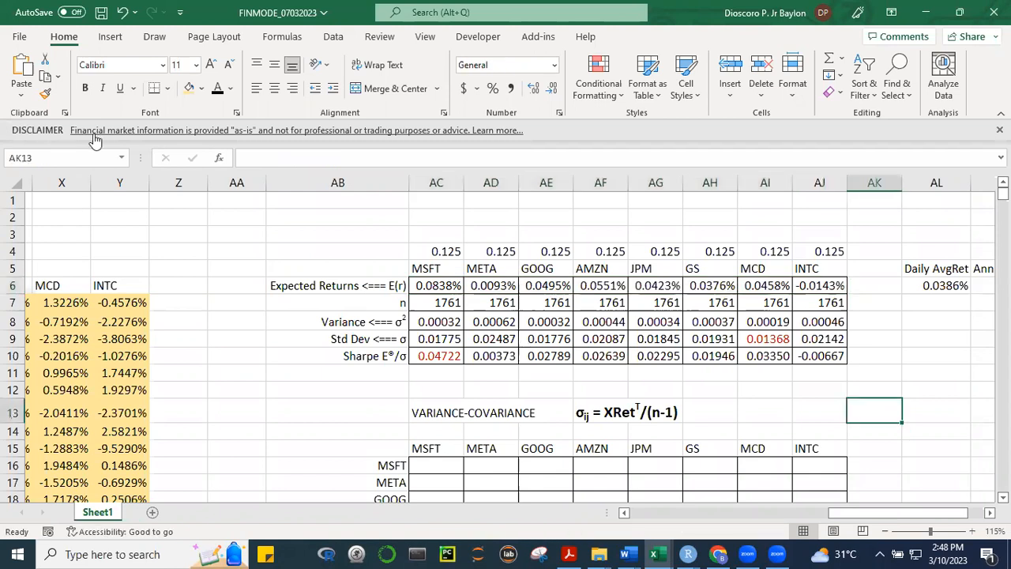
Go to the range named StockRet to check which expected return cells it covers
left_click(123, 159)
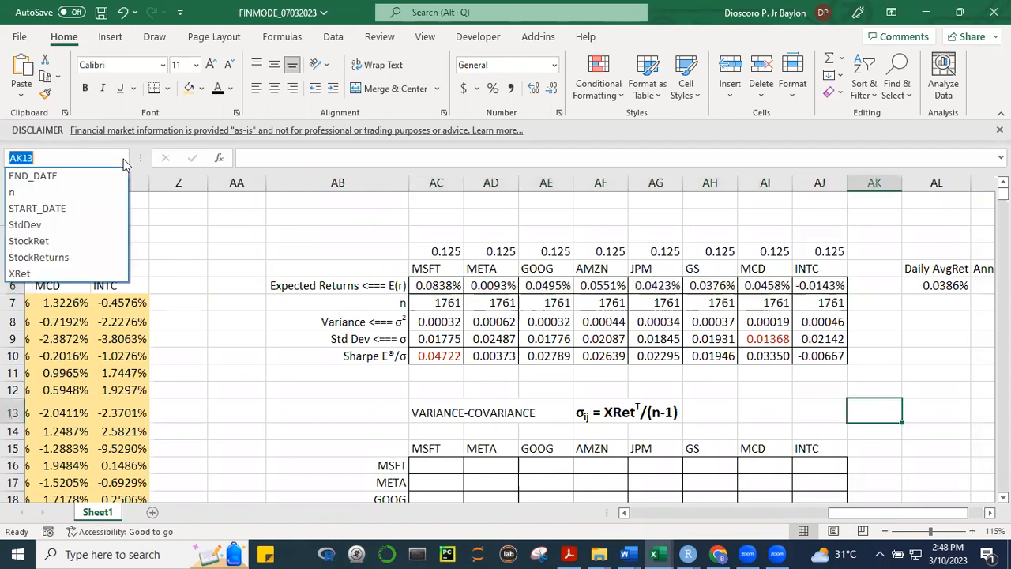
left_click(51, 241)
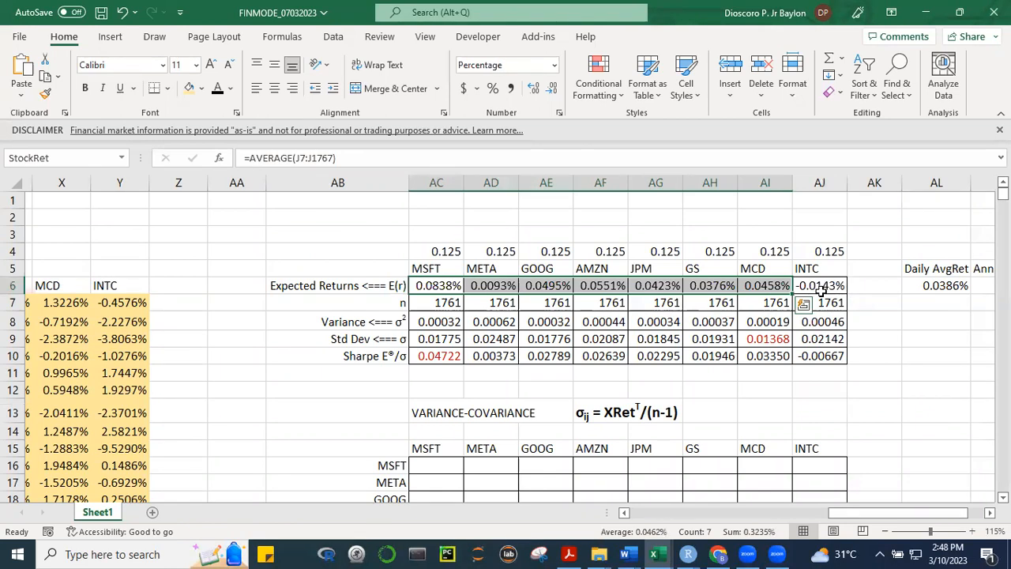
left_click(543, 98)
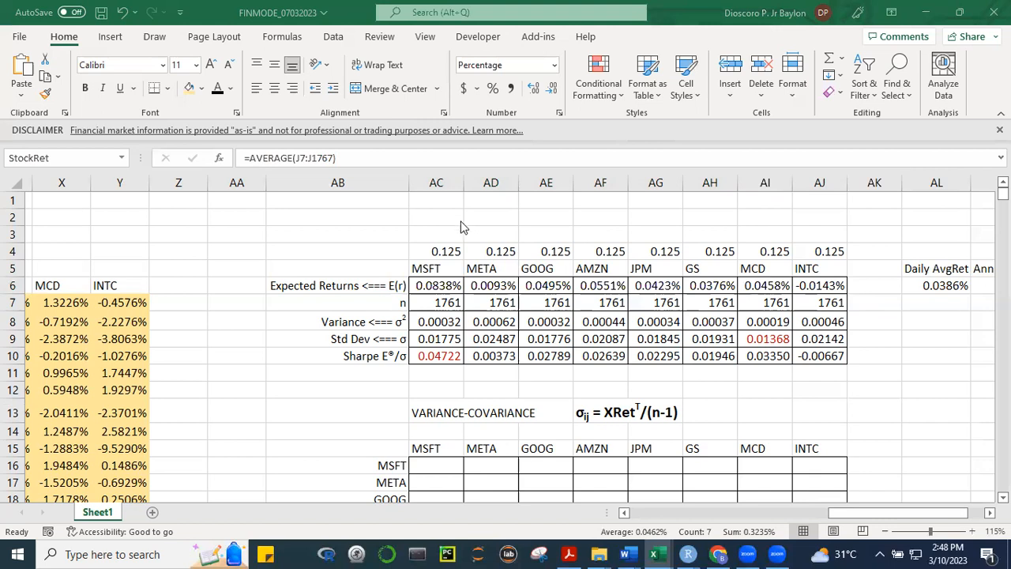
left_click(340, 268)
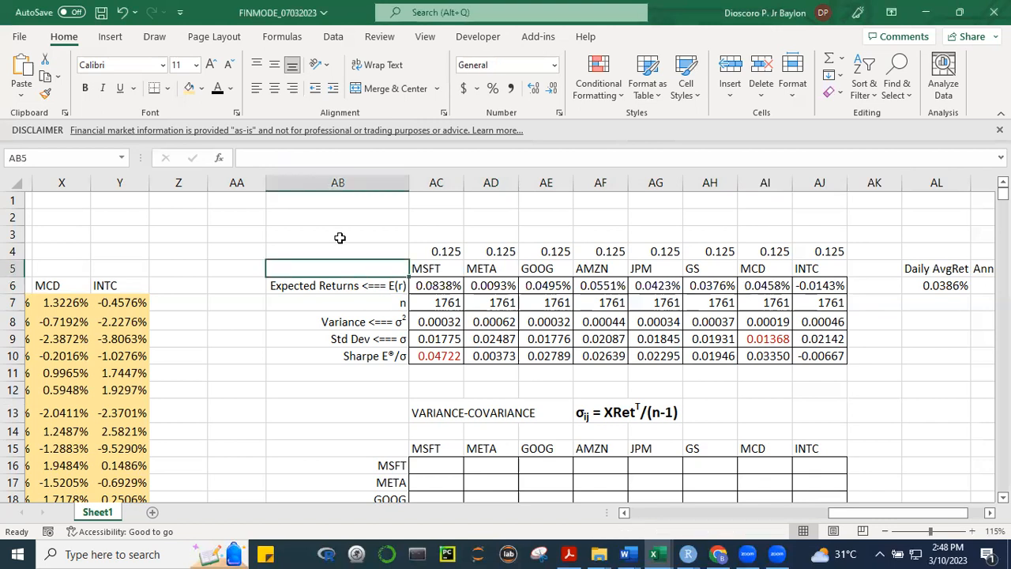
key("ctrl+shift+F3")
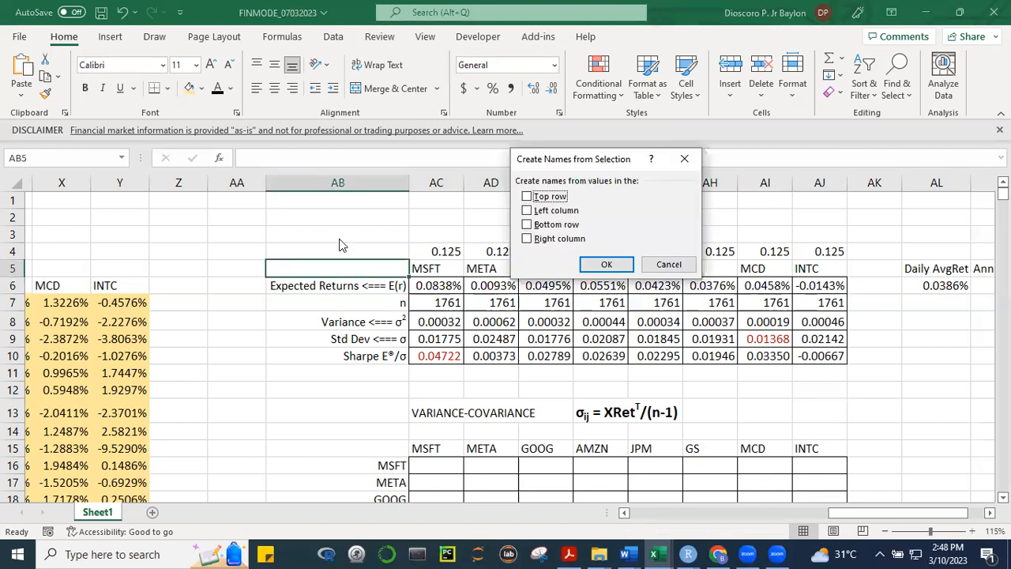
left_click(682, 160)
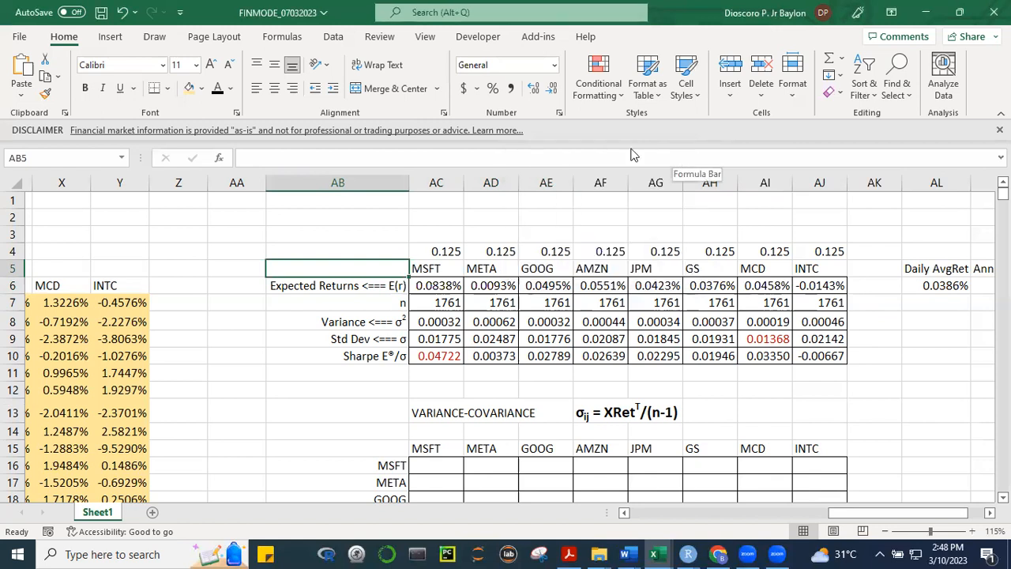
Delete the defined name StockRet from the workbook's list of names
key("ctrl+F3")
left_click(442, 178)
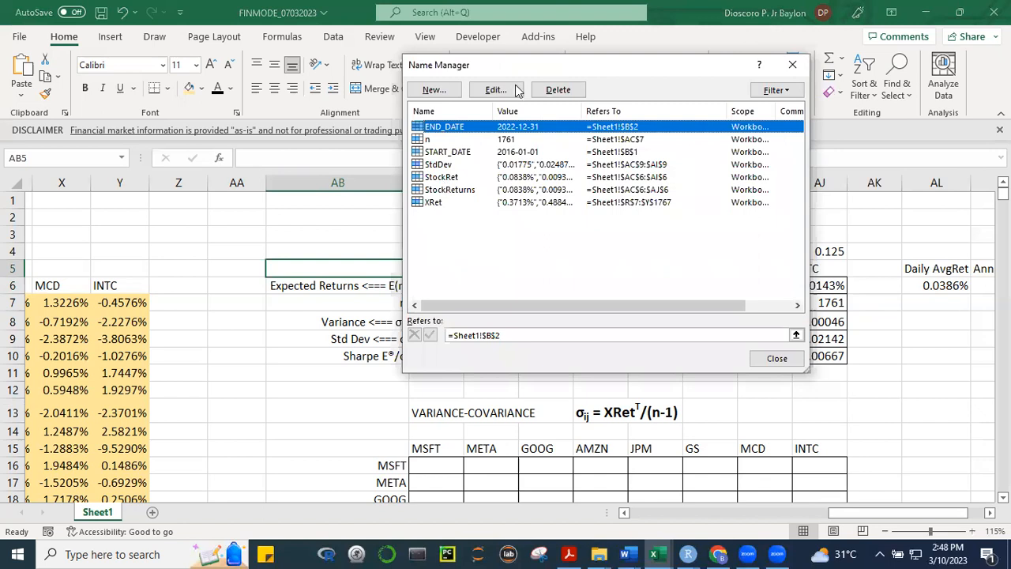
left_click(558, 90)
left_click(480, 318)
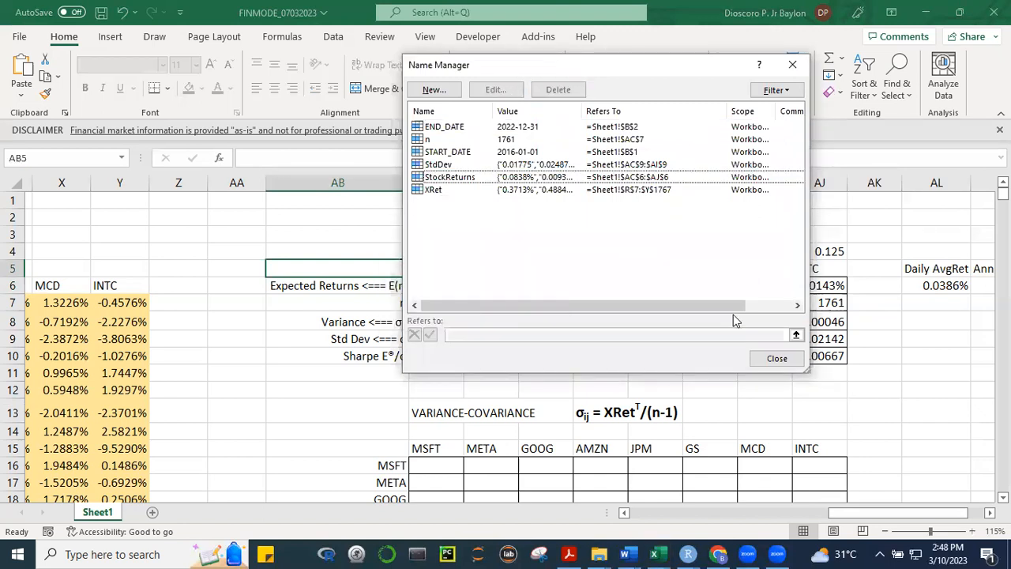
Review the definition of the name StockReturns and go to its range to check the cells it covers
left_click(474, 179)
left_click(495, 90)
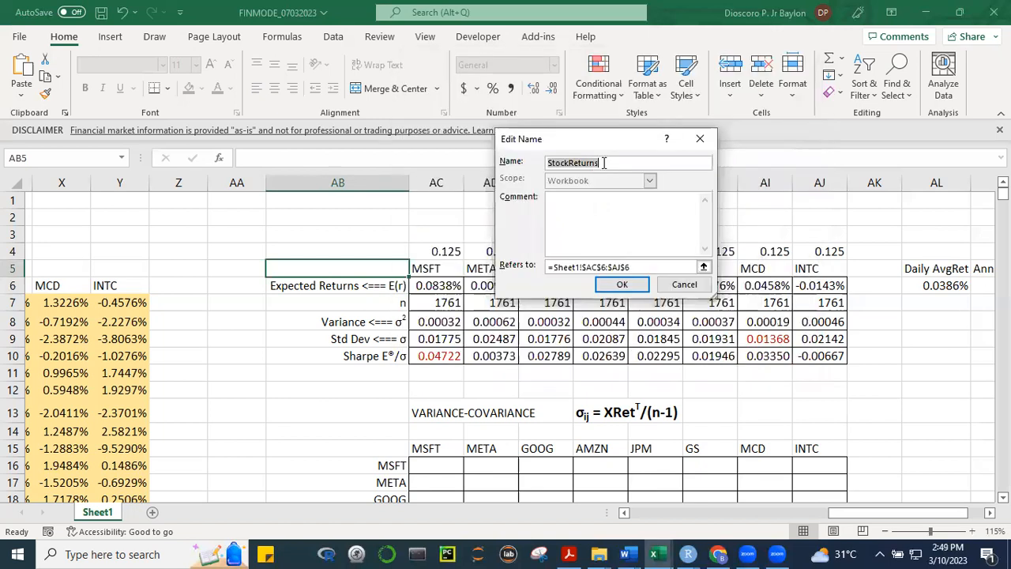
left_click(603, 163)
left_click(605, 285)
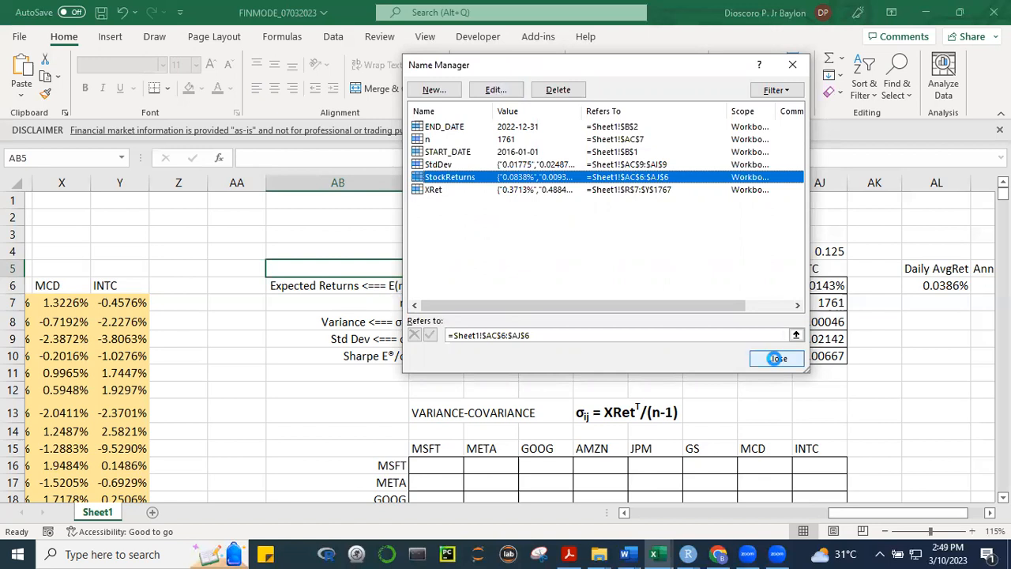
left_click(918, 430)
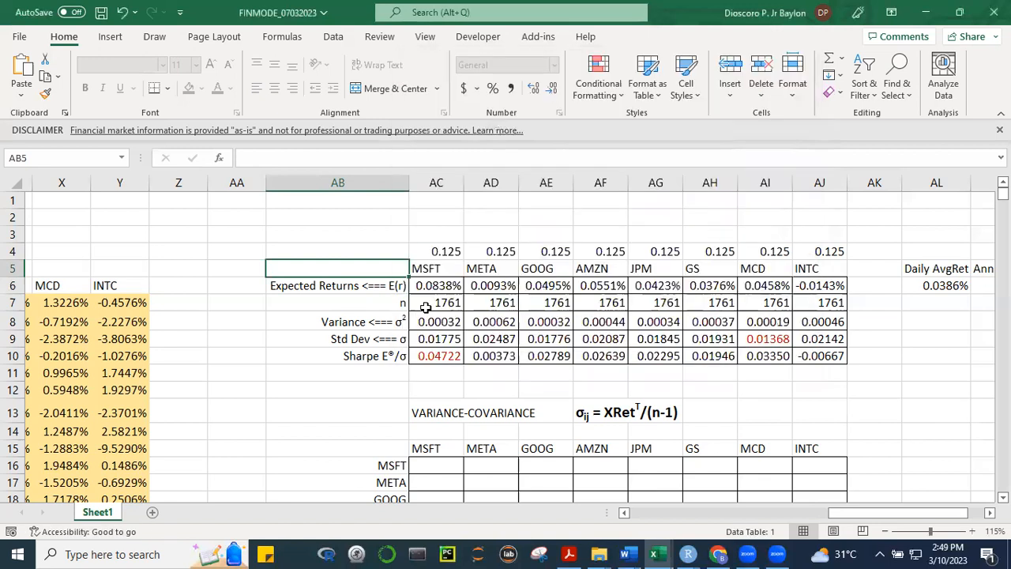
left_click(121, 157)
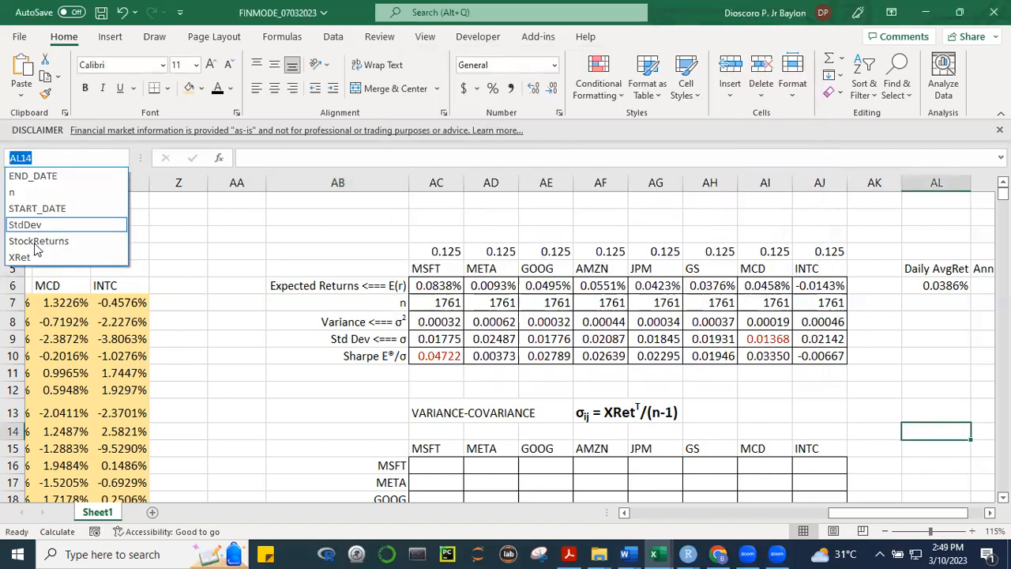
key("Down")
key("Return")
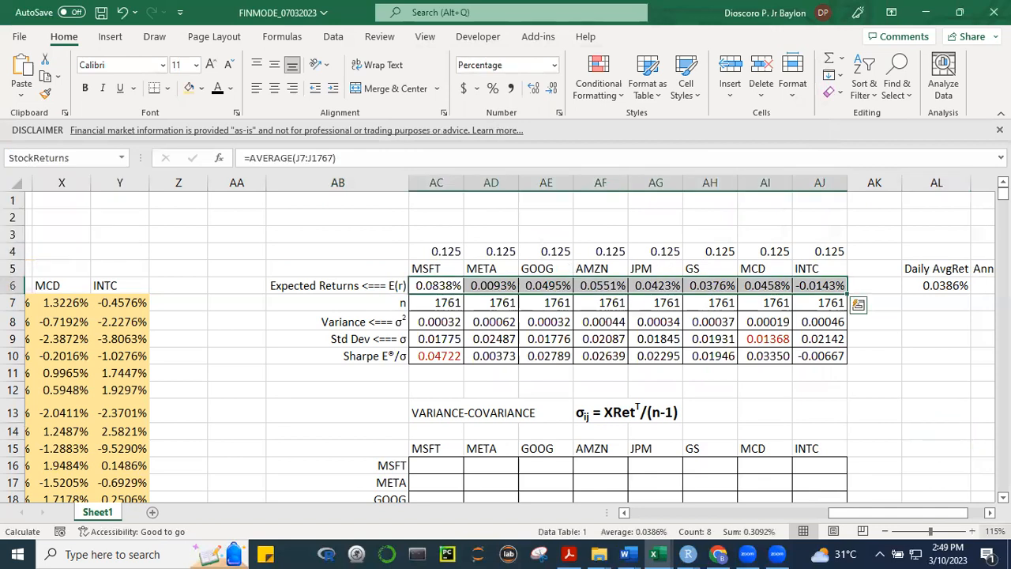
scroll(979, 493, "down", 1)
left_click(885, 377)
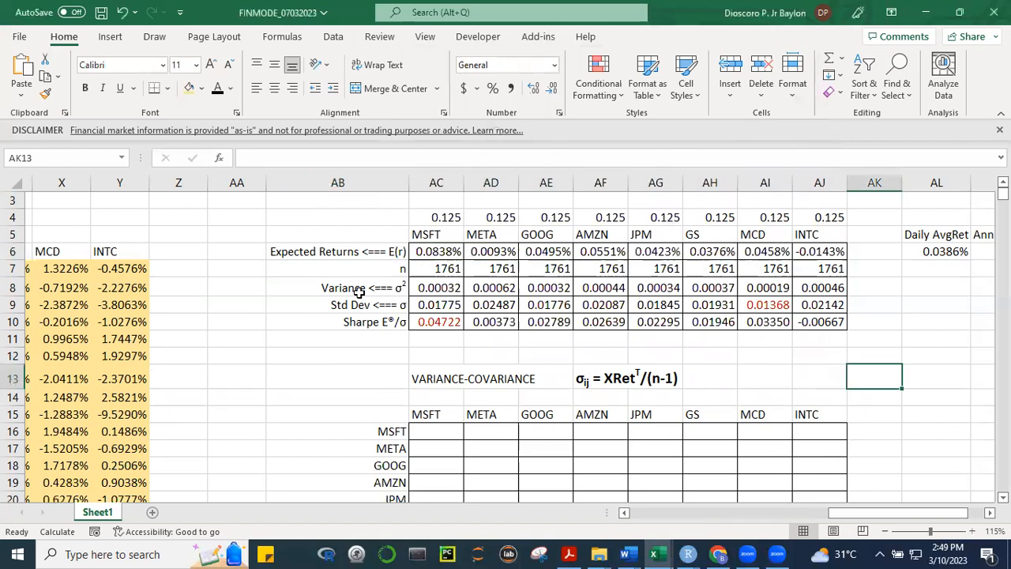
Redefine the name StdDev to refer to the standard deviations of all eight stocks, =Sheet1!$AC$9:$AJ$9
left_click_drag(425, 308, 774, 309)
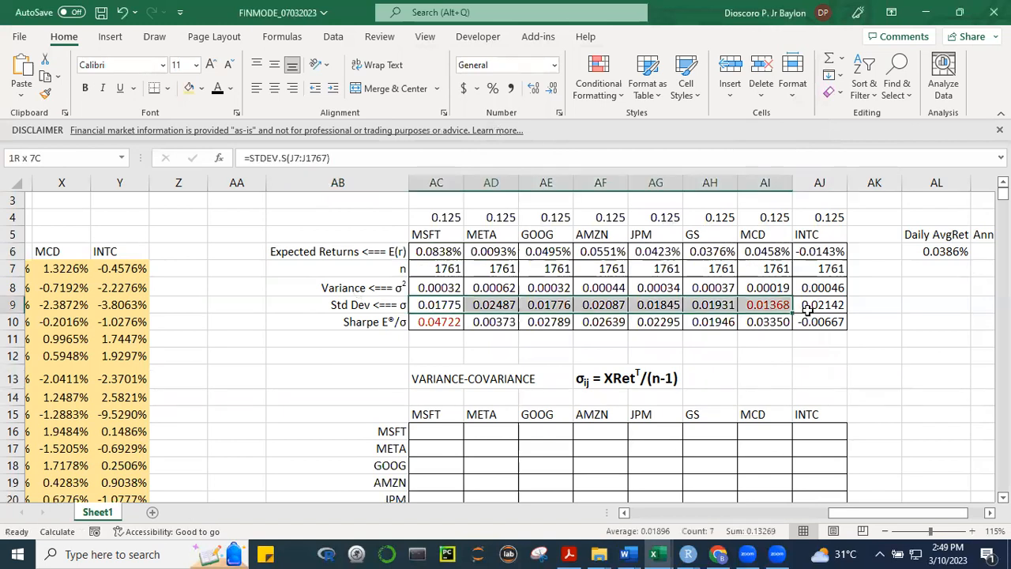
key("shift+Right")
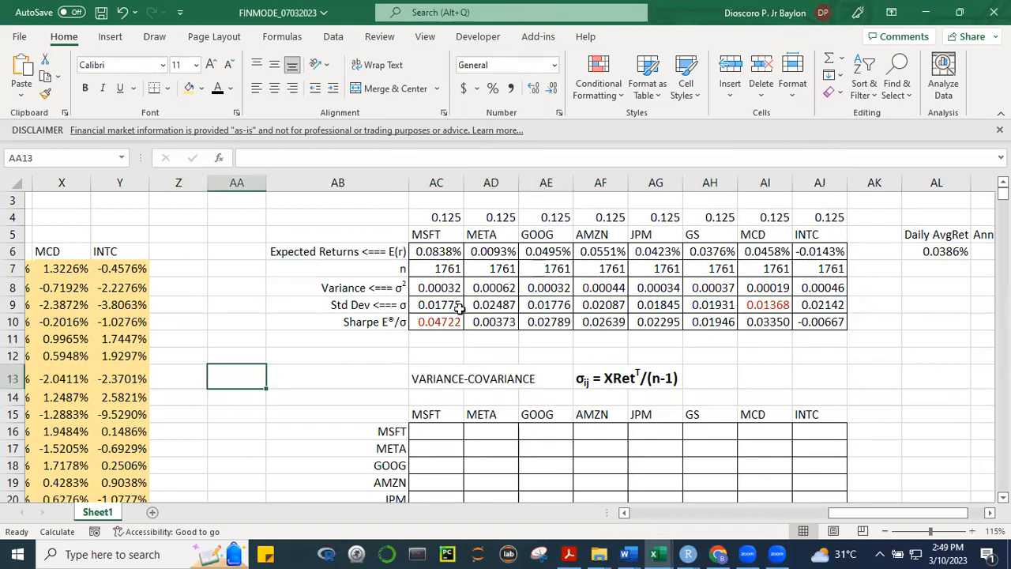
key("ctrl+F3")
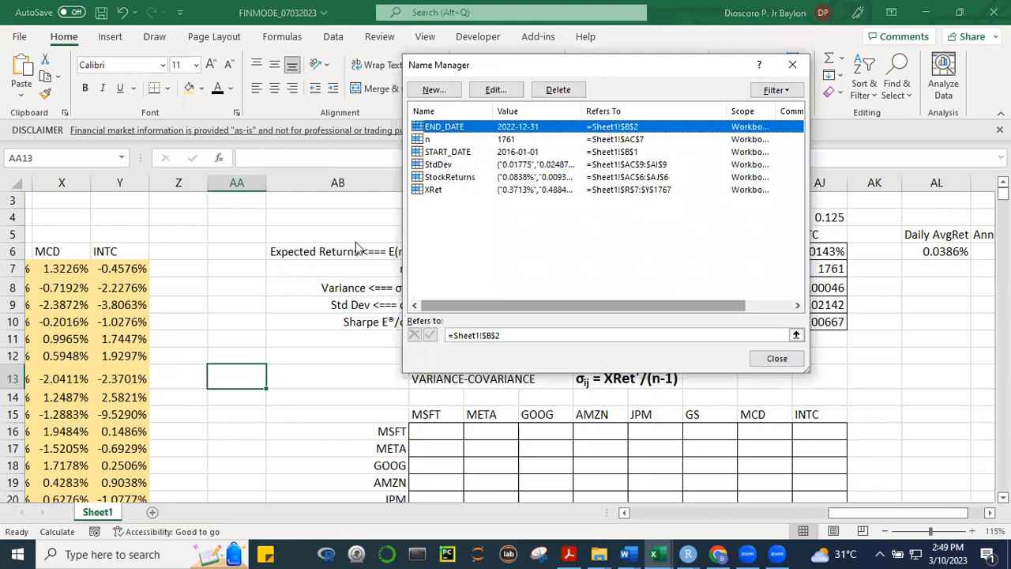
left_click(436, 164)
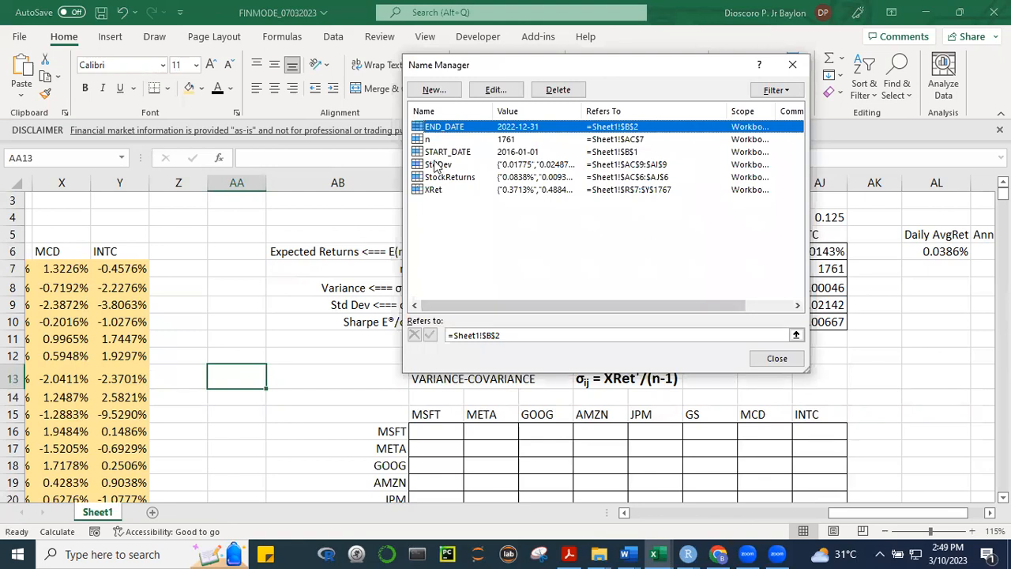
left_click(497, 92)
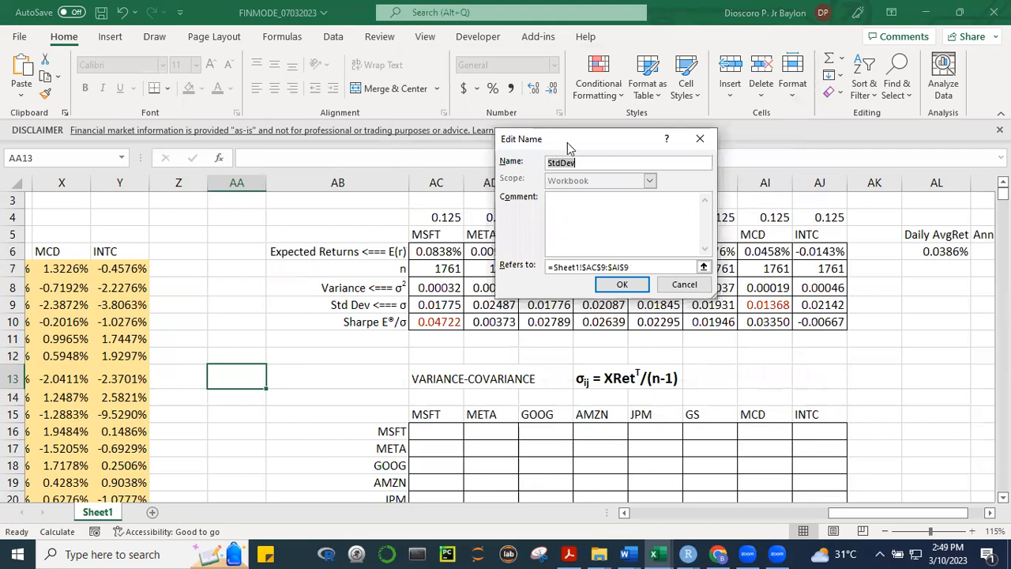
left_click_drag(567, 143, 388, 55)
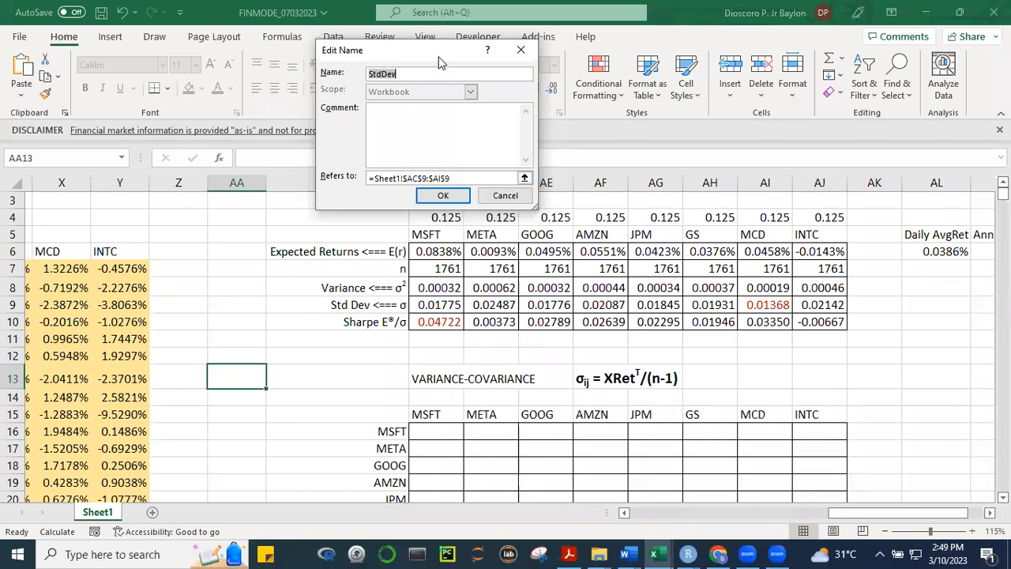
left_click_drag(438, 58, 289, 19)
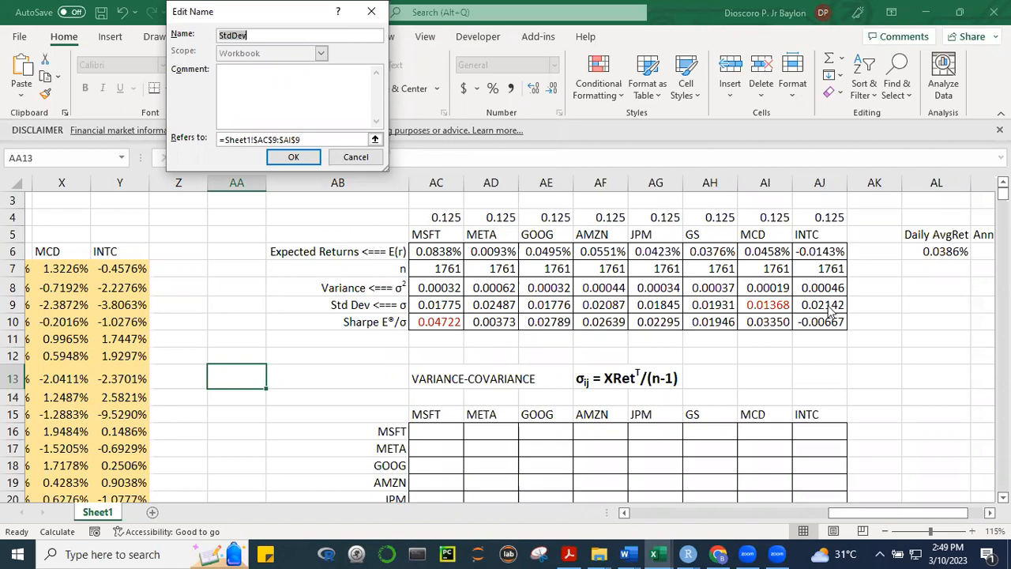
left_click(294, 142)
key("Left")
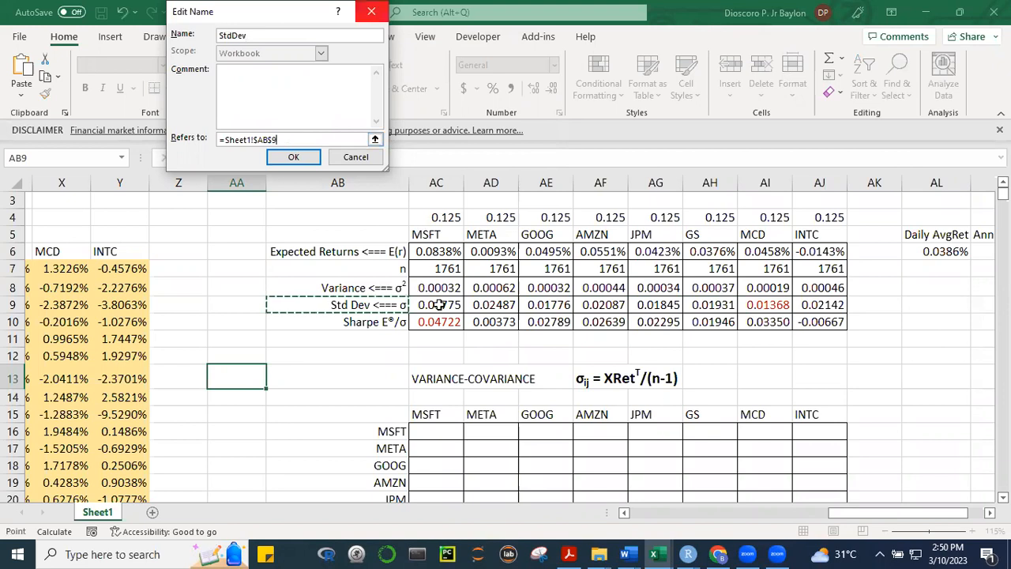
left_click_drag(600, 303, 816, 304)
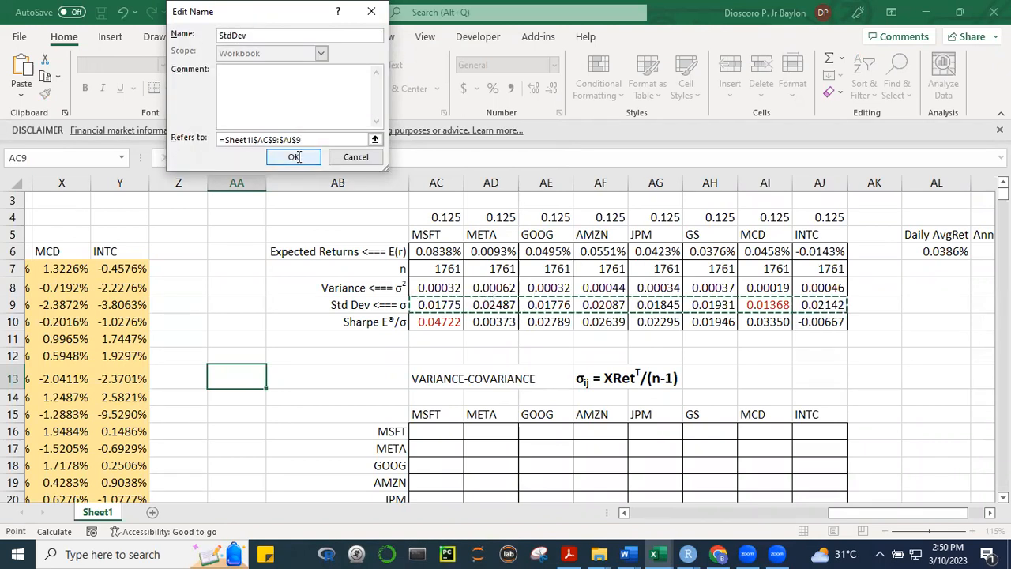
left_click(293, 156)
left_click(448, 305)
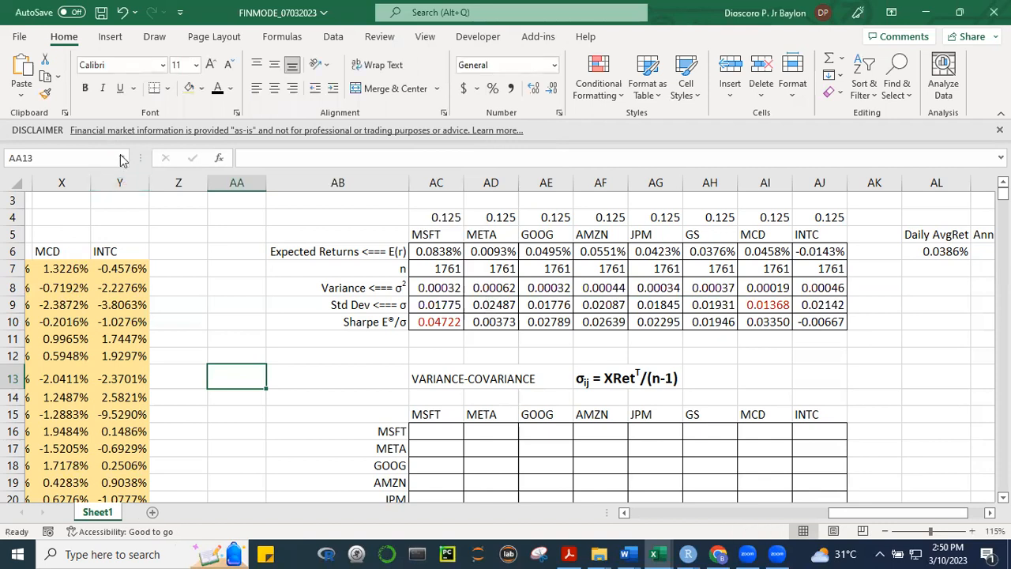
Go to the range named StdDev to check that it covers every stock's standard deviation
left_click(120, 159)
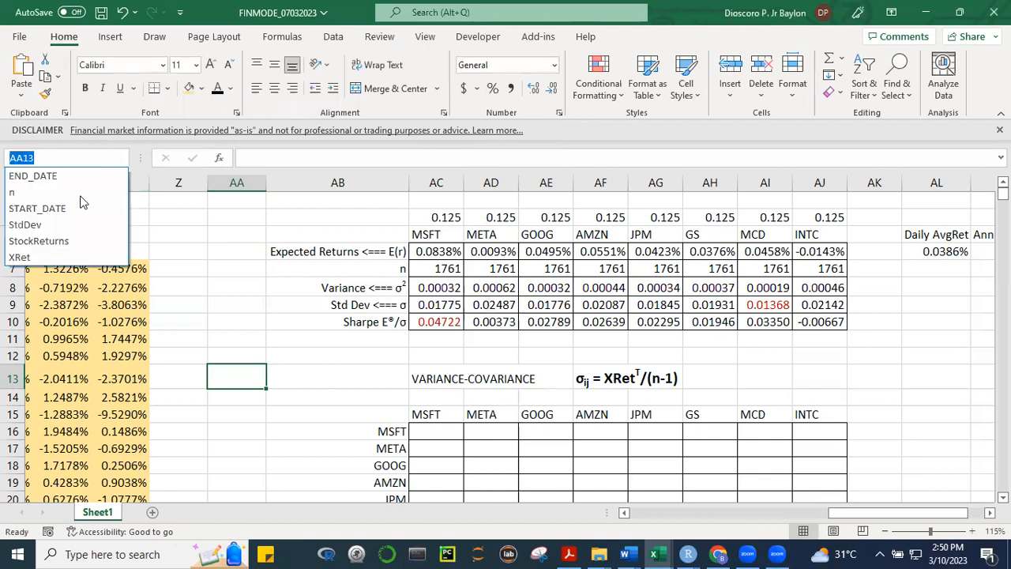
left_click(40, 227)
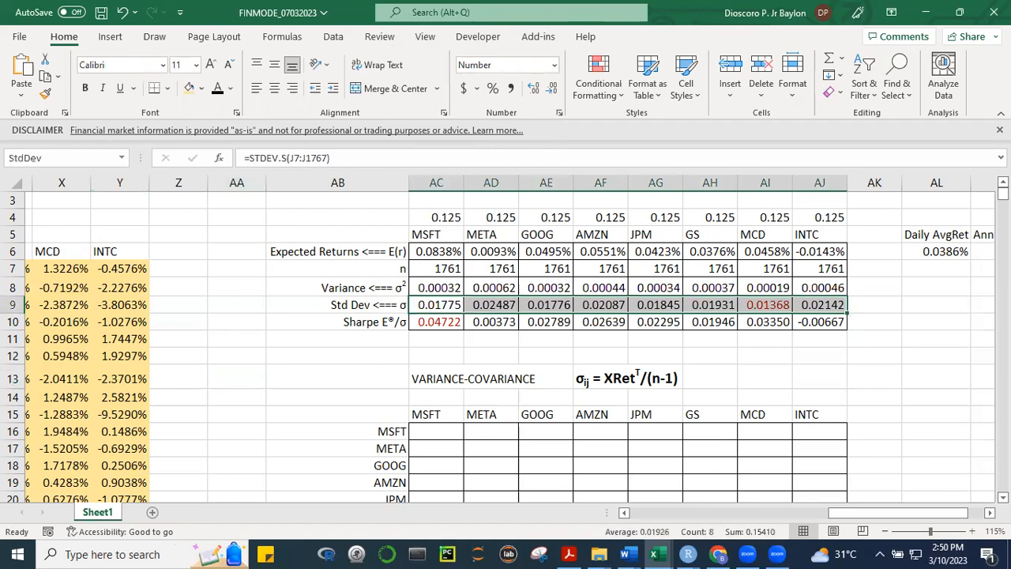
left_click_drag(945, 414, 959, 417)
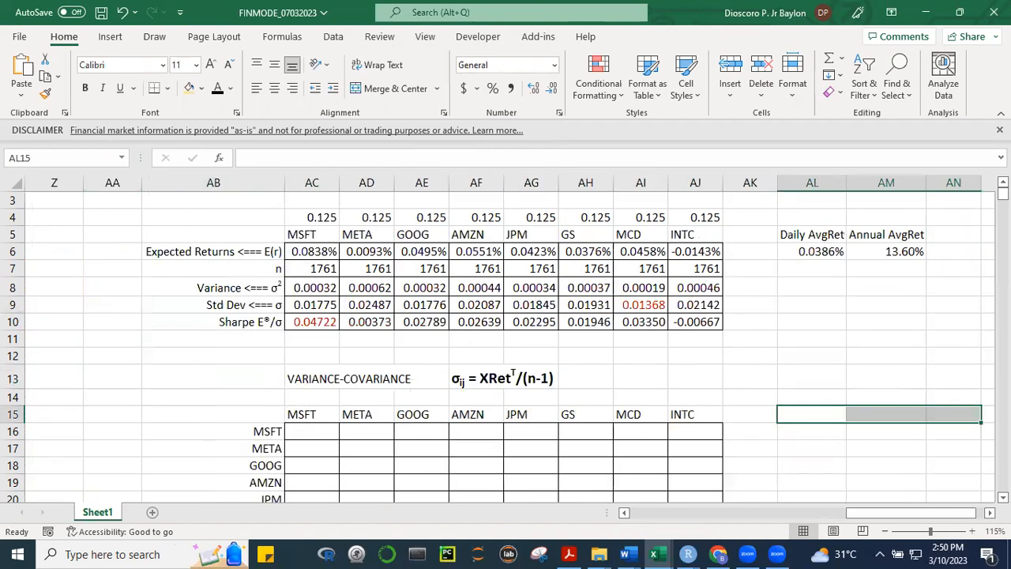
Correct the Sharpe ratio label in AB10 to read "Sharpe E(r)/σ"
scroll(261, 283, "down", 1)
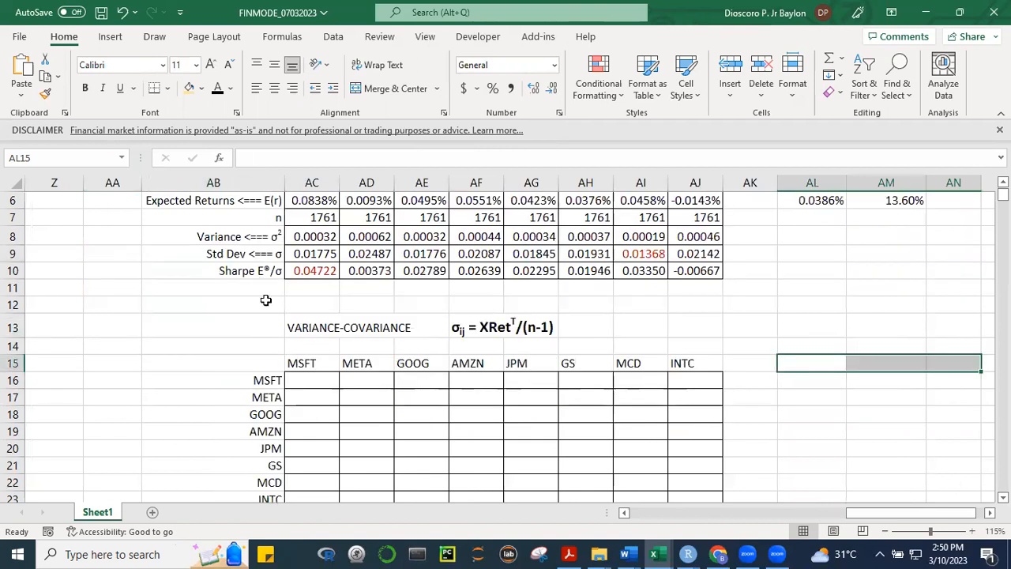
left_click(207, 271)
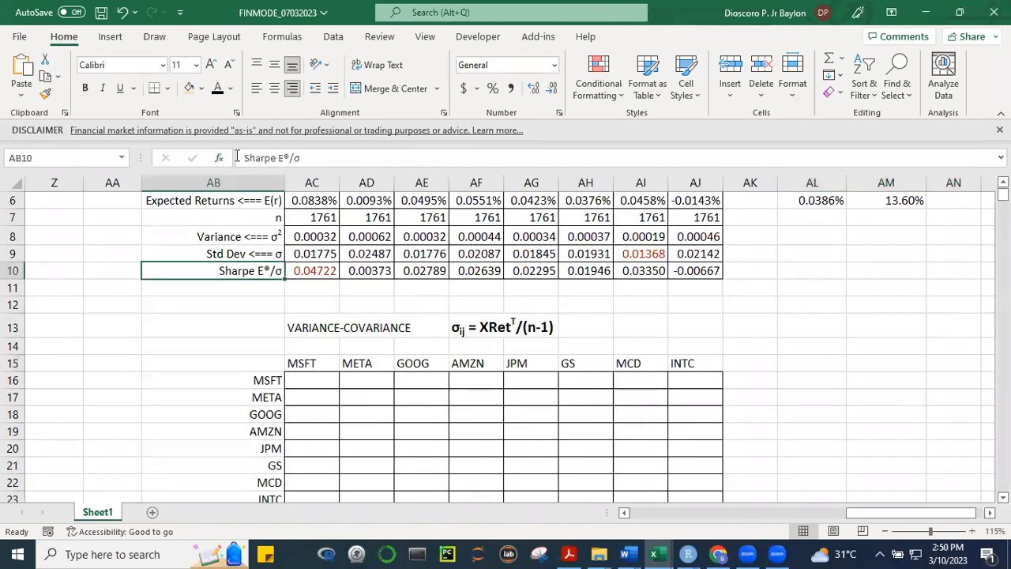
left_click(289, 157)
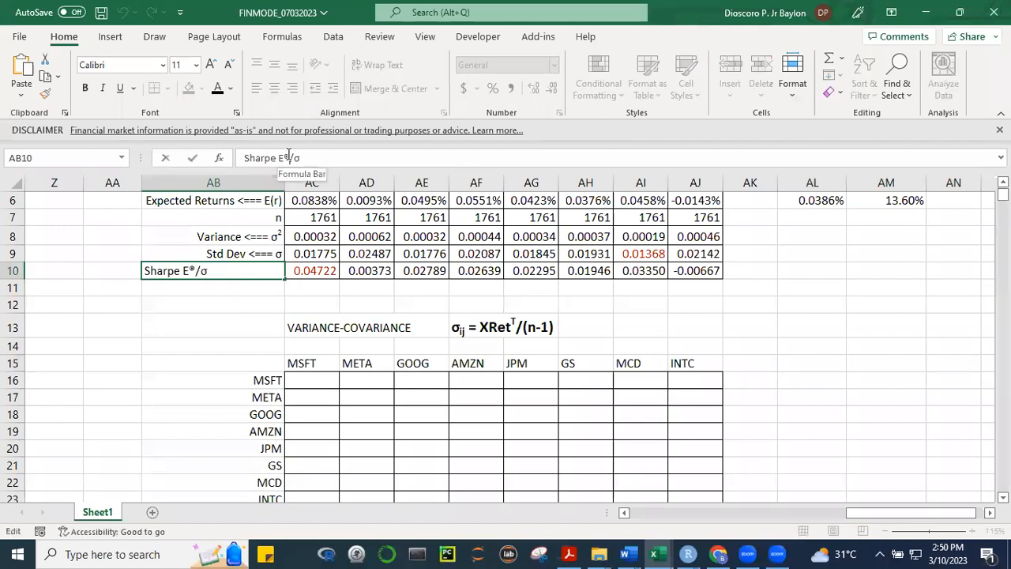
key("BackSpace")
type("(r)")
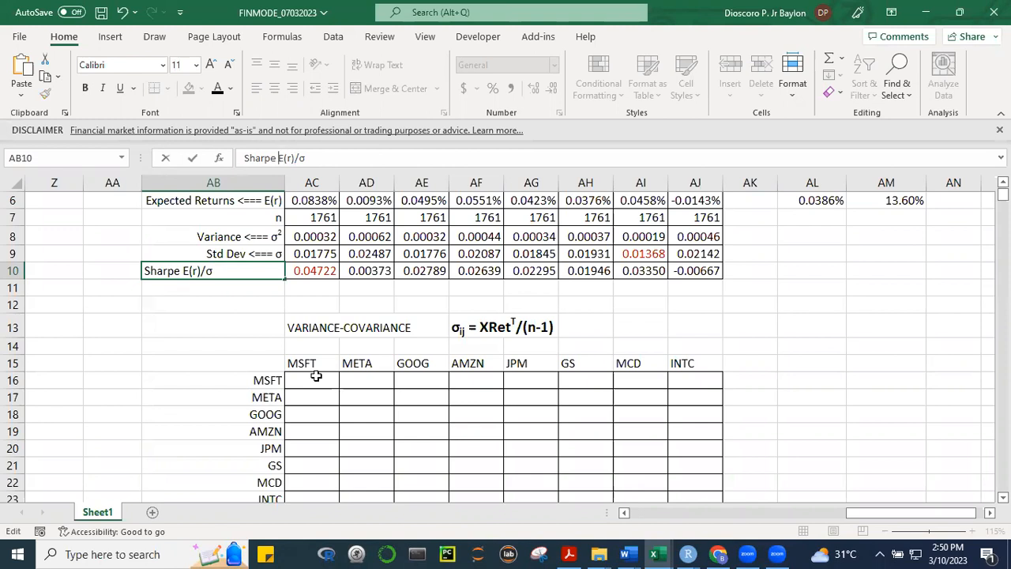
left_click(838, 269)
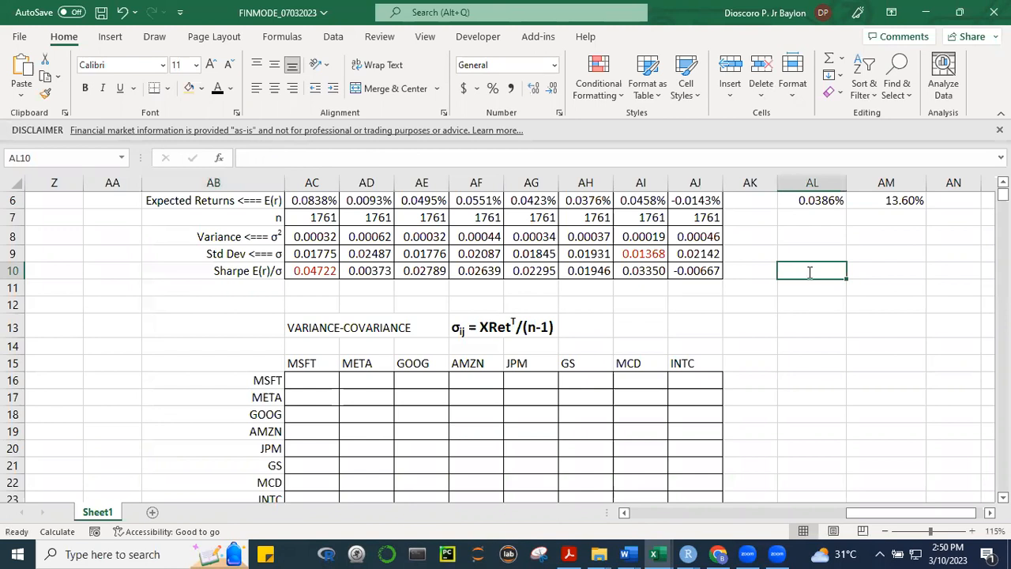
Enter the note "E(r)- rf" in cell AL10 beside the Sharpe ratio row
type("E(R")
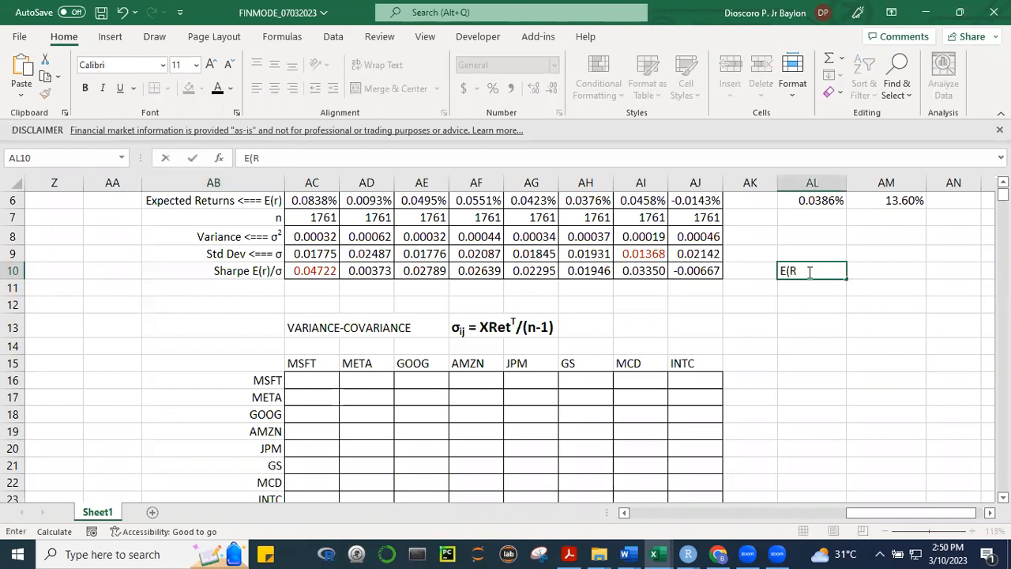
key("BackSpace")
type("r) -")
key("BackSpace")
key("BackSpace")
type("(r)-")
key("BackSpace")
key("BackSpace")
key("BackSpace")
type("E")
type("(")
type("r")
type(")")
type("-")
type(" =")
key("BackSpace")
type("rf")
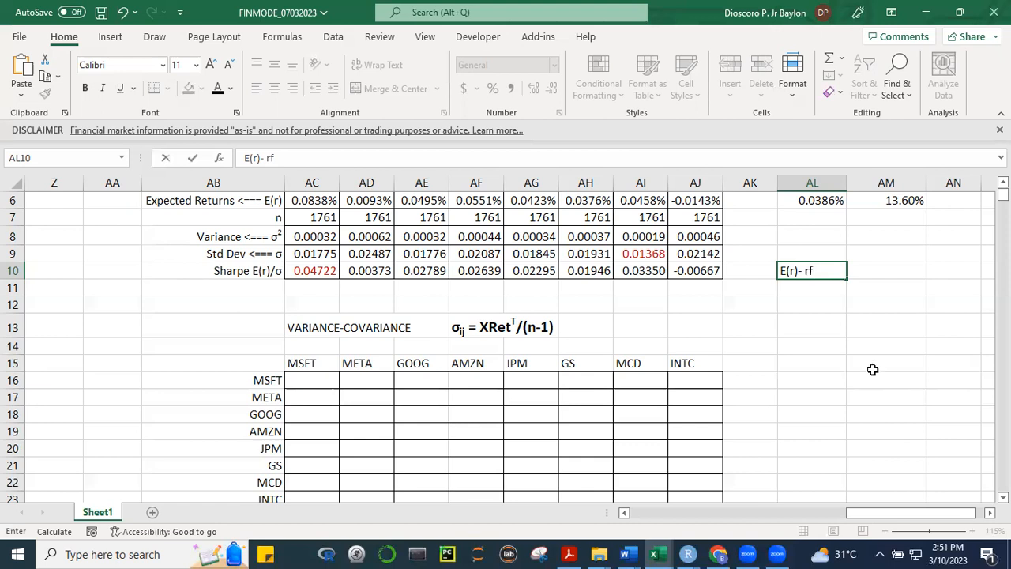
left_click(837, 308)
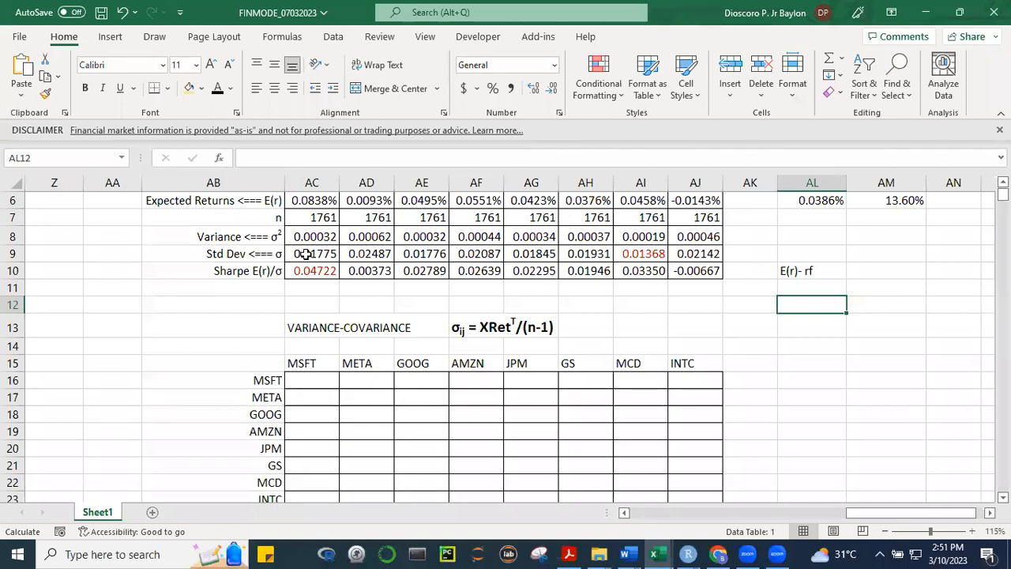
Change the font colour of the red values in AI9 and AC10 to black
left_click(647, 255)
left_click(689, 325)
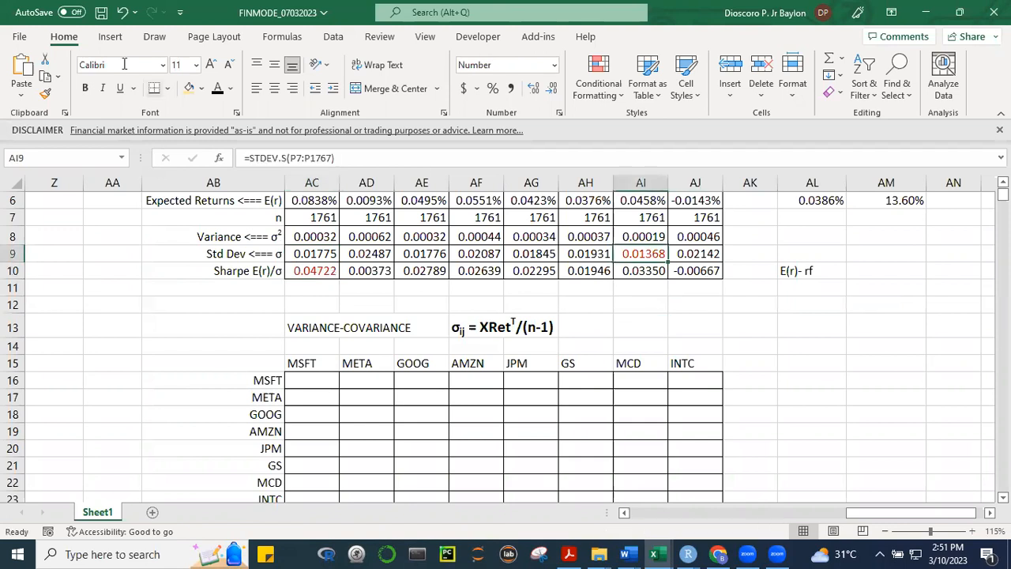
left_click(851, 318)
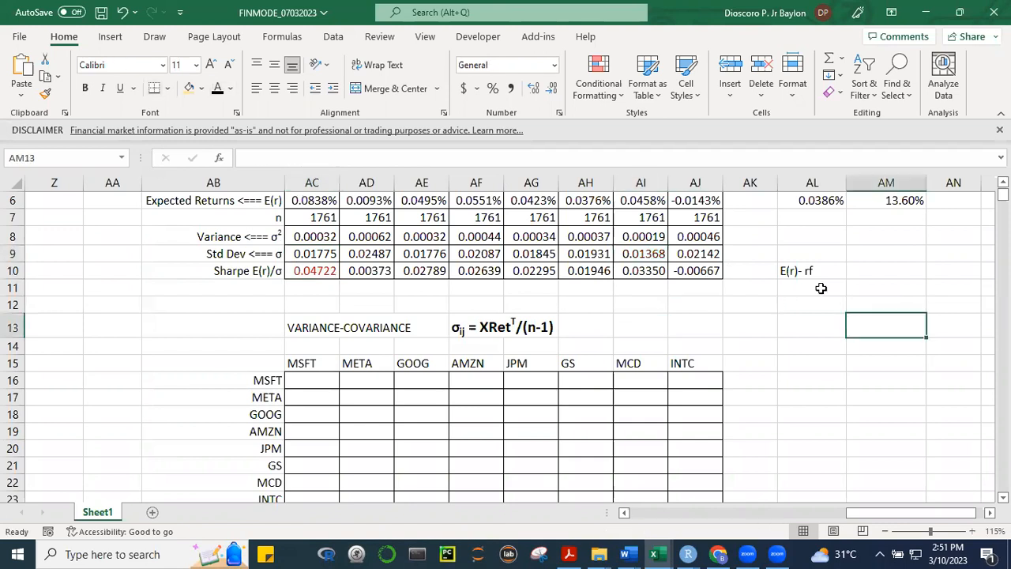
left_click(309, 271)
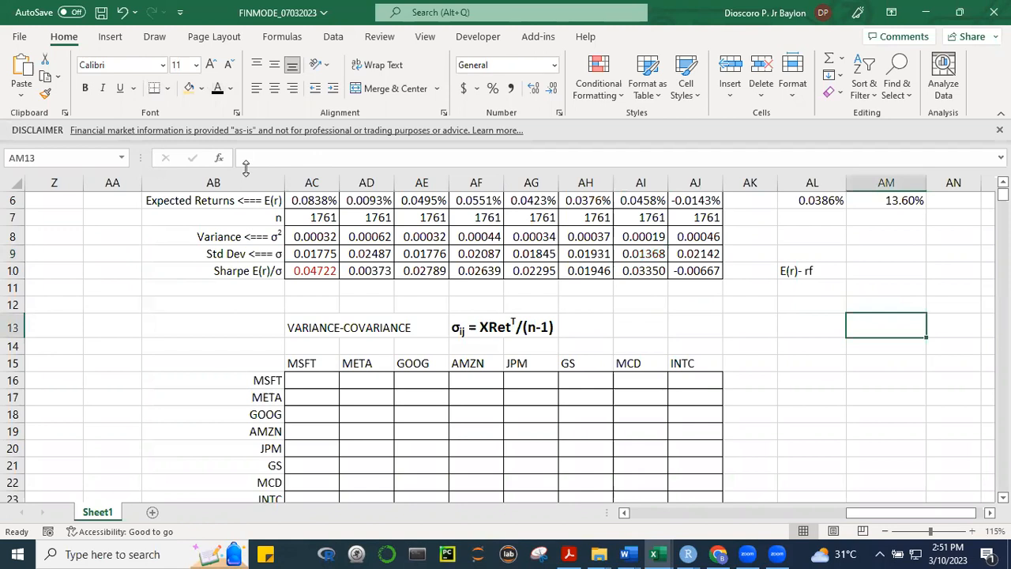
left_click(217, 87)
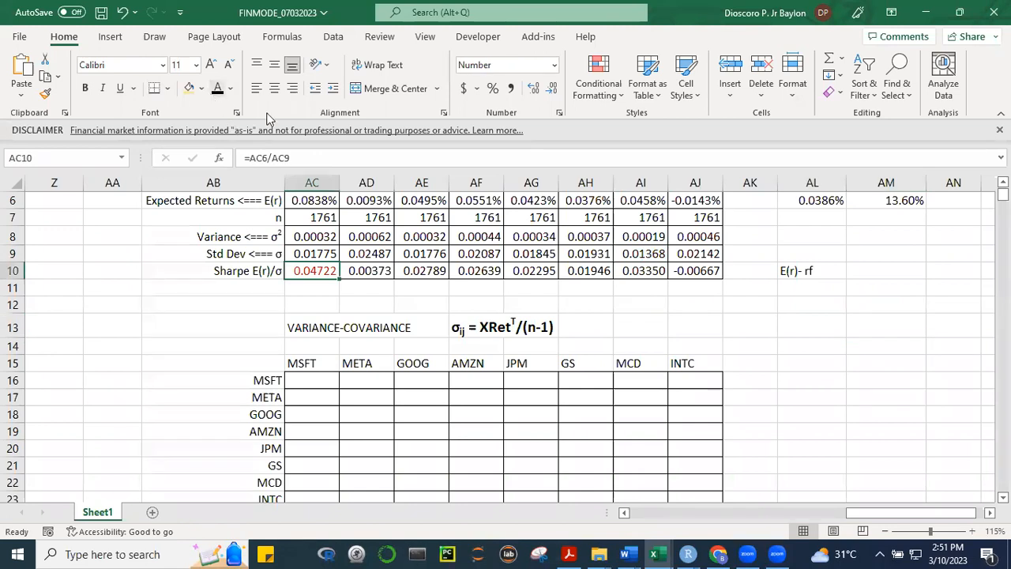
left_click(886, 397)
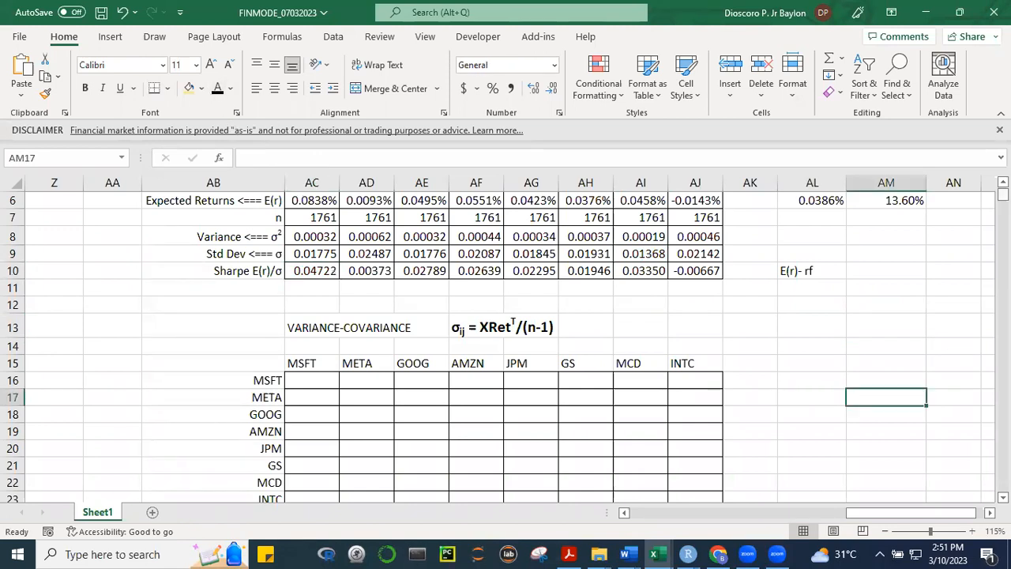
Enter the label "rf" for the risk-free rate in cell AB3 above the statistics table
scroll(505, 340, "up", 1)
scroll(505, 339, "up", 1)
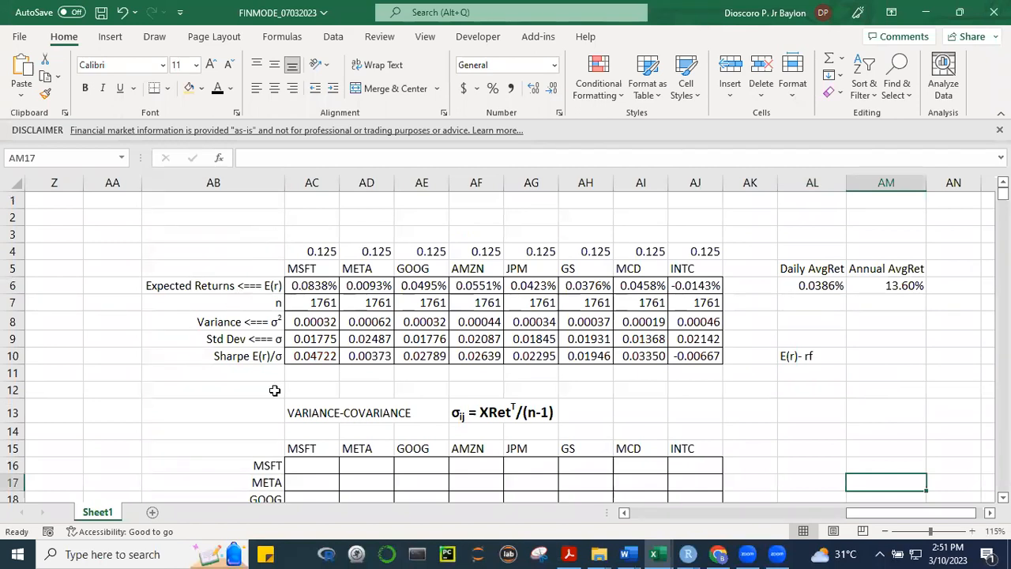
left_click(239, 234)
type("rf")
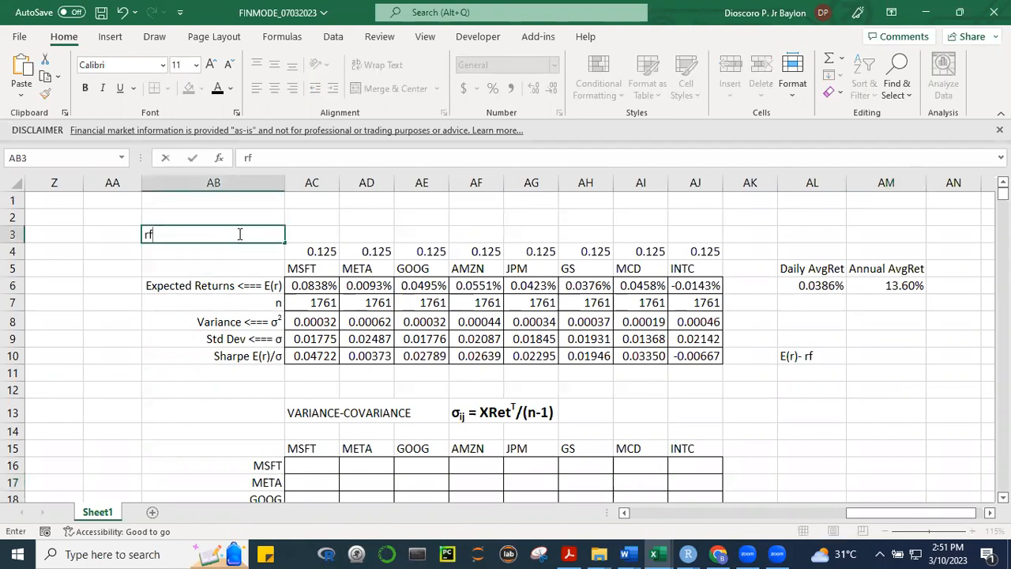
key("Tab")
key("Tab")
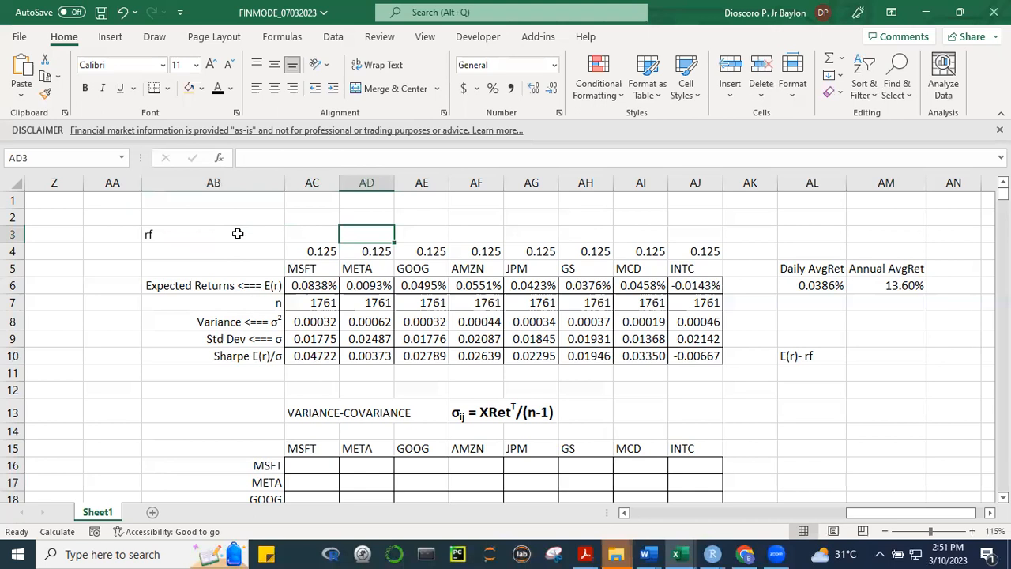
Enter the daily risk-free rate in AC3 as the formula =.02/252
key("Left")
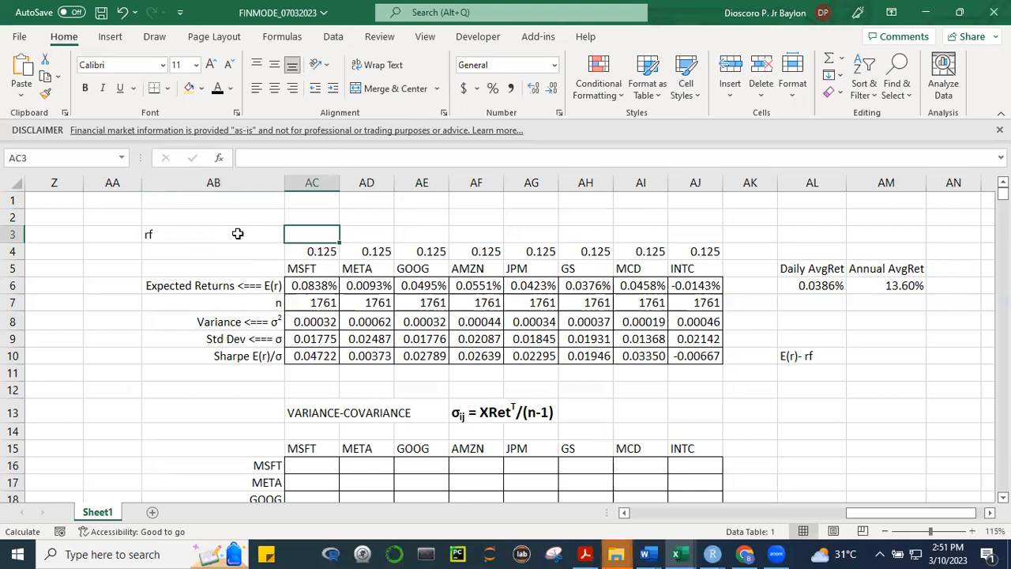
type("-")
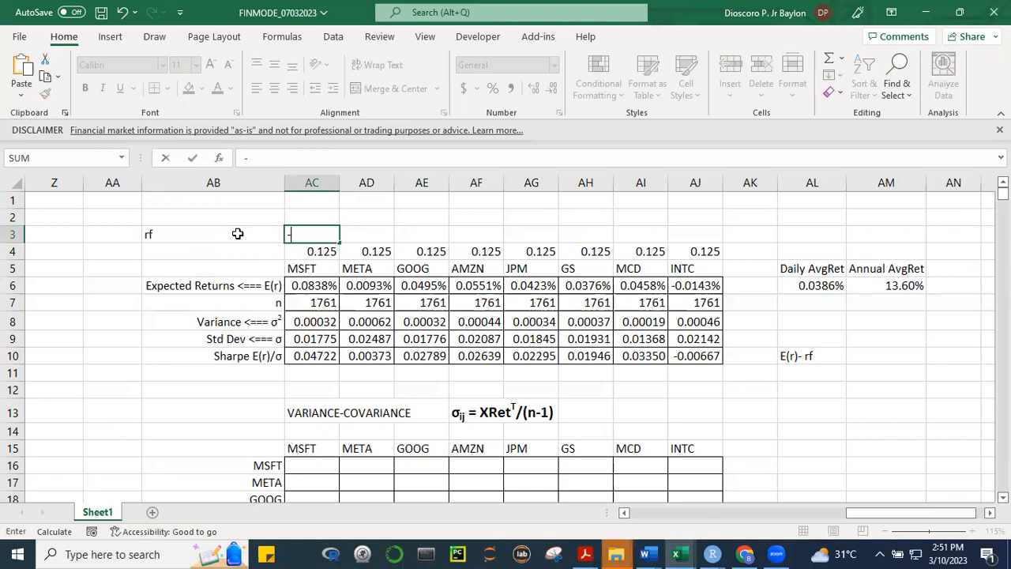
type("02")
key("BackSpace")
key("BackSpace")
key("BackSpace")
type(".")
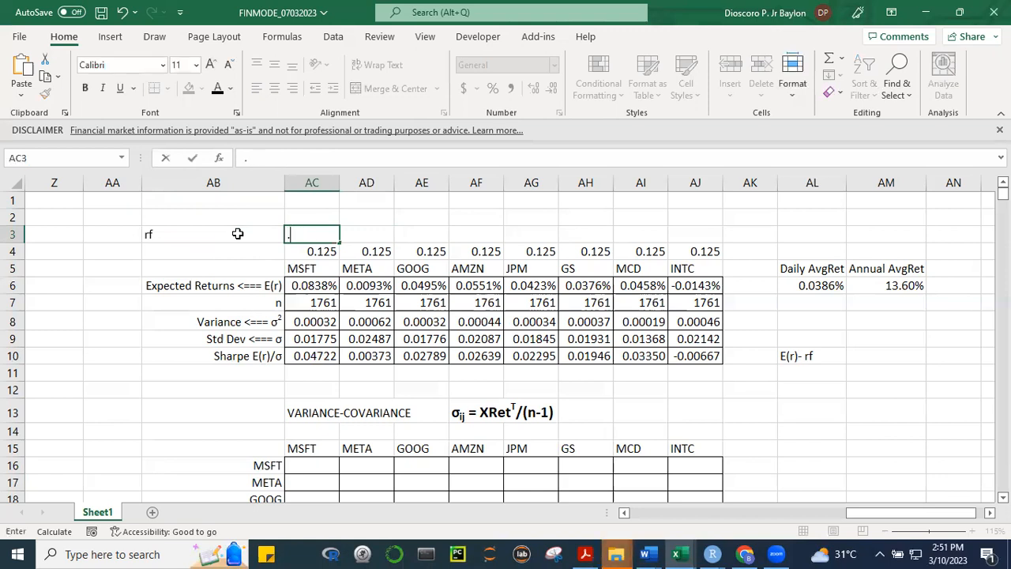
type("02")
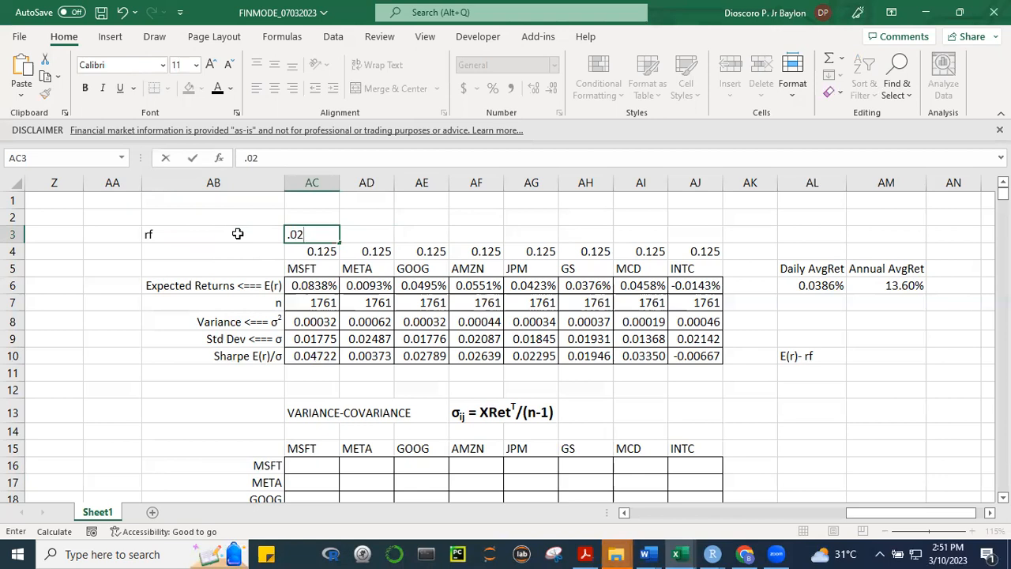
type("/252")
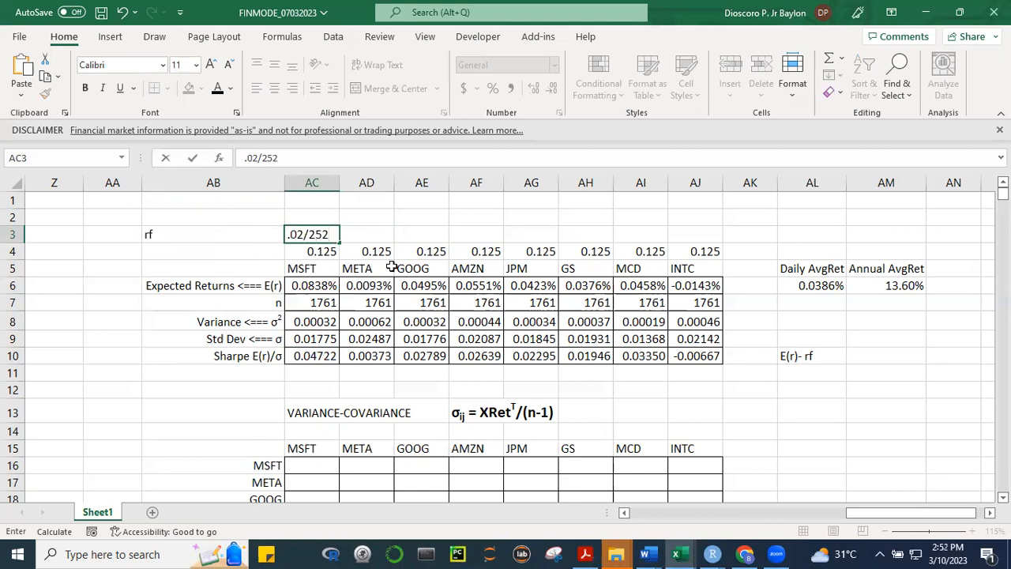
key("Return")
left_click(329, 237)
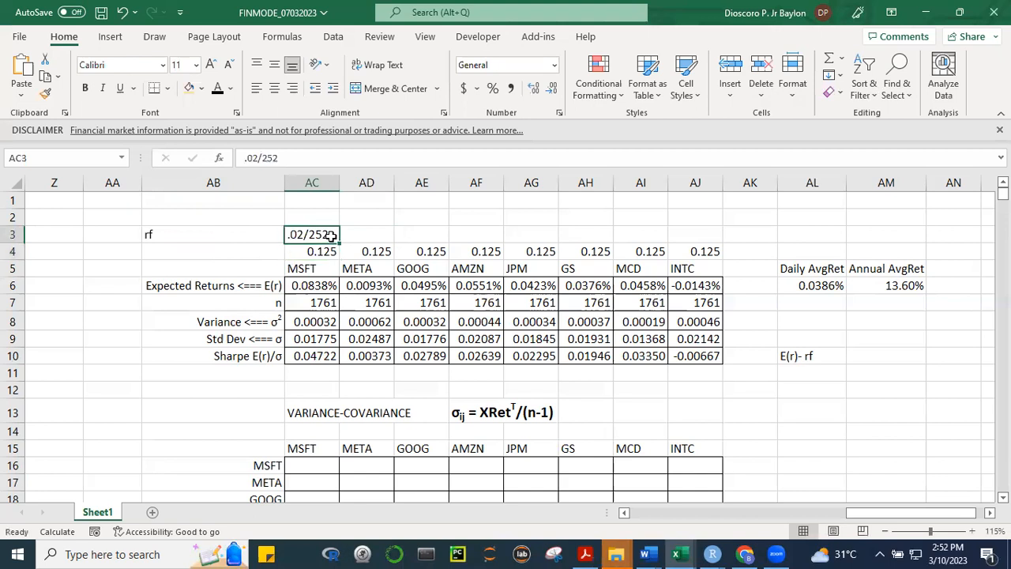
left_click(244, 159)
type("=")
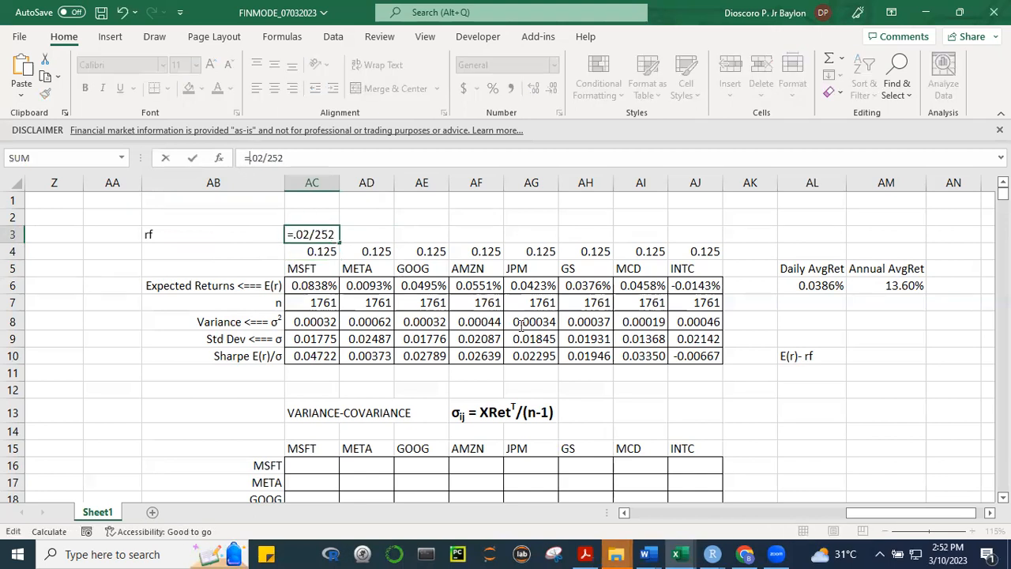
key("Return")
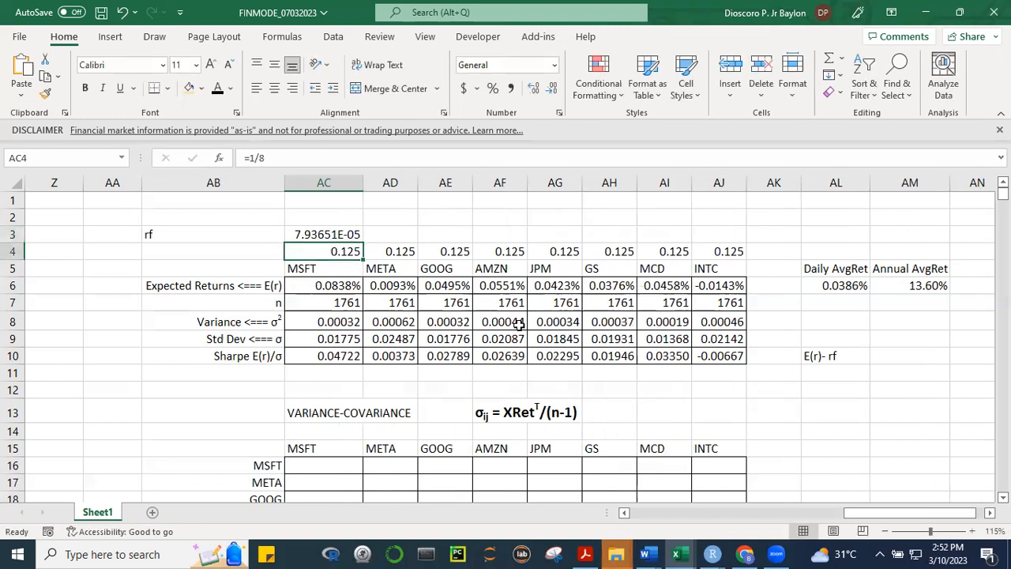
Format the risk-free rate in AC3 as a percentage with four decimal places
left_click(332, 236)
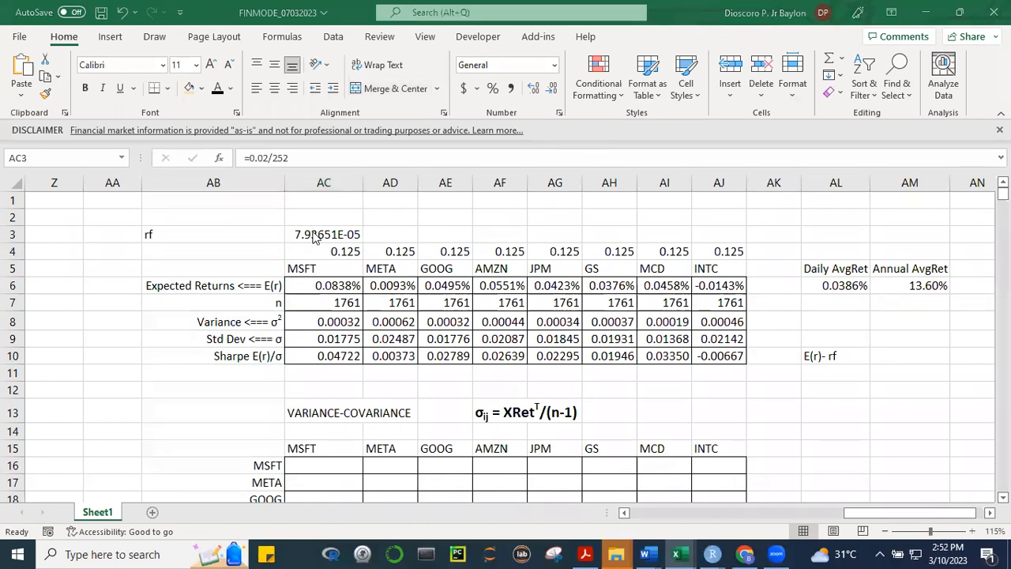
left_click(492, 90)
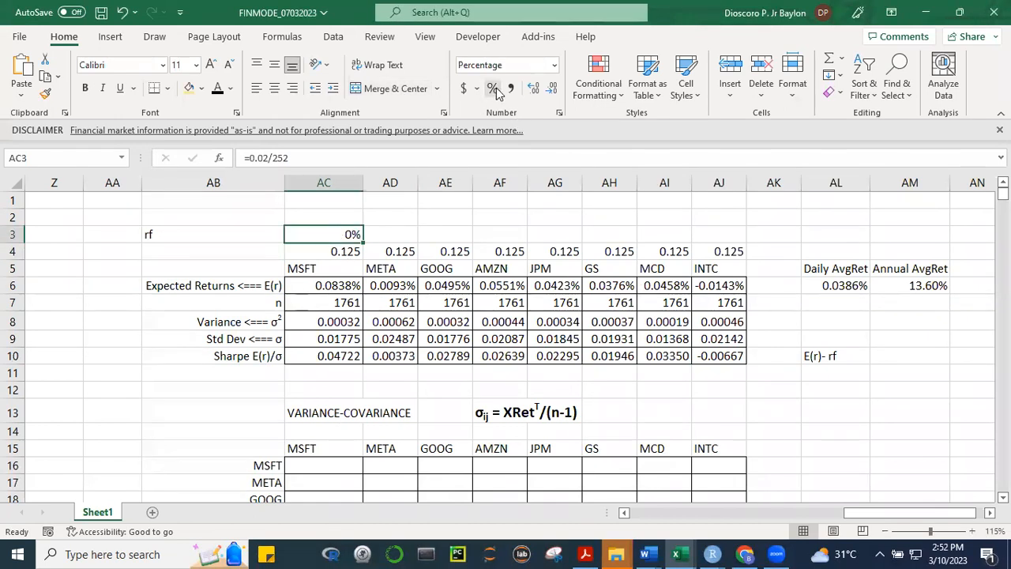
left_click(534, 90)
left_click(534, 90)
left_click(533, 89)
Right-align the rf label in AB3
left_click(195, 230)
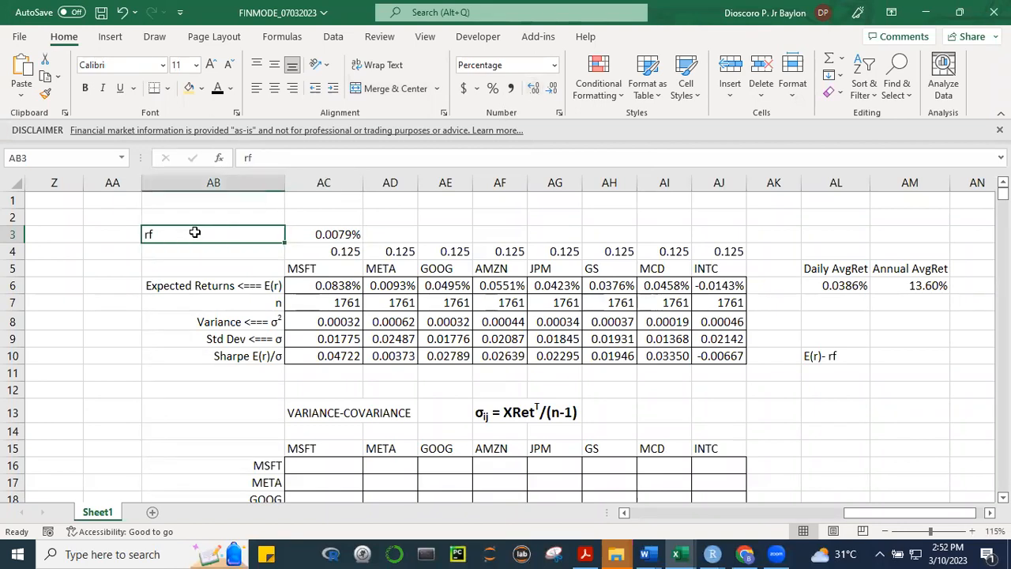
left_click(292, 89)
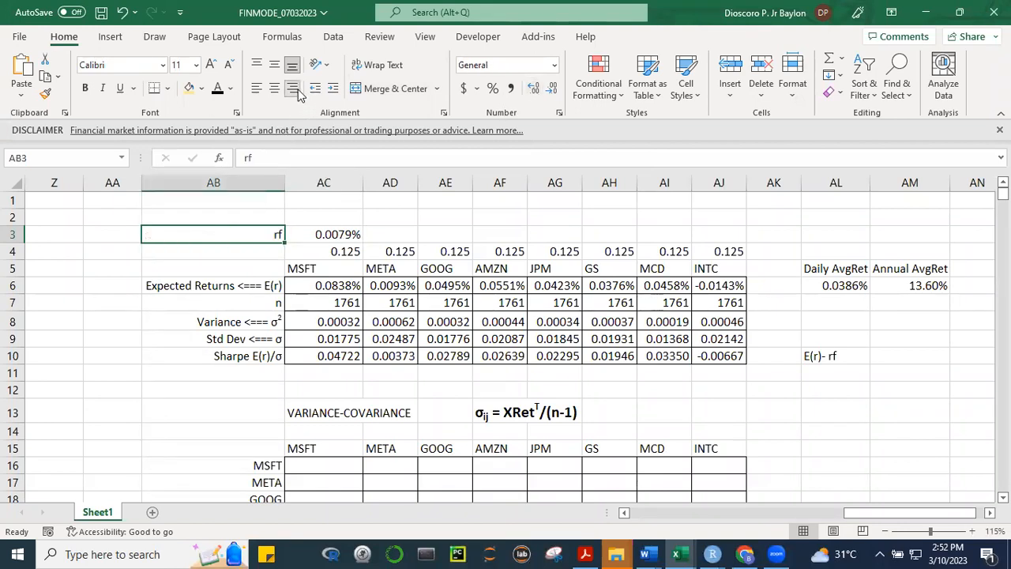
left_click(249, 392)
left_click(322, 358)
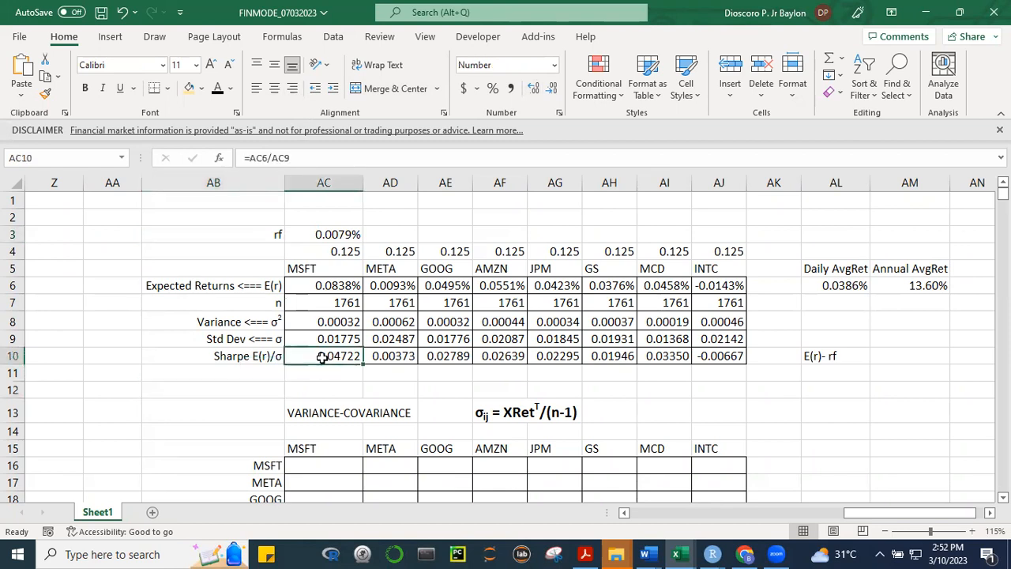
double_click(323, 358)
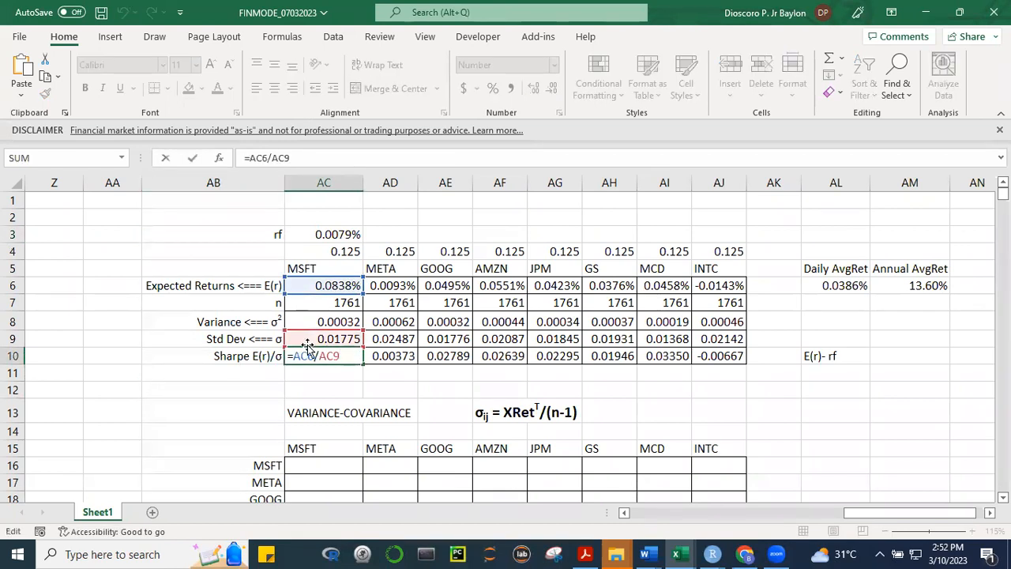
key("Escape")
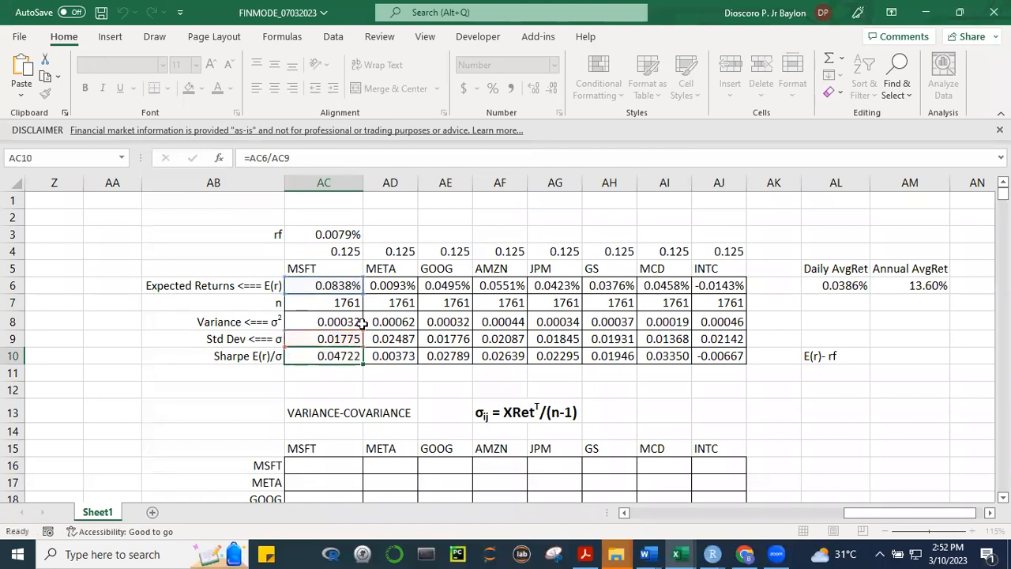
Assign the defined name rf to the risk-free rate cell AC3
left_click(337, 236)
left_click(51, 154)
type("rf")
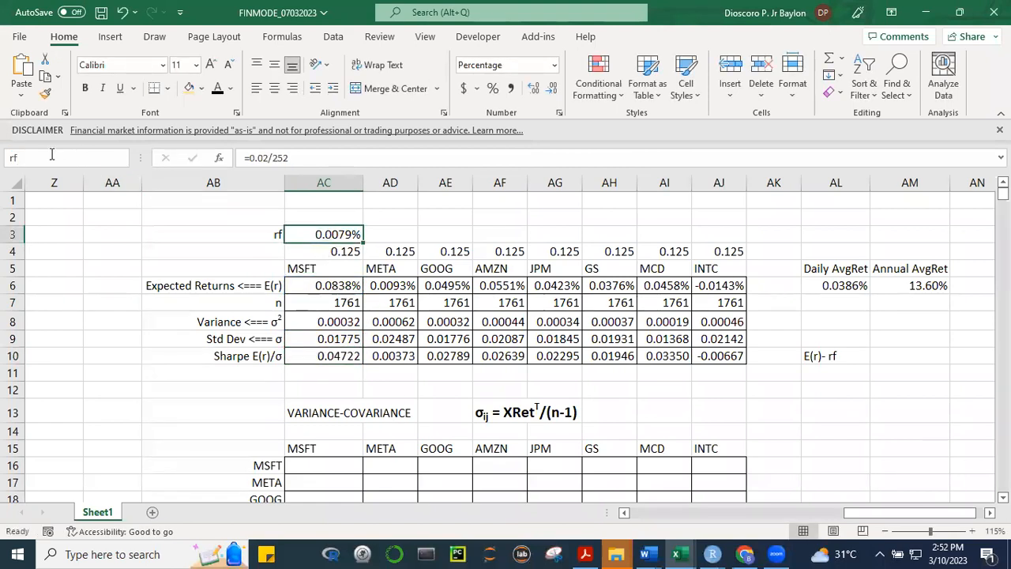
key("Return")
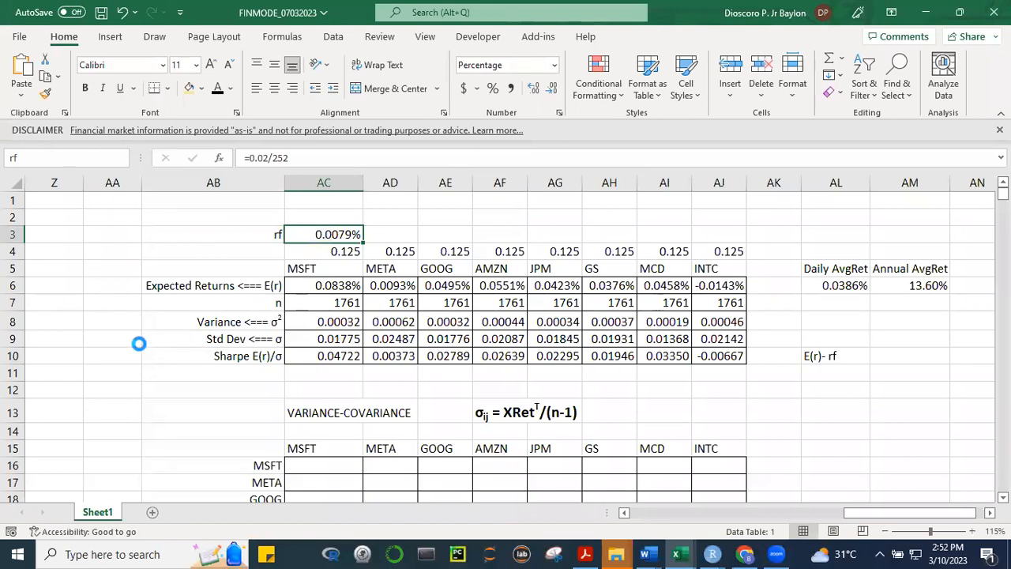
Change MSFT's Sharpe ratio formula in AC10 to subtract the risk-free rate, =(AC6-rf)/AC9
left_click(330, 341)
left_click(346, 370)
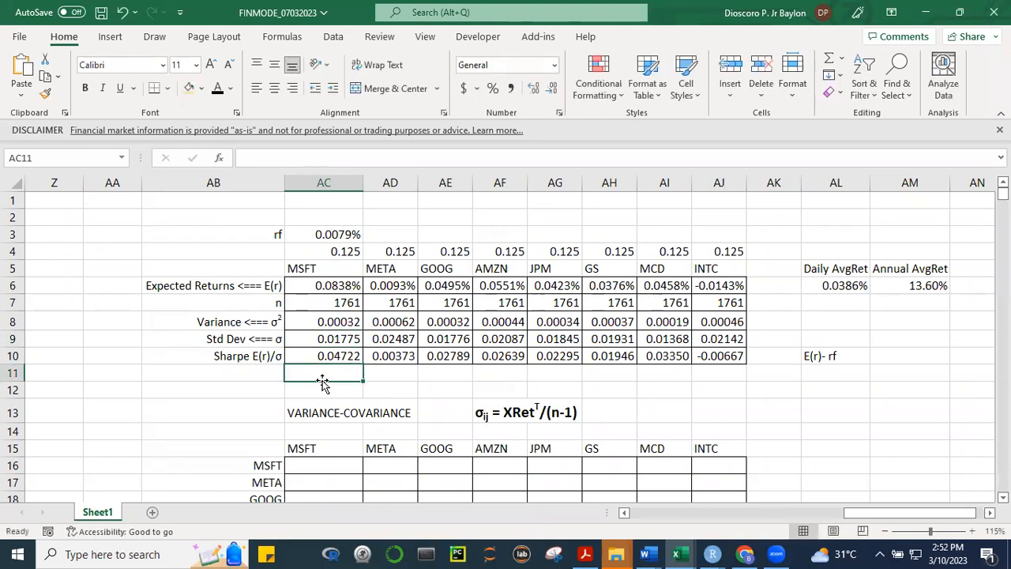
left_click(340, 352)
double_click(339, 352)
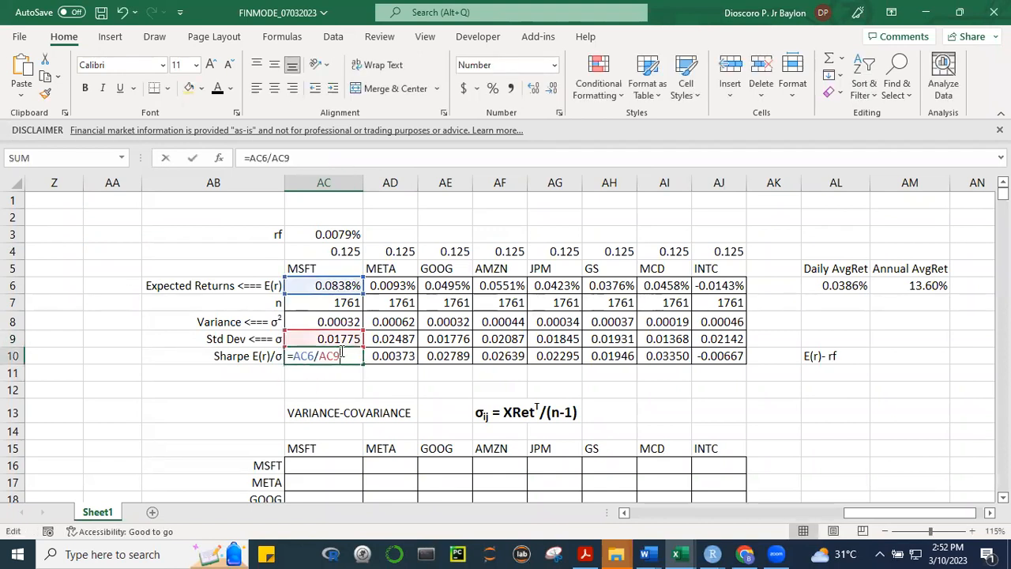
left_click(294, 355)
type("(")
key("Right")
key("Right")
key("Right")
type("-rf")
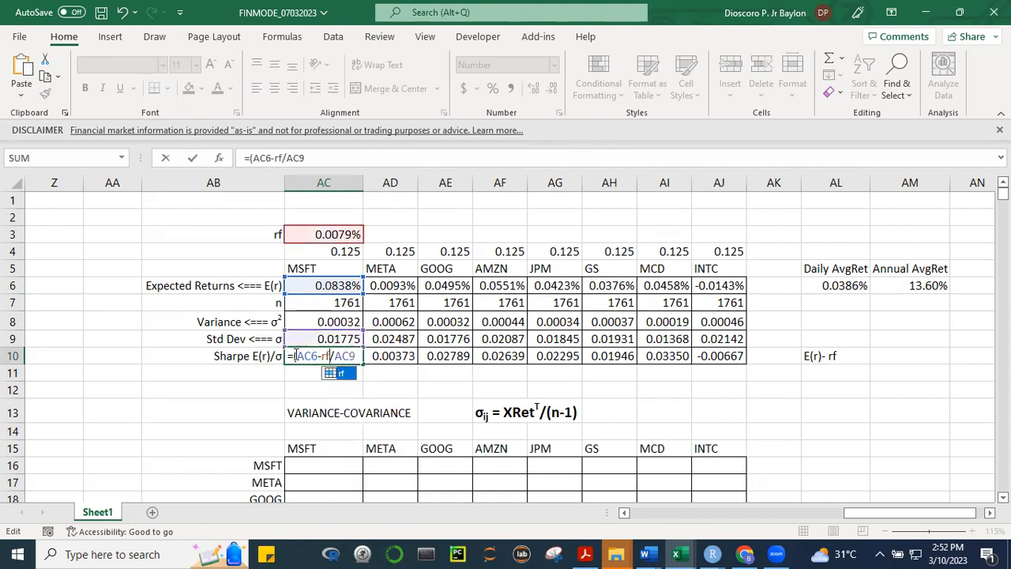
type(")")
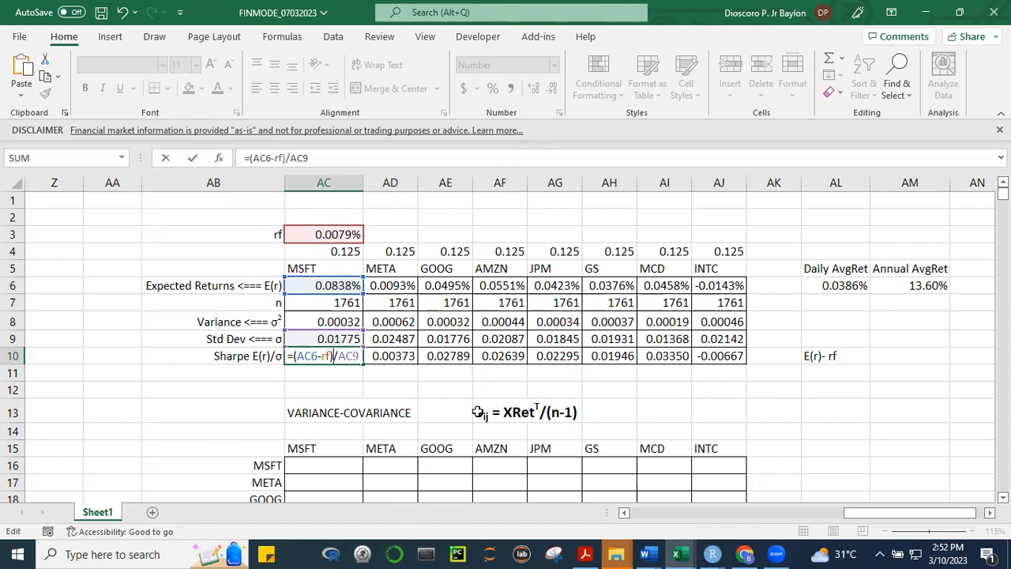
key("Return")
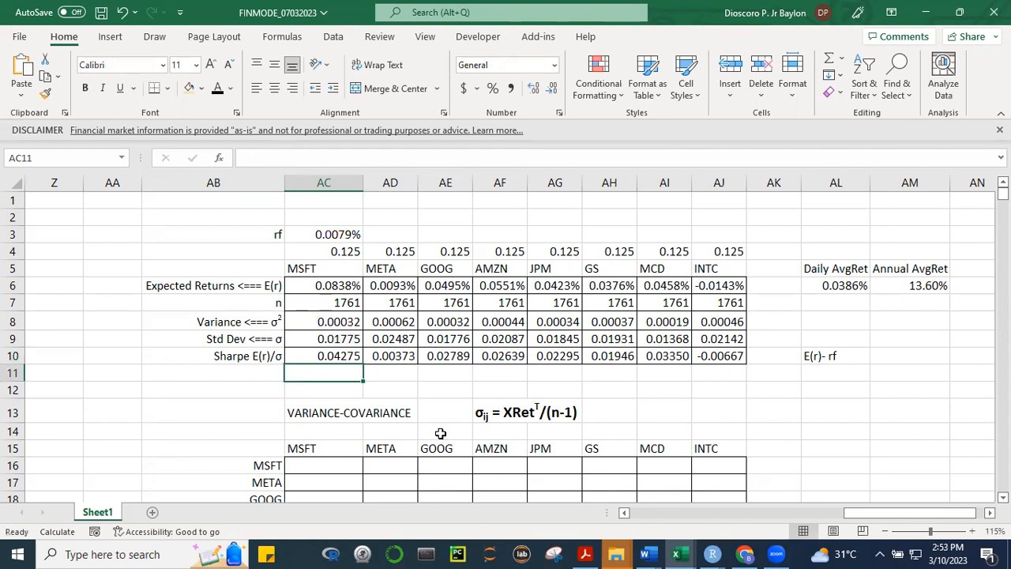
Copy MSFT's Sharpe ratio formula from AC10 across the other stocks through AJ10
left_click(465, 411)
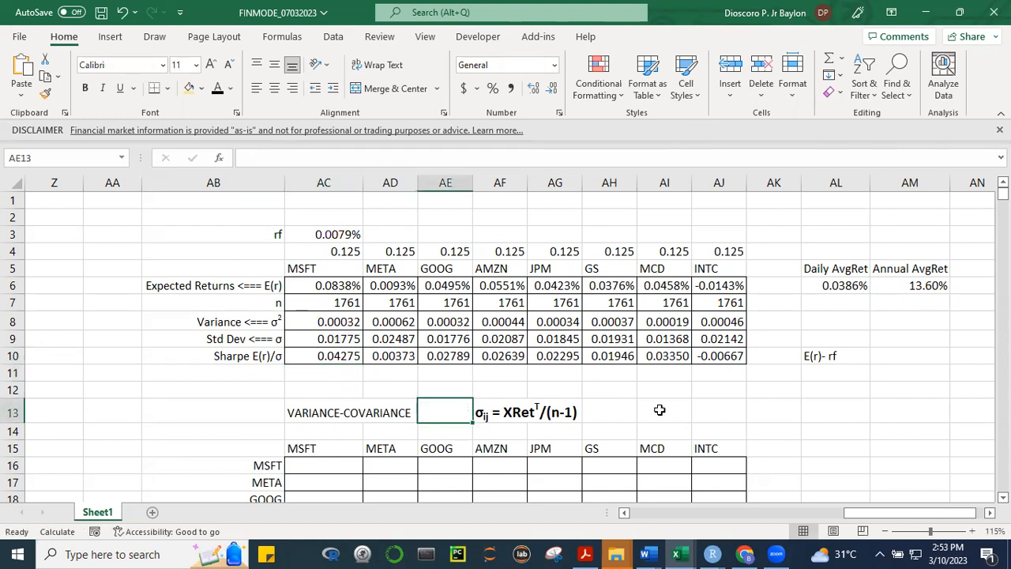
left_click(334, 355)
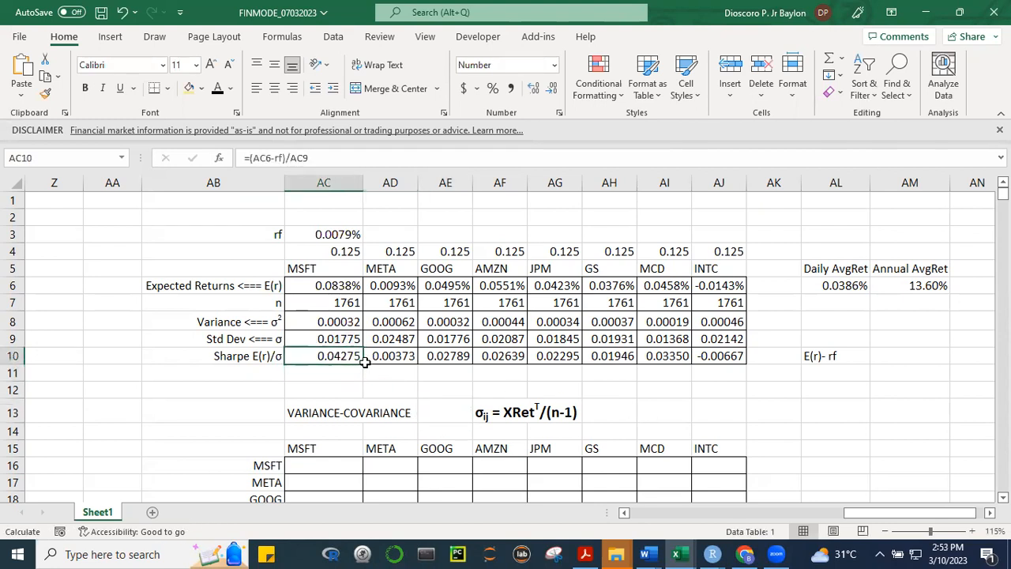
double_click(340, 355)
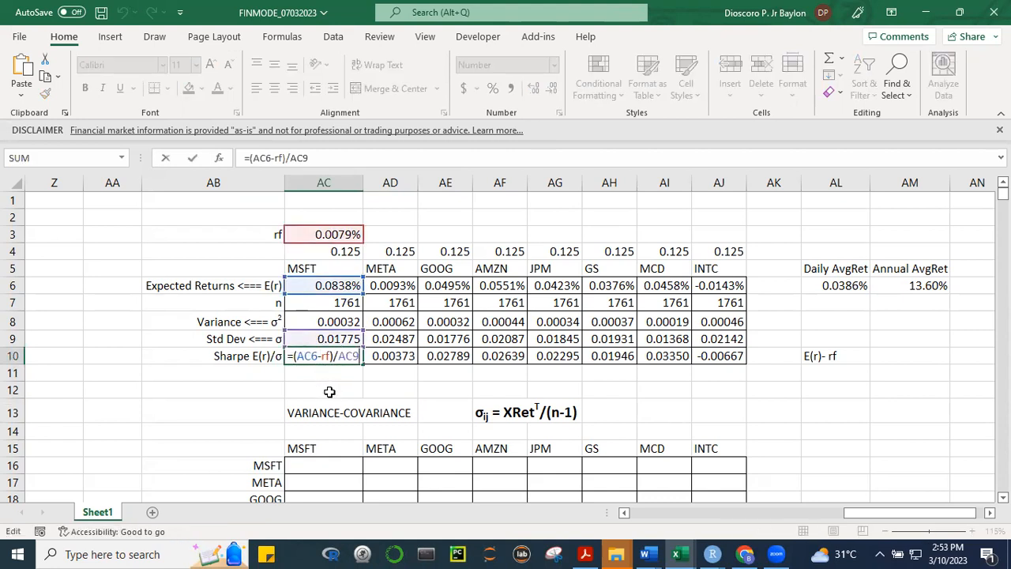
key("Escape")
left_click_drag(362, 364, 735, 367)
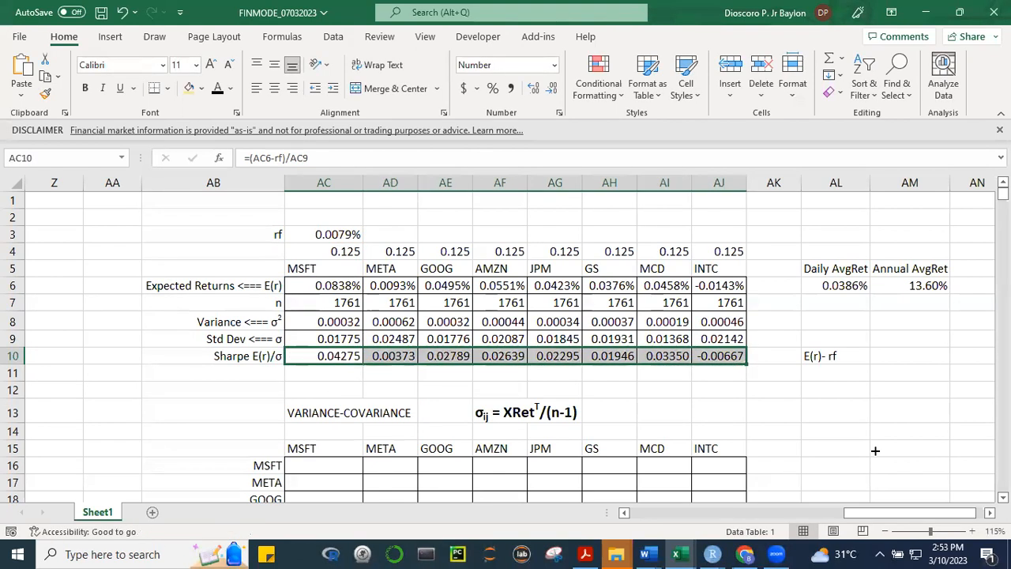
left_click(793, 433)
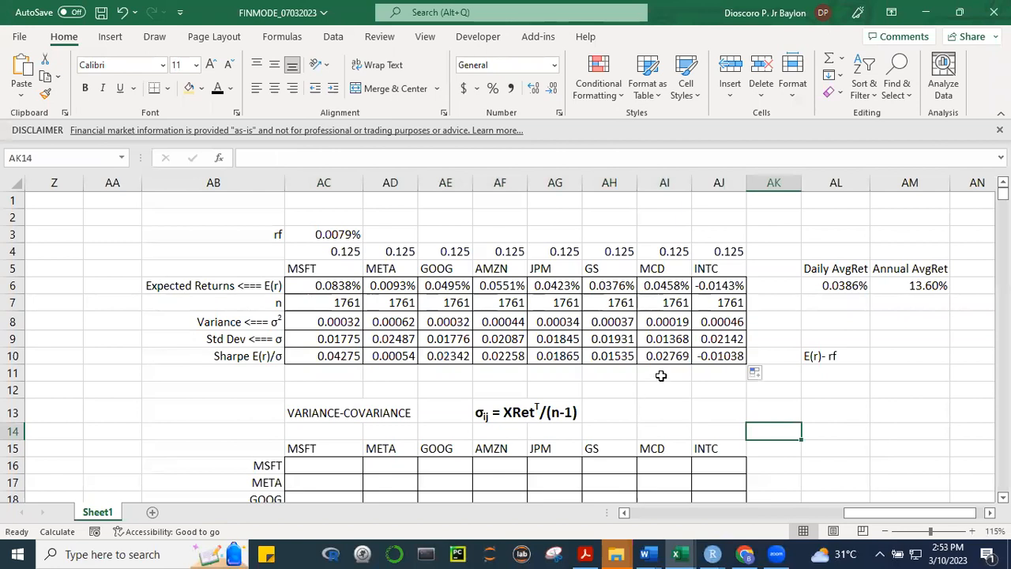
Examine the copied Sharpe ratio formula for MCD, the risk-free rate formula in AC3 and MSFT's Sharpe ratio formula in AC10
left_click(667, 358)
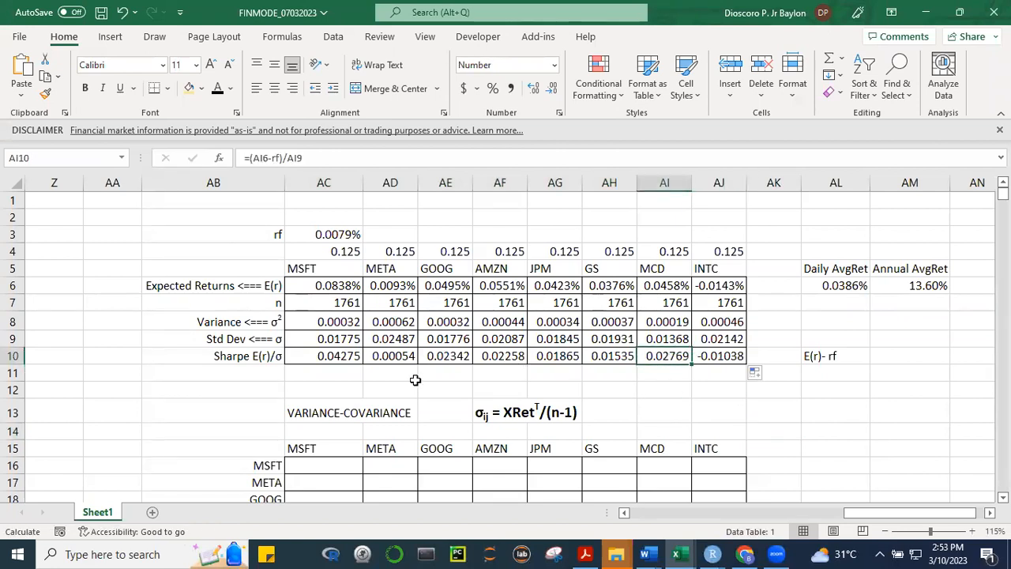
left_click(263, 380)
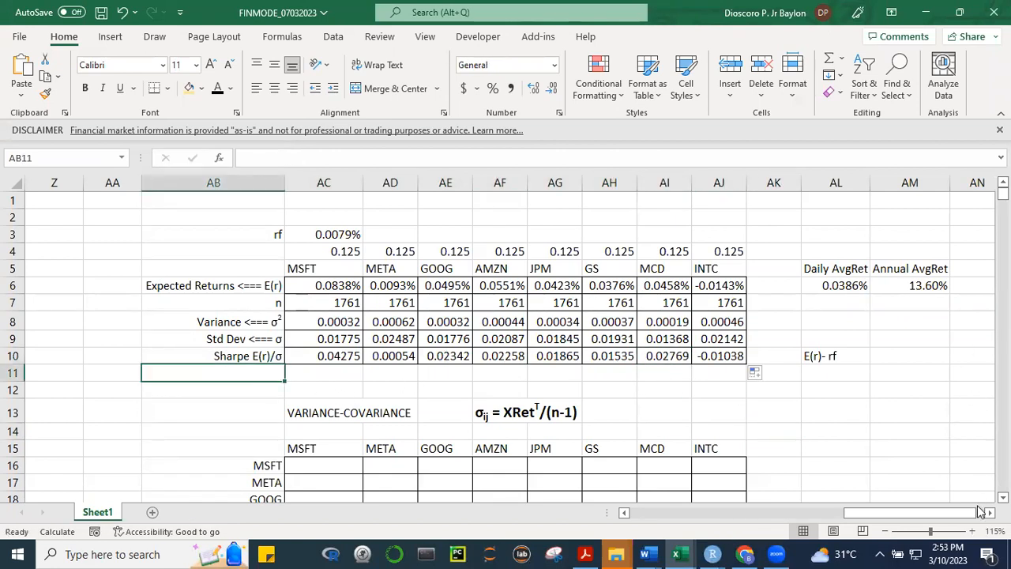
left_click(1003, 496)
left_click(1003, 497)
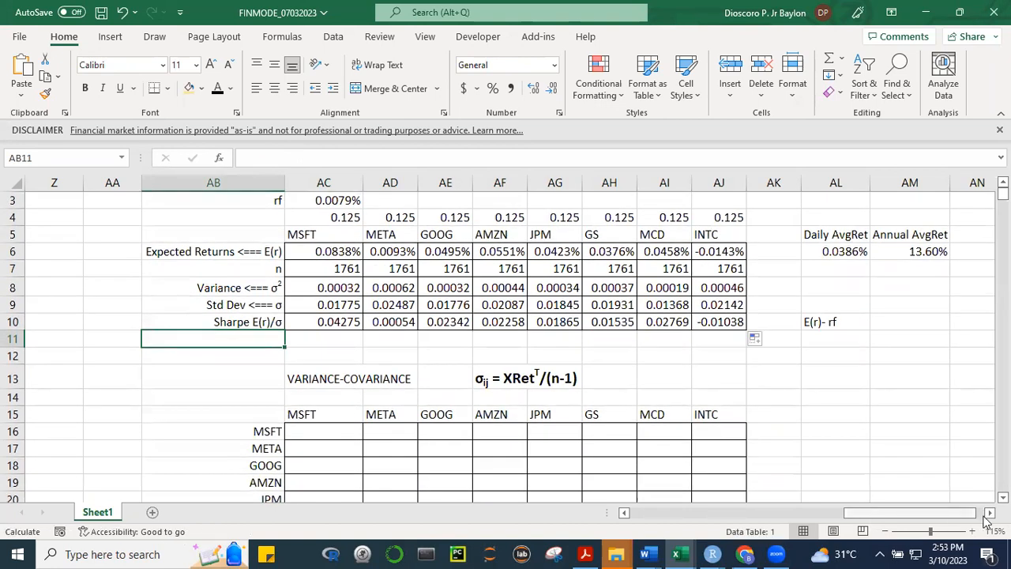
scroll(505, 347, "down", 1)
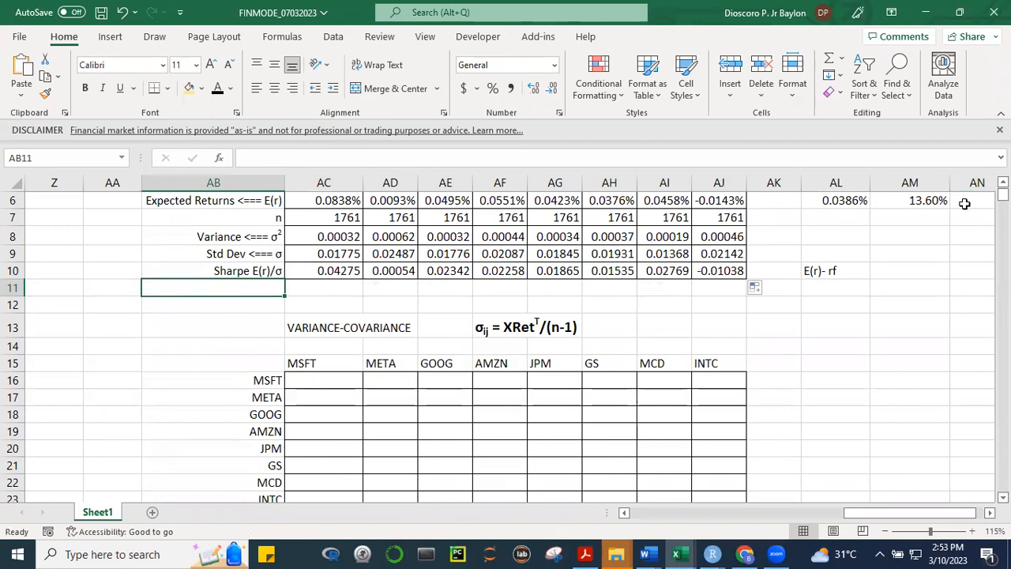
scroll(964, 203, "up", 1)
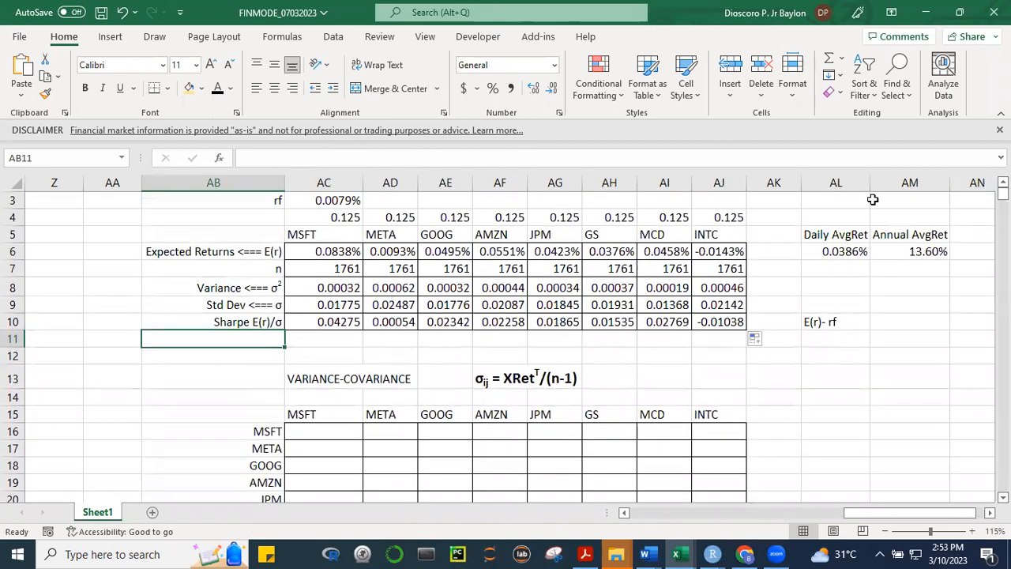
scroll(873, 200, "up", 1)
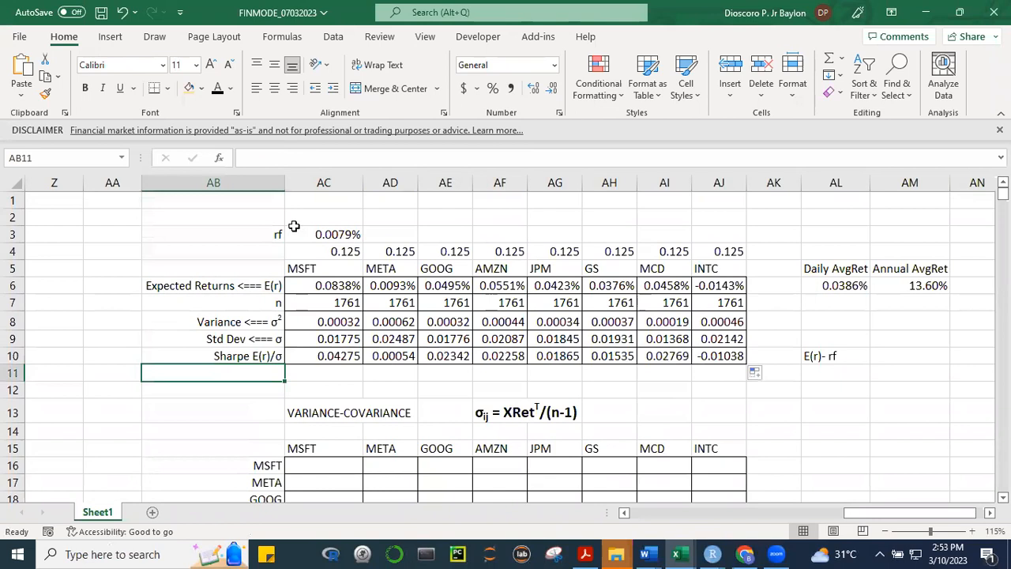
left_click(312, 238)
key("F2")
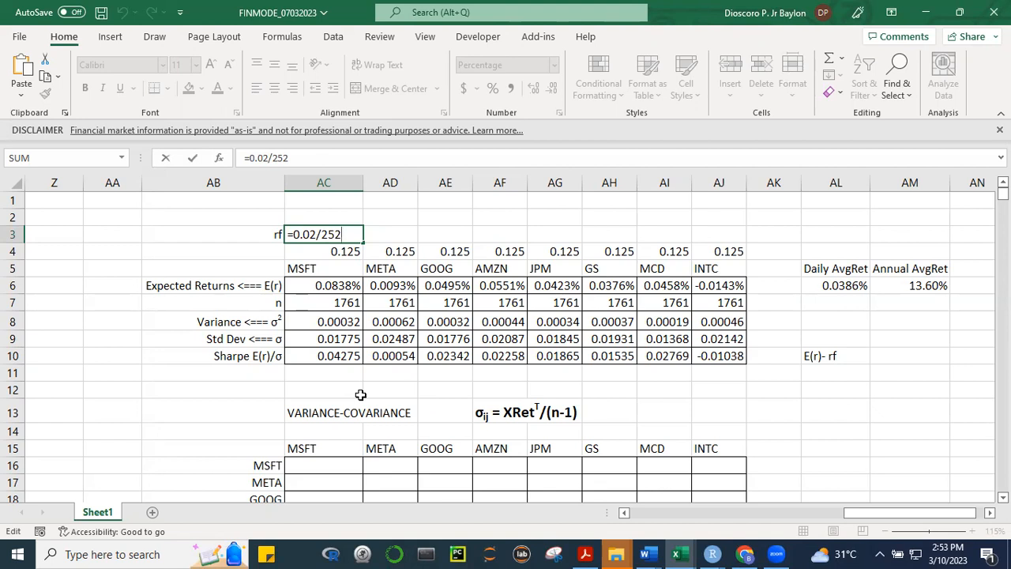
left_click(338, 356)
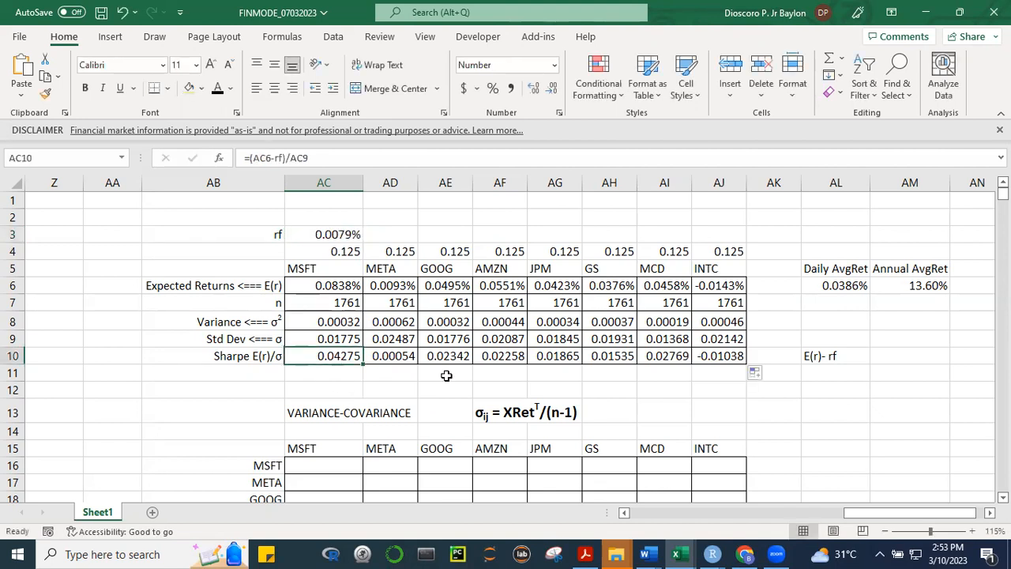
key("F2")
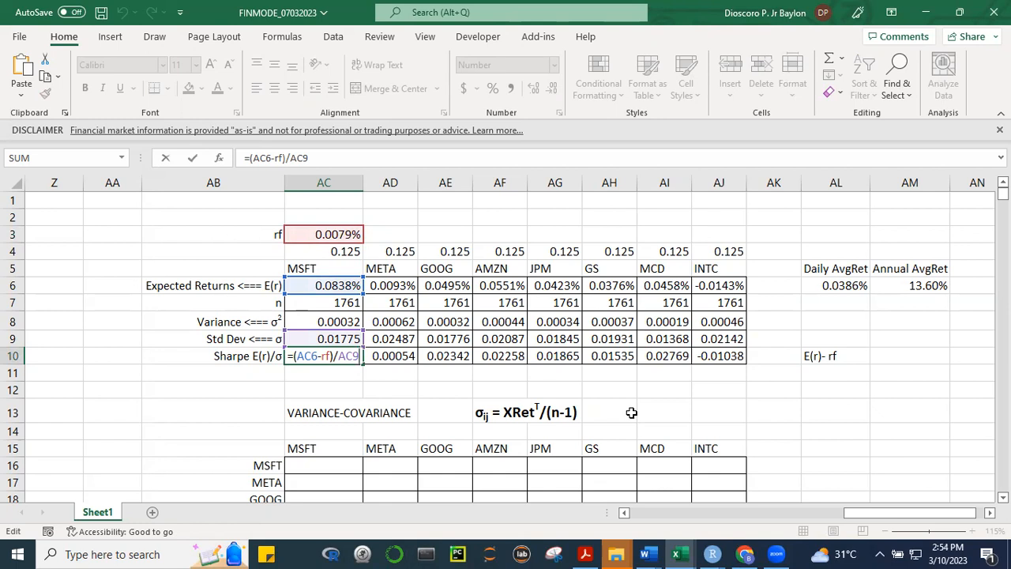
key("ctrl+Return")
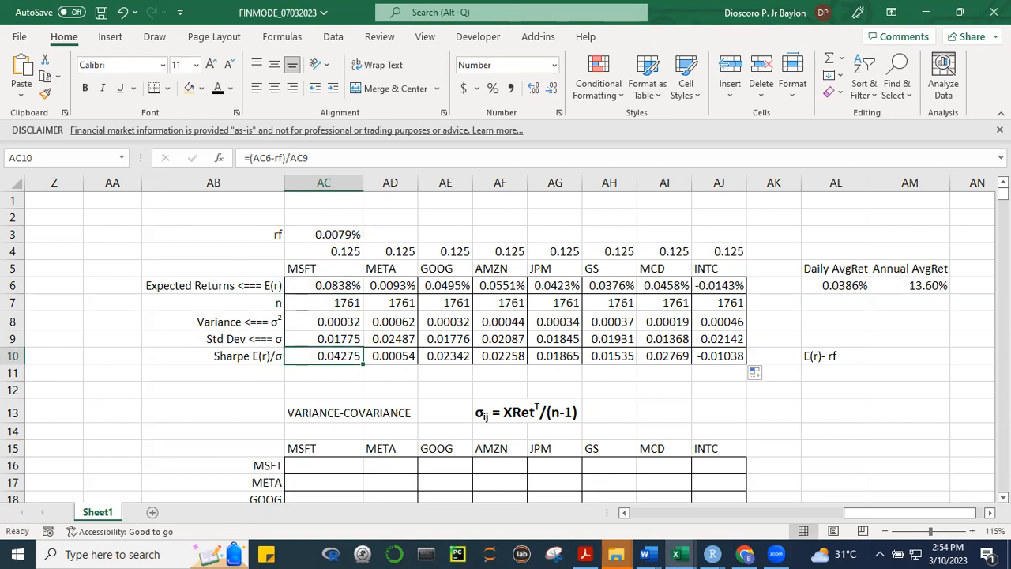
Examine the empty variance-covariance matrix and its formula heading in row 13, together with the free area beside it
scroll(505, 347, "down", 2)
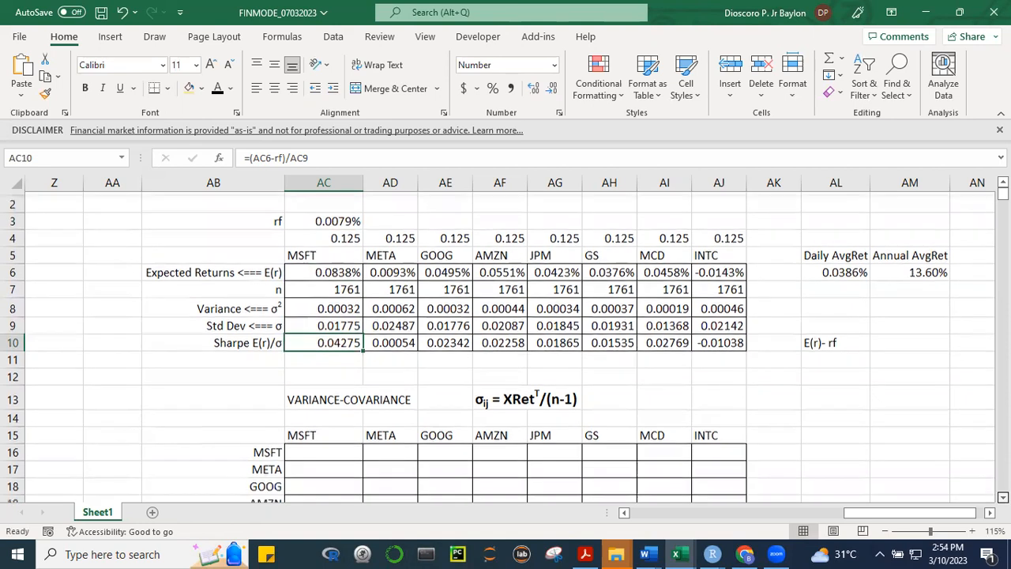
scroll(794, 311, "down", 1)
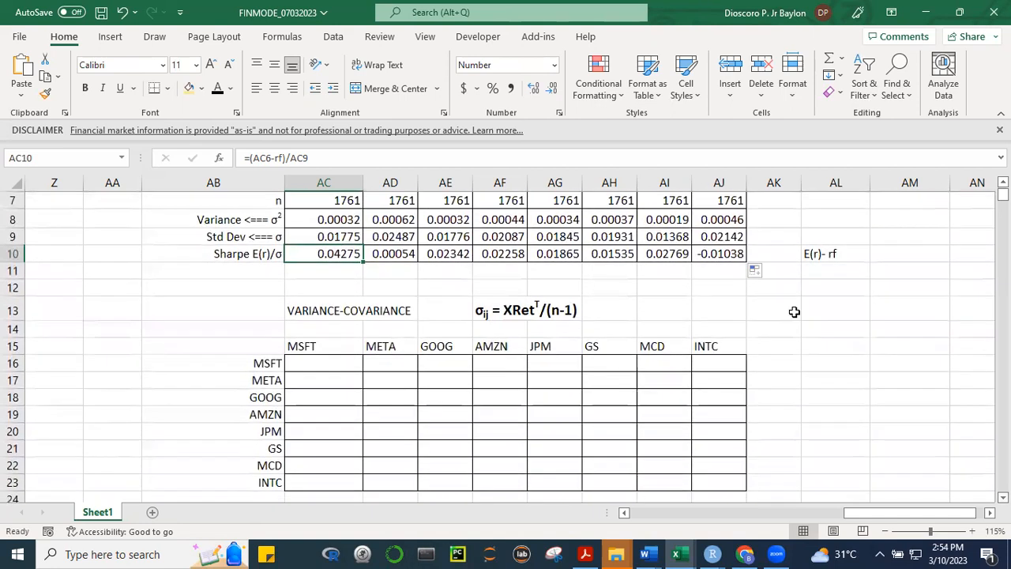
left_click(902, 395)
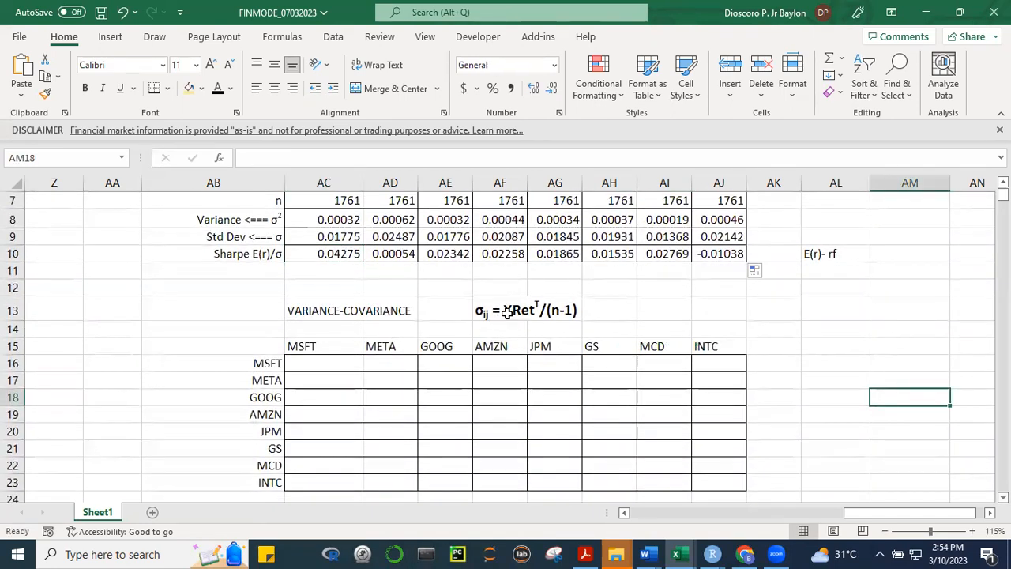
left_click(900, 361)
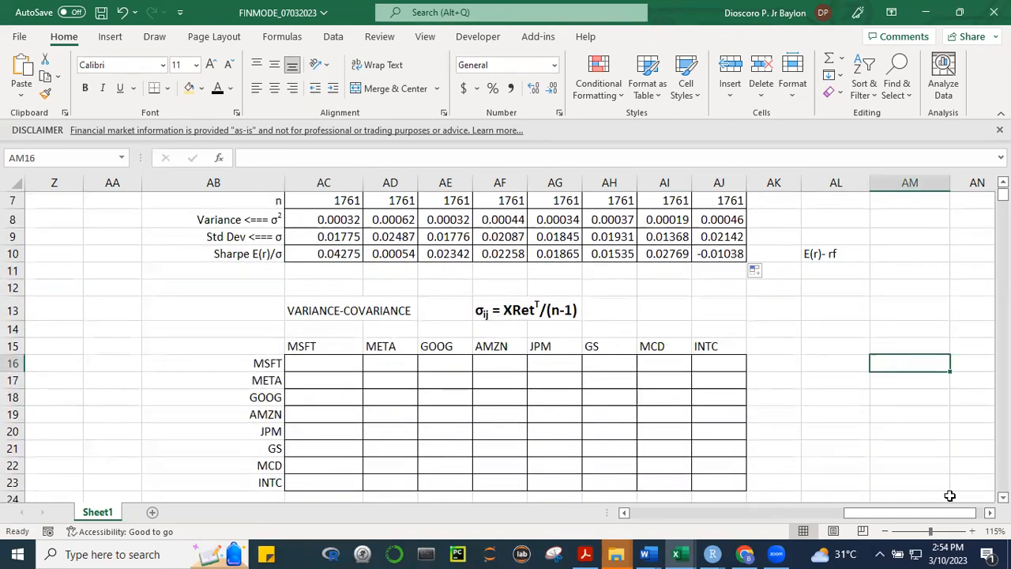
scroll(505, 339, "right", 2)
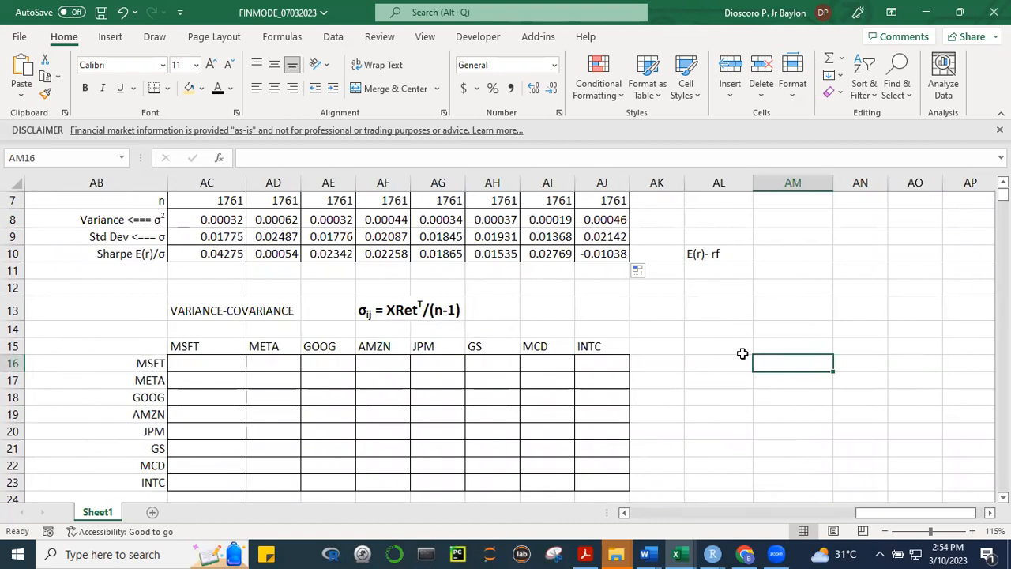
left_click(719, 345)
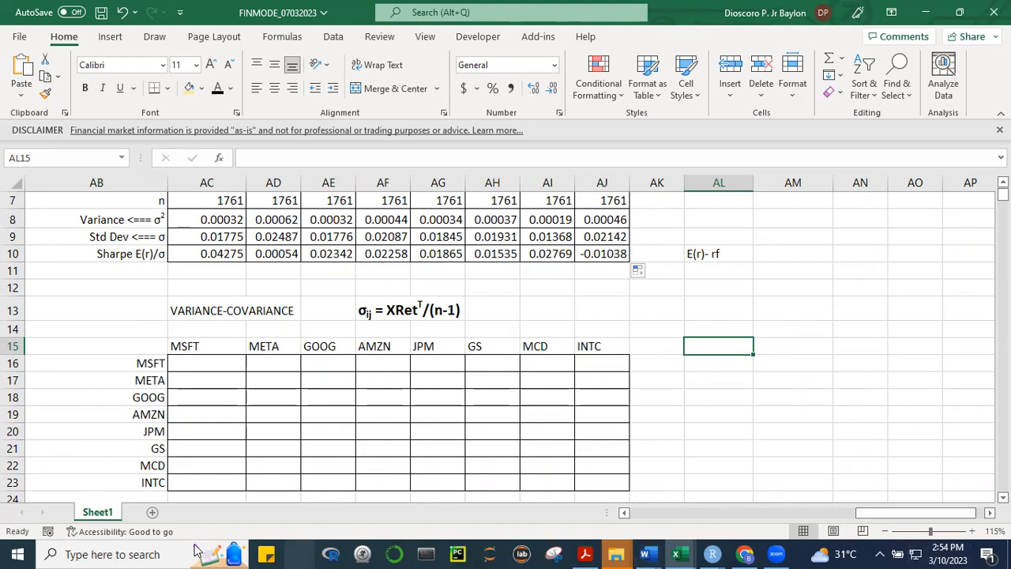
left_click_drag(205, 366, 874, 380)
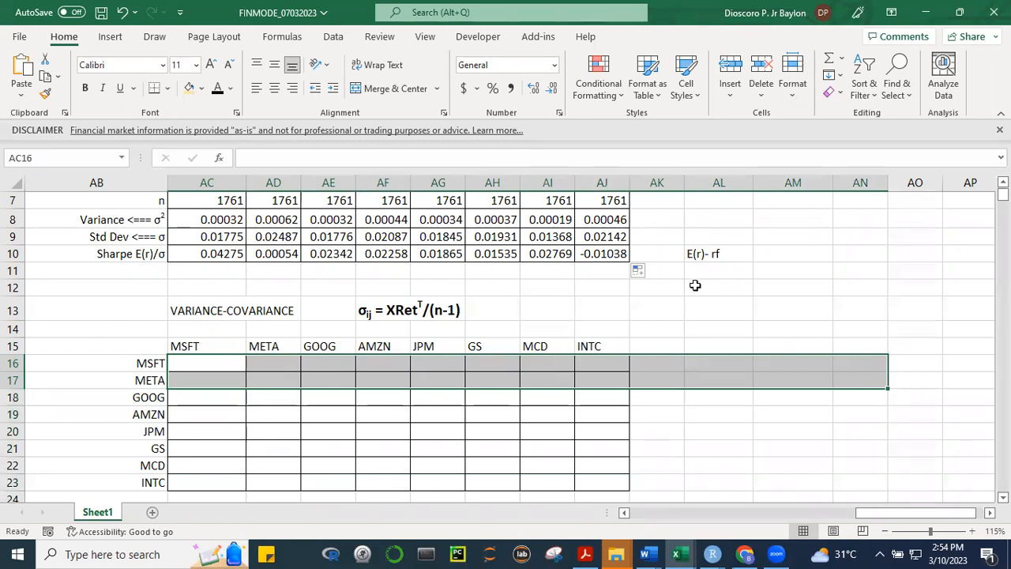
left_click(710, 305)
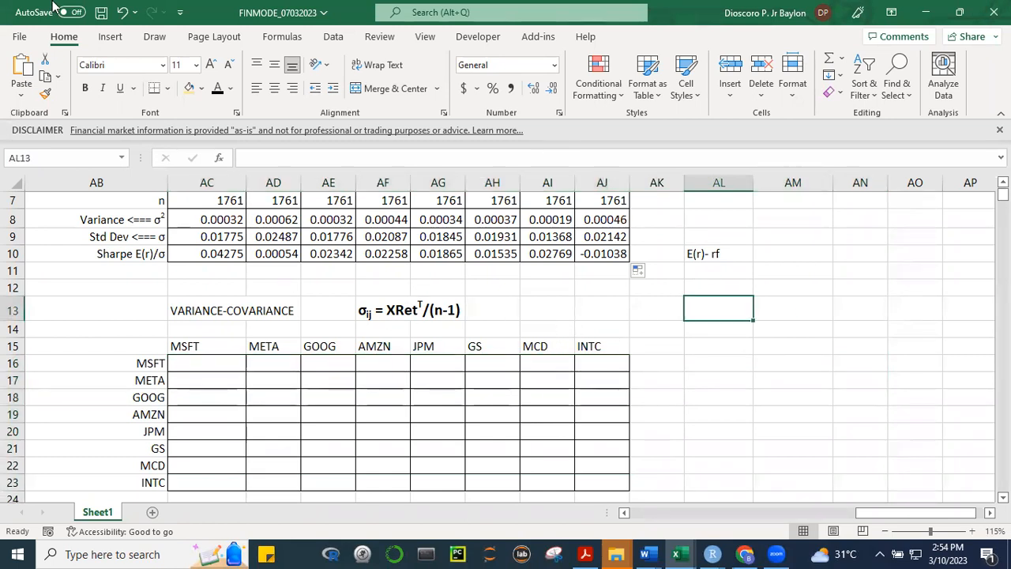
Handwrite "X Ret" with the red 0.5 mm pen in the empty area beside the variance-covariance matrix, around AK12:AL16
left_click(155, 37)
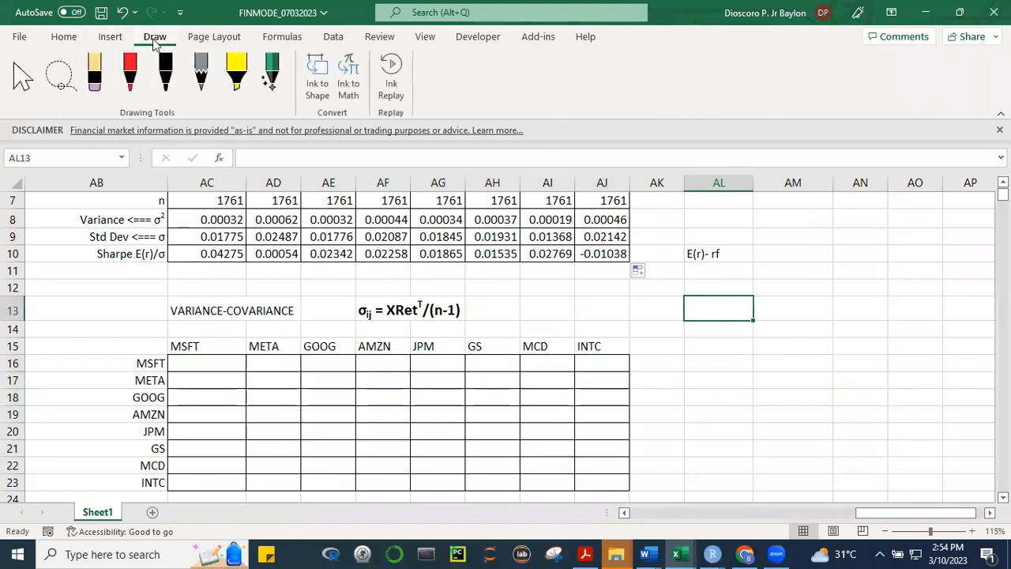
left_click(131, 78)
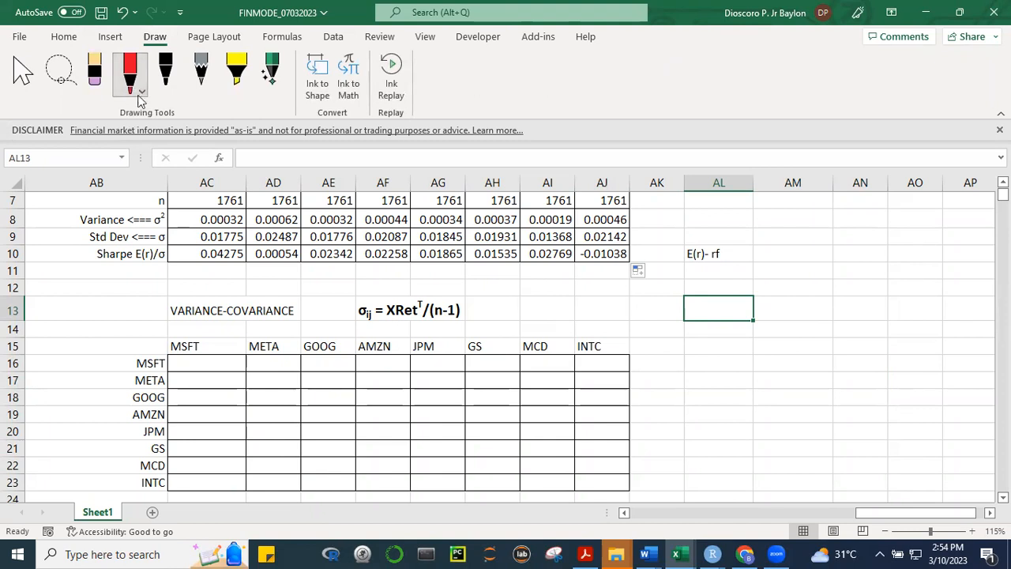
left_click(141, 93)
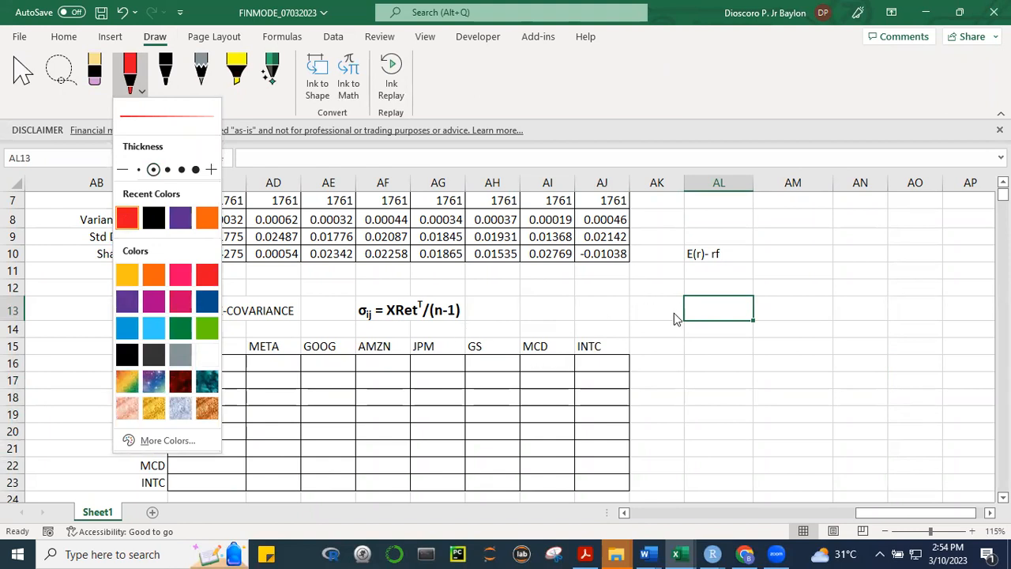
left_click(754, 376)
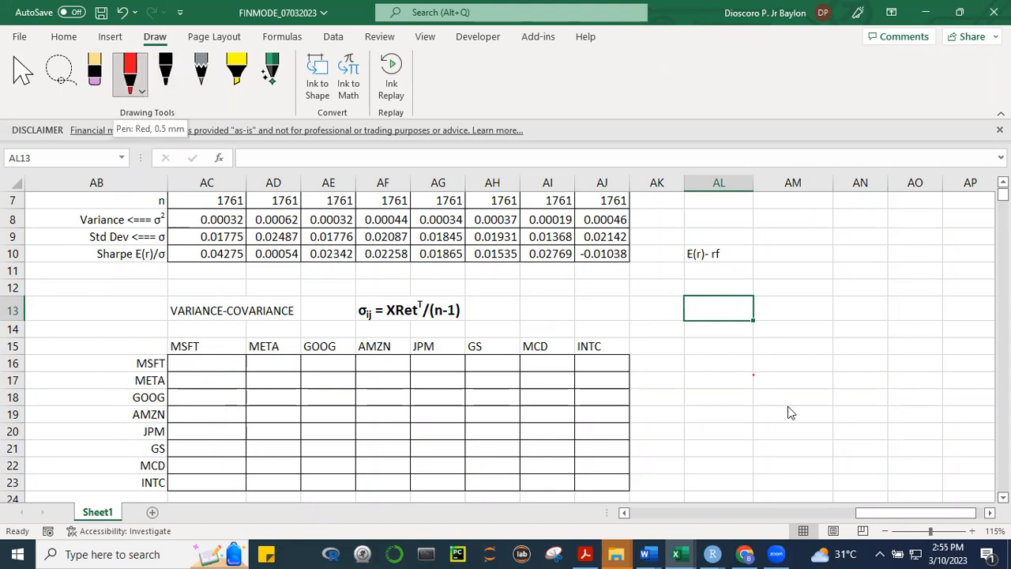
left_click(645, 282)
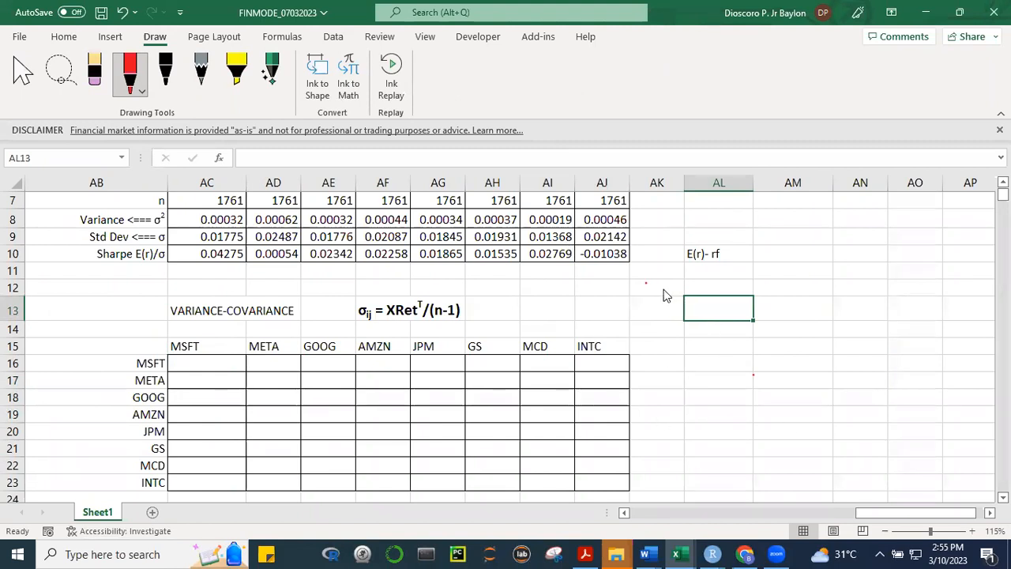
mouse_move(649, 285)
left_mouse_down()
mouse_move(678, 330)
mouse_move(665, 314)
mouse_move(655, 344)
left_mouse_up()
left_click_drag(696, 297, 704, 360)
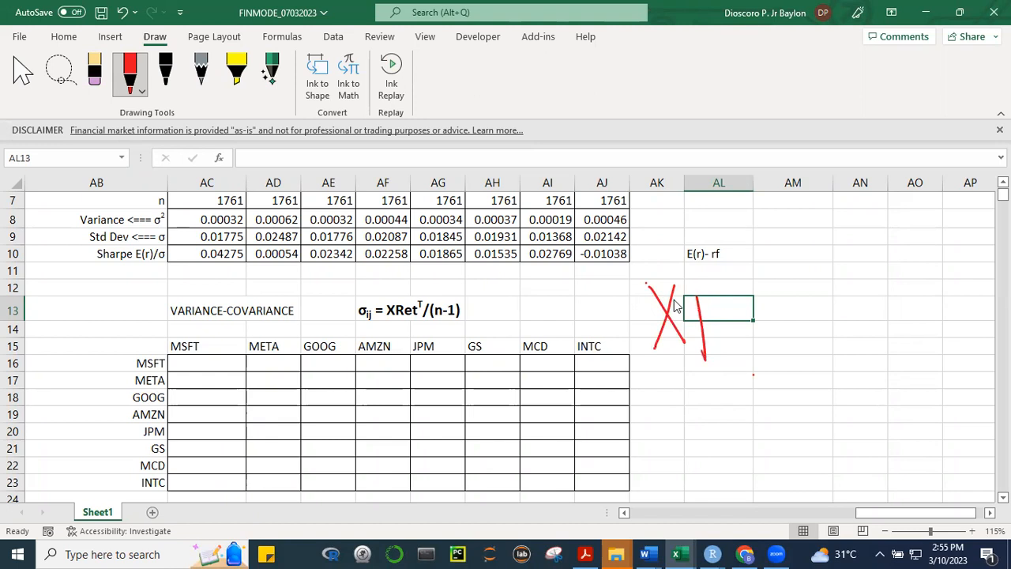
mouse_move(696, 298)
left_mouse_down()
mouse_move(700, 316)
mouse_move(735, 335)
left_mouse_up()
mouse_move(741, 296)
left_mouse_down()
mouse_move(749, 335)
mouse_move(763, 300)
left_mouse_up()
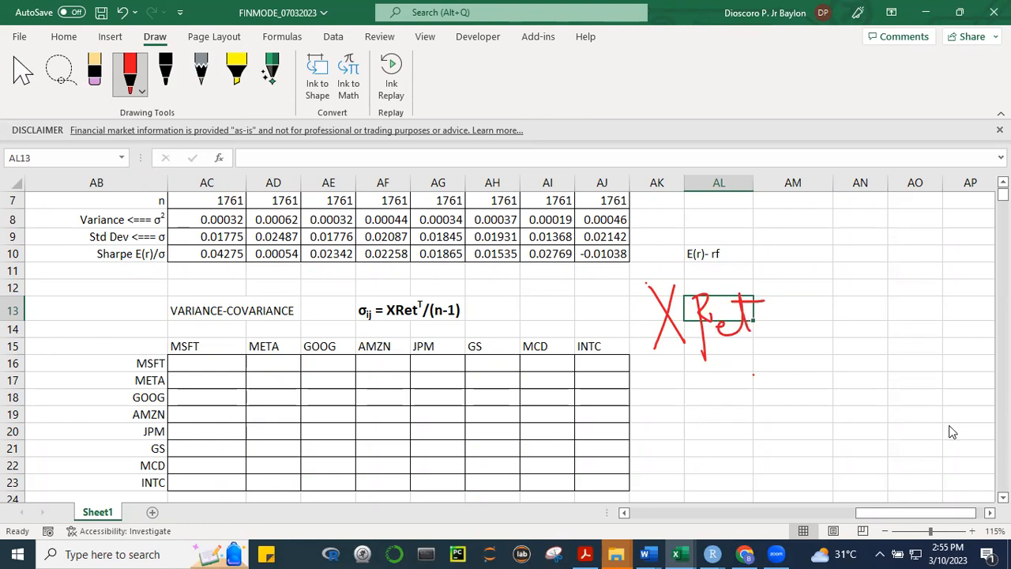
Handwrite the matrix dimensions 1761 × 8 in red ink just below and after the "X Ret" note
left_click_drag(900, 512, 899, 512)
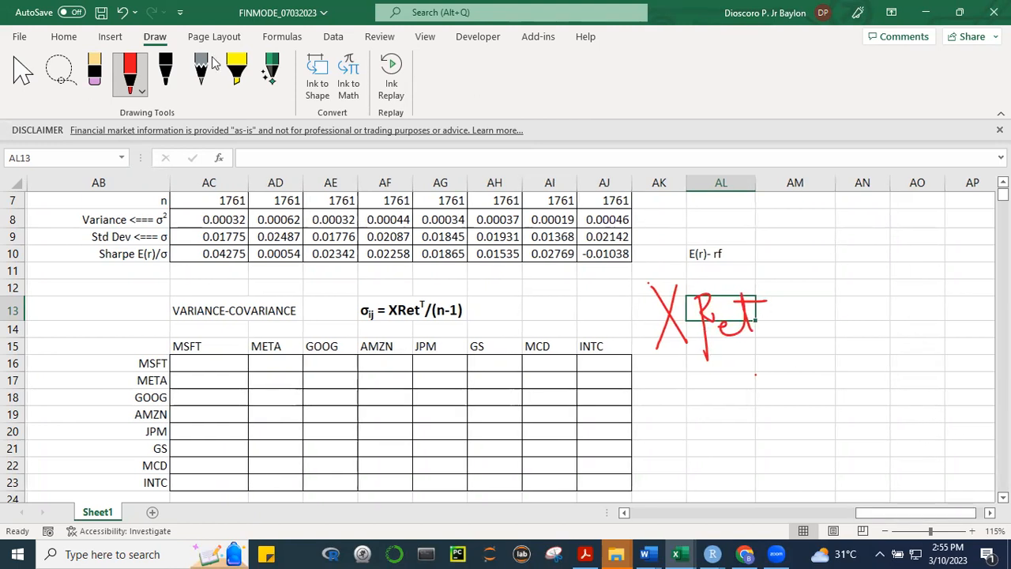
left_click(131, 71)
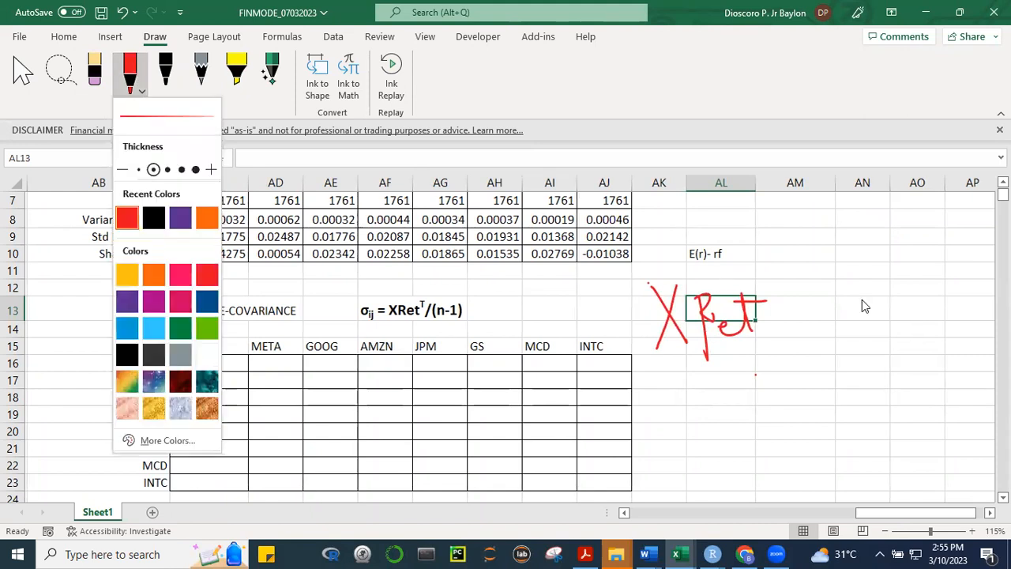
left_click(862, 301)
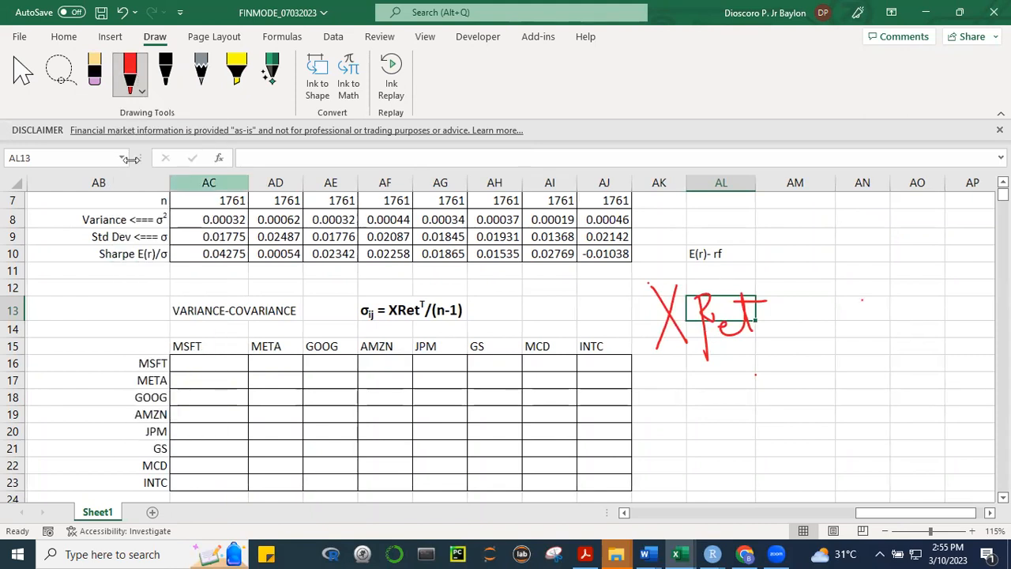
left_click(129, 88)
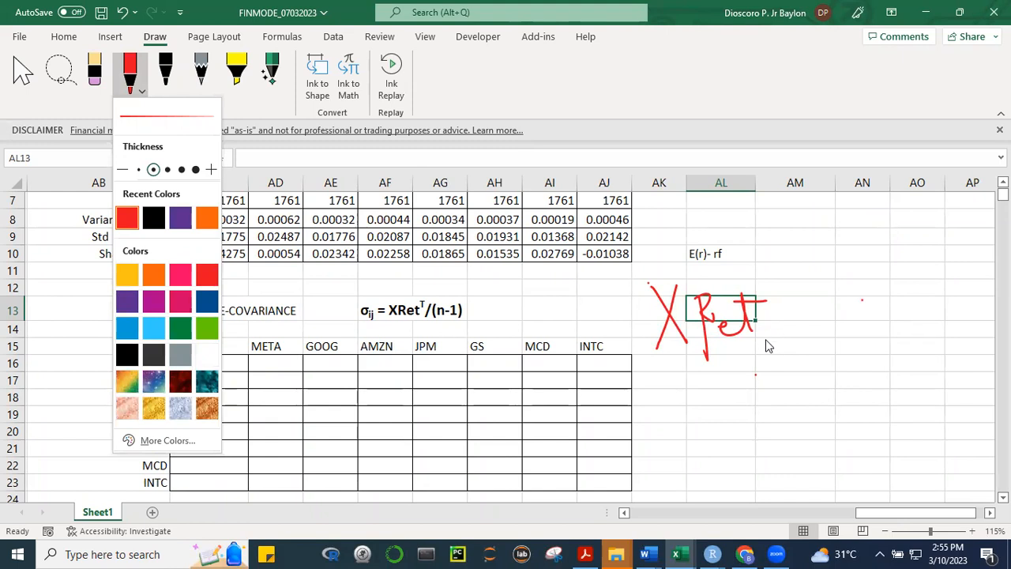
mouse_move(768, 338)
left_mouse_down()
mouse_move(769, 370)
mouse_move(791, 339)
mouse_move(786, 367)
mouse_move(801, 352)
mouse_move(825, 371)
mouse_move(835, 363)
left_mouse_up()
mouse_move(855, 344)
left_mouse_down()
mouse_move(842, 354)
mouse_move(843, 379)
mouse_move(855, 340)
left_mouse_up()
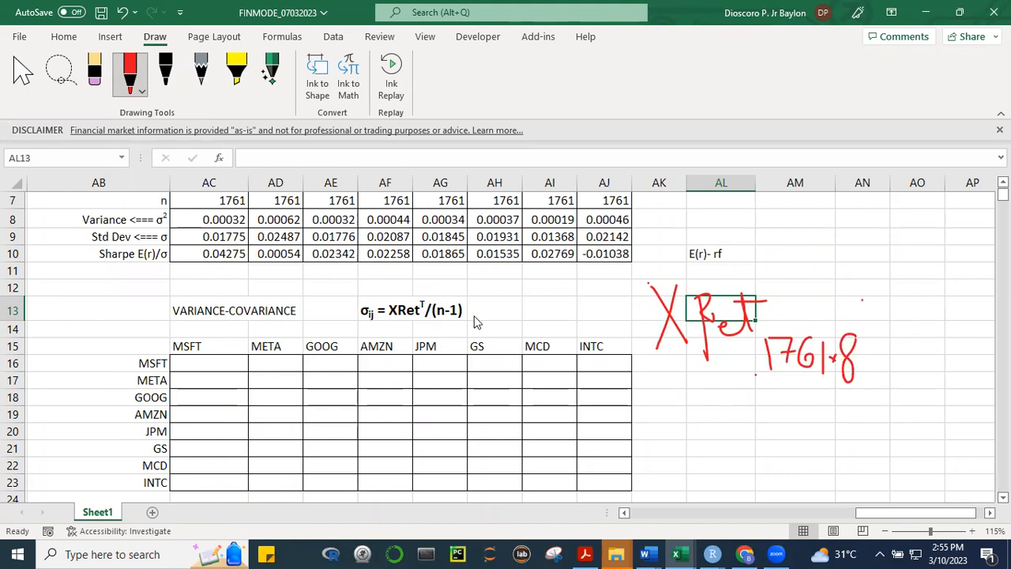
Put the red pen away and return to normal cell selection
left_click(864, 435)
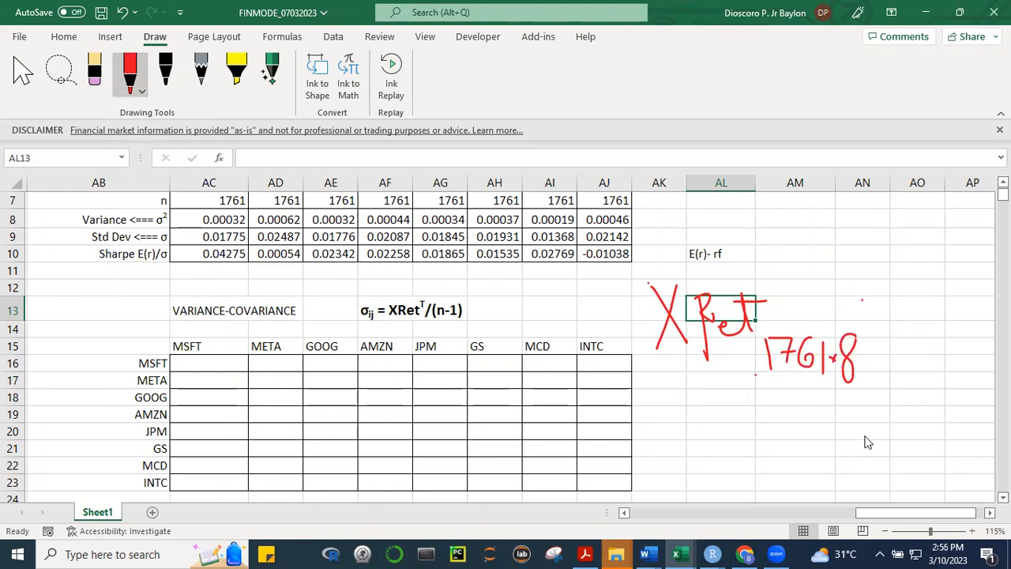
left_click(142, 95)
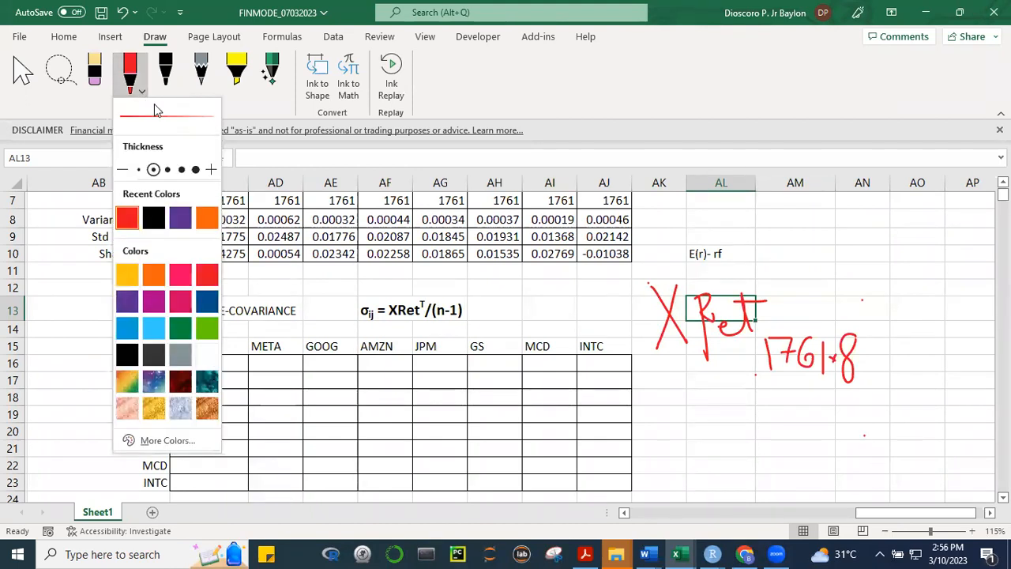
left_click(924, 498)
left_click(900, 477)
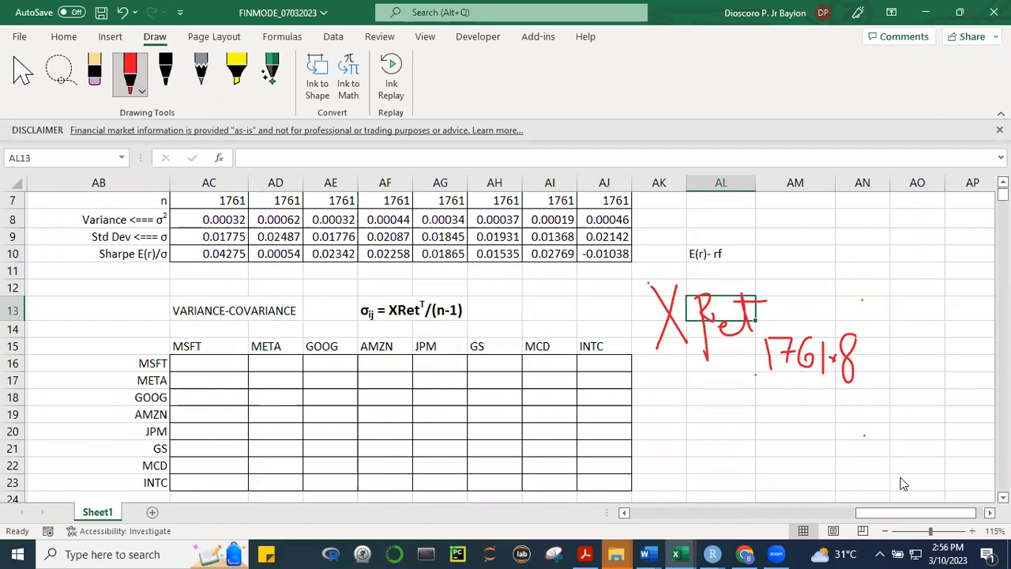
left_click(101, 85)
left_click(101, 87)
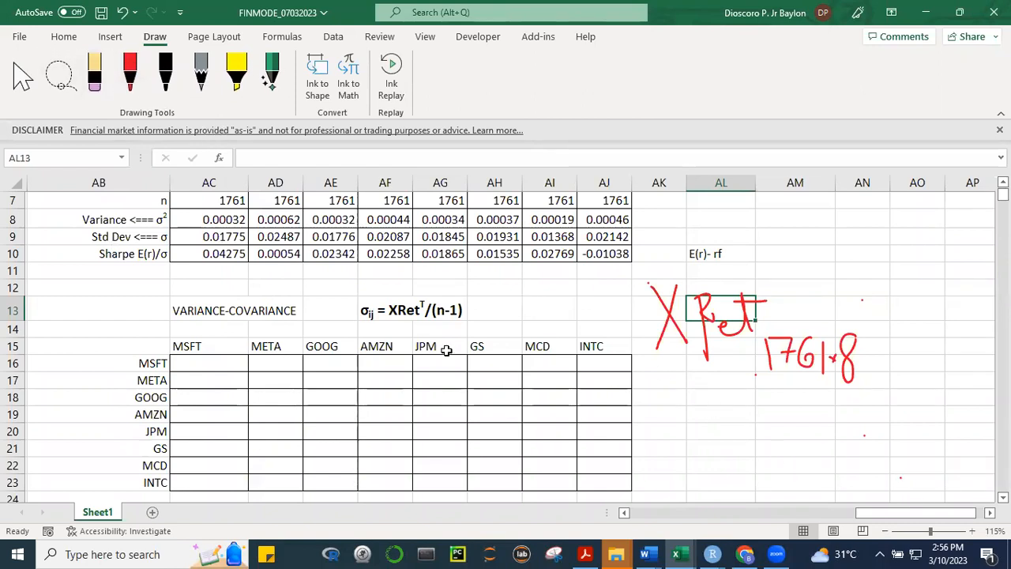
Insert "XRet" after the transpose T in the variance-covariance formula heading in AF13, so it reads σij = XRetT XRet/(n-1)
left_click(379, 309)
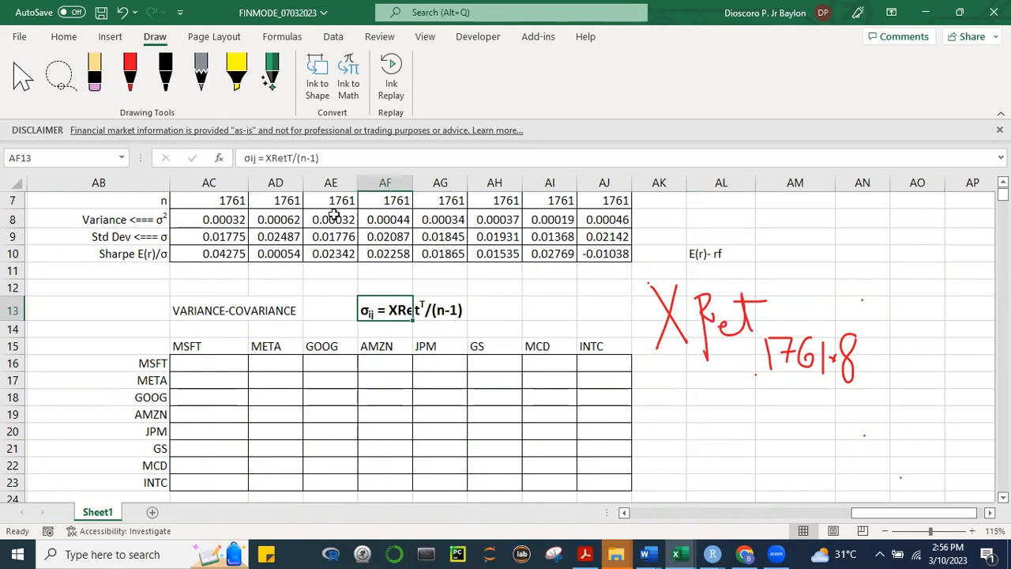
key("F2")
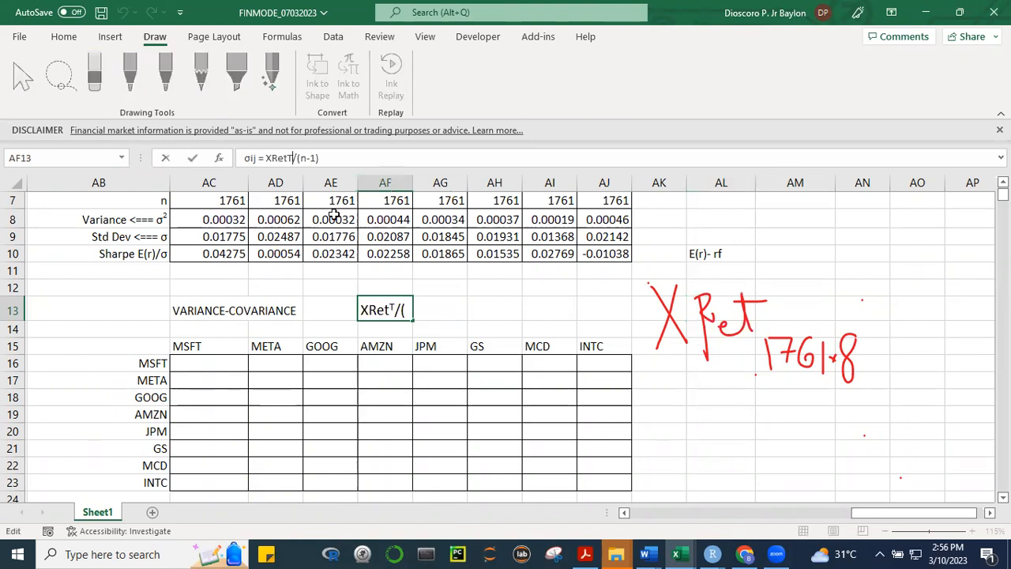
type("XRet")
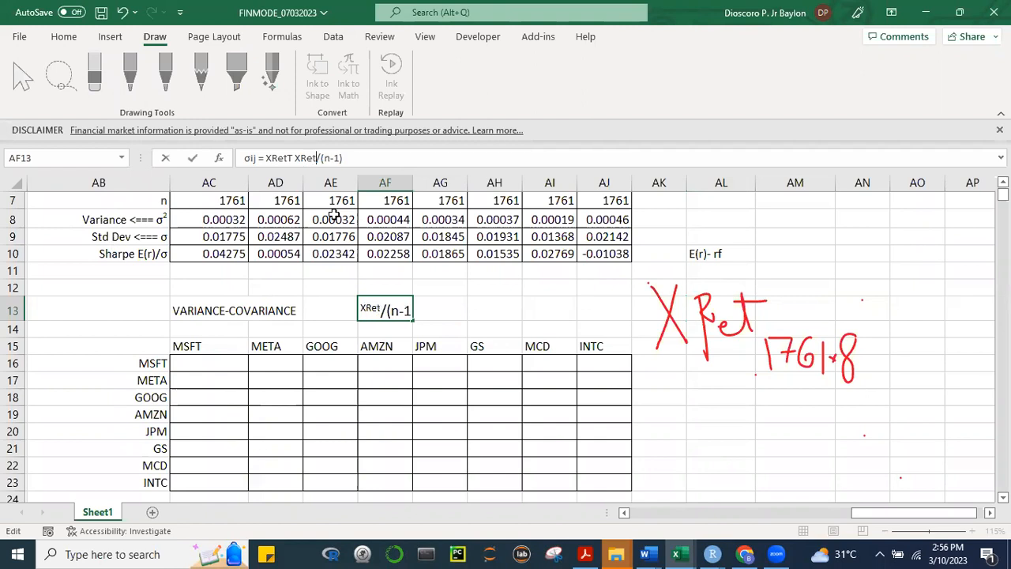
left_click(743, 414)
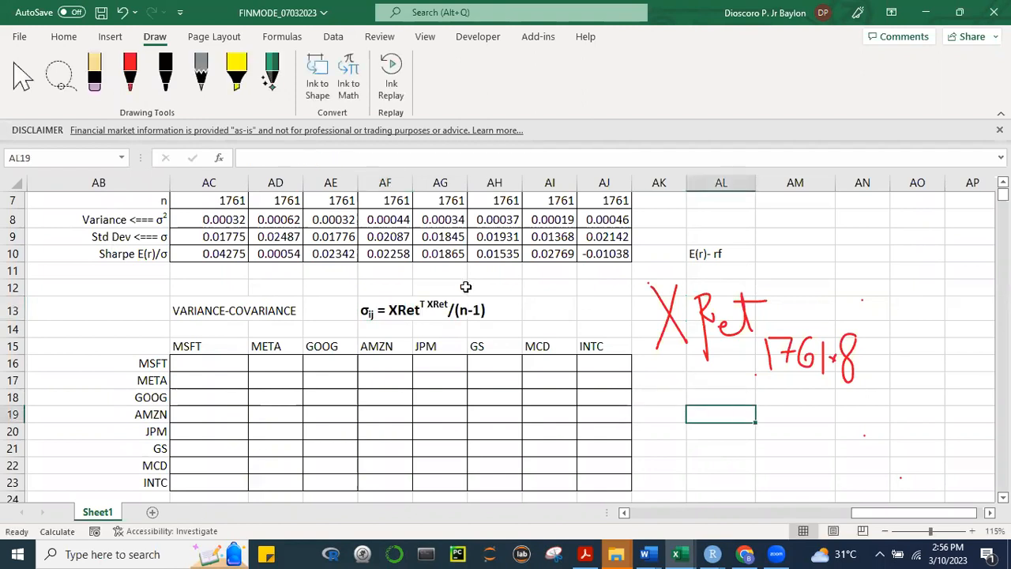
Remove the superscript effect from the second "XRet" in the AF13 formula heading, keeping only the T superscripted
left_click(381, 311)
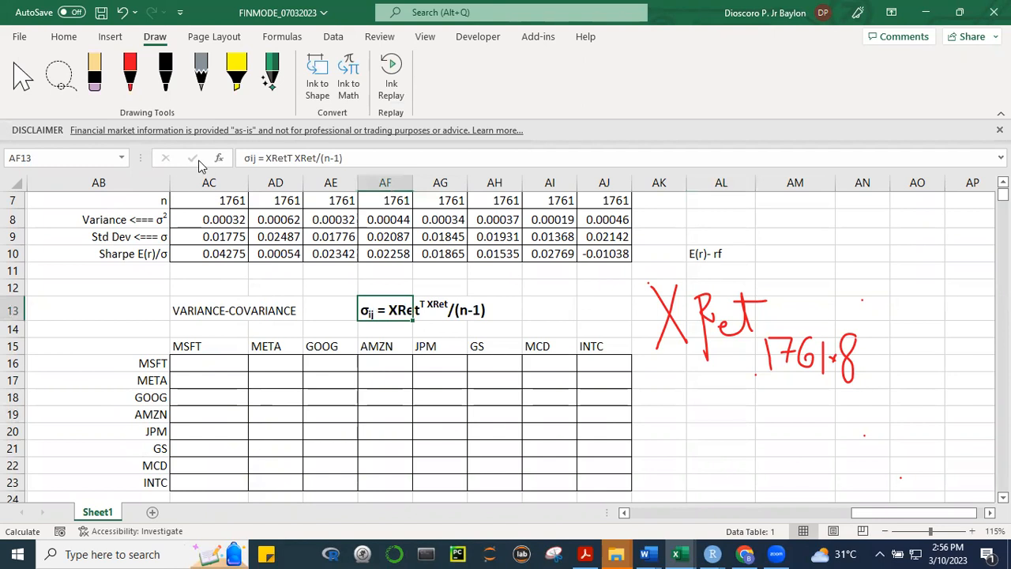
left_click_drag(293, 158, 317, 158)
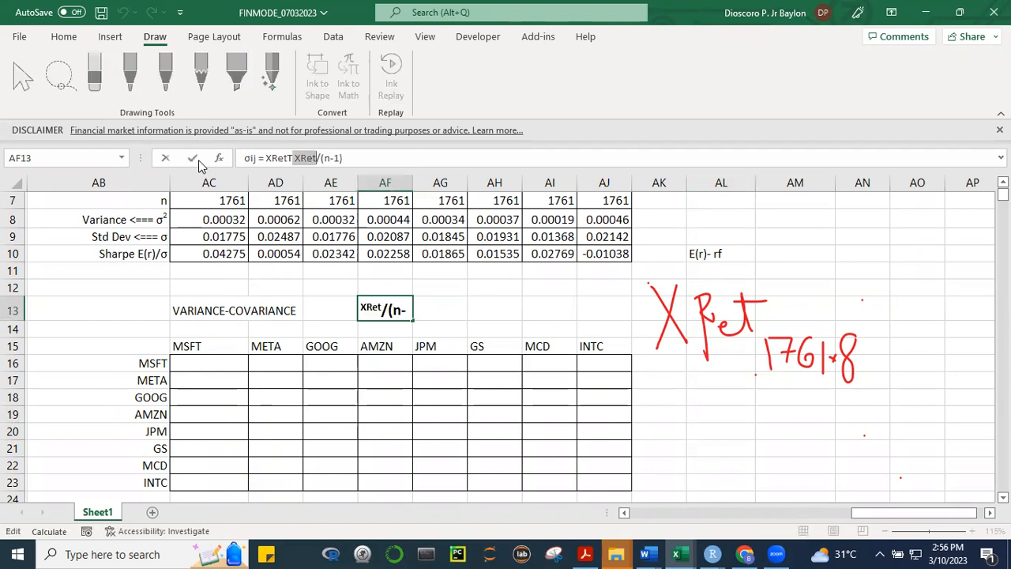
key("ctrl+1")
left_click(103, 205)
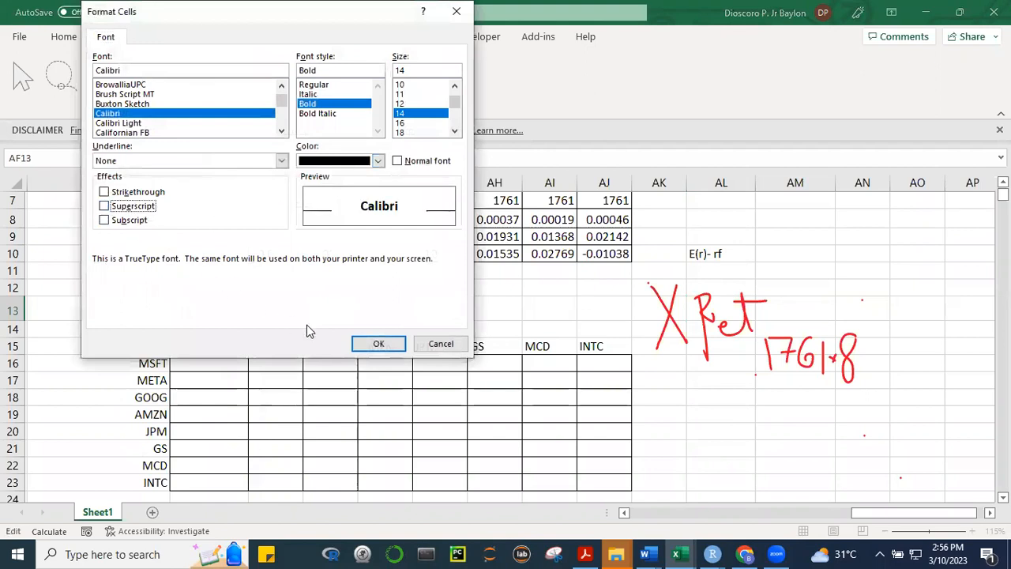
left_click(371, 343)
left_click(714, 450)
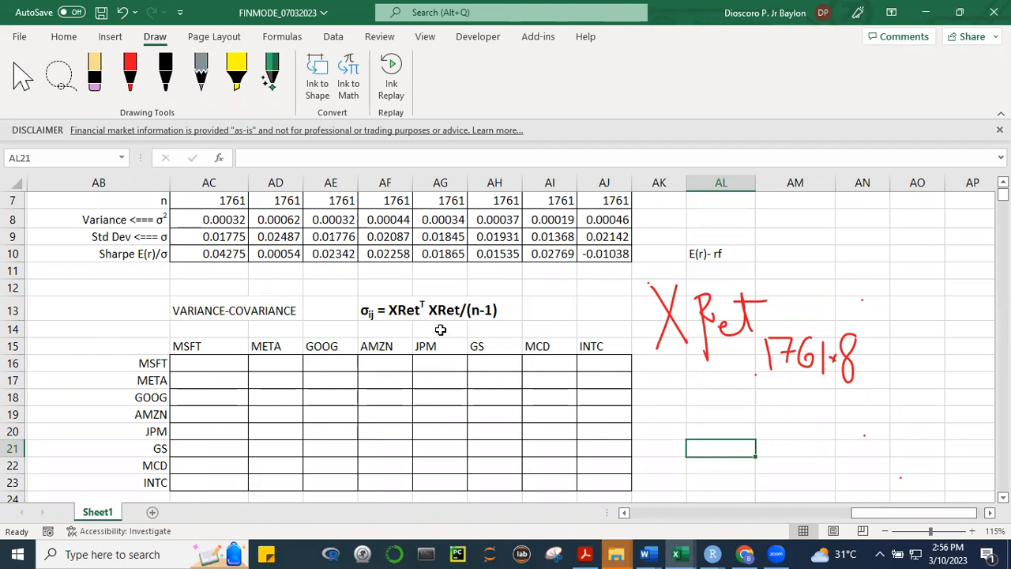
With the red pen, cross out 1761 × 8, handwrite 8 × 1761 beneath it and add a transpose T to the "X Ret" note
left_click(130, 71)
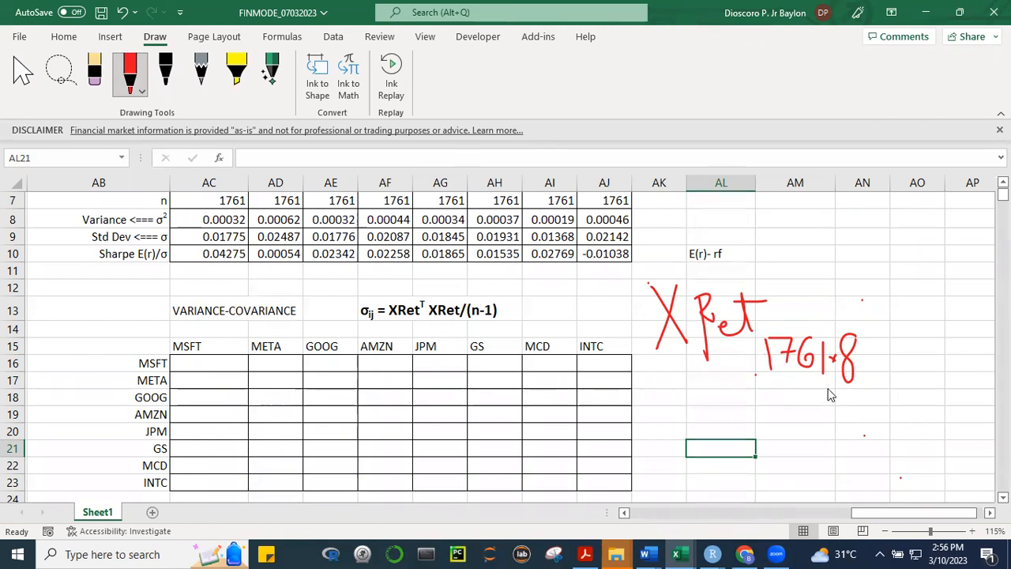
mouse_move(849, 329)
left_mouse_down()
mouse_move(788, 357)
mouse_move(853, 346)
left_mouse_up()
mouse_move(776, 392)
left_mouse_down()
mouse_move(773, 427)
mouse_move(788, 386)
mouse_move(818, 408)
mouse_move(814, 431)
mouse_move(863, 430)
left_mouse_up()
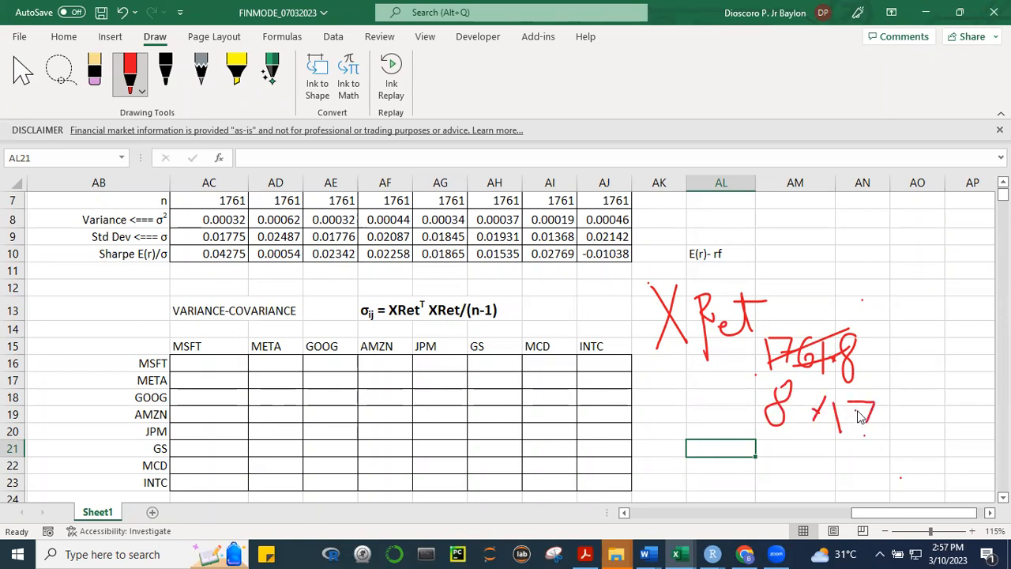
mouse_move(887, 393)
left_mouse_down()
mouse_move(876, 414)
mouse_move(905, 433)
left_mouse_up()
mouse_move(776, 265)
left_mouse_down()
mouse_move(782, 278)
mouse_move(840, 257)
left_mouse_up()
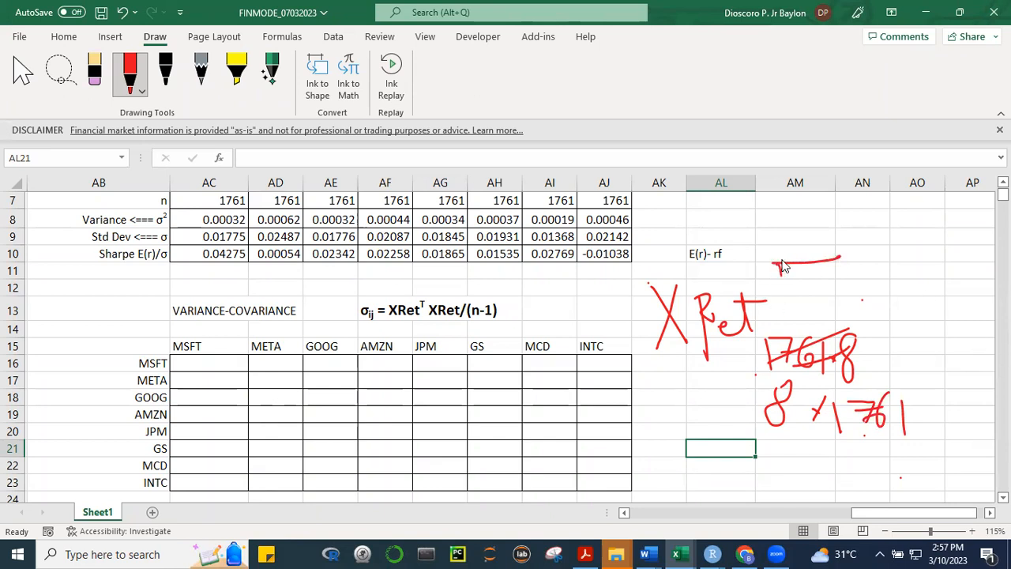
mouse_move(781, 267)
left_mouse_down()
mouse_move(782, 286)
mouse_move(775, 263)
mouse_move(793, 267)
left_mouse_up()
Handwrite a second "XRet" in red around AP12:AS16 with its dimensions 1761 × 8 beneath it
scroll(835, 275, "right", 2)
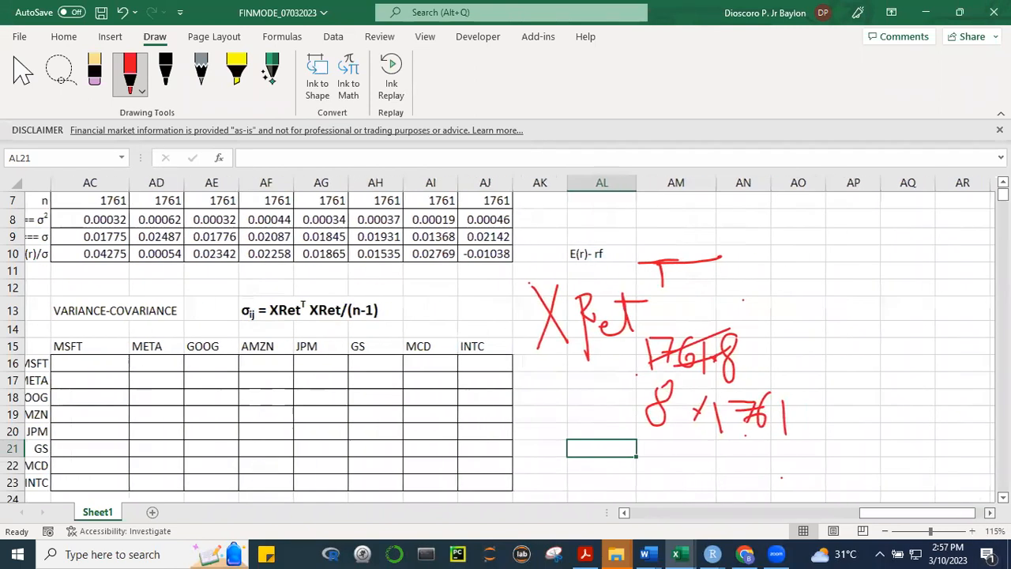
scroll(727, 350, "right", 2)
left_click_drag(725, 290, 760, 369)
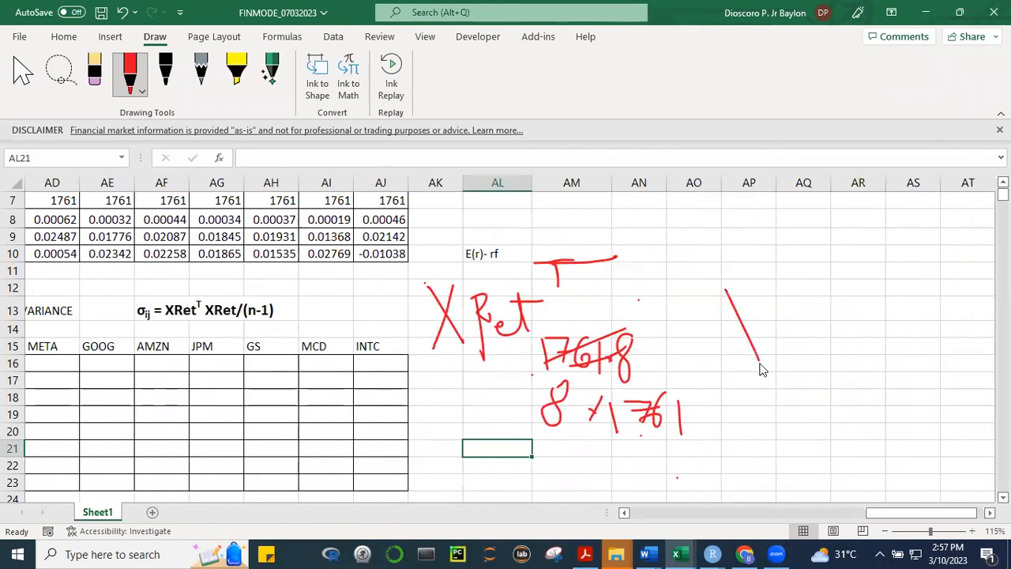
mouse_move(758, 291)
left_mouse_down()
mouse_move(729, 351)
mouse_move(772, 290)
mouse_move(789, 339)
mouse_move(924, 359)
left_mouse_up()
left_click_drag(847, 312, 870, 311)
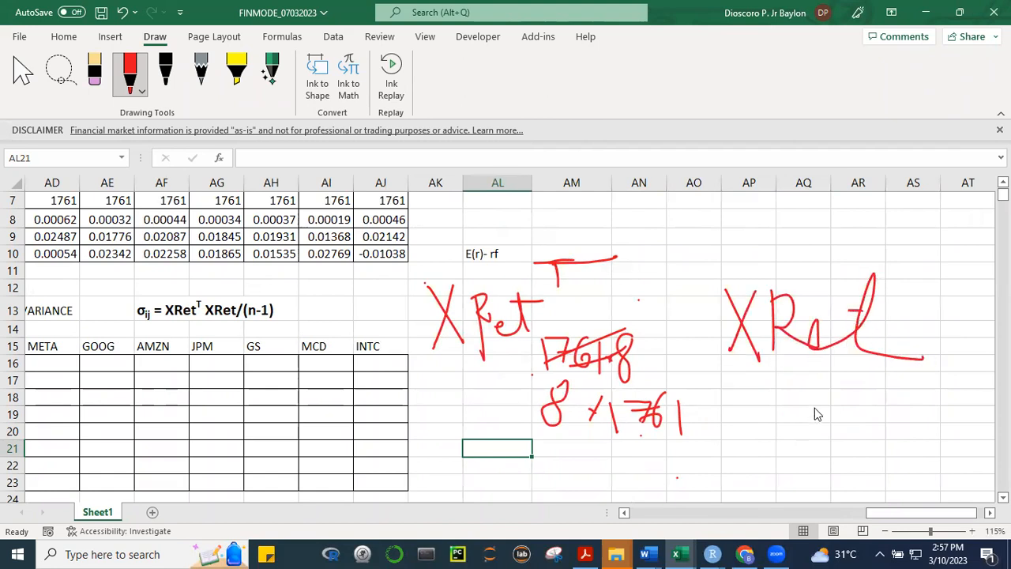
mouse_move(798, 407)
left_mouse_down()
mouse_move(820, 409)
mouse_move(807, 427)
mouse_move(842, 407)
mouse_move(878, 426)
mouse_move(901, 422)
mouse_move(913, 403)
mouse_move(907, 392)
left_mouse_up()
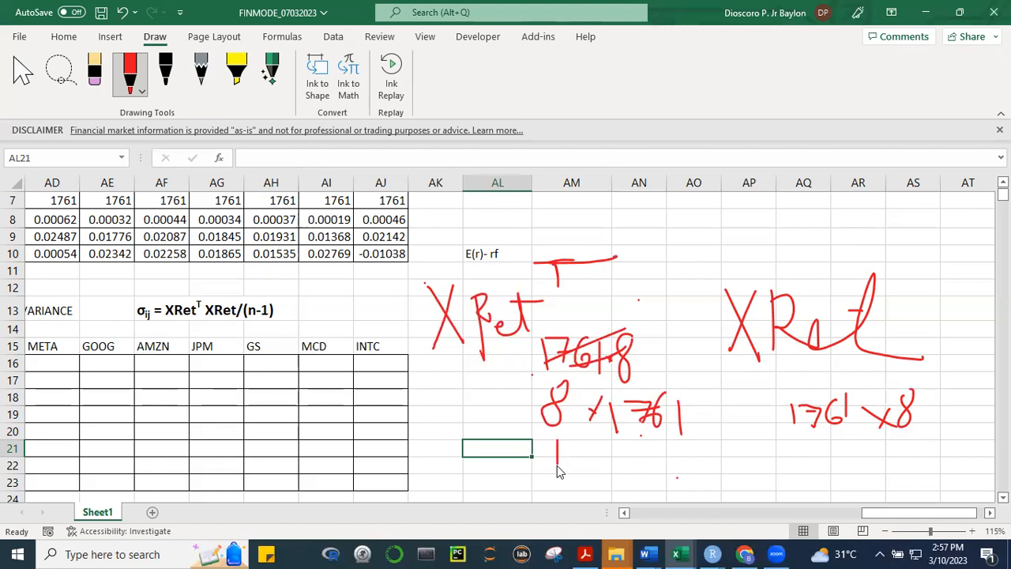
Label both handwritten dimension pairs r and c, and mark the matching inner 1761s and outer 8s with a circle and connecting lines
mouse_move(657, 447)
left_mouse_down()
mouse_move(647, 453)
mouse_move(661, 457)
left_mouse_up()
left_click_drag(826, 446, 914, 458)
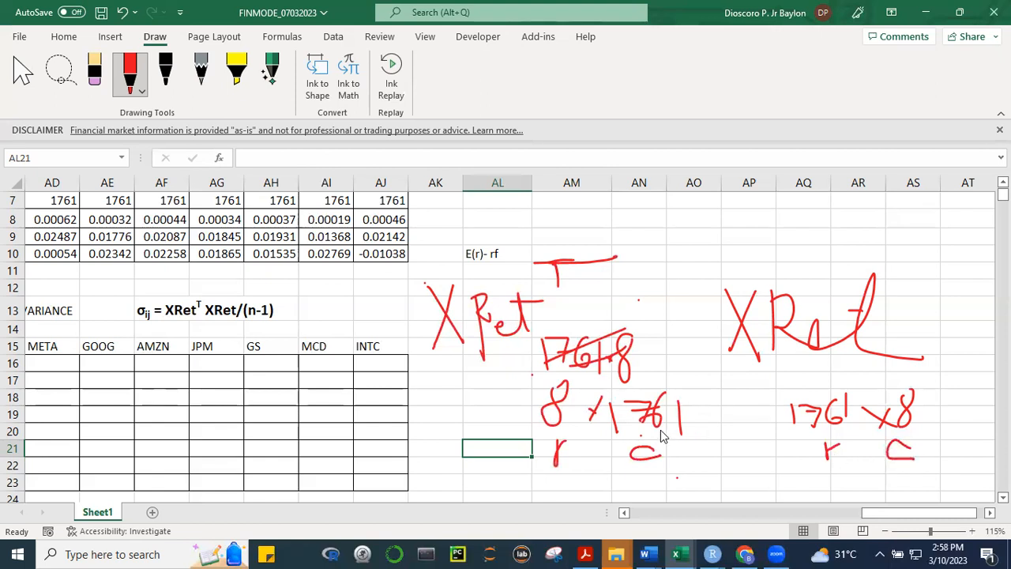
mouse_move(667, 441)
left_mouse_down()
mouse_move(696, 405)
mouse_move(663, 390)
mouse_move(599, 409)
mouse_move(618, 443)
mouse_move(673, 431)
mouse_move(698, 467)
mouse_move(855, 491)
mouse_move(814, 480)
left_mouse_up()
left_click_drag(814, 439, 815, 473)
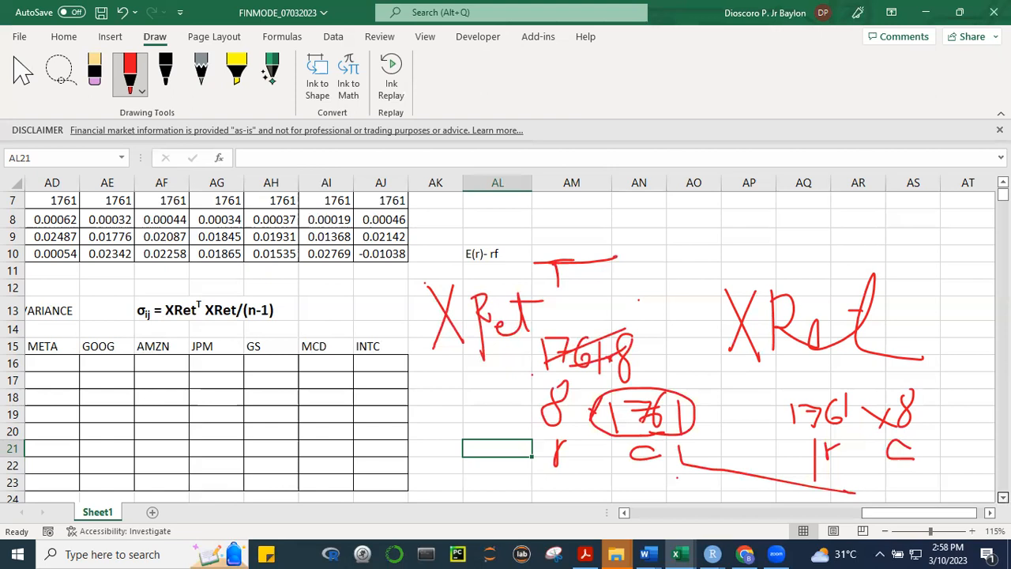
scroll(552, 395, "down", 1)
mouse_move(557, 407)
left_mouse_down()
mouse_move(640, 456)
mouse_move(885, 466)
mouse_move(898, 391)
left_mouse_up()
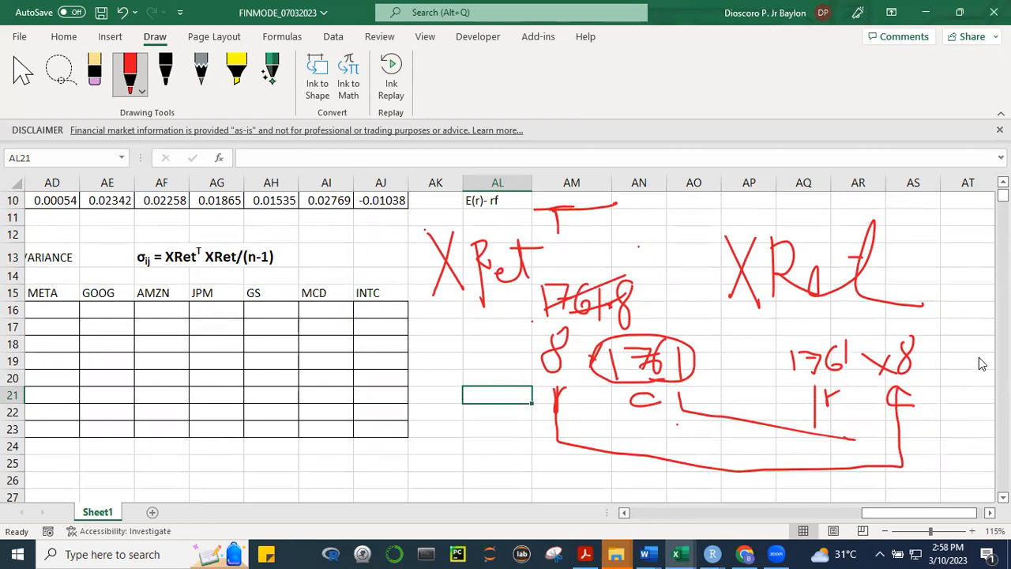
Handwrite the reversed product "XRet XRetT" in red in the free area around AS8:AW11
scroll(983, 204, "up", 2)
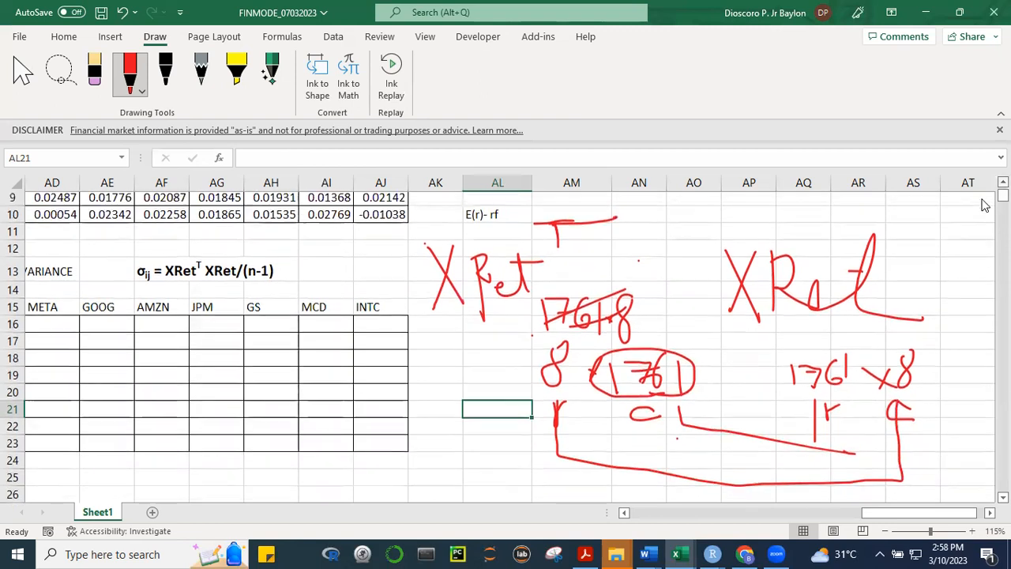
scroll(983, 203, "up", 1)
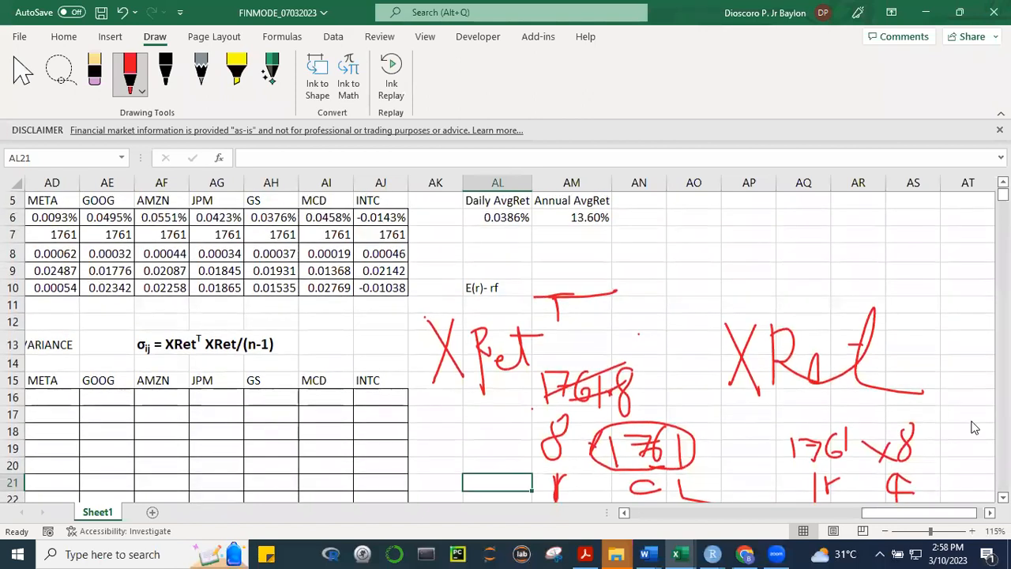
scroll(787, 422, "right", 3)
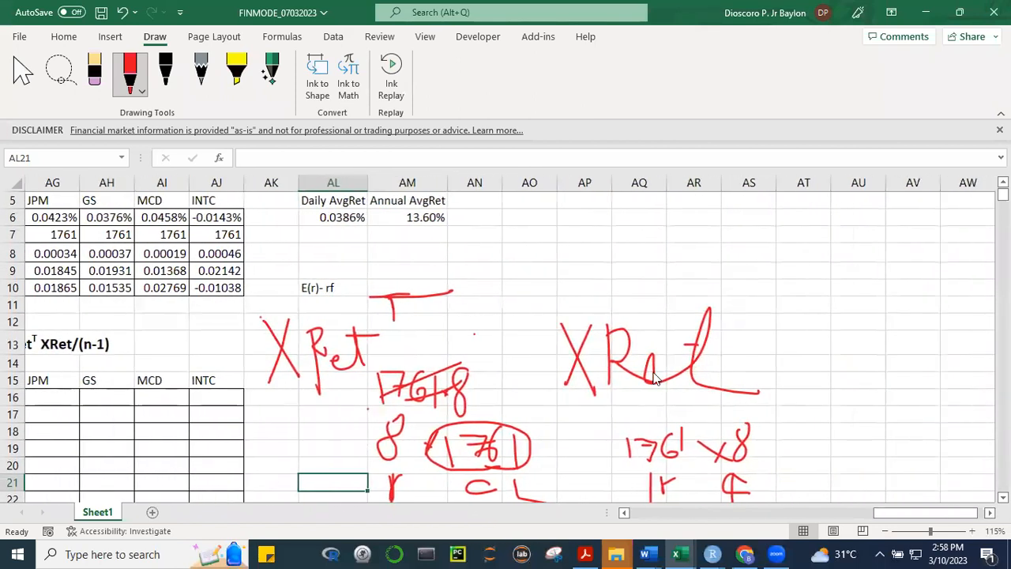
left_click_drag(746, 252, 781, 301)
mouse_move(774, 255)
left_mouse_down()
mouse_move(760, 302)
mouse_move(790, 312)
left_mouse_up()
mouse_move(789, 251)
left_mouse_down()
mouse_move(791, 278)
mouse_move(821, 291)
mouse_move(839, 290)
mouse_move(847, 275)
left_mouse_up()
left_click_drag(877, 241, 914, 298)
mouse_move(909, 251)
left_mouse_down()
mouse_move(897, 300)
mouse_move(922, 304)
mouse_move(919, 271)
mouse_move(955, 278)
mouse_move(964, 297)
mouse_move(979, 266)
mouse_move(969, 272)
left_mouse_up()
left_click_drag(954, 235, 987, 233)
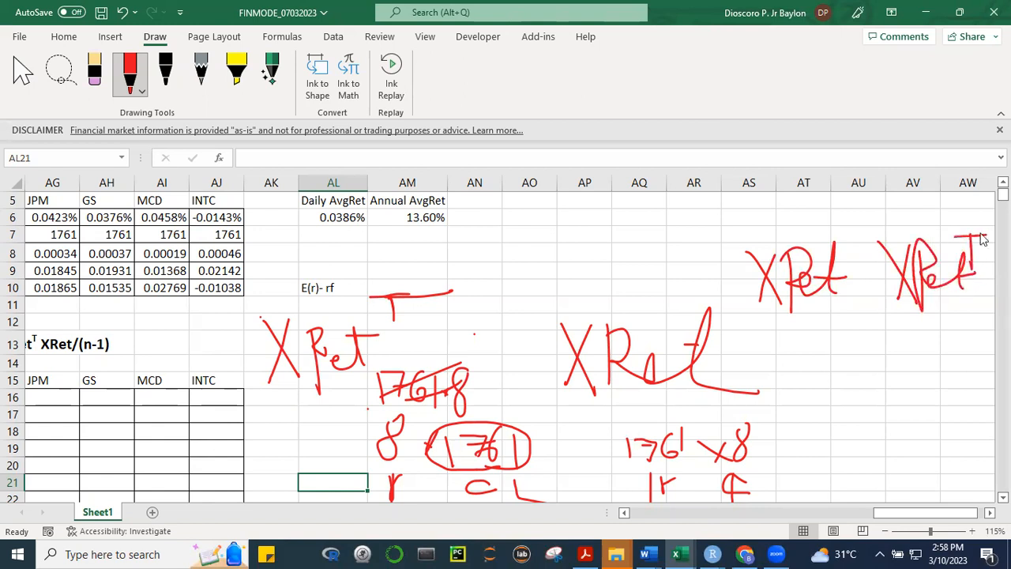
Handwrite 1761 × 8 and 8 × 1761 beneath the reversed product and bracket the inner 8s and the outer 1761s
mouse_move(813, 316)
left_mouse_down()
mouse_move(814, 337)
mouse_move(872, 344)
mouse_move(881, 323)
left_mouse_up()
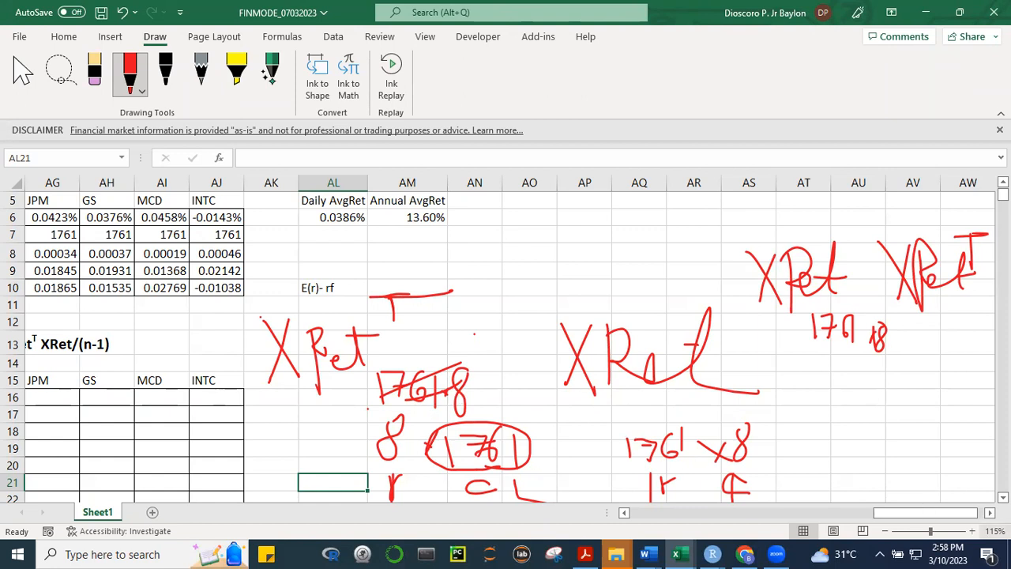
mouse_move(939, 332)
left_mouse_down()
mouse_move(938, 341)
mouse_move(949, 326)
mouse_move(963, 341)
left_mouse_up()
mouse_move(974, 330)
left_mouse_down()
mouse_move(970, 342)
mouse_move(972, 325)
mouse_move(986, 334)
left_mouse_up()
mouse_move(885, 357)
left_mouse_down()
mouse_move(932, 377)
mouse_move(937, 342)
left_mouse_up()
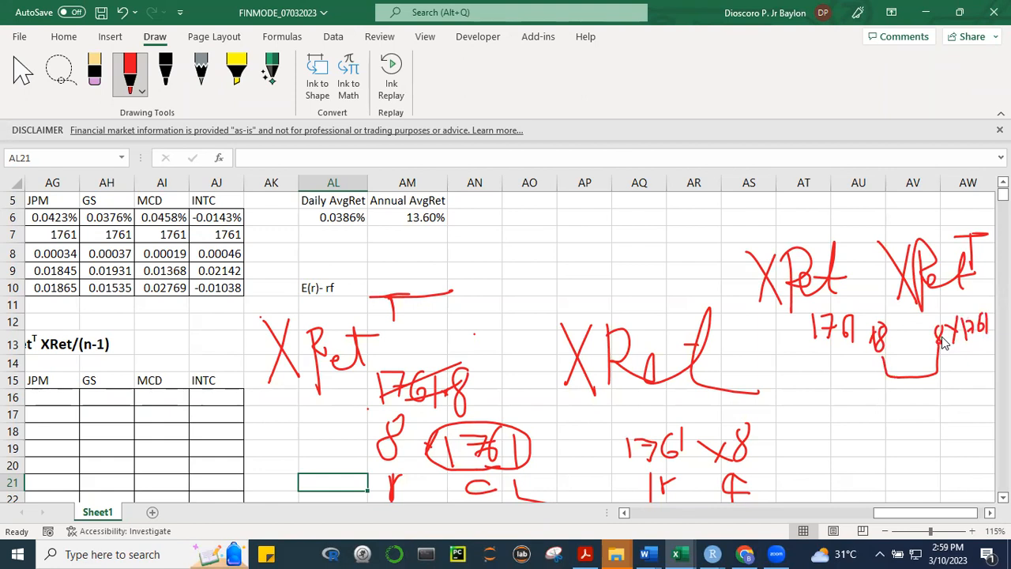
mouse_move(840, 348)
left_mouse_down()
mouse_move(841, 391)
mouse_move(885, 404)
mouse_move(979, 401)
mouse_move(990, 353)
left_mouse_up()
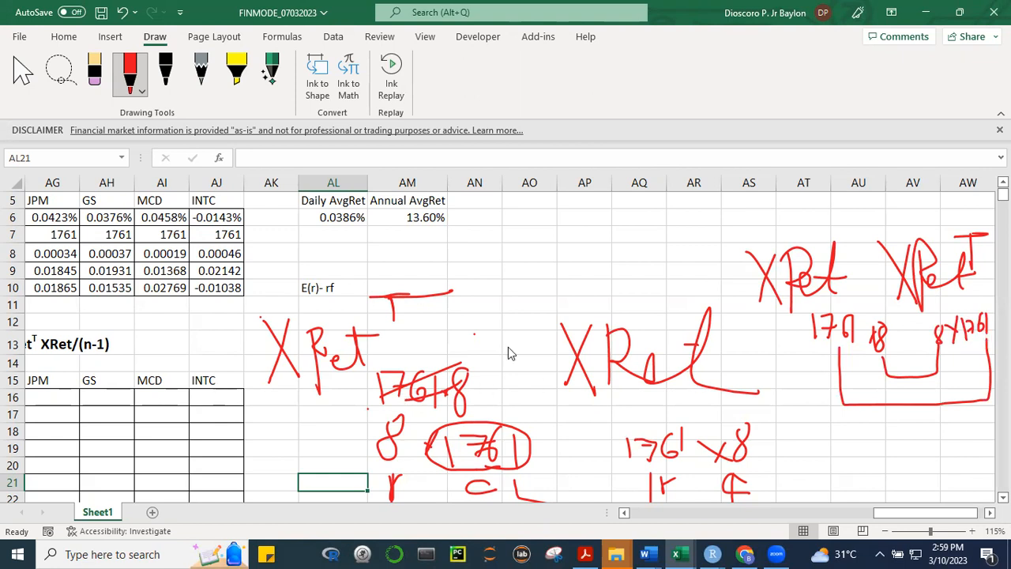
Examine the empty 8 × 8 variance-covariance matrix against the handwritten dimensions, and list the workbook's defined names
scroll(659, 470, "down", 4)
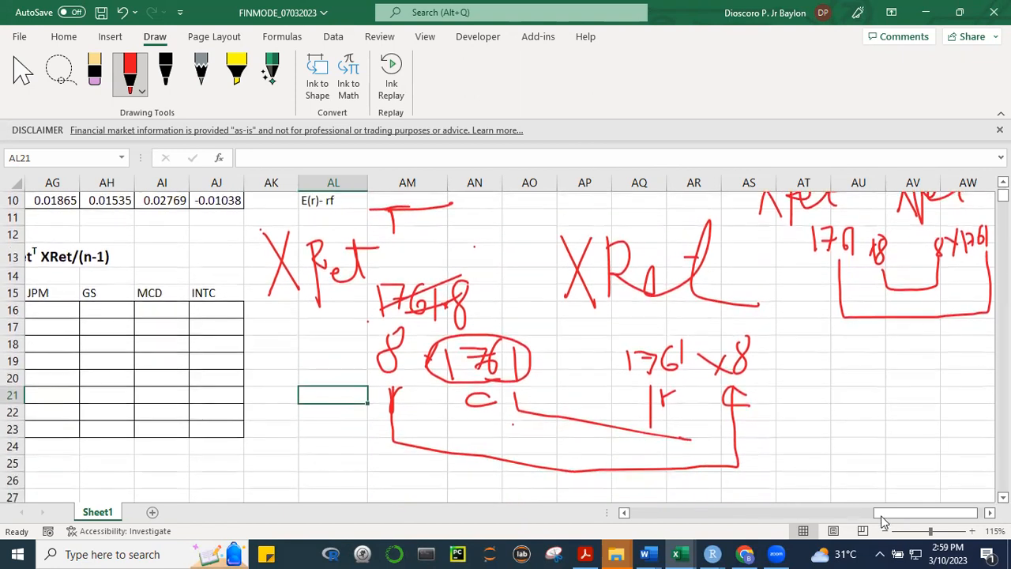
left_click_drag(880, 515, 806, 515)
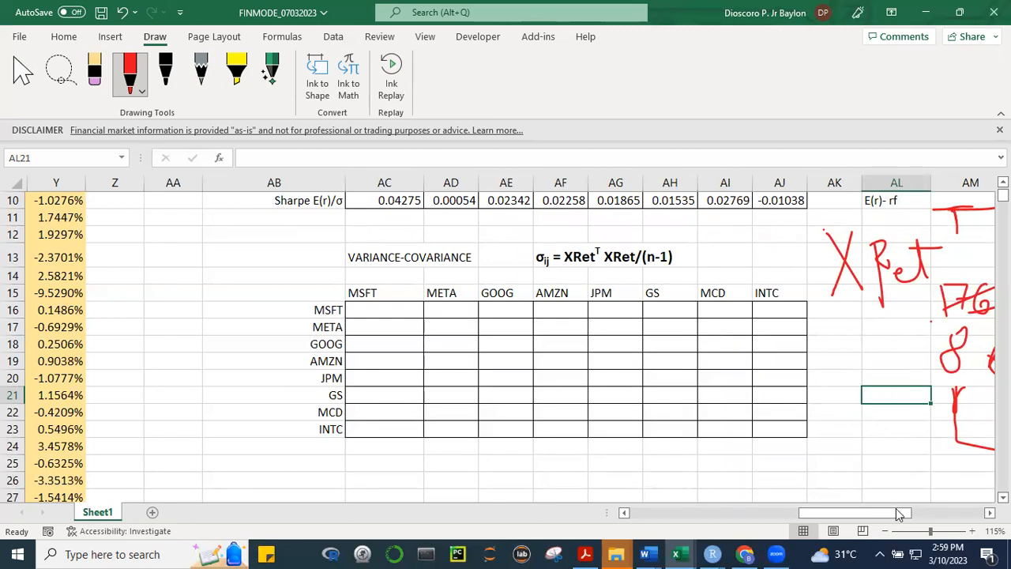
left_click_drag(897, 513, 927, 517)
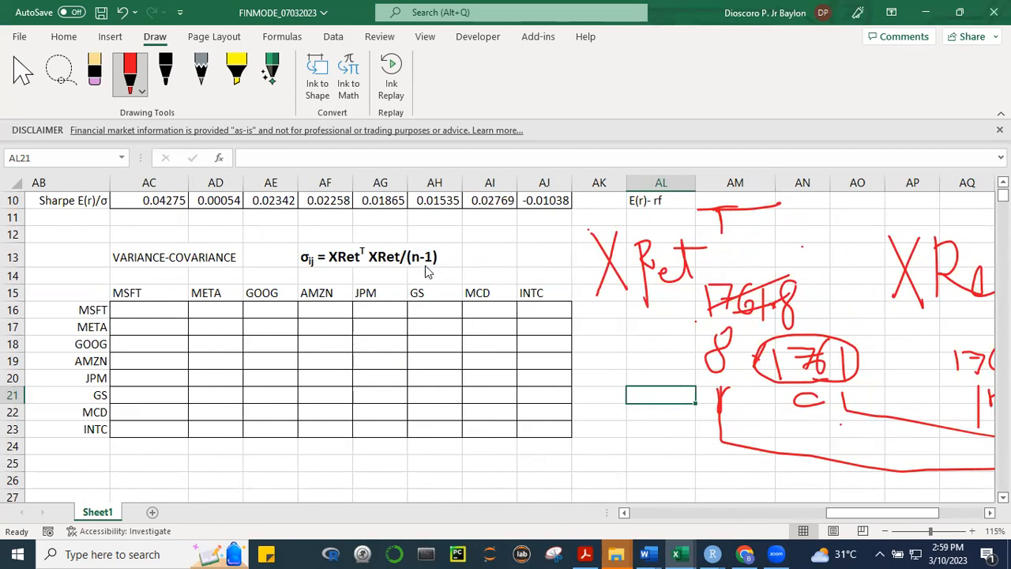
left_click(519, 203)
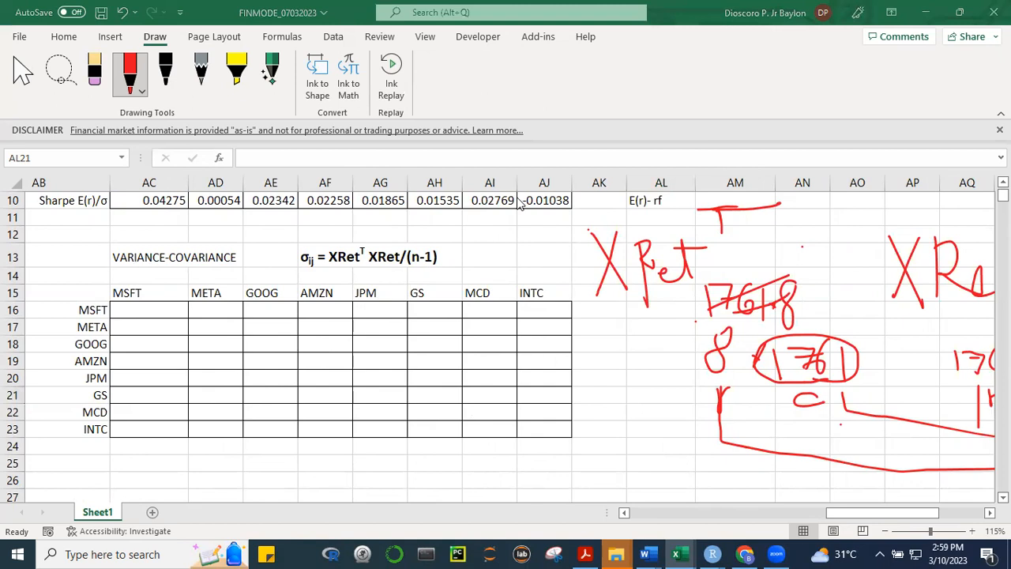
left_click(875, 512)
left_click_drag(920, 513, 890, 515)
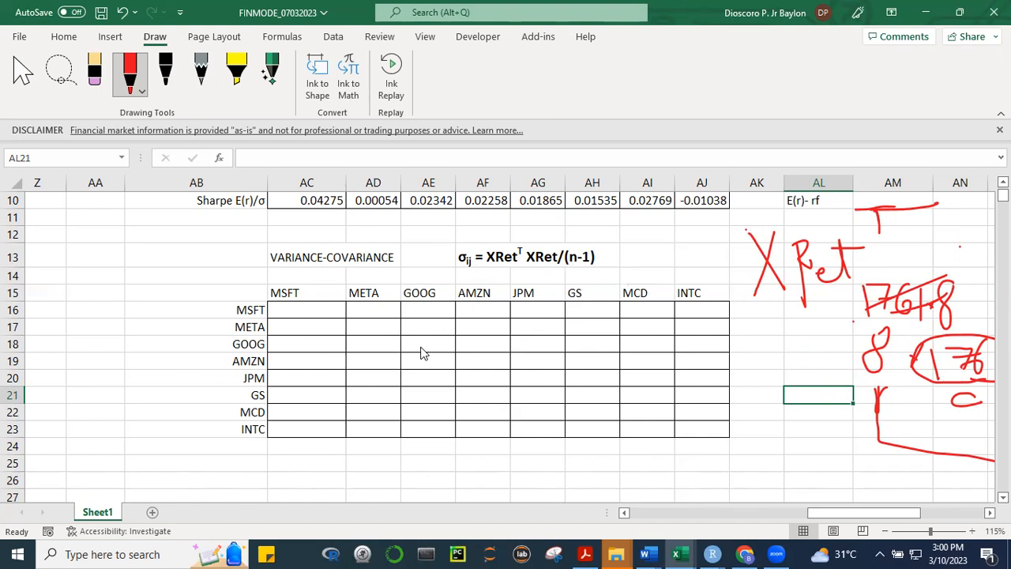
left_click(705, 254)
left_click(122, 158)
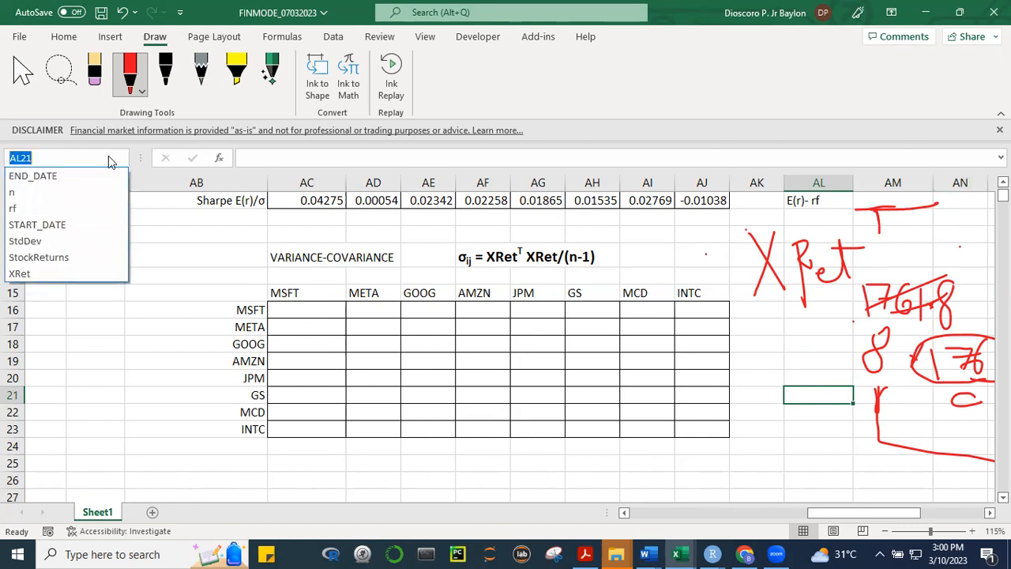
Go to the cell named n and check its formula, then return to the first cell of the variance-covariance matrix
left_click(49, 195)
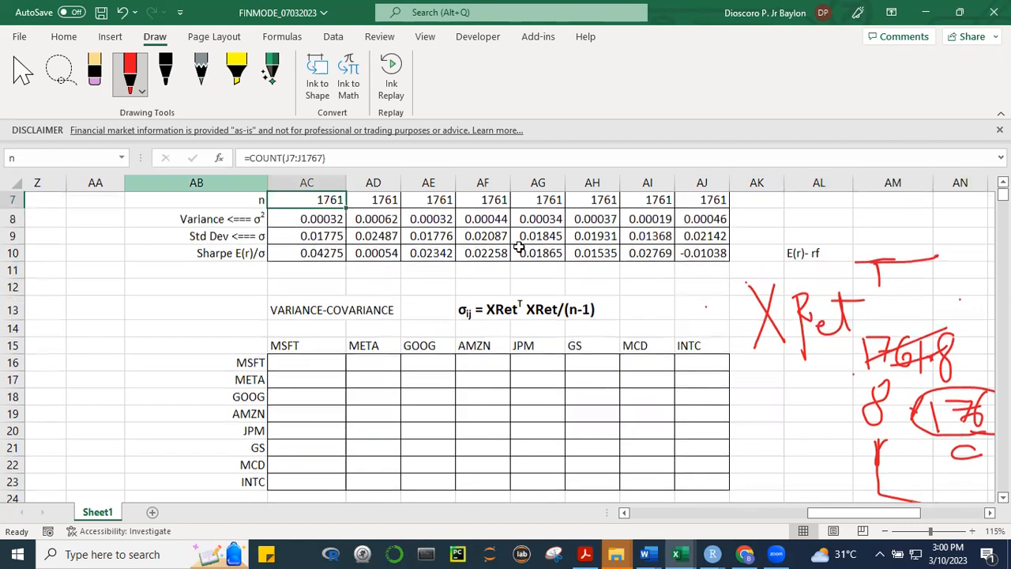
left_click(592, 415)
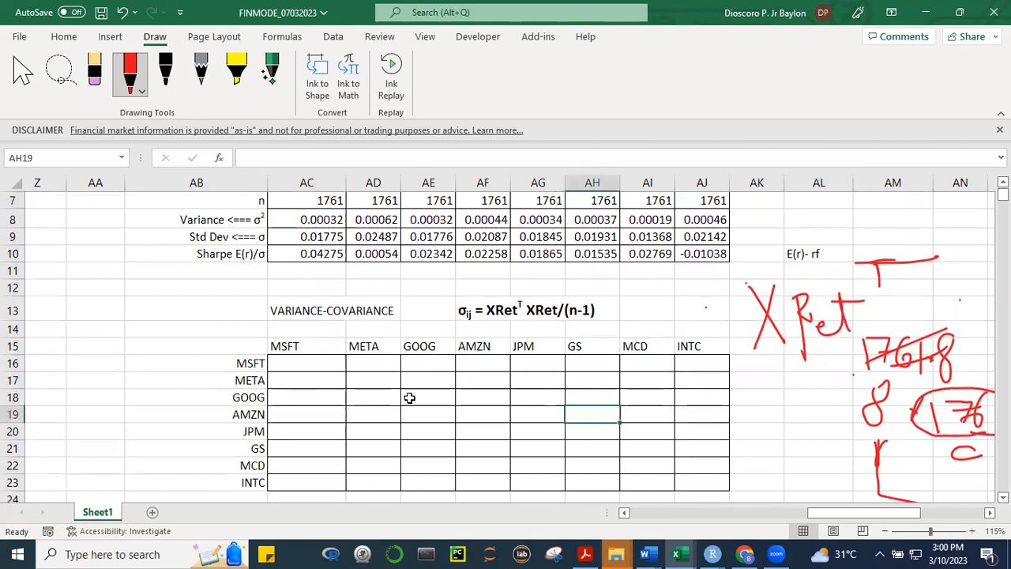
left_click(322, 365)
Delete the large handwritten XRetT and XRet and the crossed-out 1761 8 beneath XRetT
left_click_drag(850, 510, 911, 511)
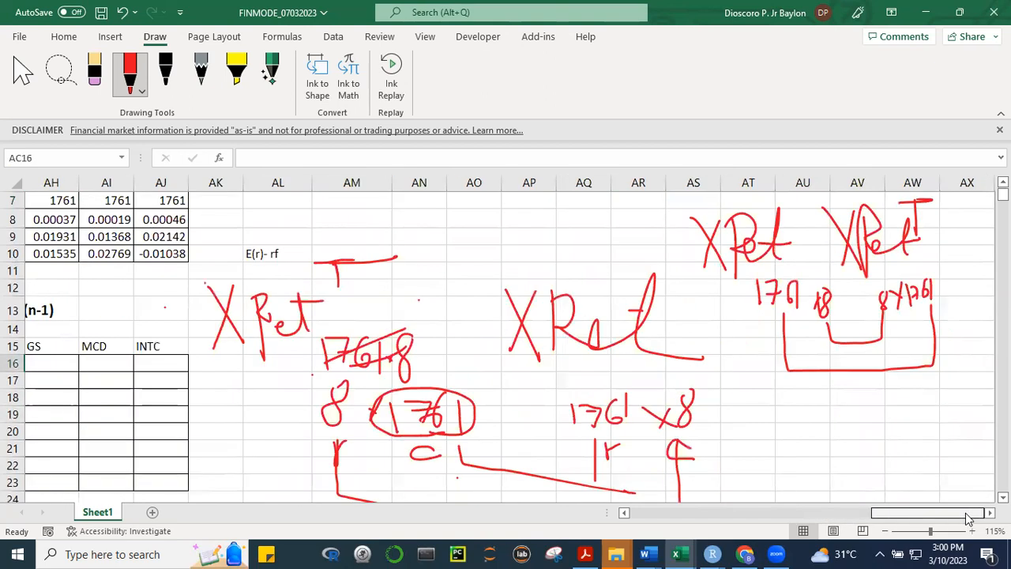
left_click(356, 267)
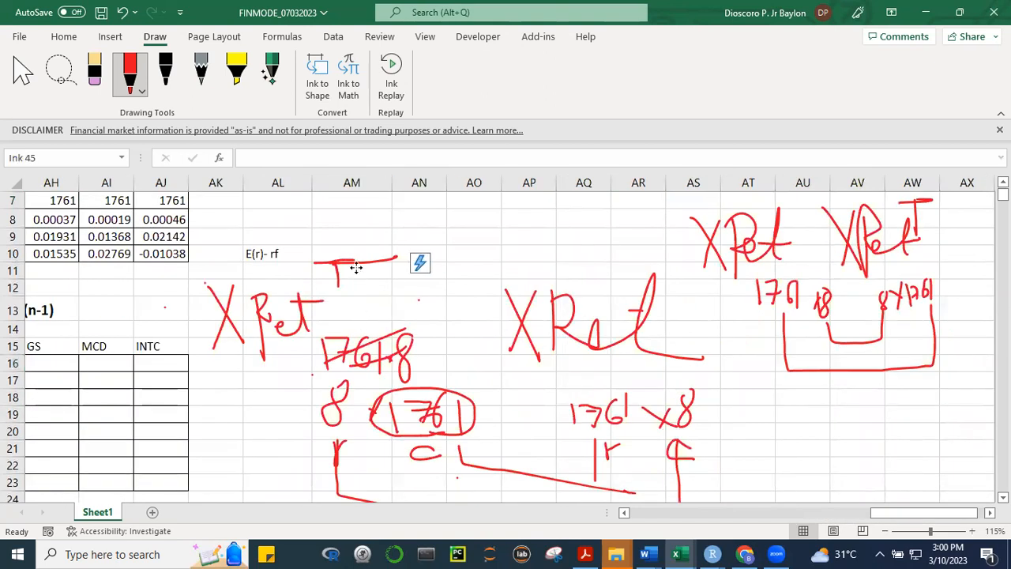
left_click(292, 271)
left_click(337, 280)
key("Escape")
left_click(340, 281)
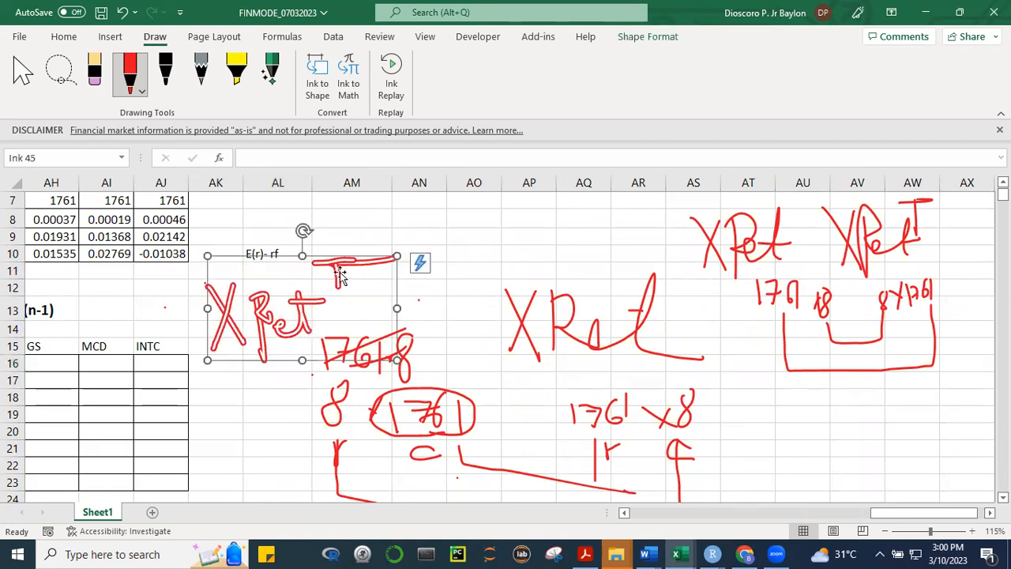
key("Delete")
left_click(367, 350)
key("Delete")
left_click(597, 326)
key("Delete")
Delete the handwritten reversed product XRet XRetT together with its dimensions and brackets
left_click(753, 302)
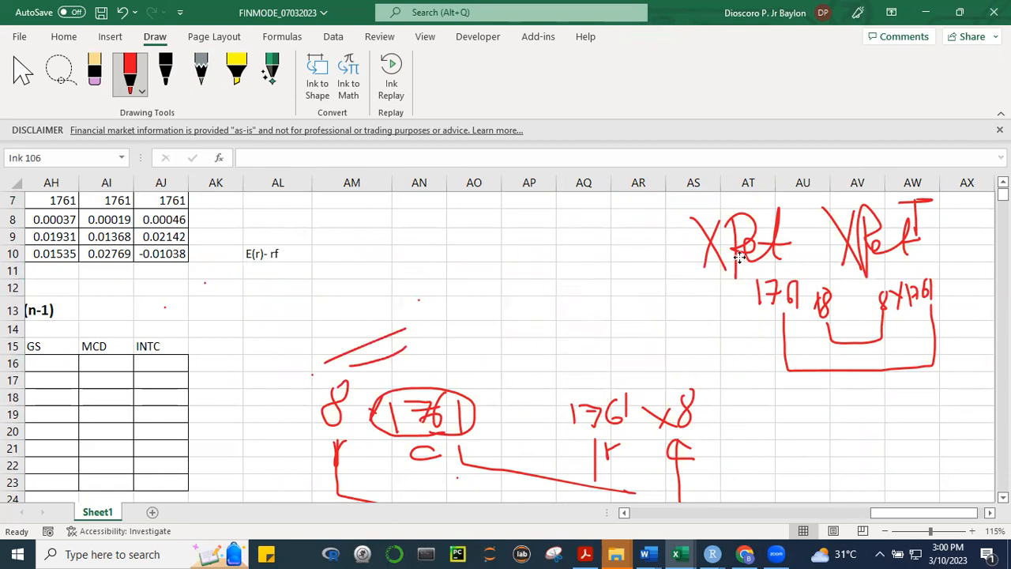
key("Delete")
left_click(794, 362)
key("Delete")
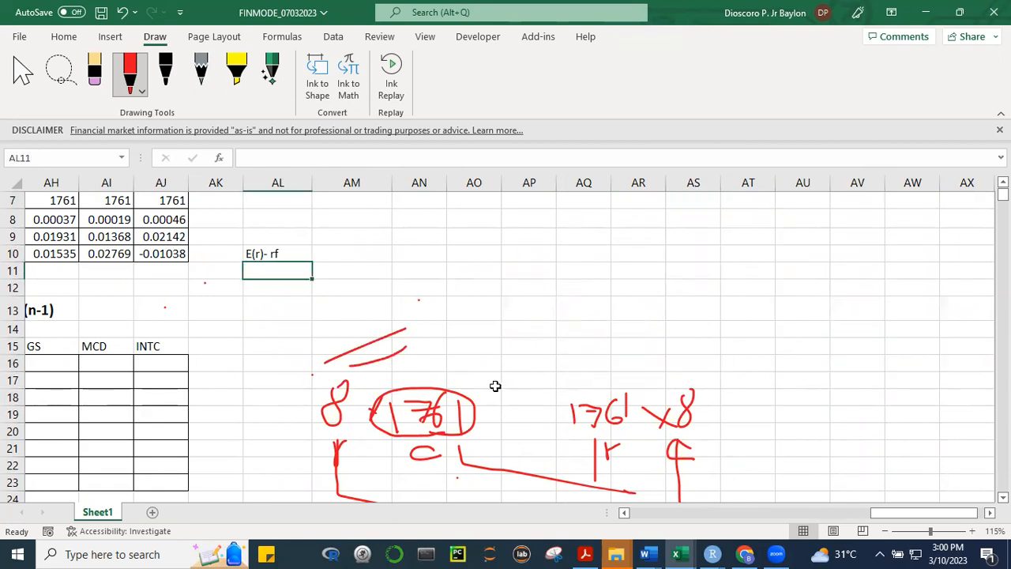
Delete the ink circle, the handwritten dimension pairs 8 × 1761 and 1761 × 8, and their connecting lines
left_click(368, 433)
key("Delete")
left_click(333, 405)
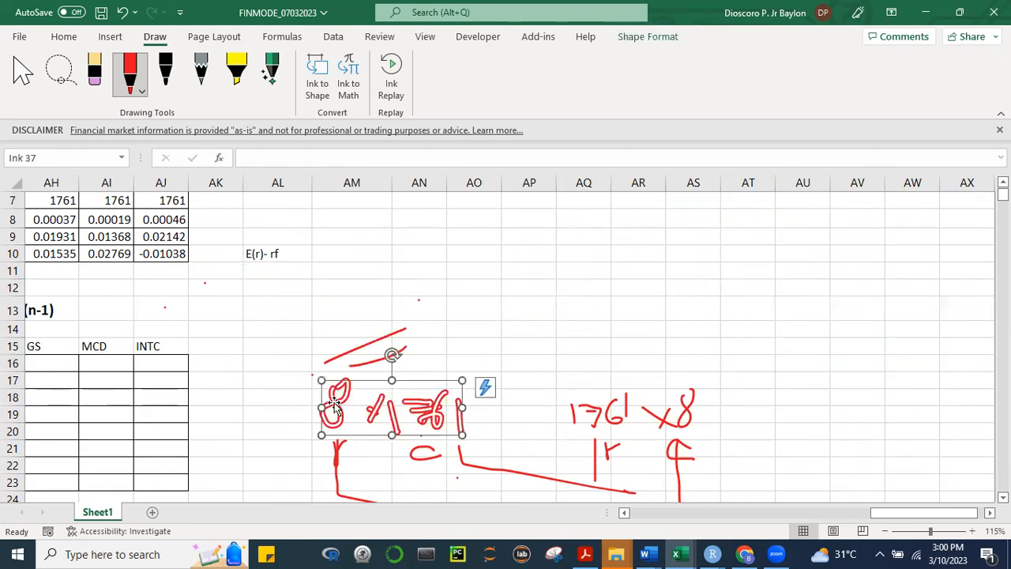
left_click(461, 458, "shift")
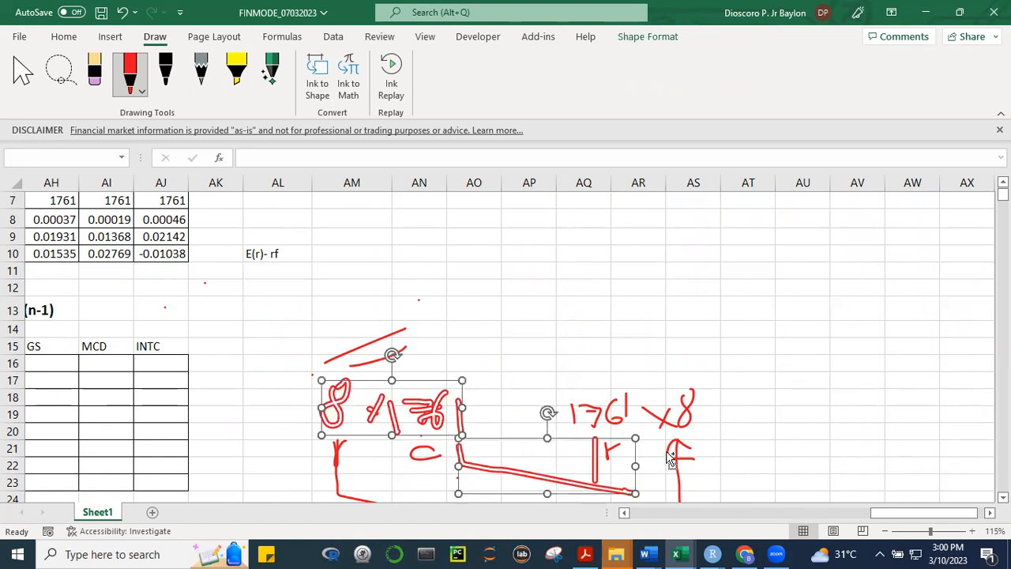
left_click(678, 416, "shift")
left_click(670, 490, "shift")
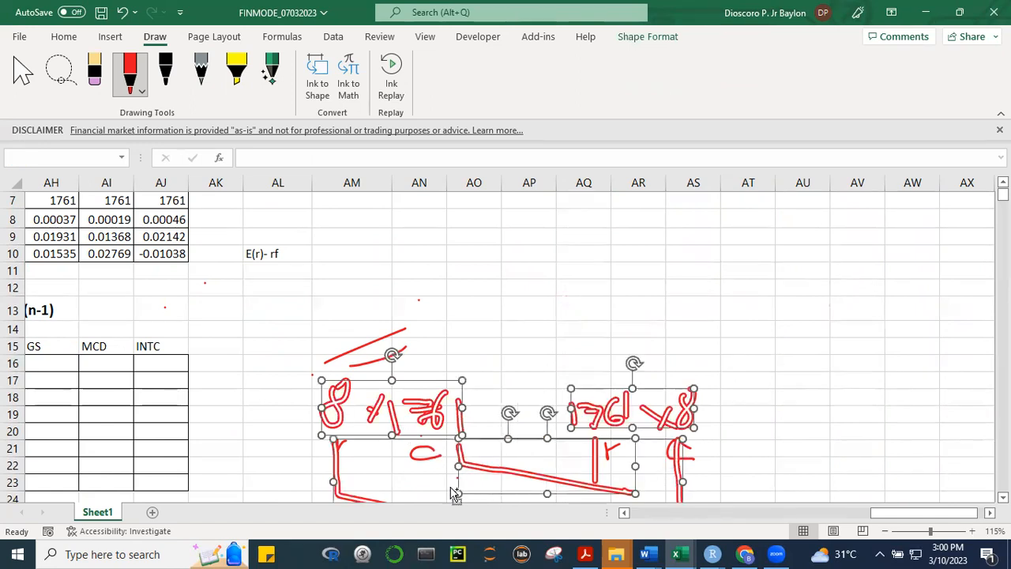
key("Delete")
Delete the leftover strike-through strokes and the handwritten r and c labels
left_click(371, 358)
key("Delete")
left_click(342, 439)
key("Delete")
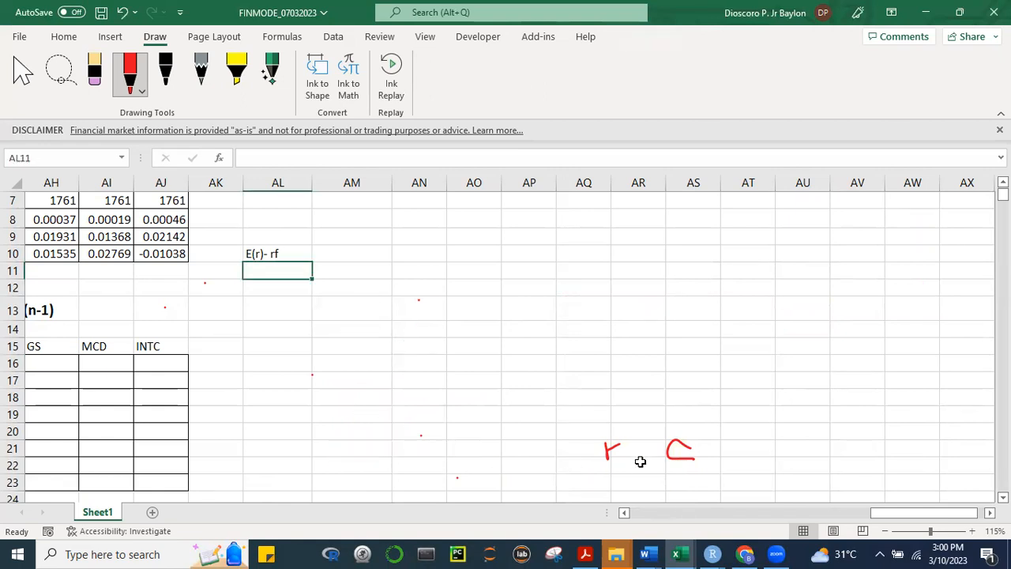
left_click(678, 450)
key("Delete")
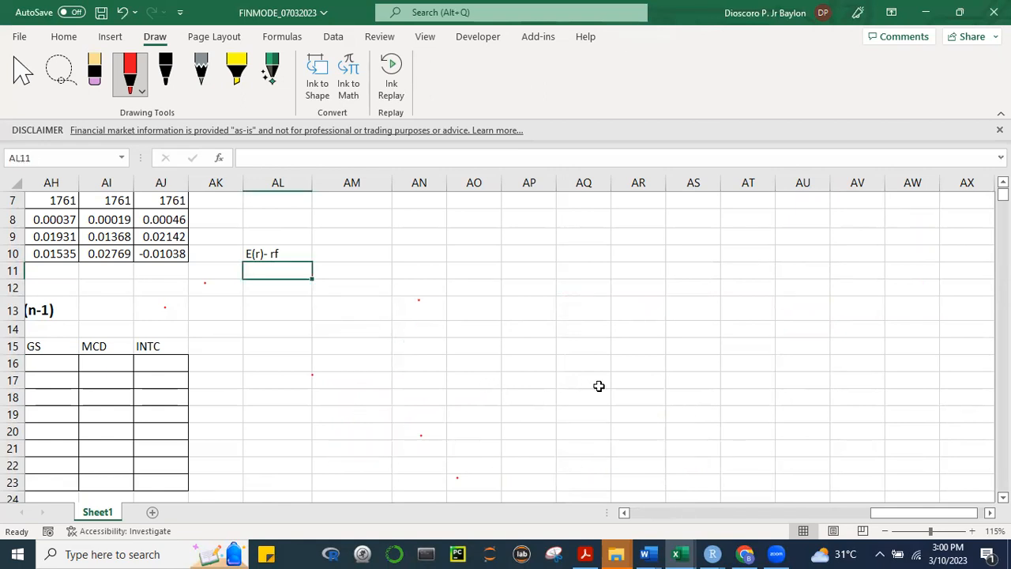
Narrow column AC to about the width of its neighbours and select the empty 8 × 8 matrix AC16:AJ23
left_click_drag(918, 516, 859, 521)
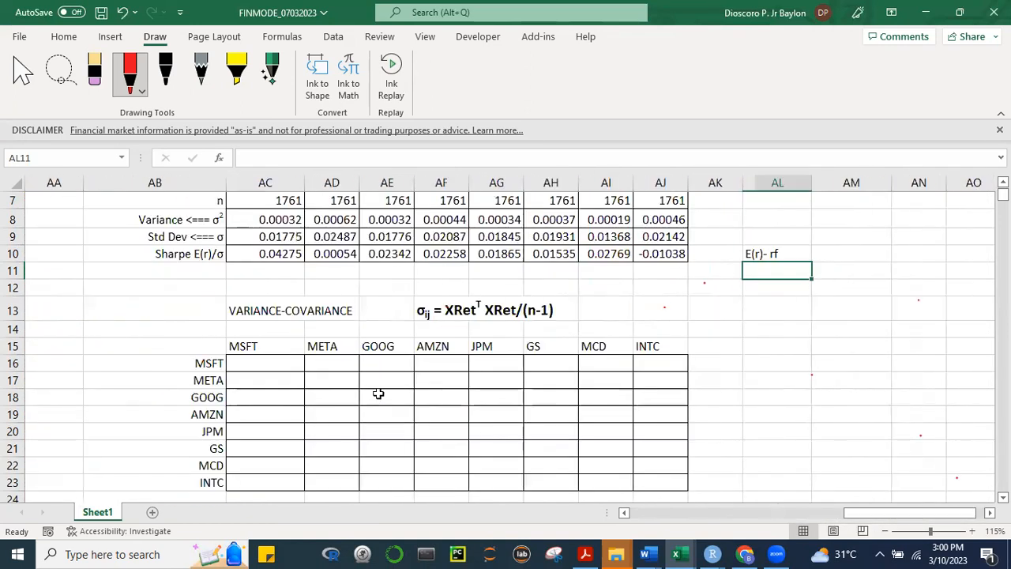
left_click_drag(266, 362, 647, 479)
left_click_drag(305, 182, 284, 183)
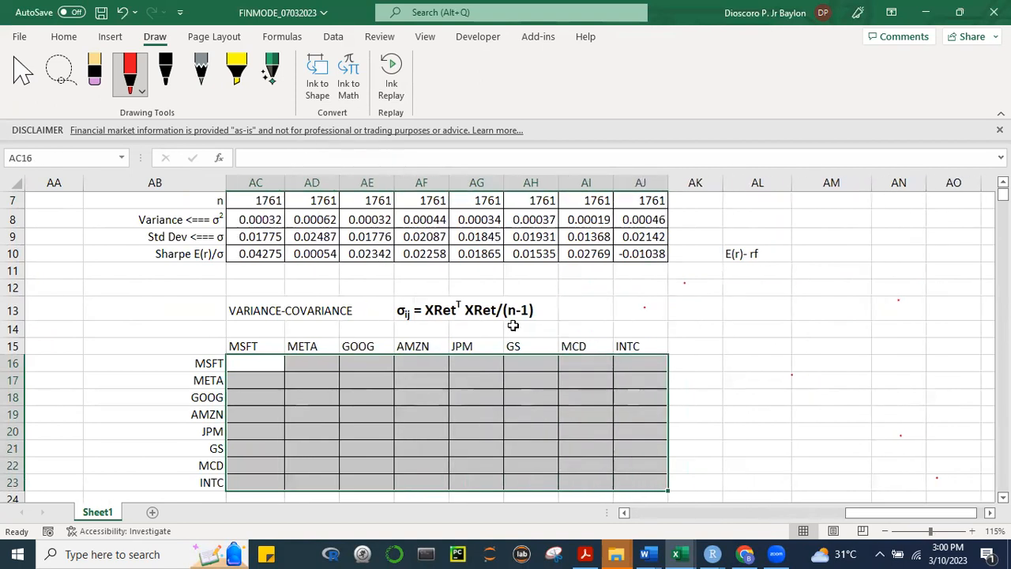
left_click(763, 393)
left_click_drag(272, 368, 629, 431)
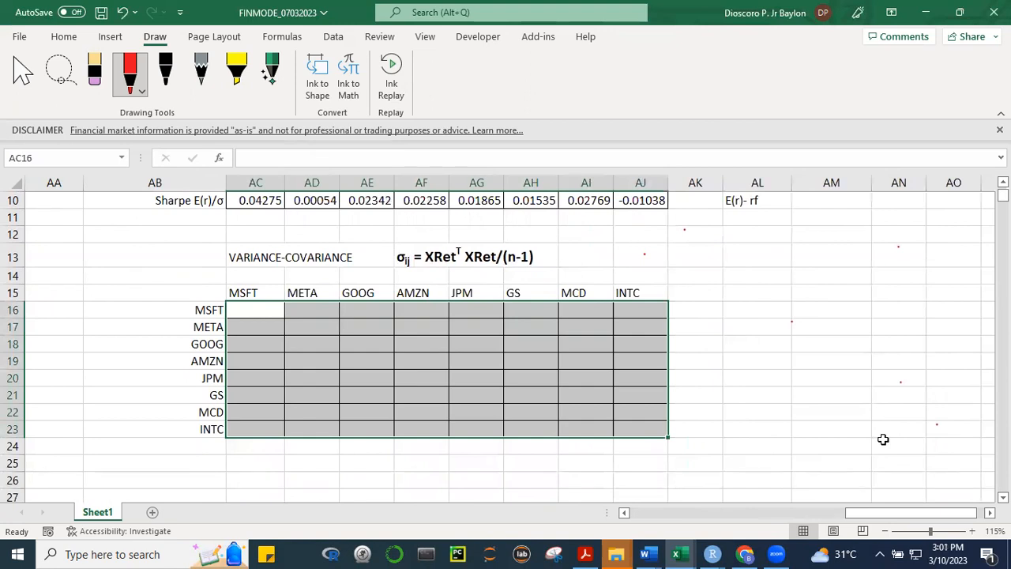
key("alt+Tab")
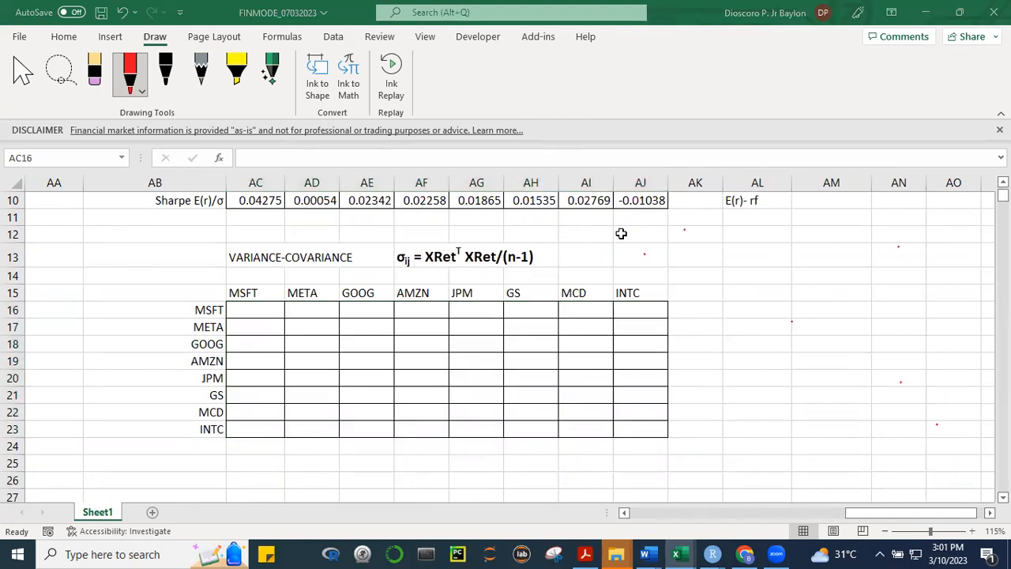
left_click(775, 323)
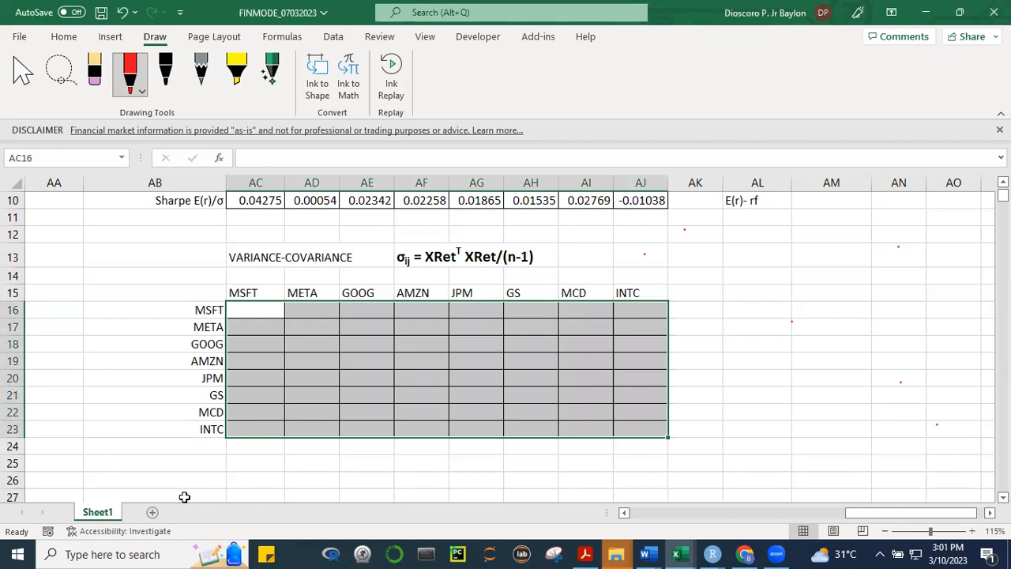
Add a new worksheet and handwrite "rp =" in red around columns D to F
left_click(153, 512)
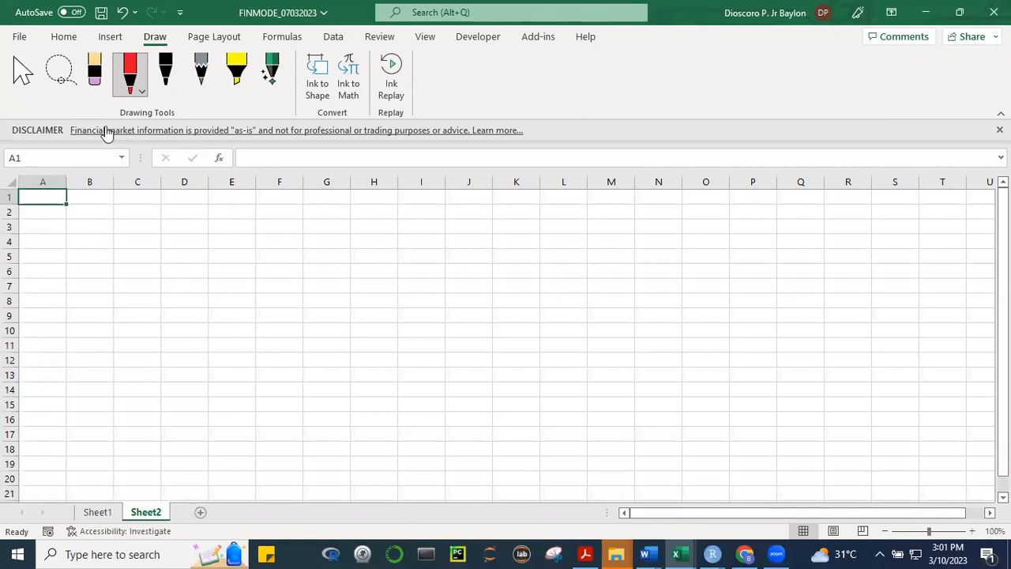
left_click(140, 94)
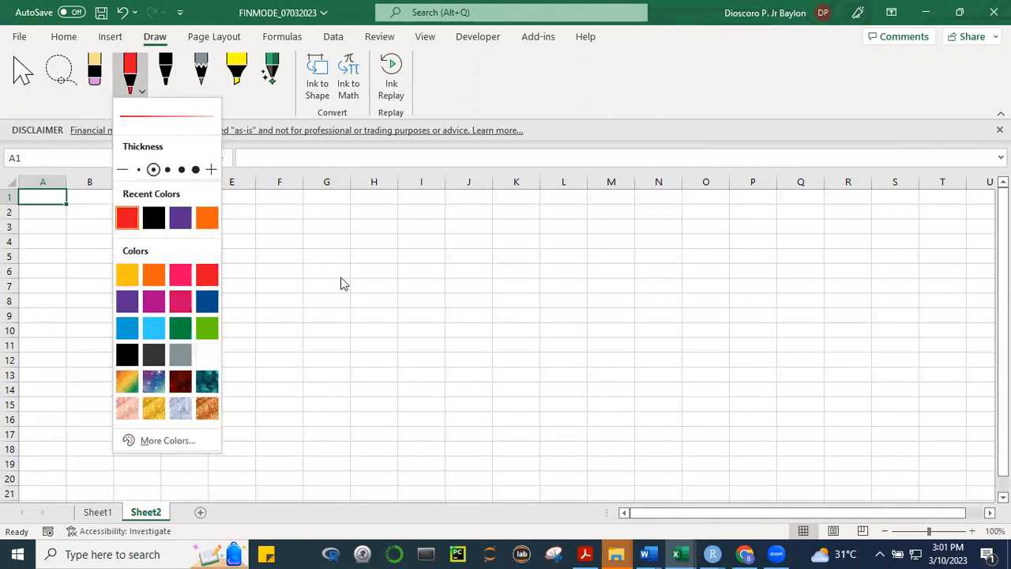
left_click(235, 280)
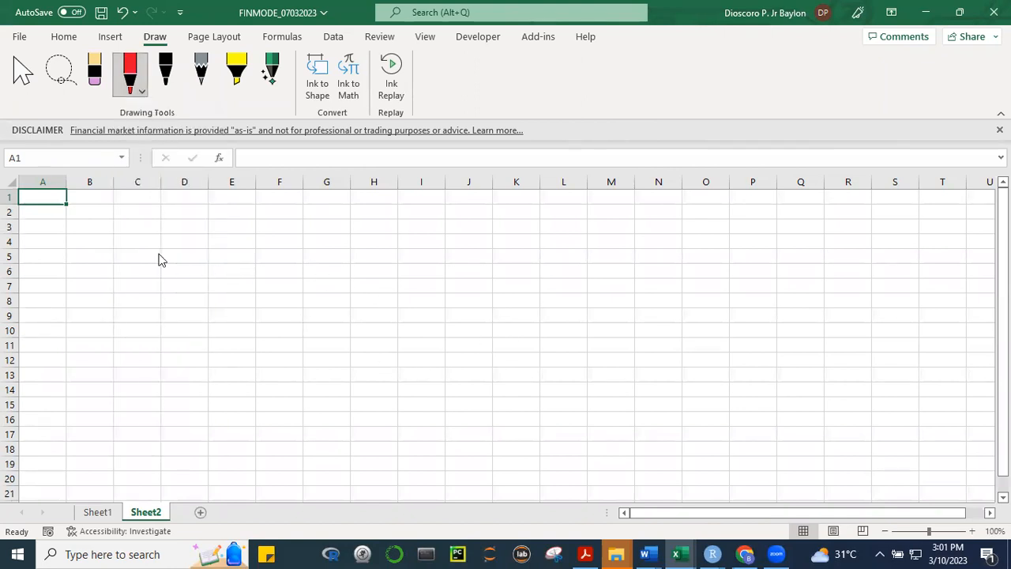
mouse_move(163, 246)
left_mouse_down()
mouse_move(163, 316)
mouse_move(199, 260)
left_mouse_up()
mouse_move(183, 311)
left_mouse_down()
mouse_move(180, 347)
mouse_move(187, 311)
mouse_move(181, 325)
left_mouse_up()
left_click(266, 282)
left_click_drag(267, 291, 275, 290)
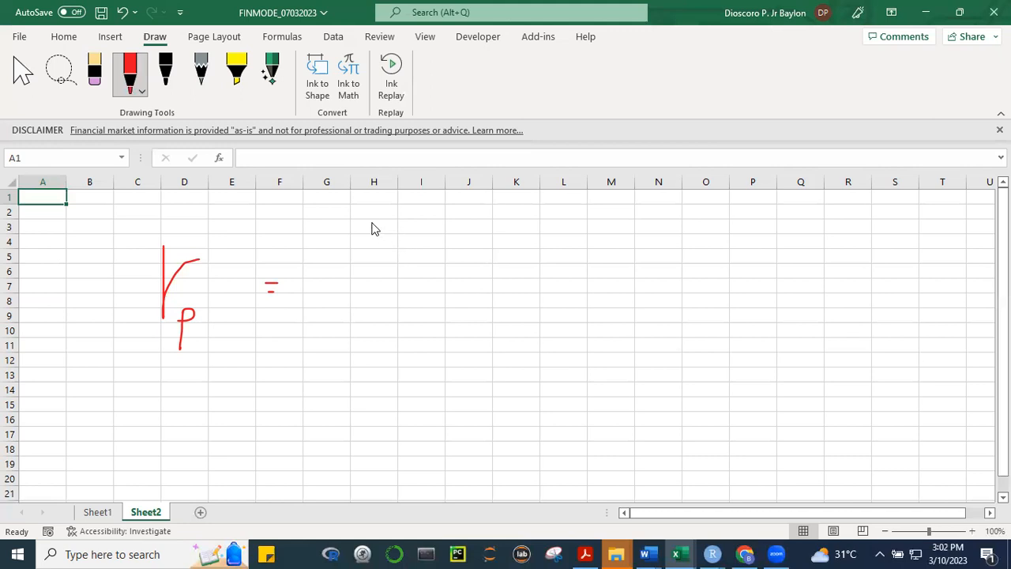
Handwrite a large summation sign followed by wi ri after the equals sign
left_click_drag(372, 222, 465, 228)
left_click_drag(373, 221, 418, 294)
left_click_drag(342, 348, 456, 355)
mouse_move(477, 273)
left_mouse_down()
mouse_move(504, 295)
mouse_move(544, 274)
left_mouse_up()
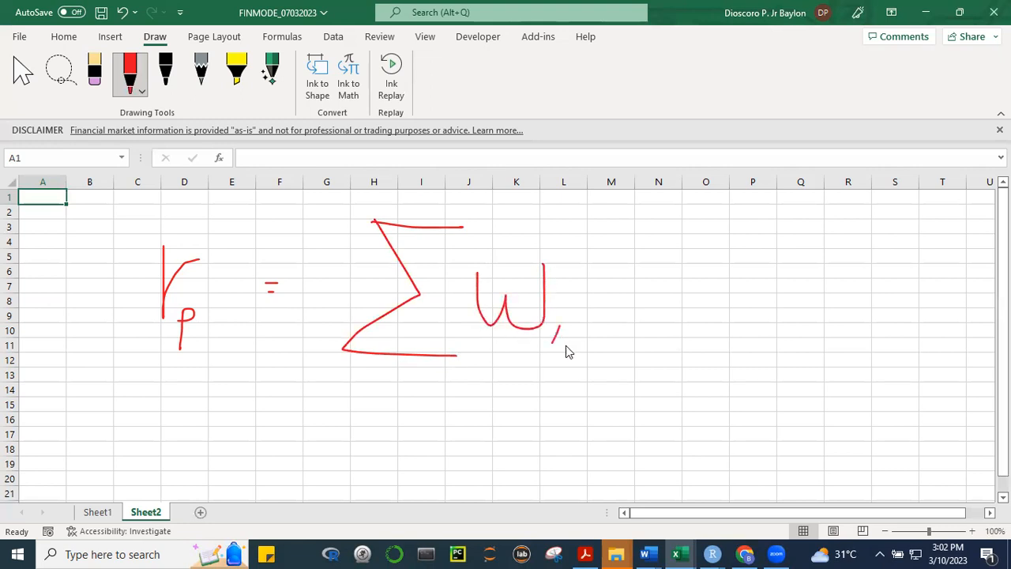
mouse_move(611, 266)
left_mouse_down()
mouse_move(614, 306)
mouse_move(645, 274)
left_mouse_up()
left_click_drag(645, 332, 653, 328)
left_click(641, 300)
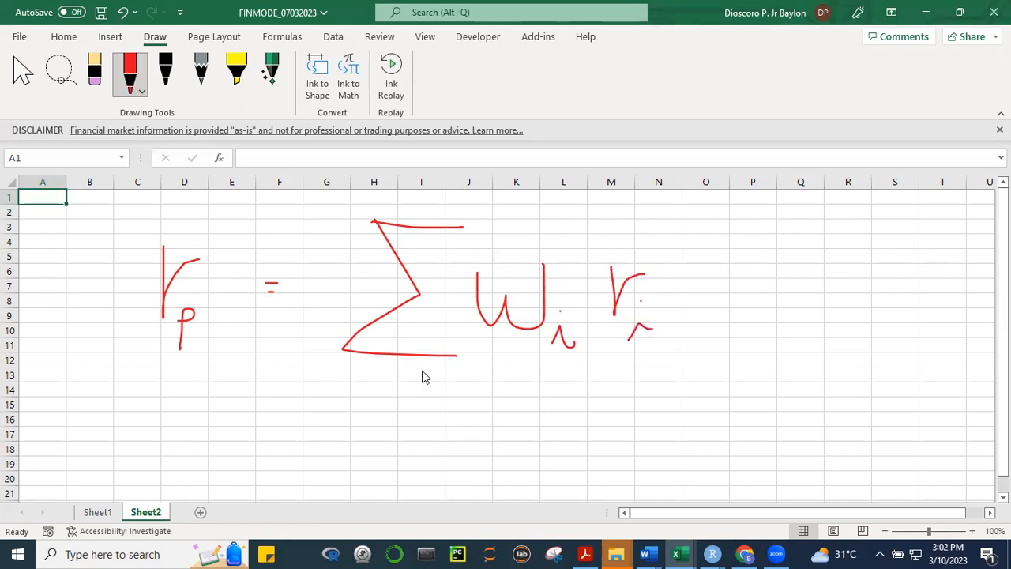
Add the limits i = 1 and n to the summation sign, and double-underline wi and ri
left_click_drag(386, 365, 451, 400)
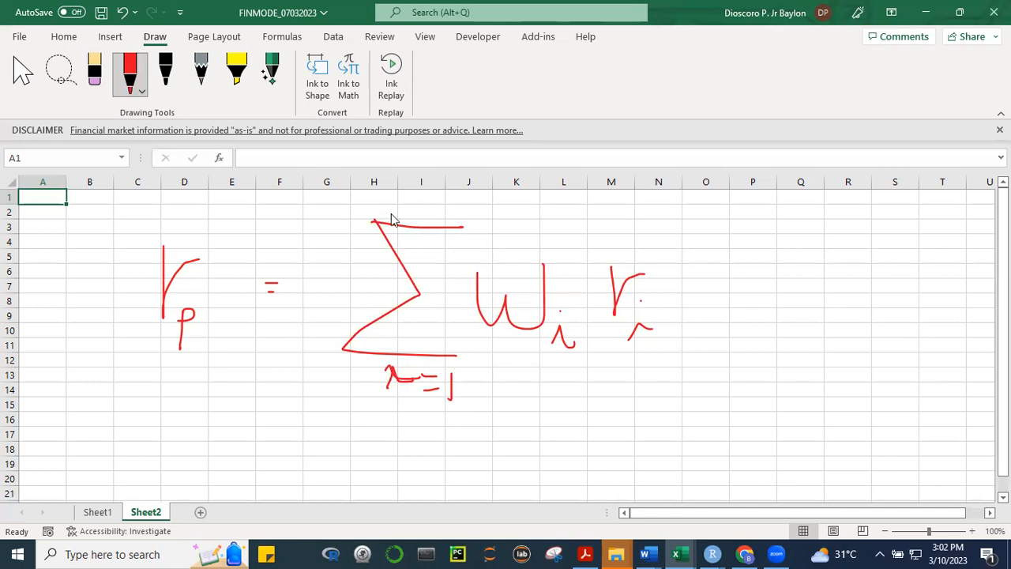
mouse_move(410, 202)
left_mouse_down()
mouse_move(422, 203)
mouse_move(424, 229)
left_mouse_up()
scroll(801, 465, "down", 1)
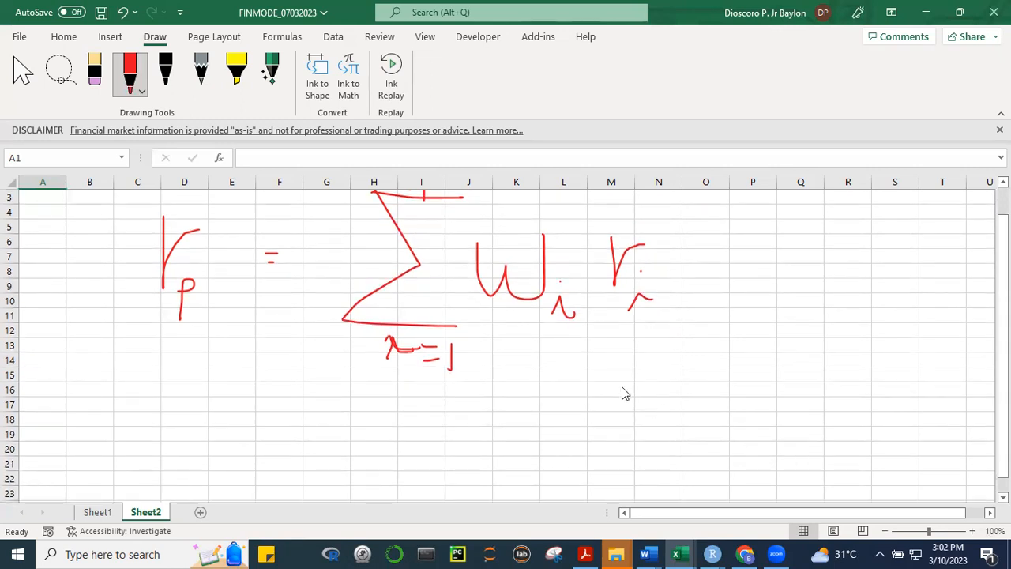
left_click_drag(499, 324, 582, 313)
left_click_drag(493, 326, 588, 338)
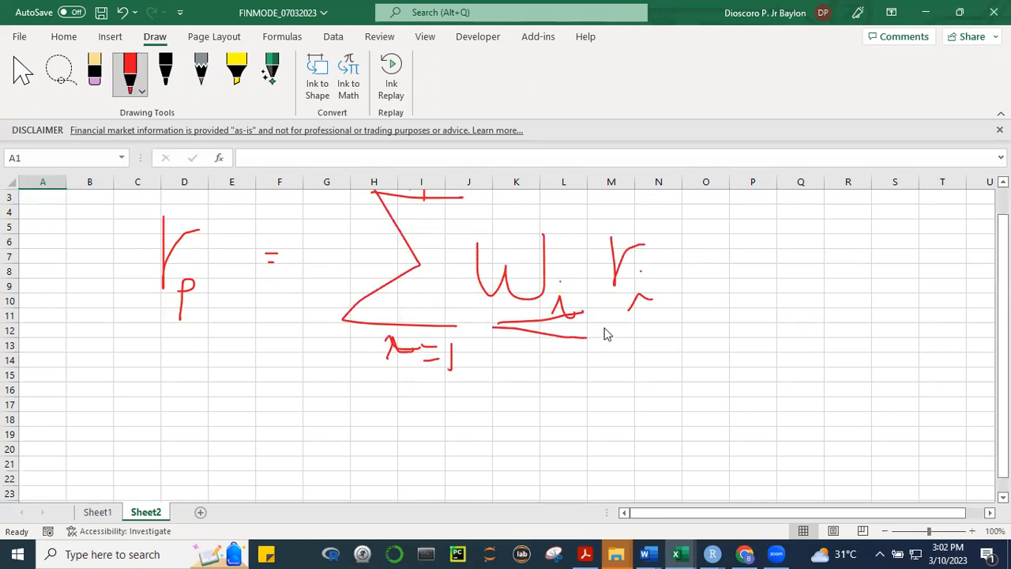
left_click_drag(675, 323, 676, 323)
Fill the expected returns AC6:AJ6 on Sheet1 with light gold
left_click(98, 511)
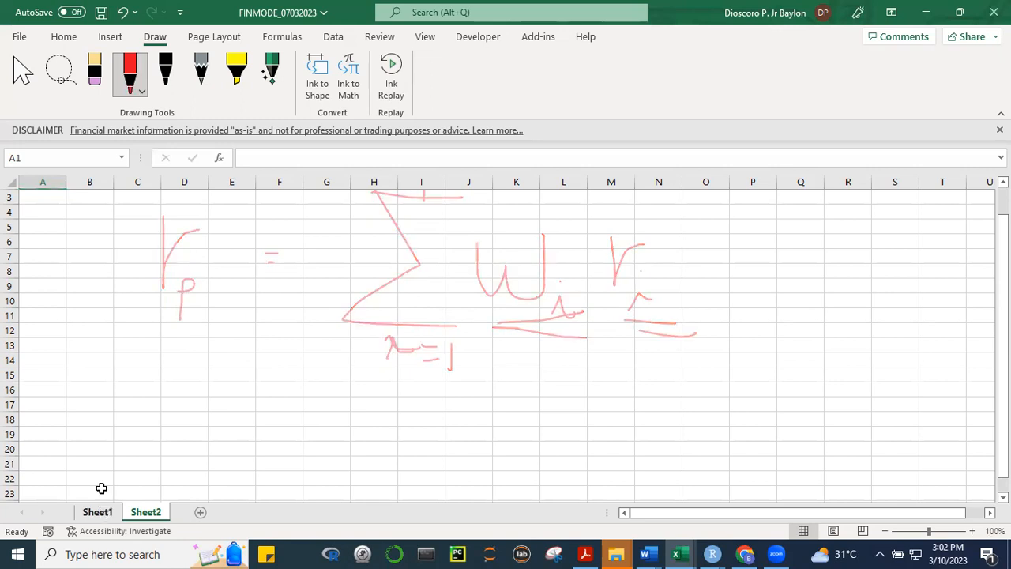
scroll(402, 280, "up", 3)
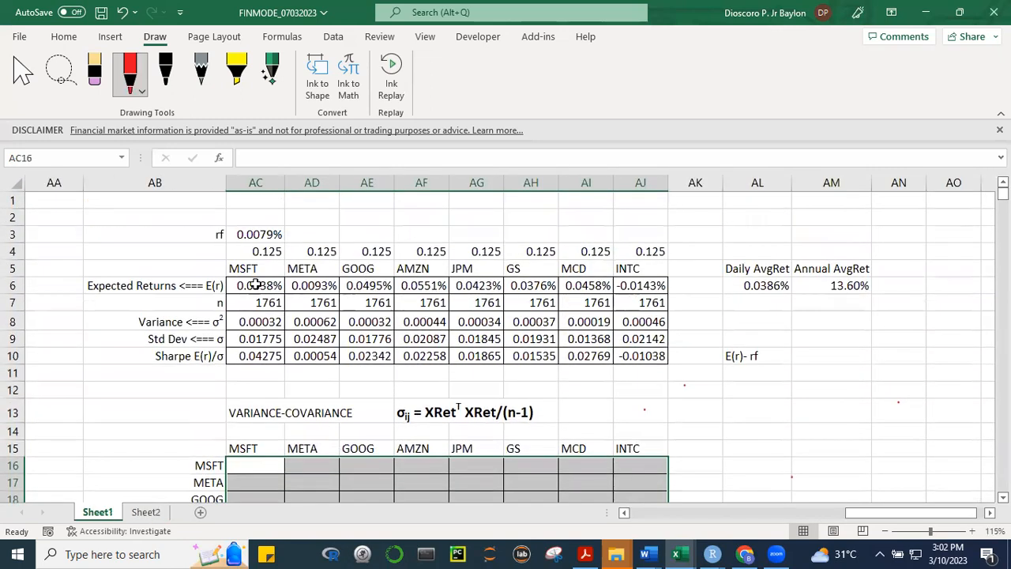
left_click(883, 377)
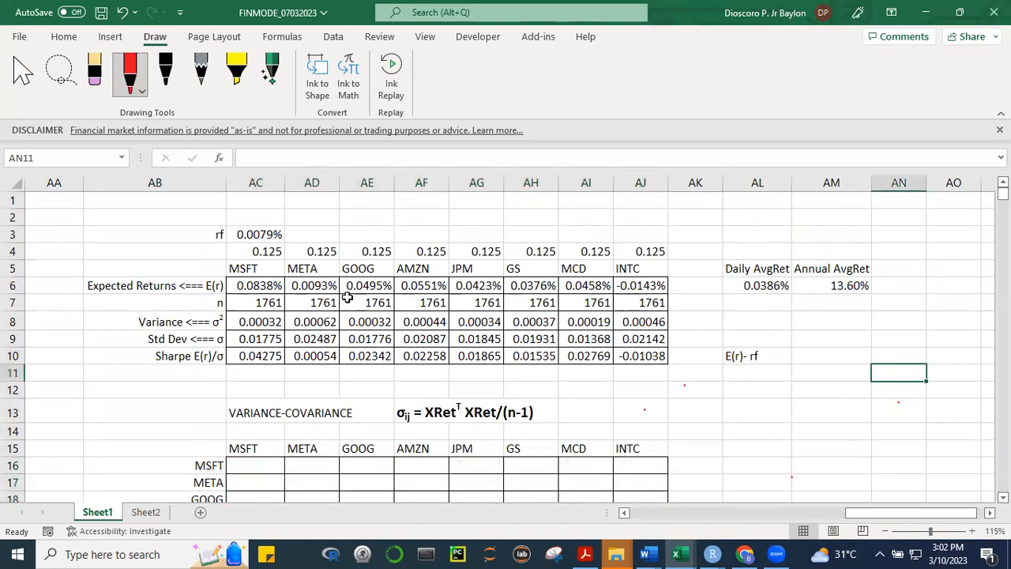
left_click_drag(253, 285, 617, 285)
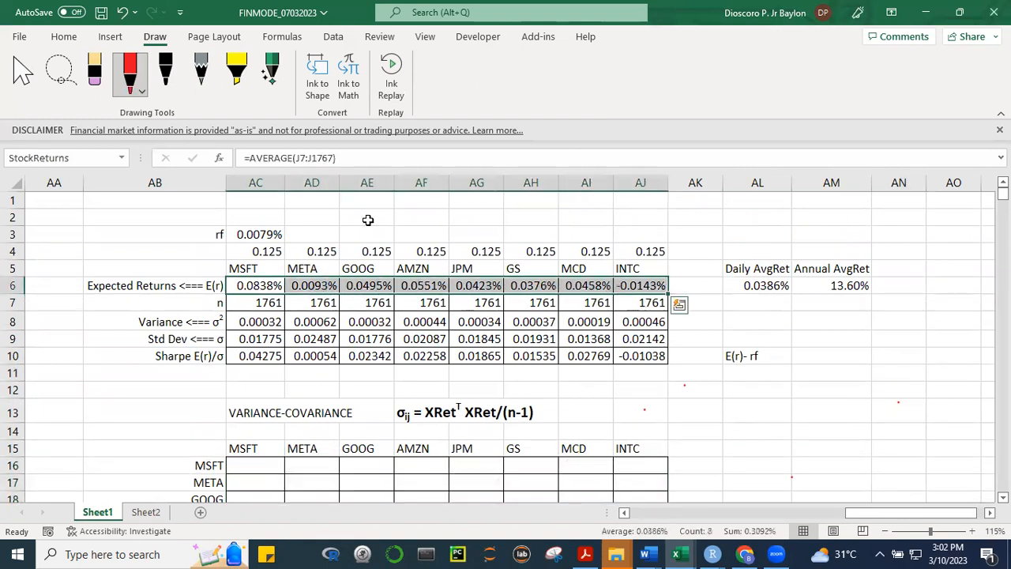
left_click(64, 38)
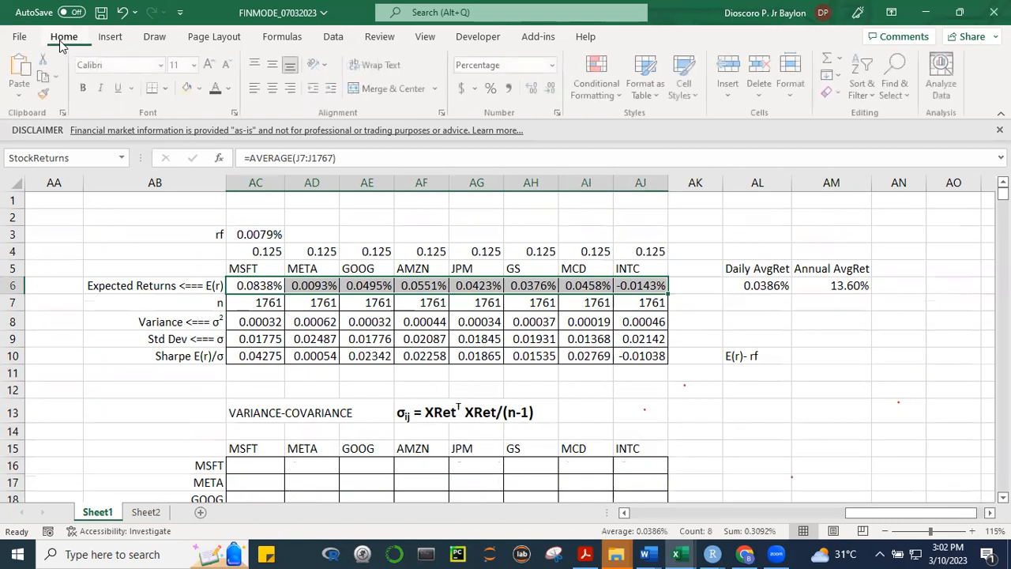
left_click(190, 93)
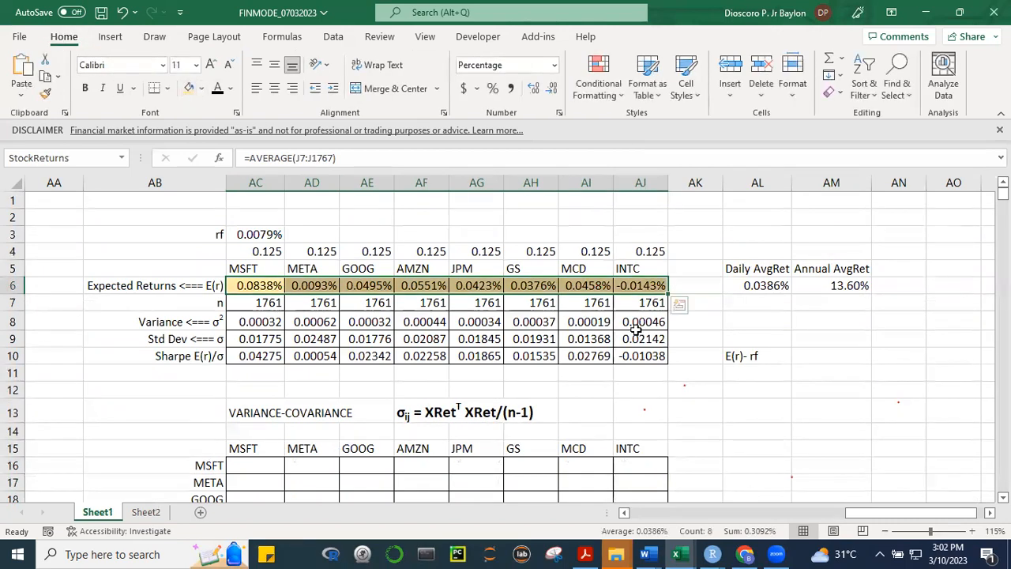
Fill the standard deviations AC9:AJ9 and MSFT's n cell AC7 with the same light gold
left_click(805, 408)
left_click_drag(247, 337, 644, 338)
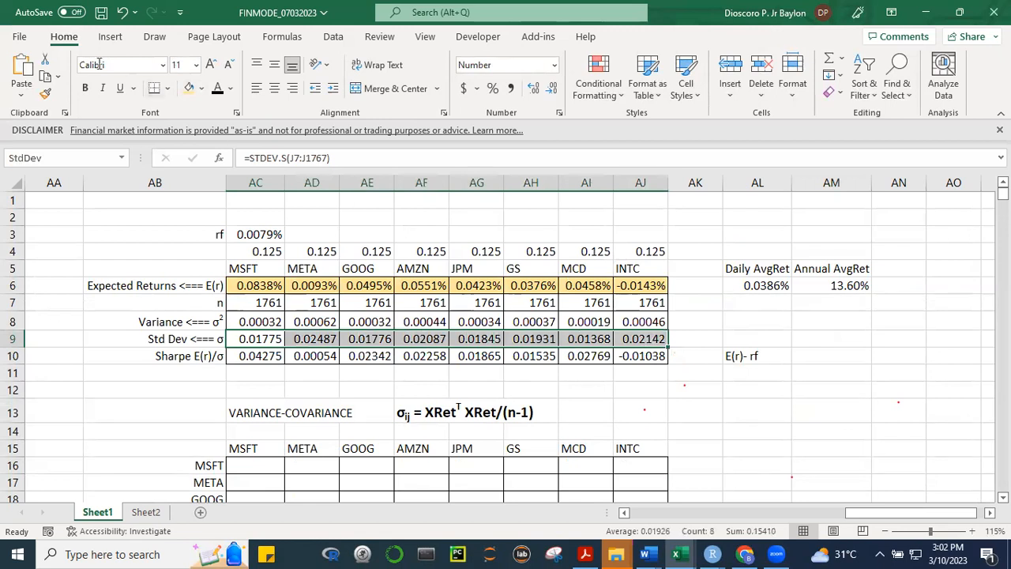
left_click(189, 88)
left_click(771, 408)
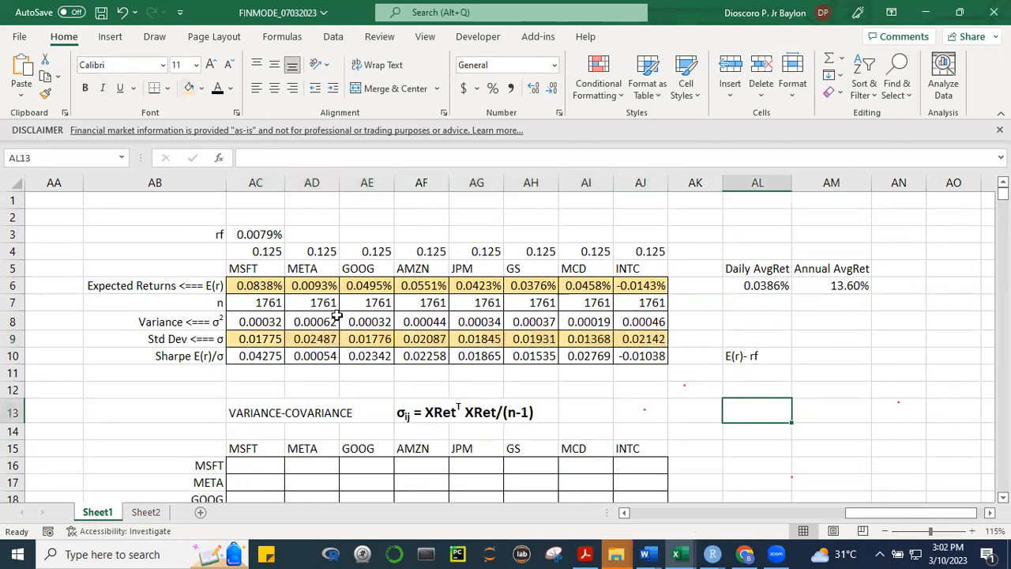
left_click(285, 305)
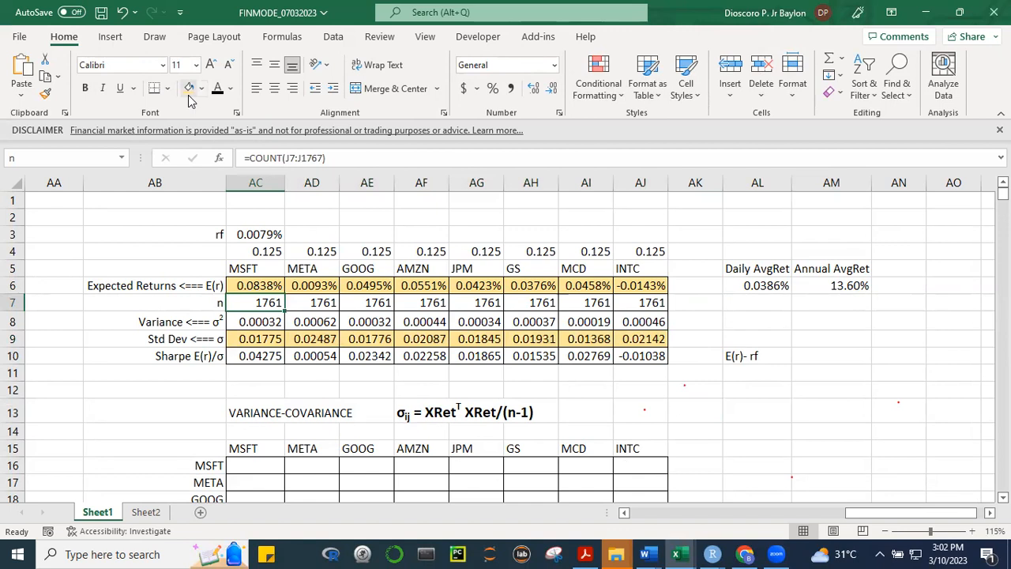
left_click(742, 452)
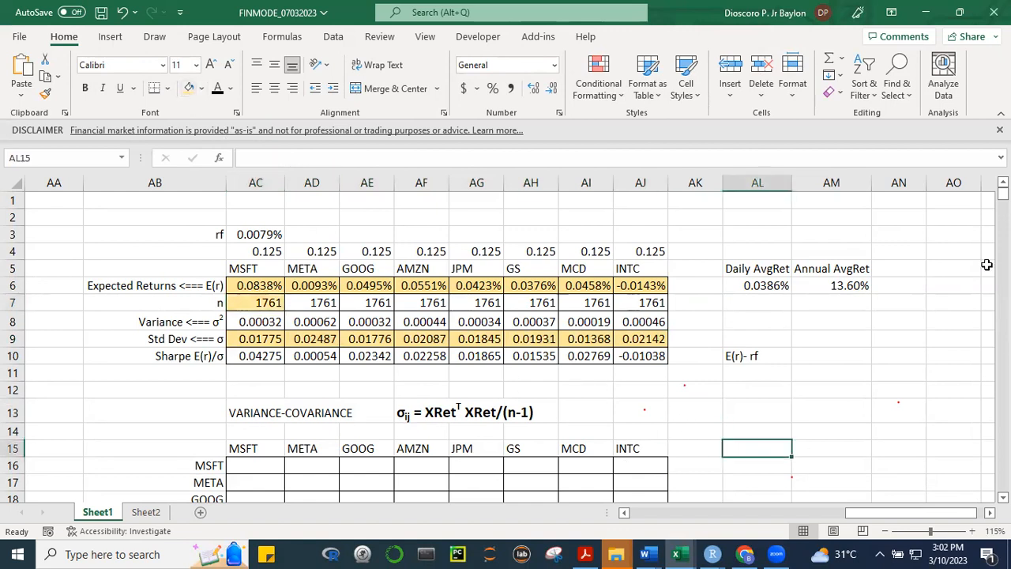
Review the empty variance-covariance section, then bring up the full handwritten portfolio-return formula on Sheet2
scroll(268, 248, "down", 1)
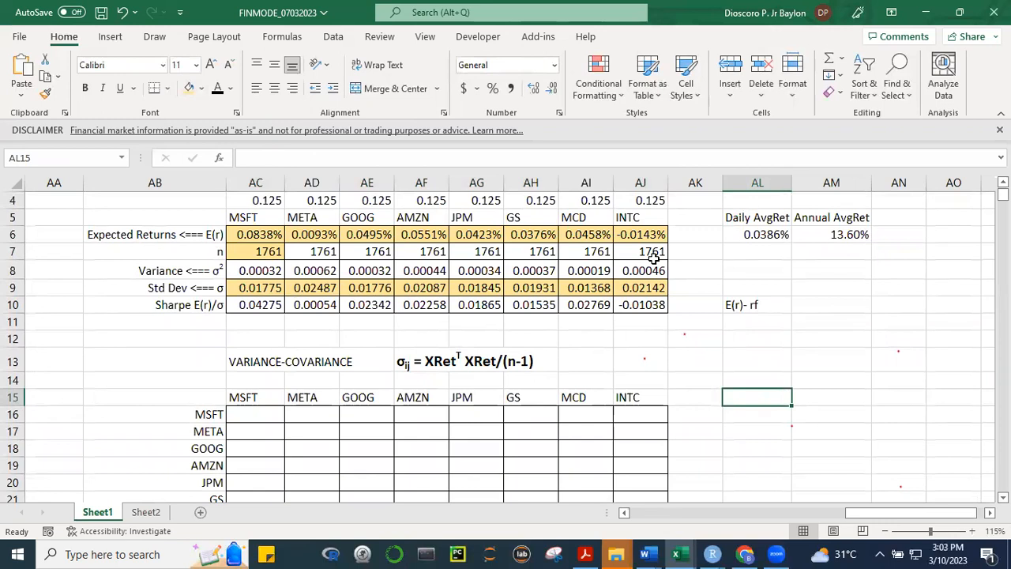
left_click(144, 514)
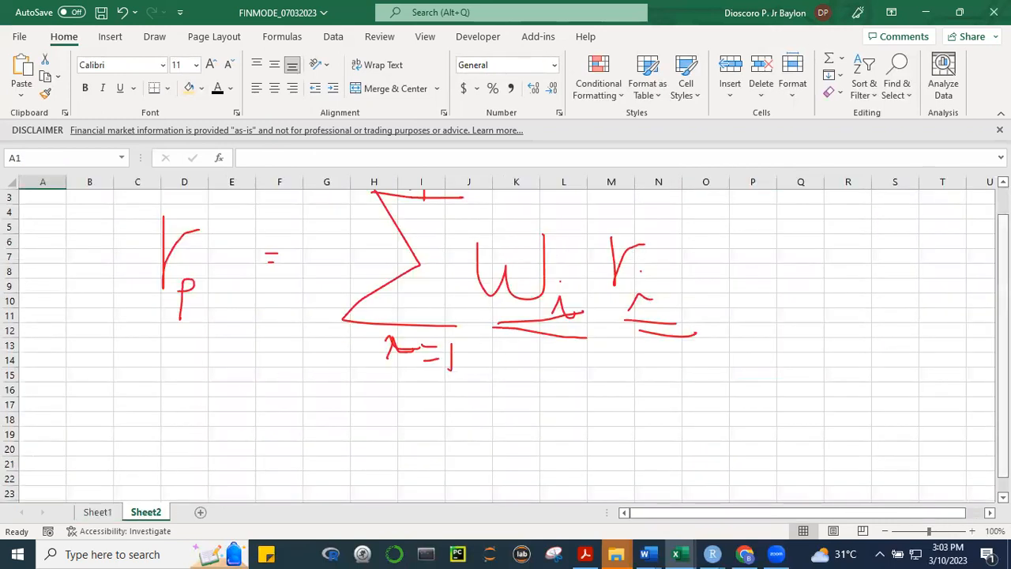
scroll(985, 293, "up", 1)
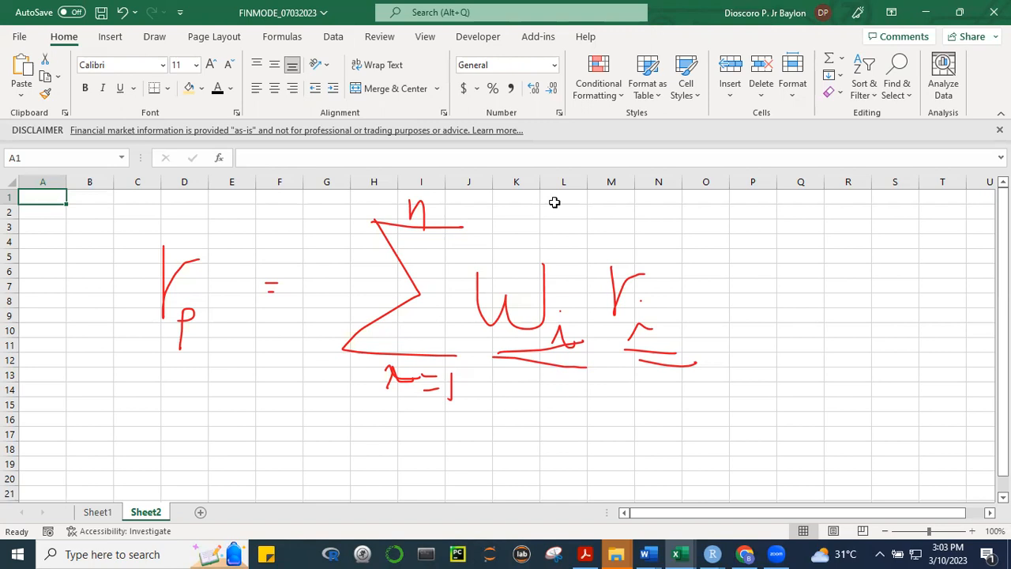
Handwrite σp² = and a first summation sign in red ink below the portfolio-return formula on Sheet2
left_click(154, 36)
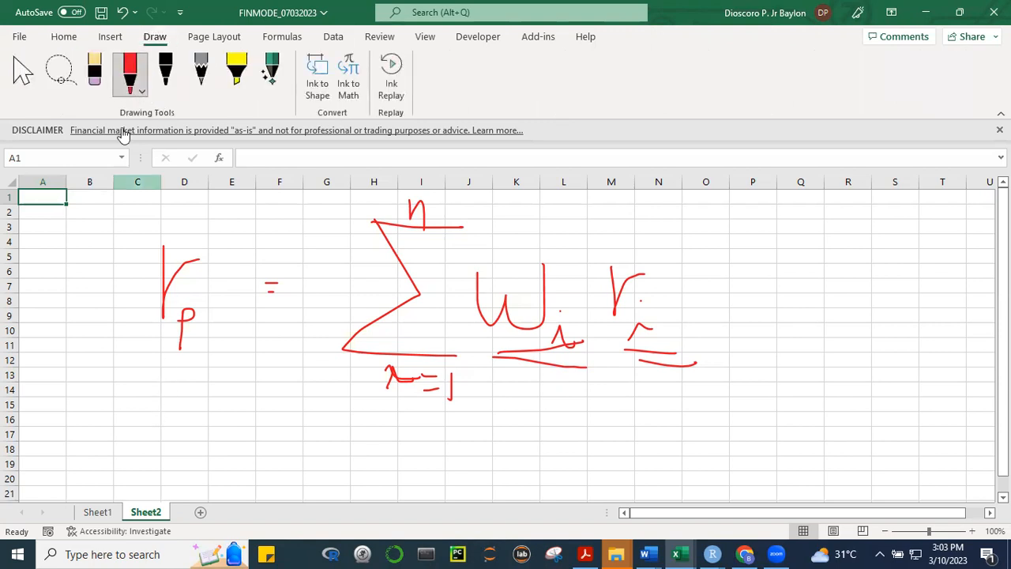
left_click(128, 89)
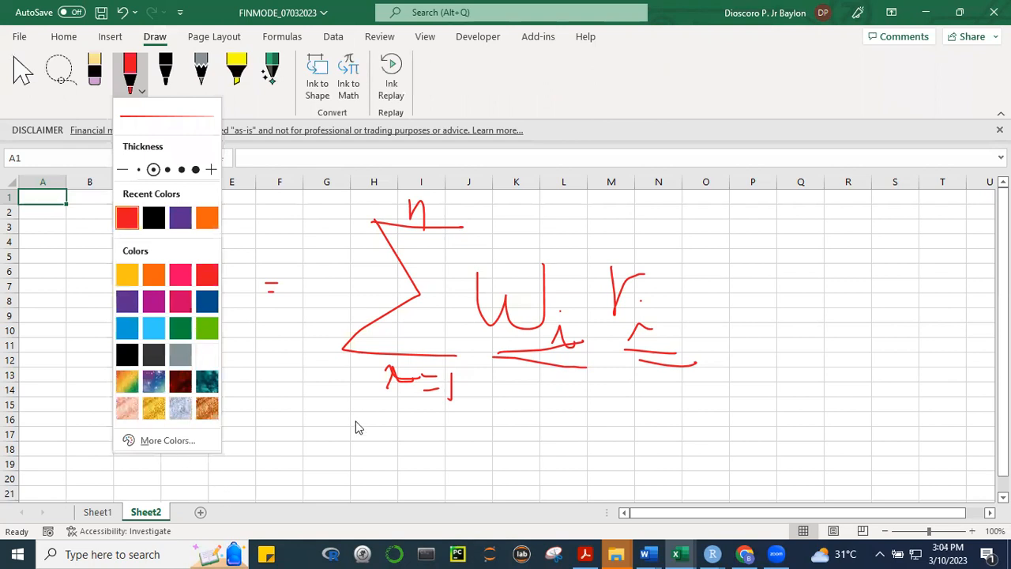
left_click(234, 417)
mouse_move(161, 425)
left_mouse_down()
mouse_move(140, 446)
mouse_move(190, 411)
mouse_move(235, 420)
left_mouse_up()
mouse_move(186, 471)
left_mouse_down()
mouse_move(190, 484)
mouse_move(190, 475)
left_mouse_up()
left_click_drag(275, 446, 301, 452)
mouse_move(496, 408)
left_mouse_down()
mouse_move(556, 406)
mouse_move(555, 448)
mouse_move(496, 490)
mouse_move(562, 493)
left_mouse_up()
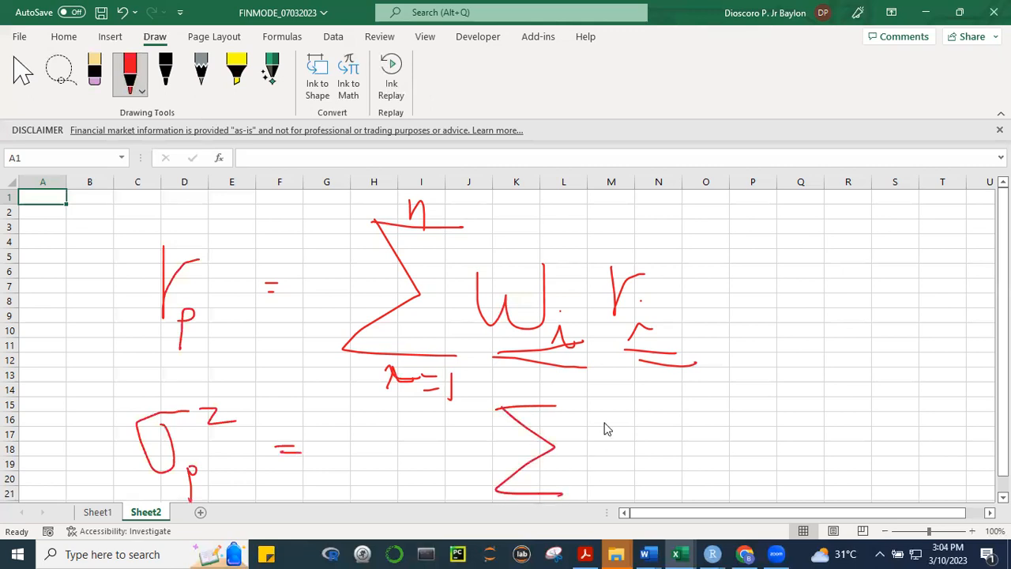
Handwrite a second summation sign and the terms wi wj σij to complete the portfolio-variance formula
left_click_drag(613, 404, 676, 403)
mouse_move(615, 406)
left_mouse_down()
mouse_move(649, 435)
mouse_move(655, 455)
mouse_move(608, 488)
left_mouse_up()
left_click_drag(608, 488, 684, 490)
mouse_move(713, 422)
left_mouse_down()
mouse_move(743, 424)
mouse_move(761, 454)
left_mouse_up()
left_click(758, 423)
mouse_move(780, 414)
left_mouse_down()
mouse_move(800, 434)
mouse_move(815, 418)
left_mouse_up()
left_click_drag(826, 457, 829, 478)
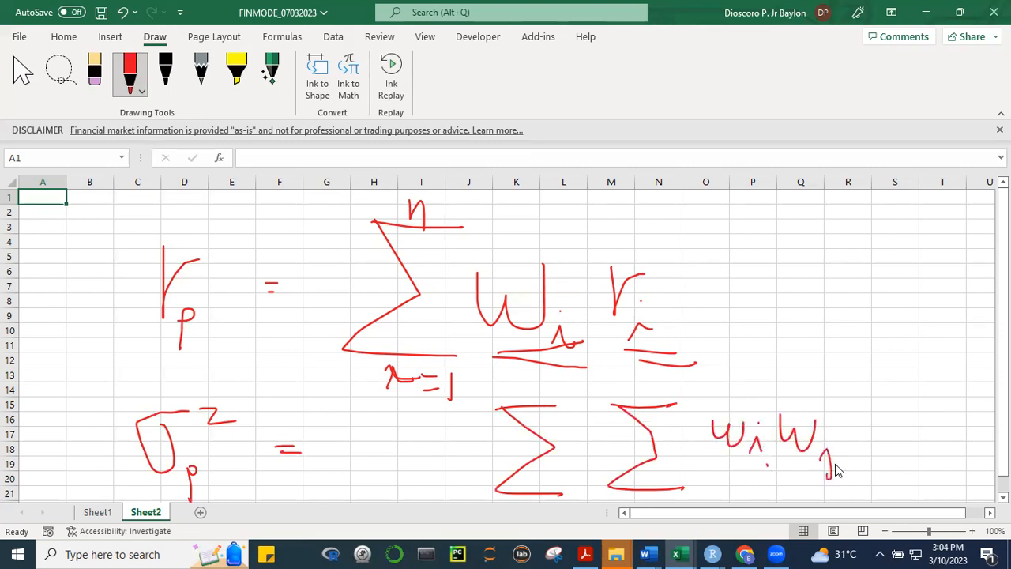
mouse_move(882, 420)
left_mouse_down()
mouse_move(865, 428)
mouse_move(897, 411)
mouse_move(897, 446)
mouse_move(917, 440)
left_mouse_up()
left_click(896, 428)
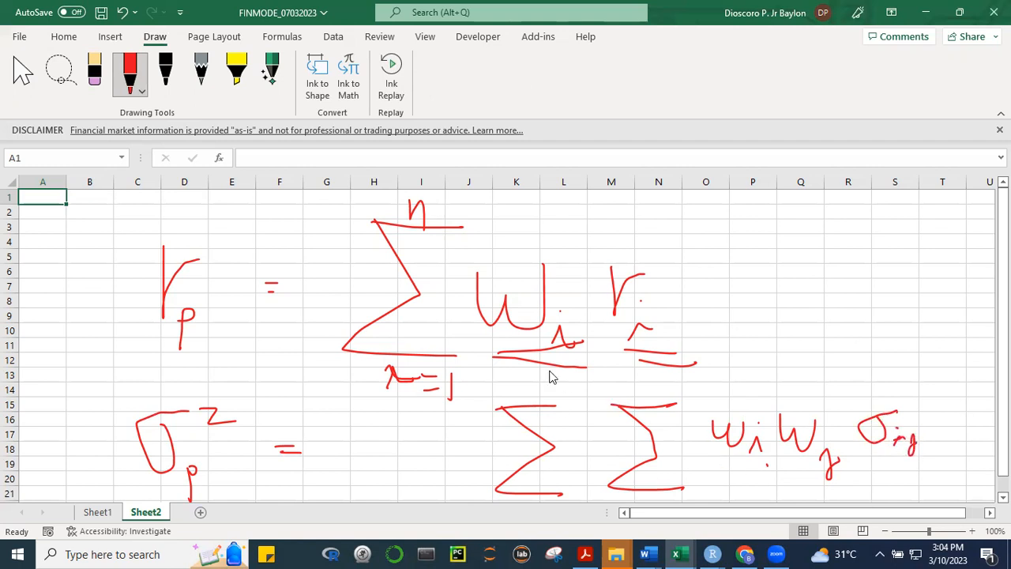
left_click(436, 200)
scroll(505, 345, "down", 1)
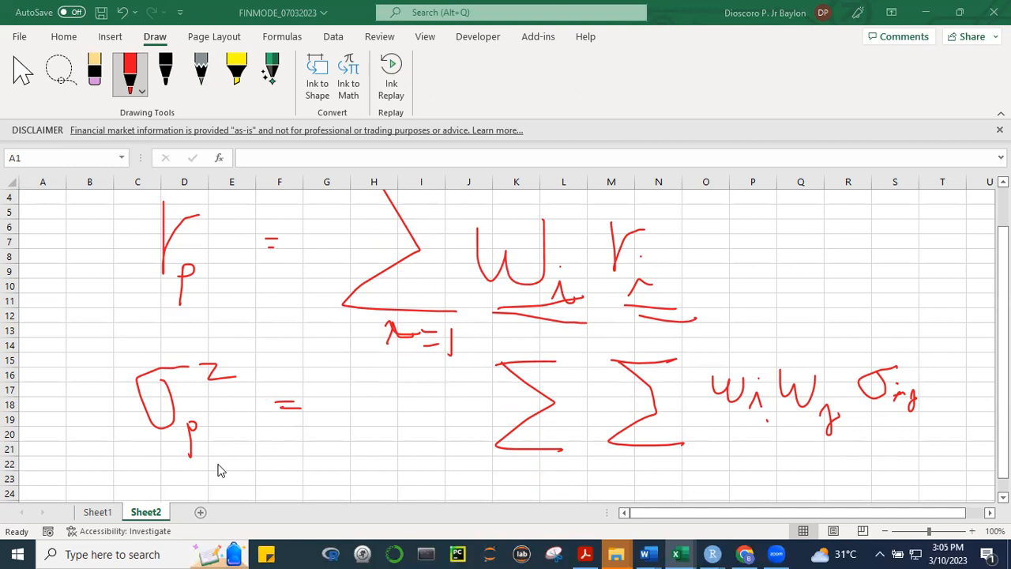
Fill the empty variance-covariance grid AC16:AJ23 on Sheet1 with light blue
left_click(99, 514)
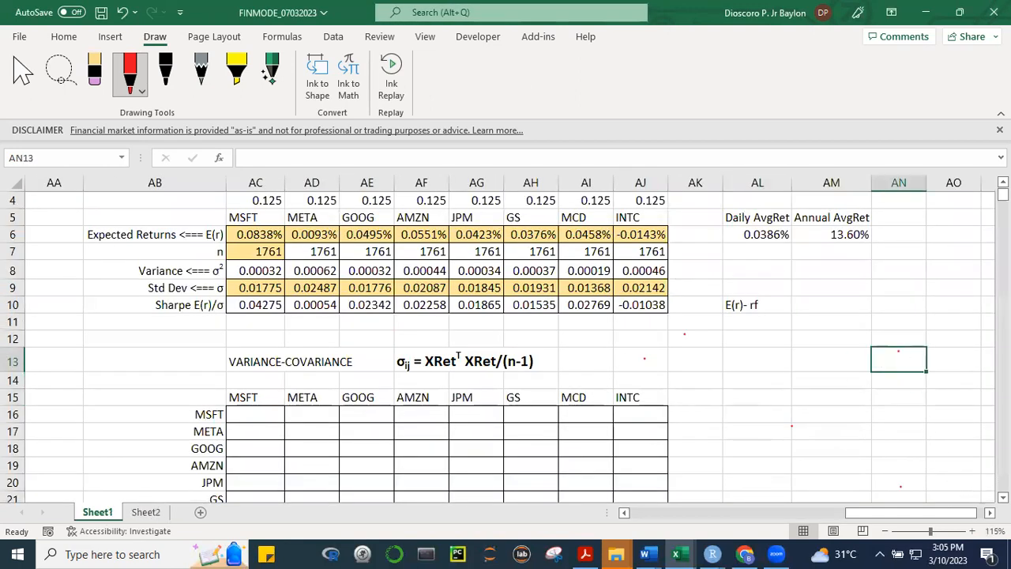
scroll(476, 337, "down", 2)
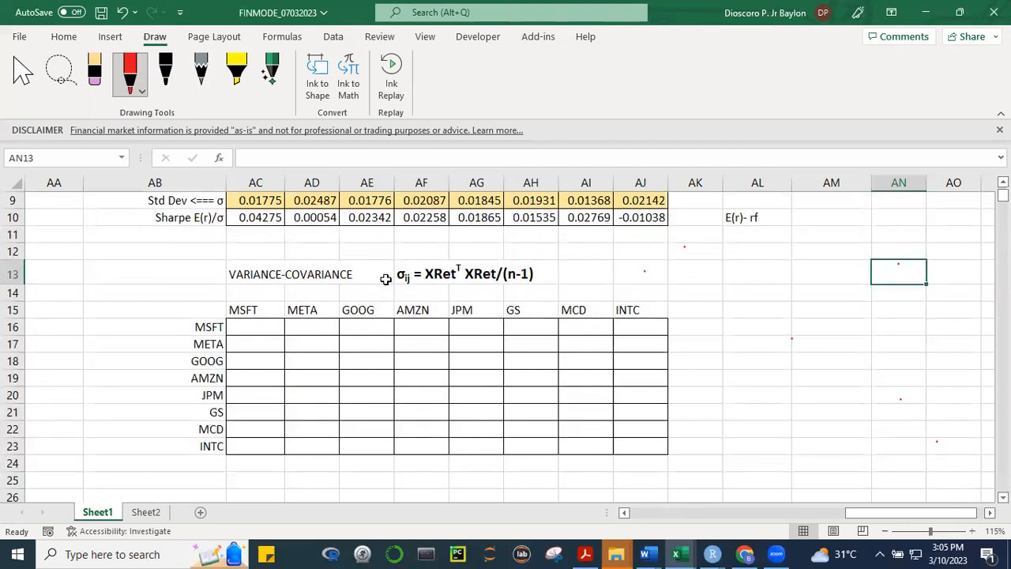
left_click(146, 512)
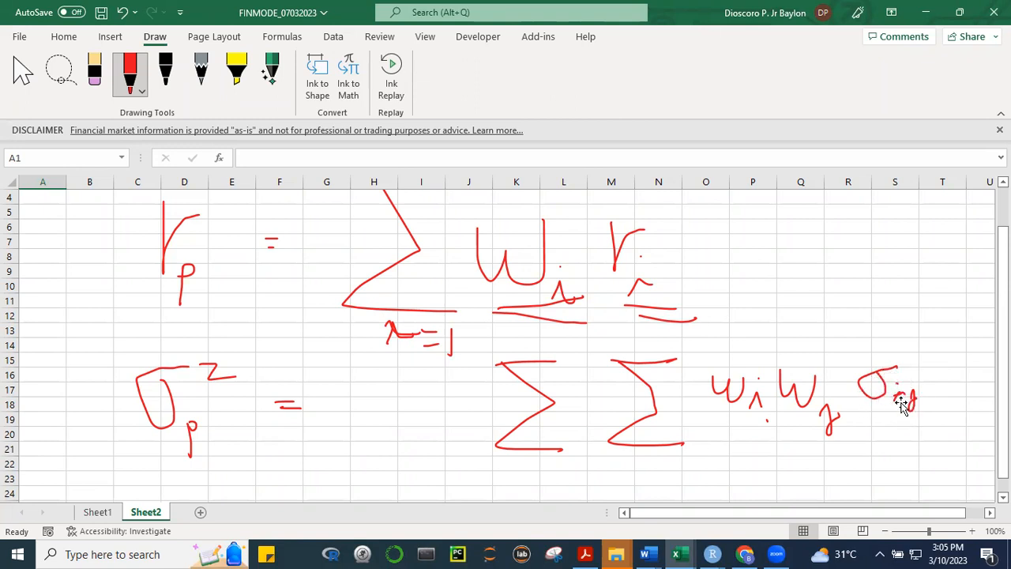
left_click(97, 512)
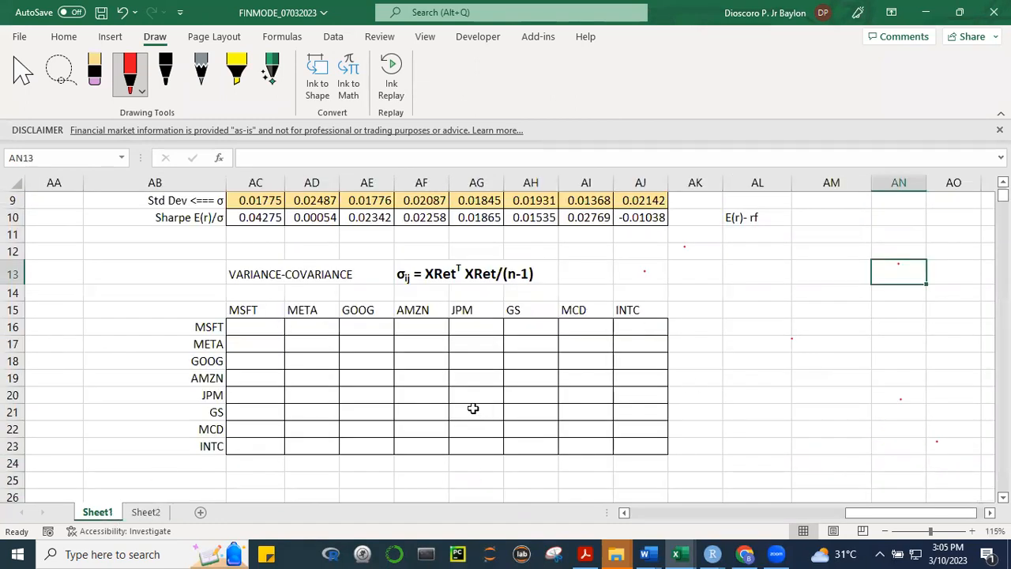
left_click_drag(259, 323, 639, 454)
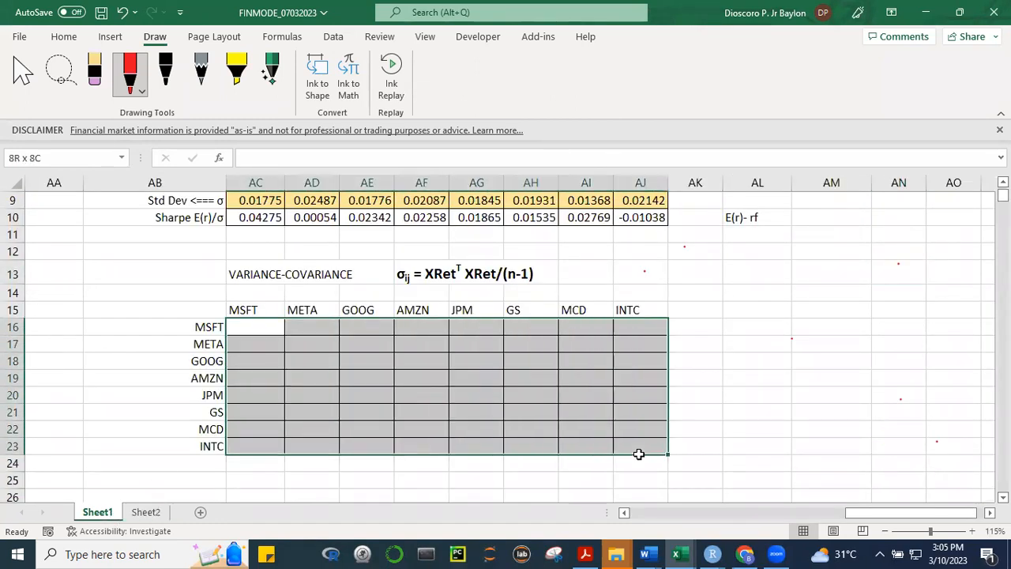
left_click(62, 35)
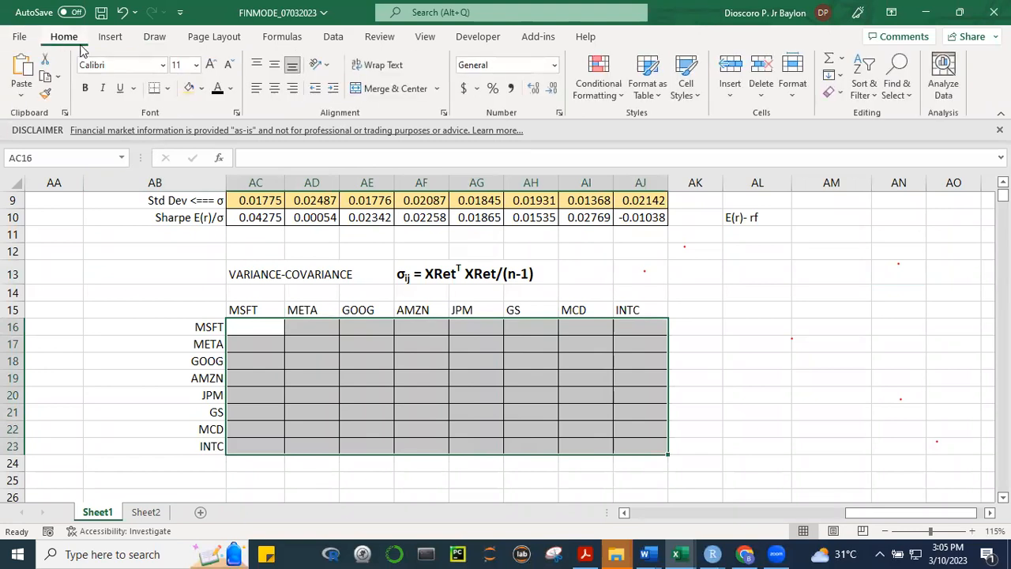
left_click(201, 88)
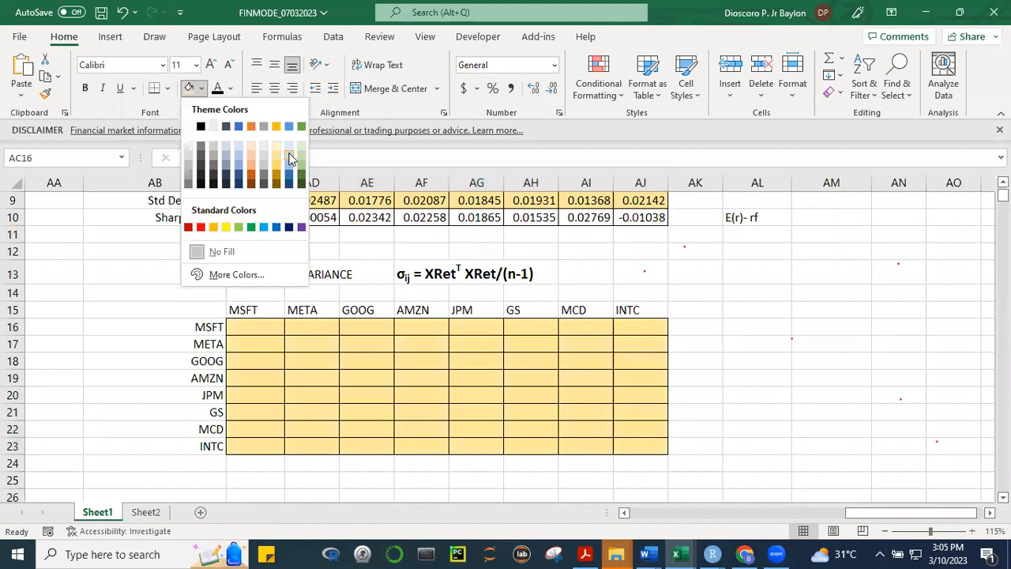
left_click(293, 148)
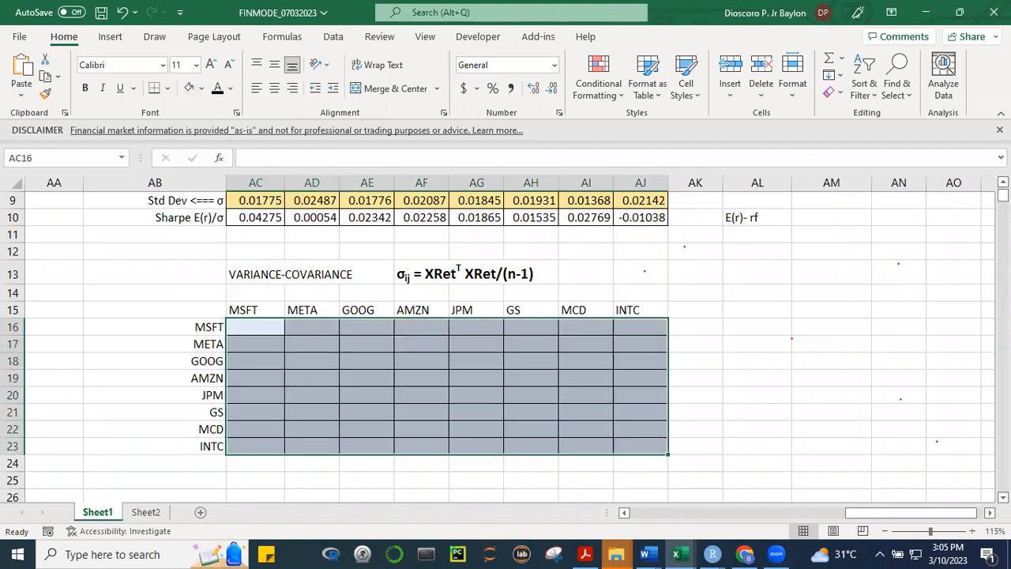
scroll(446, 408, "up", 2)
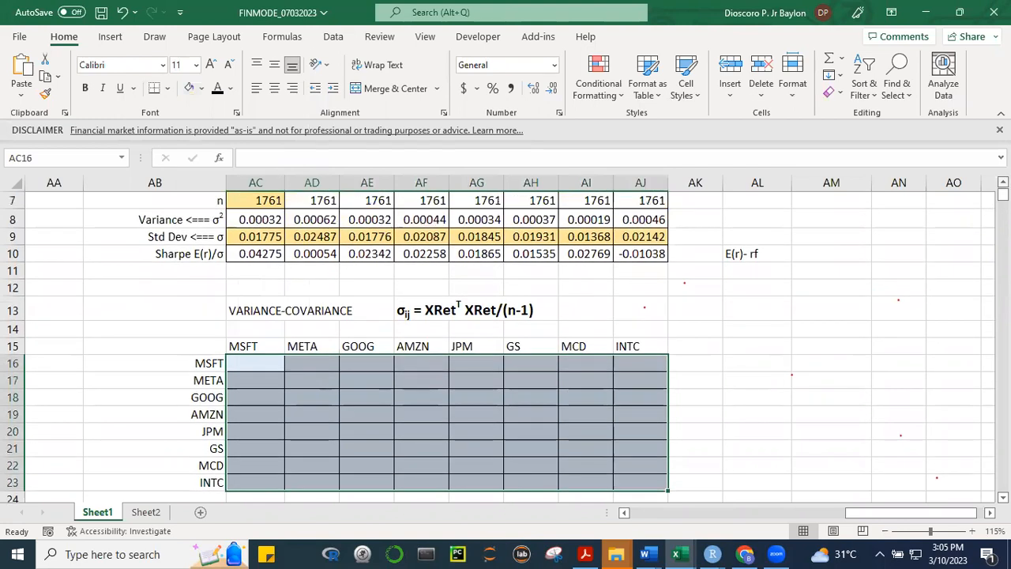
left_click(446, 408)
left_click_drag(260, 362, 628, 484)
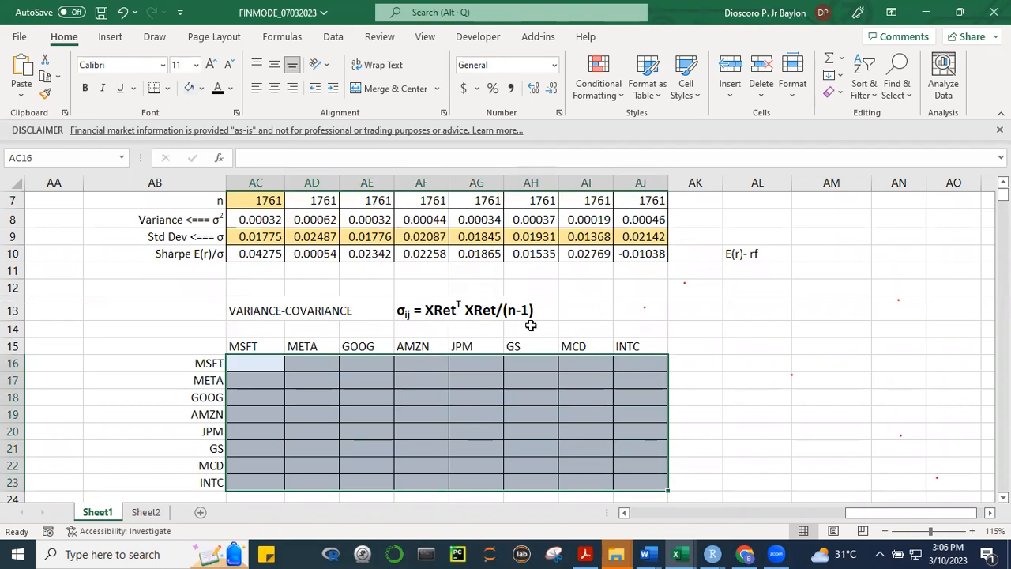
left_click(845, 364)
left_click_drag(260, 363, 629, 486)
type("=")
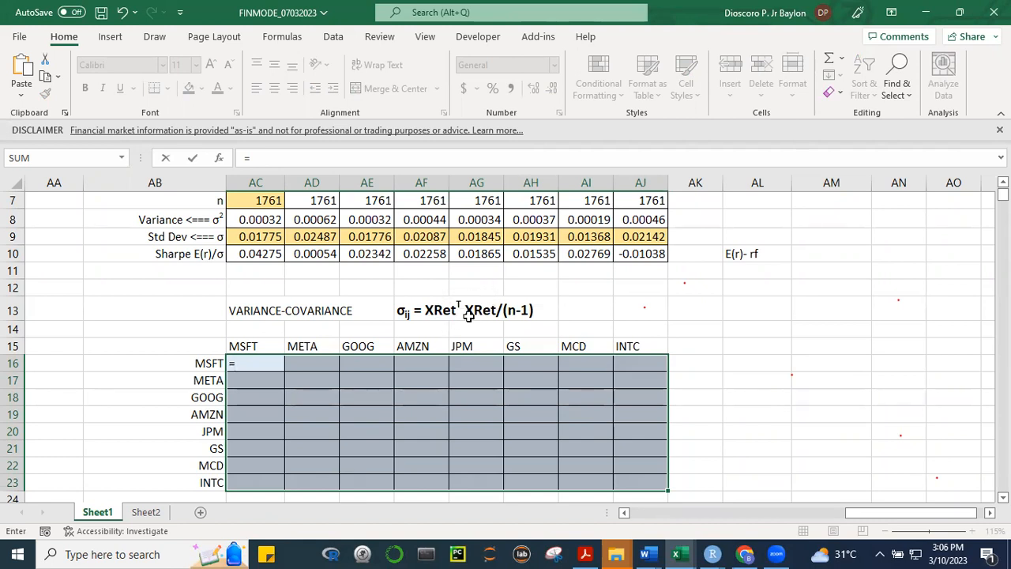
key("Escape")
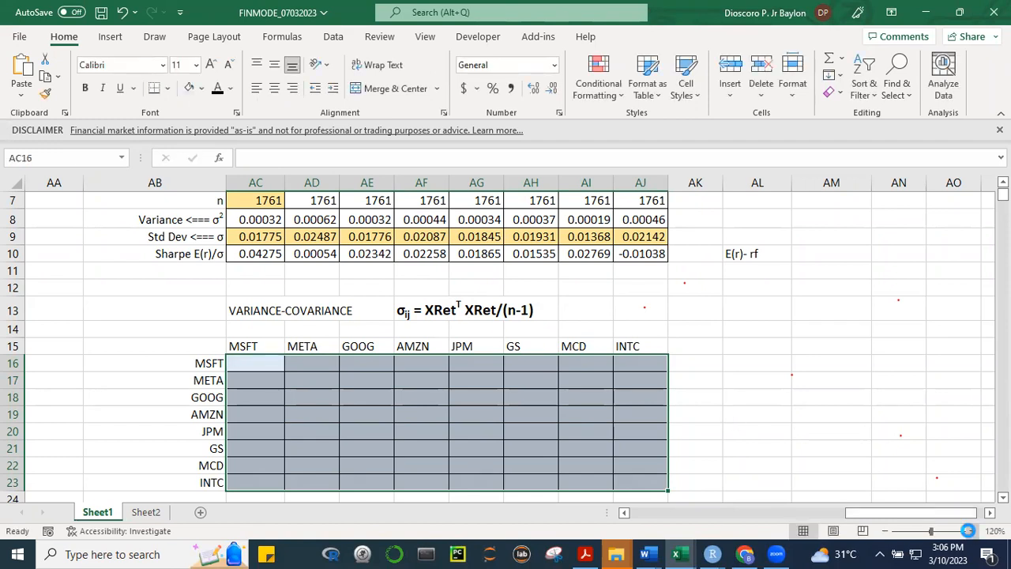
Start an MMULT array formula across the variance-covariance grid AC16:AJ23
left_click(970, 531)
left_click(971, 530)
left_click(970, 531)
left_click(970, 530)
left_click(971, 531)
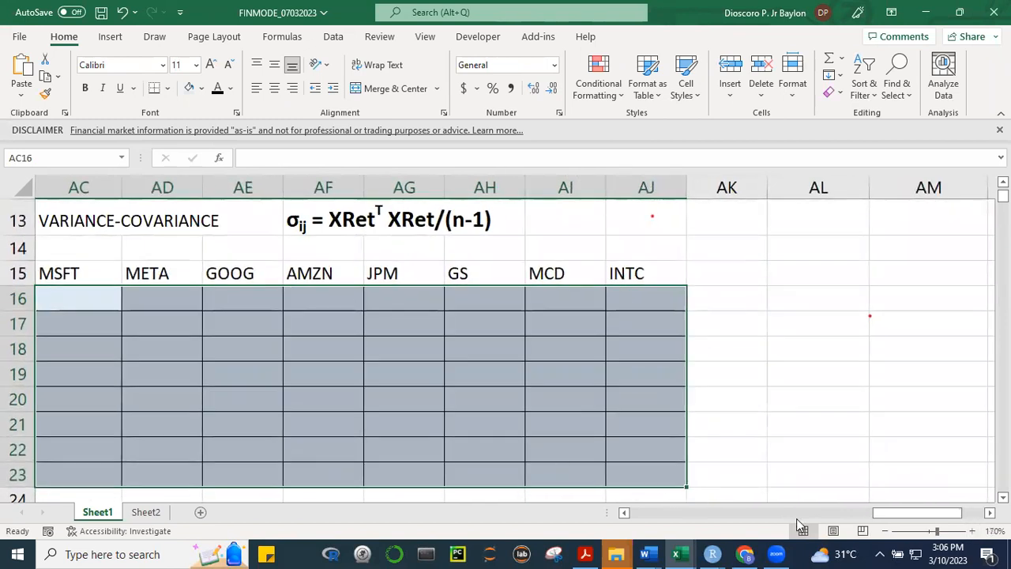
mouse_move(883, 514)
left_mouse_down()
mouse_move(852, 514)
mouse_move(879, 514)
left_mouse_up()
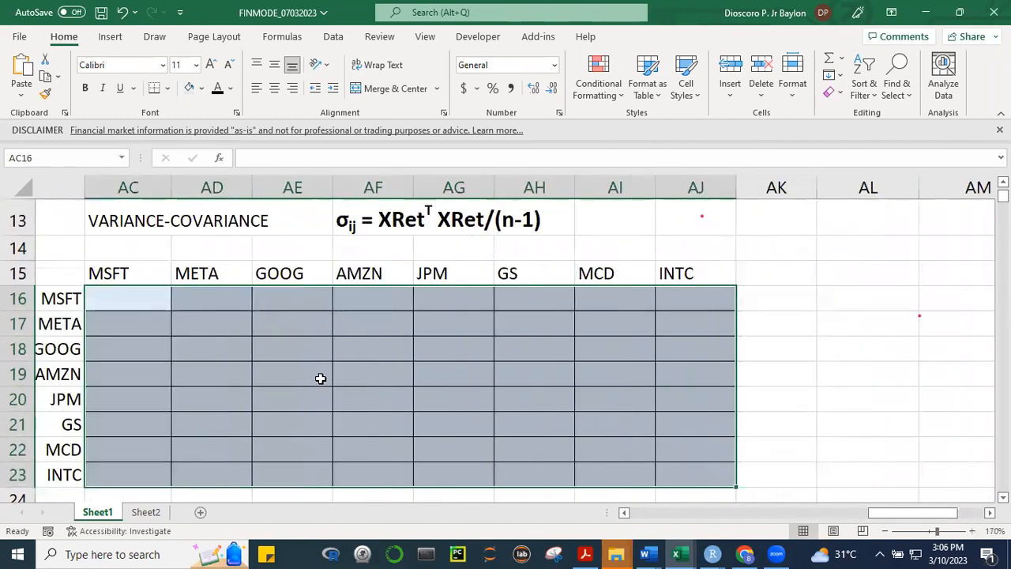
left_click_drag(140, 293, 702, 469)
type("=mmult")
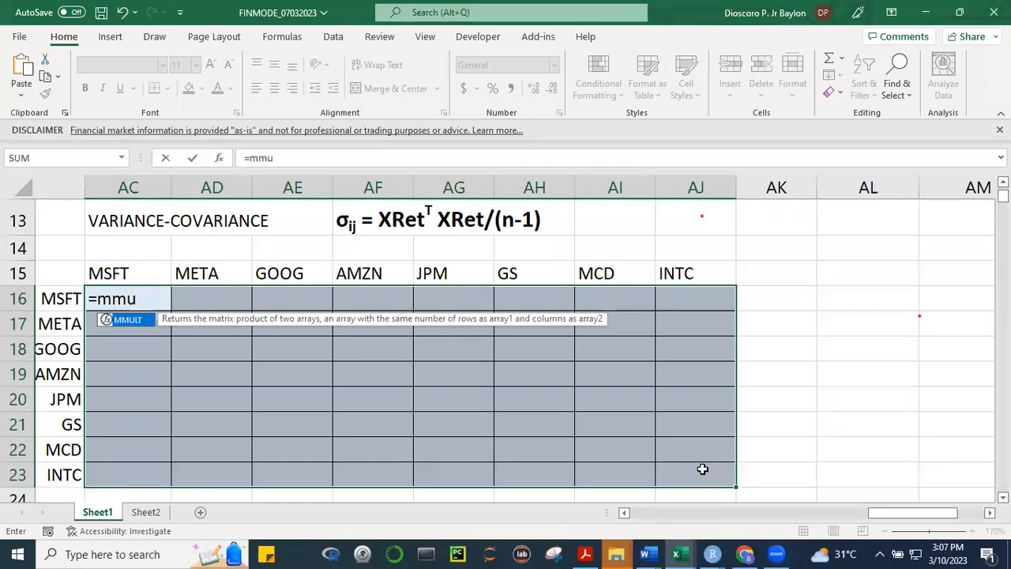
key("Tab")
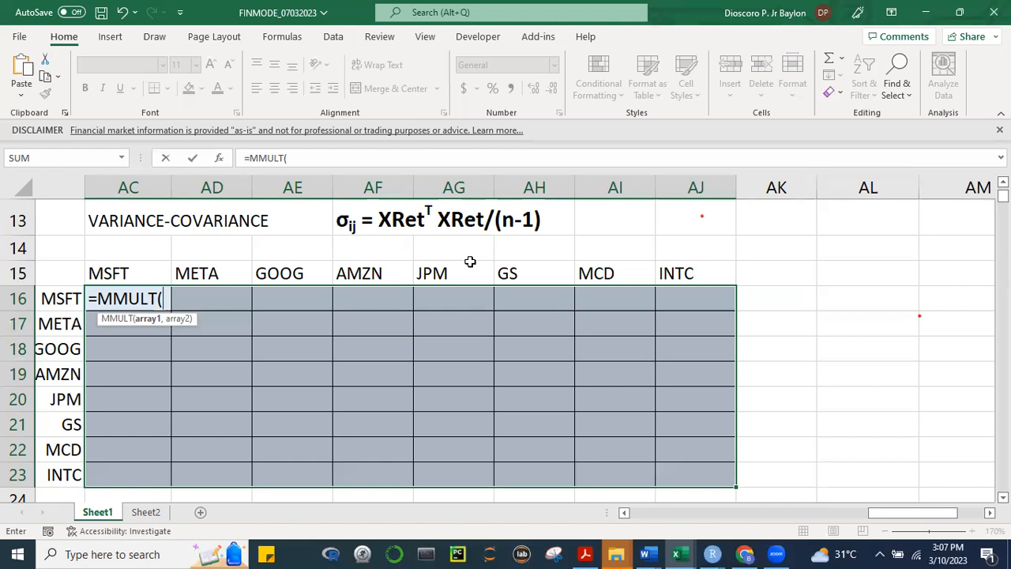
Open a TRANSPOSE function as the first array of MMULT
type("trans")
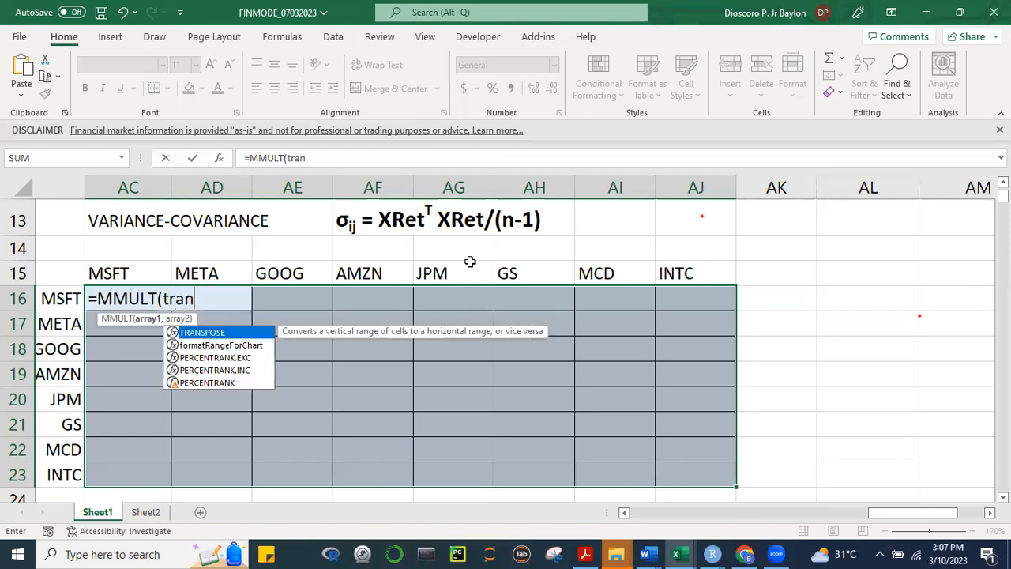
key("BackSpace")
key("BackSpace")
key("BackSpace")
key("BackSpace")
key("BackSpace")
type("R")
key("BackSpace")
type("T")
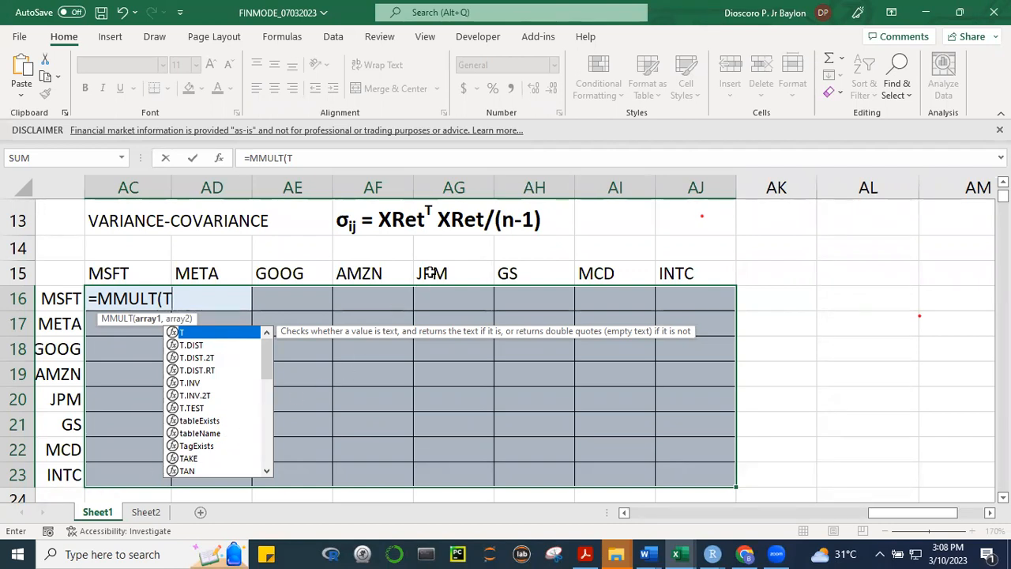
type("RANSPO")
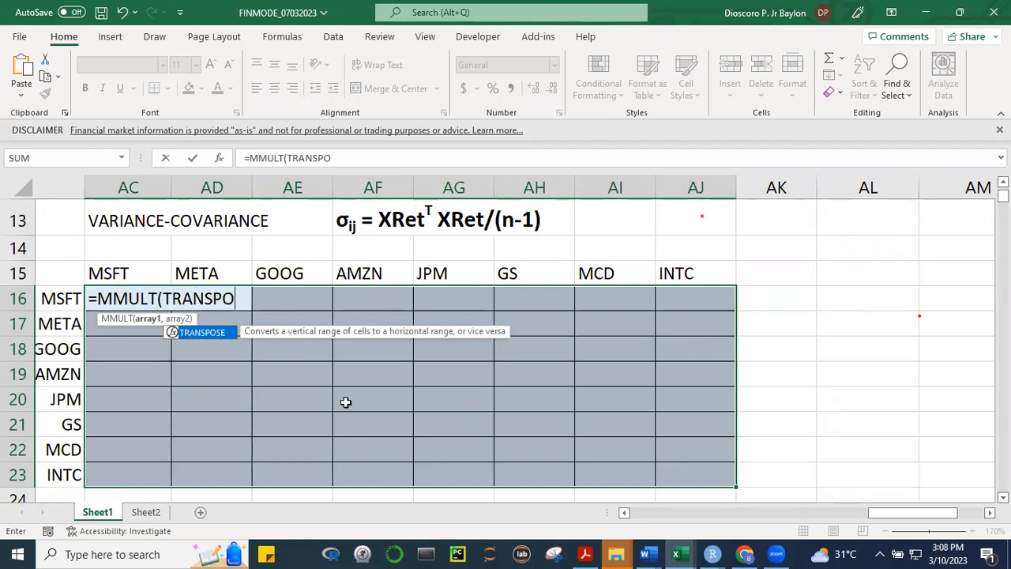
type("SE(")
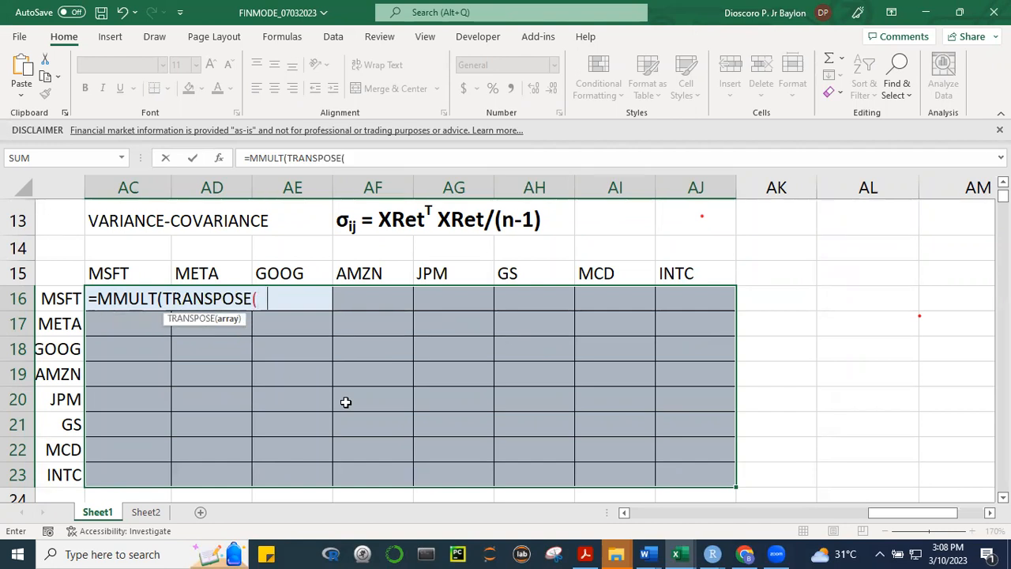
type("X")
Give TRANSPOSE the named range Xret as its array and close its parenthesis
key("Down")
key("Down")
key("Down")
key("Down")
key("Down")
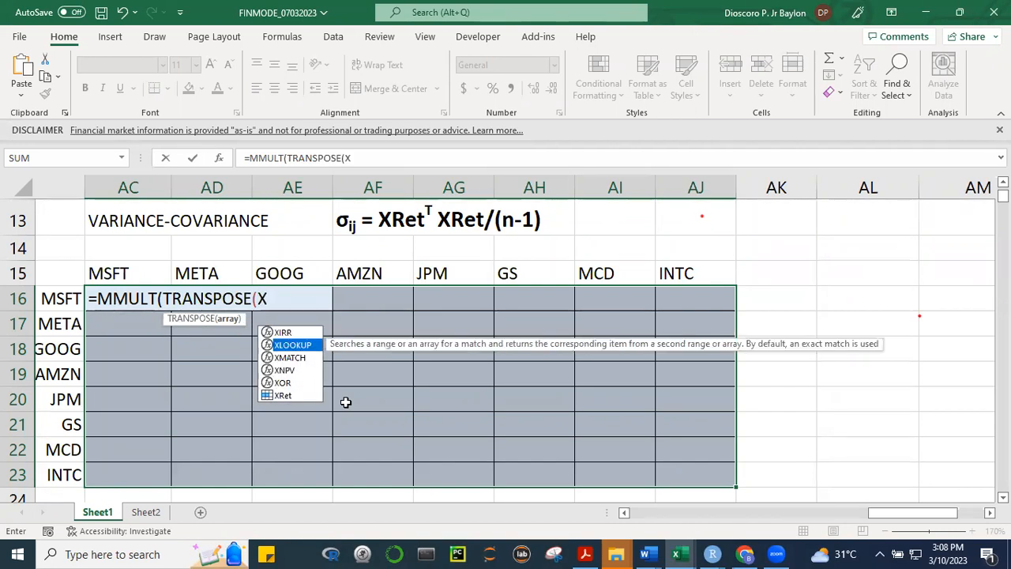
key("Tab")
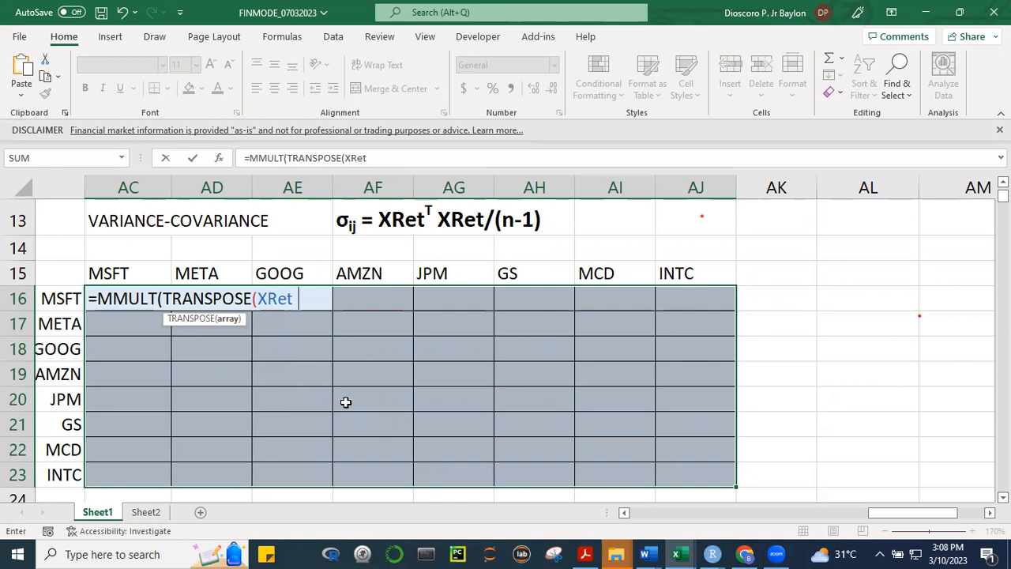
type(")")
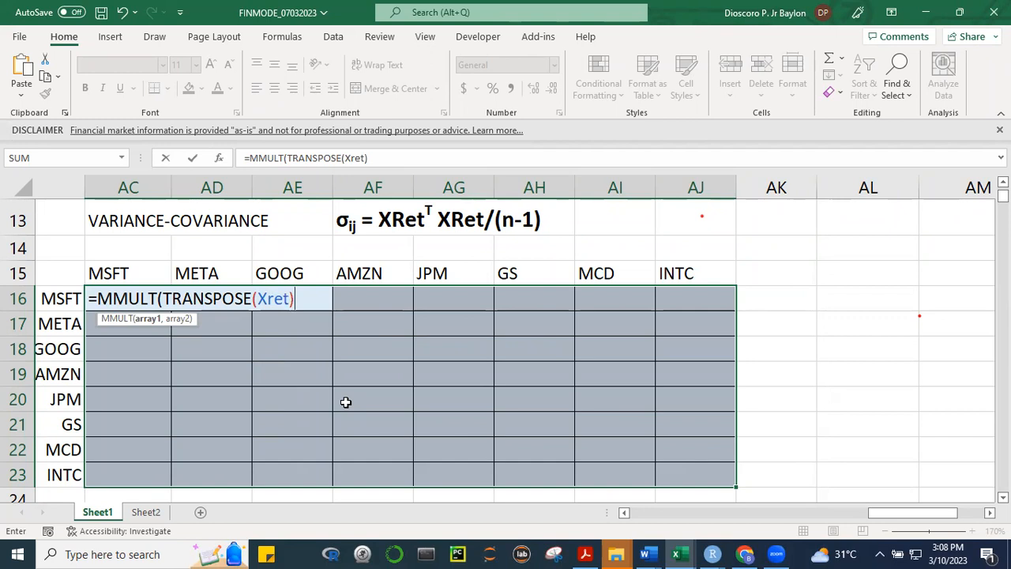
Add the named range Xret as the second array of MMULT and close the function
type(",")
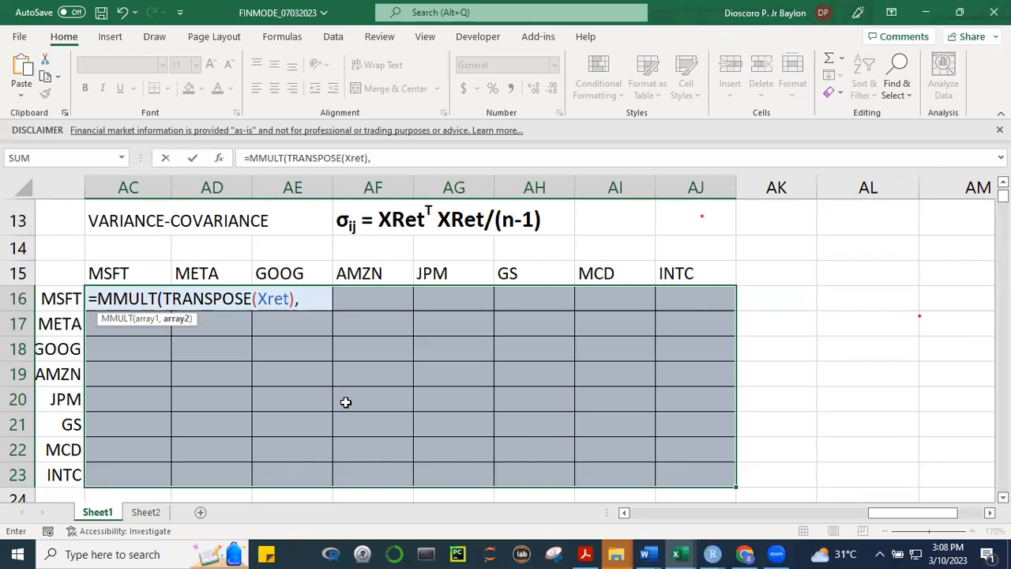
type("XR")
key("Tab")
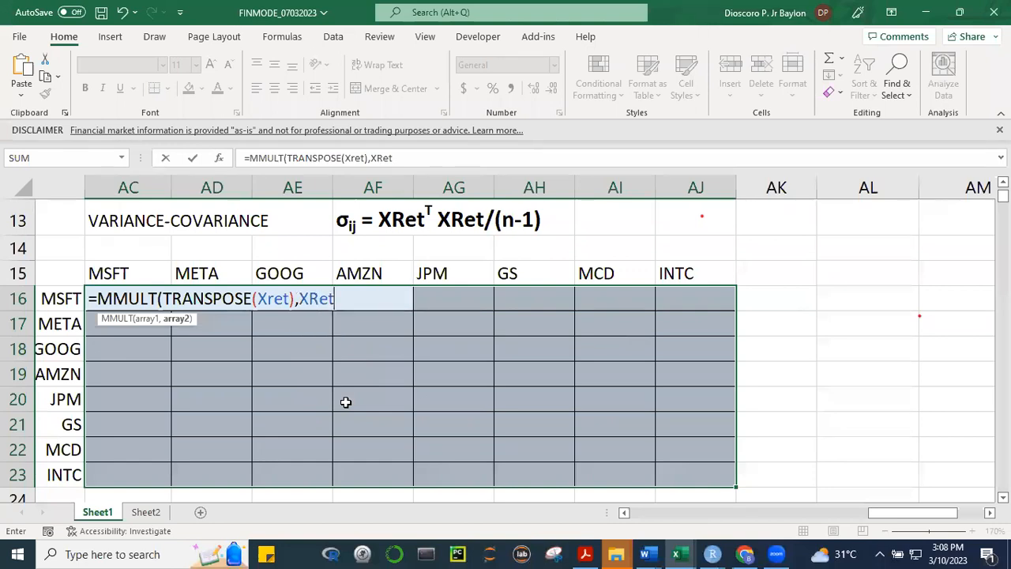
key("BackSpace")
key("BackSpace")
key("BackSpace")
type("ret)")
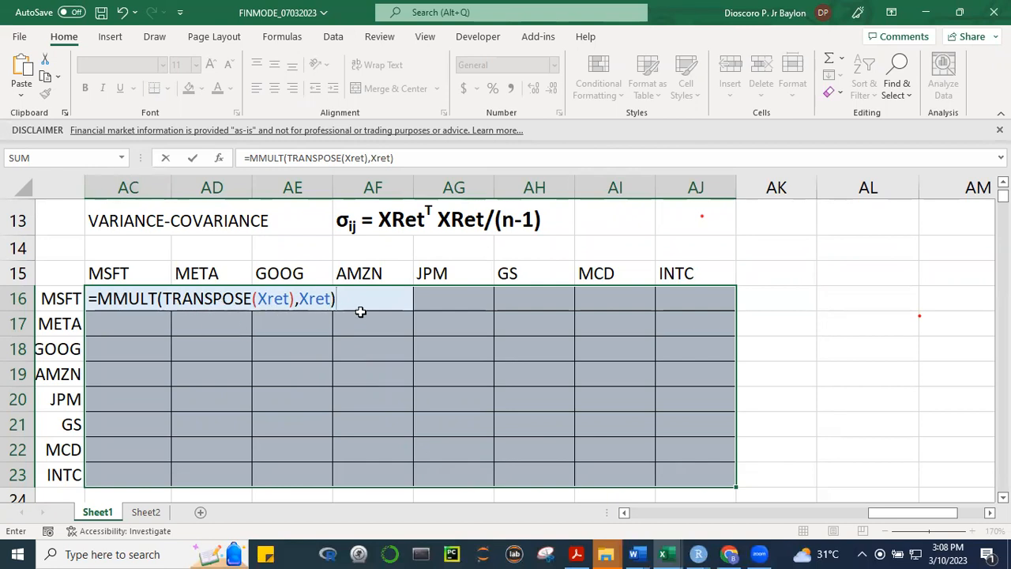
Divide the MMULT product by (n-1) using the named value n and enter it as an array formula across AC16:AJ23
type("/")
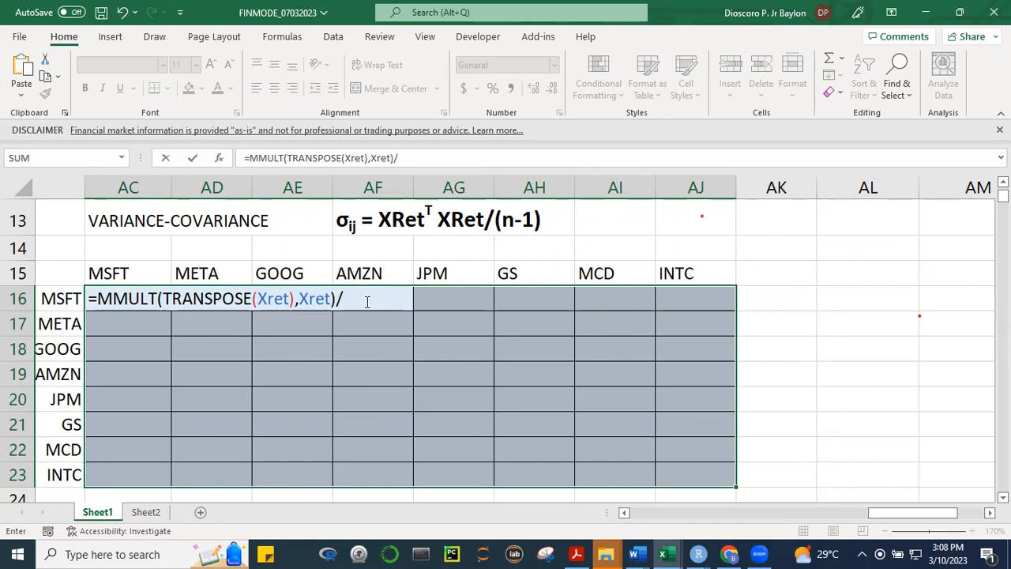
type("(")
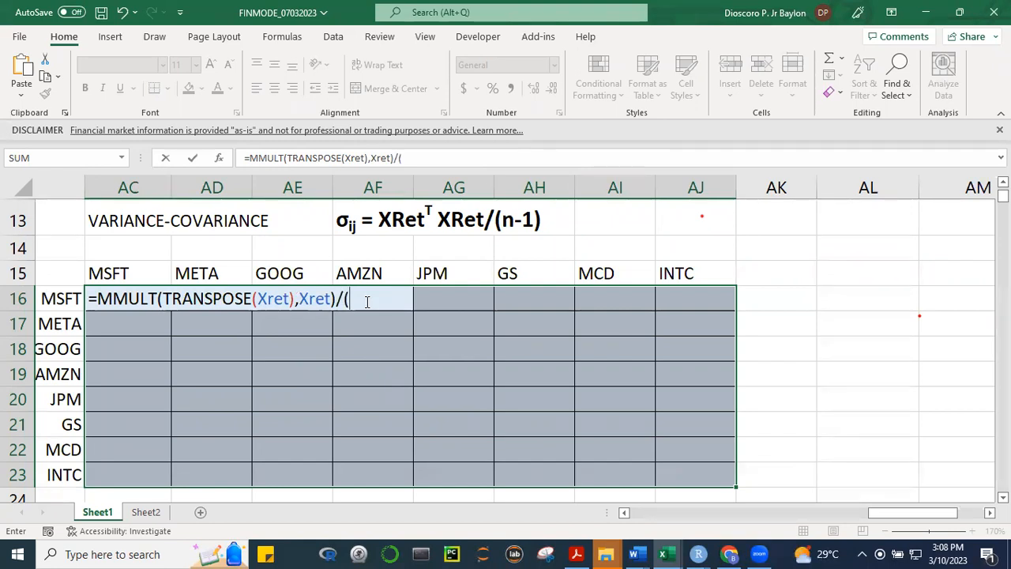
type("N")
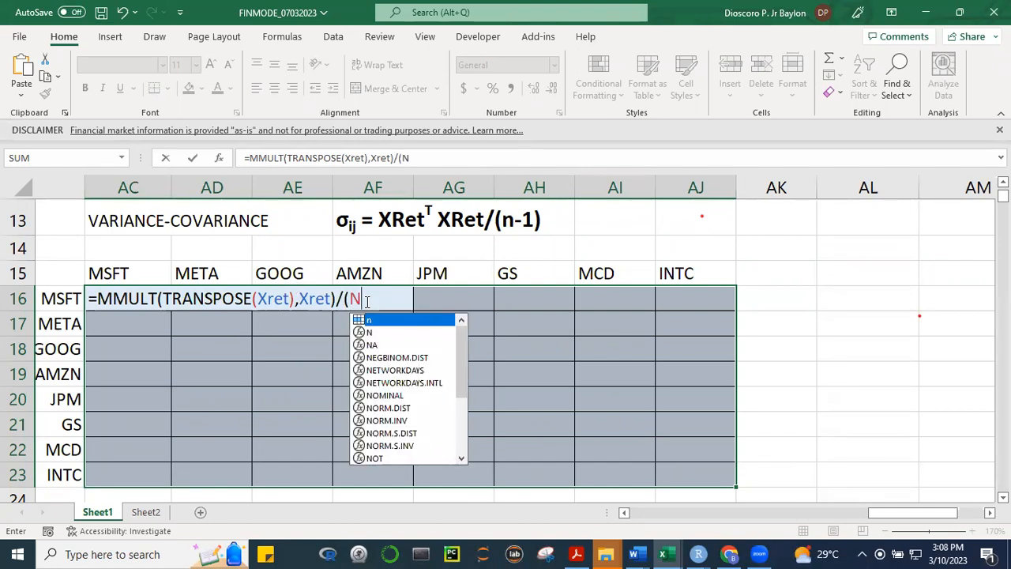
key("Tab")
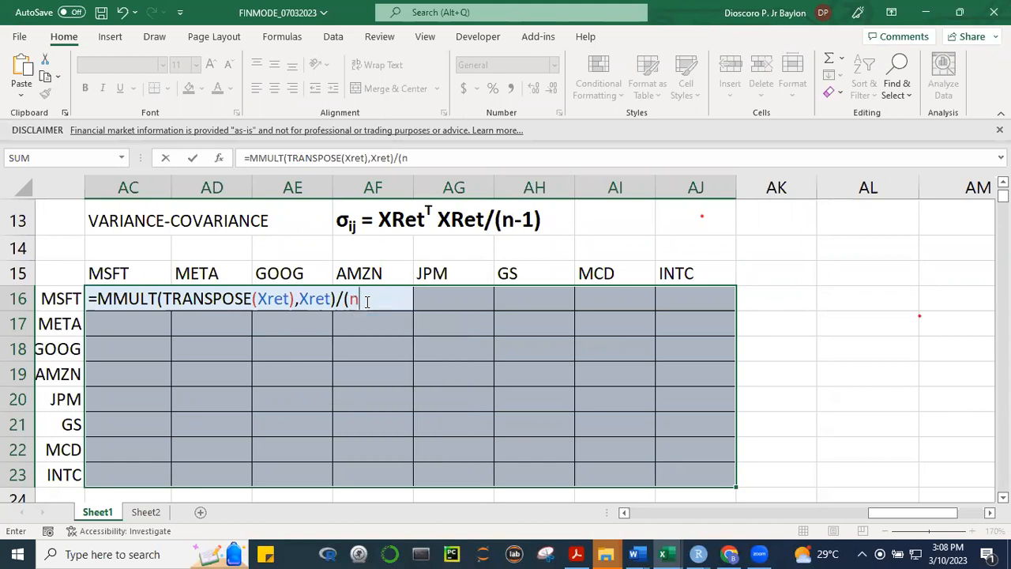
type("-1)")
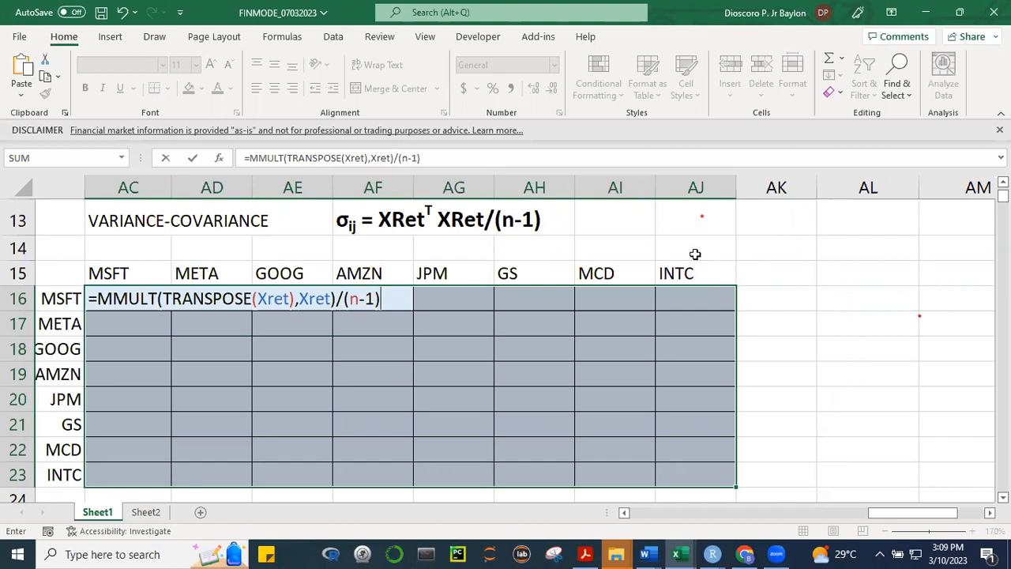
key("ctrl+shift+Return")
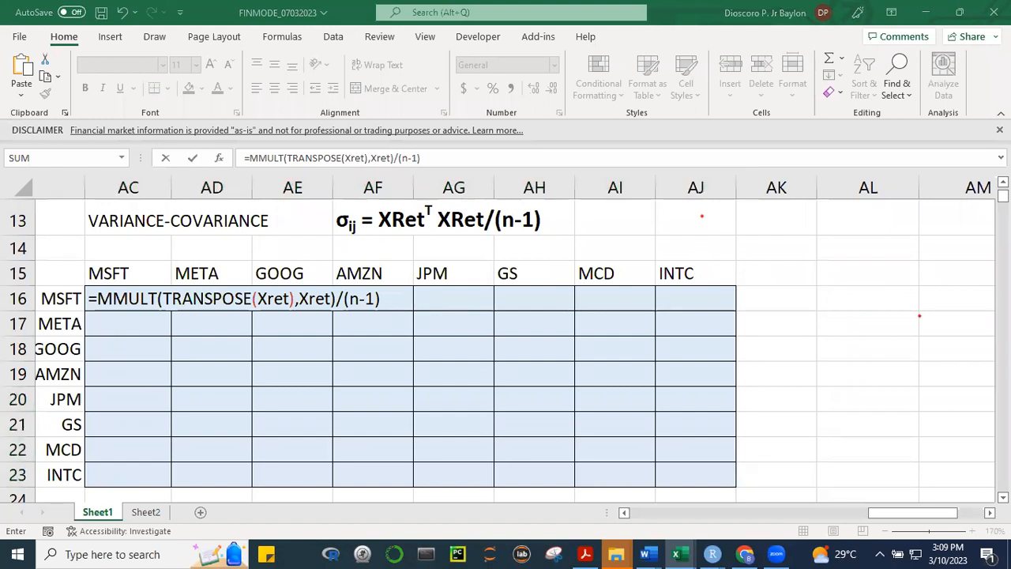
left_click(387, 300)
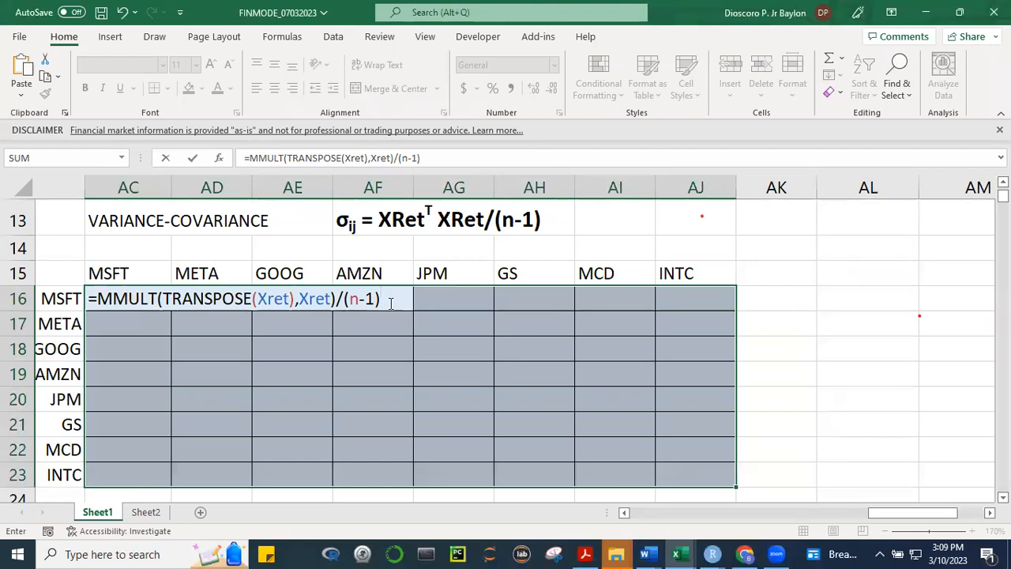
key("ctrl+shift+Return")
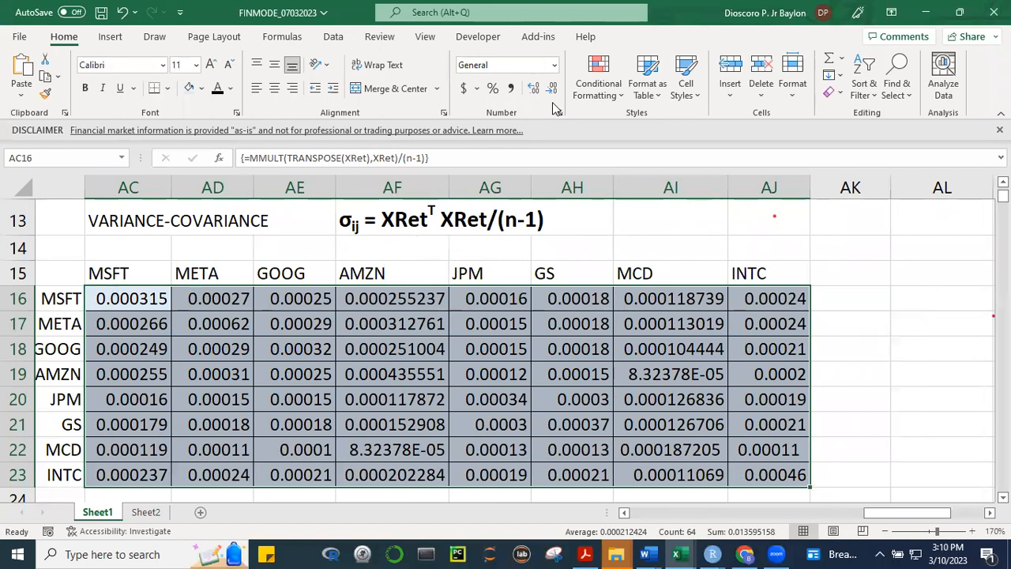
Format the variance-covariance matrix as percentages with four decimal places and centre its values
left_click(492, 88)
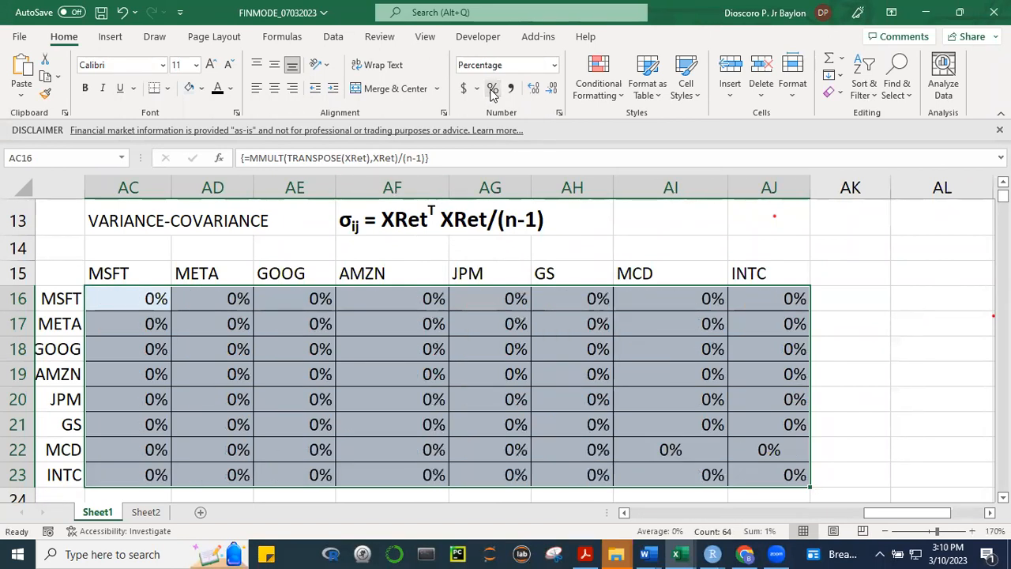
left_click(533, 90)
left_click(534, 90)
left_click(534, 90)
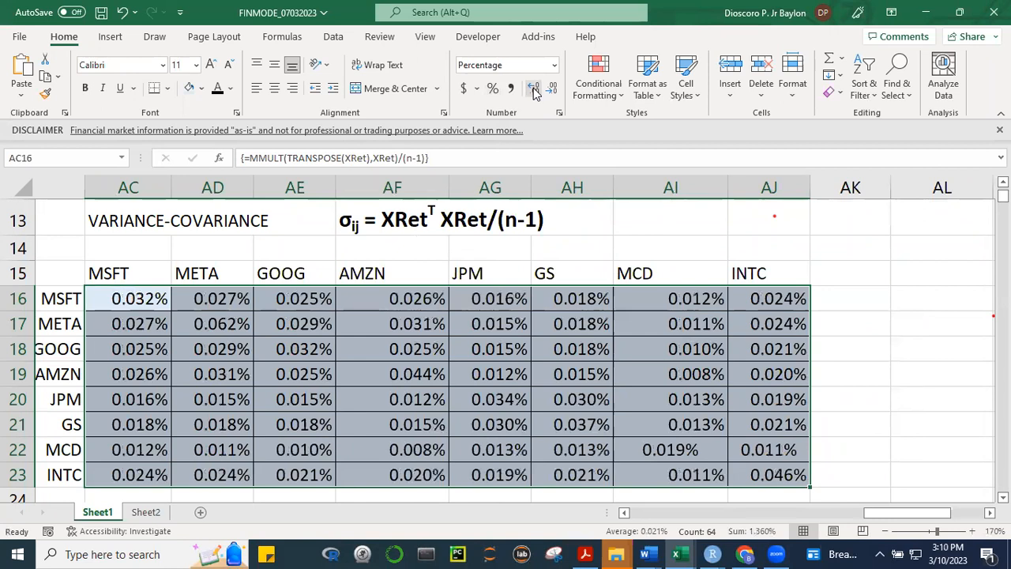
left_click(534, 90)
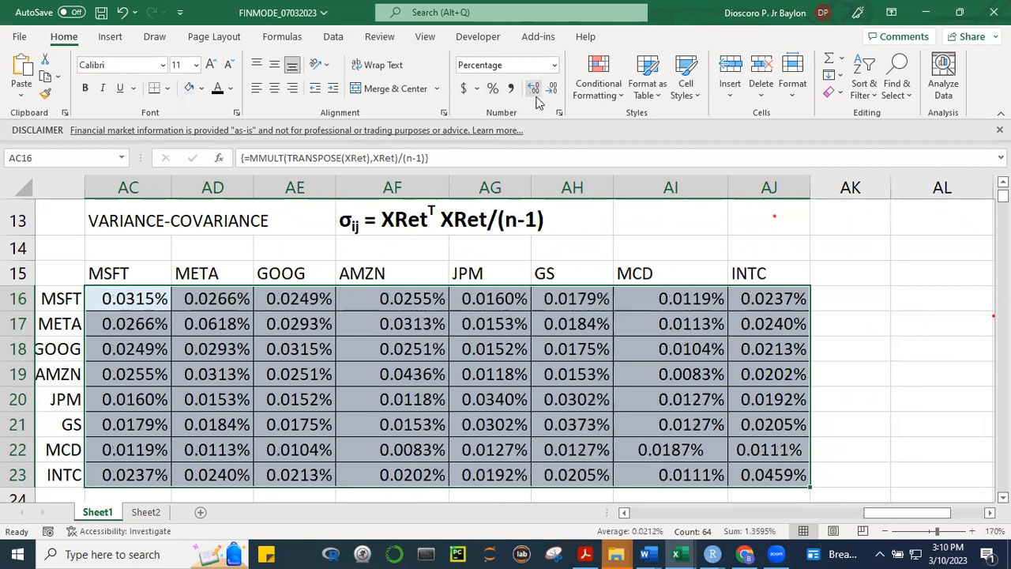
left_click(273, 90)
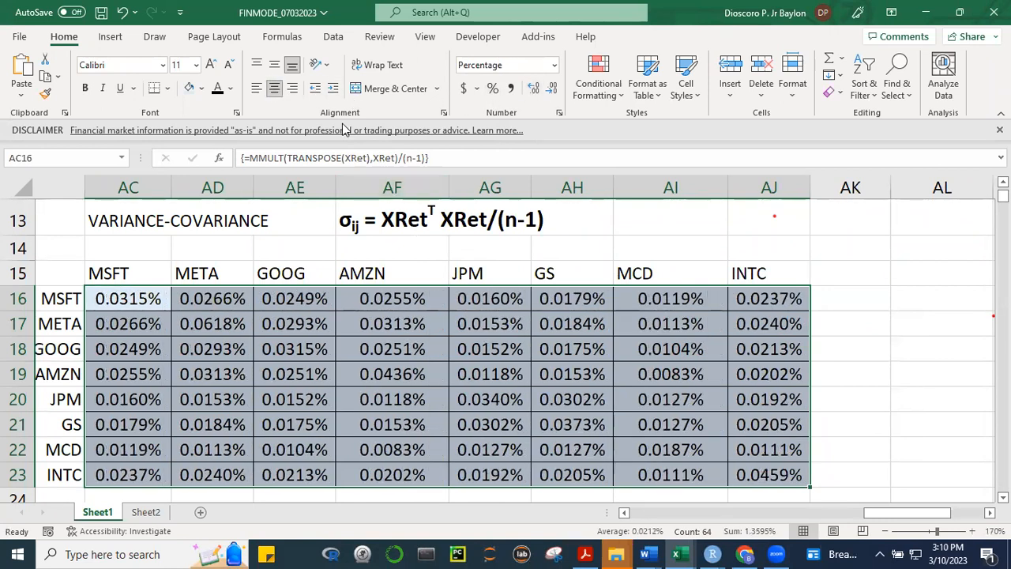
left_click(869, 345)
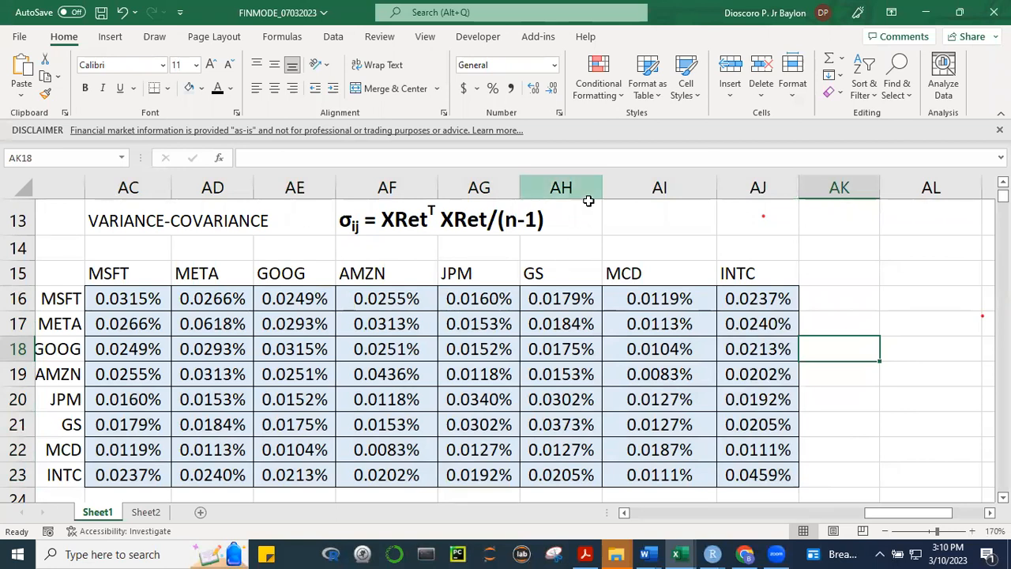
Narrow column AI slightly and widen column AB so the matrix's row labels fit
left_click_drag(716, 191, 701, 191)
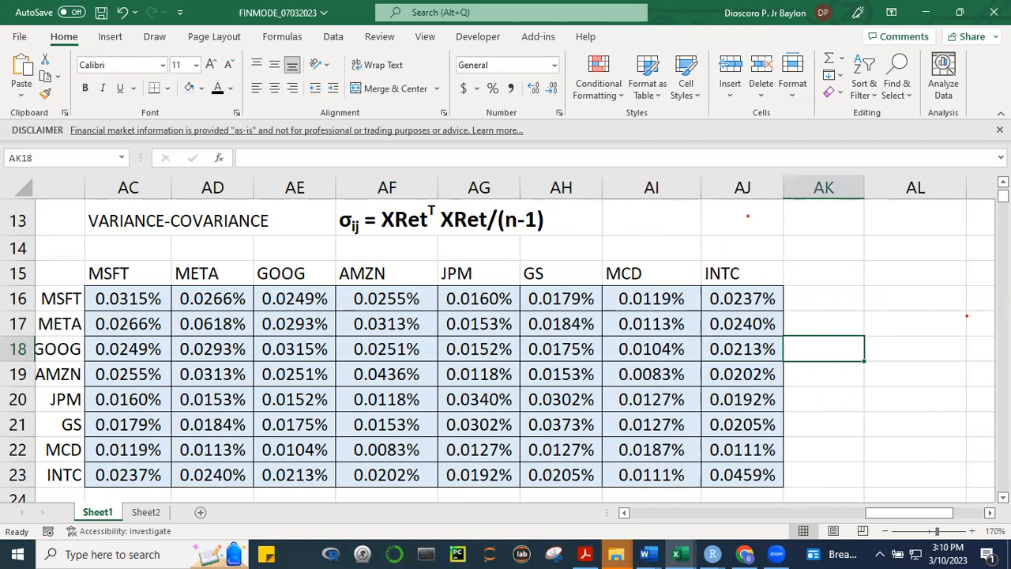
scroll(162, 361, "up", 2)
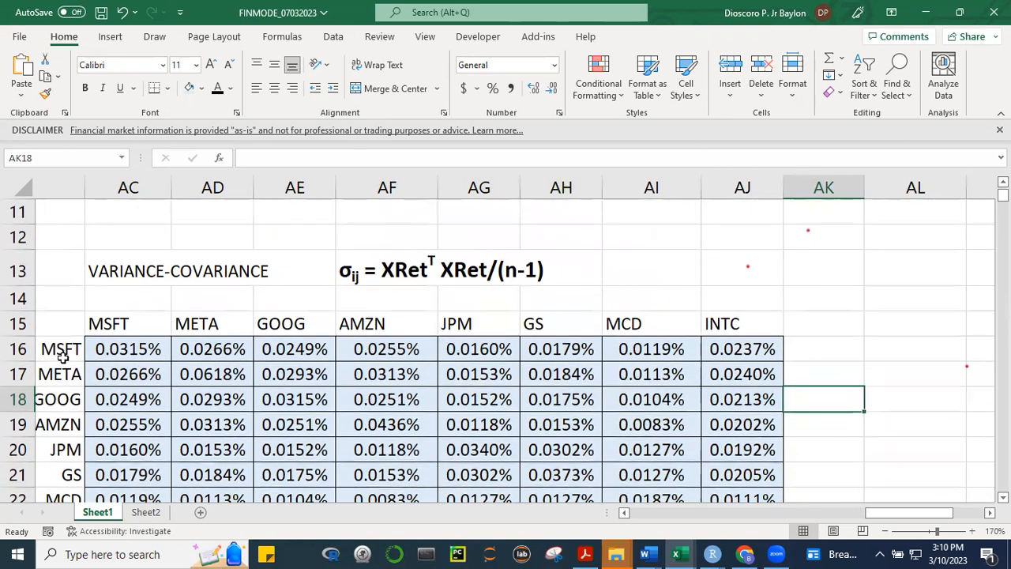
left_click_drag(85, 192, 113, 192)
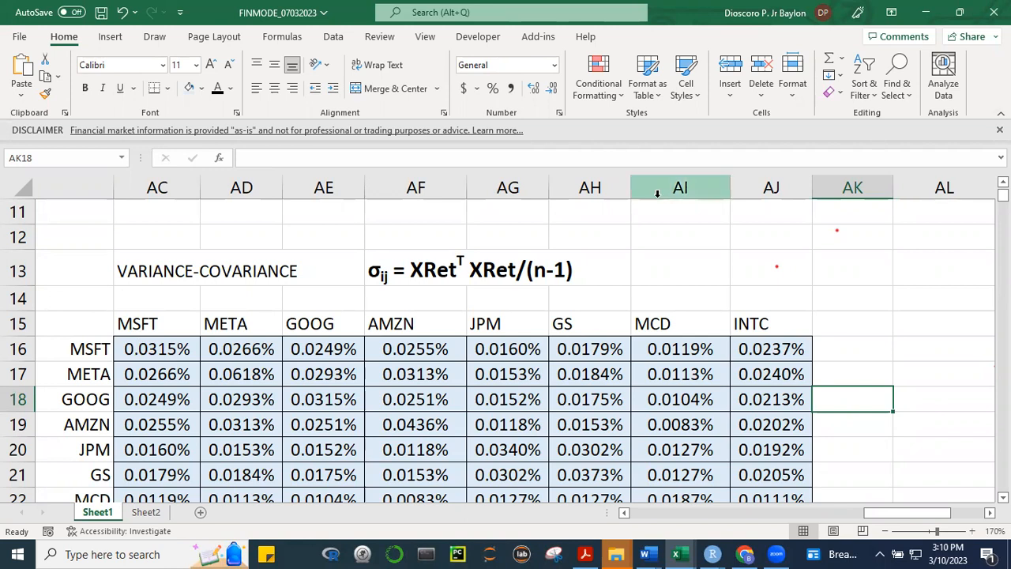
Circle the MSFT-MSFT entry in red ink and handwrite an underlined-subscript σ11 beside the variance-covariance formula
mouse_move(186, 336)
left_mouse_down()
mouse_move(118, 341)
mouse_move(174, 357)
mouse_move(168, 336)
left_mouse_up()
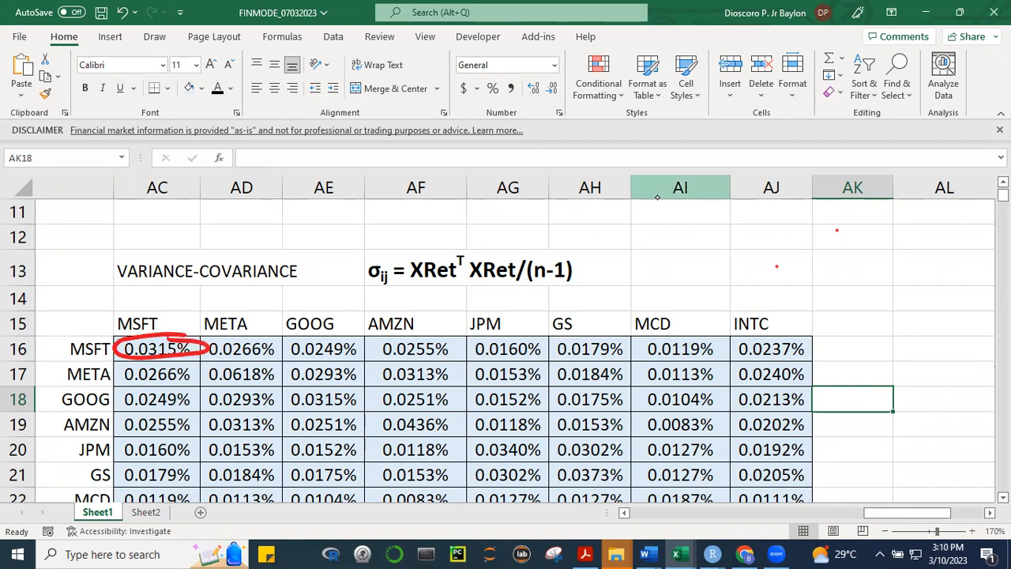
mouse_move(699, 241)
left_mouse_down()
mouse_move(731, 255)
mouse_move(676, 254)
mouse_move(735, 230)
left_mouse_up()
mouse_move(737, 270)
left_mouse_down()
mouse_move(747, 284)
mouse_move(768, 286)
left_mouse_up()
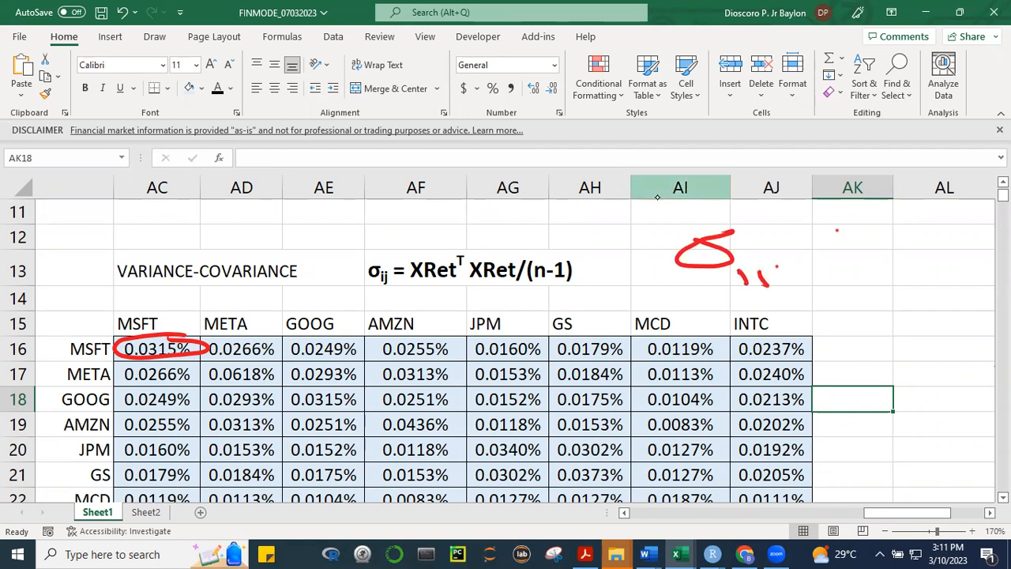
left_click_drag(740, 300, 767, 296)
Handwrite "= σ1²" in red ink after σ11 to equate it with the variance
left_click_drag(809, 254, 842, 253)
mouse_move(807, 269)
left_mouse_down()
mouse_move(902, 253)
mouse_move(906, 238)
left_mouse_up()
left_click_drag(908, 275, 914, 290)
left_click_drag(907, 231, 938, 239)
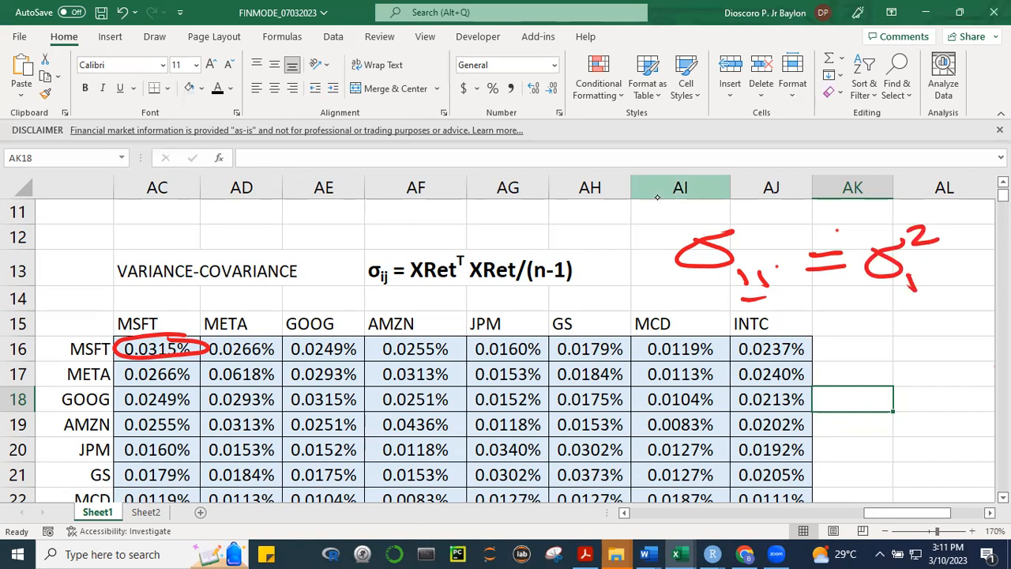
Emphasise and circle the subscript of σ1² in red ink, and handwrite σ12 beneath it
mouse_move(908, 276)
left_mouse_down()
mouse_move(914, 291)
mouse_move(903, 287)
left_mouse_up()
mouse_move(893, 278)
left_mouse_down()
mouse_move(933, 292)
mouse_move(915, 284)
left_mouse_up()
left_click_drag(758, 293, 770, 286)
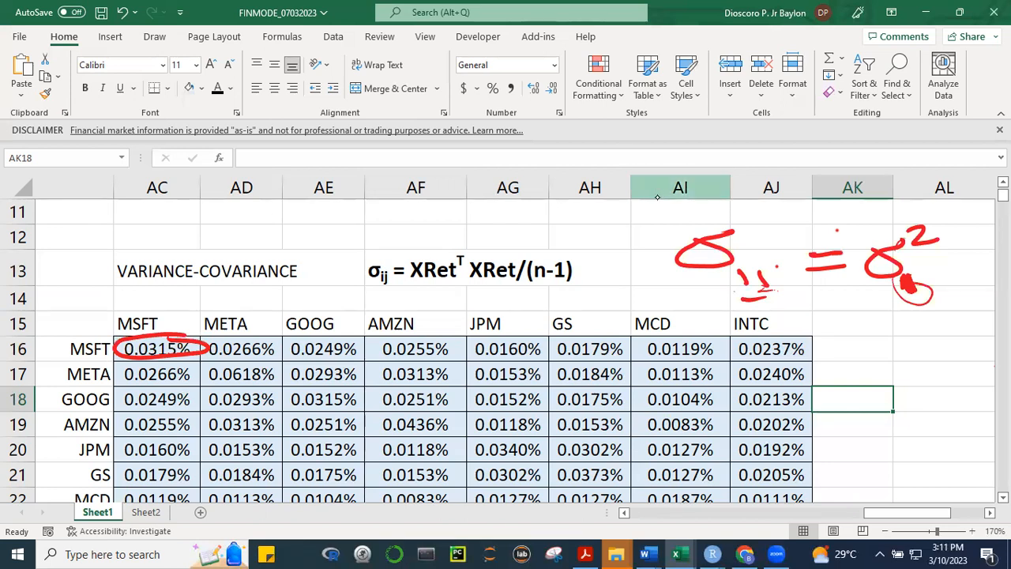
mouse_move(878, 324)
left_mouse_down()
mouse_move(895, 336)
mouse_move(904, 320)
mouse_move(917, 360)
mouse_move(932, 342)
mouse_move(942, 354)
left_mouse_up()
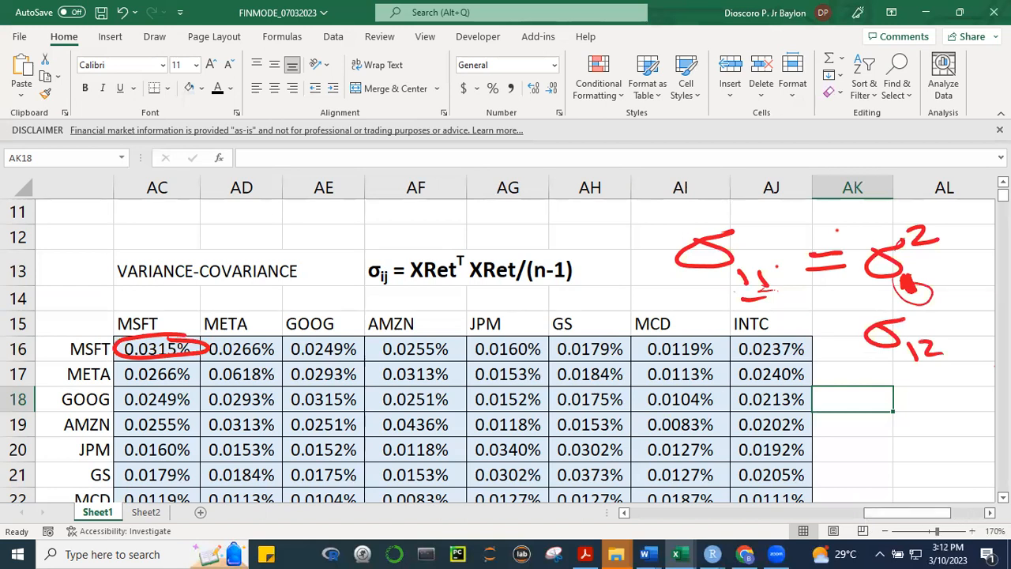
Handwrite the variance formula Σ(x − x̄)²/(n−1) in red ink in the empty cells beside the σ notes
scroll(974, 518, "right", 2)
scroll(513, 340, "right", 10)
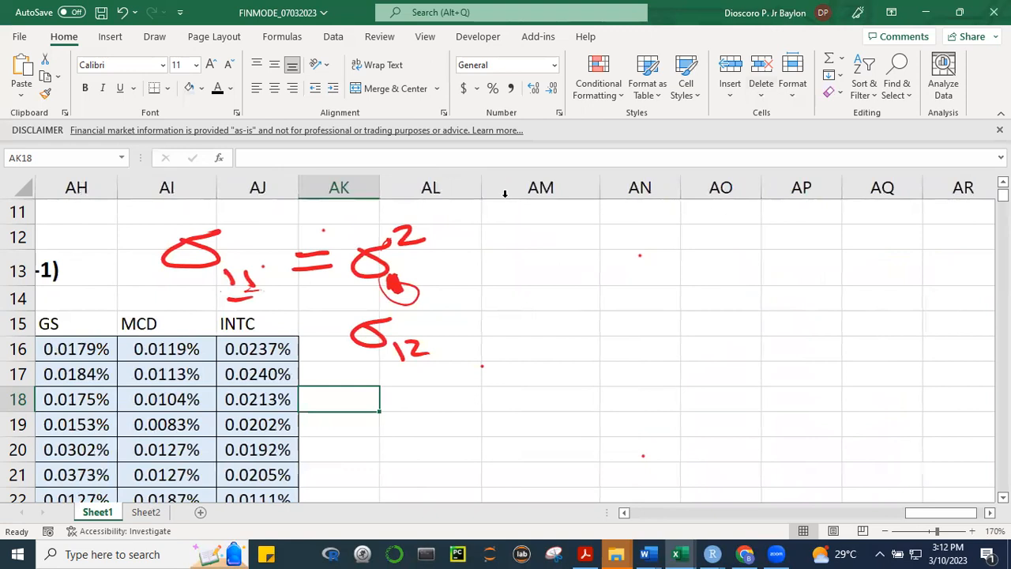
mouse_move(567, 243)
left_mouse_down()
mouse_move(575, 278)
mouse_move(604, 268)
mouse_move(598, 250)
mouse_move(649, 266)
left_mouse_up()
mouse_move(646, 246)
left_mouse_down()
mouse_move(634, 270)
mouse_move(651, 237)
mouse_move(671, 270)
left_mouse_up()
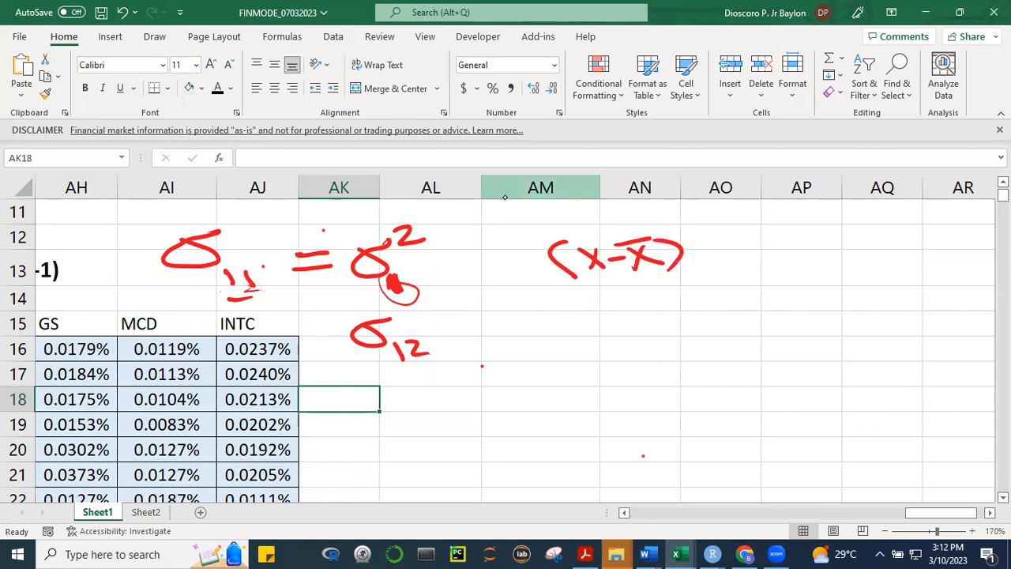
left_click_drag(506, 245, 550, 242)
left_click_drag(682, 220, 706, 227)
left_click_drag(549, 303, 730, 276)
mouse_move(622, 325)
left_mouse_down()
mouse_move(668, 312)
mouse_move(676, 329)
mouse_move(652, 338)
left_mouse_up()
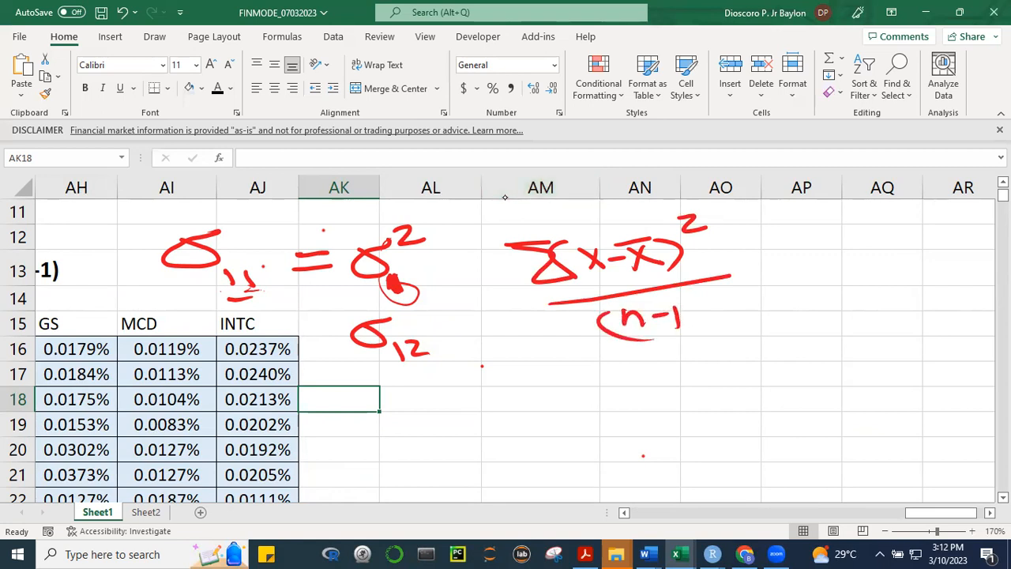
left_click_drag(695, 303, 700, 330)
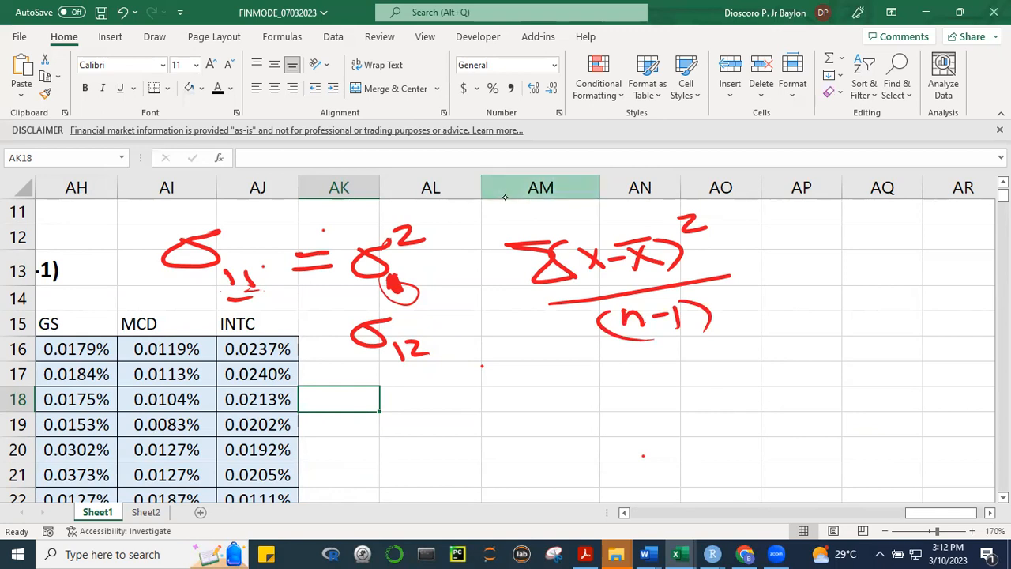
Handwrite the covariance formula Σ(x − x̄)(y − ȳ)/(n−1) in red ink below the variance formula
mouse_move(557, 360)
left_mouse_down()
mouse_move(601, 359)
mouse_move(601, 392)
left_mouse_up()
mouse_move(630, 361)
left_mouse_down()
mouse_move(627, 391)
mouse_move(667, 385)
mouse_move(646, 385)
left_mouse_up()
mouse_move(676, 371)
left_mouse_down()
mouse_move(713, 377)
mouse_move(701, 380)
left_mouse_up()
mouse_move(684, 361)
left_mouse_down()
mouse_move(736, 352)
mouse_move(728, 384)
left_mouse_up()
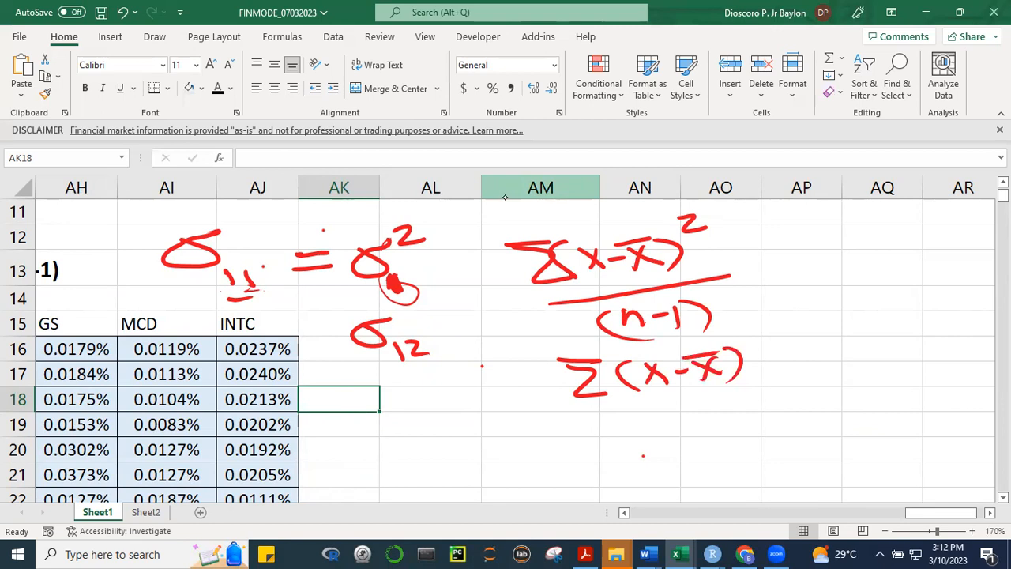
mouse_move(787, 336)
left_mouse_down()
mouse_move(784, 376)
mouse_move(834, 355)
mouse_move(835, 378)
mouse_move(882, 354)
left_mouse_up()
mouse_move(891, 341)
left_mouse_down()
mouse_move(895, 353)
mouse_move(891, 338)
left_mouse_up()
mouse_move(896, 341)
left_mouse_down()
mouse_move(896, 369)
mouse_move(914, 376)
left_mouse_up()
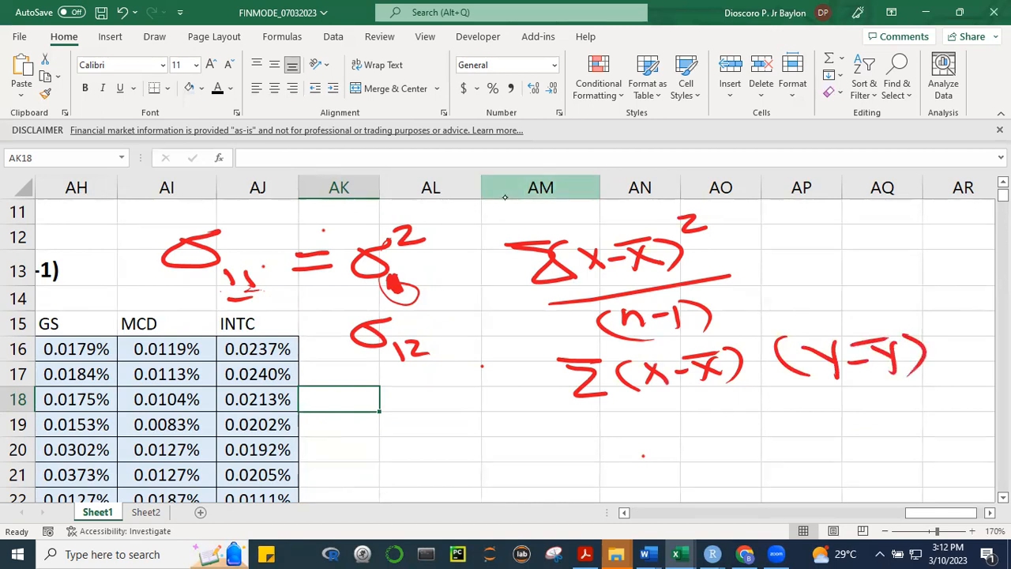
left_click_drag(606, 427, 932, 384)
left_click_drag(764, 431, 796, 442)
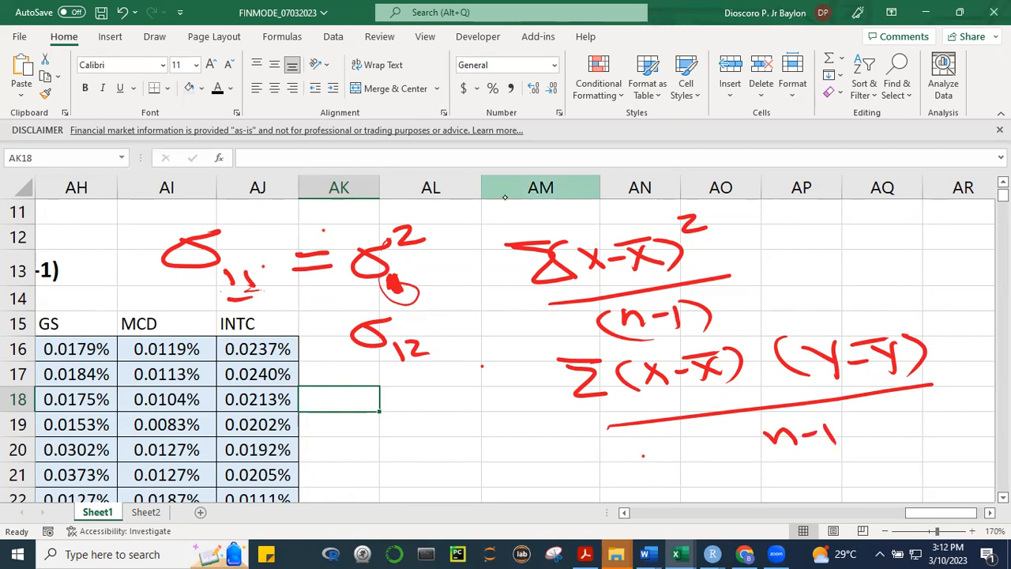
Label the handwritten variance formula "σ1² =" and write the standard deviation as σ1 = √σ1² in red ink beside it
mouse_move(494, 294)
left_mouse_down()
mouse_move(464, 299)
mouse_move(507, 313)
mouse_move(505, 288)
mouse_move(536, 295)
left_mouse_up()
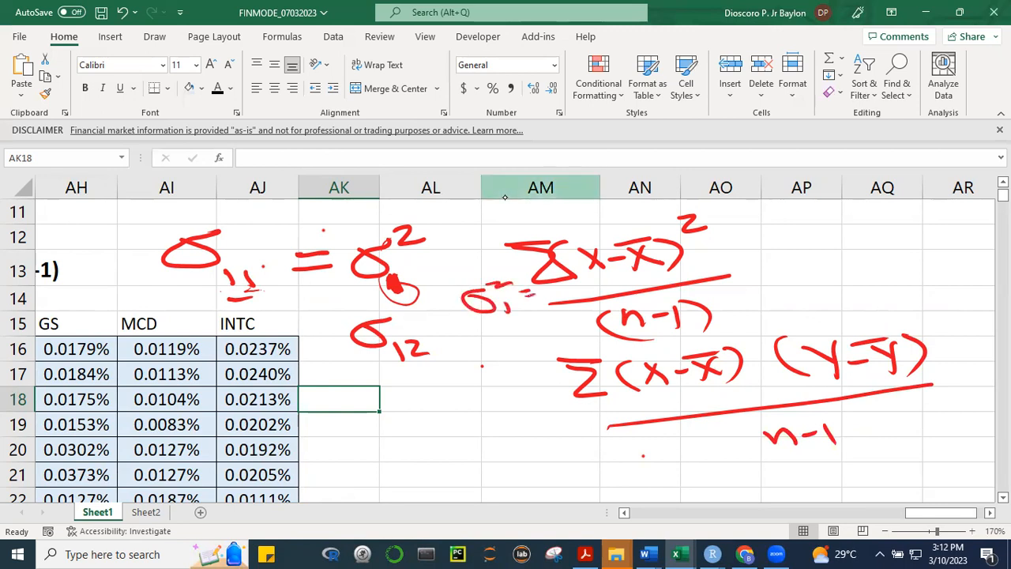
mouse_move(810, 235)
left_mouse_down()
mouse_move(813, 259)
mouse_move(834, 232)
mouse_move(835, 267)
mouse_move(859, 251)
mouse_move(886, 268)
mouse_move(976, 214)
left_mouse_up()
mouse_move(926, 241)
left_mouse_down()
mouse_move(917, 244)
mouse_move(938, 237)
left_mouse_up()
left_click_drag(946, 251, 948, 262)
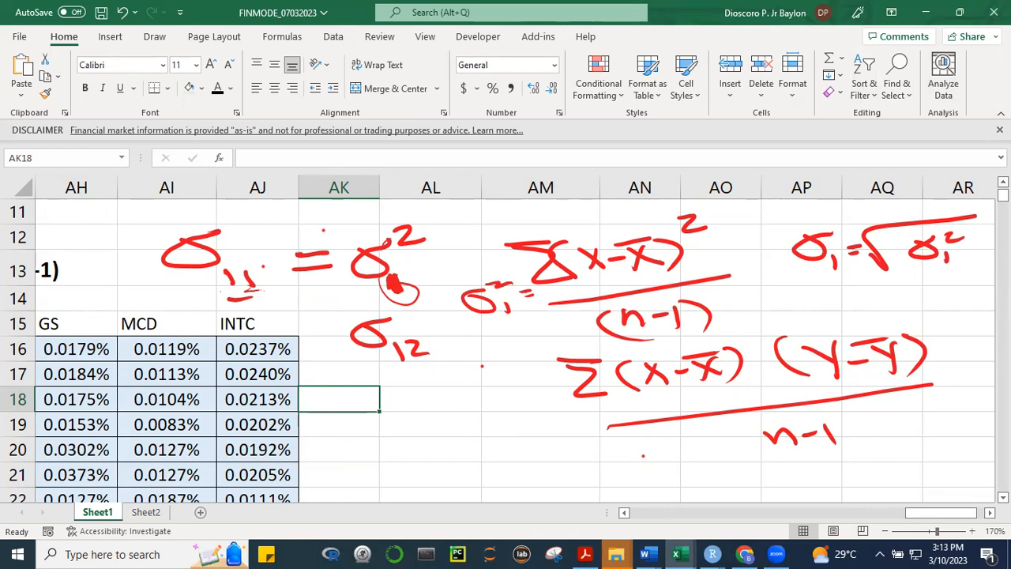
Format the eight stocks' variance, standard deviation and Sharpe rows (AC8:AJ10) as centred percentages with four decimals
scroll(783, 444, "up", 3)
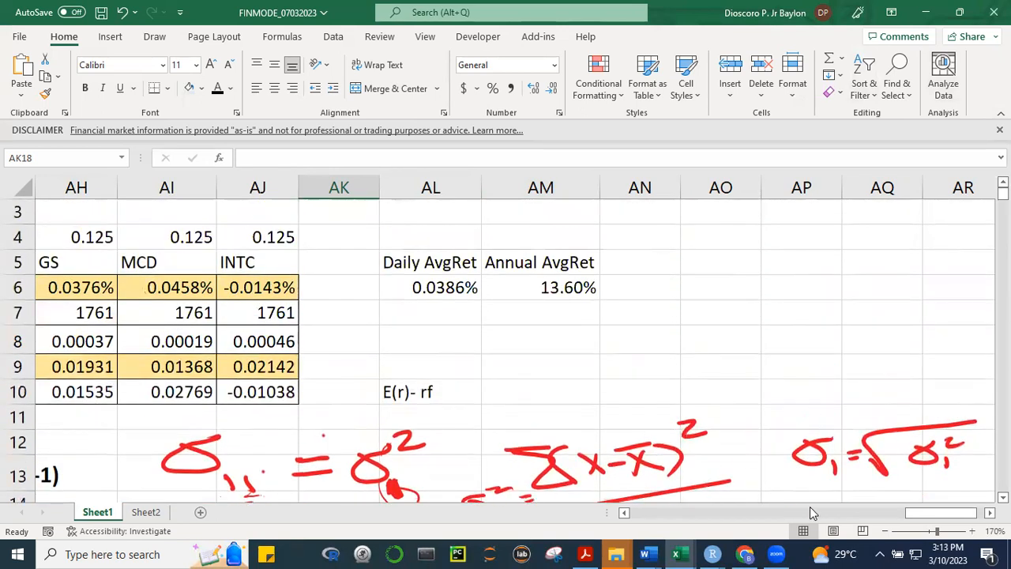
left_click_drag(930, 513, 865, 515)
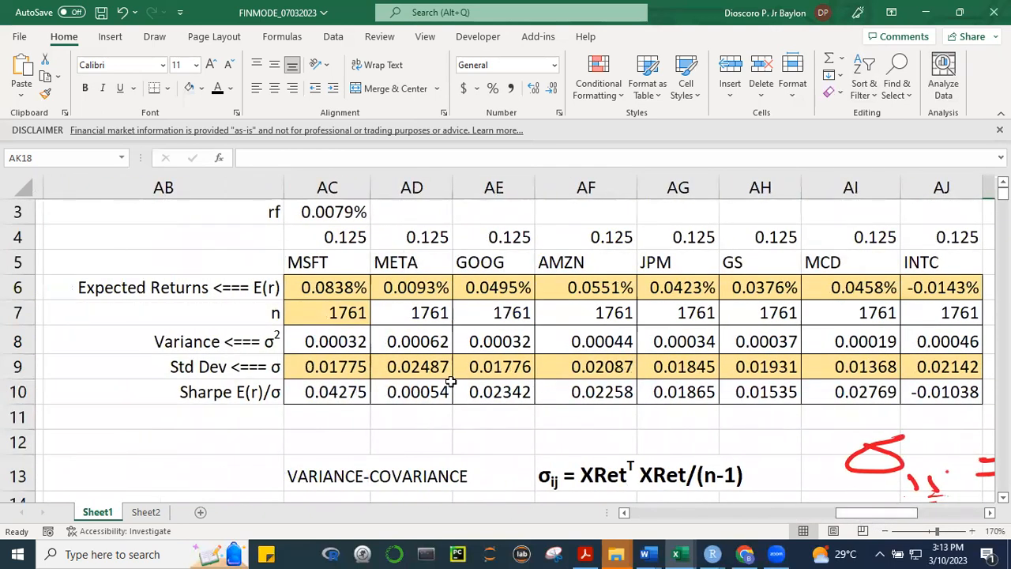
left_click(320, 335)
left_click(380, 419)
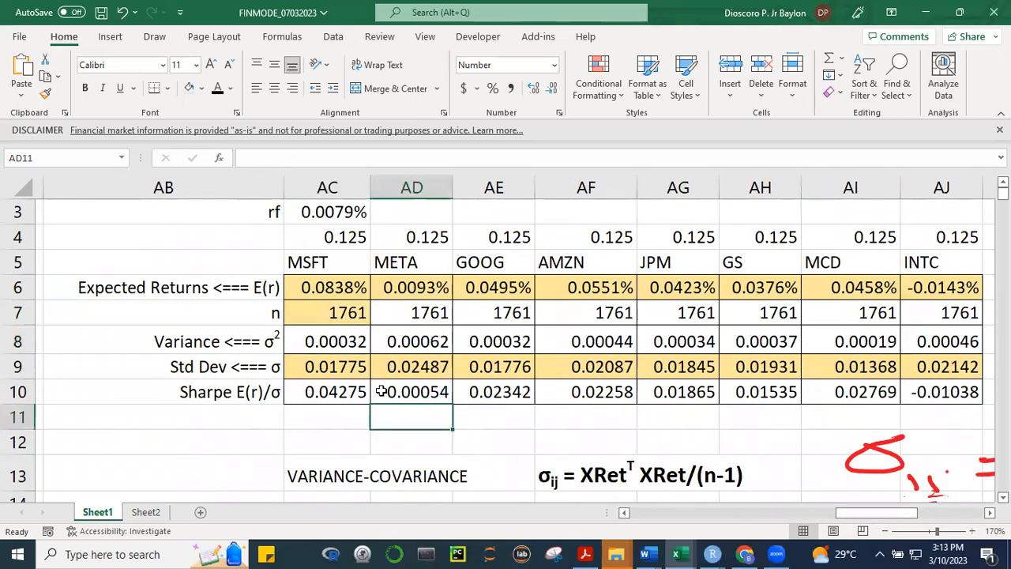
left_click_drag(365, 344, 929, 393)
key("ctrl+shift+5")
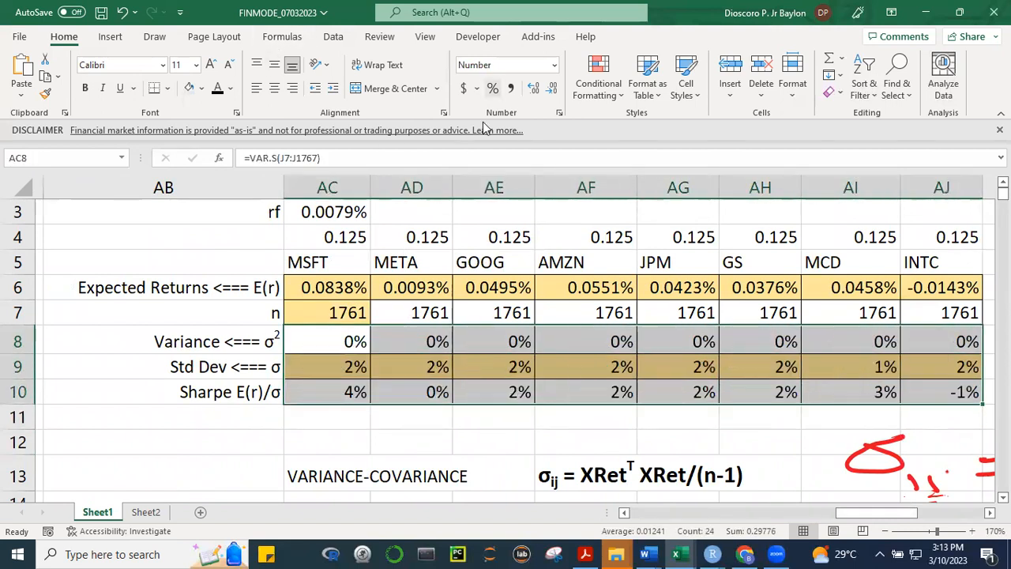
left_click(534, 89)
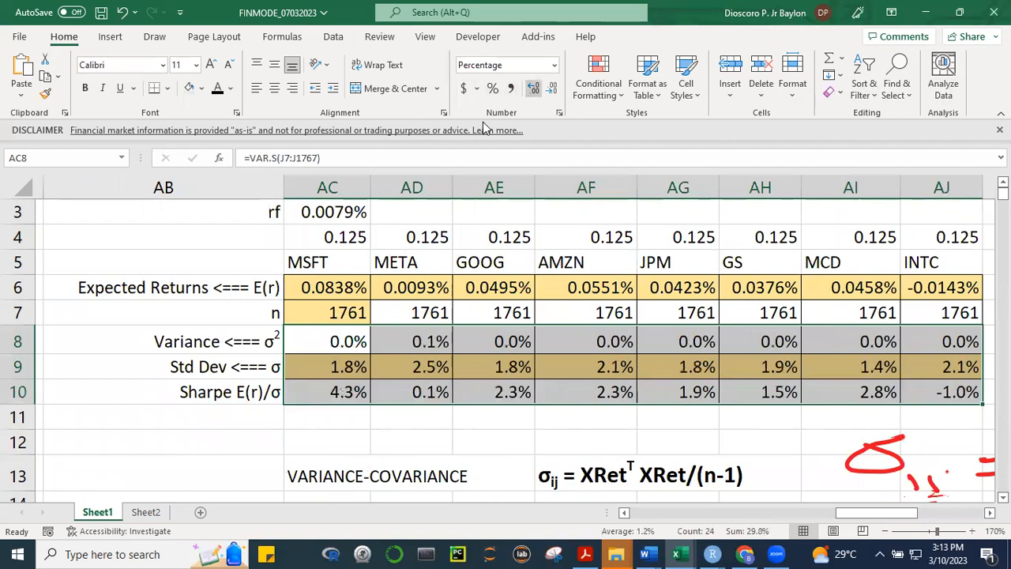
left_click(534, 88)
left_click(534, 89)
left_click(533, 89)
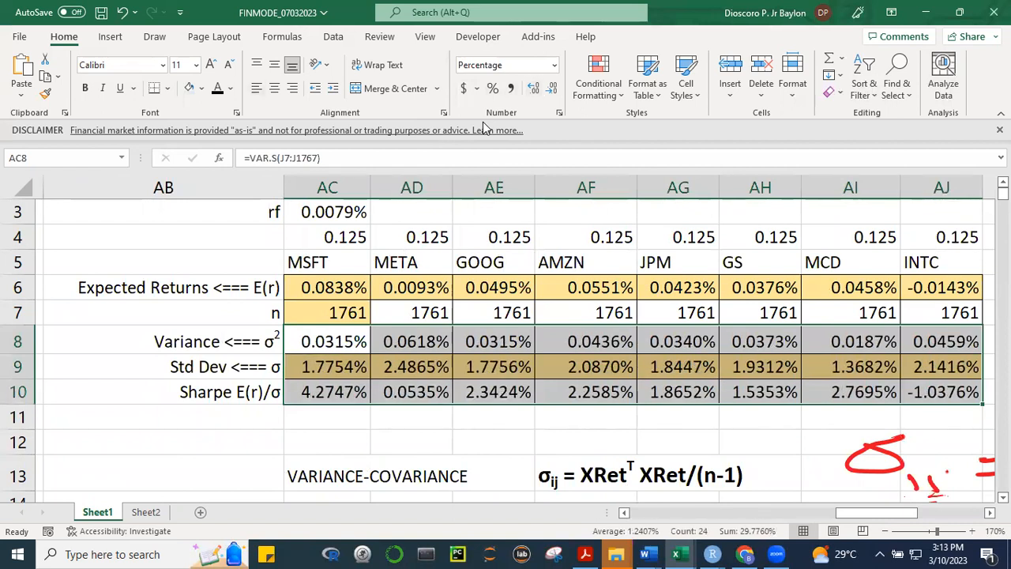
left_click(274, 88)
left_click(345, 347)
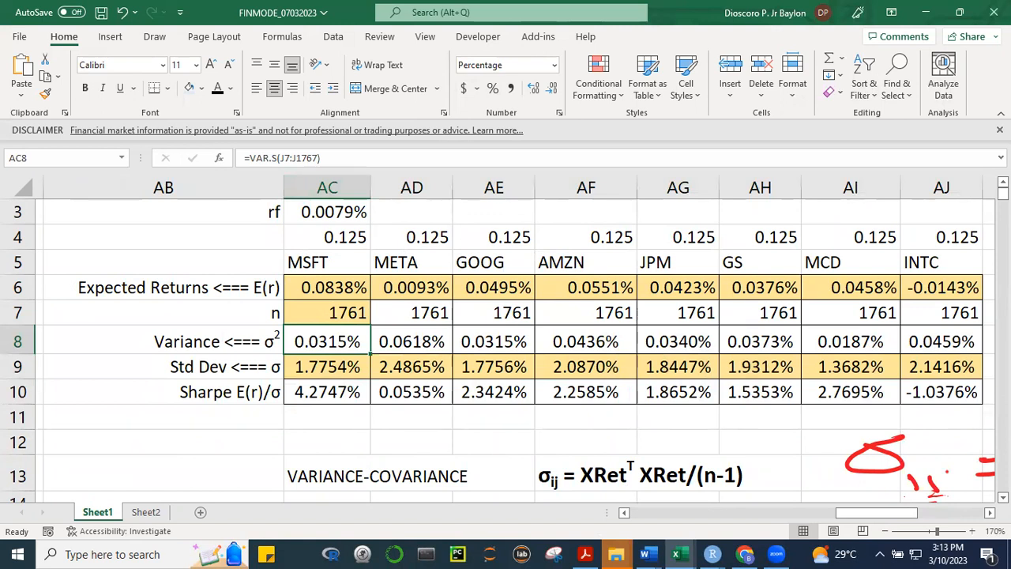
Compare the stocks' variances in row 8 with the diagonal entries of the variance-covariance matrix at 150% zoom
scroll(505, 348, "down", 2)
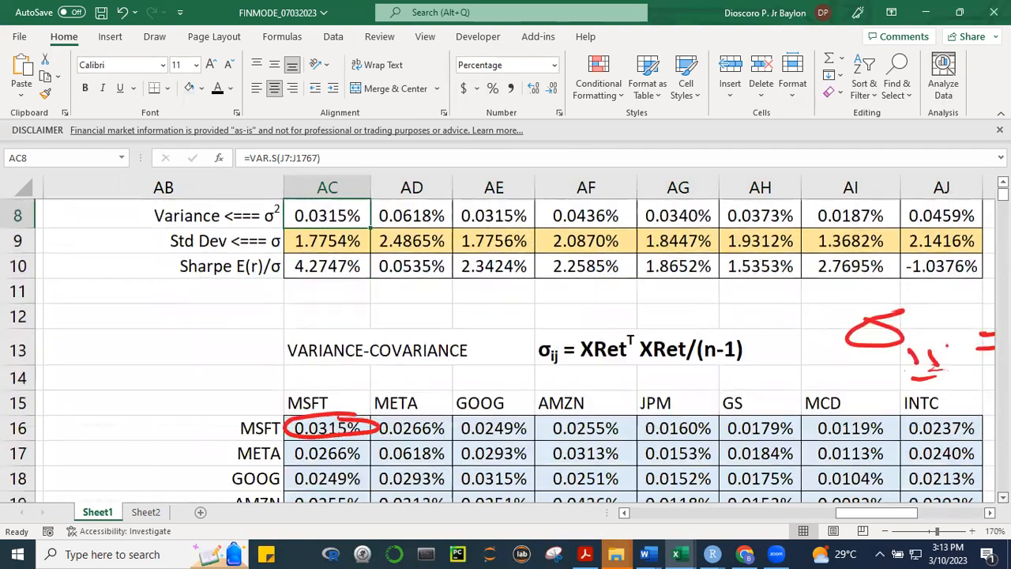
scroll(327, 388, "down", 1)
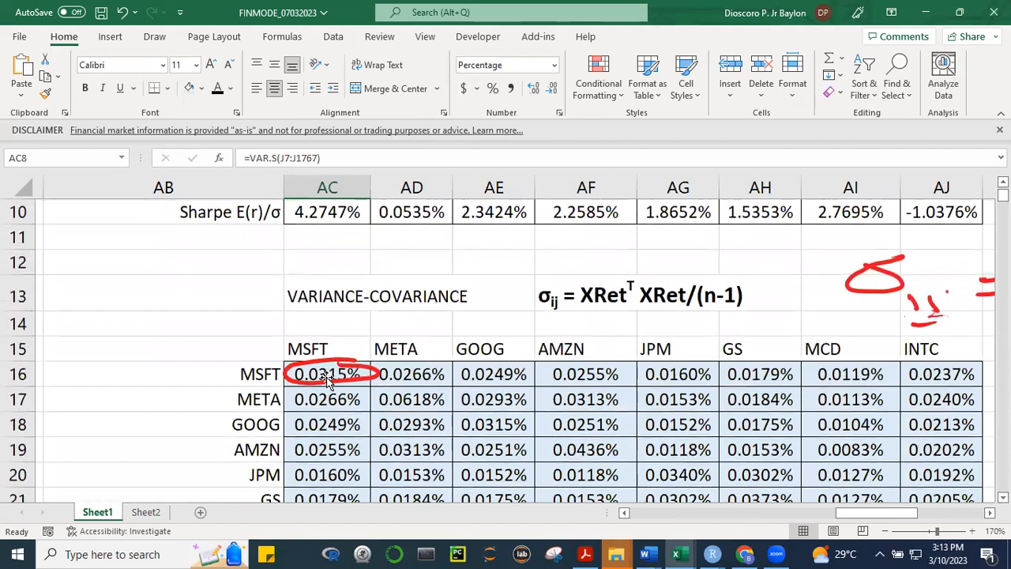
left_click(887, 532)
left_click(887, 531)
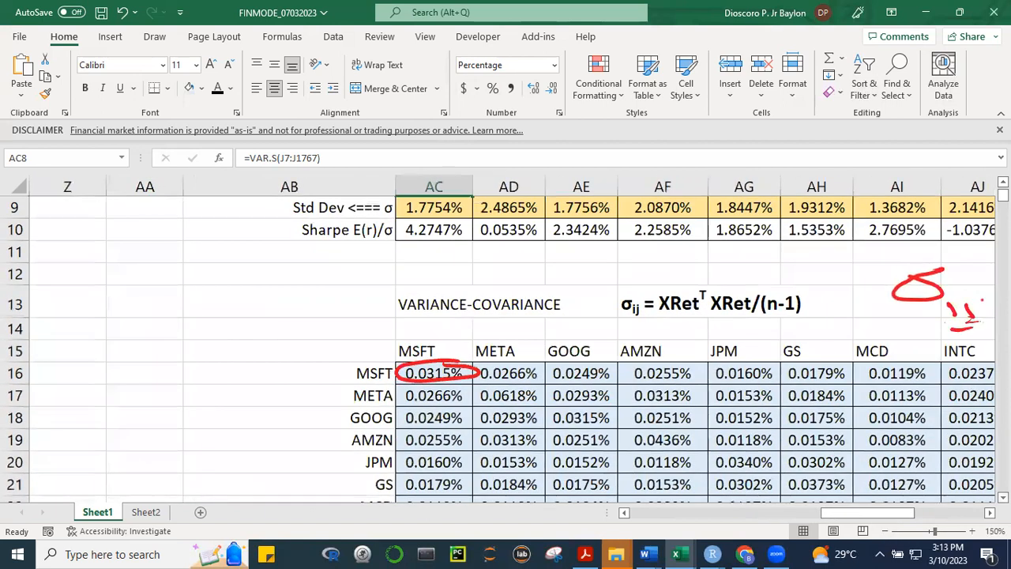
scroll(424, 269, "up", 1)
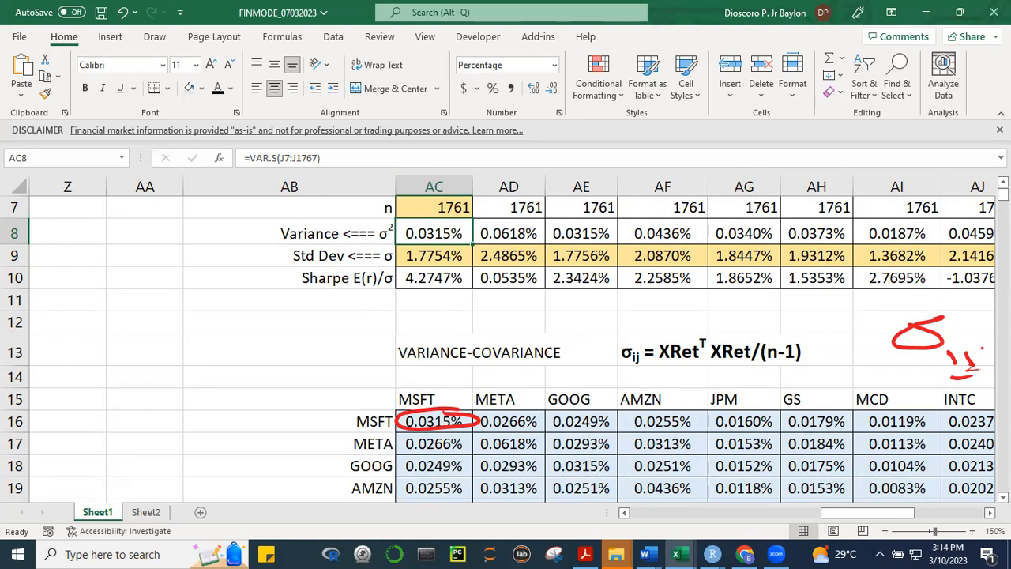
scroll(505, 339, "right", 3)
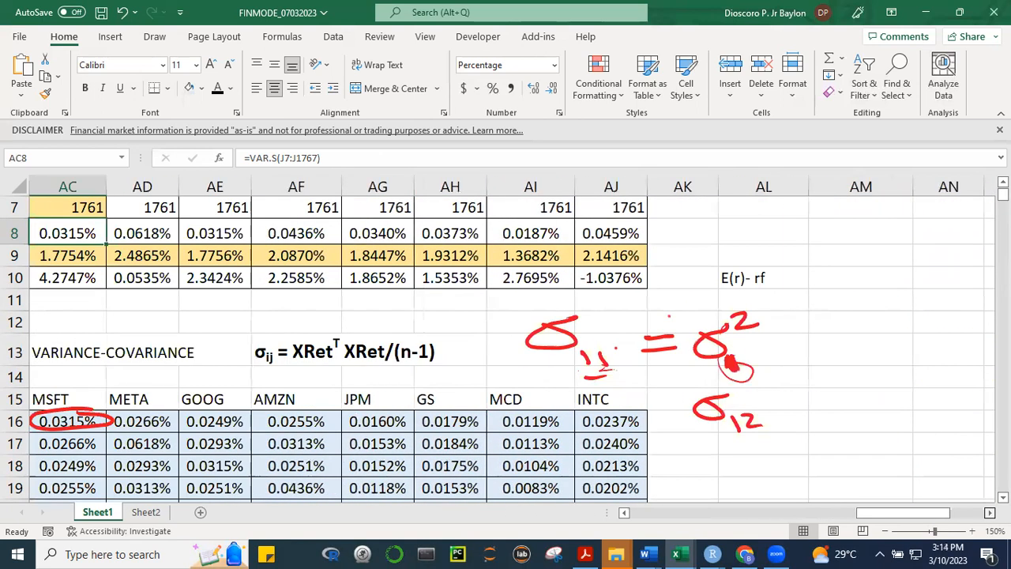
left_click_drag(882, 514, 875, 515)
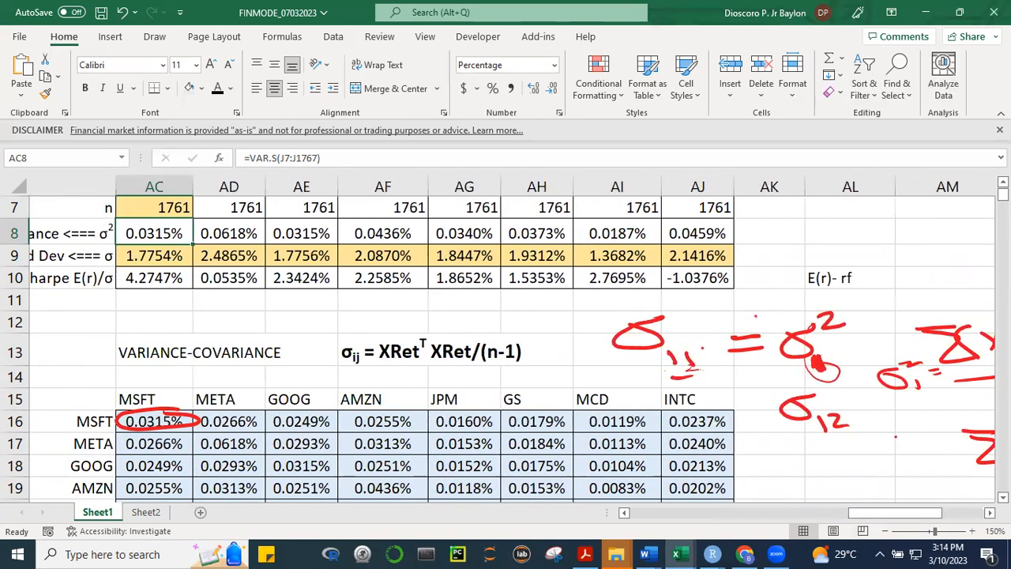
scroll(505, 348, "down", 2)
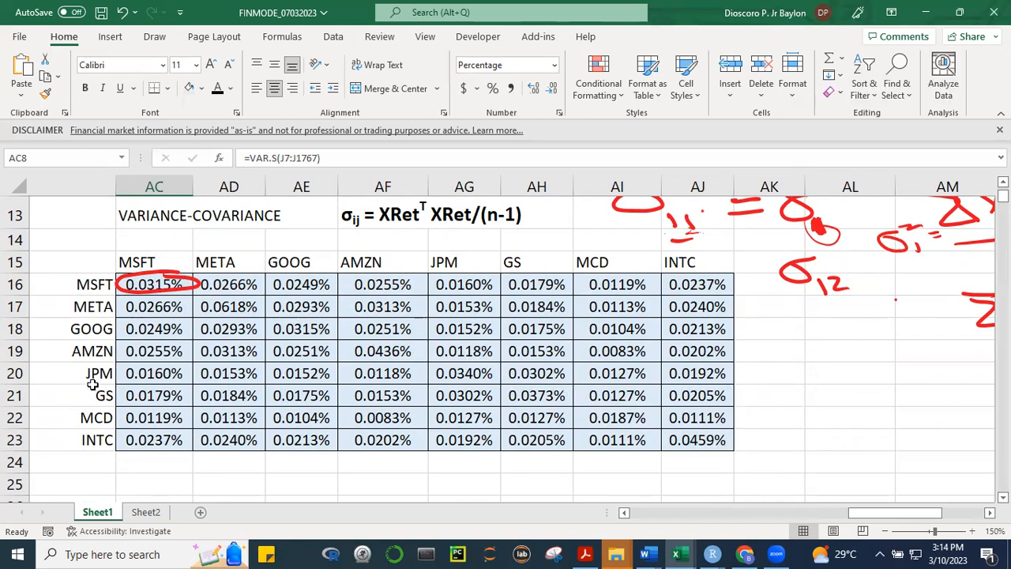
left_click(464, 373)
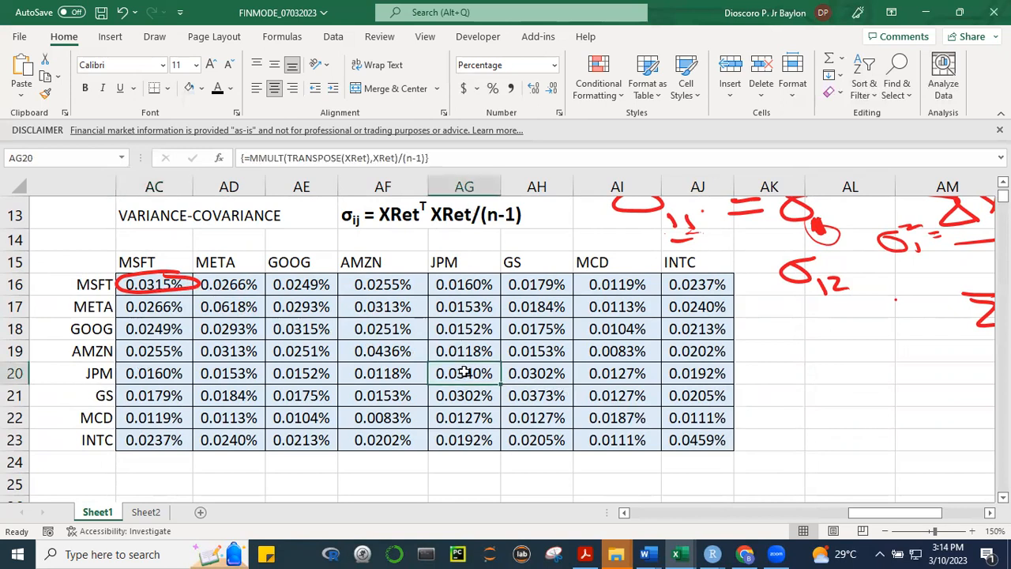
left_click(514, 126)
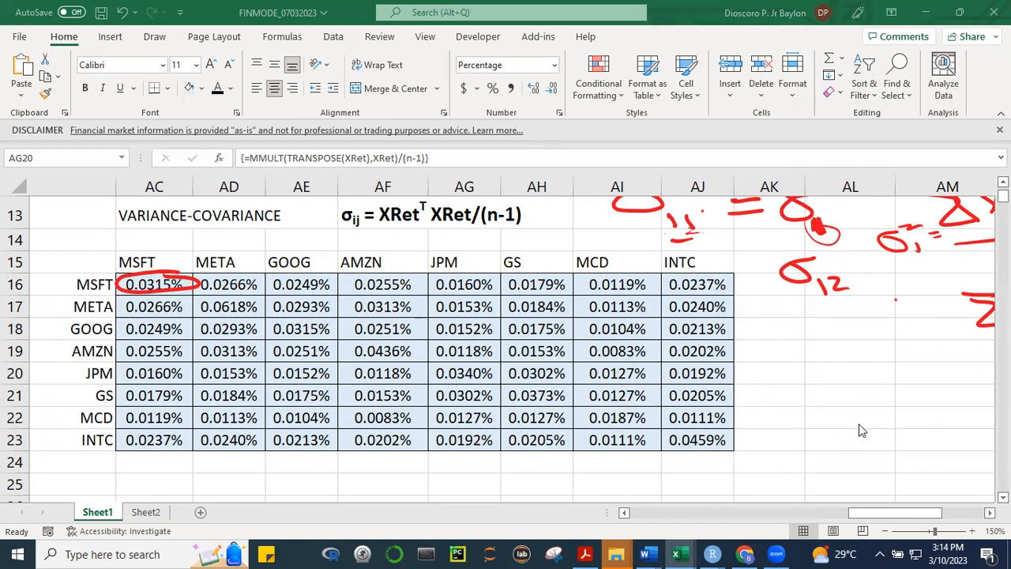
Delete the red ink circle around the MSFT variance entry in AC16 and fill that cell light orange
left_click(157, 291)
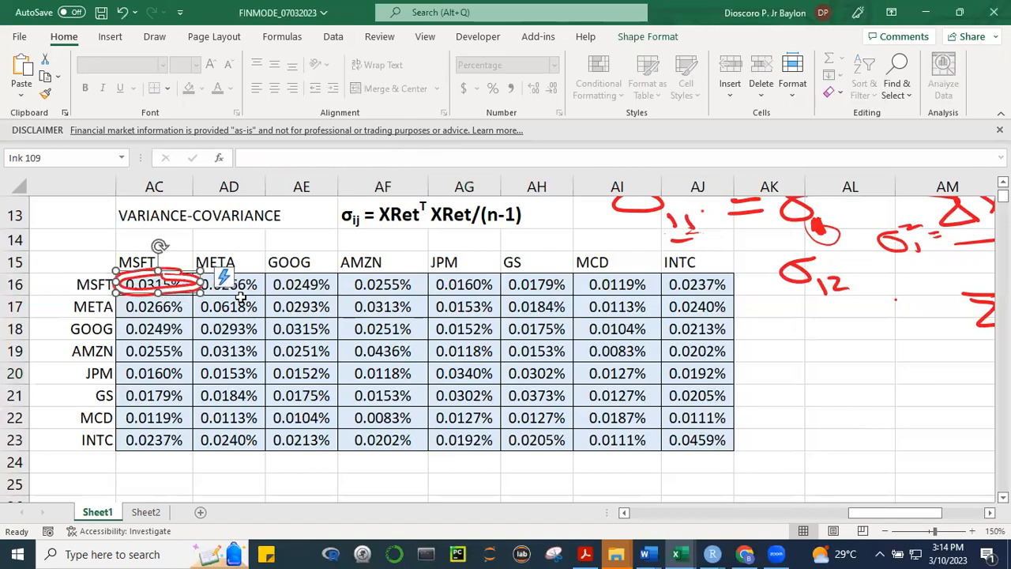
key("Delete")
left_click(140, 283)
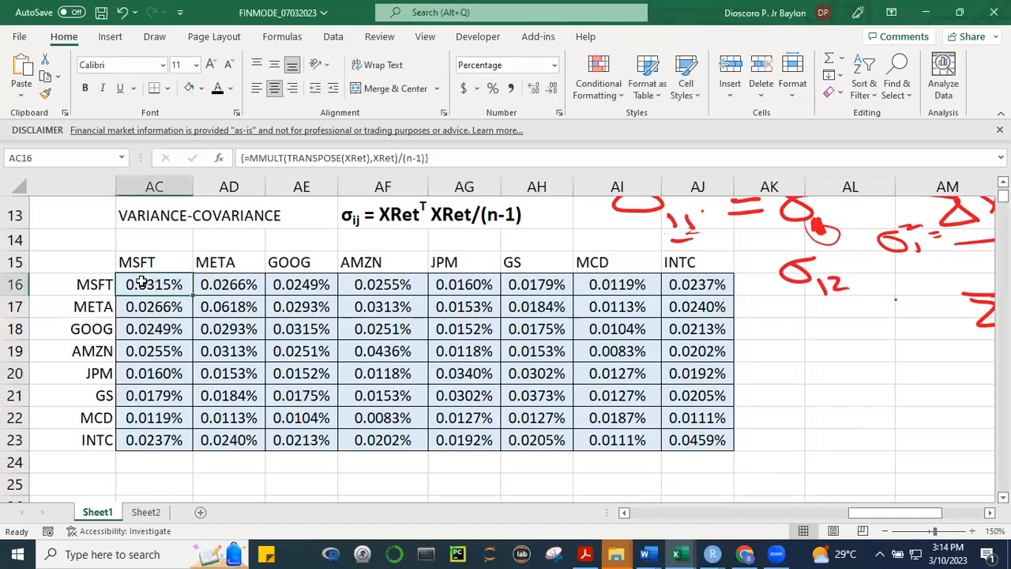
left_click(202, 88)
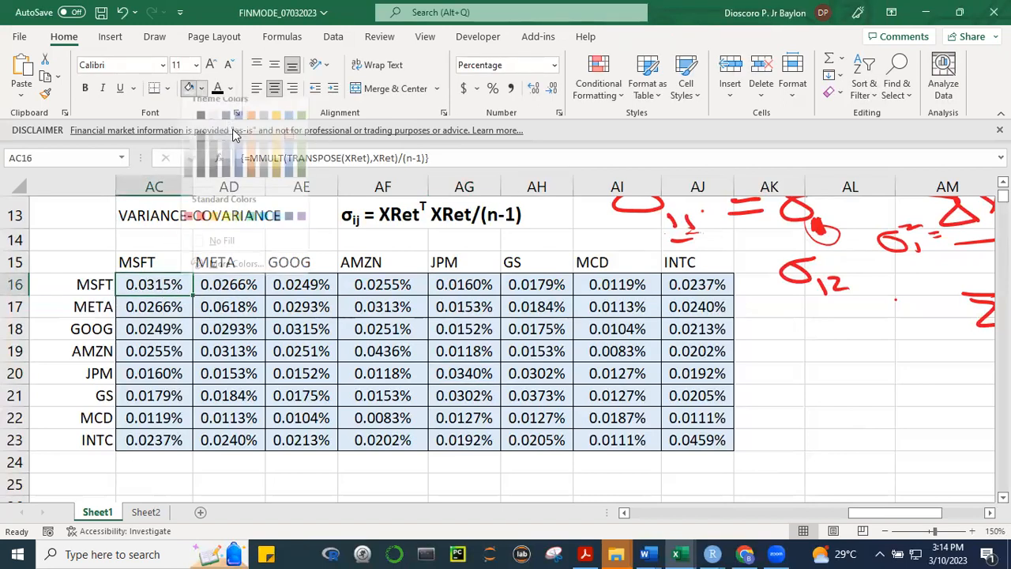
left_click(252, 153)
Fill the remaining diagonal cells of the variance-covariance matrix, from META to INTC, with the same light orange
left_click(228, 306)
left_click(189, 89)
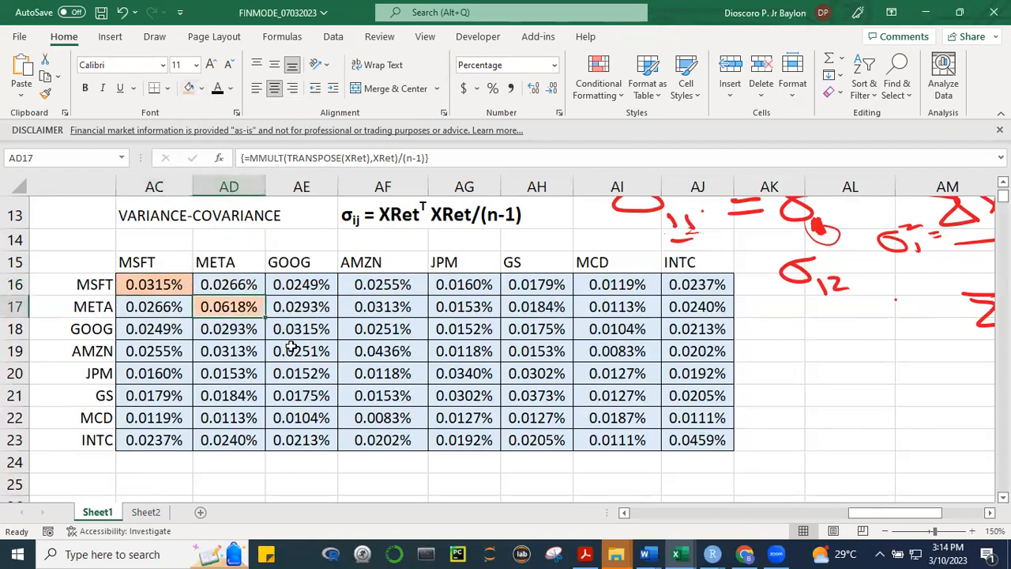
left_click(315, 327)
left_click(189, 88)
left_click(352, 348)
left_click(189, 88)
left_click(456, 369)
left_click(189, 88)
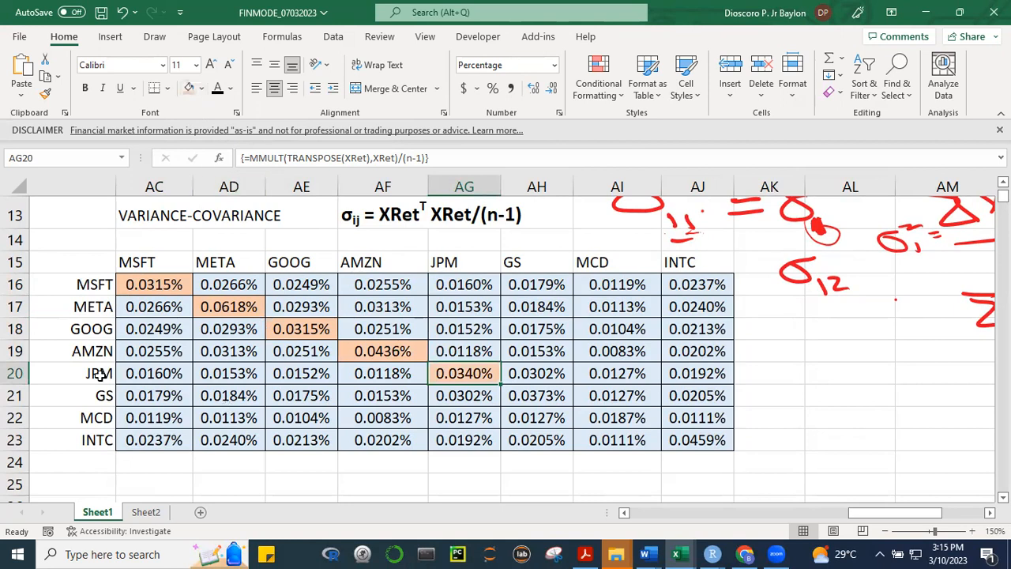
left_click(528, 395)
left_click(190, 88)
left_click(605, 412)
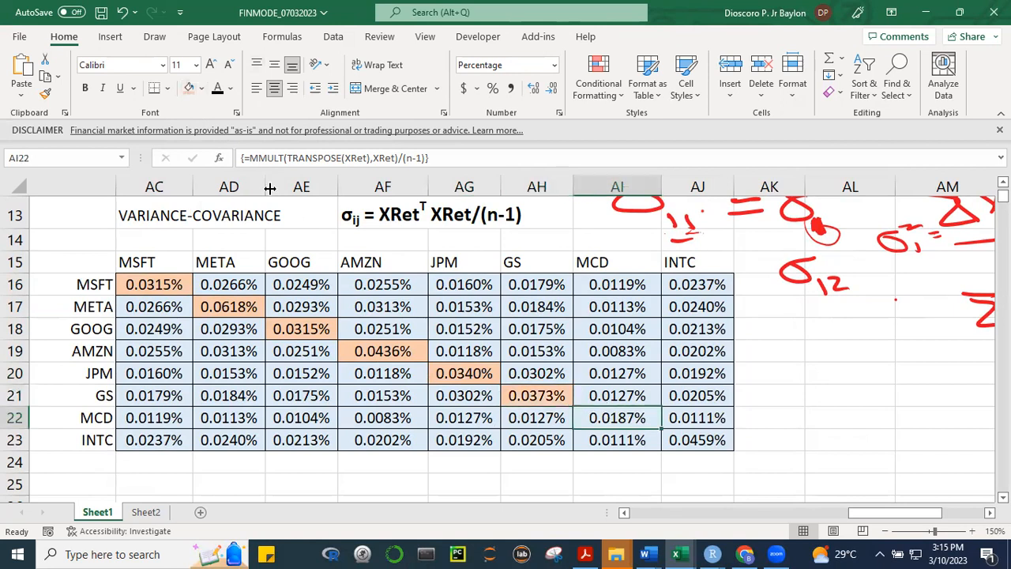
left_click(190, 88)
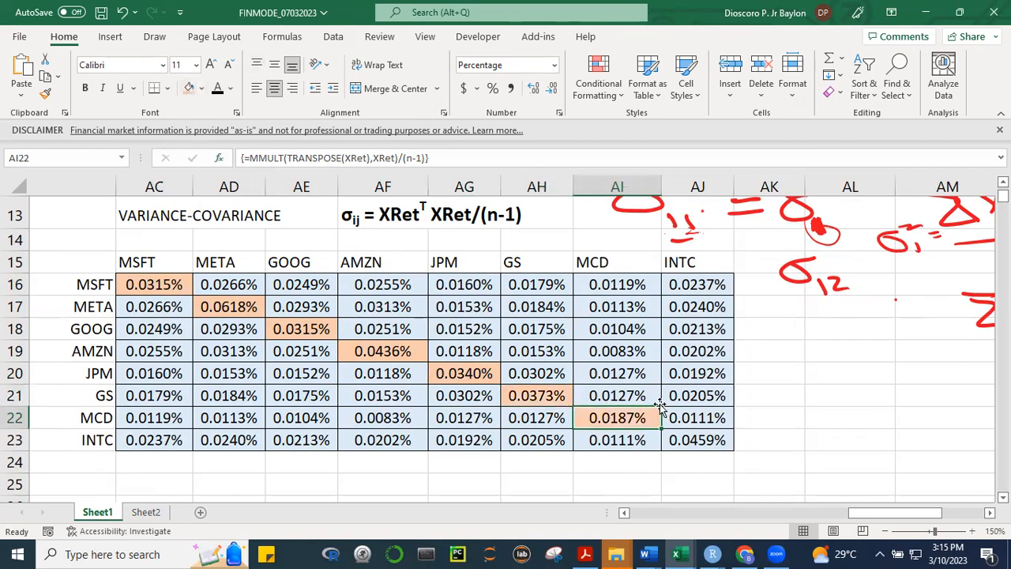
left_click(696, 439)
left_click(190, 89)
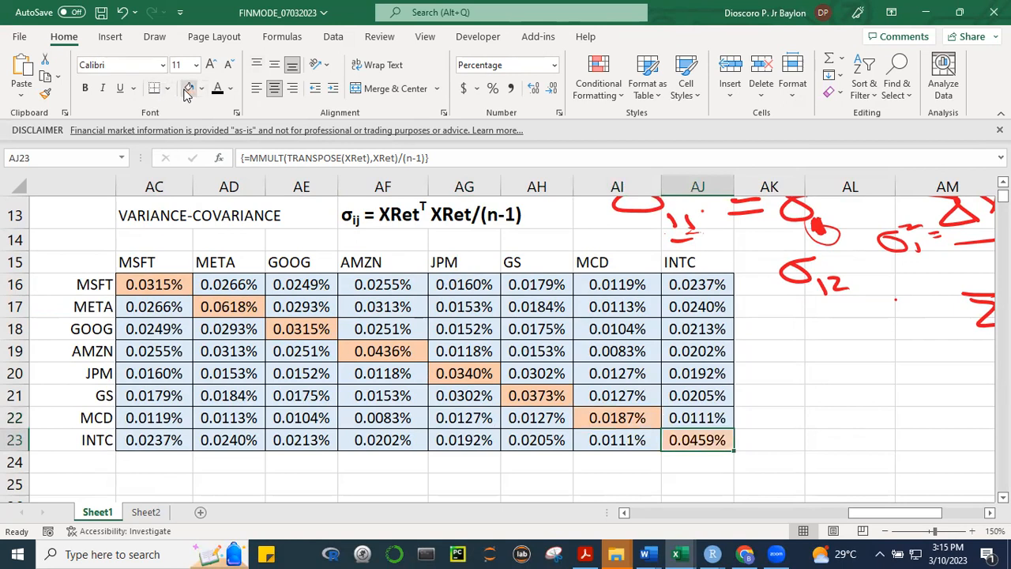
left_click(854, 396)
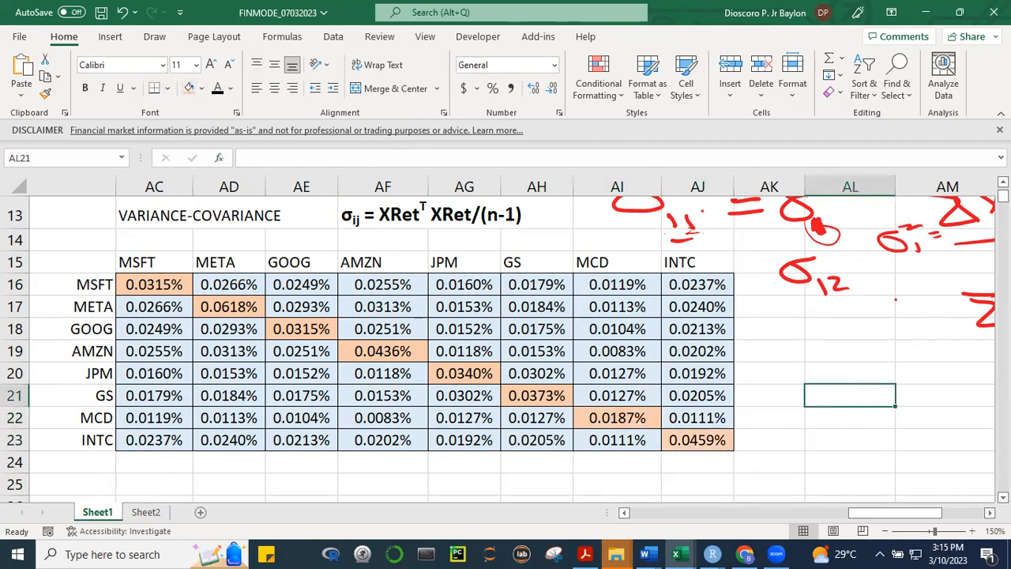
scroll(589, 260, "up", 1)
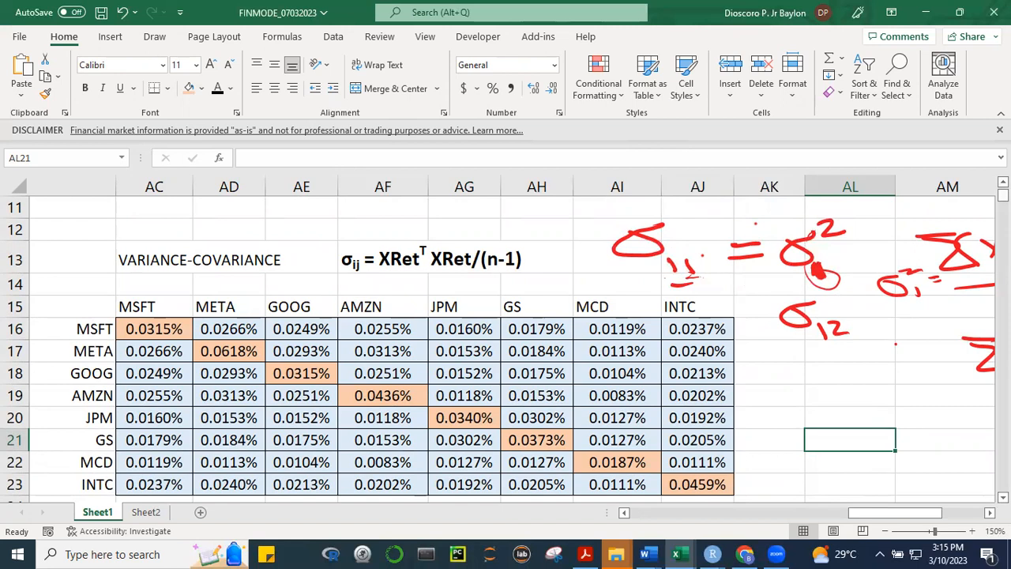
scroll(498, 348, "up", 1)
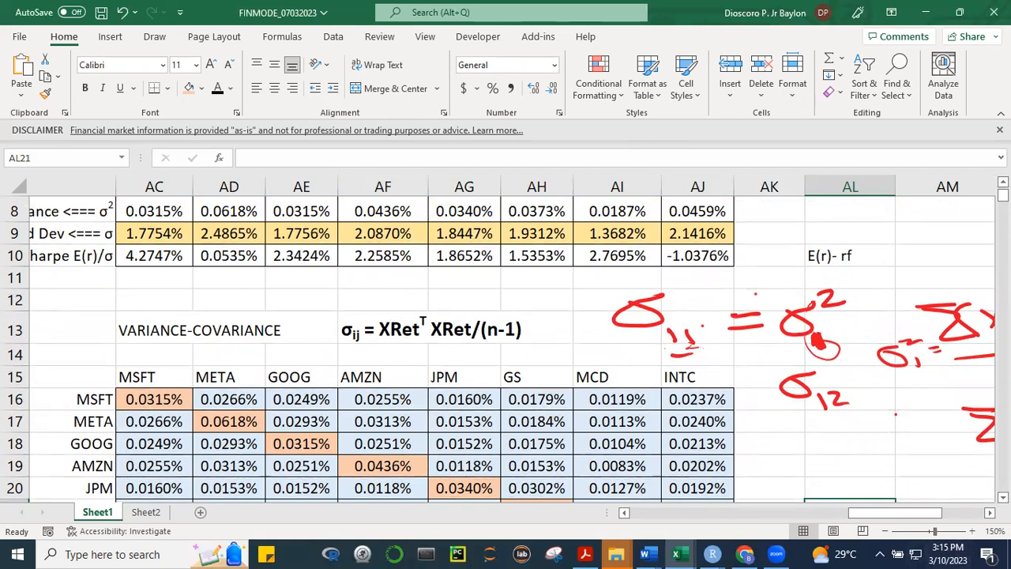
scroll(497, 348, "down", 2)
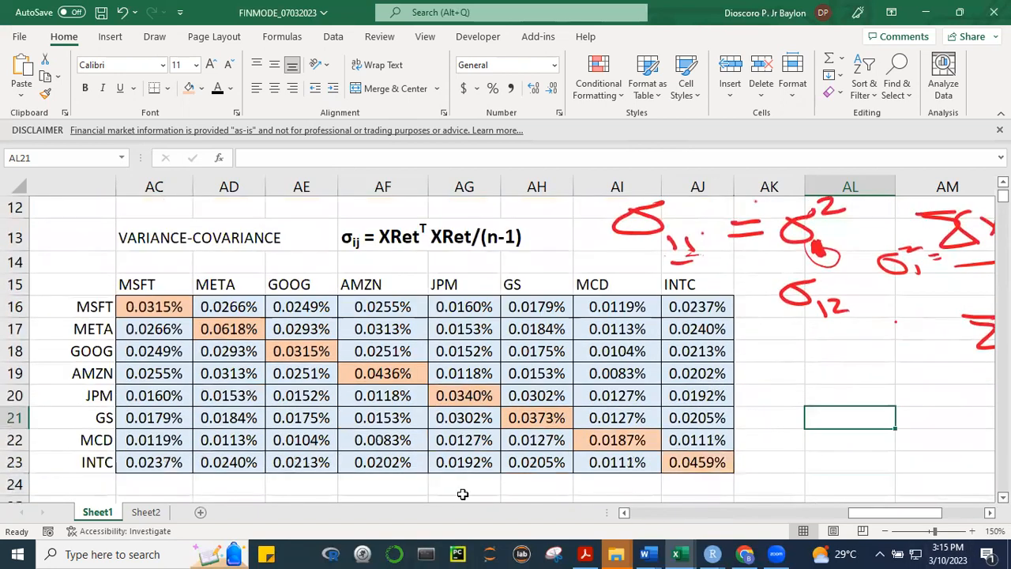
left_click(776, 553)
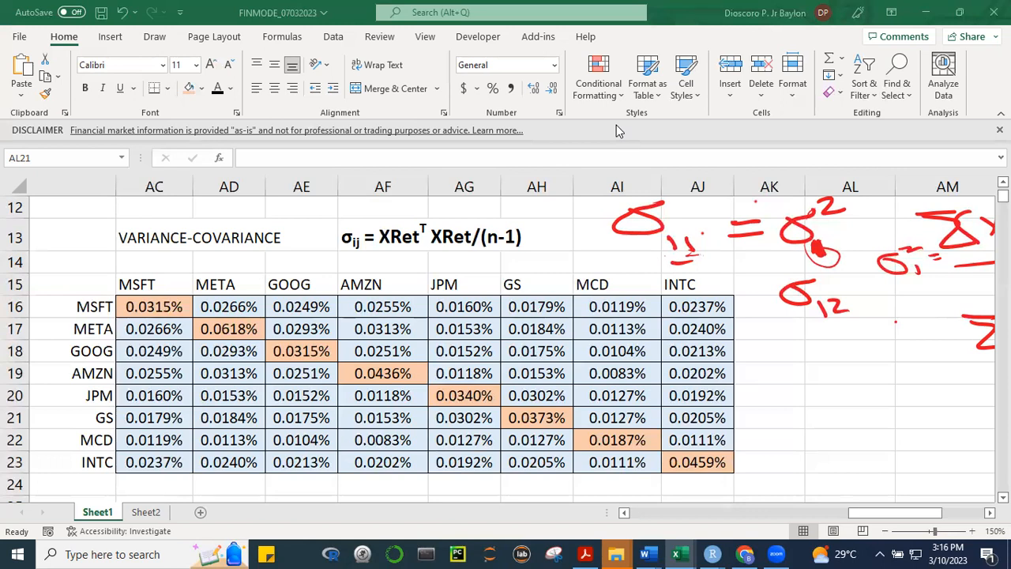
Delete the handwritten σ1² and σ12 notes and the red circle around the σ1² subscript
left_click(930, 514)
left_click_drag(930, 514, 969, 513)
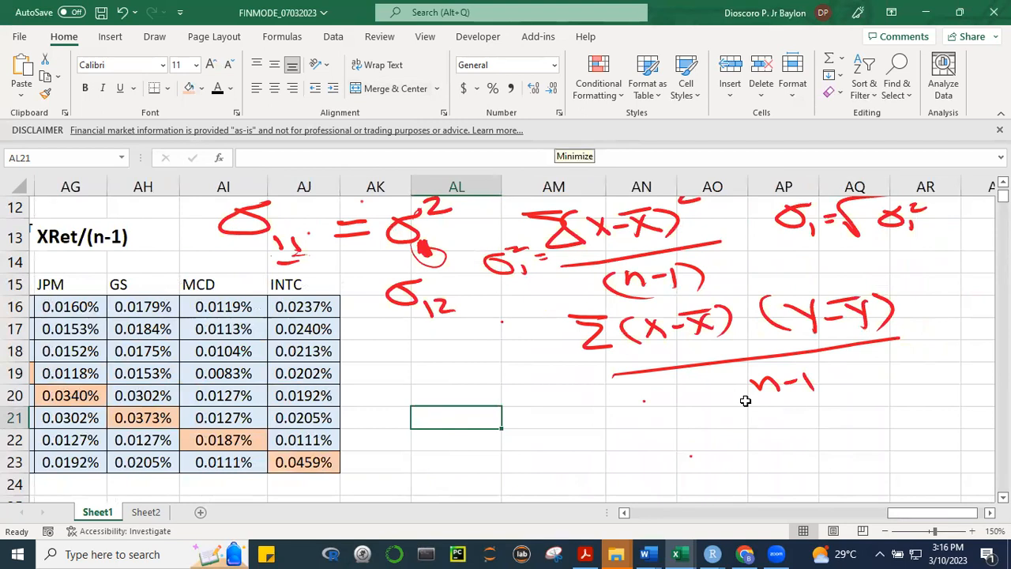
left_click(414, 237)
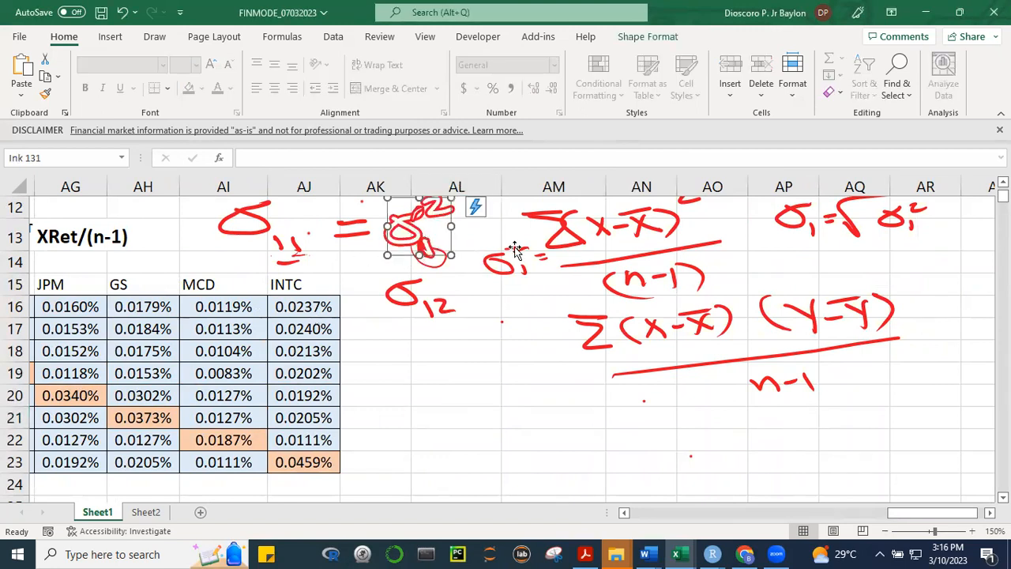
key("Delete")
left_click(434, 310)
key("Delete")
left_click(454, 248)
key("Delete")
Delete the handwritten variance formula with its σ1² label, the covariance formula and the standard deviation formula
left_click(578, 239)
key("Delete")
left_click(522, 265)
key("Delete")
left_click(623, 325)
key("Delete")
left_click(706, 361)
key("Delete")
left_click(814, 225)
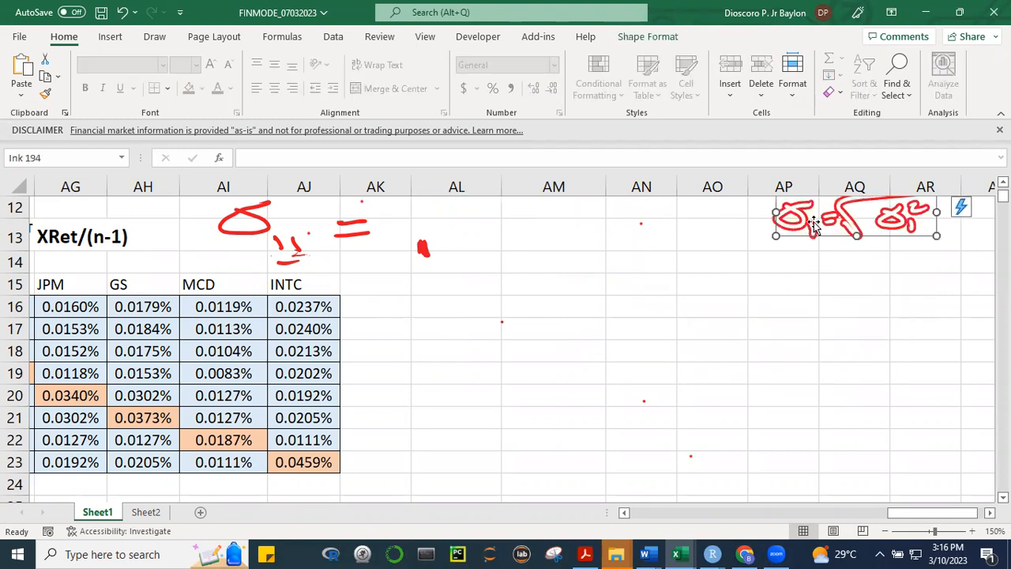
key("Delete")
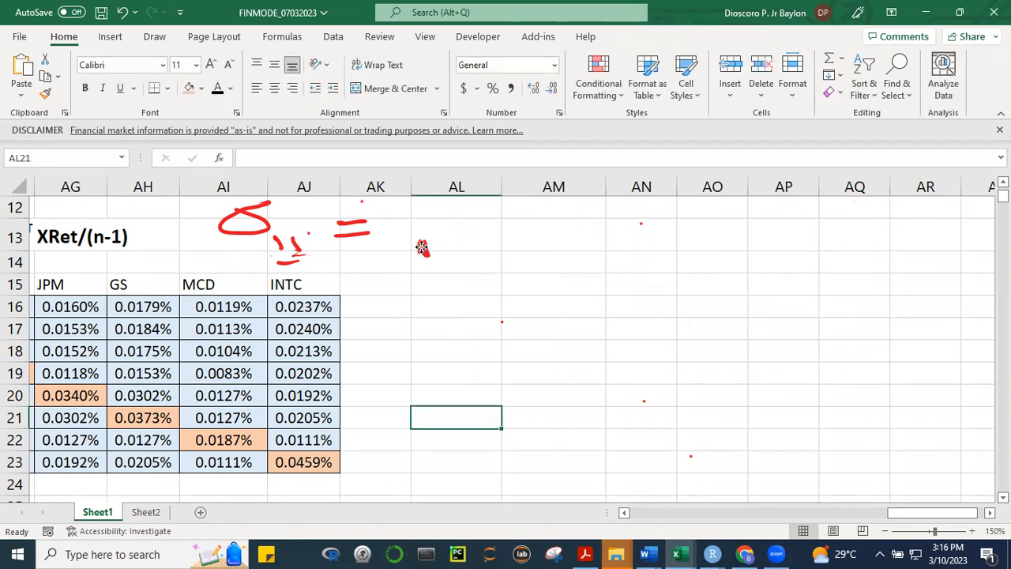
Delete the leftover red ink strokes of the σ11 note, including its subscript, underline and equals sign
left_click(423, 248)
key("Delete")
left_click(293, 243)
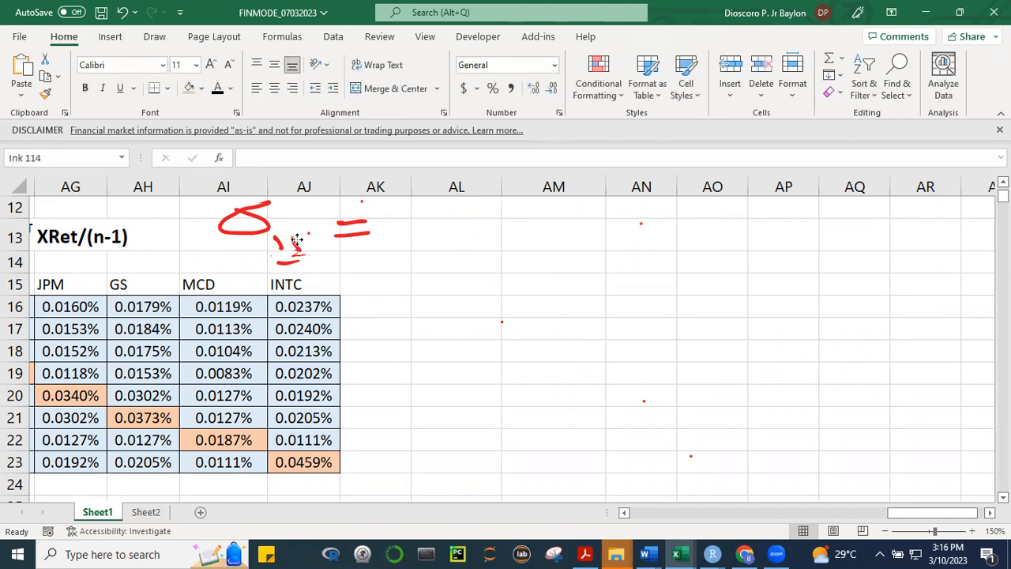
key("Delete")
left_click(354, 237)
key("Delete")
left_click(356, 215)
left_click(352, 222)
key("Delete")
left_click(289, 257)
key("Delete")
left_click(311, 234)
left_click(827, 356)
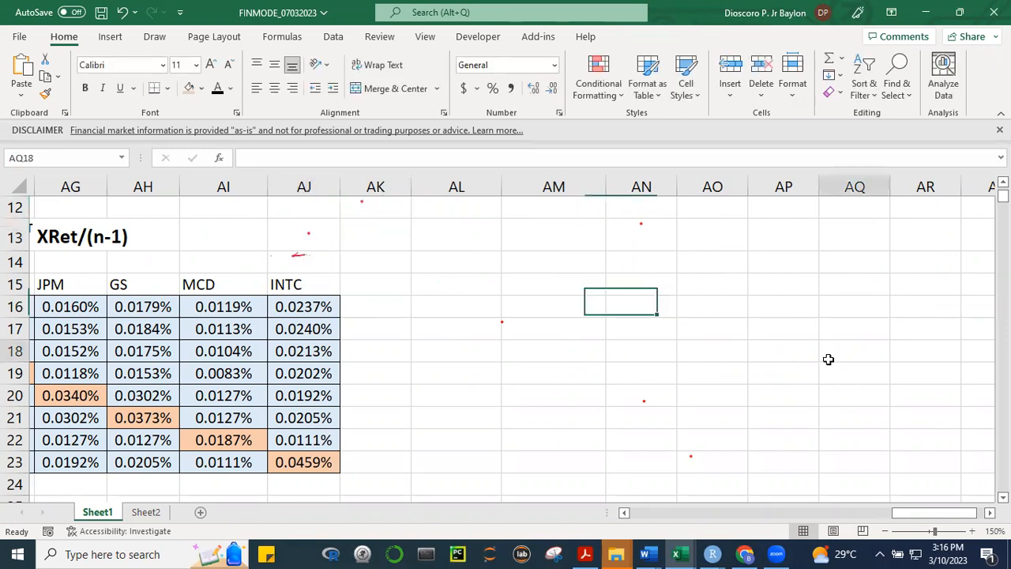
Give columns AC to AJ one uniform, narrower width that still displays the variance-covariance percentages in full
scroll(915, 513, "left", 2)
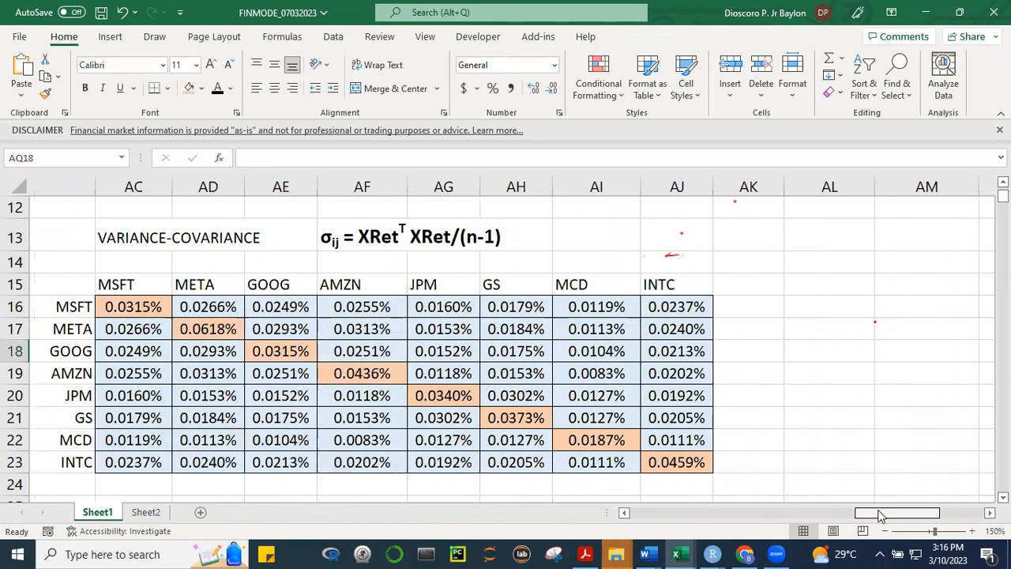
left_click_drag(134, 186, 643, 203)
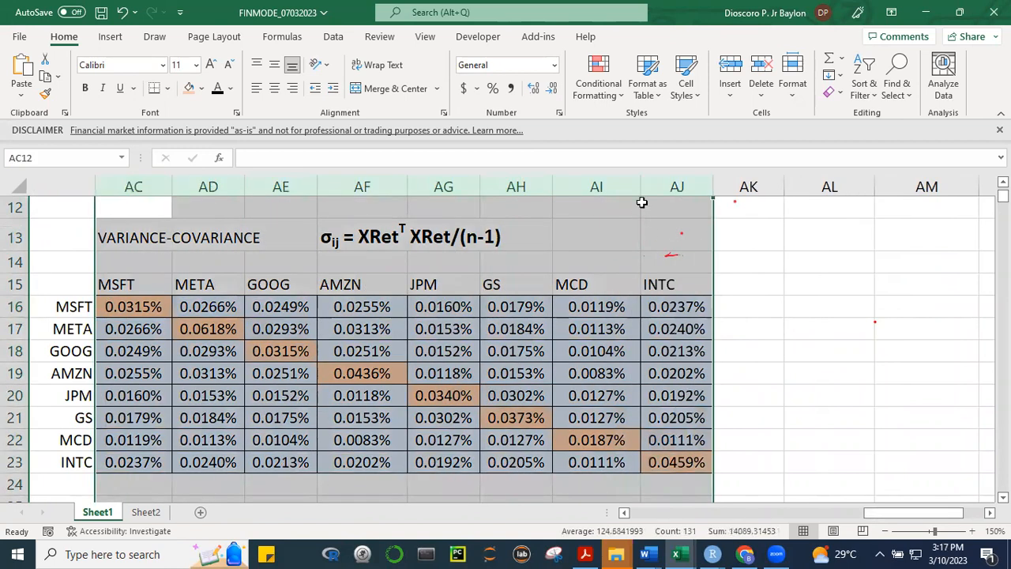
left_click_drag(552, 179, 535, 332)
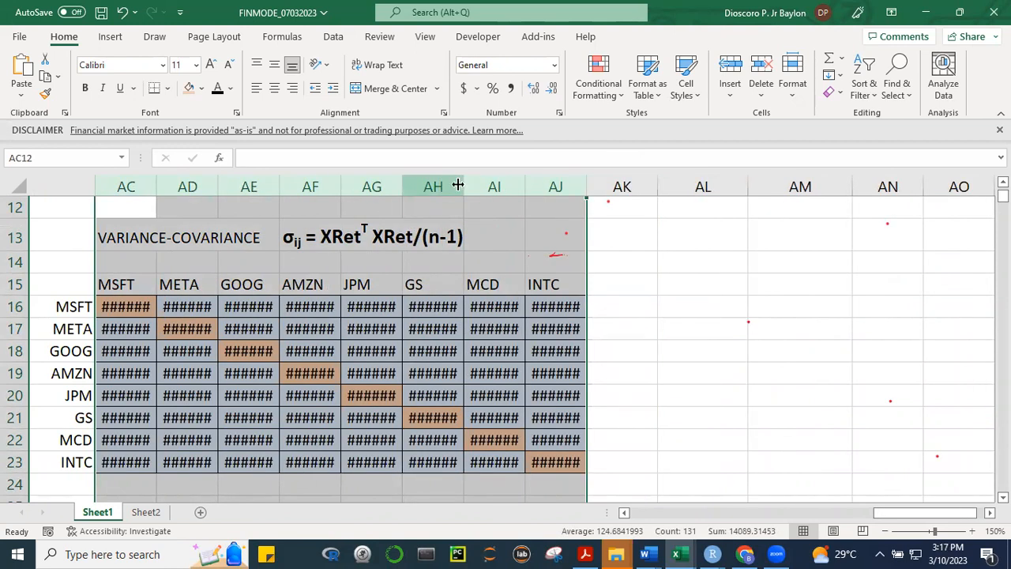
left_click_drag(458, 184, 470, 182)
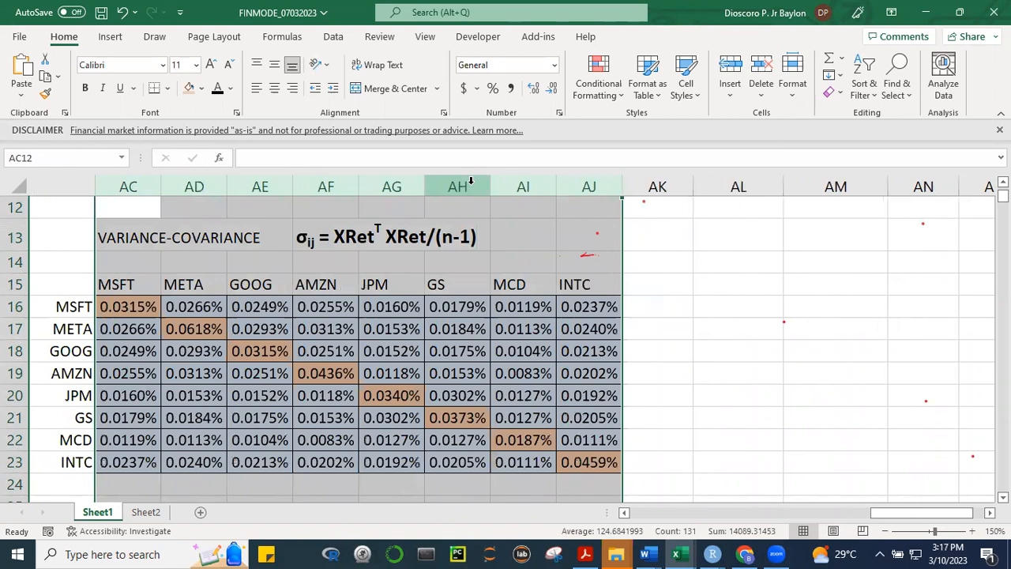
left_click(724, 288)
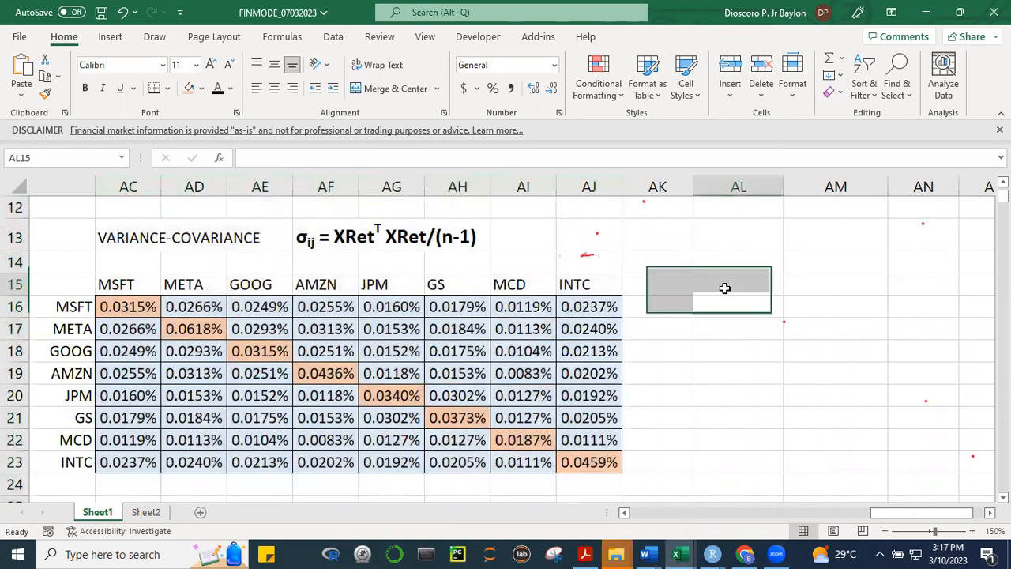
Start a Covariance analysis on the stock return data in R6:Y1767, grouped by columns, with labels in the first row
left_click(333, 37)
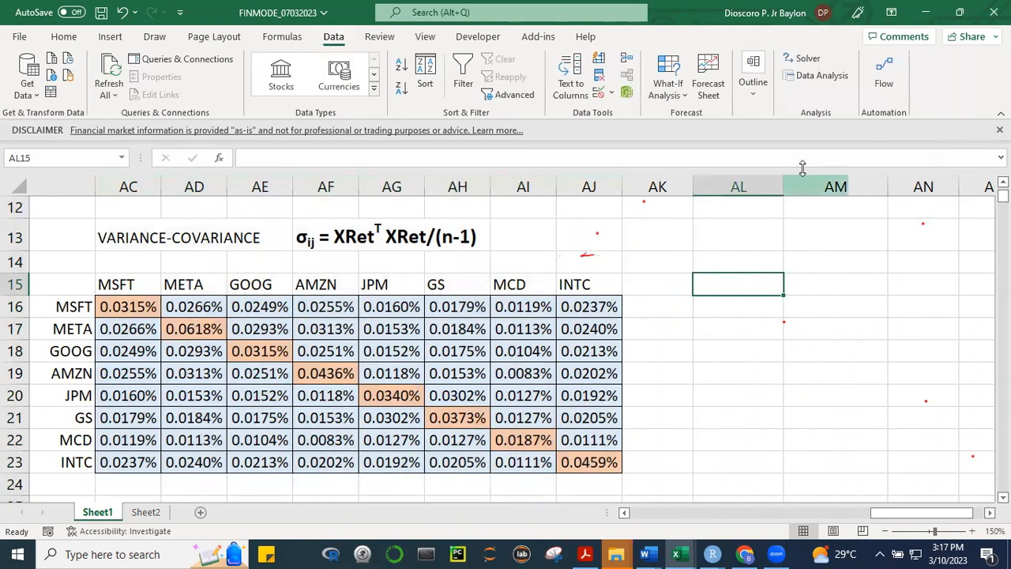
left_click(817, 75)
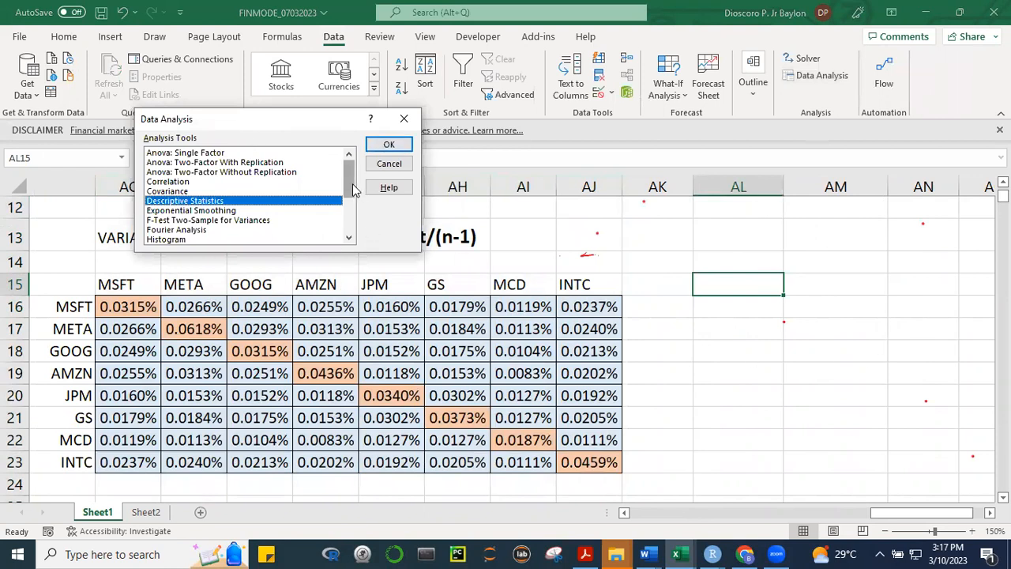
mouse_move(353, 190)
left_mouse_down()
mouse_move(355, 227)
mouse_move(355, 187)
left_mouse_up()
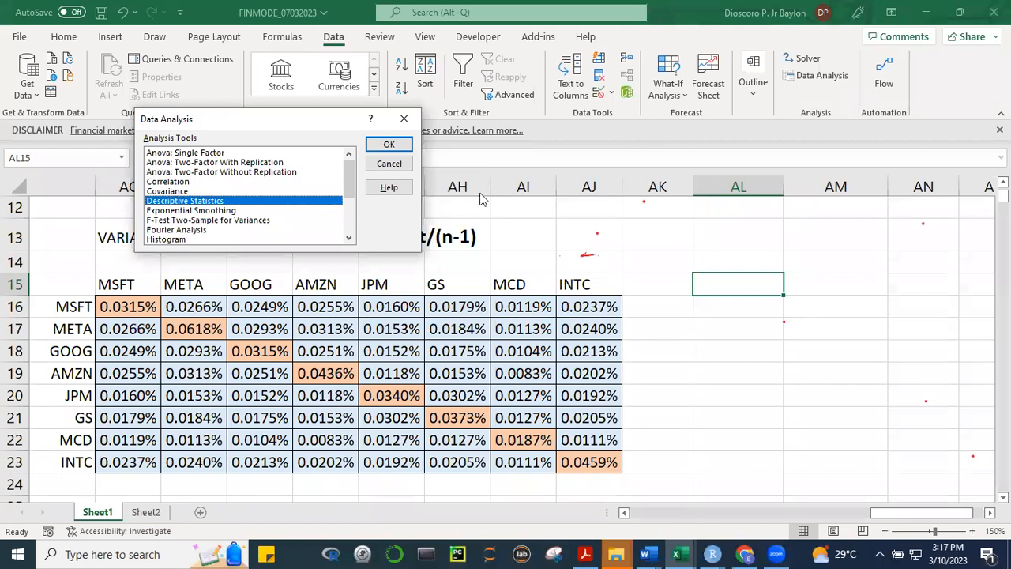
left_click(169, 191)
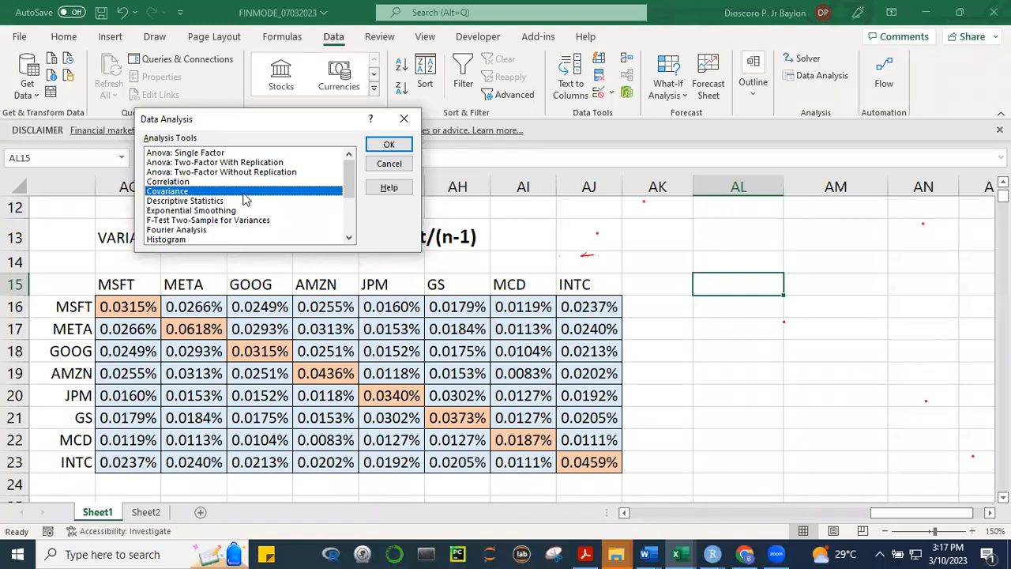
left_click(390, 146)
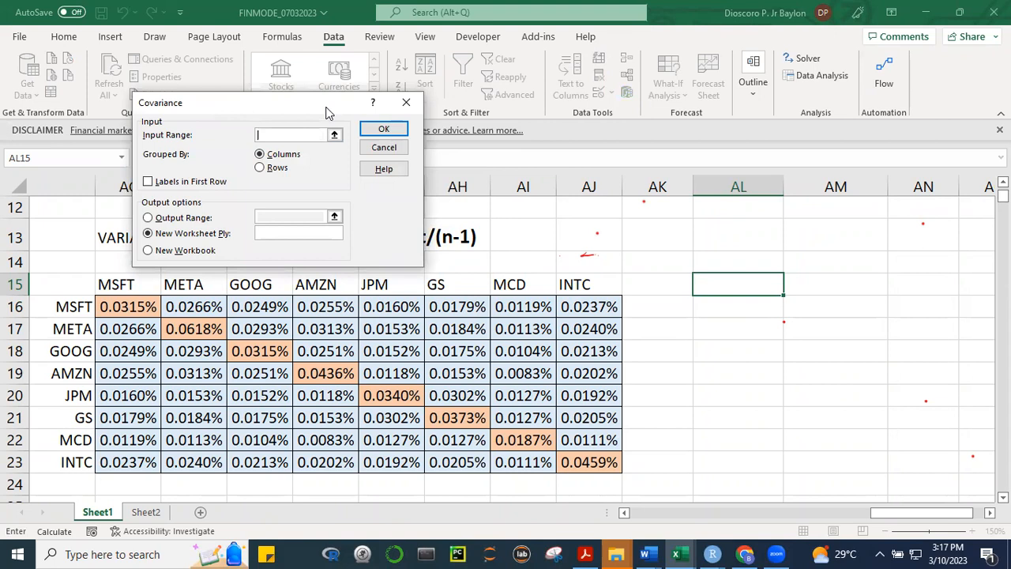
left_click_drag(327, 112, 805, 79)
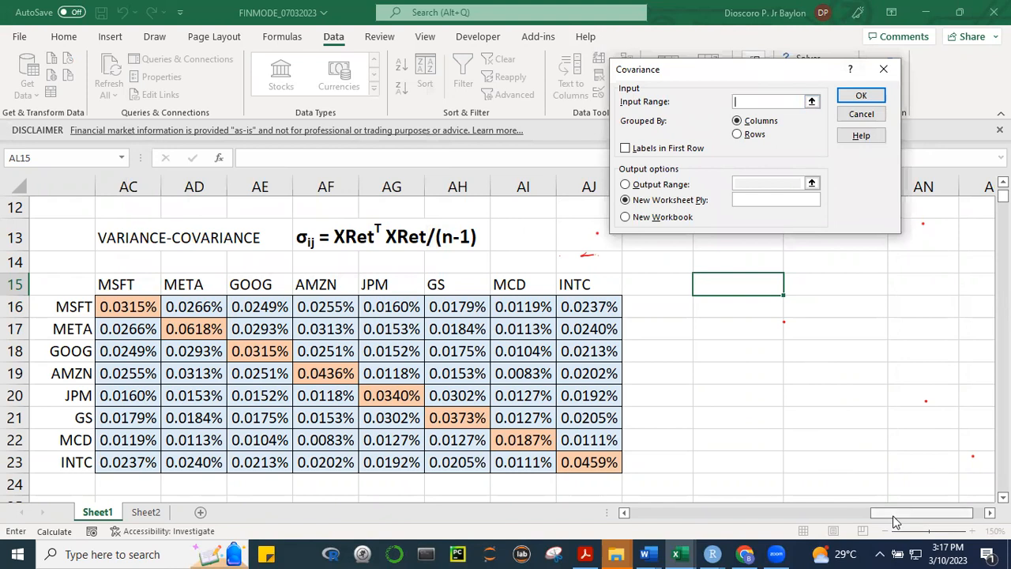
left_click_drag(895, 517, 813, 513)
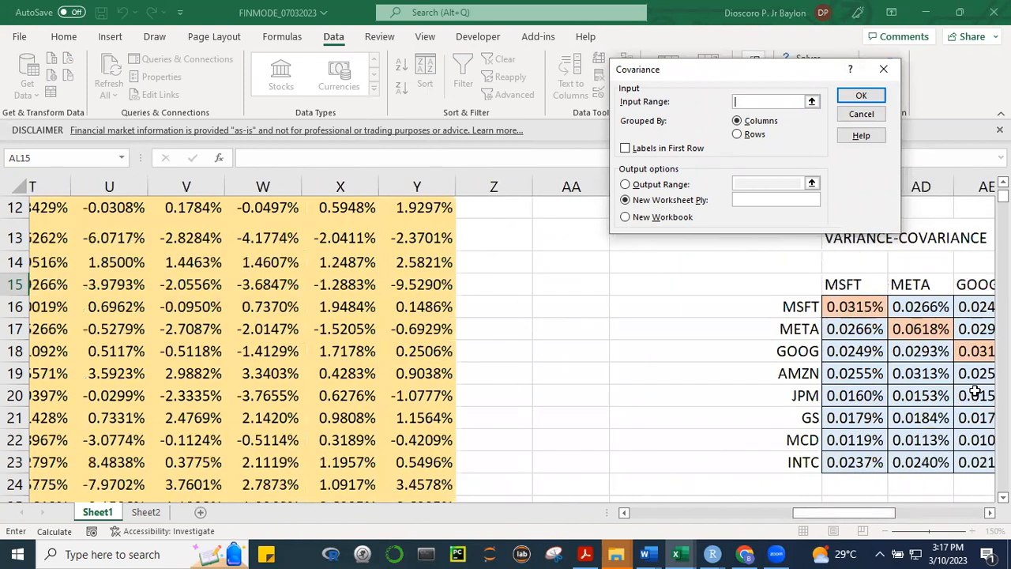
scroll(505, 339, "up", 3)
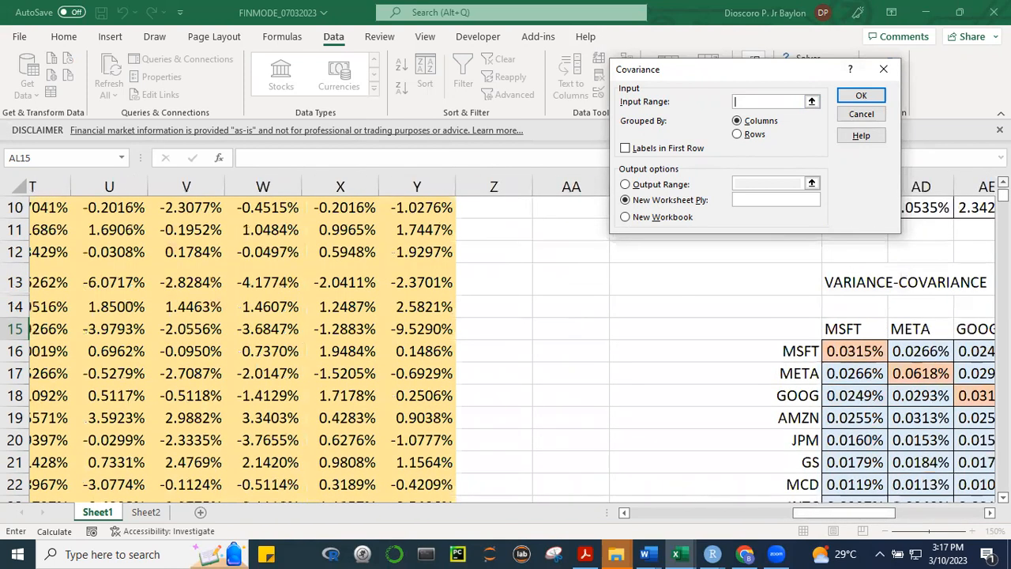
scroll(505, 340, "up", 3)
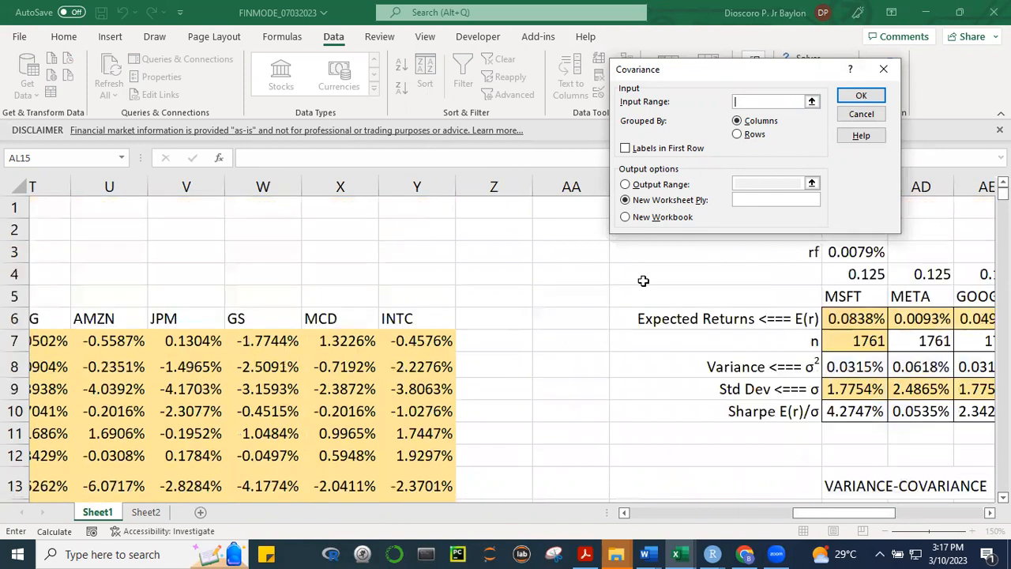
left_click_drag(799, 514, 784, 514)
left_click_drag(115, 318, 636, 317)
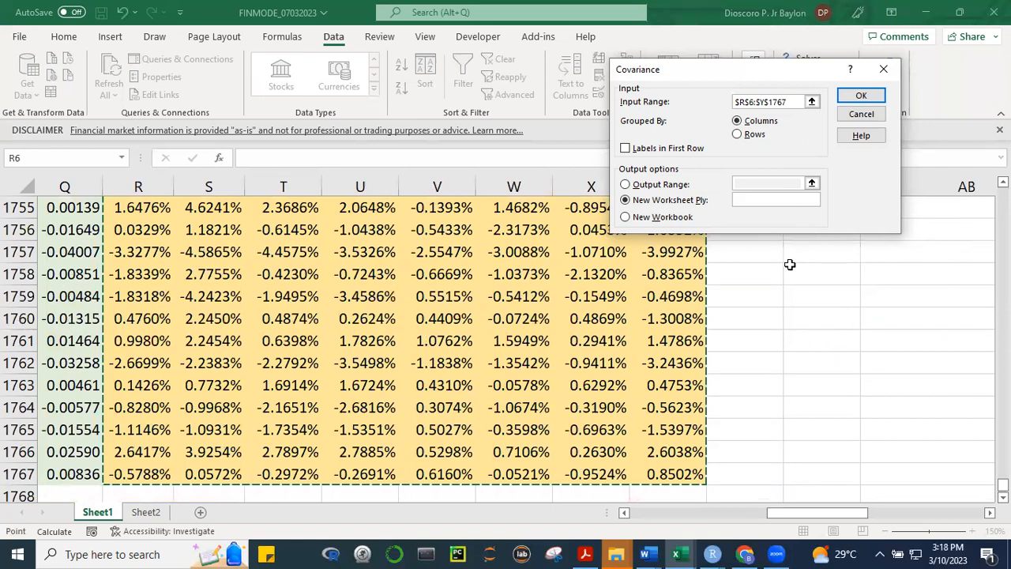
left_click(625, 149)
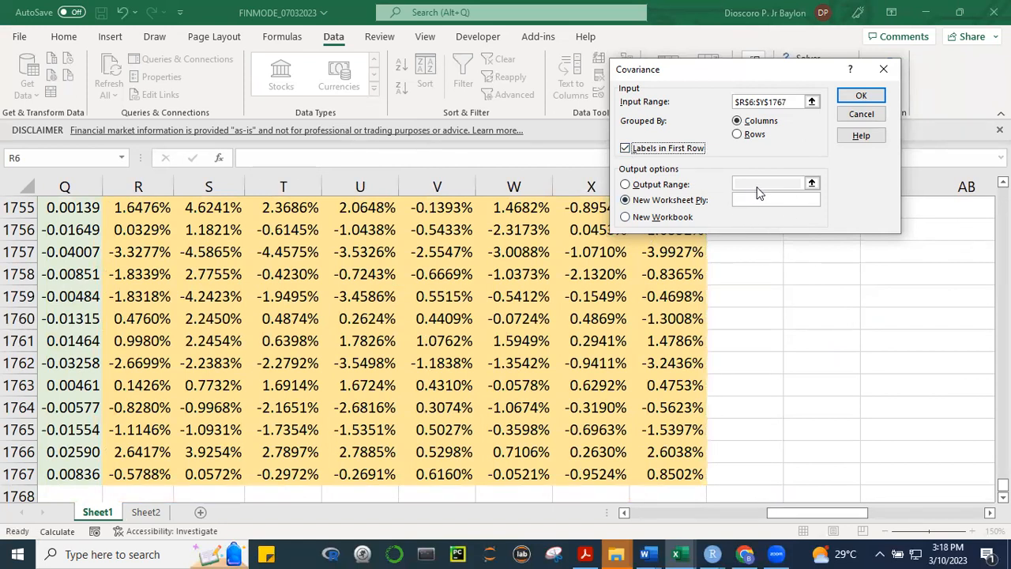
Run the Covariance analysis with its output range at cell AL15 and end the interrupted code execution
left_click(626, 185)
left_click(811, 183)
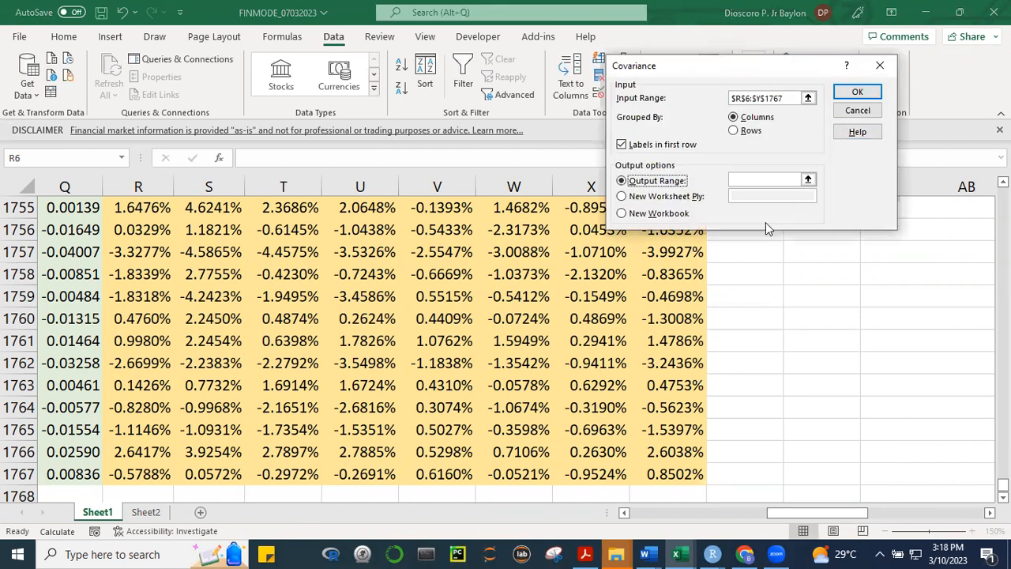
left_click(762, 180)
left_click_drag(863, 513, 933, 515)
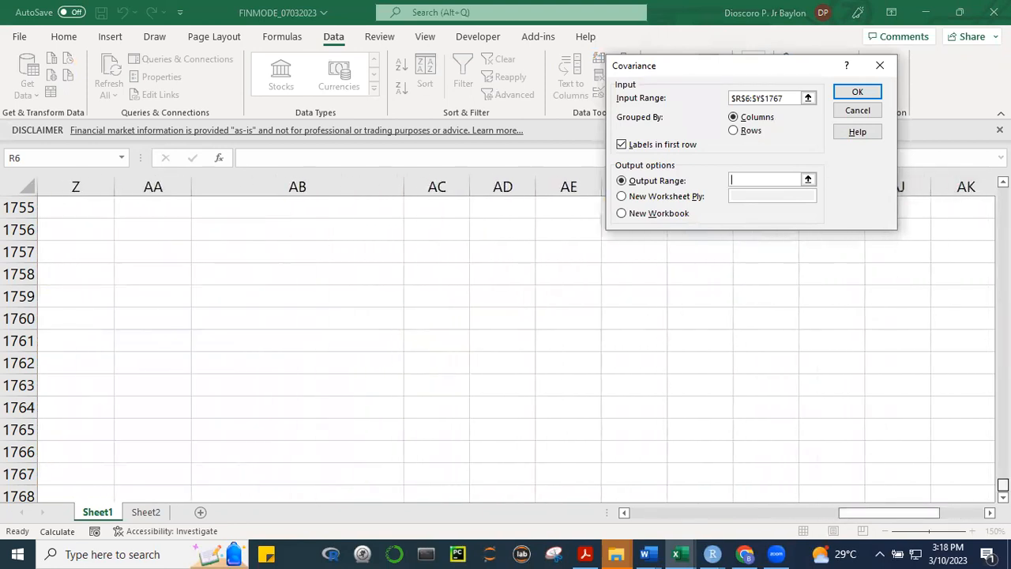
left_click_drag(1002, 485, 1003, 192)
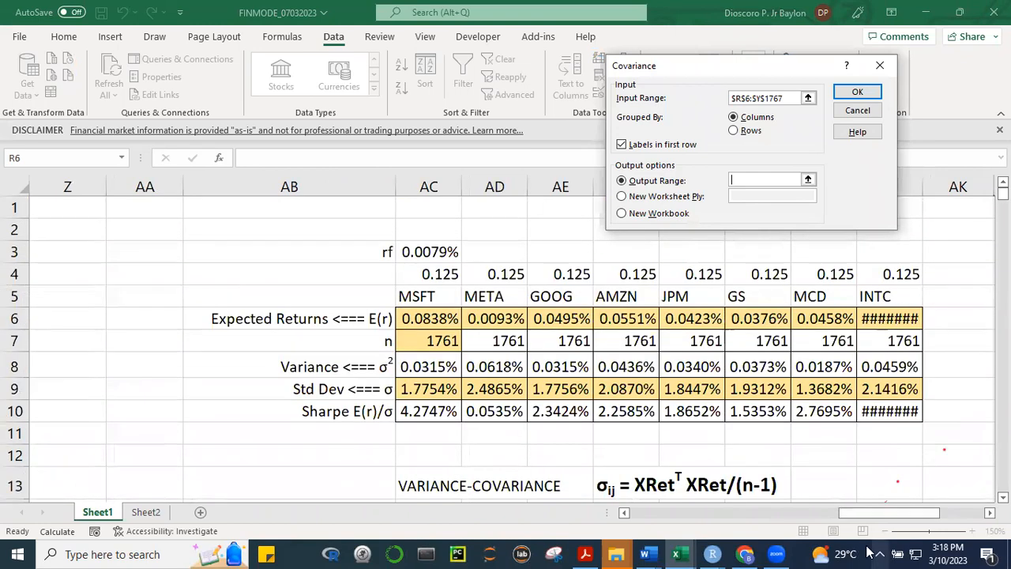
scroll(505, 348, "right", 4)
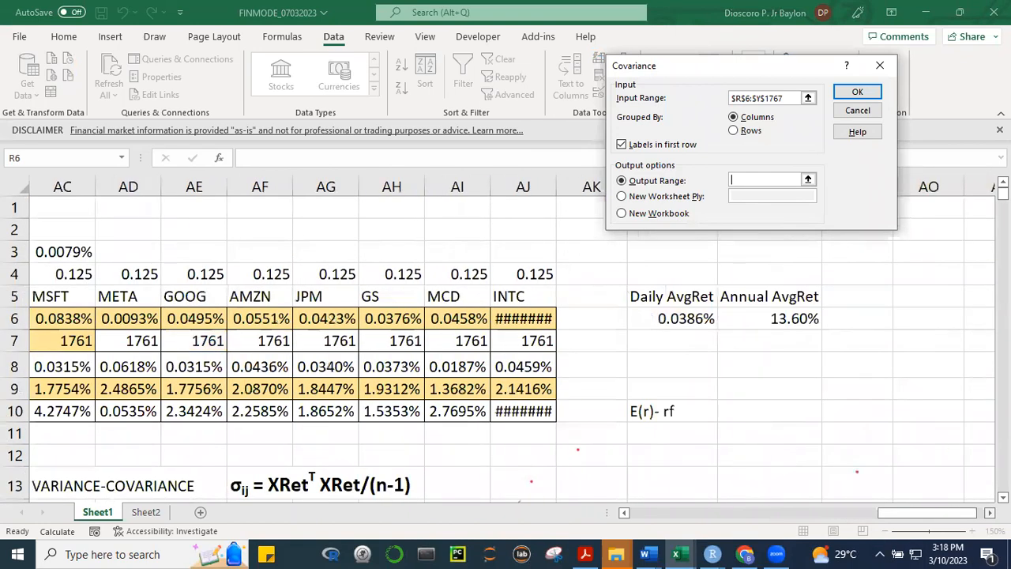
scroll(506, 348, "down", 1)
scroll(586, 413, "down", 4)
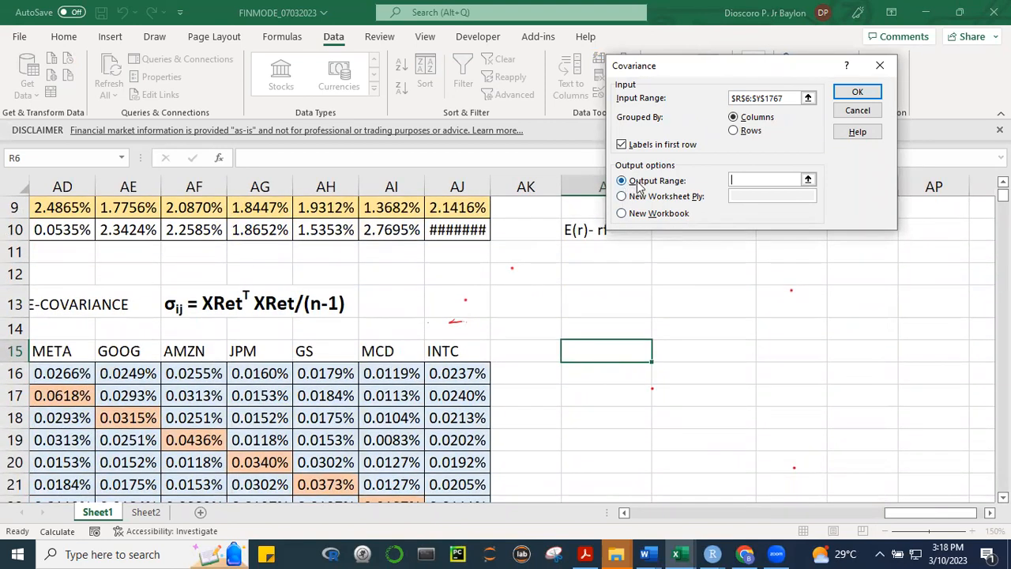
left_click(589, 349)
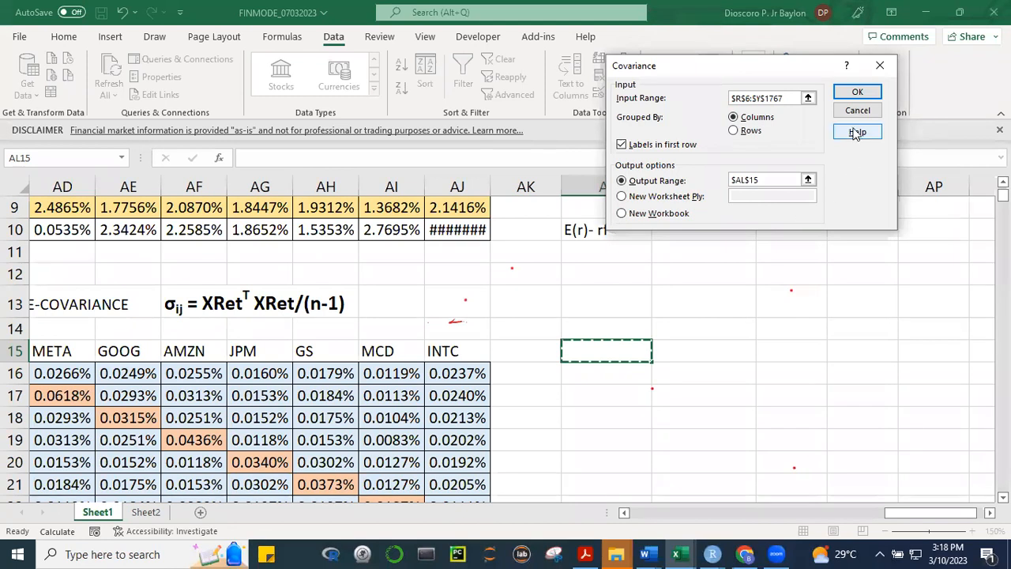
left_click(857, 94)
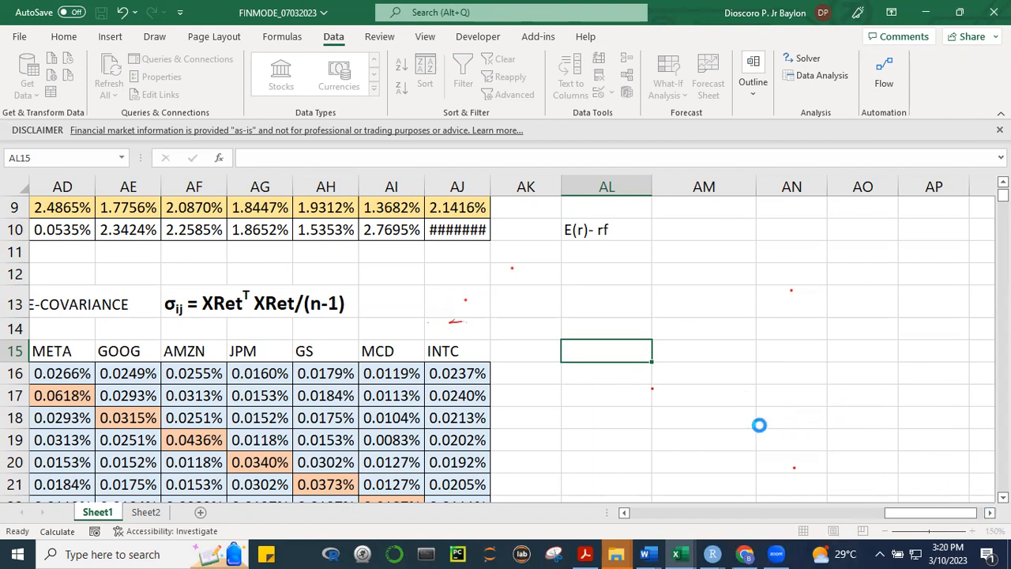
key("Escape")
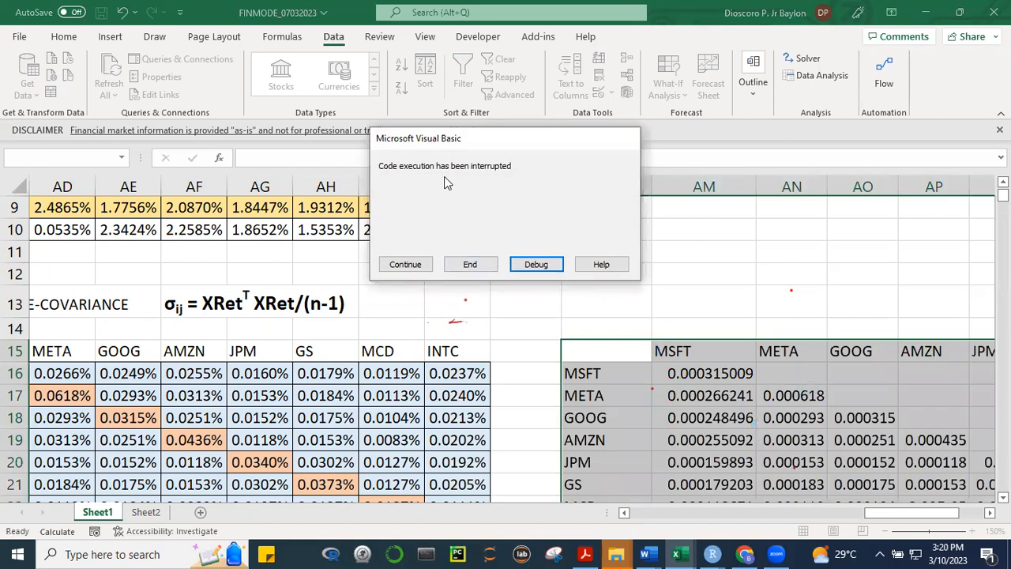
left_click(470, 266)
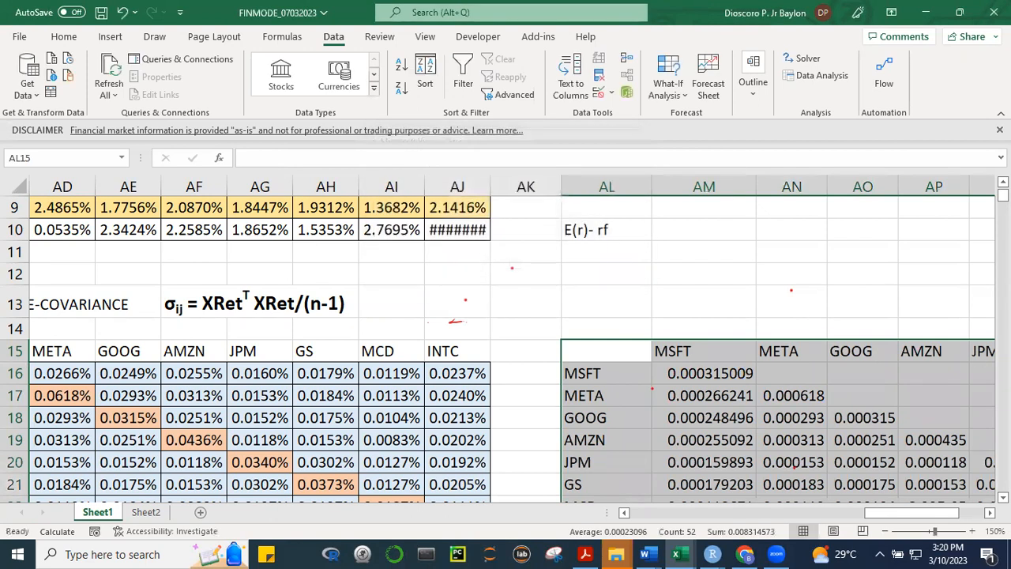
Format the generated covariance values in AM16:AT23 as centred percentages with four decimal places
scroll(505, 339, "right", 2)
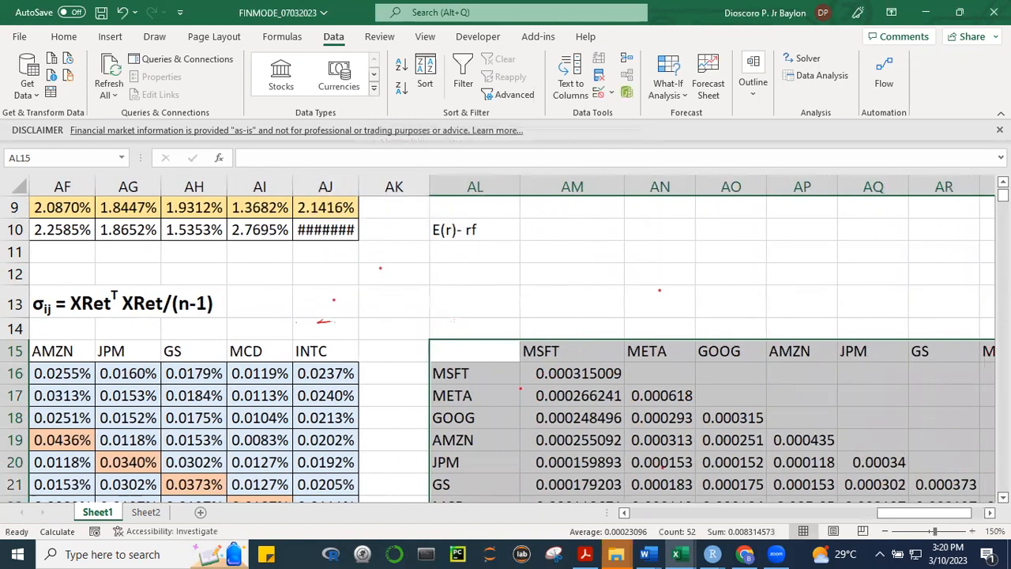
scroll(505, 340, "down", 1)
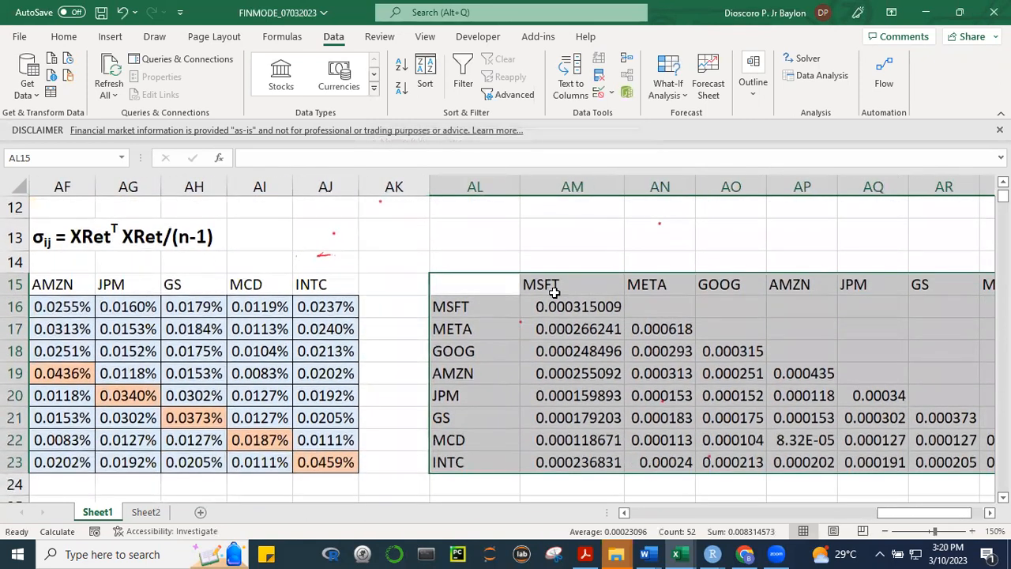
left_click_drag(550, 308, 869, 459)
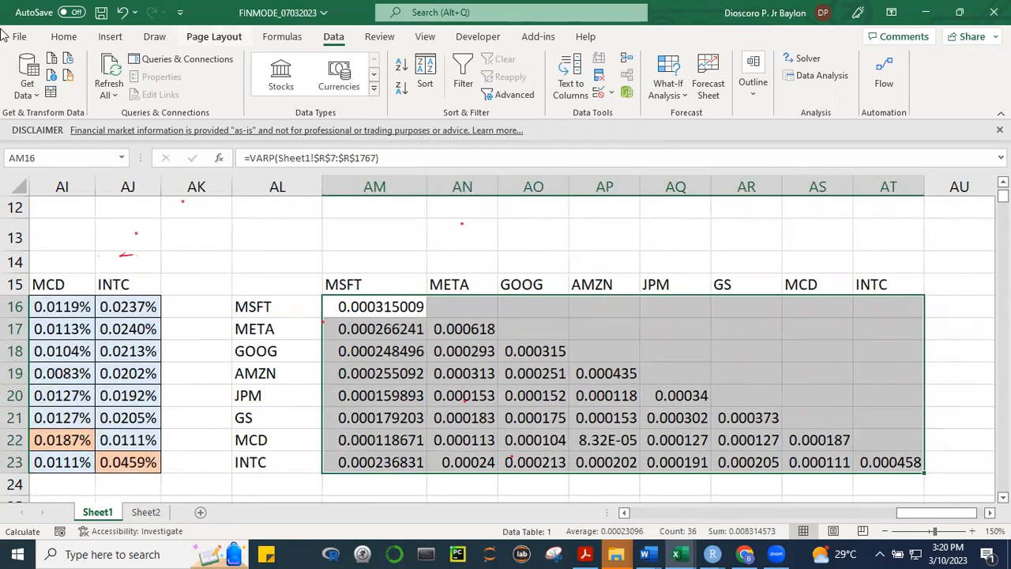
left_click(54, 39)
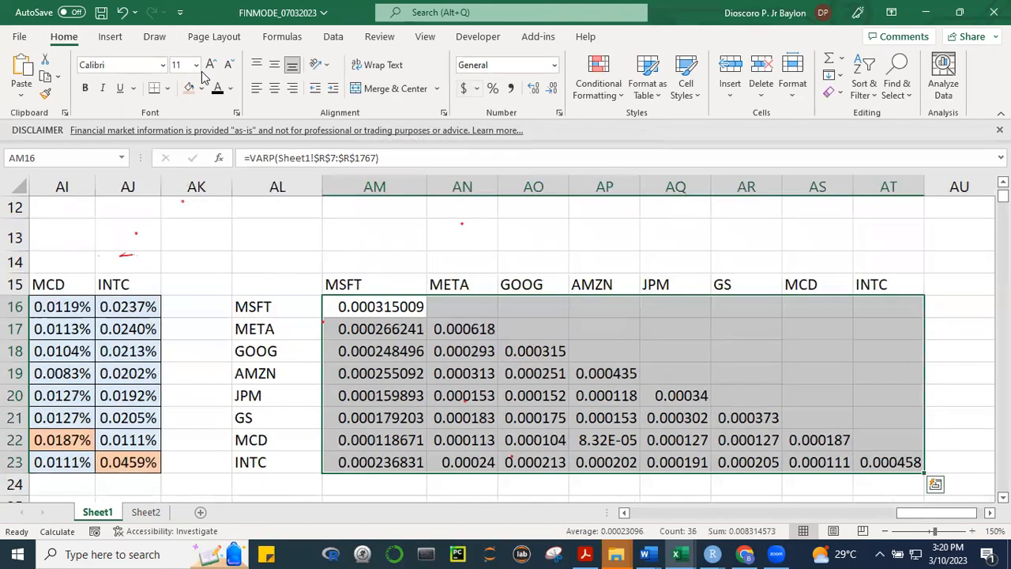
left_click(491, 88)
left_click(533, 89)
left_click(533, 88)
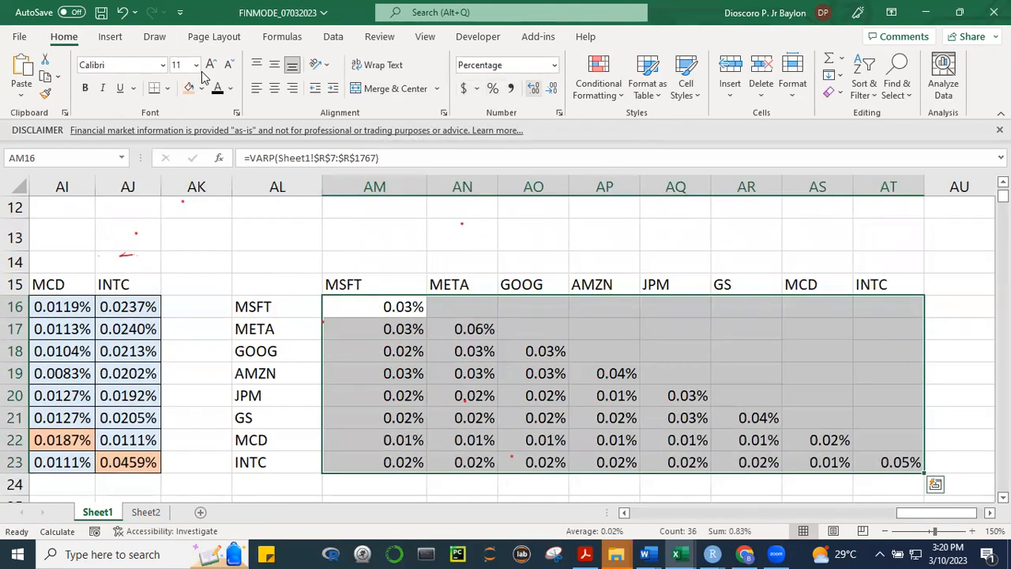
left_click(533, 88)
left_click(533, 88)
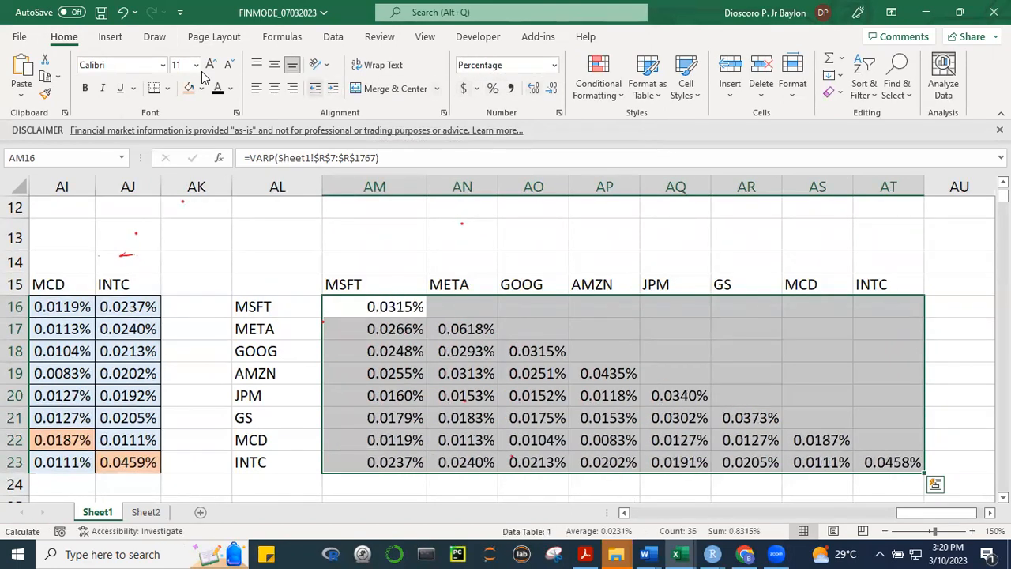
left_click(611, 380)
Compare the generated covariance matrix in AL15:AT23 with the formula-based variance-covariance matrix in columns AC to AJ
left_click_drag(928, 518, 893, 515)
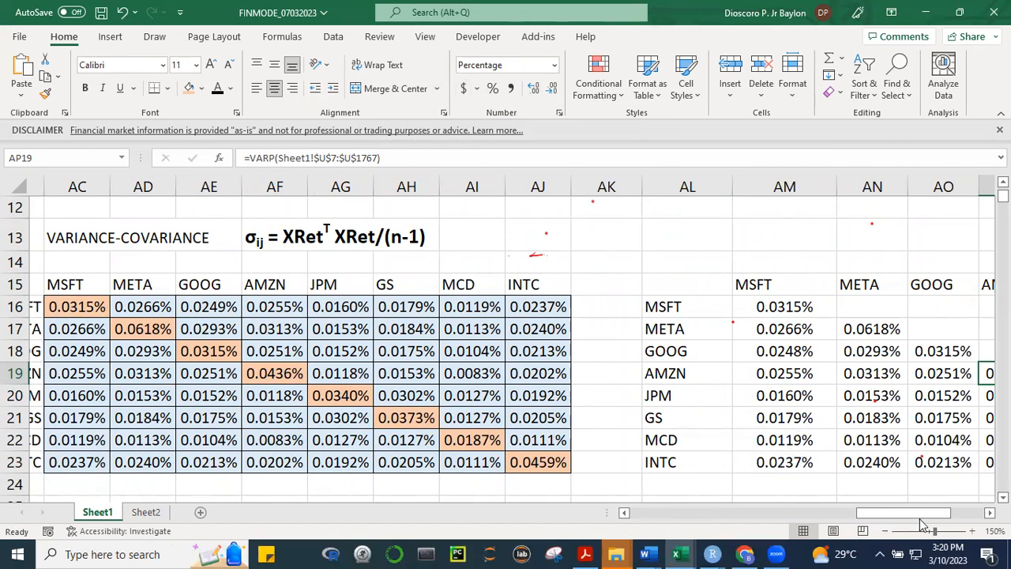
left_click_drag(929, 514, 962, 514)
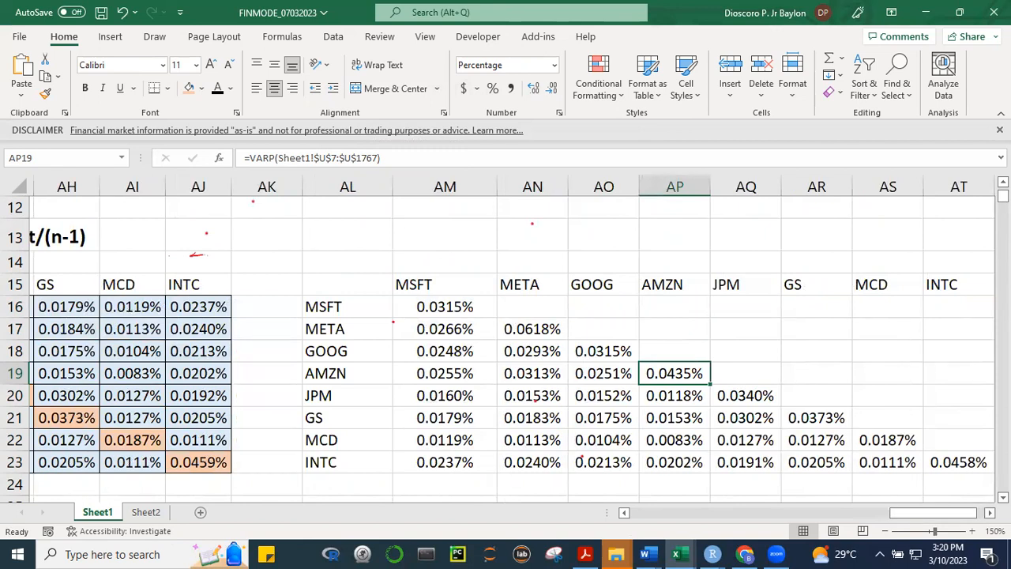
scroll(326, 323, "right", 3)
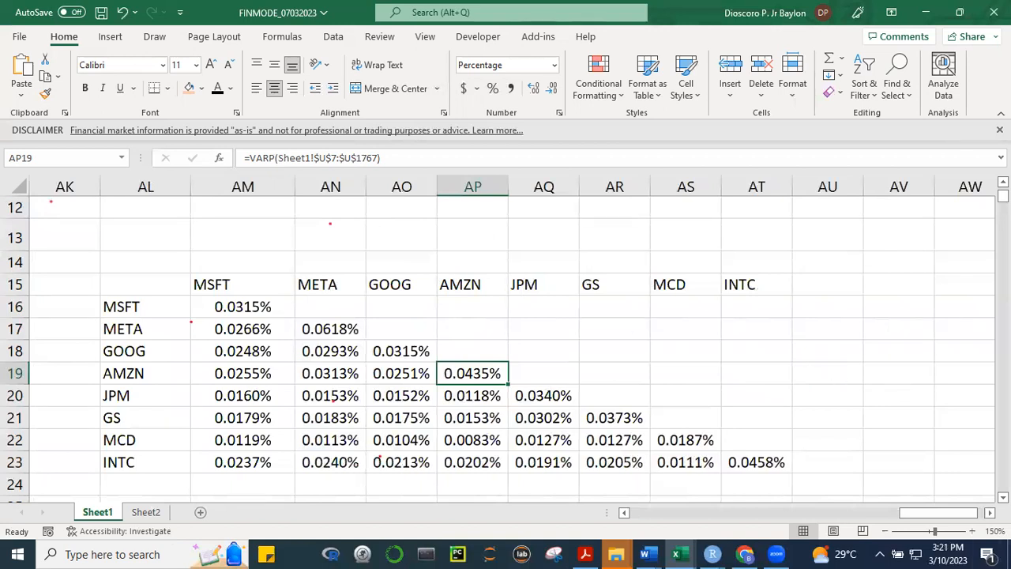
scroll(440, 384, "down", 1)
left_click_drag(260, 285, 759, 432)
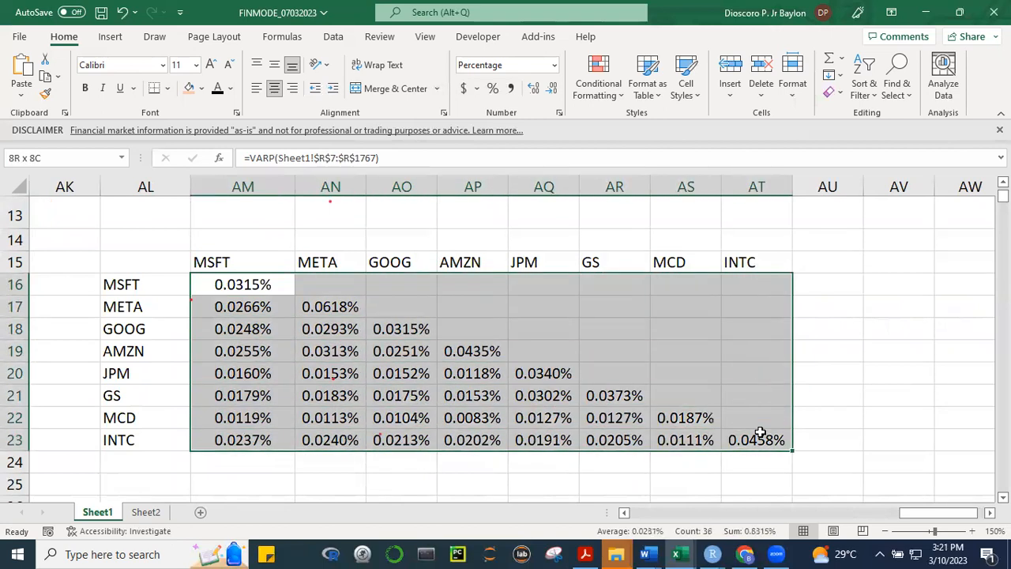
left_click_drag(759, 432, 759, 432)
left_click(421, 333)
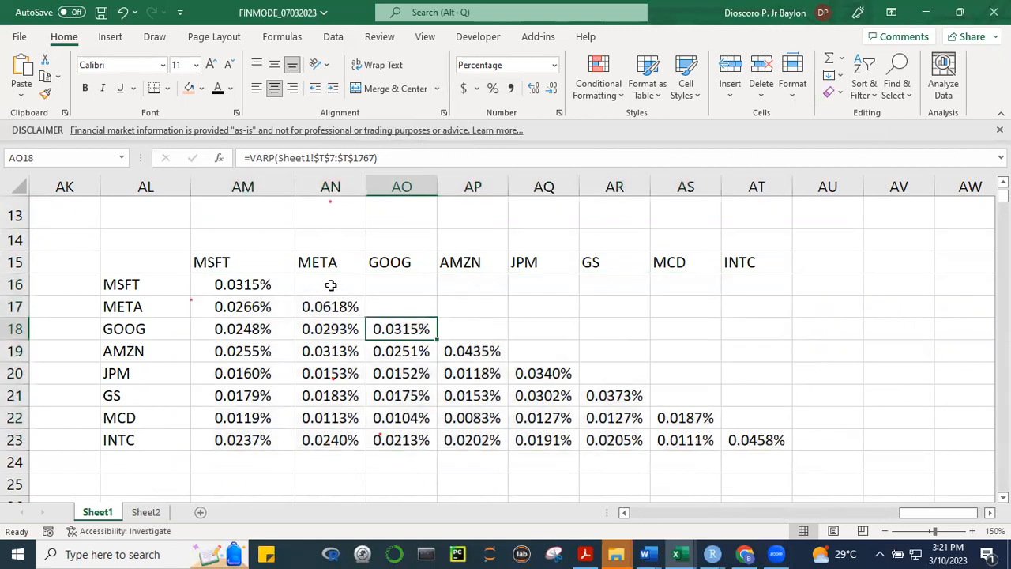
Mirror the MSFT covariances above the diagonal by referencing AM17 in AN16 and AM18 in AO16
left_click(331, 285)
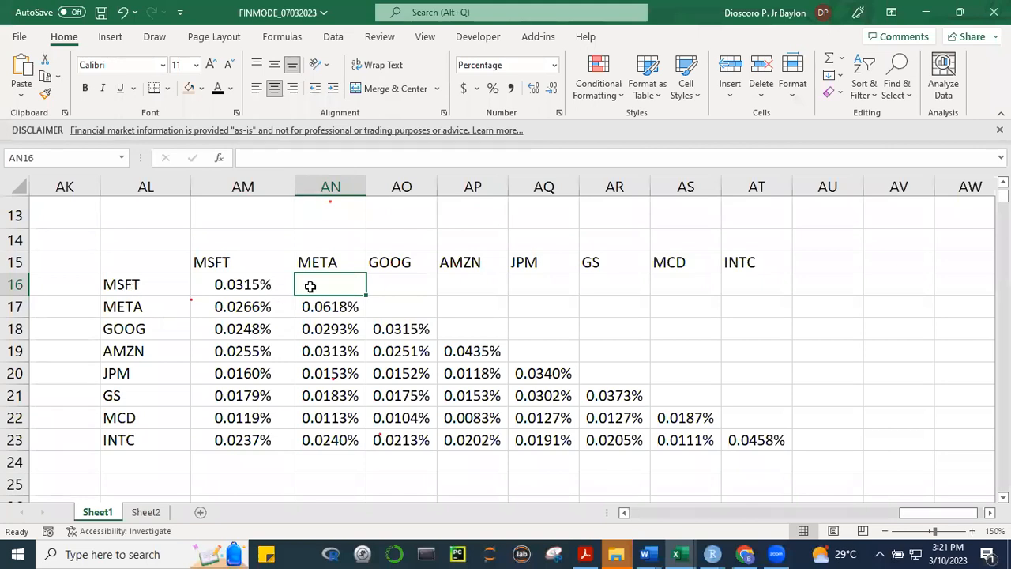
type("=")
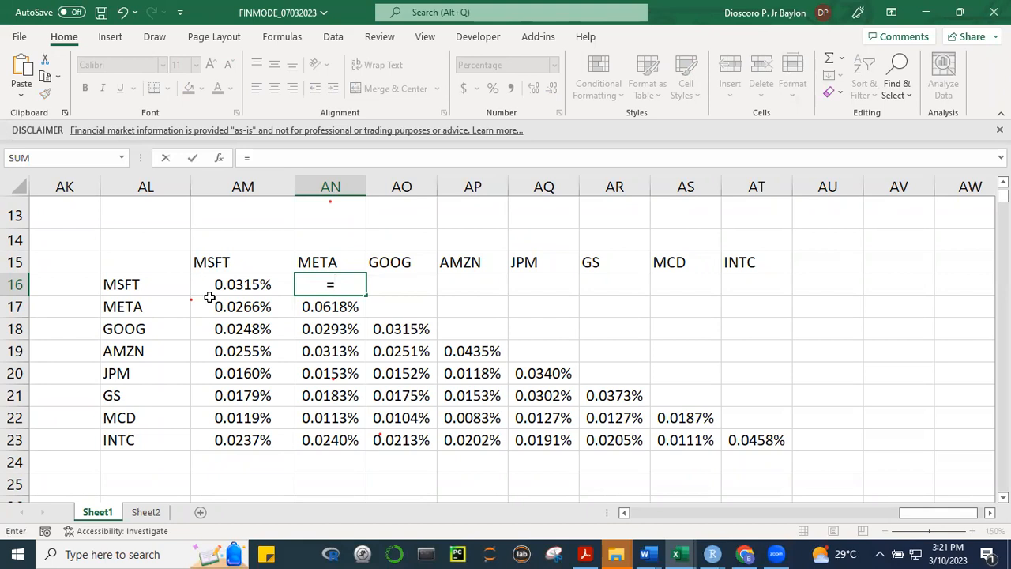
left_click(228, 308)
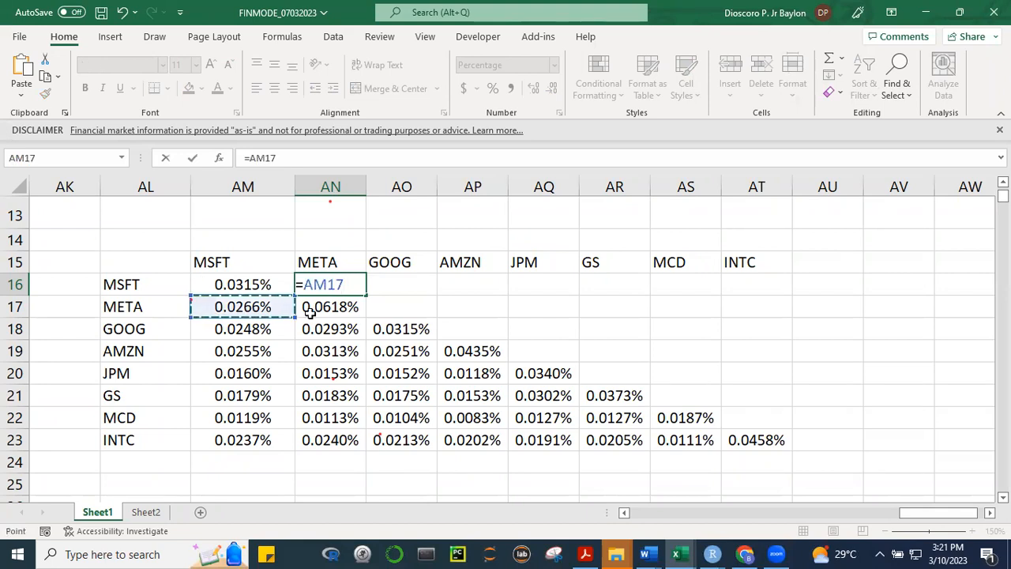
key("Return")
key("Return")
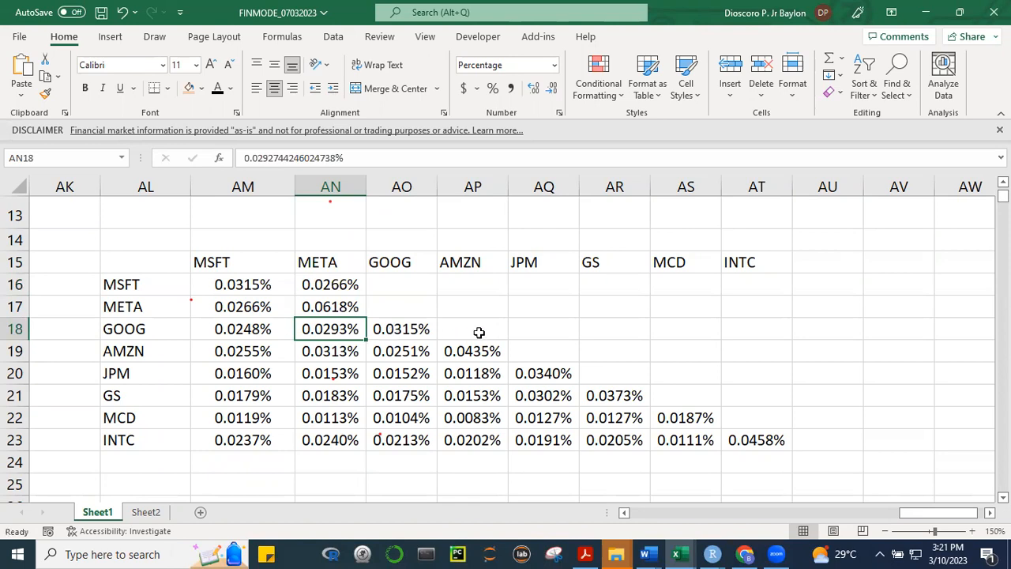
left_click(395, 290)
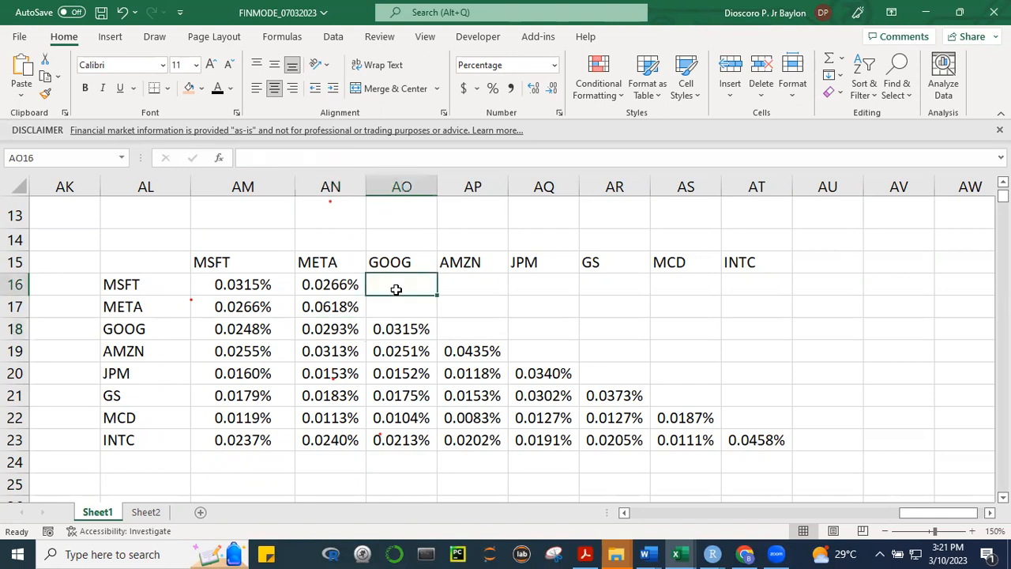
type("=")
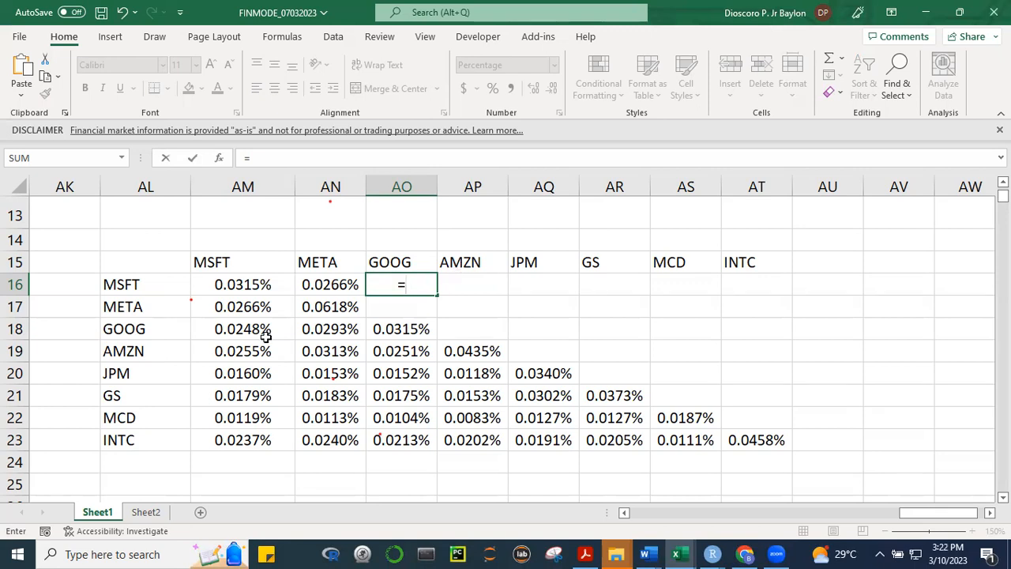
left_click(226, 326)
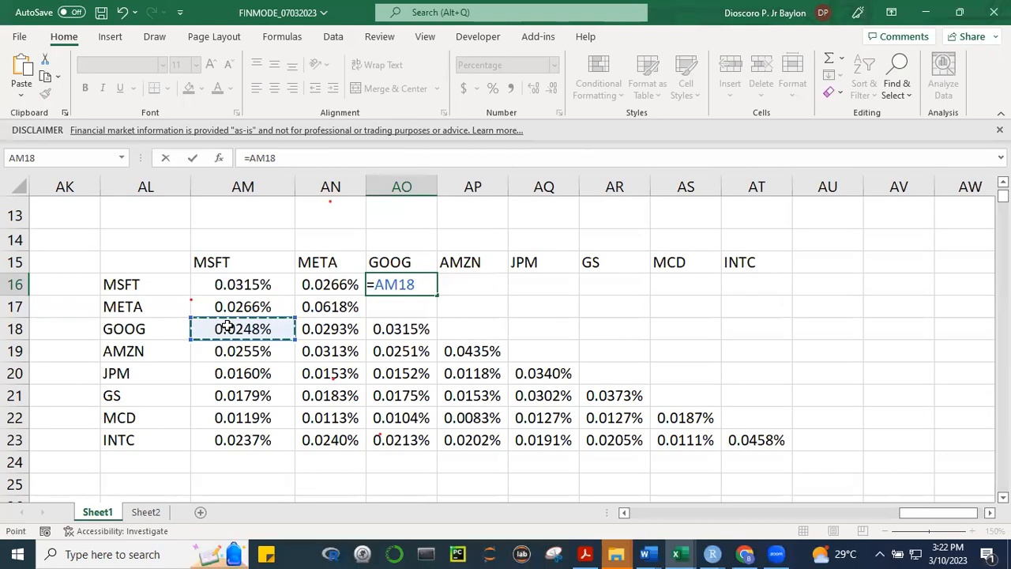
key("Return")
Clear the mirrored references from AN16:AO16
left_click(844, 411)
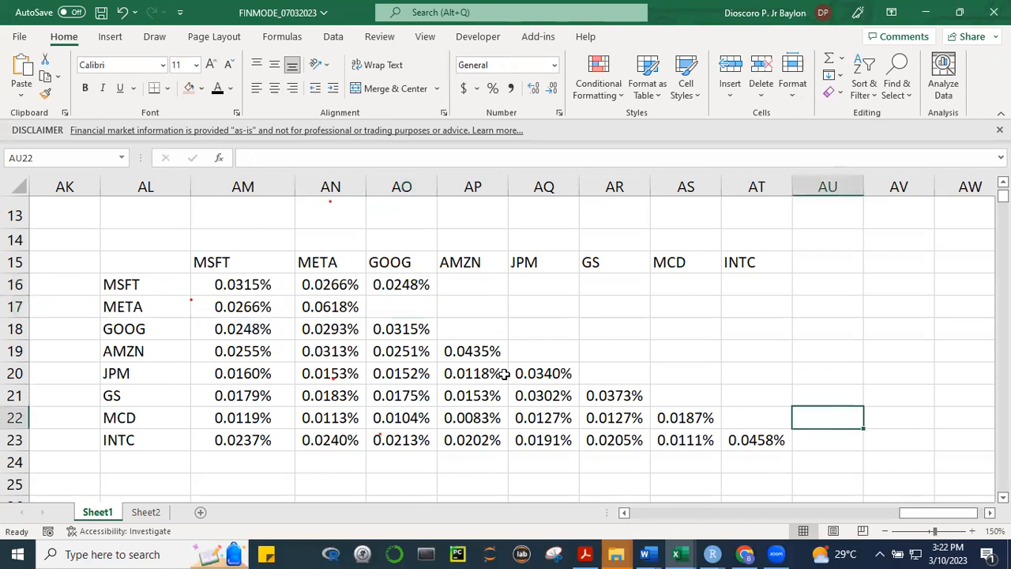
left_click_drag(337, 285, 367, 286)
key("Delete")
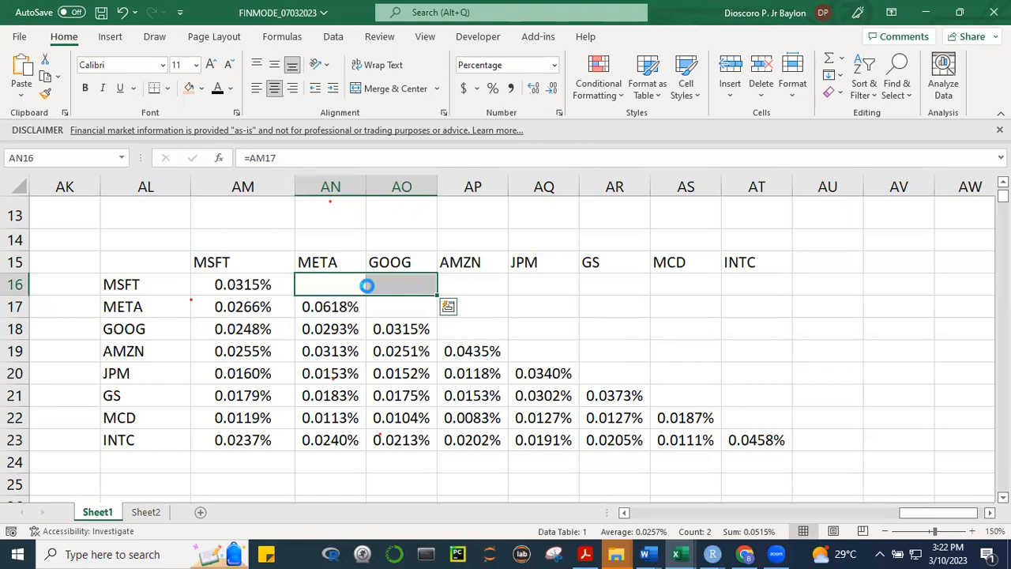
left_click(909, 453)
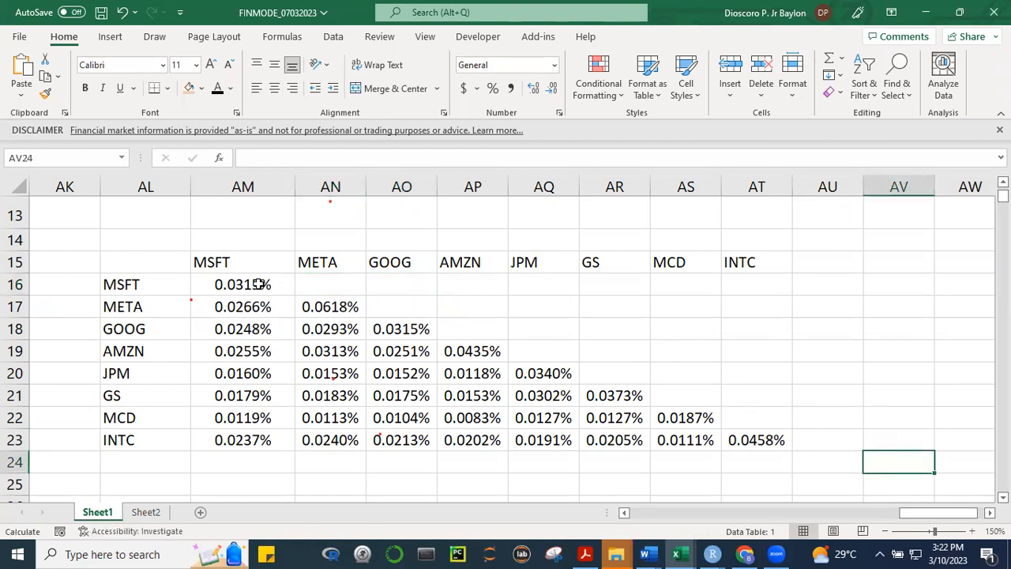
Replace the formulas in the covariance matrix AM16:AT23 with their values by copying and pasting values in place
left_click_drag(261, 286, 777, 435)
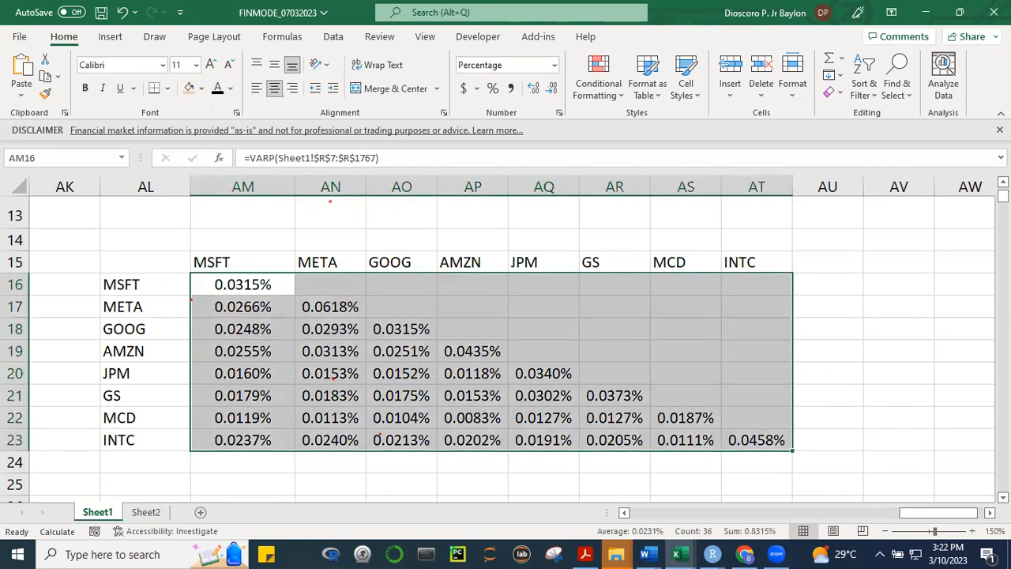
key("ctrl+c")
key("Escape")
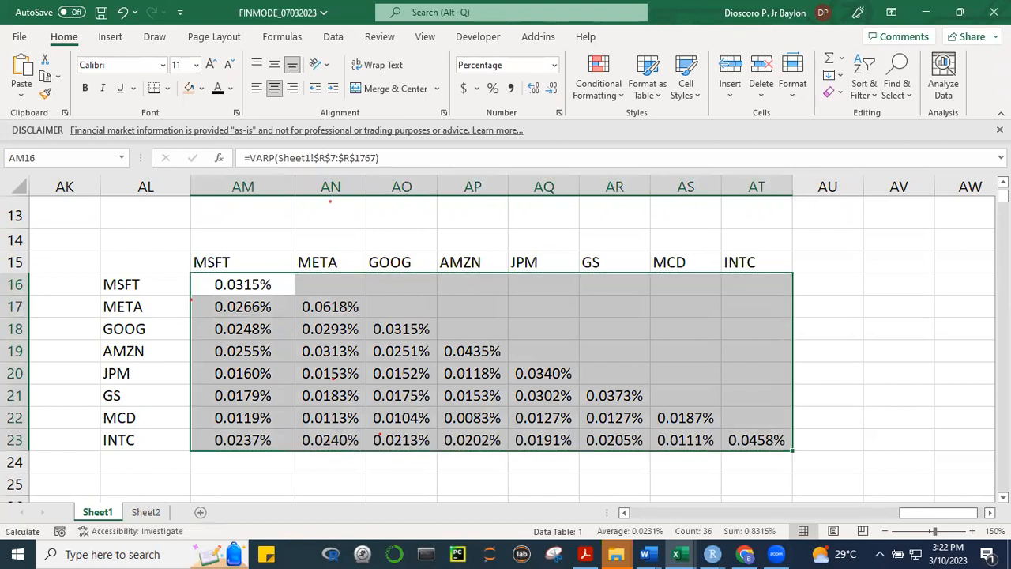
key("ctrl+c")
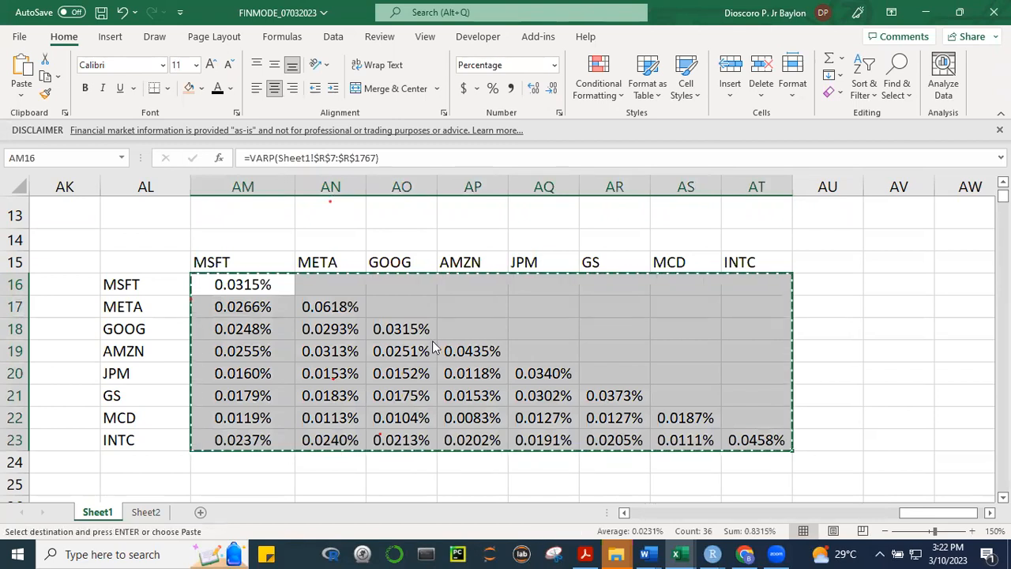
right_click(432, 340)
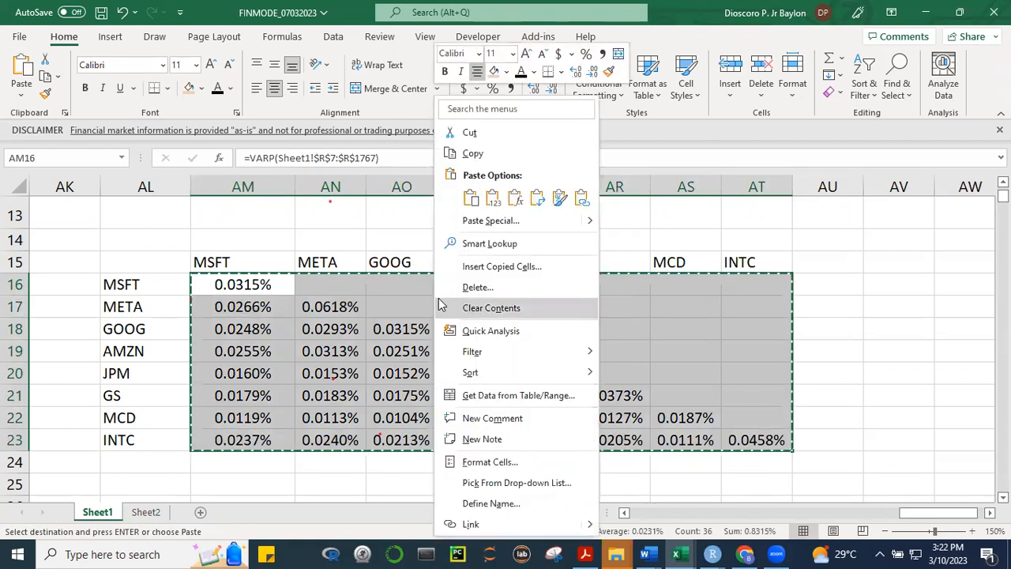
left_click(493, 198)
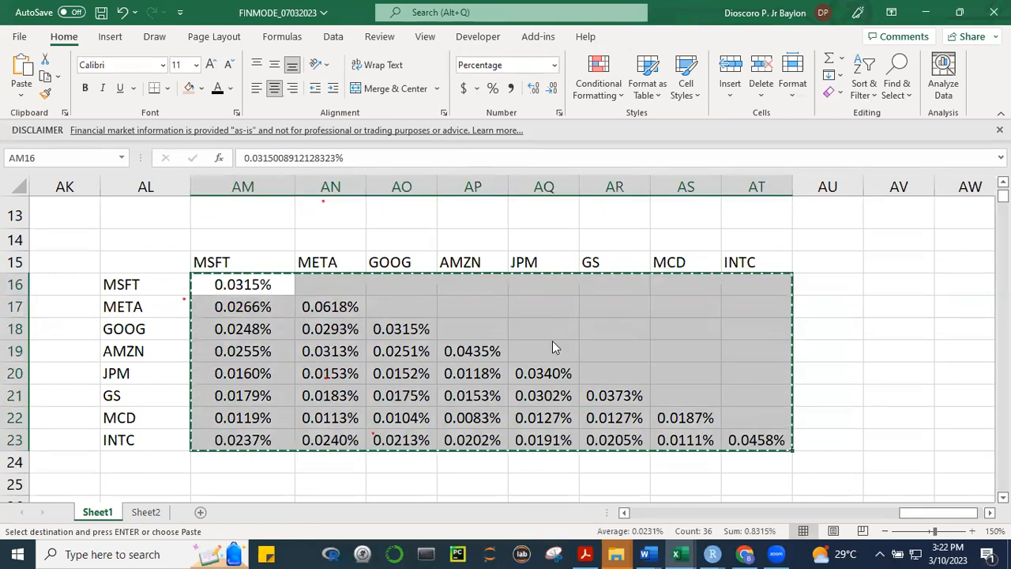
right_click(552, 342)
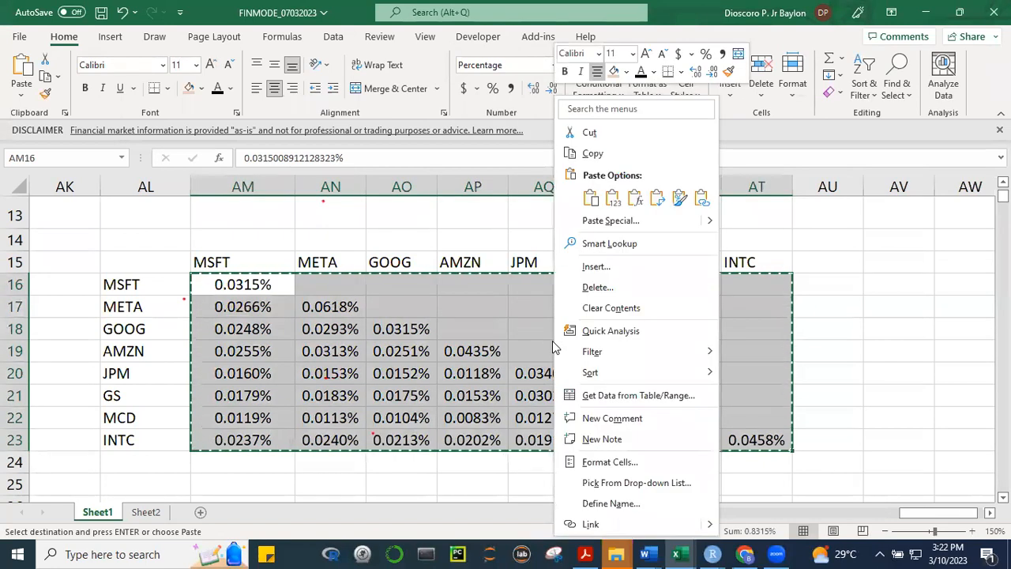
left_click(614, 223)
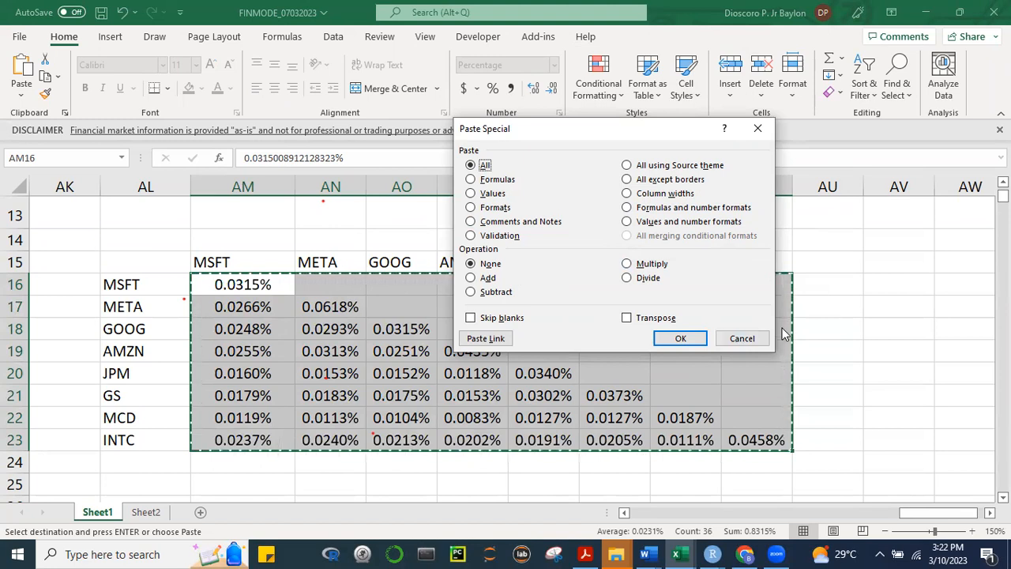
left_click(759, 131)
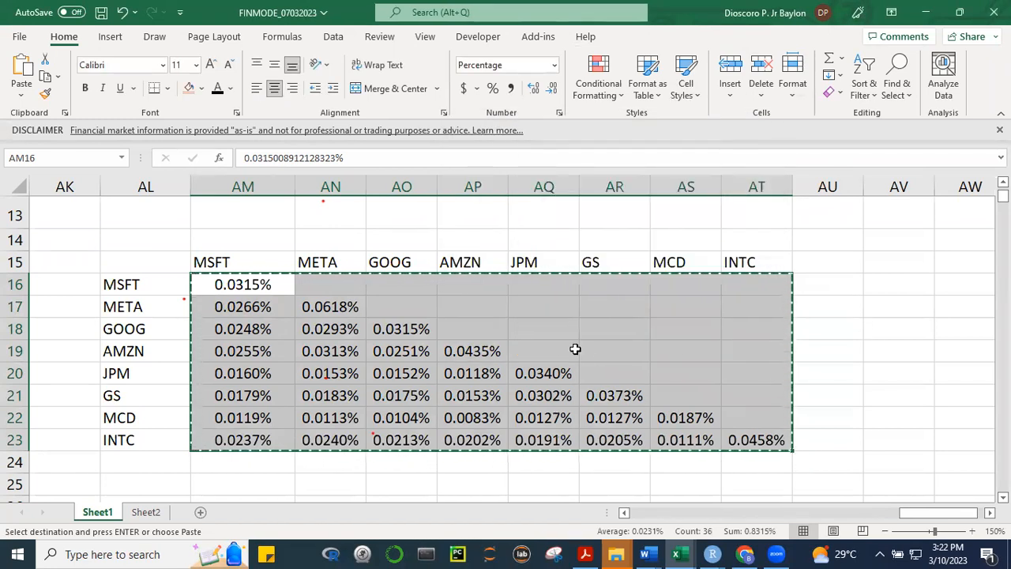
Try to paste the copied matrix AM16:AT23 over itself with Paste Special, using both Transpose and Skip blanks
right_click(520, 329)
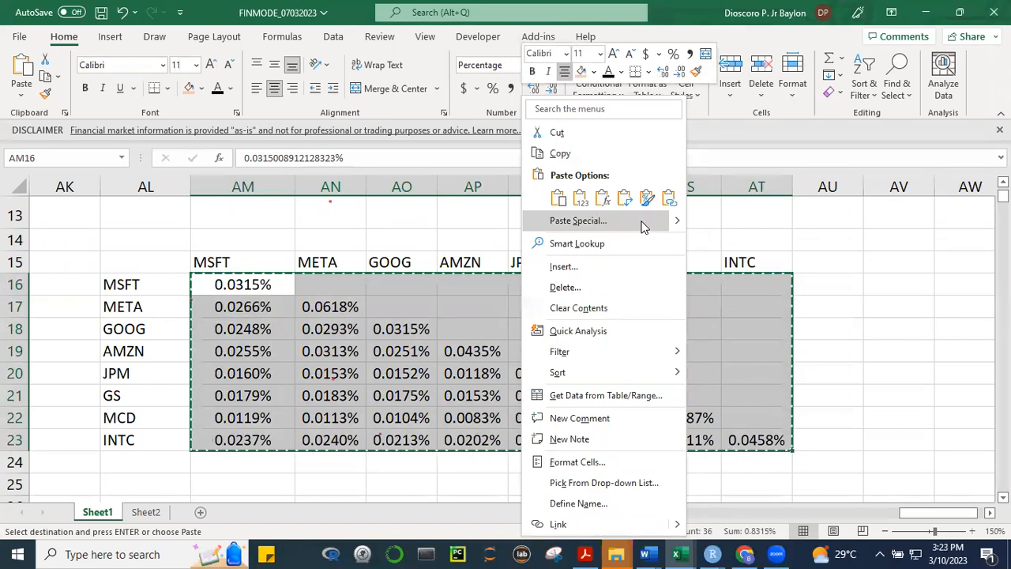
left_click(600, 221)
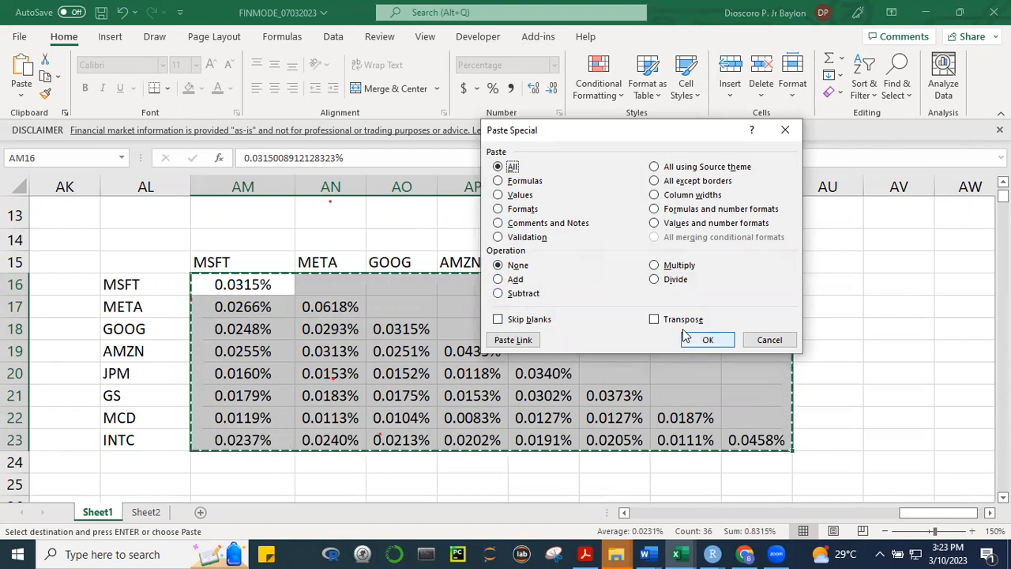
left_click(655, 320)
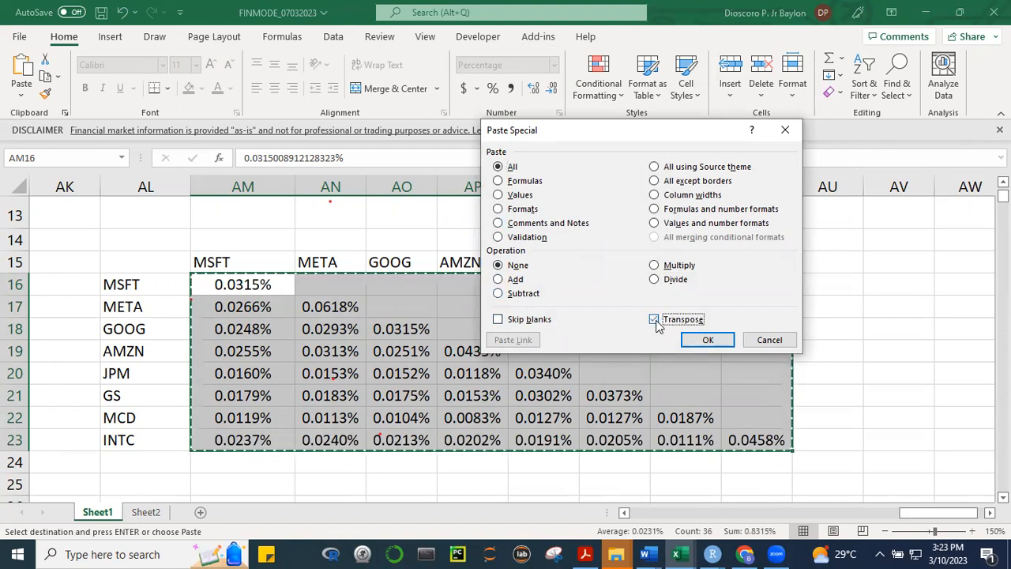
left_click(498, 321)
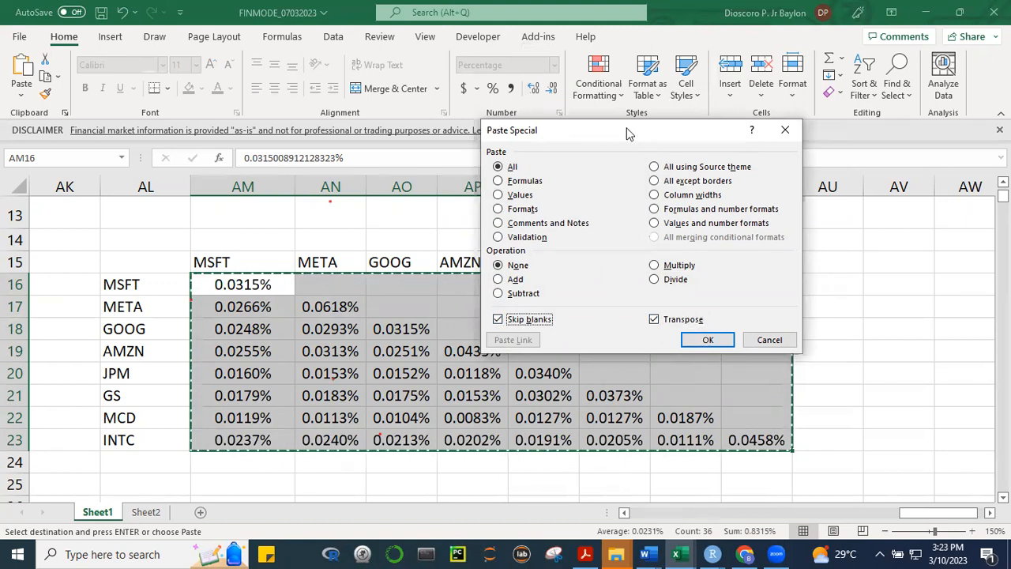
left_click_drag(628, 134, 799, 30)
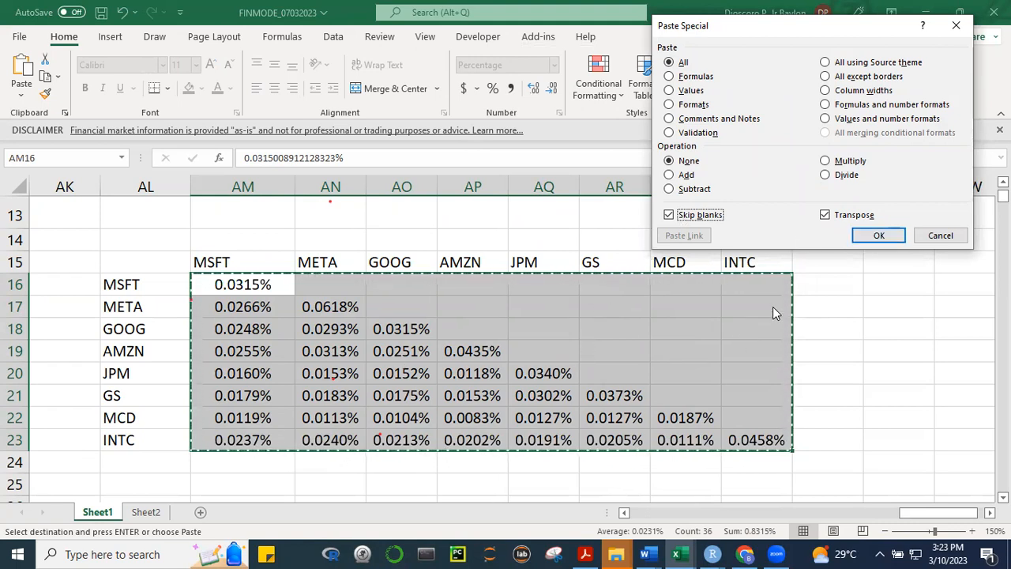
left_click(876, 236)
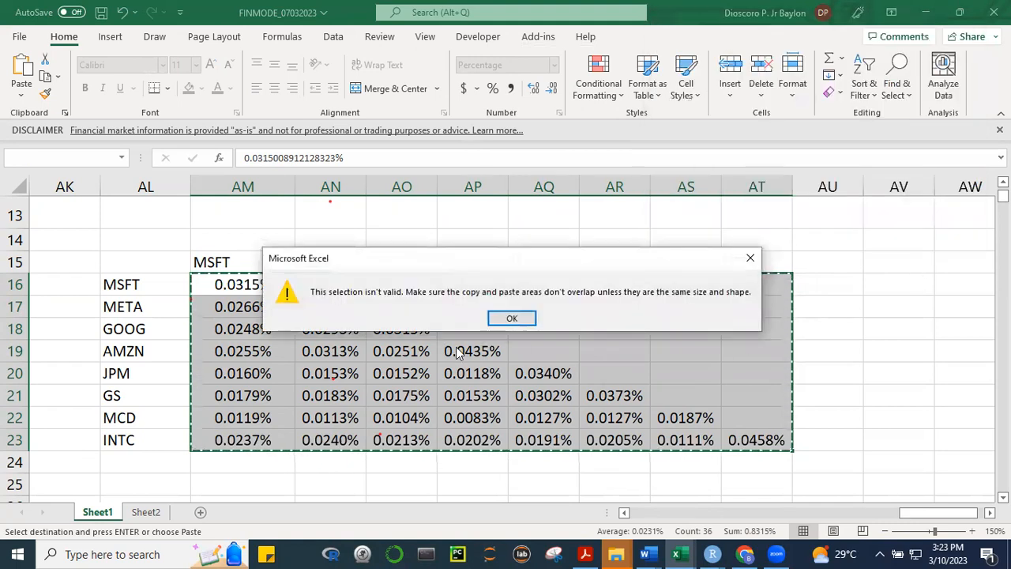
left_click(512, 320)
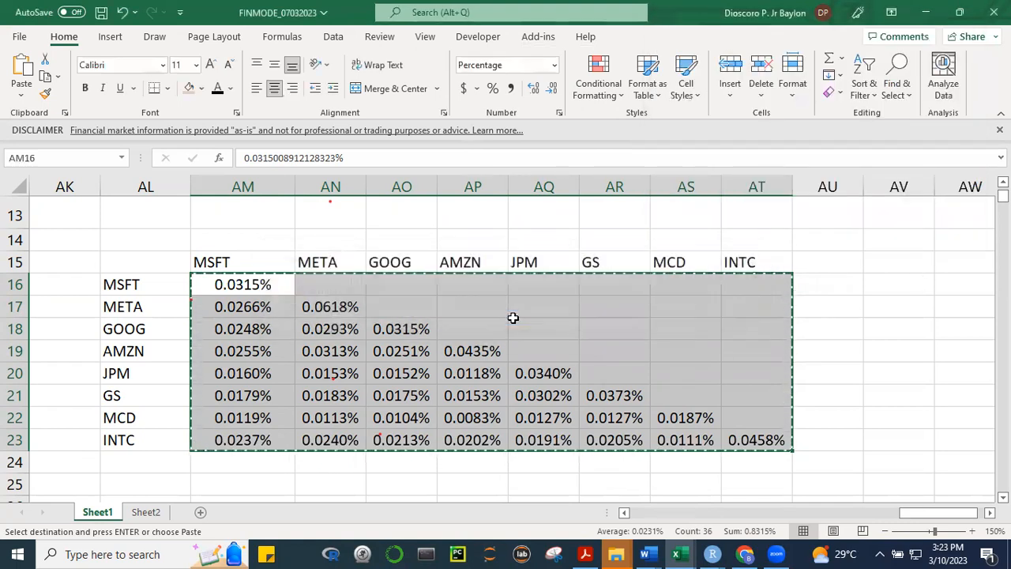
Copy AM16:AT23 again and try to paste it over itself with only Transpose enabled
left_click(926, 390)
left_click_drag(242, 286, 728, 439)
key("ctrl+c")
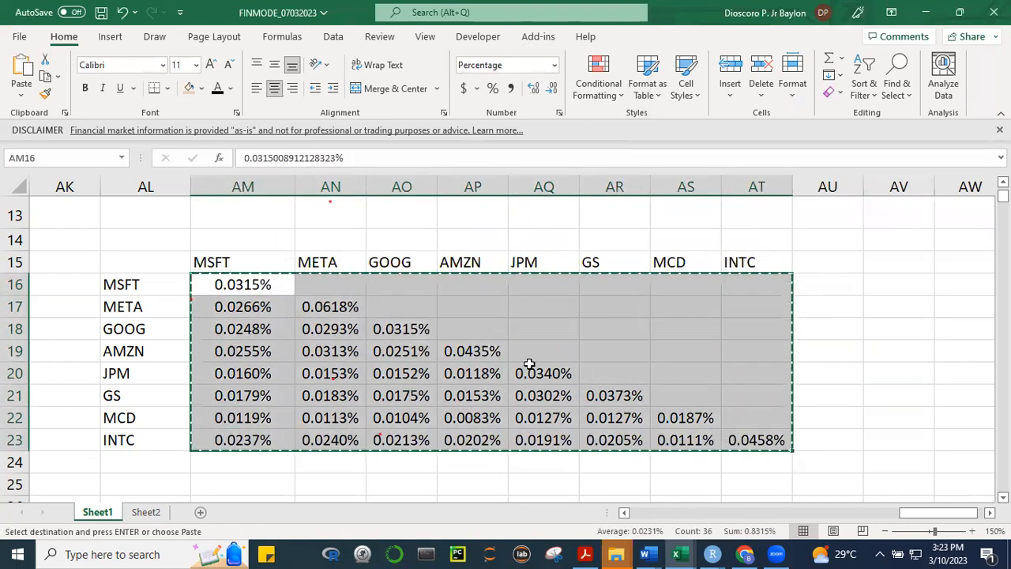
right_click(573, 343)
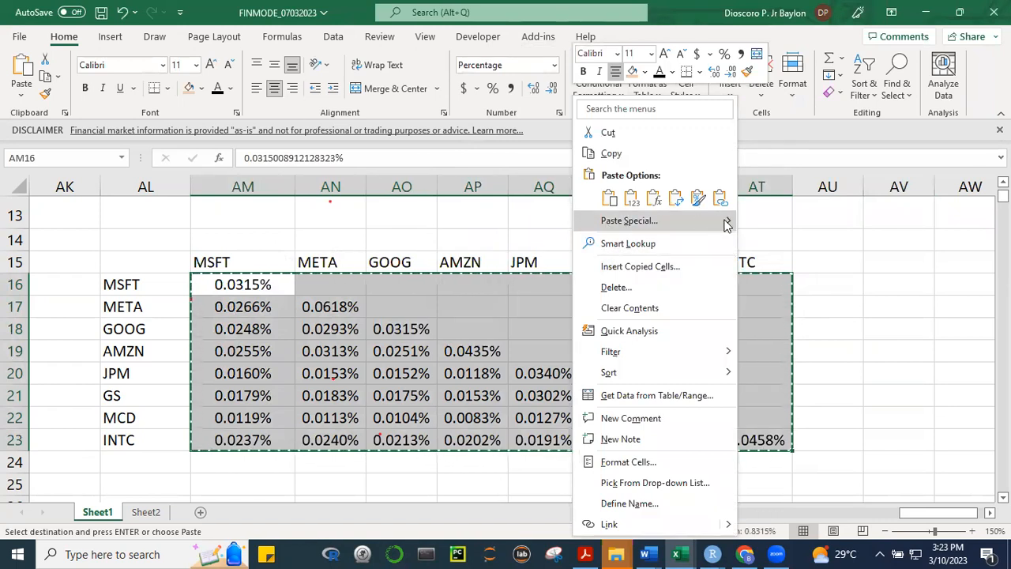
left_click(629, 220)
left_click(650, 316)
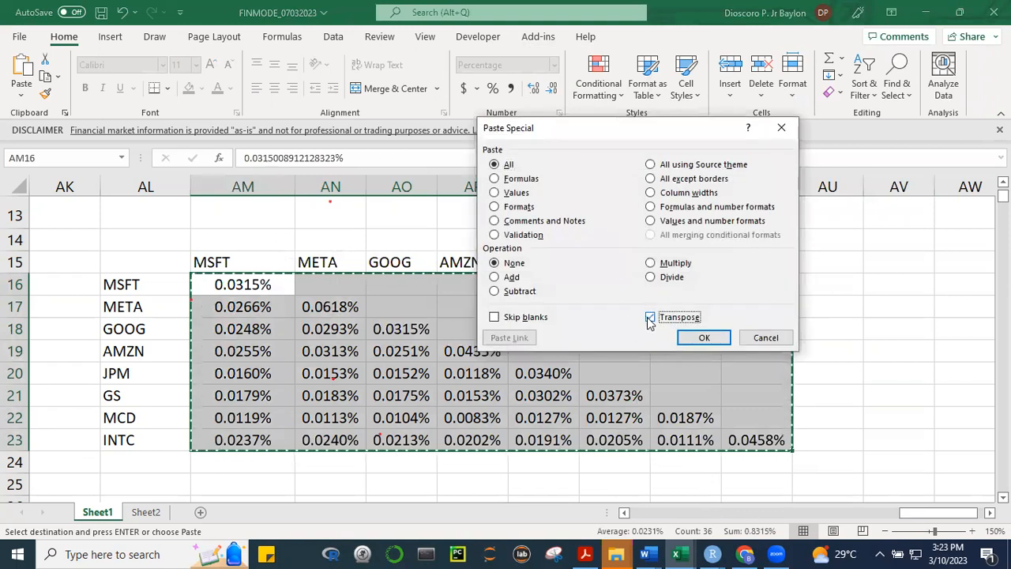
left_click(699, 337)
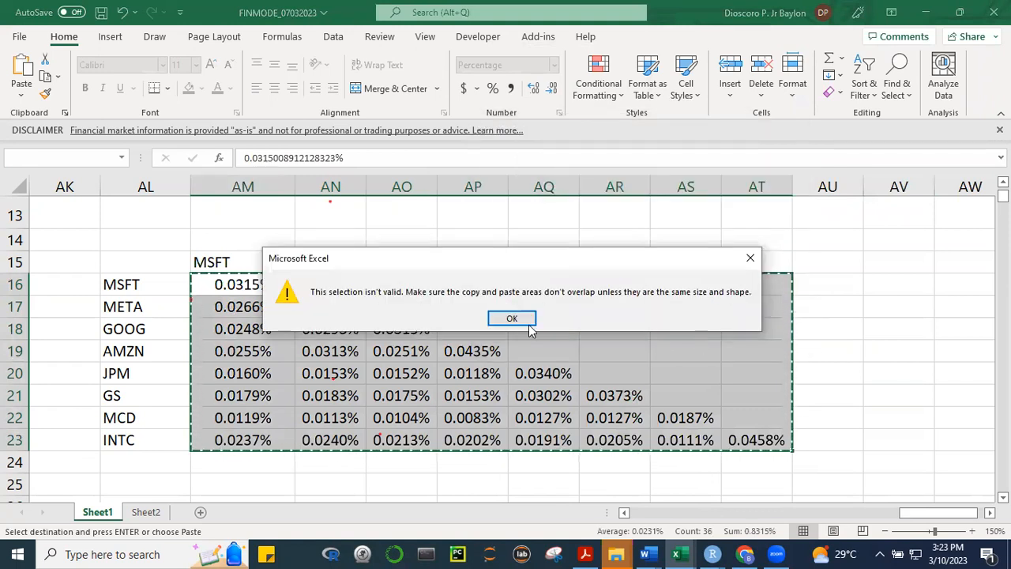
left_click(517, 317)
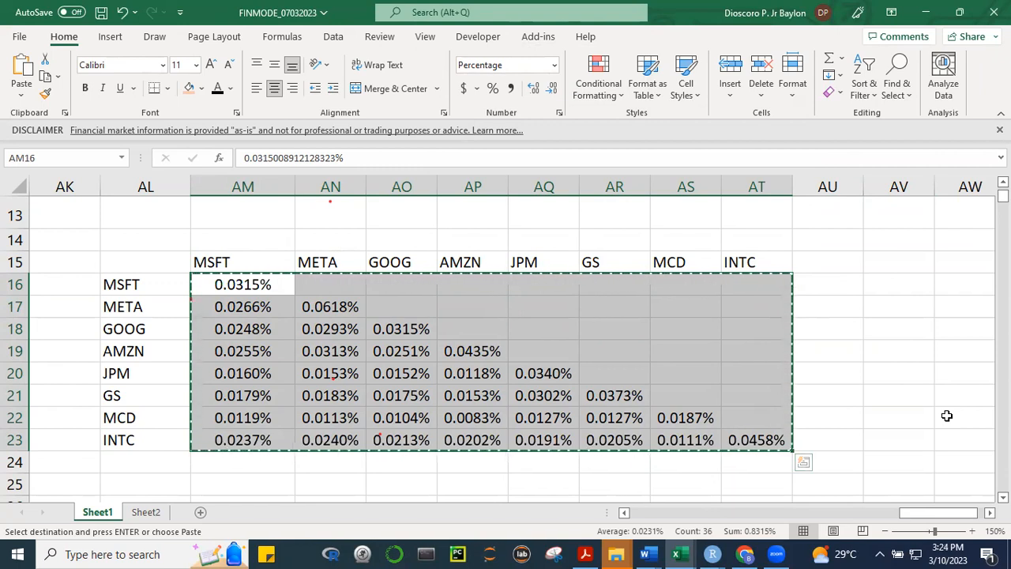
Copy the lower-triangular covariance matrix AM16:AT23 and paste a duplicate starting at AW16
left_click(900, 412)
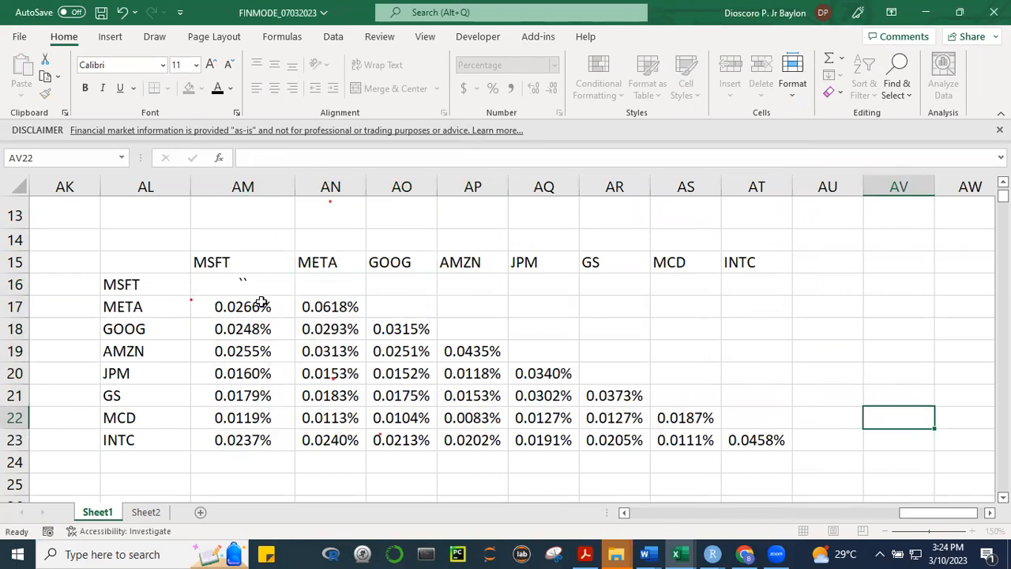
left_click(774, 334)
left_click(911, 345)
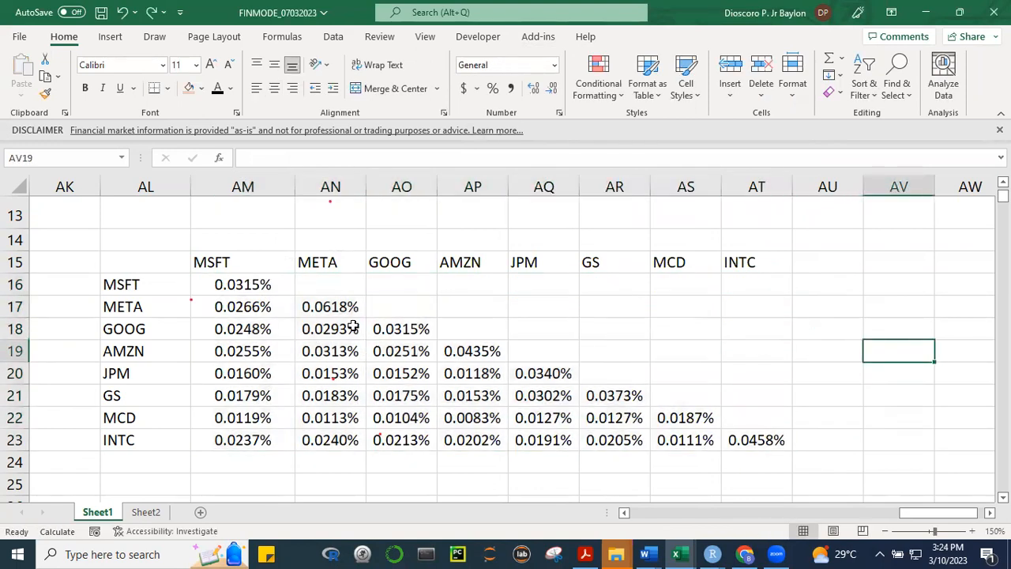
left_click_drag(255, 283, 754, 441)
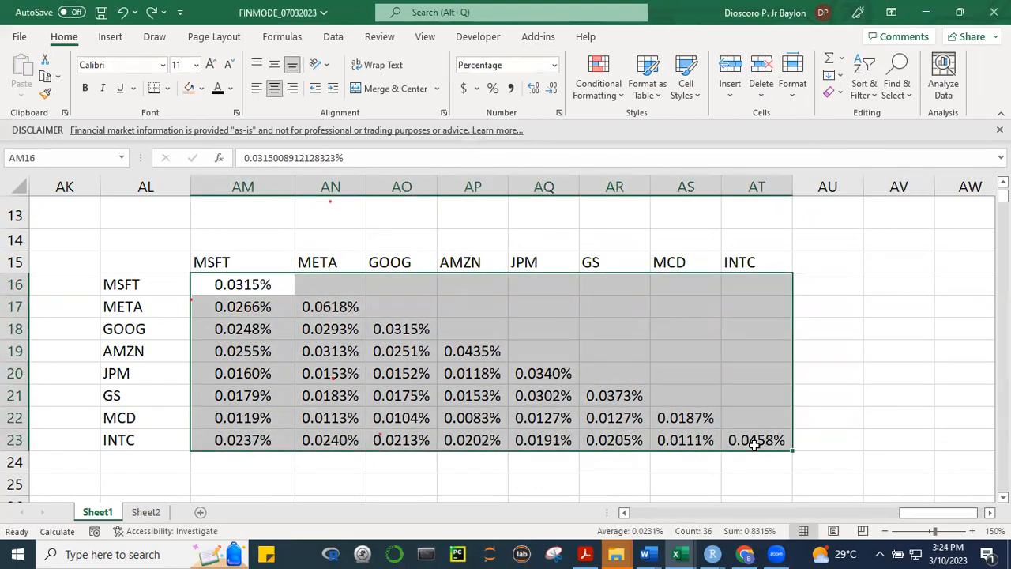
key("ctrl+c")
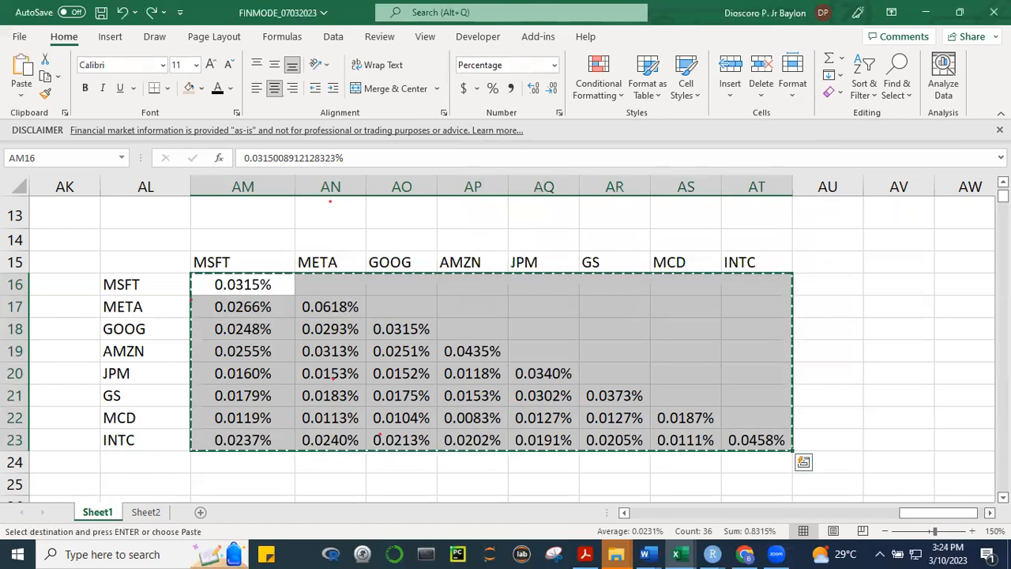
scroll(679, 316, "right", 3)
left_click(696, 286)
key("ctrl+v")
left_click(657, 388)
key("Escape")
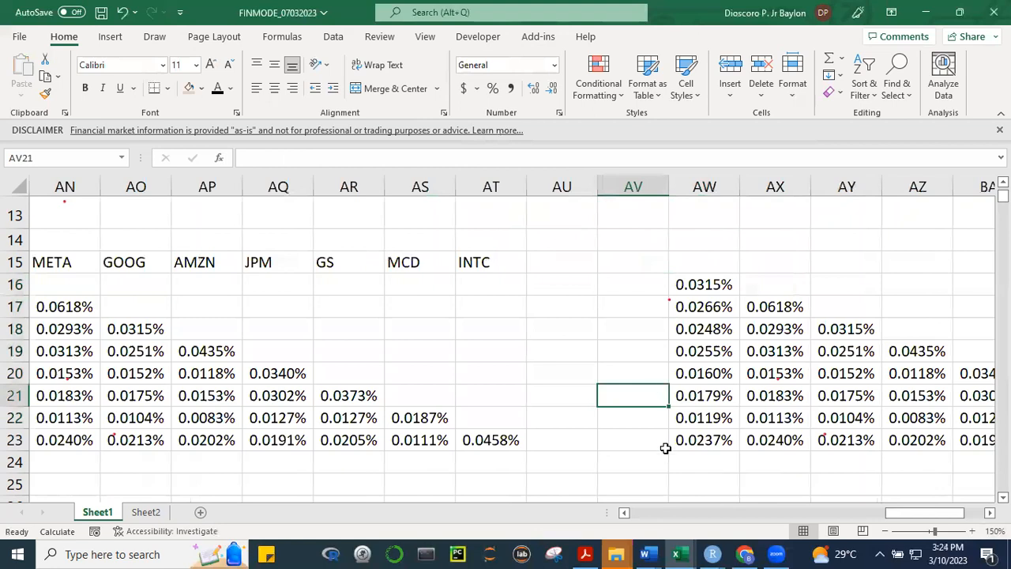
Copy the duplicate matrix AW16:BD23 and paste it onto AM16:AT23 with Paste Special, using both Transpose and Skip blanks
left_click_drag(664, 455, 681, 461)
scroll(290, 265, "right", 5)
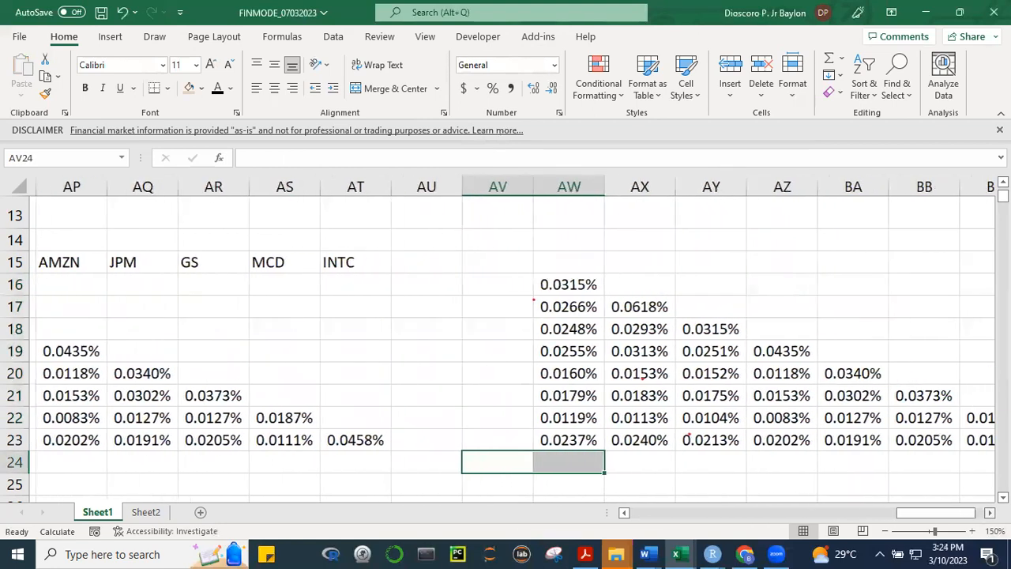
left_click_drag(346, 287, 841, 444)
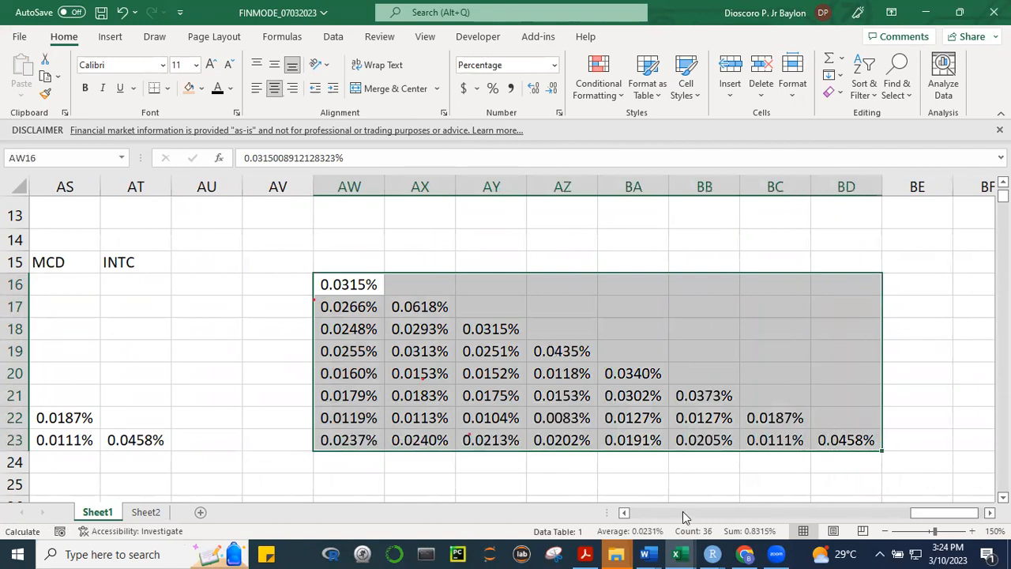
key("ctrl+c")
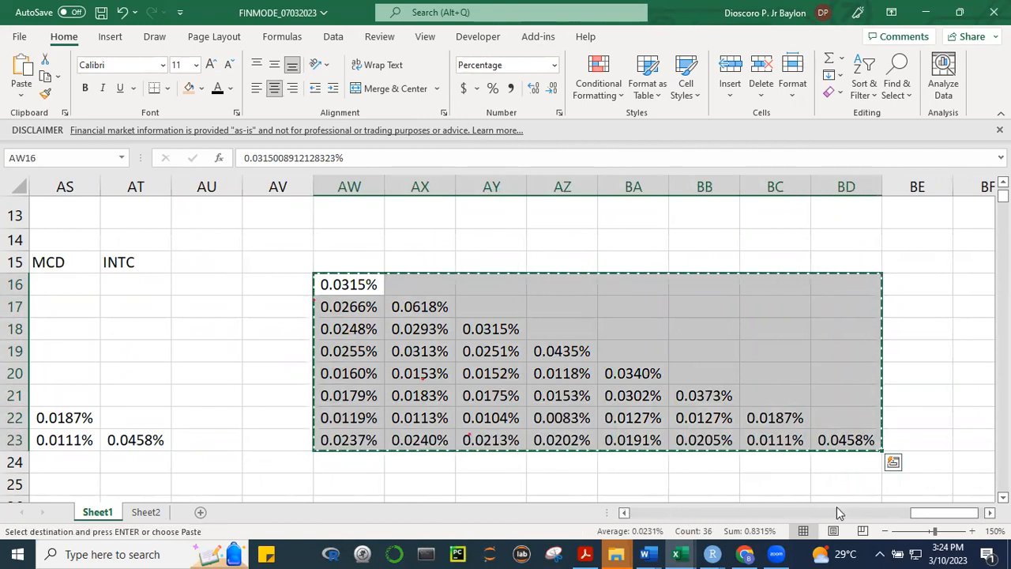
left_click_drag(934, 515, 887, 525)
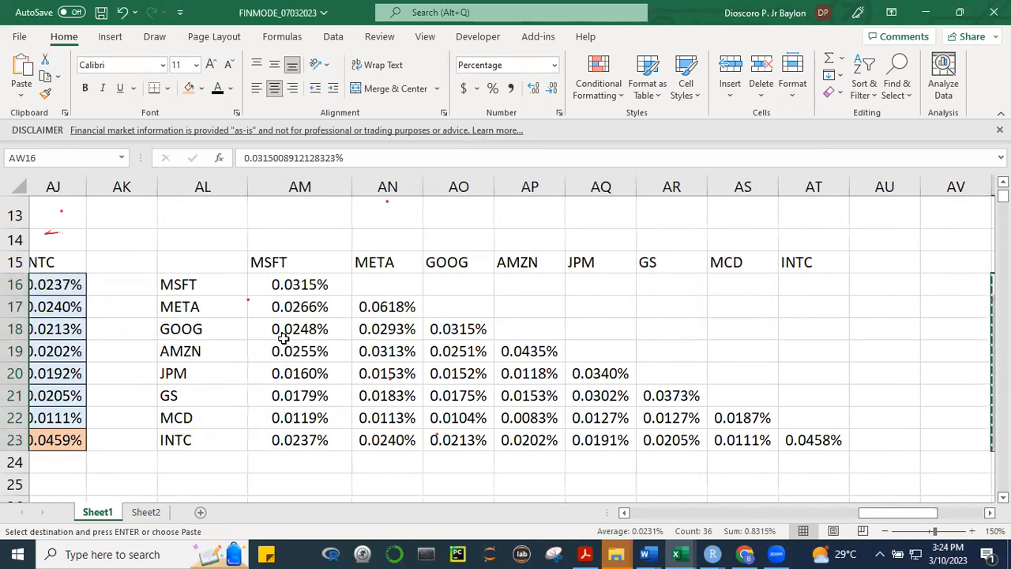
mouse_move(312, 284)
left_mouse_down()
mouse_move(395, 415)
mouse_move(786, 434)
left_mouse_up()
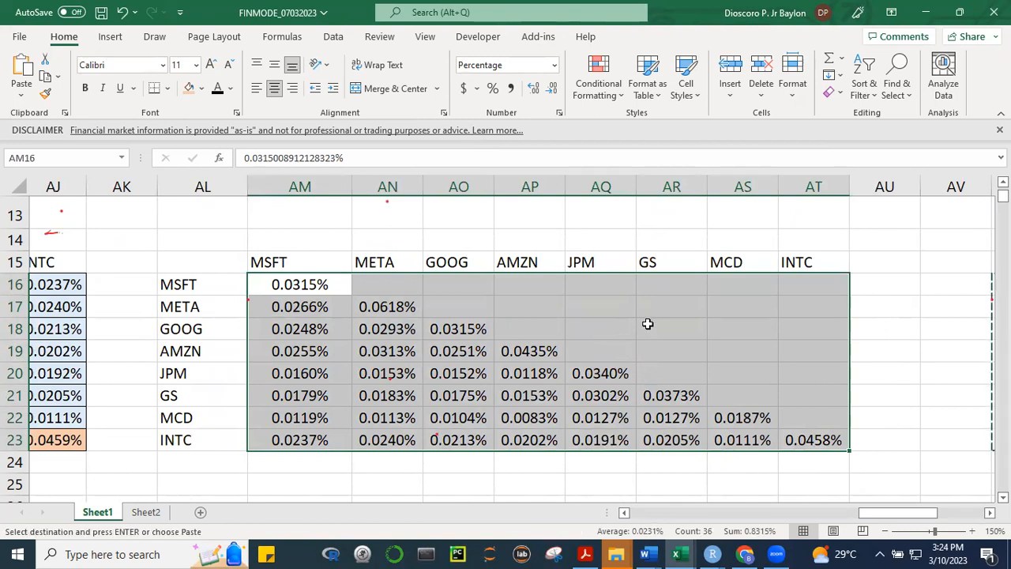
right_click(648, 329)
mouse_move(806, 227)
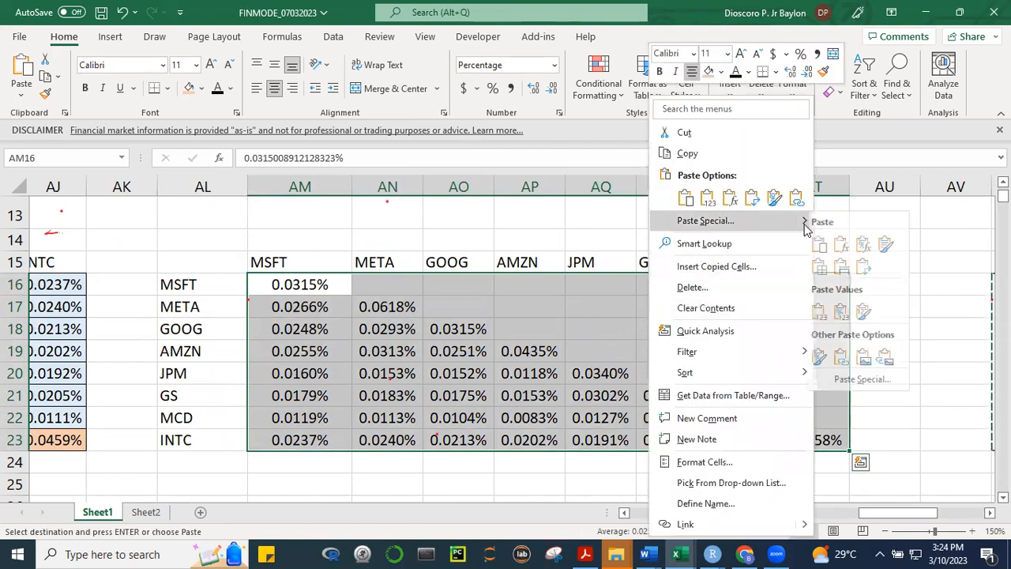
left_click(705, 221)
left_click(719, 317)
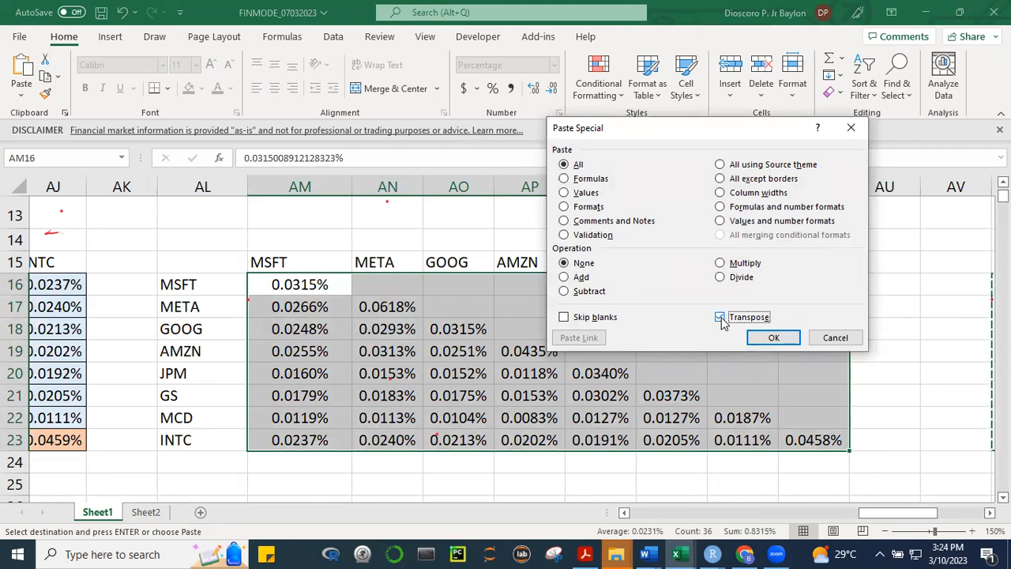
left_click(563, 317)
left_click(772, 337)
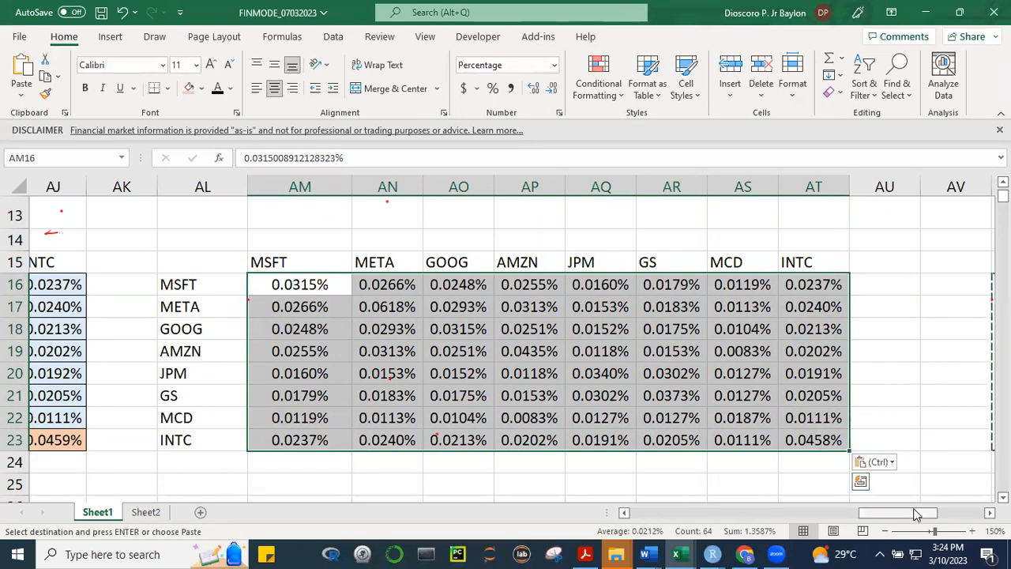
mouse_move(918, 519)
left_mouse_down()
mouse_move(944, 512)
mouse_move(932, 512)
left_mouse_up()
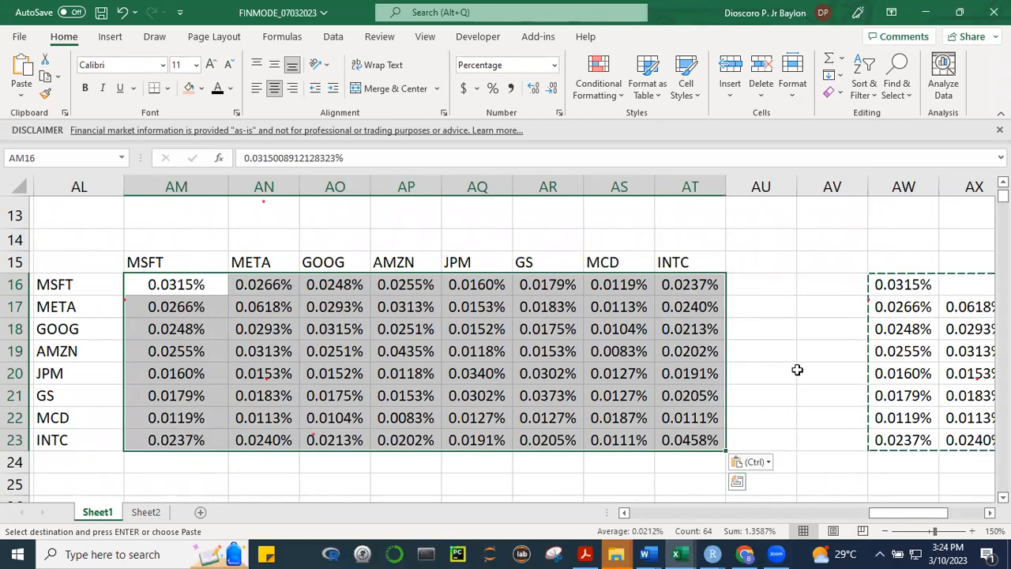
left_click(799, 371)
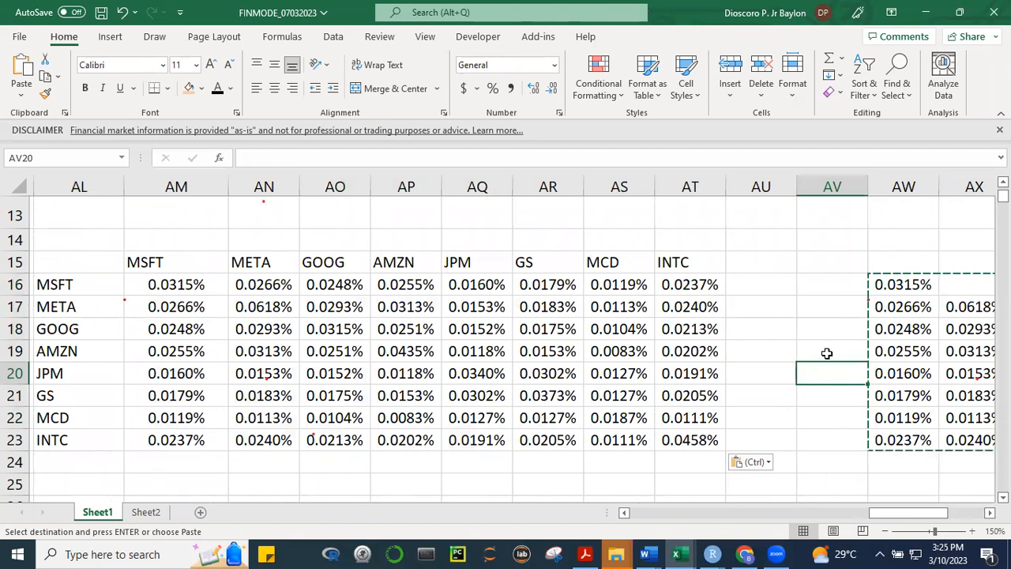
key("Escape")
left_click(809, 303)
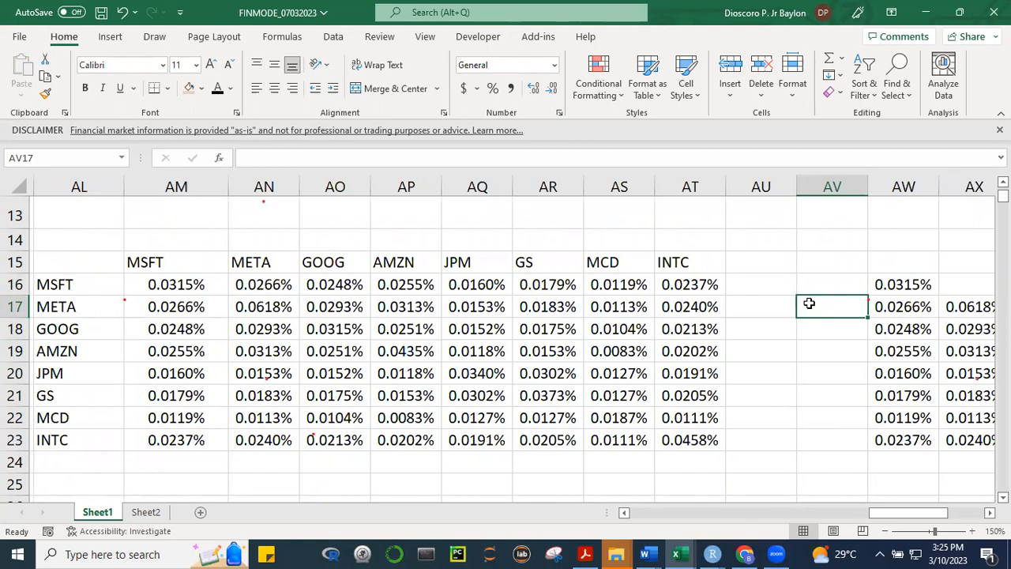
Enter the label "CORRELATION MATRIX:" in AC25 below the variance-covariance matrix
left_click_drag(880, 514, 851, 523)
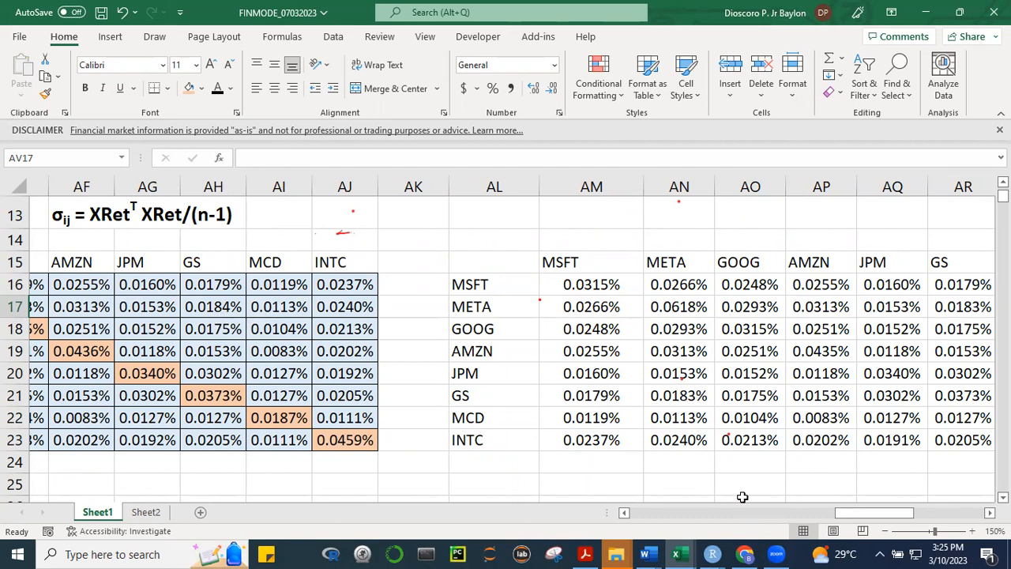
mouse_move(861, 518)
left_mouse_down()
mouse_move(833, 519)
mouse_move(893, 517)
mouse_move(875, 517)
left_mouse_up()
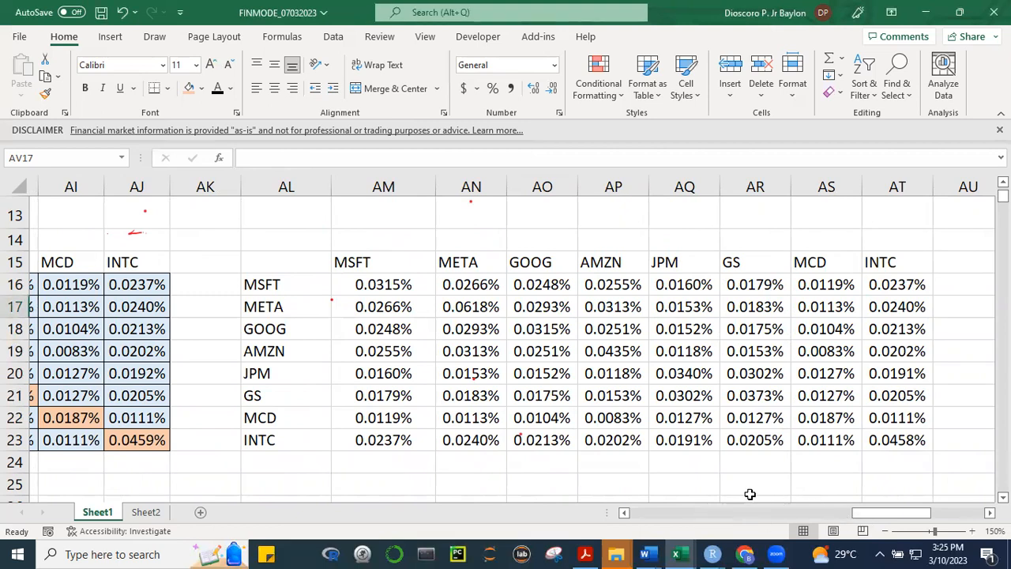
left_click_drag(756, 503, 805, 514)
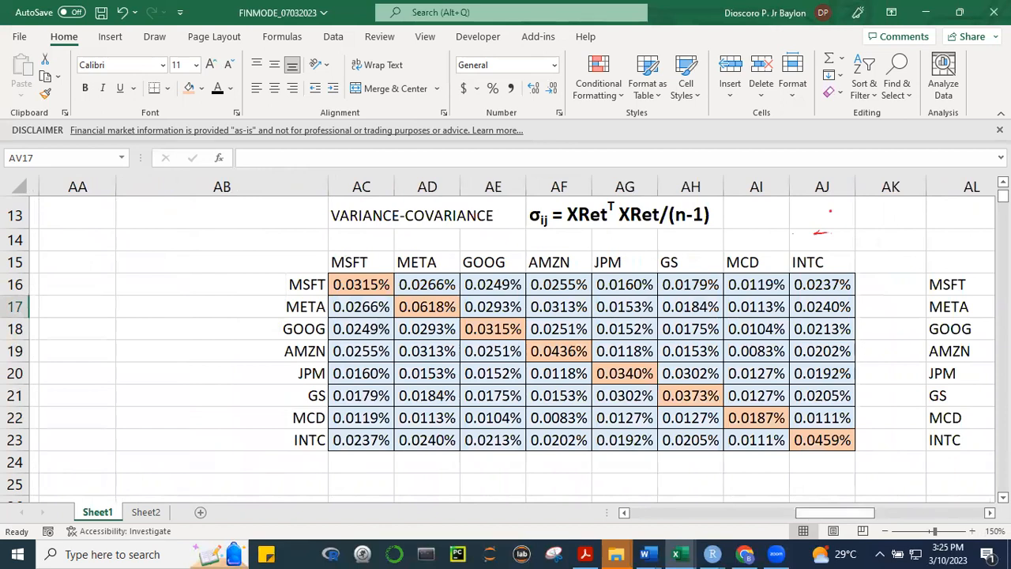
scroll(506, 347, "down", 1)
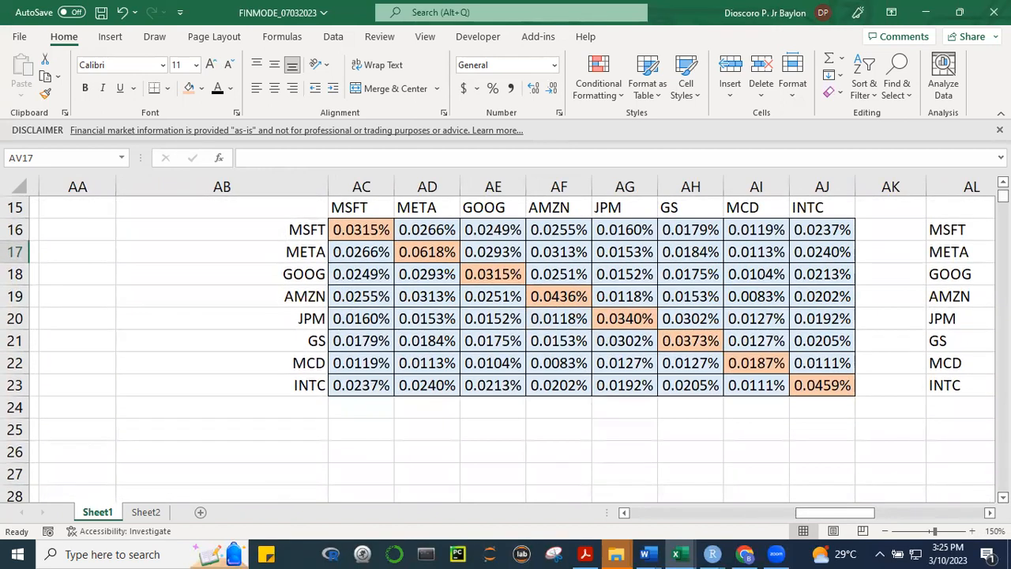
scroll(505, 347, "up", 1)
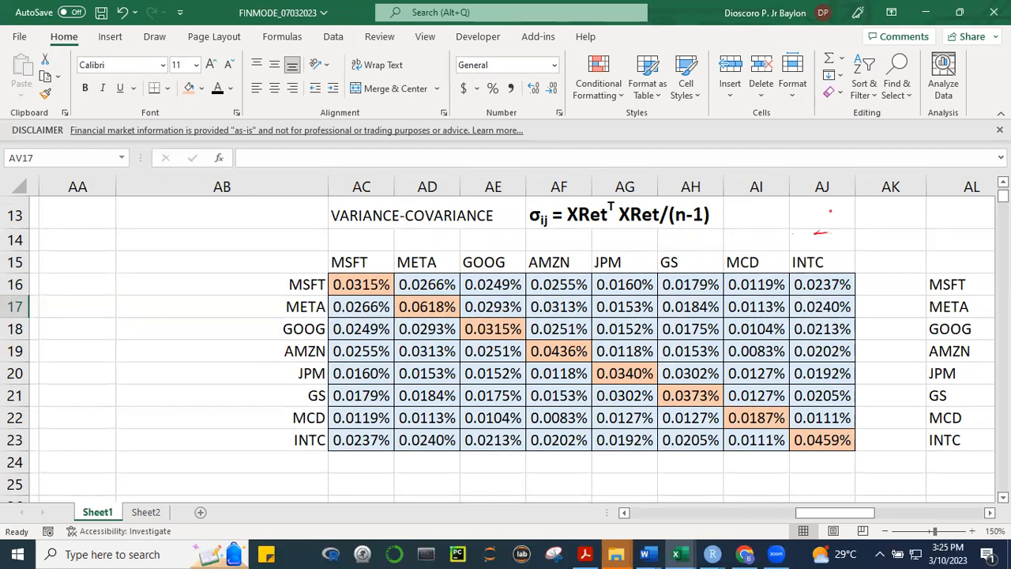
scroll(906, 496, "down", 1)
left_click(374, 434)
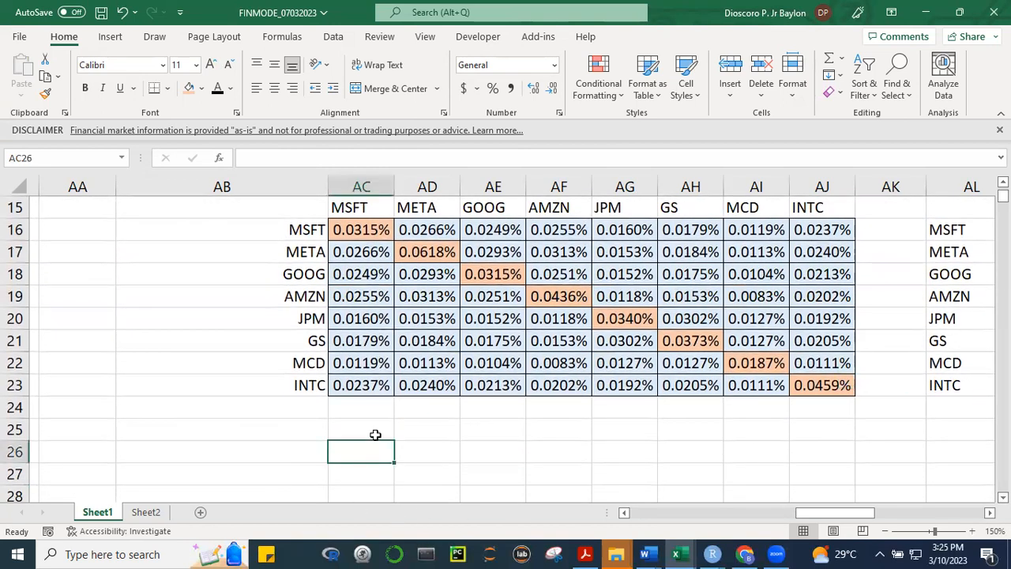
type("cor")
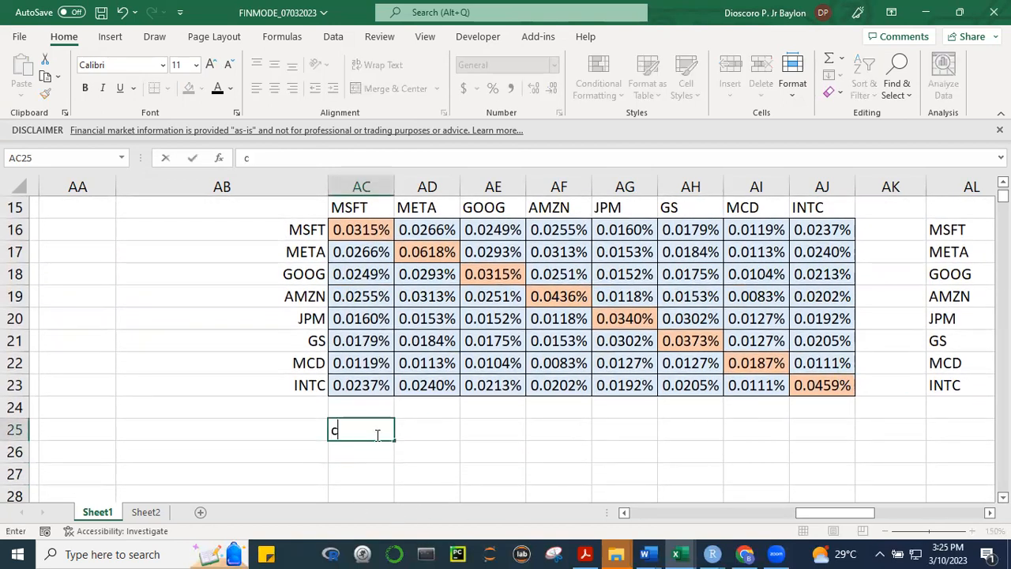
key("BackSpace")
key("BackSpace")
key("BackSpace")
type("CORRELATION MATRIX:")
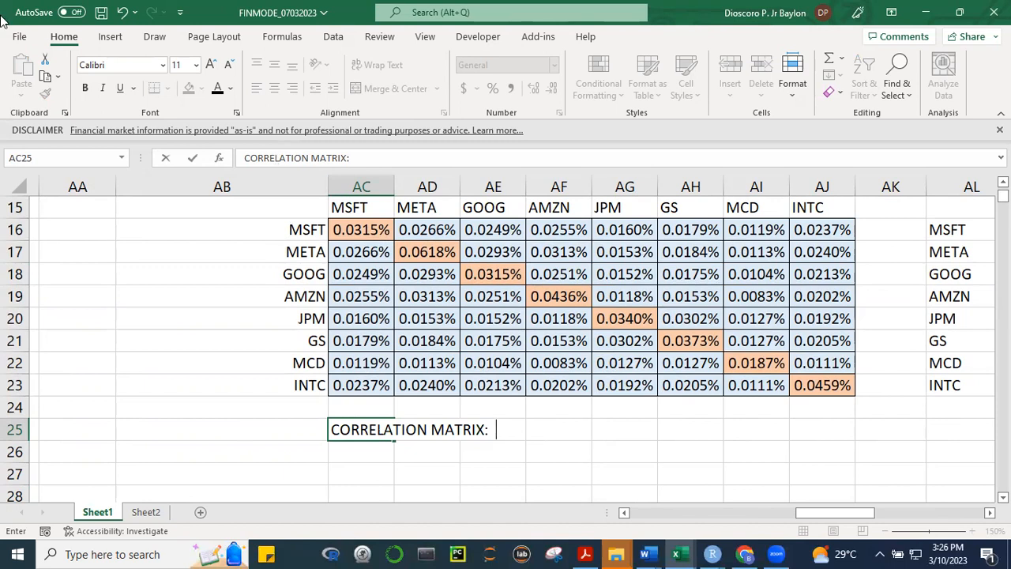
Insert the Greek capital letter sigma Σ after the "CORRELATION MATRIX:" label in AC25 and commit the entry
left_click(111, 40)
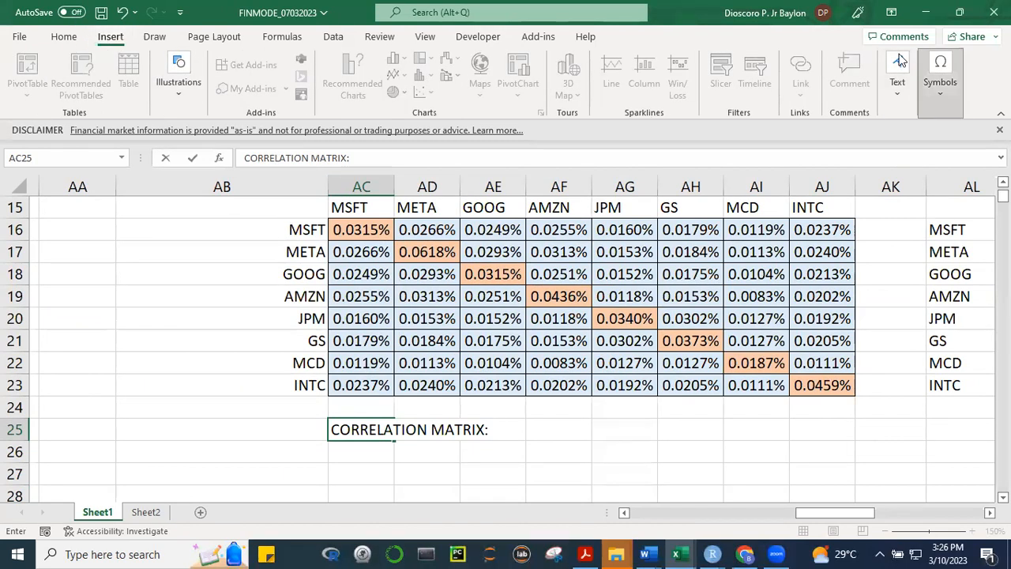
left_click(939, 79)
left_click(977, 142)
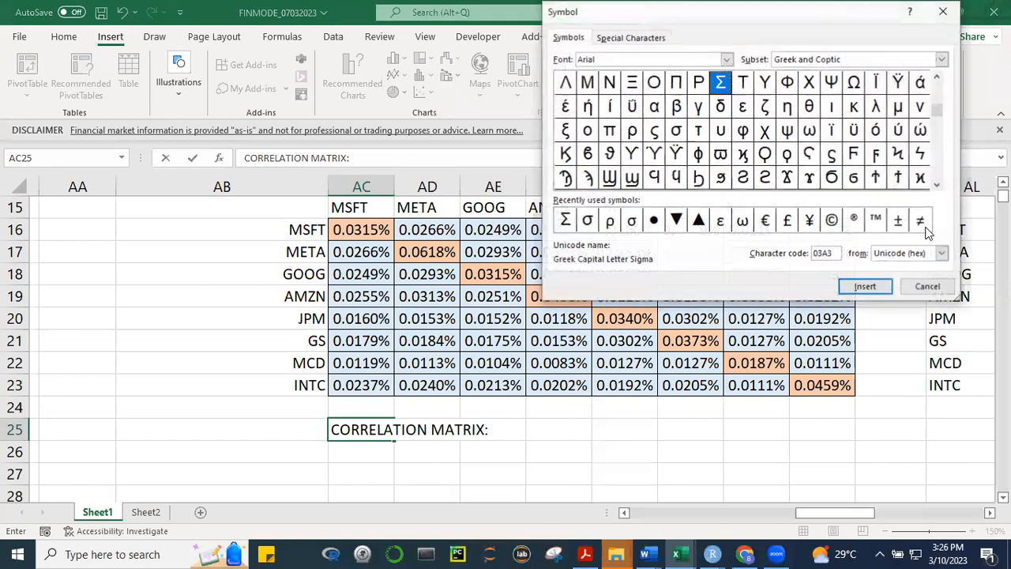
left_click(565, 220)
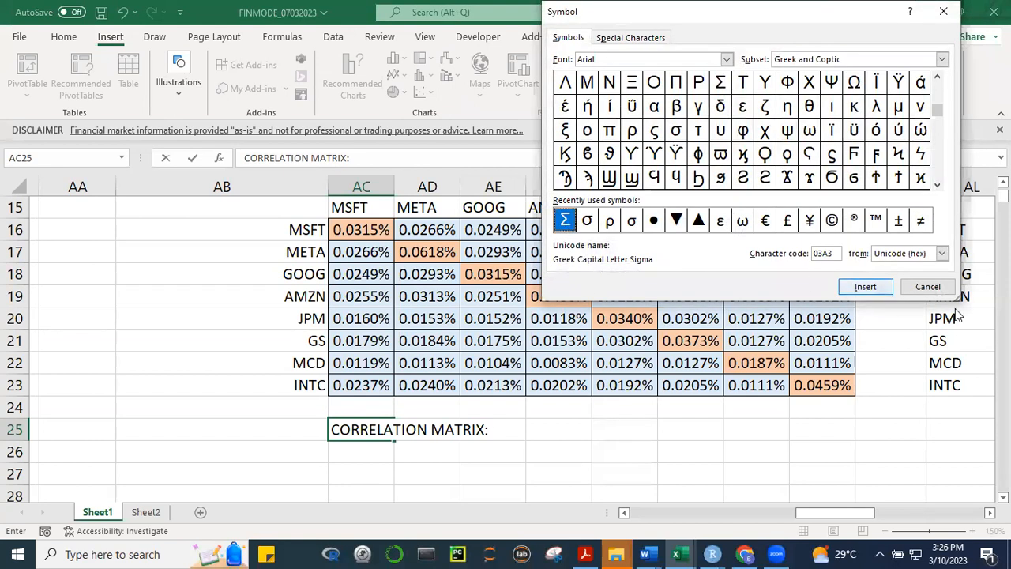
left_click(877, 289)
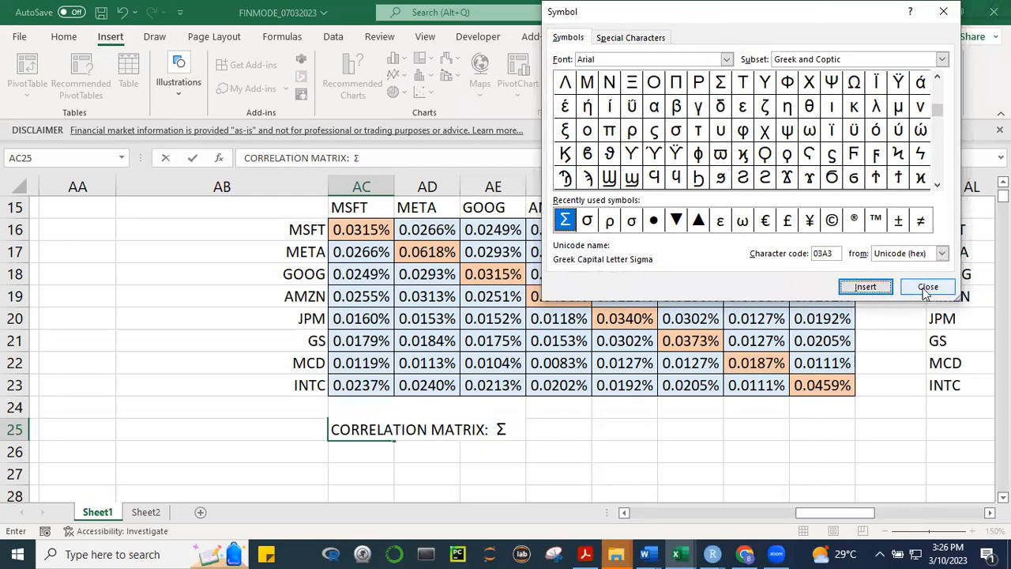
left_click(922, 287)
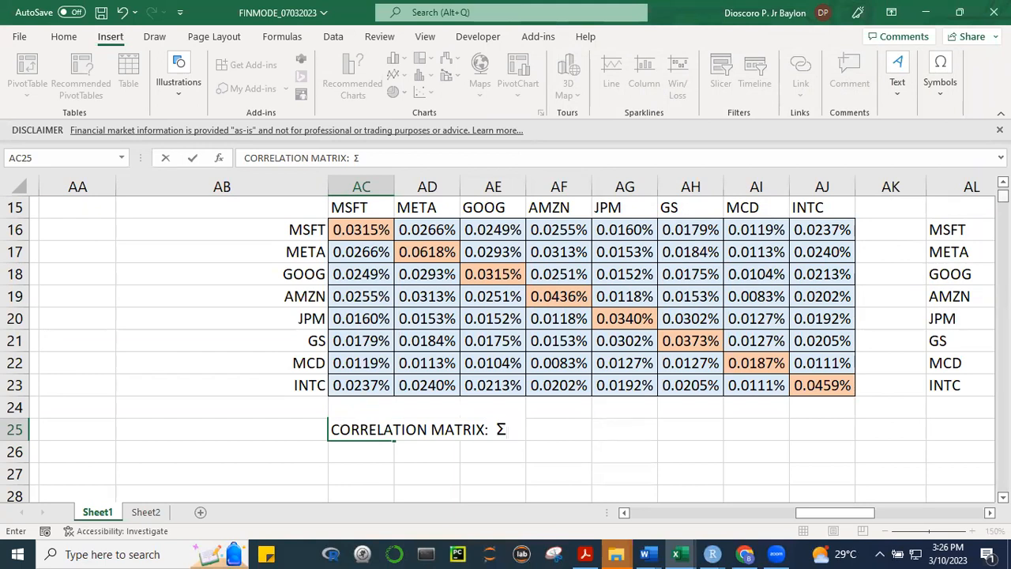
scroll(553, 340, "up", 5)
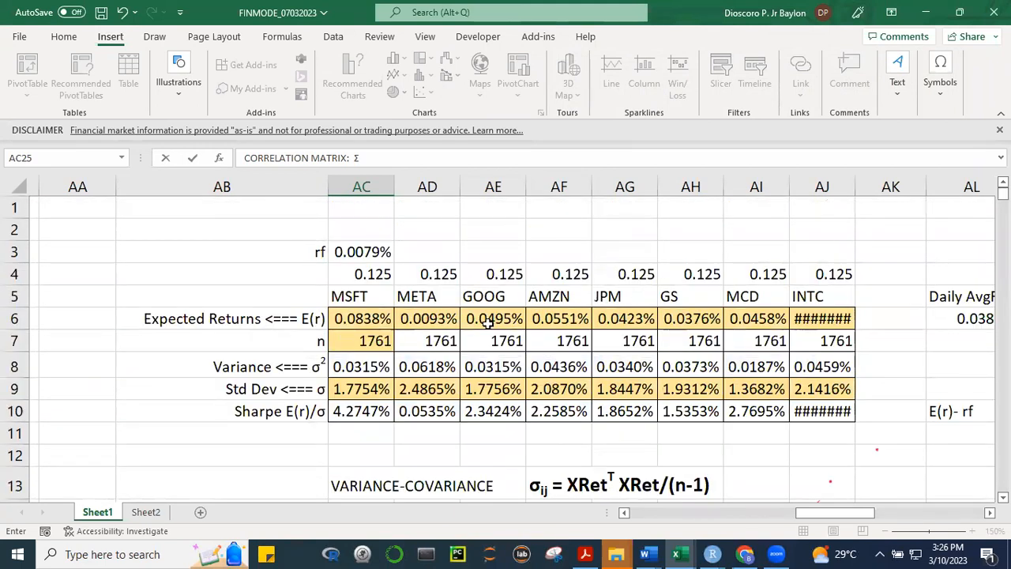
left_click(493, 296)
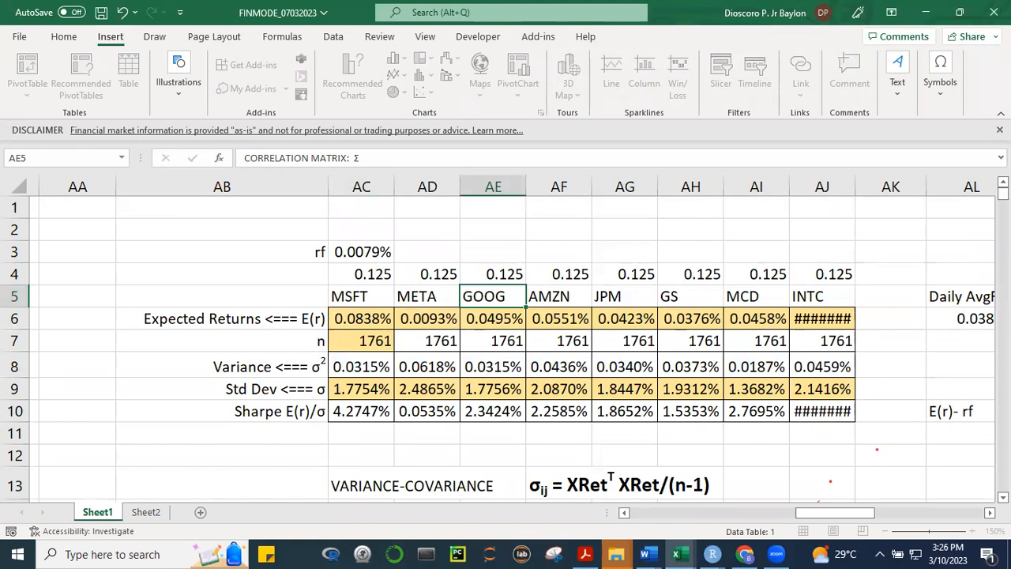
Replace the lowercase σ in AF13's variance-covariance formula label with the Greek capital letter sigma Σ
scroll(505, 340, "down", 3)
scroll(505, 340, "left", 1)
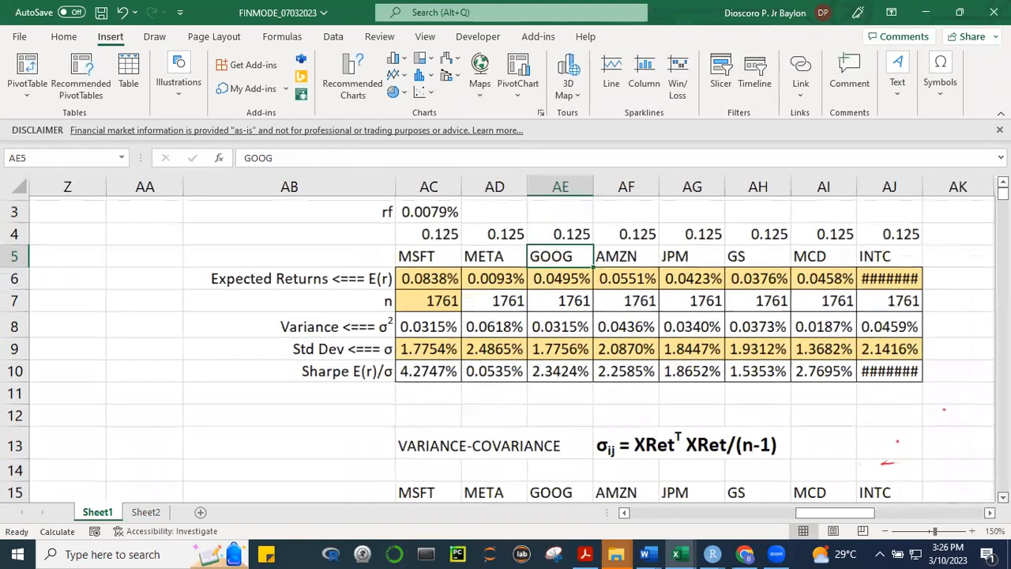
scroll(896, 429, "down", 1)
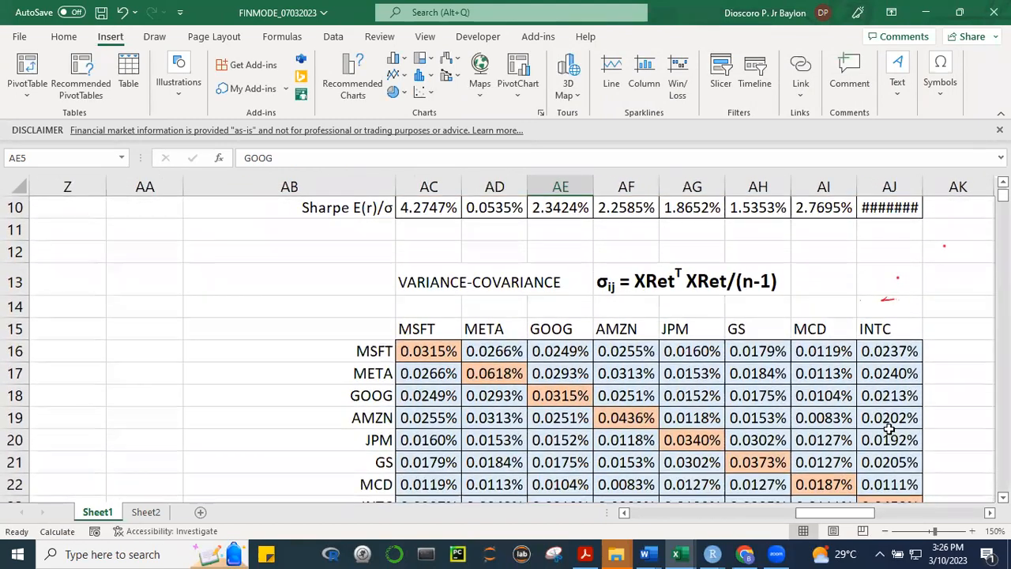
left_click(889, 440)
left_click(409, 273)
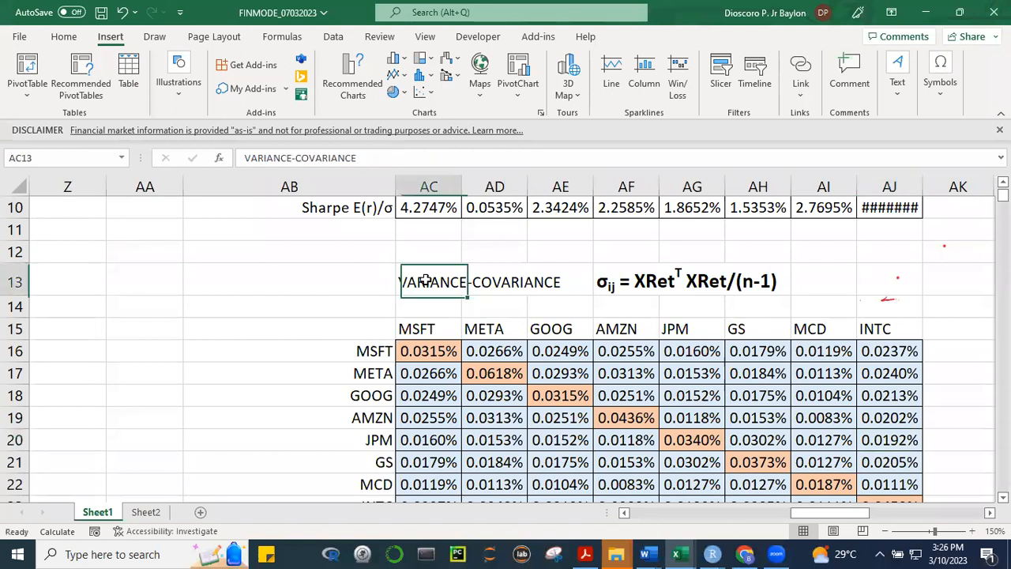
left_click(599, 281)
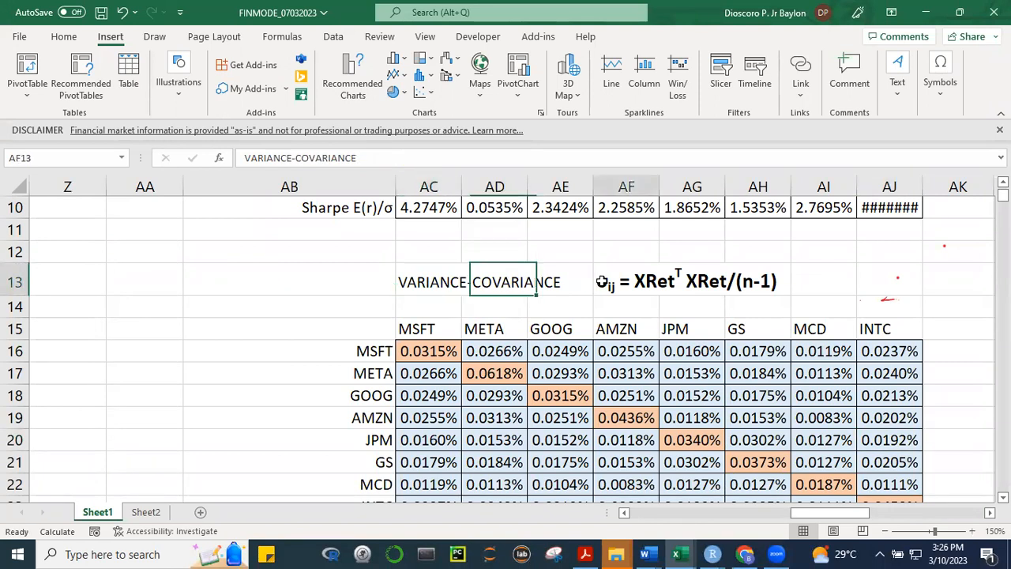
left_click(252, 160)
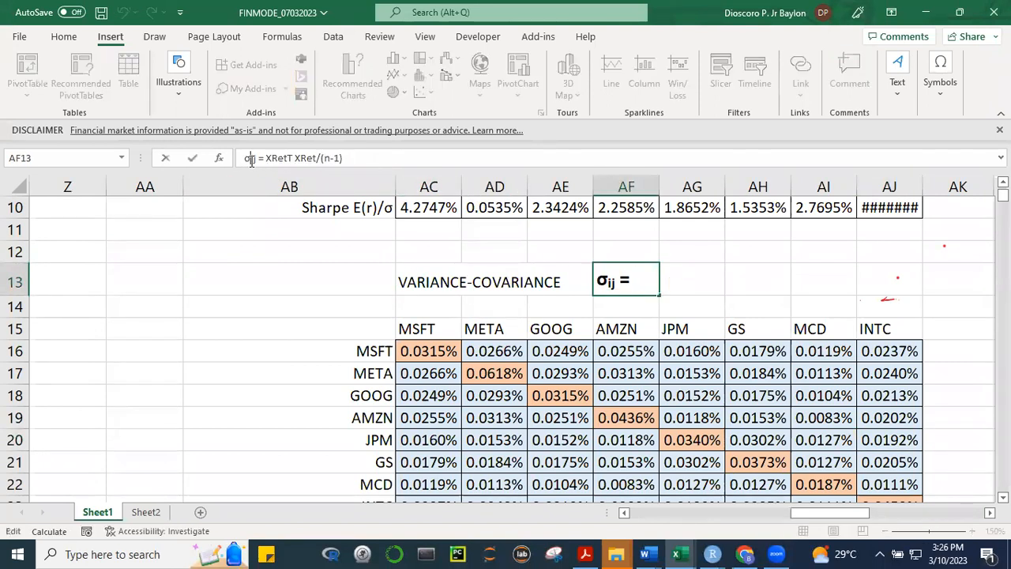
key("BackSpace")
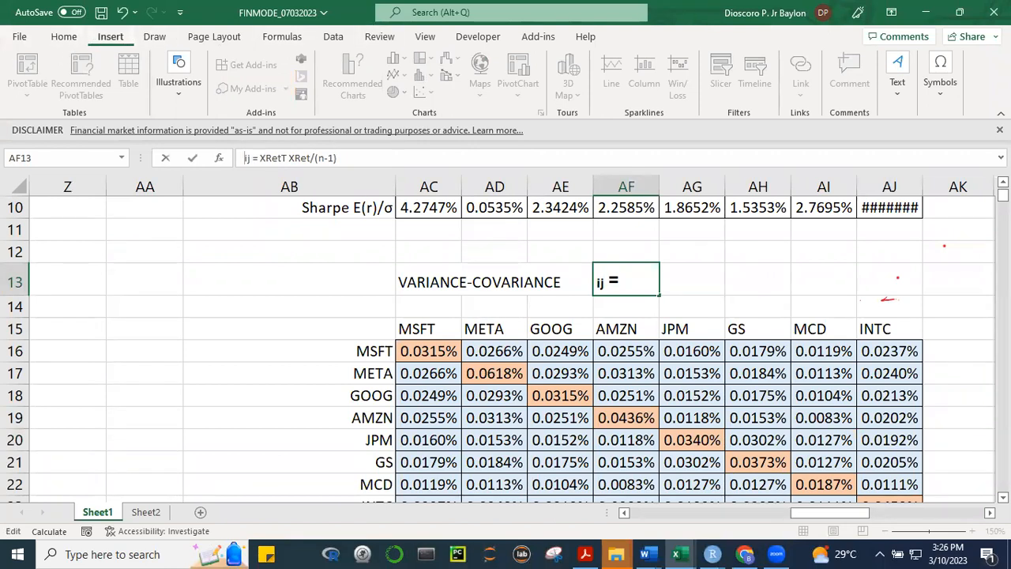
left_click(940, 79)
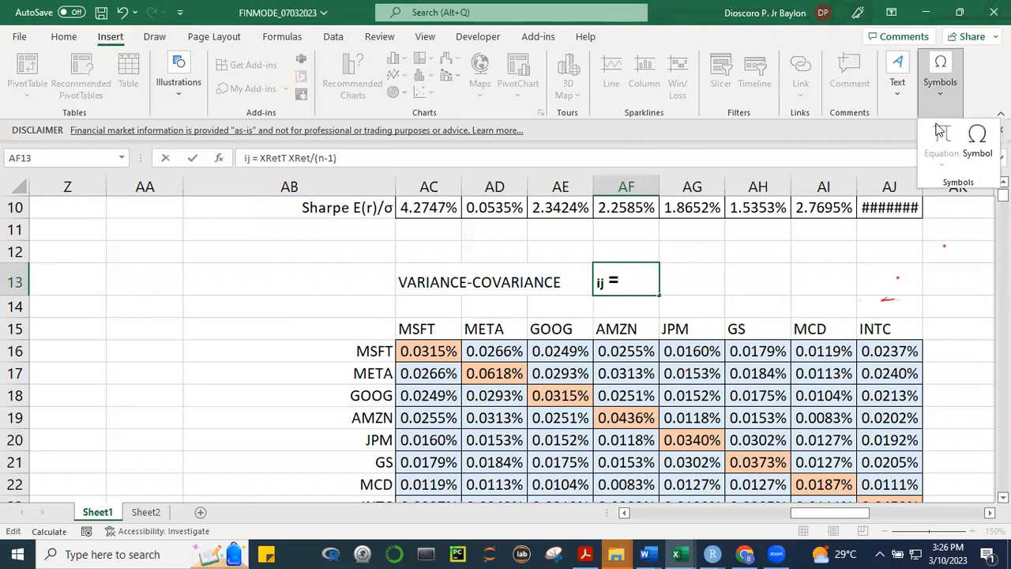
left_click(976, 138)
left_click(565, 221)
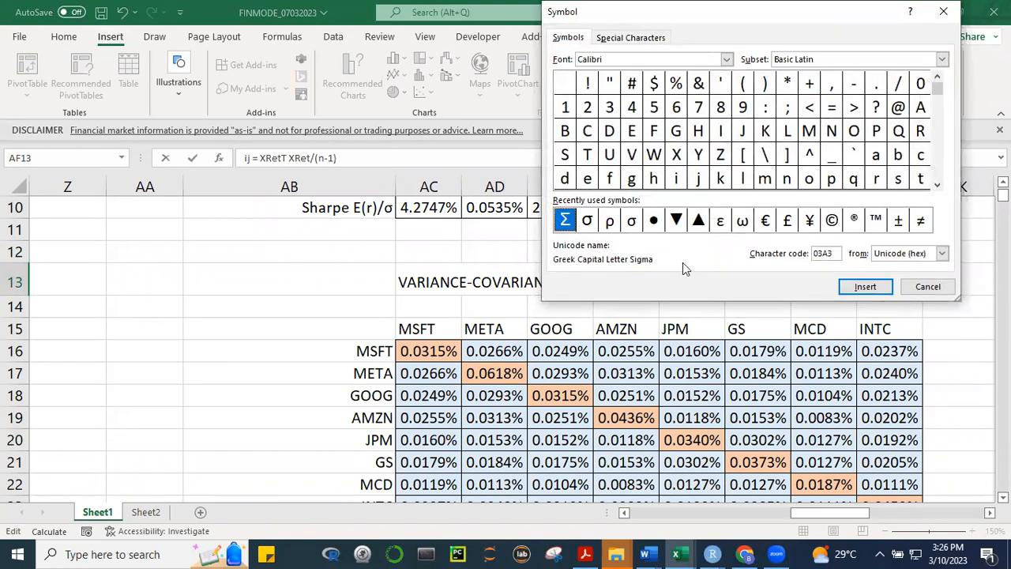
left_click(864, 288)
left_click(927, 285)
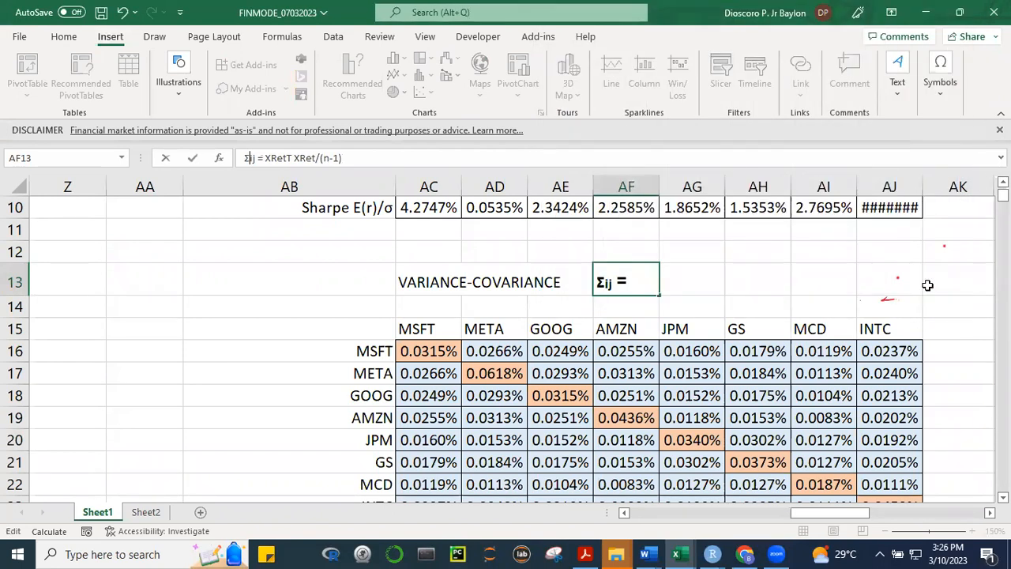
Enlarge only the Σ character in AF13 to font size 22 and commit the entry
left_click(609, 284)
left_click_drag(612, 282, 610, 283)
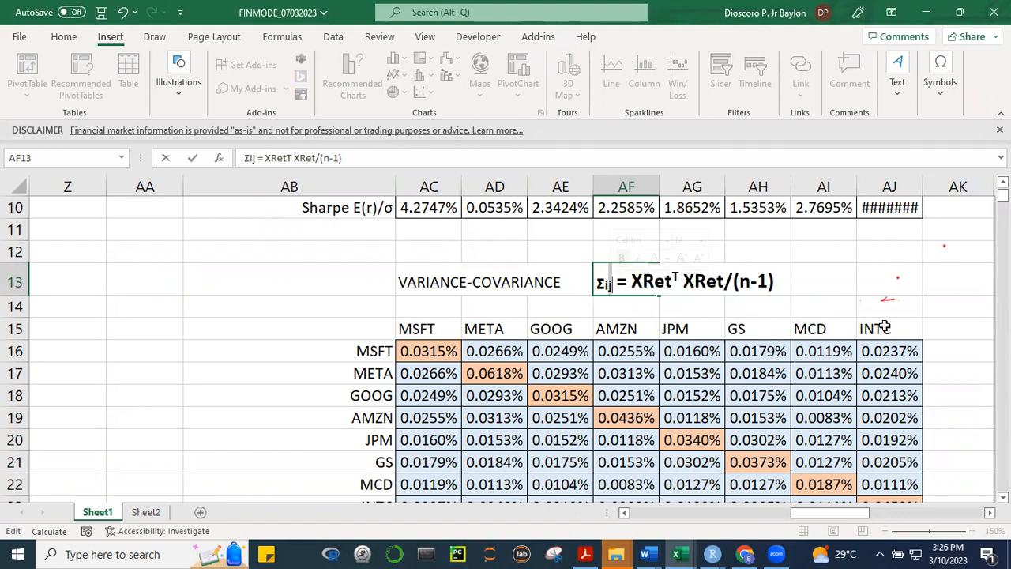
left_click_drag(606, 283, 596, 284)
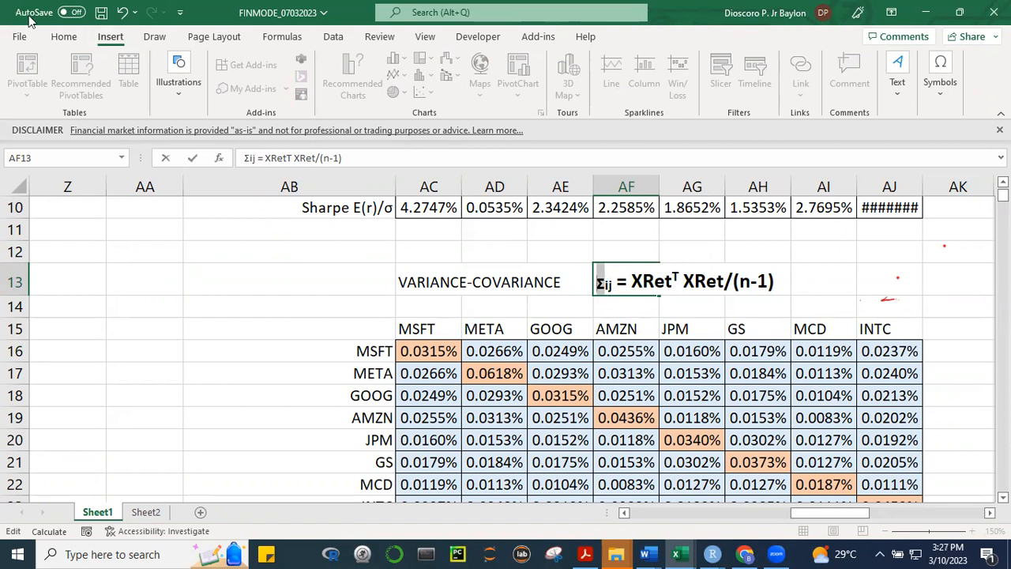
left_click(62, 37)
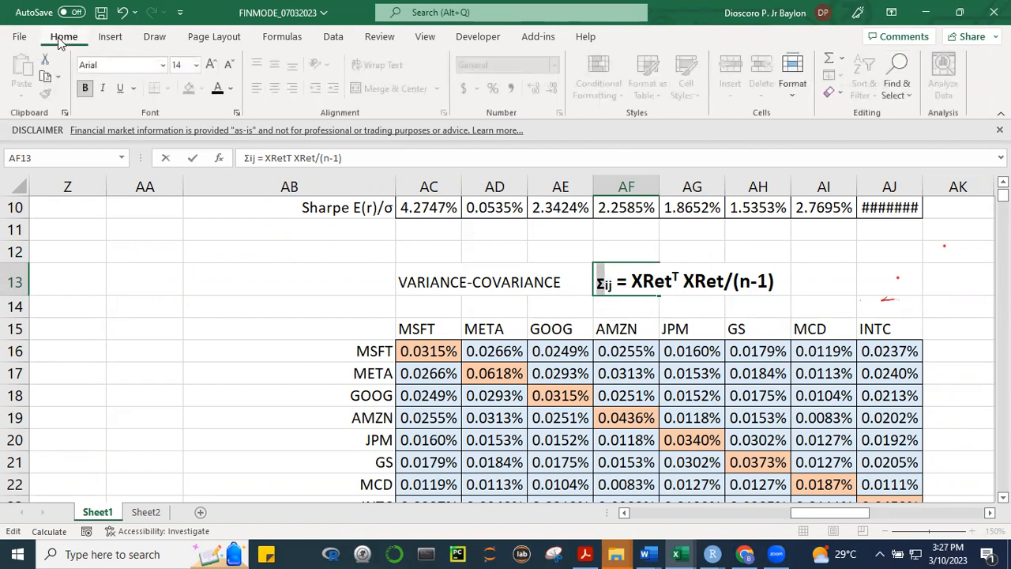
left_click(212, 65)
left_click(211, 64)
left_click(212, 64)
left_click(211, 64)
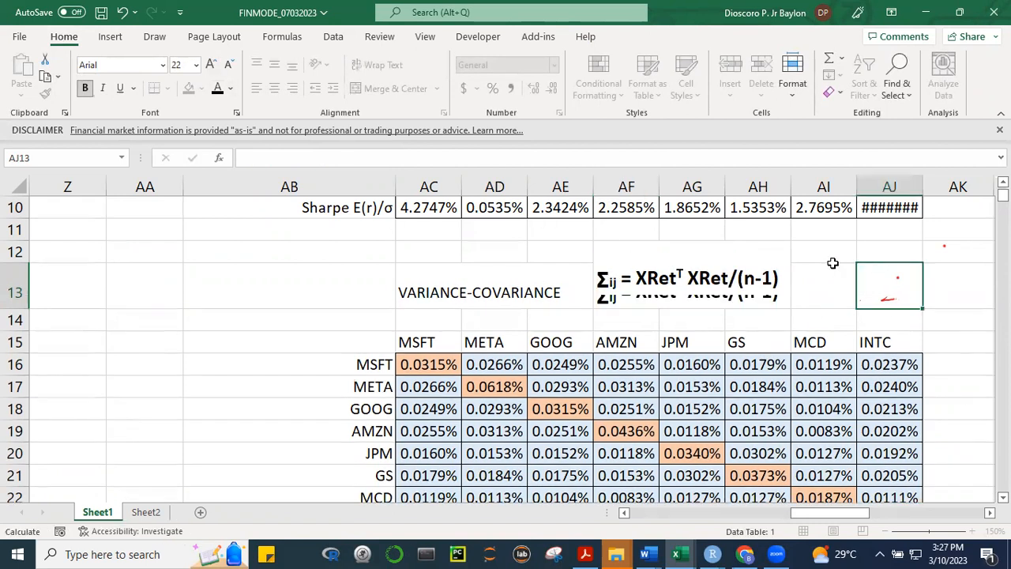
left_click(831, 257)
Apply the Subscript effect to the "ij" characters in AF13's formula label and commit the entry
left_click(639, 293)
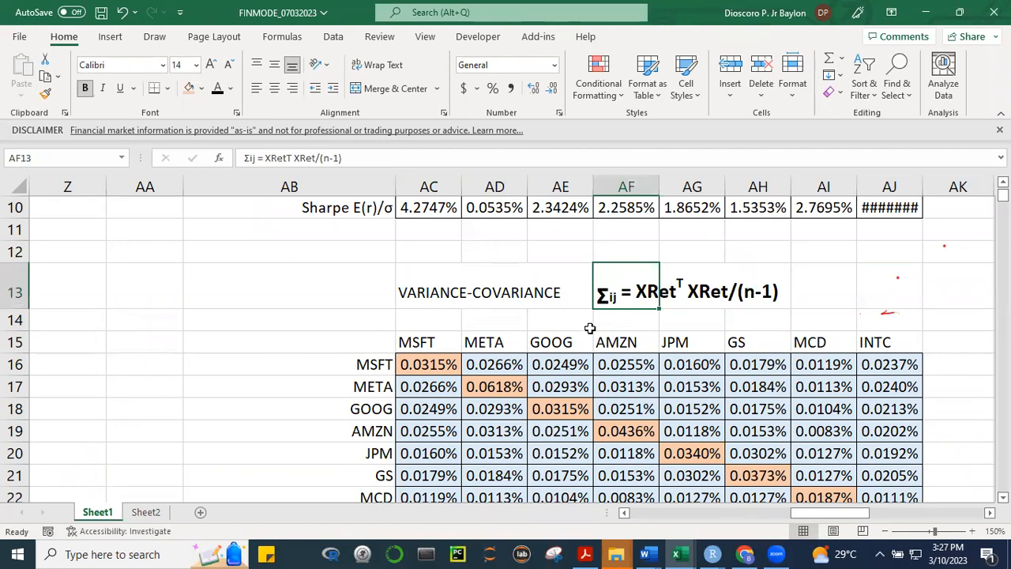
left_click(252, 161)
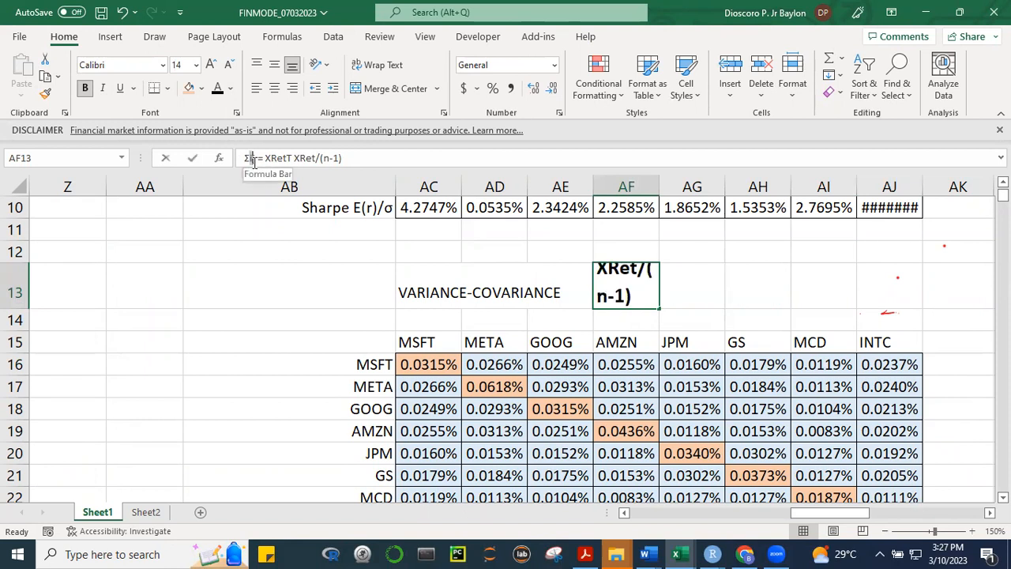
left_click_drag(251, 161, 256, 162)
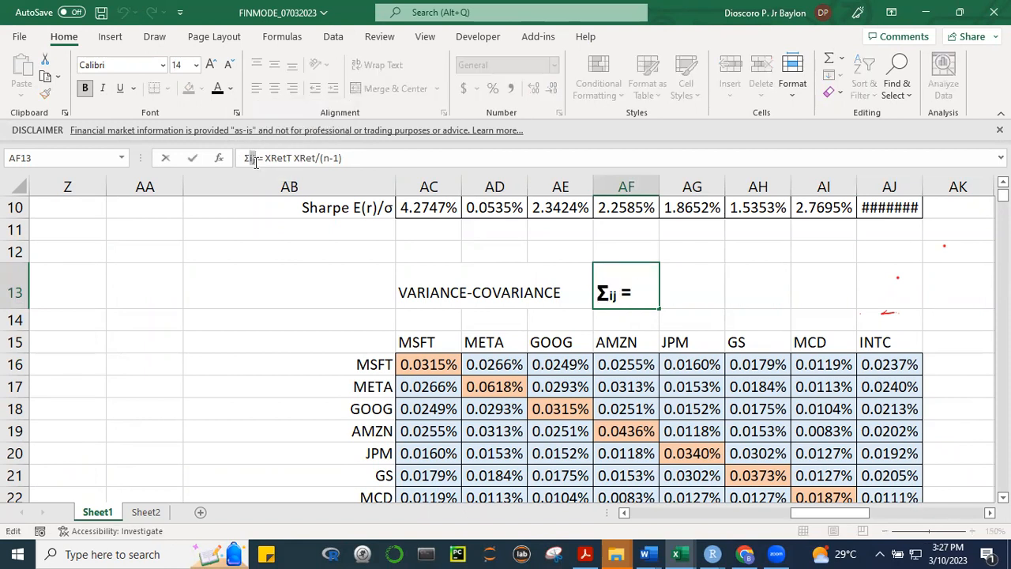
key("ctrl+1")
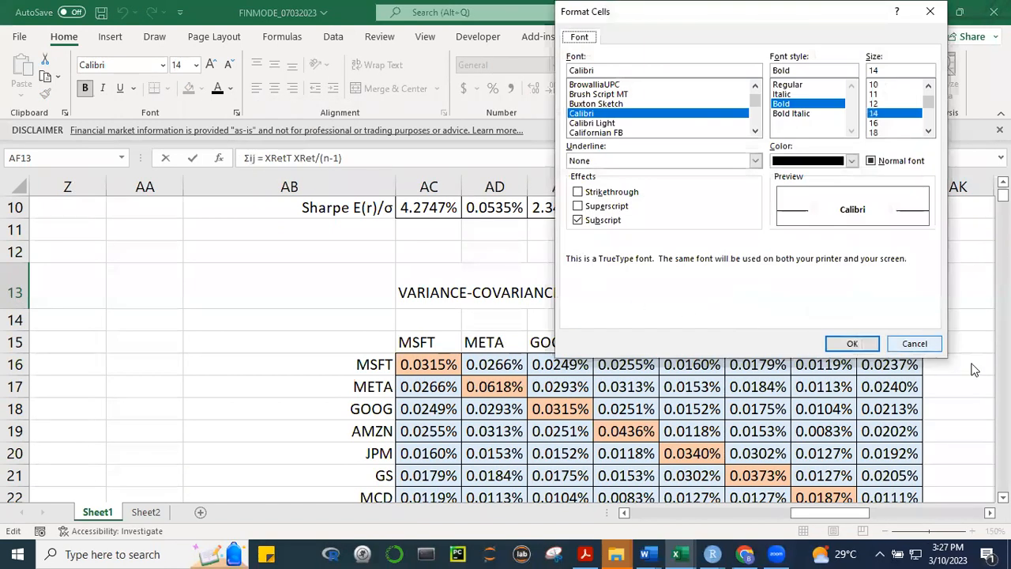
left_click(851, 344)
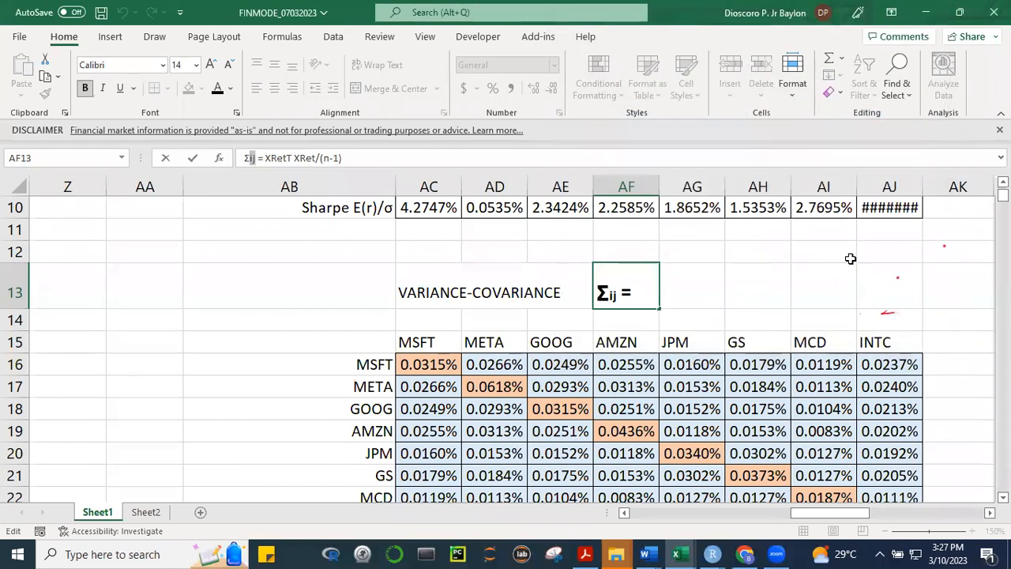
left_click(850, 257)
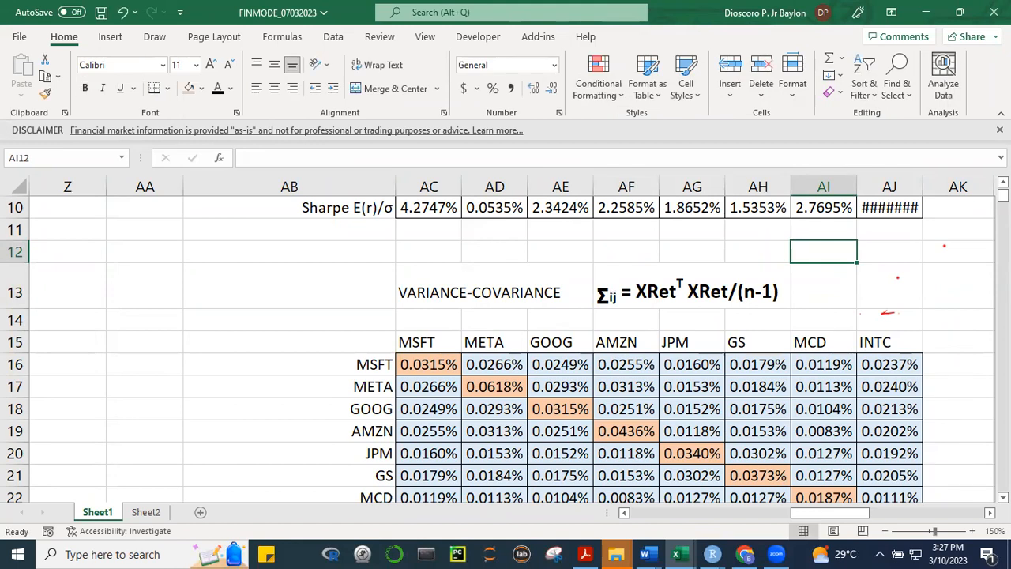
Append "/StdDev" after the Σ in the "CORRELATION MATRIX:" label in AC25
scroll(738, 439, "down", 3)
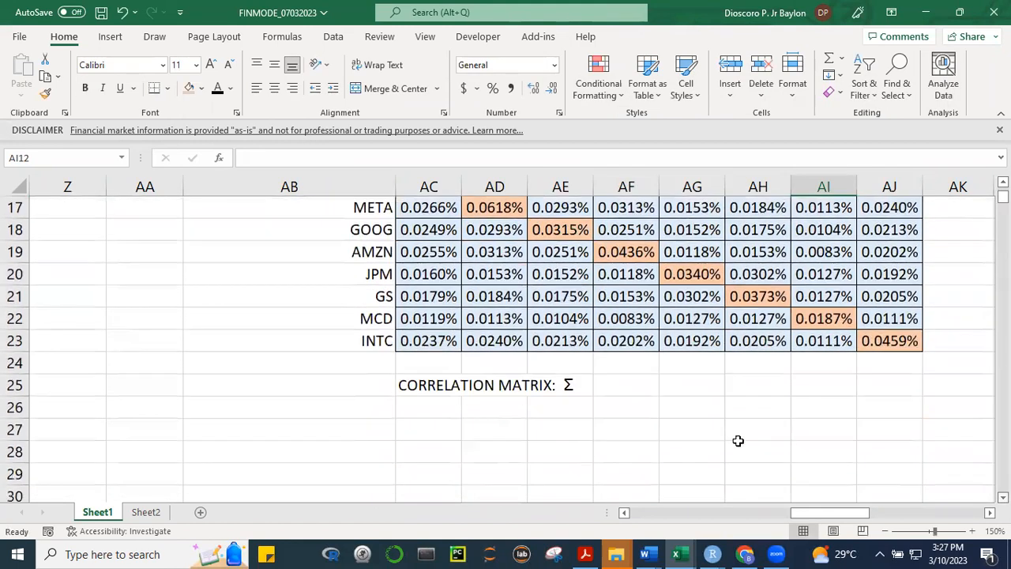
left_click(415, 383)
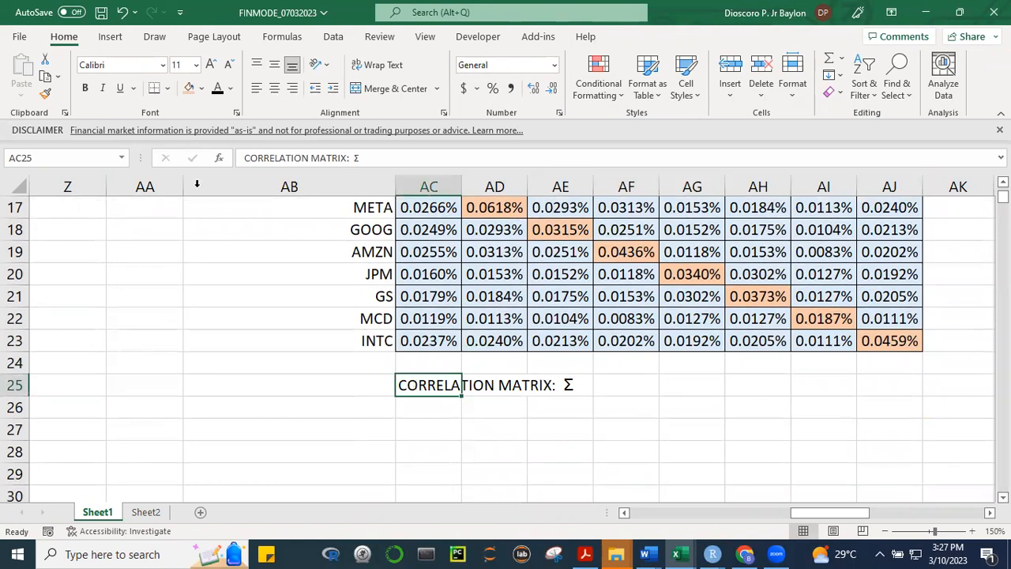
left_click(386, 157)
type("/")
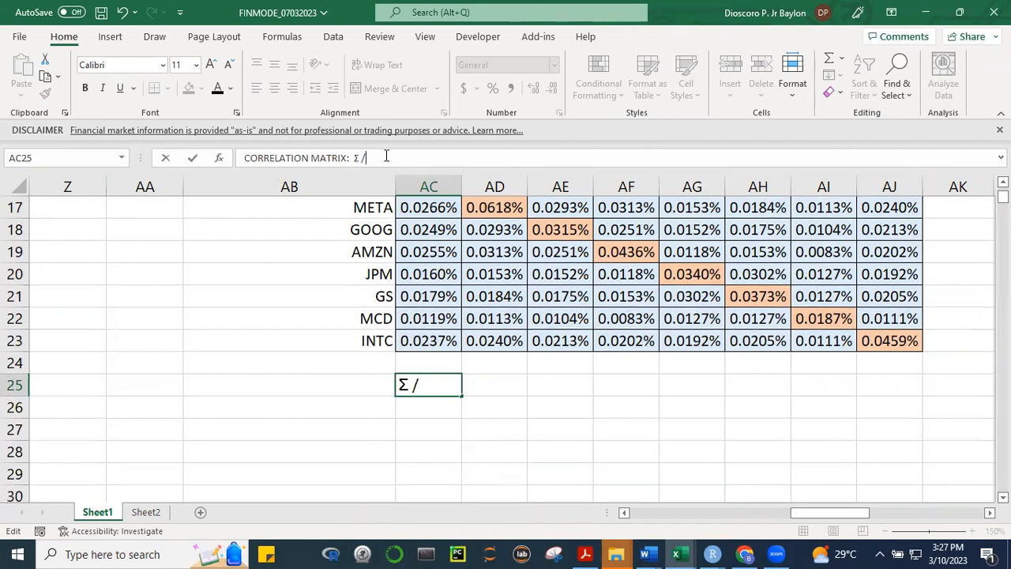
type("sTD")
key("BackSpace")
key("BackSpace")
key("BackSpace")
key("BackSpace")
key("BackSpace")
type("D")
key("BackSpace")
key("BackSpace")
type("td")
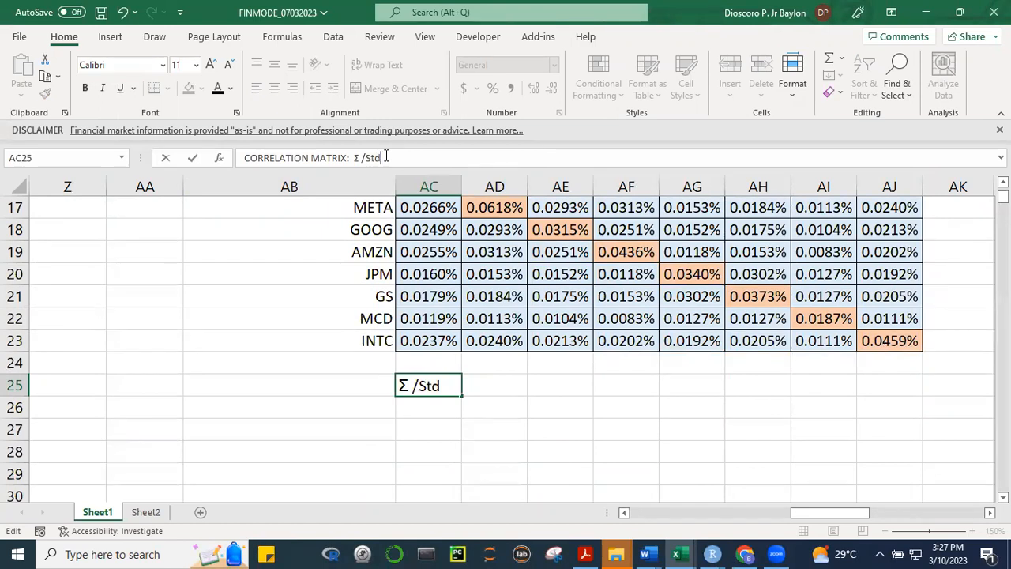
type("Dev")
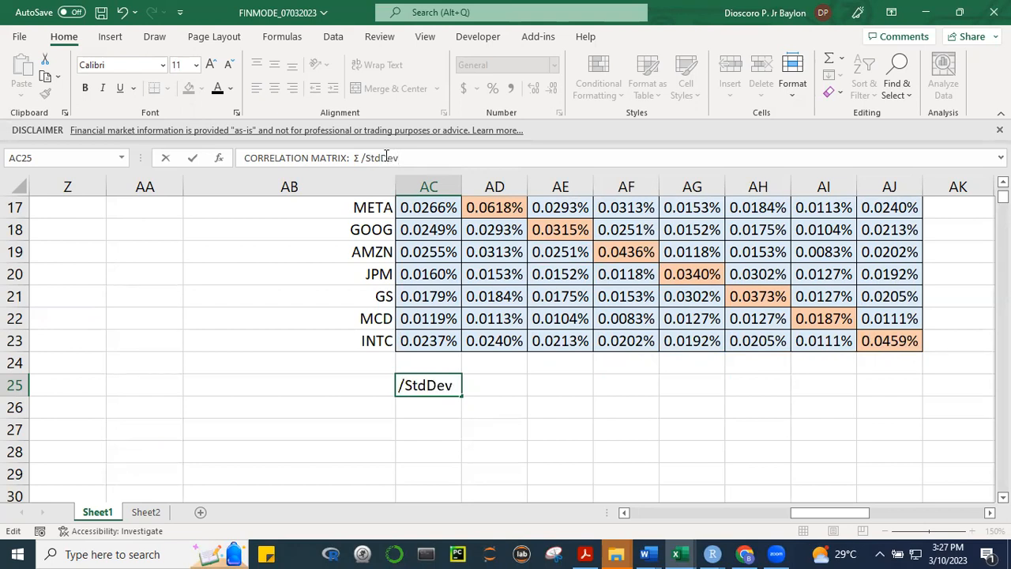
type(" T")
type(" Stad")
Extend the AC25 label's denominator with "T StdDev" so it reads "Σ /StdDev T StdDev"
key("BackSpace")
key("BackSpace")
type("dDev")
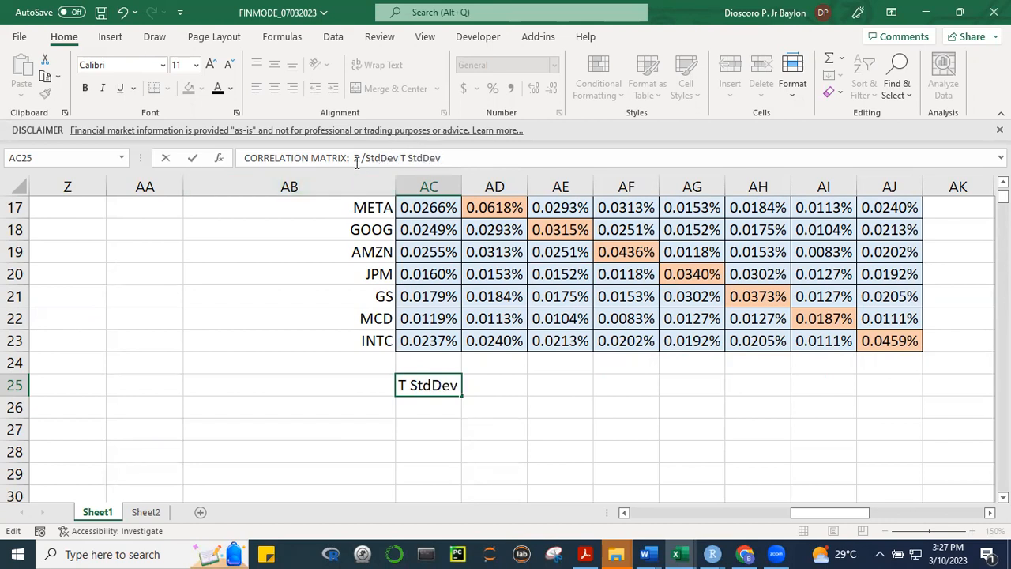
Enclose "Σ /StdDev T StdDev" in parentheses in AC25 and add "1/2" after the closing parenthesis
left_click(356, 161)
type("(")
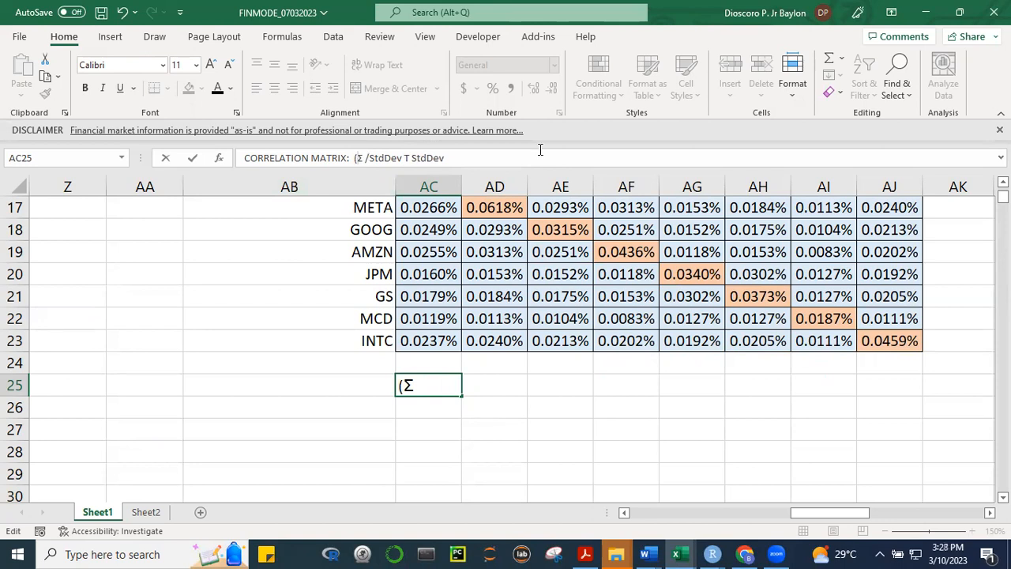
left_click(451, 158)
type(") 1")
Format the "1/2" at the end of AC25's label as Superscript and commit the entry
left_click_drag(451, 158, 464, 158)
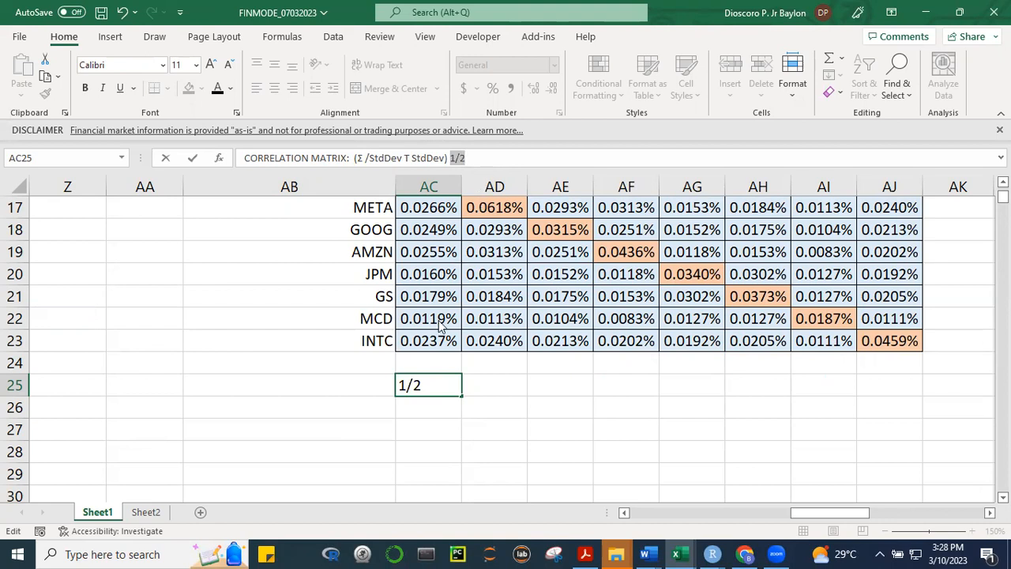
key("ctrl+1")
left_click(577, 206)
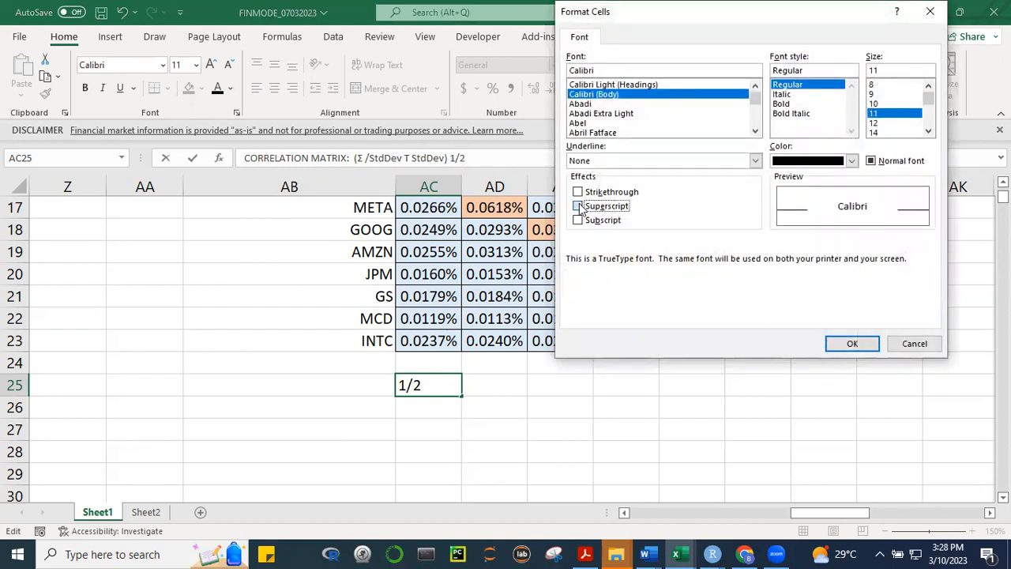
left_click(852, 344)
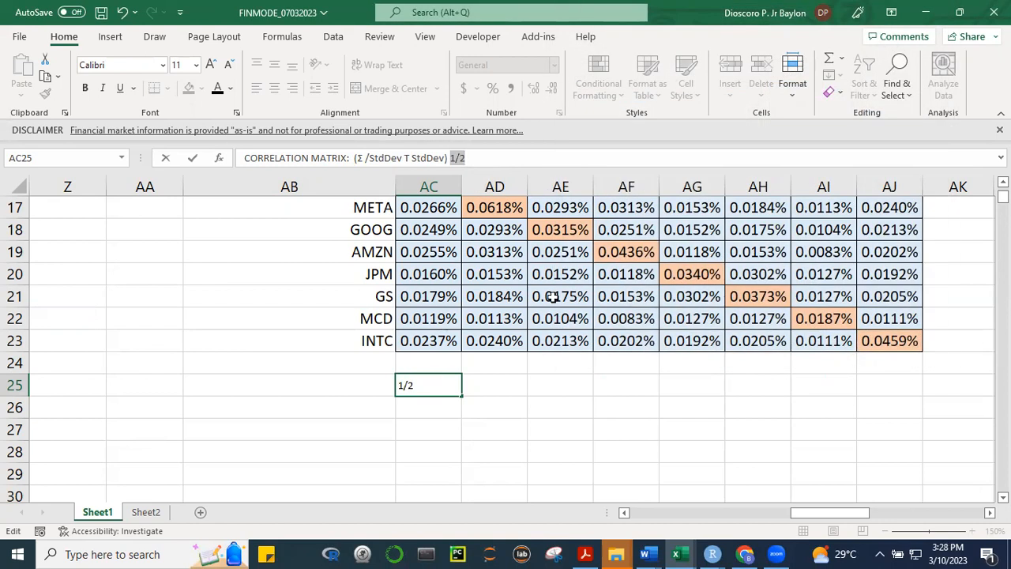
left_click(606, 403)
Make the correlation matrix label in AC25 bold and increase its font size
left_click(434, 387)
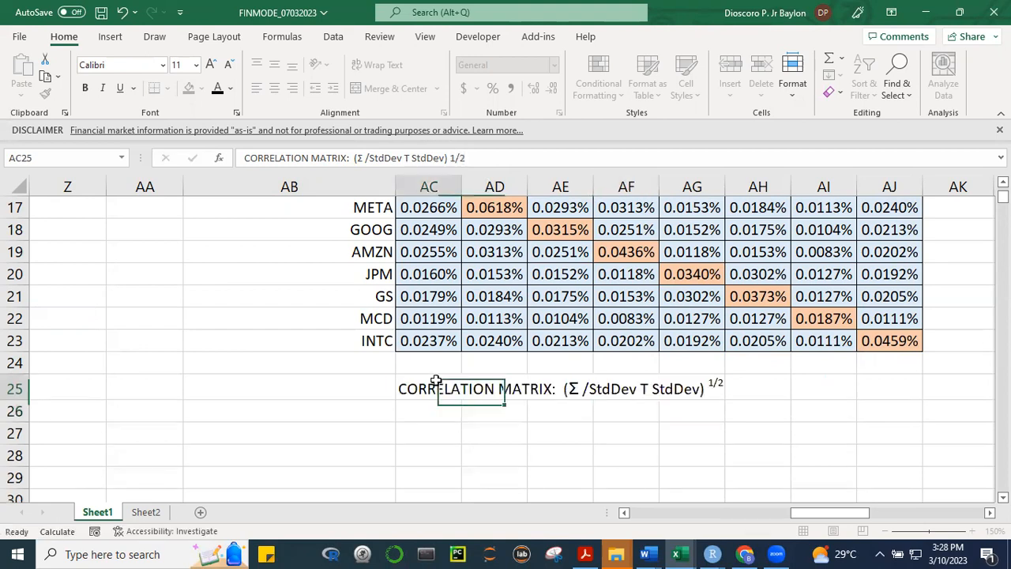
left_click(762, 386)
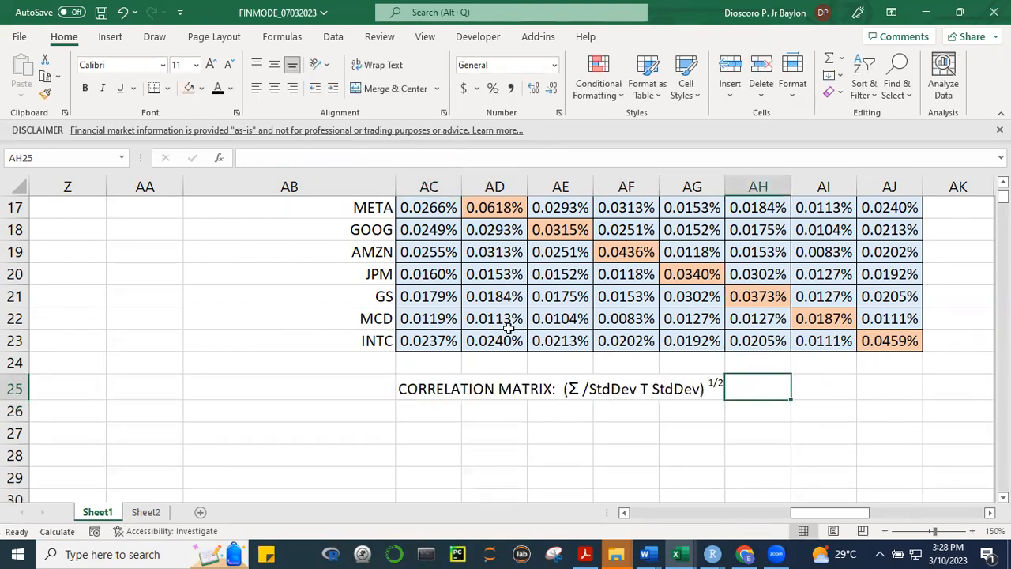
left_click(426, 386)
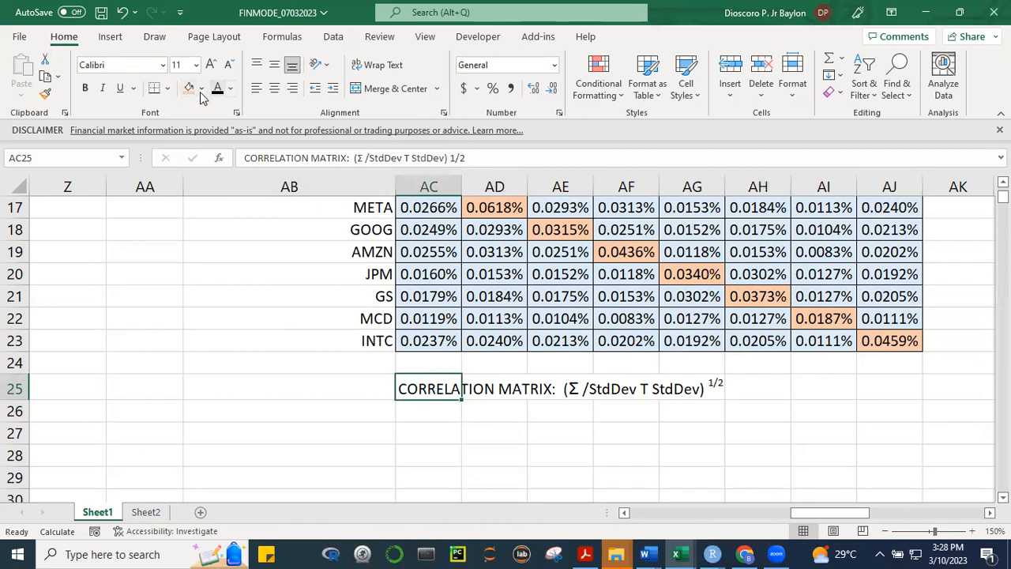
left_click(85, 87)
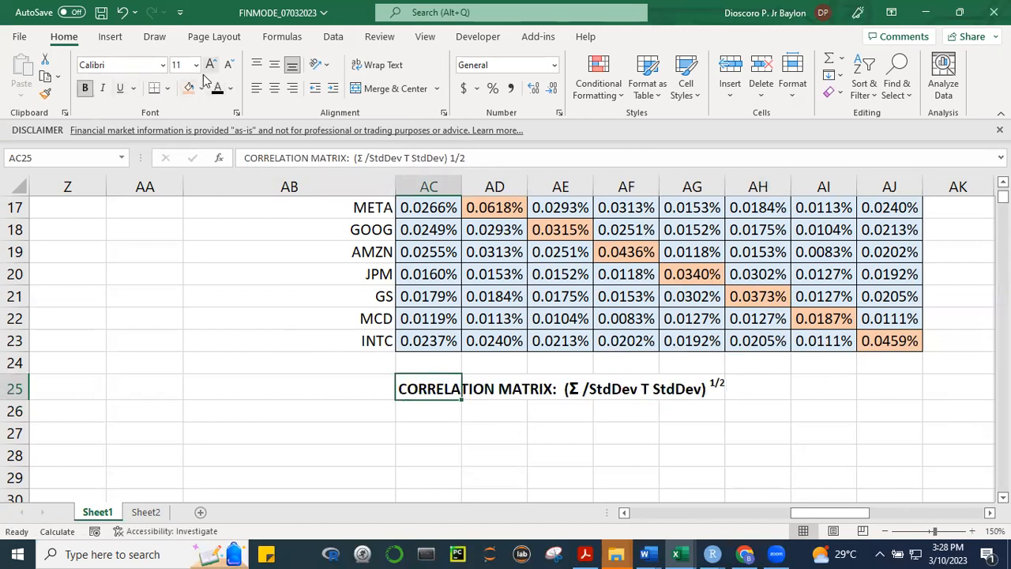
left_click(210, 64)
left_click(210, 64)
left_click(837, 436)
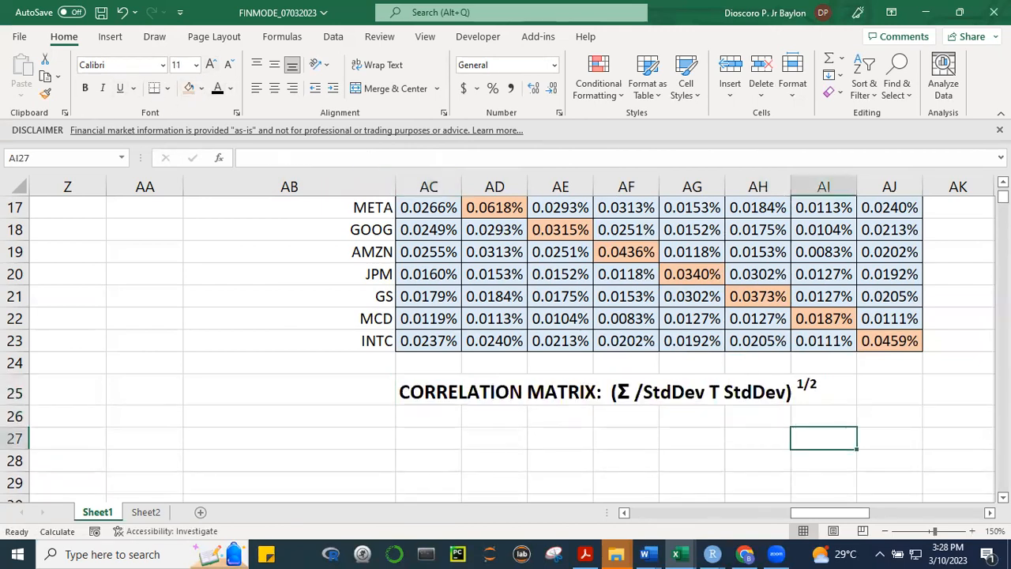
scroll(985, 218, "down", 1)
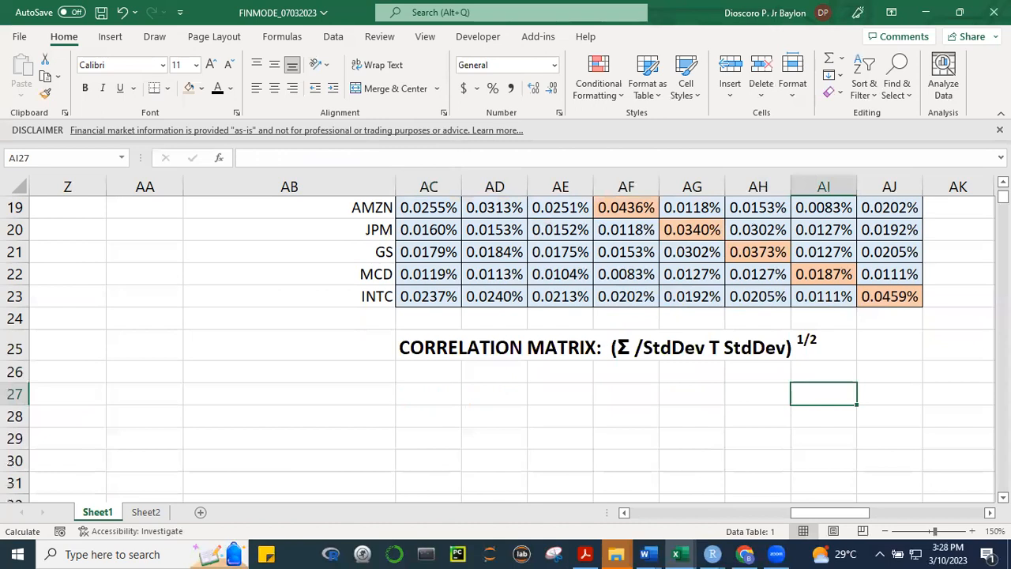
Remove the bold formatting from the correlation matrix label in AC25
scroll(707, 409, "up", 3)
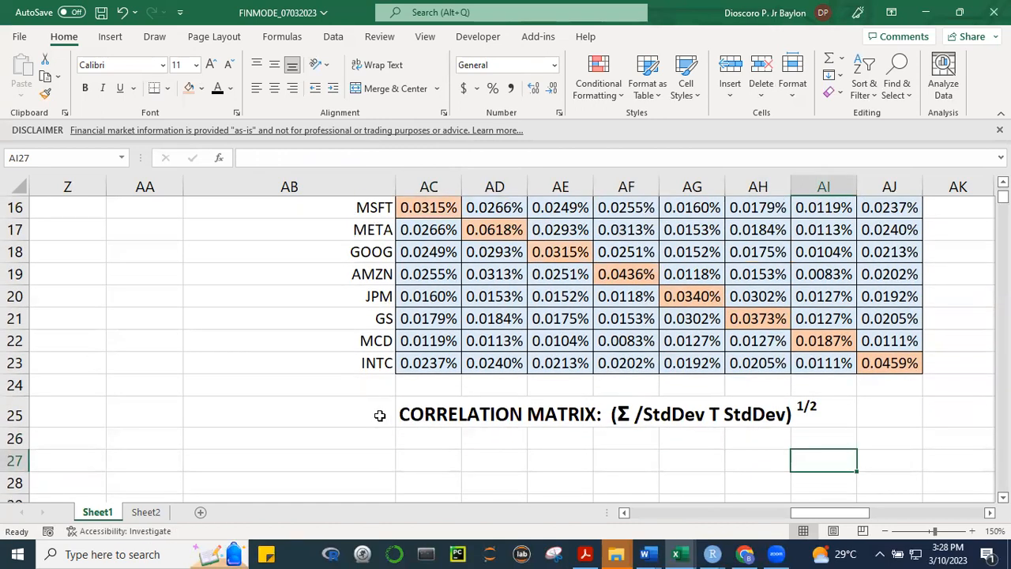
left_click(406, 415)
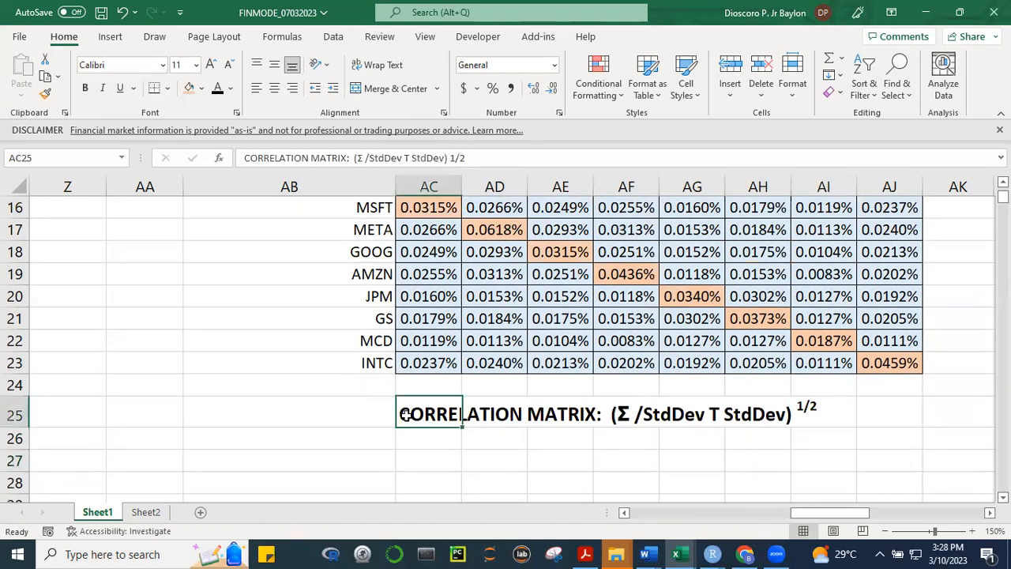
left_click(85, 87)
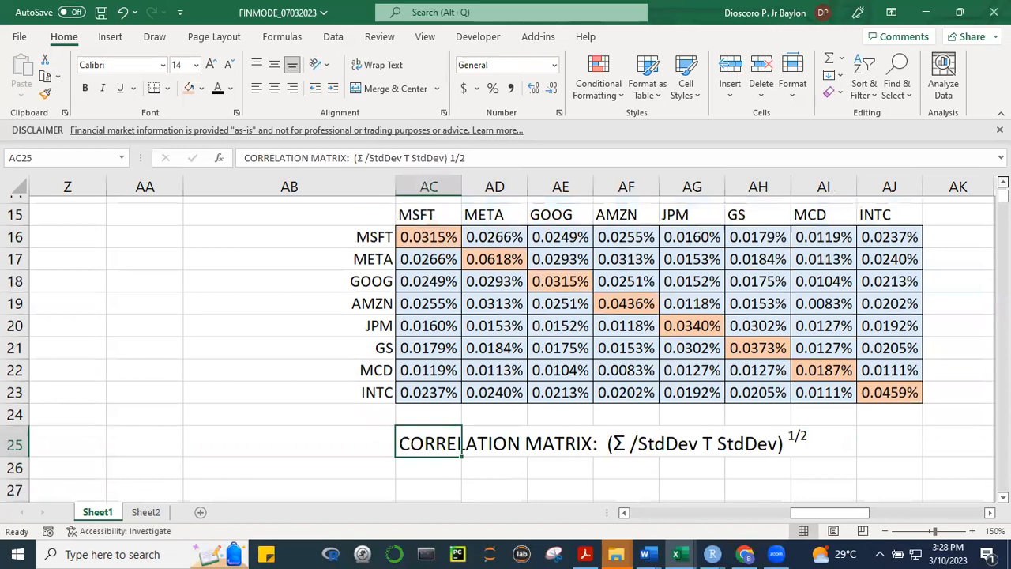
Copy the variance-covariance table with its ticker headers, AB15:AJ23, and paste it below the correlation matrix label starting at AB27
scroll(497, 348, "up", 2)
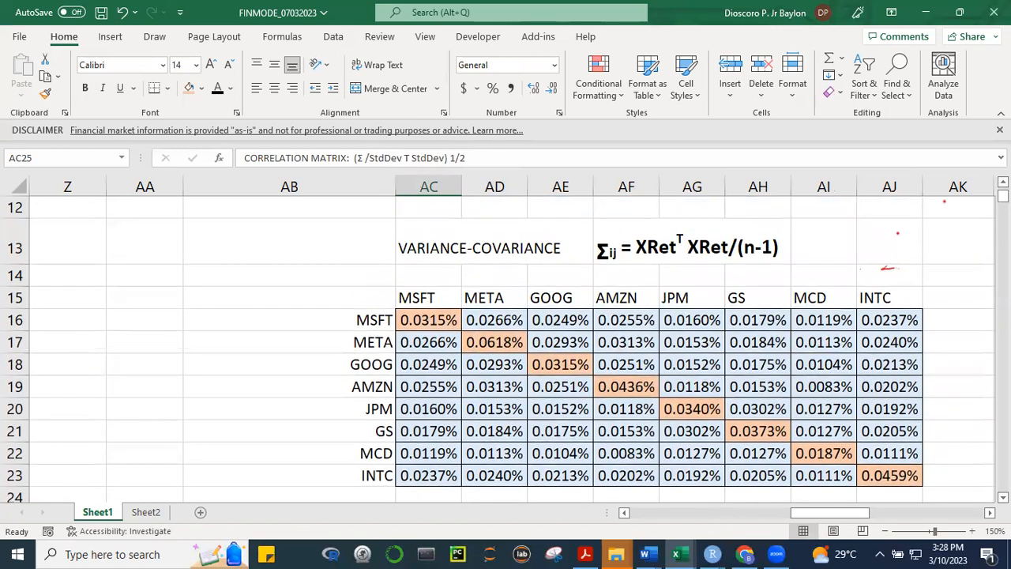
scroll(622, 397, "down", 4)
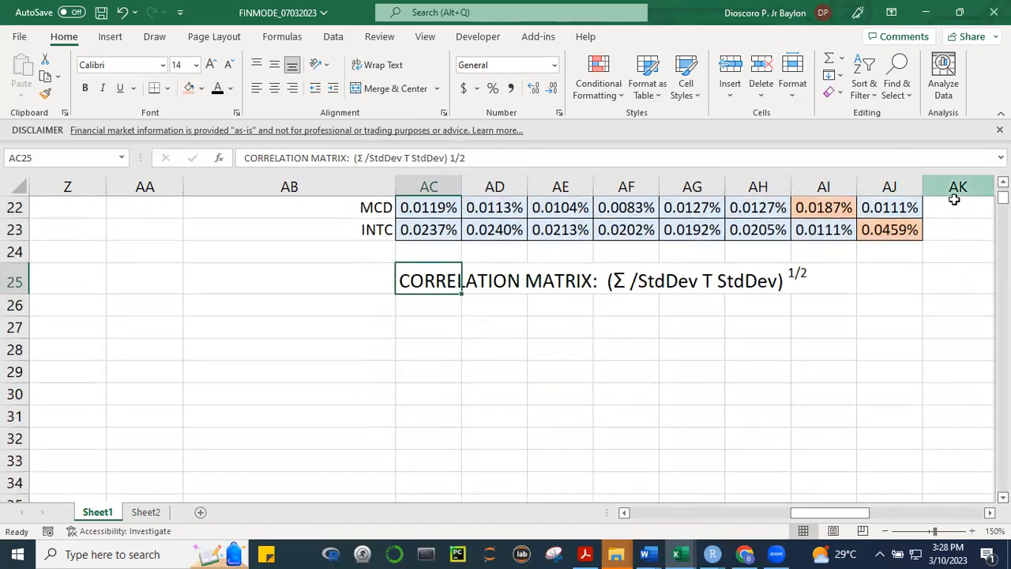
scroll(838, 249, "up", 7)
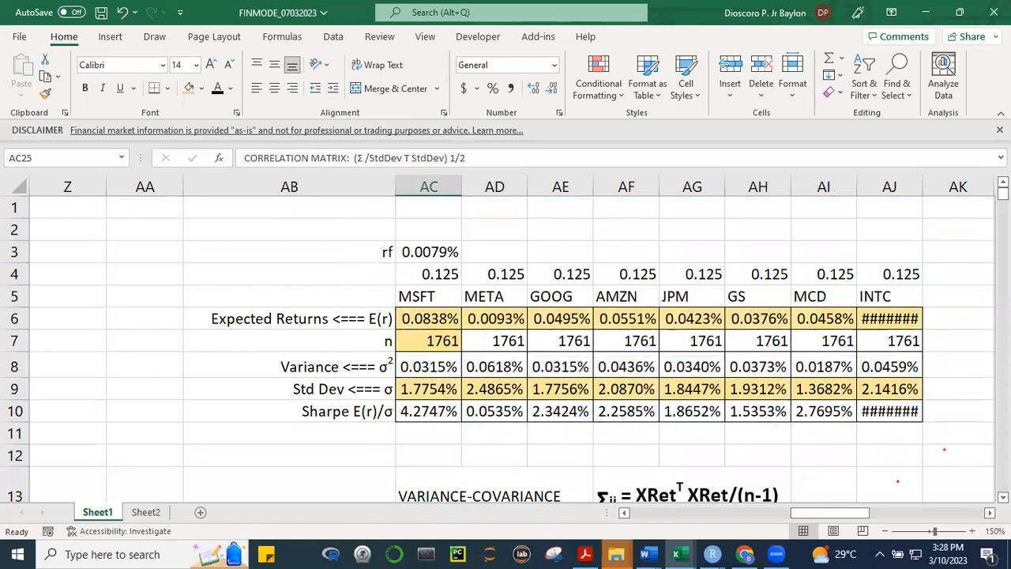
scroll(497, 347, "down", 4)
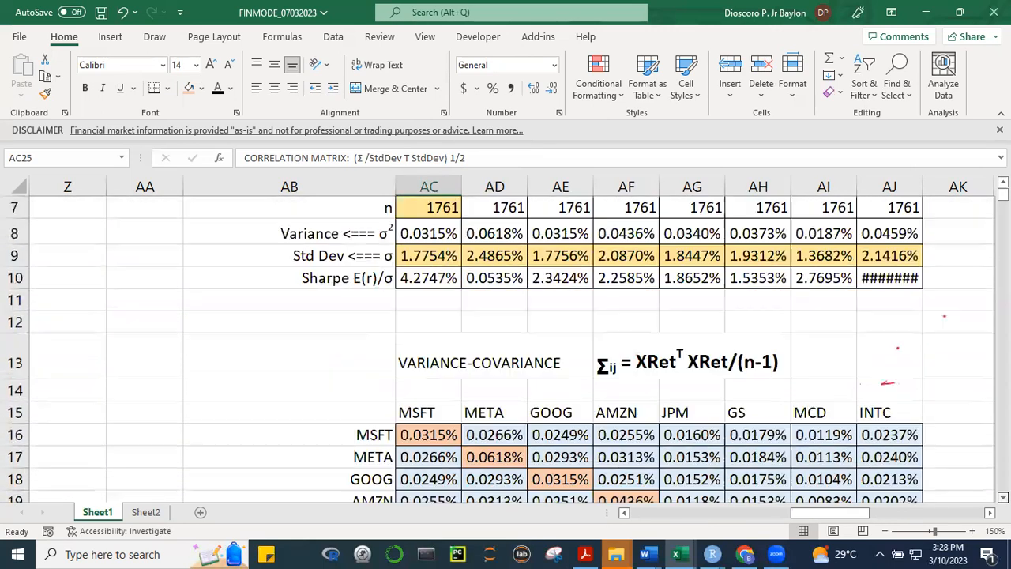
scroll(417, 289, "down", 1)
left_click_drag(343, 224, 896, 408)
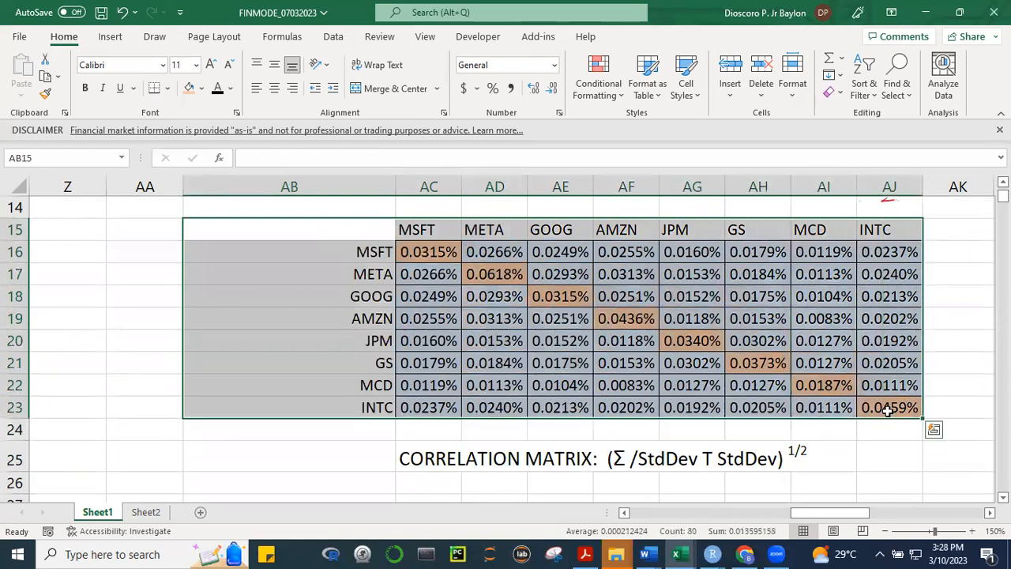
key("ctrl+c")
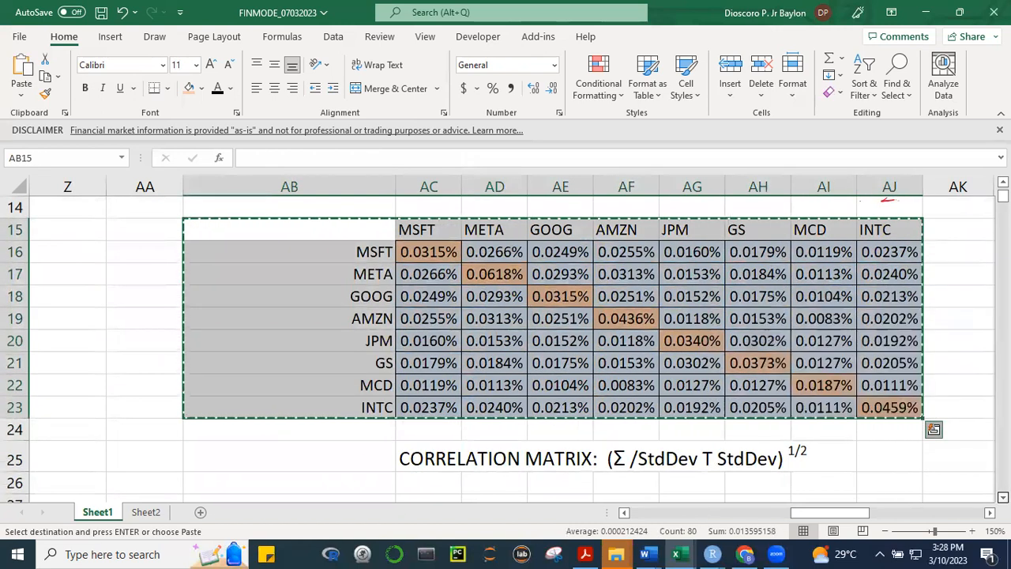
scroll(553, 348, "down", 1)
scroll(650, 428, "down", 1)
left_click(363, 415)
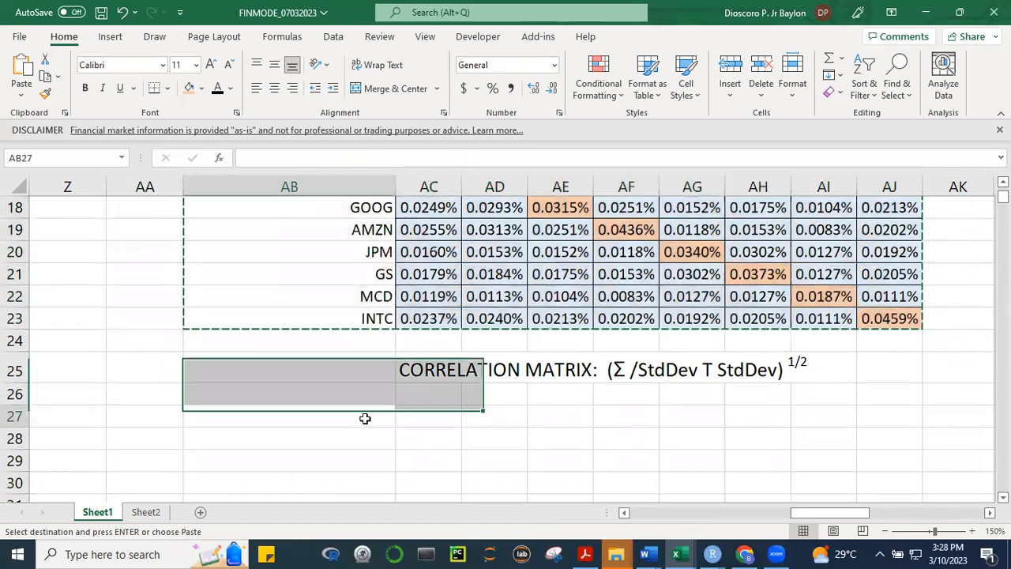
key("ctrl+v")
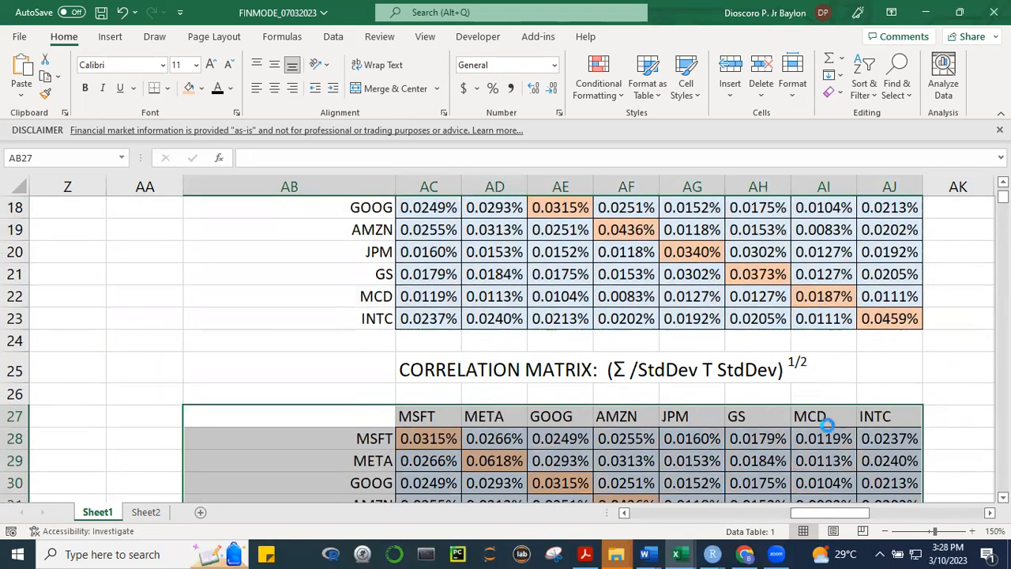
left_click(909, 453)
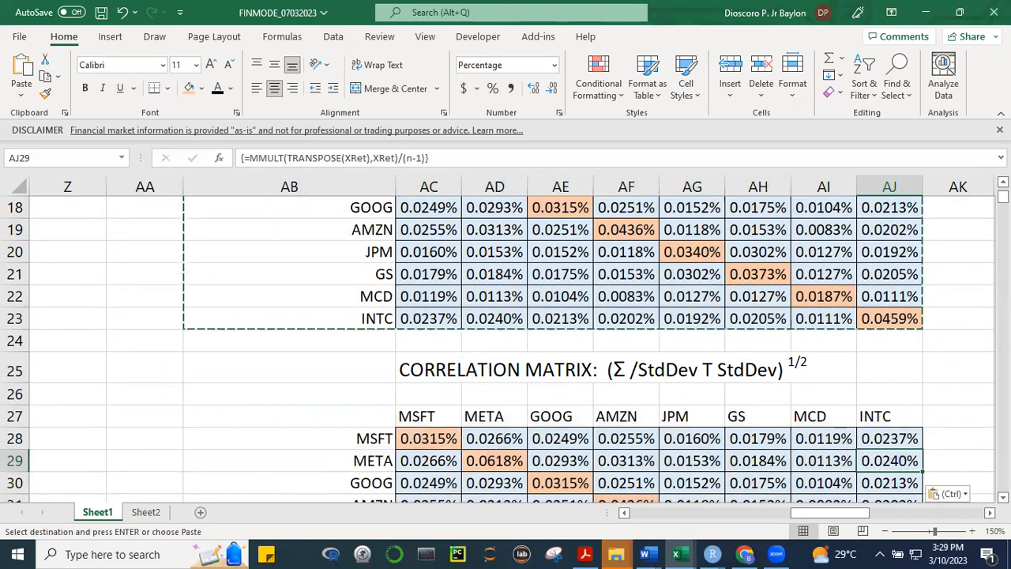
Clear all contents and formatting from the pasted matrix body AC28:AJ35, keeping the ticker headers
scroll(505, 348, "down", 2)
scroll(416, 311, "down", 1)
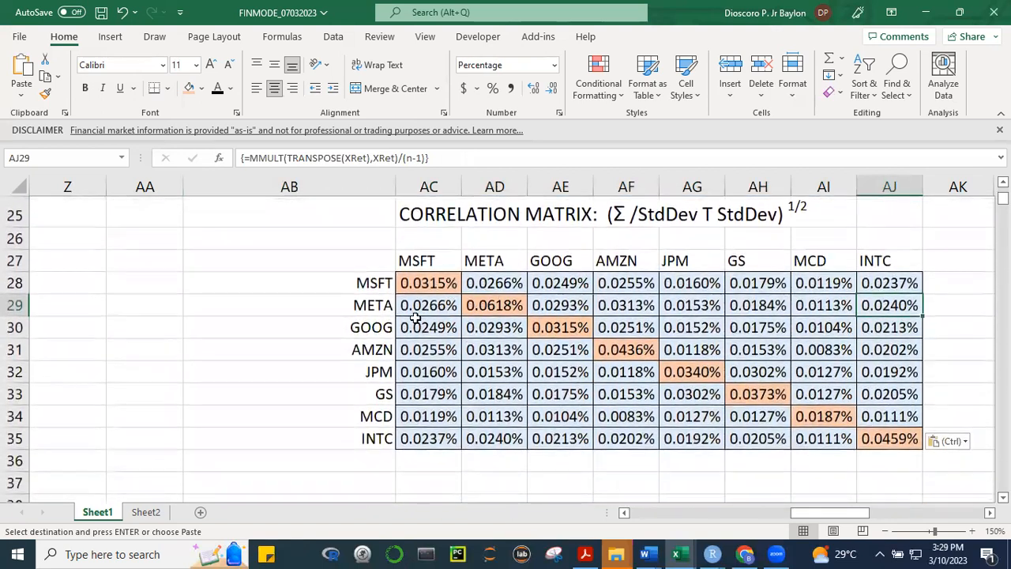
left_click_drag(418, 282, 873, 429)
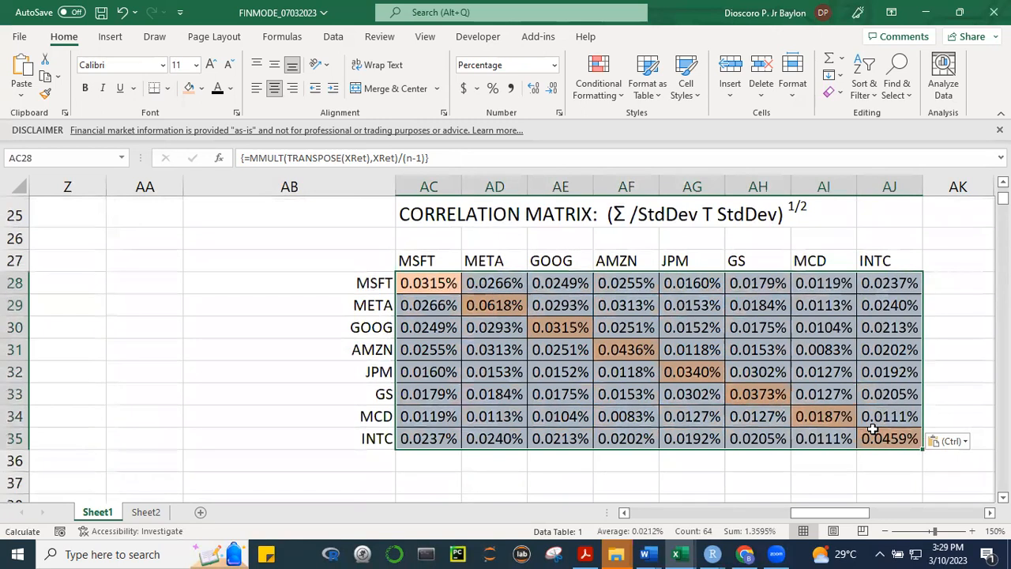
key("Delete")
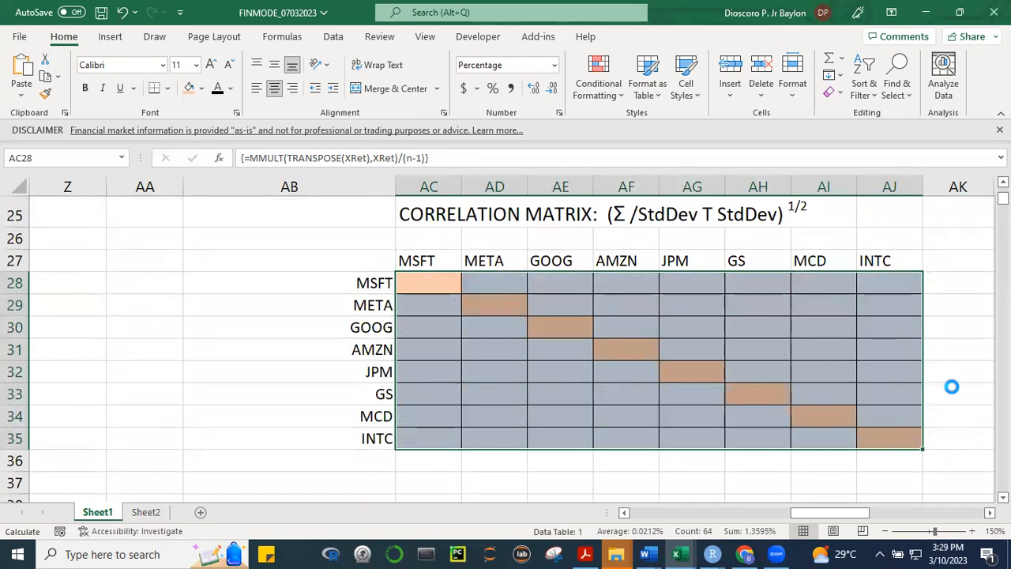
left_click(831, 92)
left_click(858, 110)
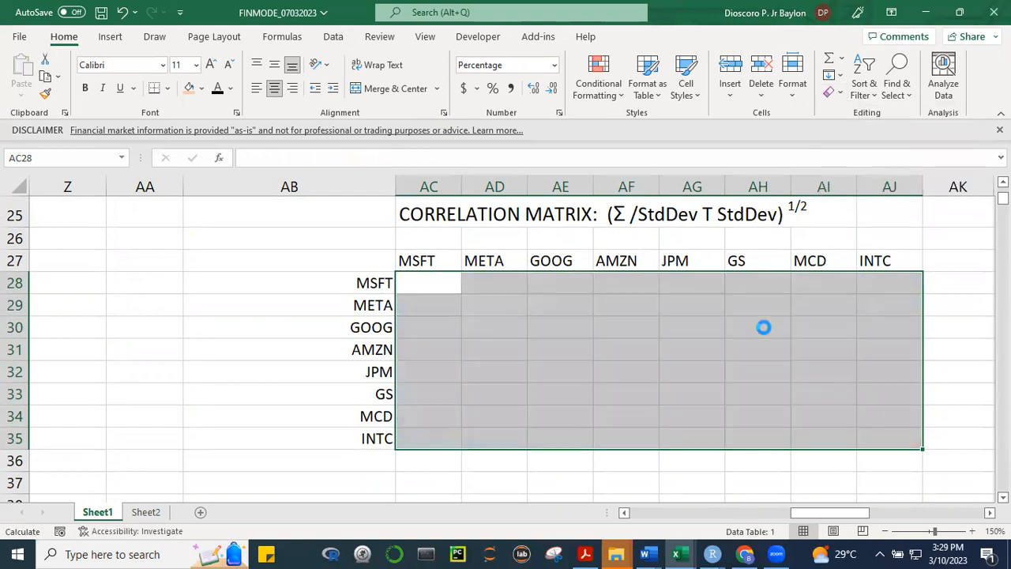
left_click(745, 349)
left_click_drag(429, 287, 864, 441)
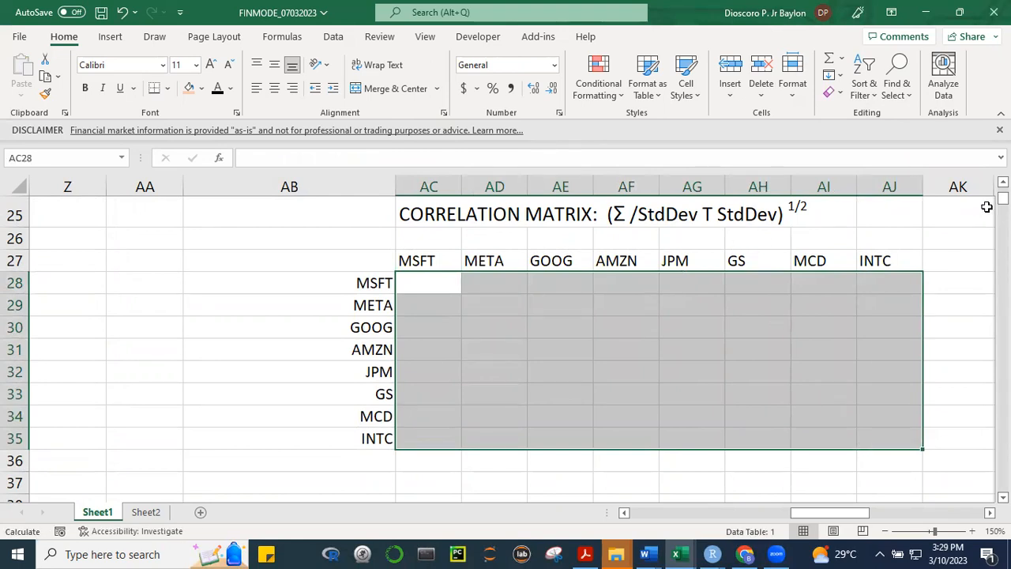
Name the variance-covariance values in AC16:AJ23 "VarCovar" and reselect the range to check its name
left_click(1003, 181)
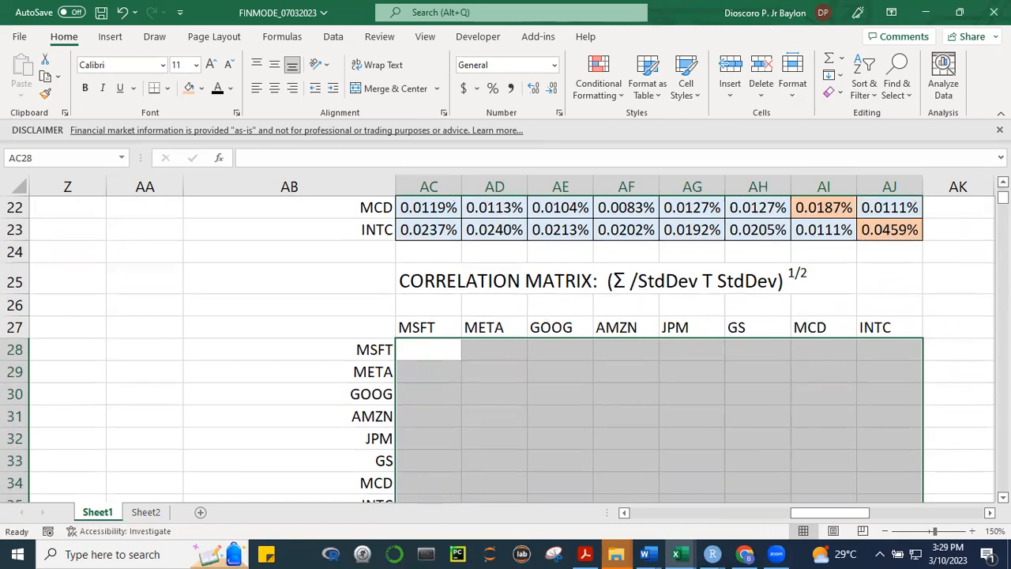
scroll(474, 320, "up", 3)
left_click_drag(426, 318, 888, 474)
left_click(45, 160)
type("Va")
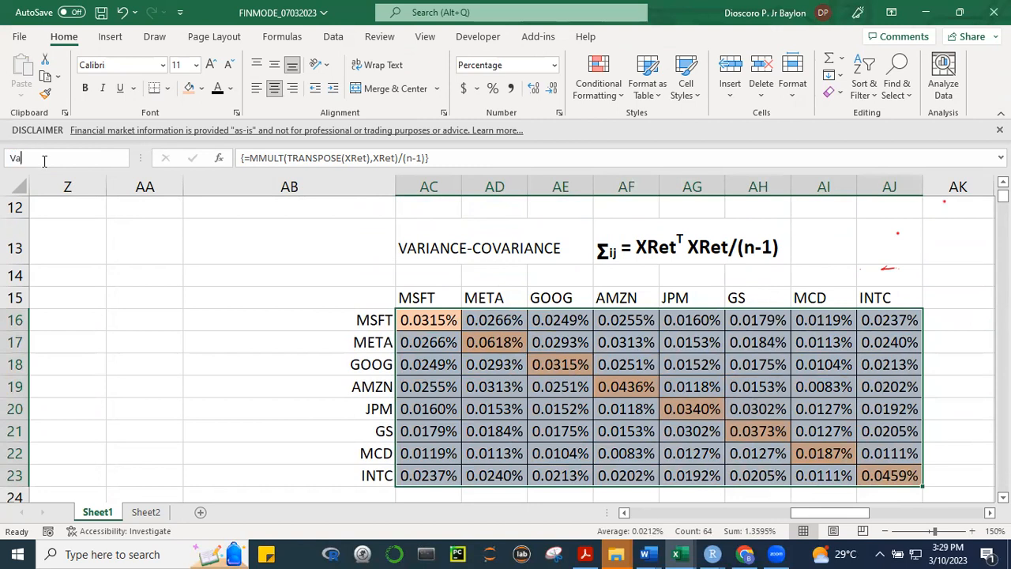
type("rCovar")
key("Return")
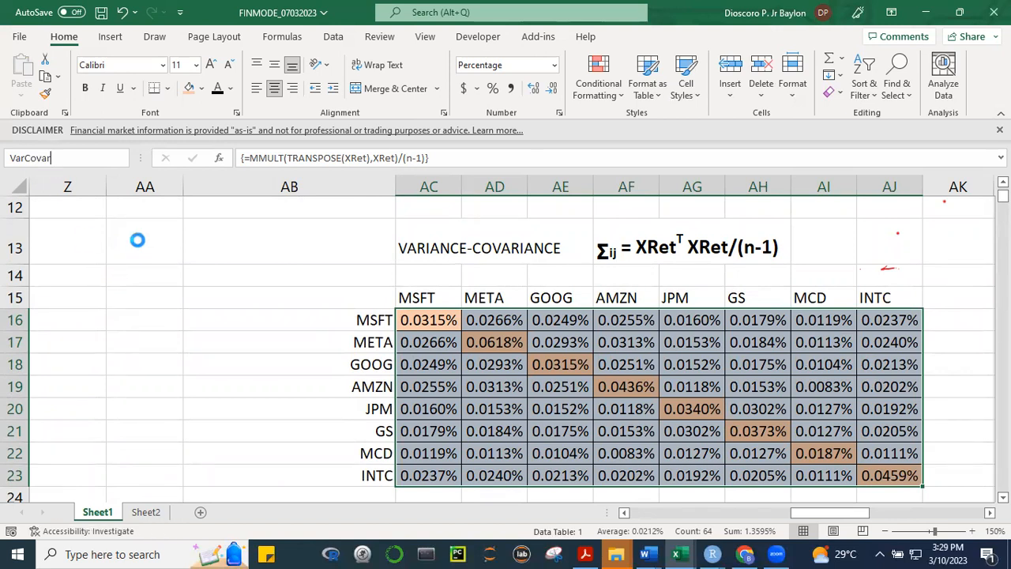
left_click(414, 321)
left_click(476, 390)
left_click_drag(427, 330, 885, 471)
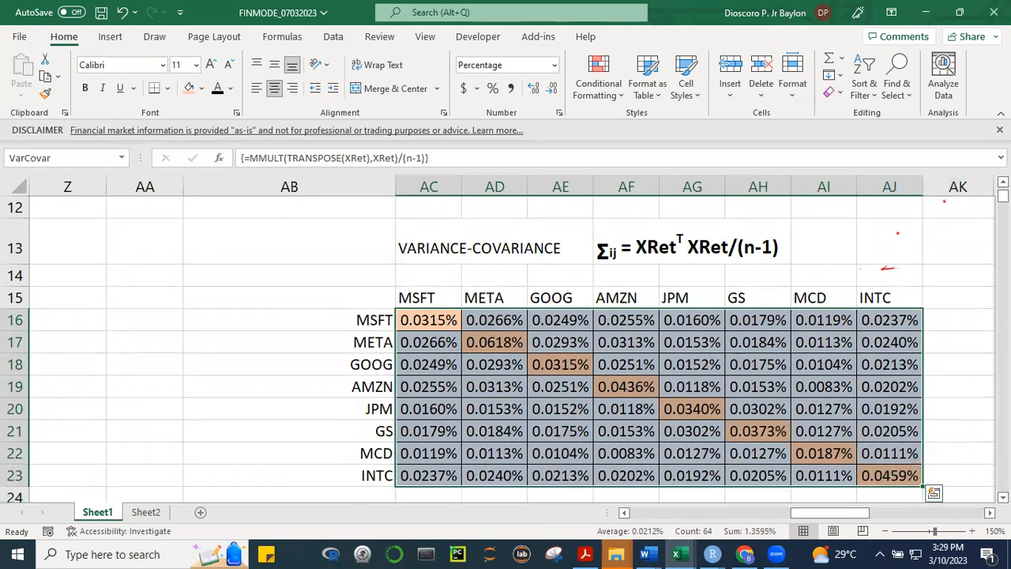
Select AC28:AJ35 and begin a formula that references the named range VarCovar
scroll(708, 445, "down", 4)
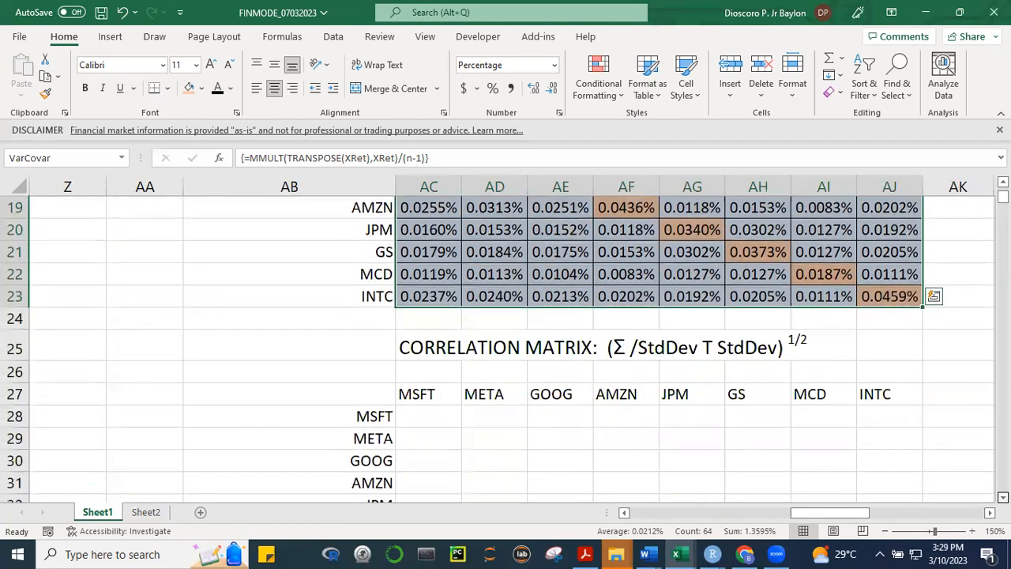
left_click_drag(407, 321, 905, 394)
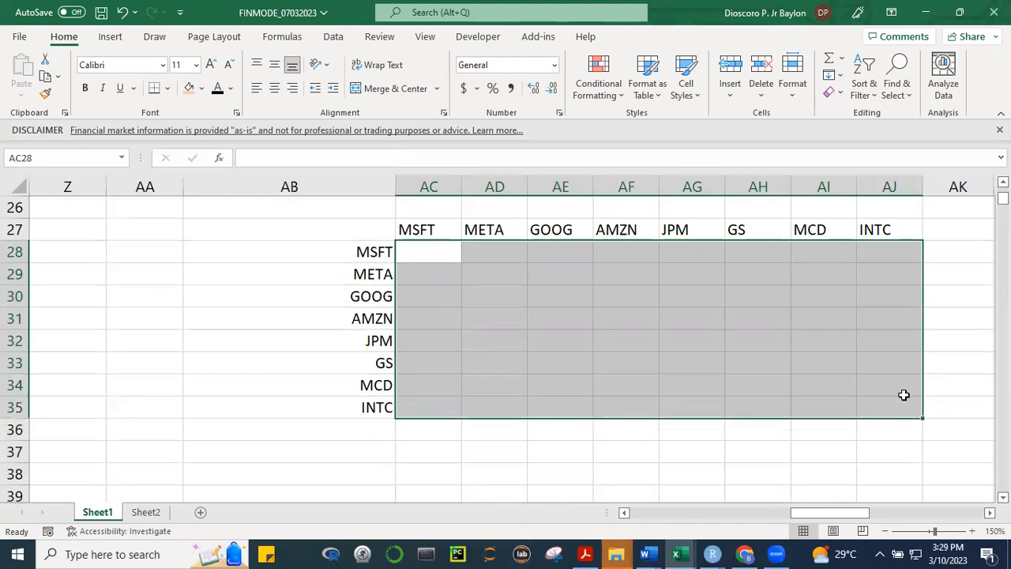
type("=V")
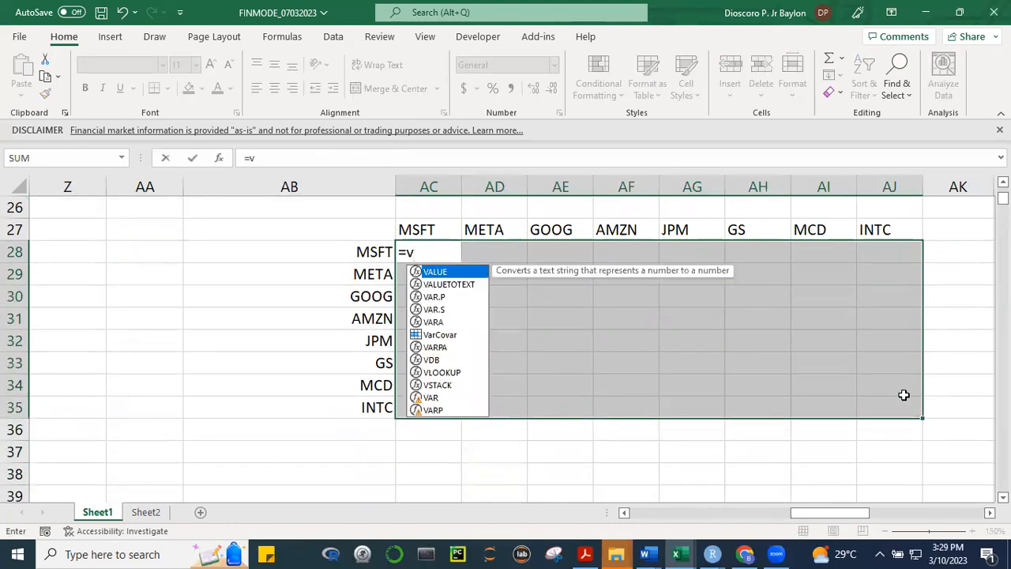
key("BackSpace")
type("VAR")
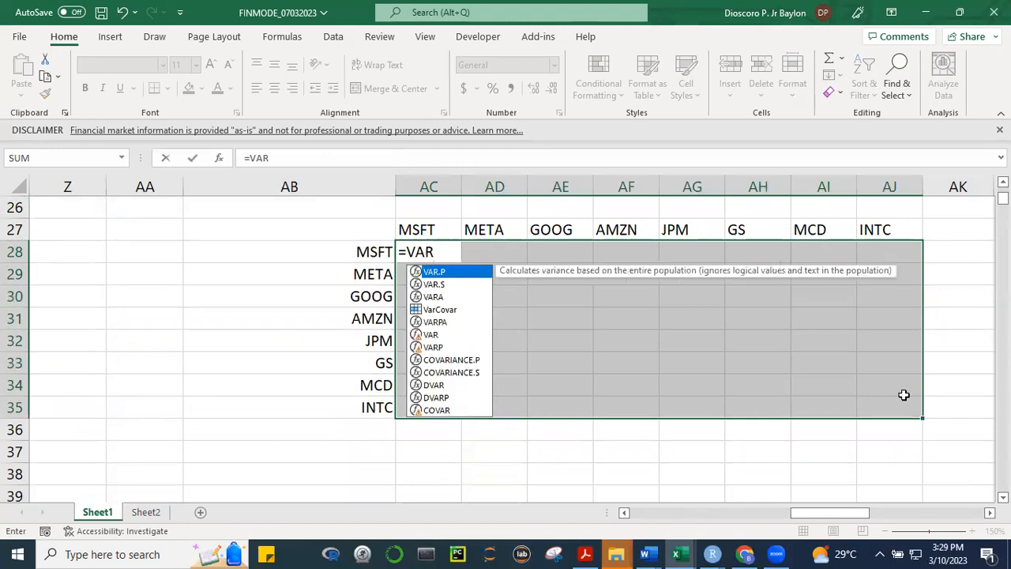
type("c")
key("Tab")
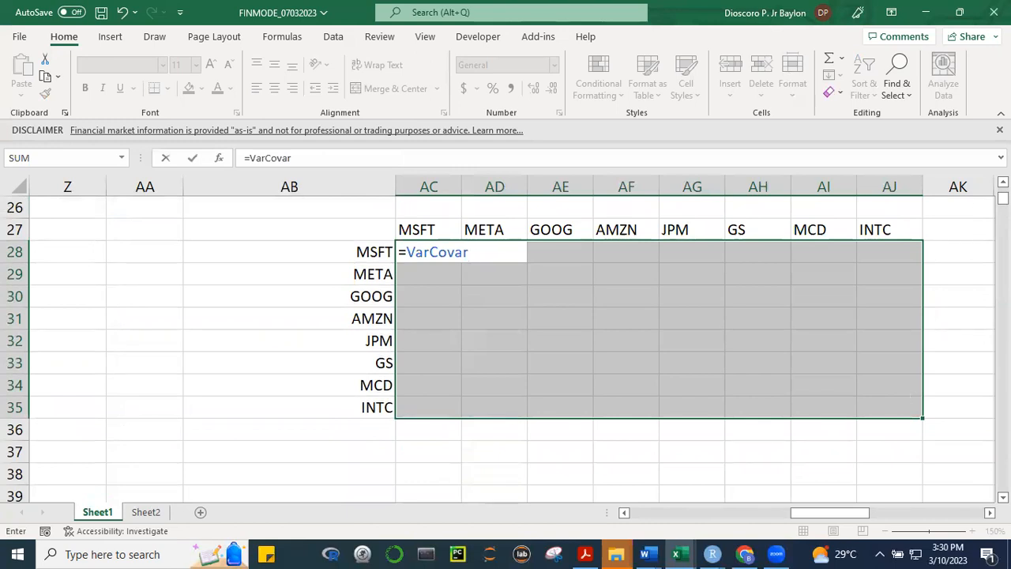
Extend the formula to divide VarCovar by MMULT(TRANSPOSE(StdDev),StdDev)
scroll(980, 207, "up", 1)
scroll(706, 320, "up", 1)
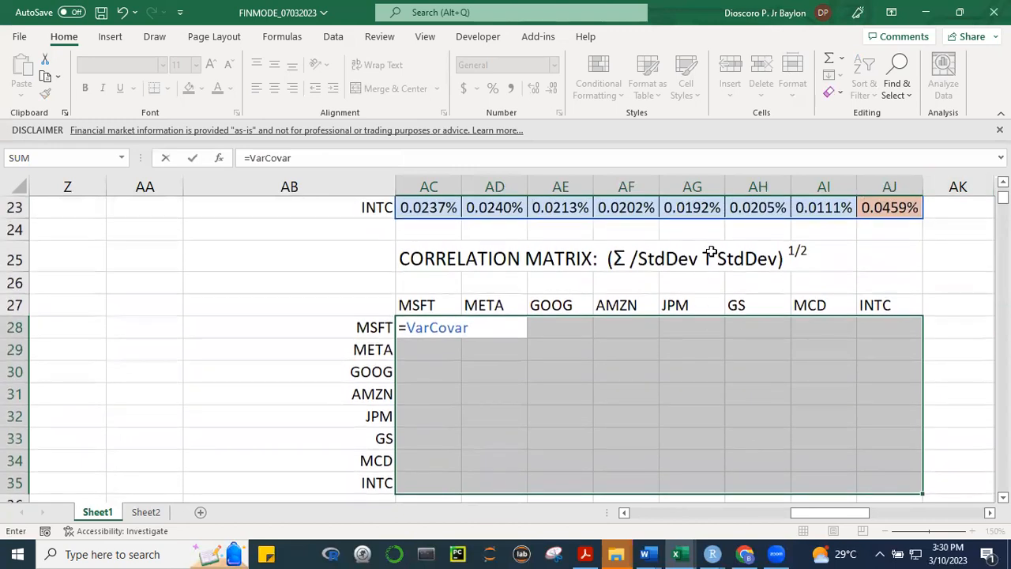
type("/M")
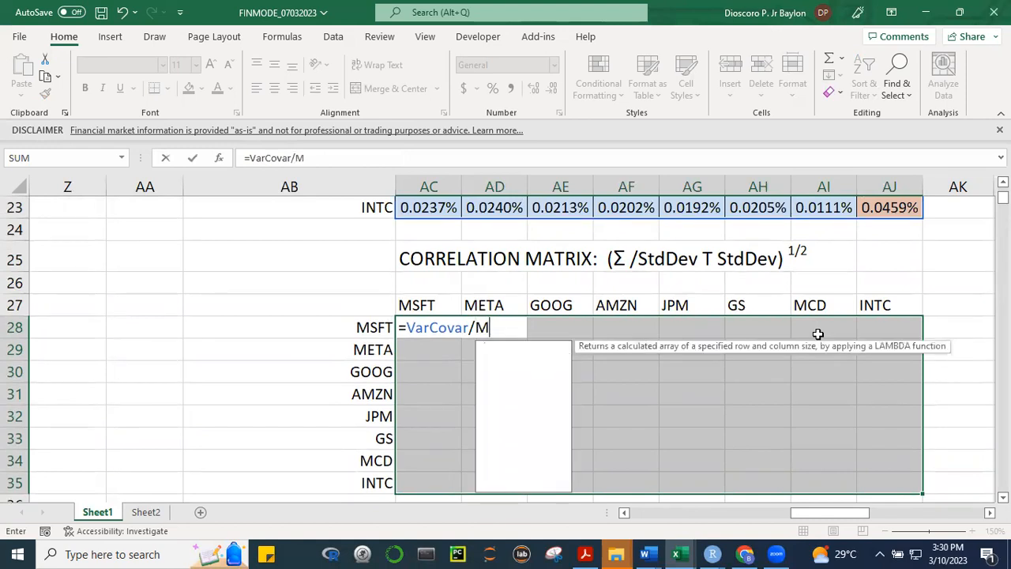
type("MULT(")
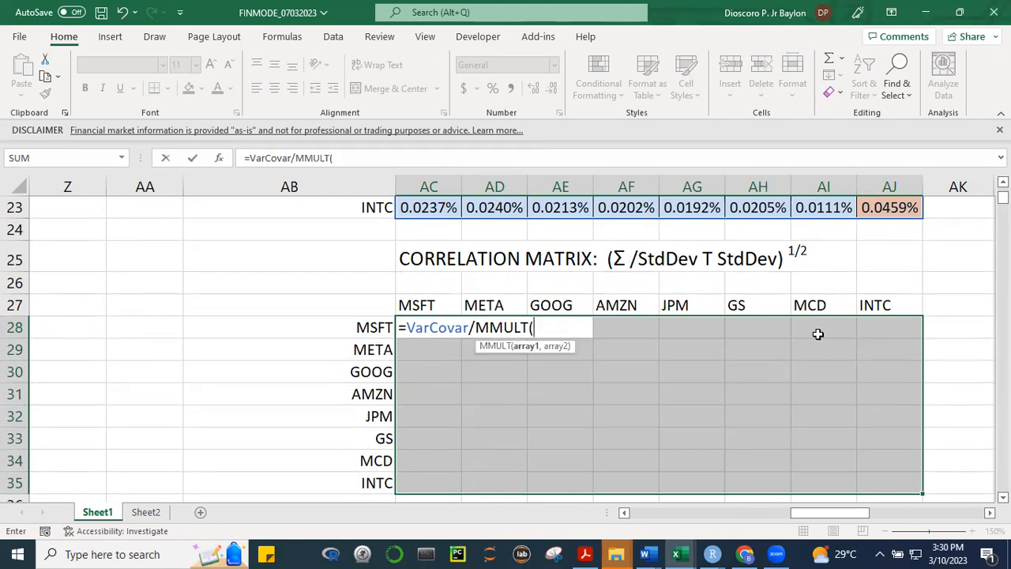
type("TRANSP")
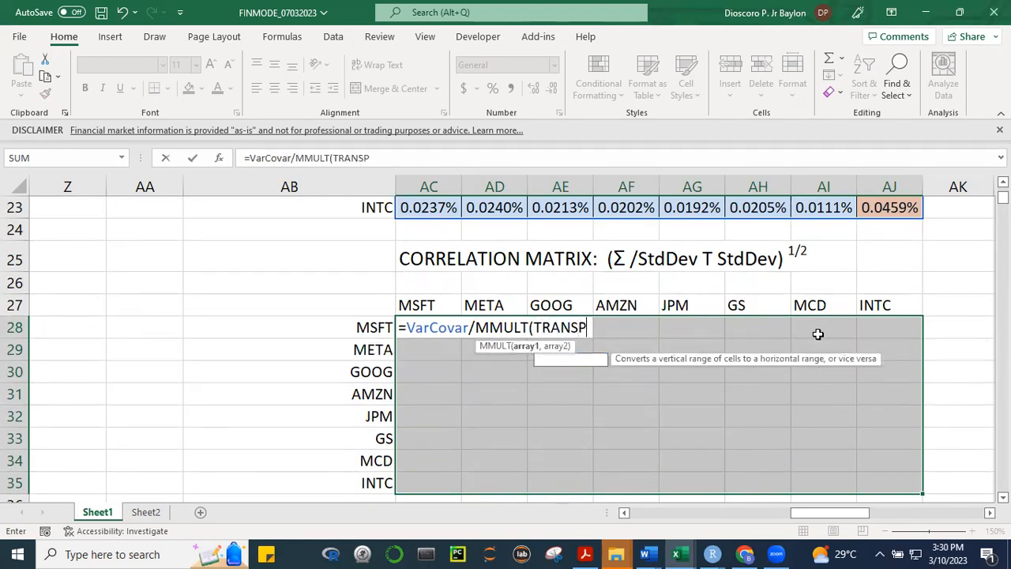
type("OSE(STD")
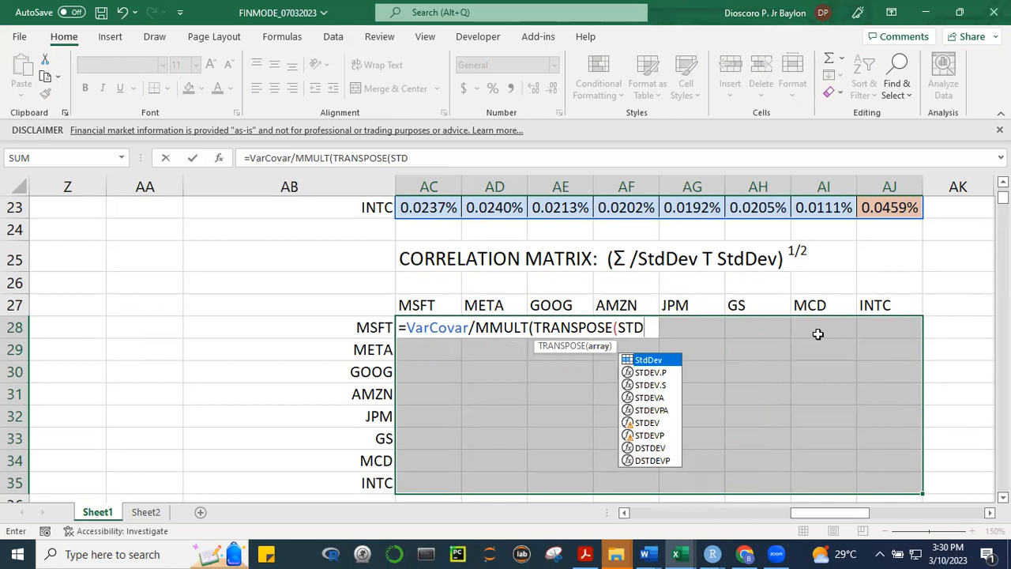
key("Tab")
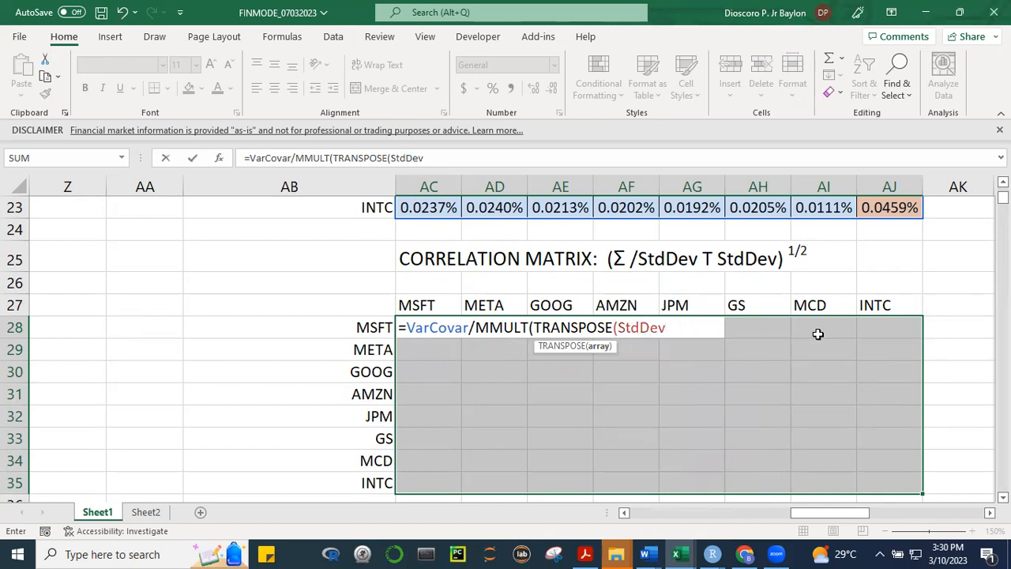
type(")")
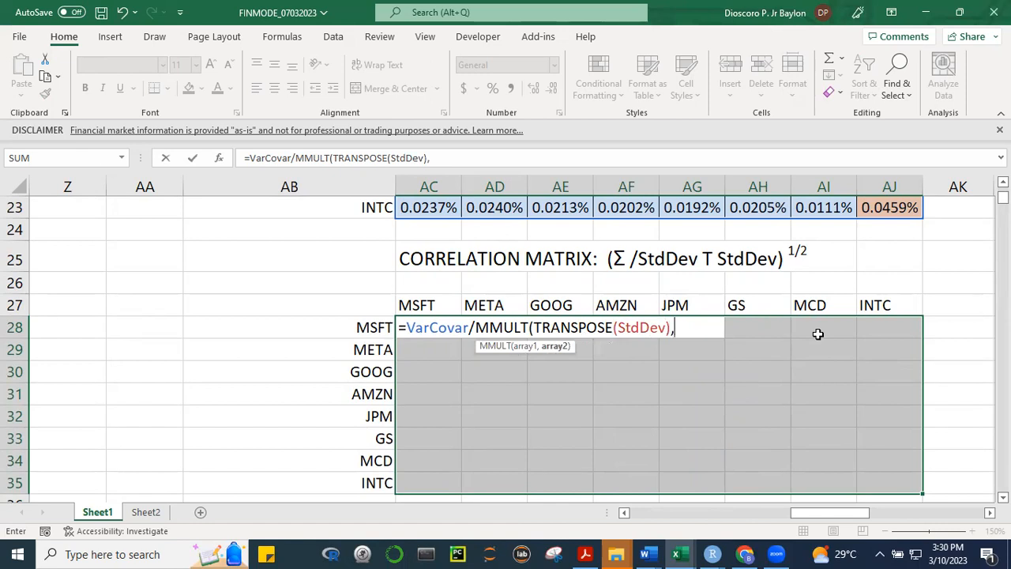
type(",STD")
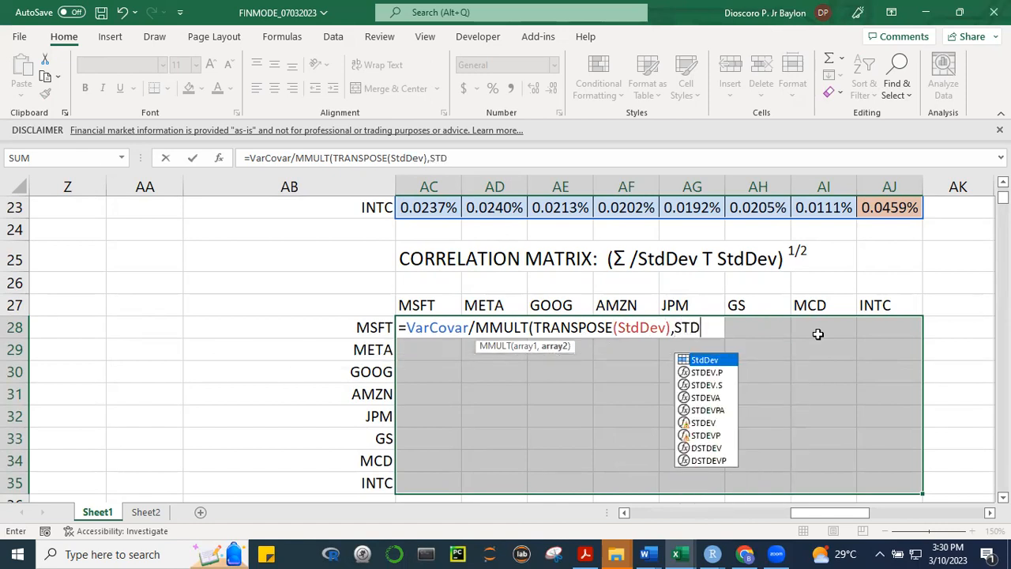
key("Tab")
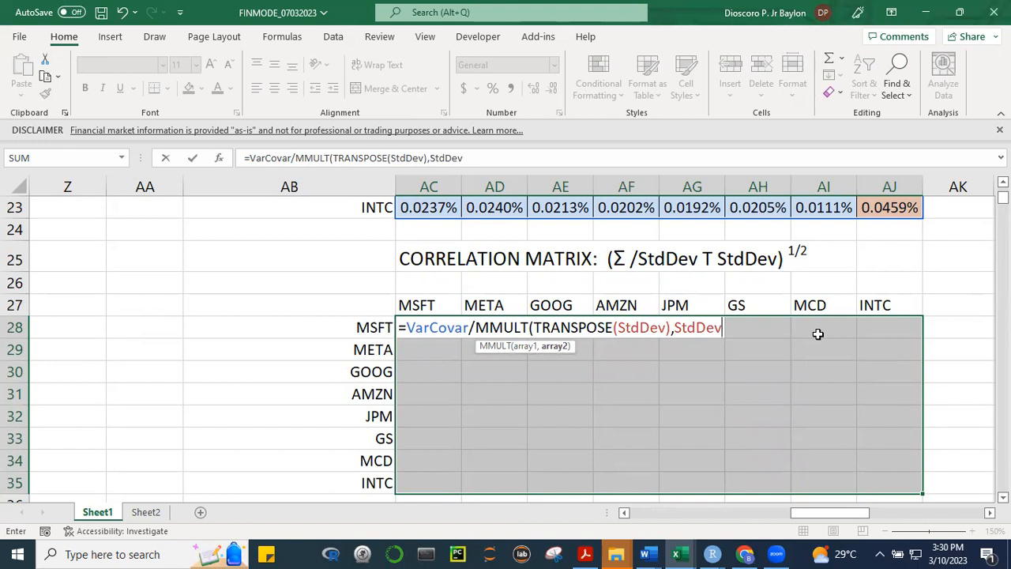
type(")")
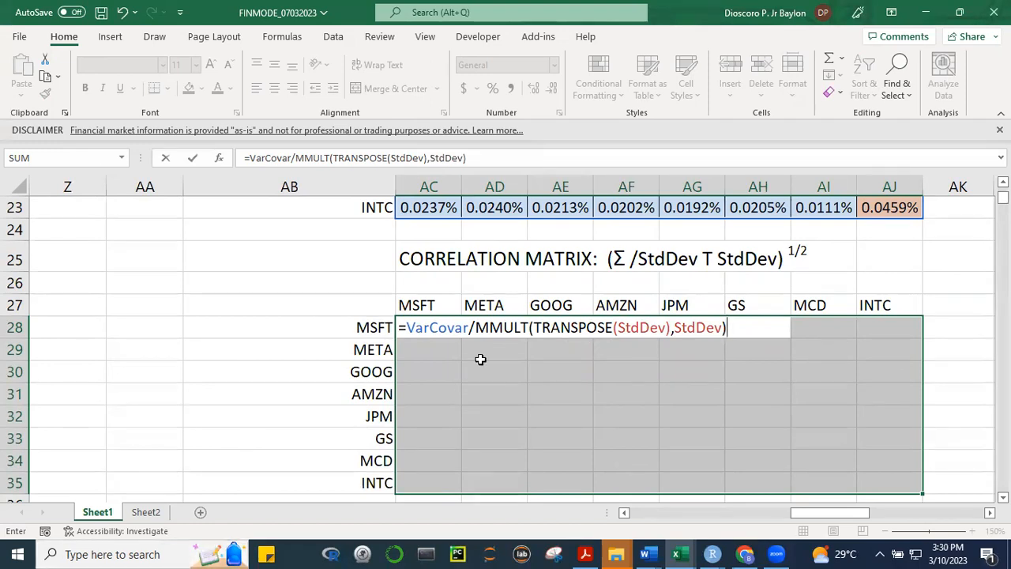
Wrap the quotient in parentheses, raise it to the power 0.5, and enter it as an array formula across AC28:AJ35
left_click(407, 328)
type("(")
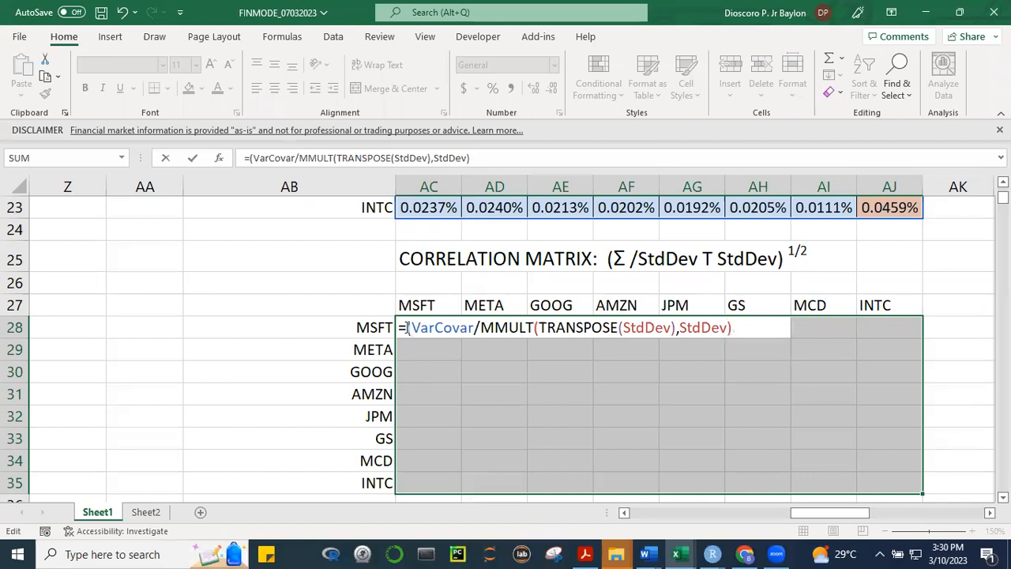
left_click(746, 330)
type(")^0.")
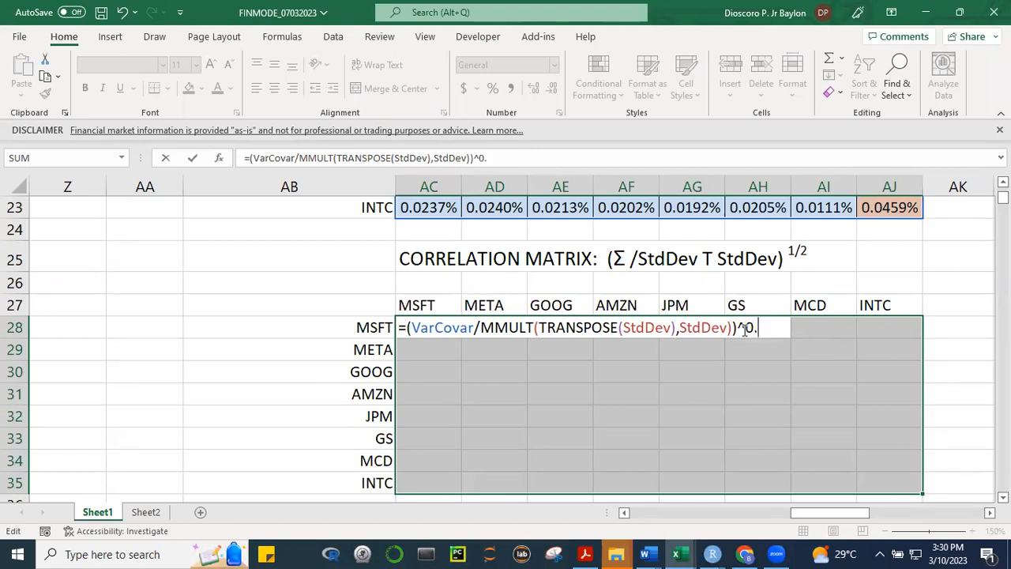
type("5")
key("ctrl+shift+Return")
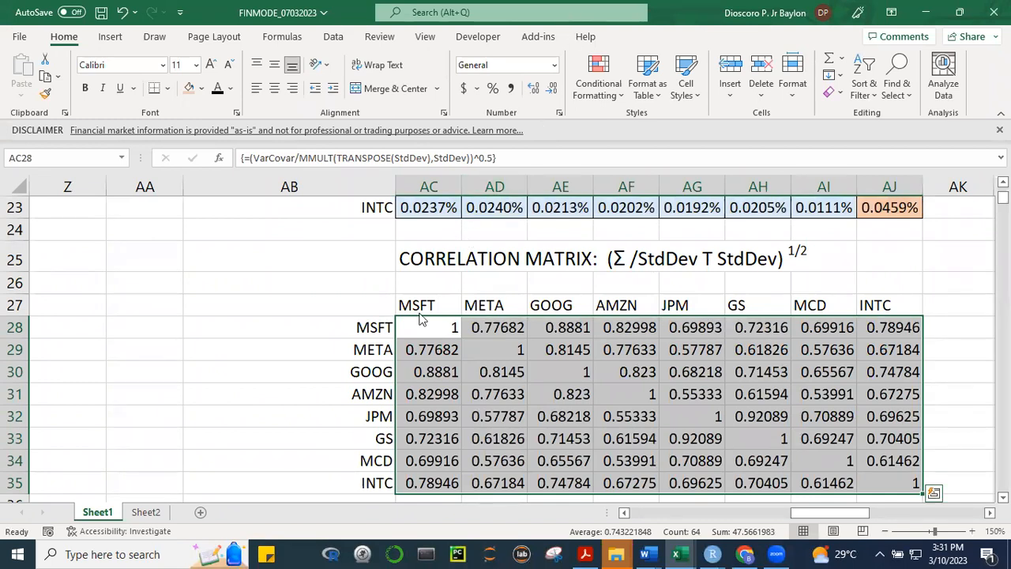
Format the correlation values in AC28:AJ35 with three decimal places, centred alignment and font size 12
left_click(534, 88)
left_click(555, 90)
left_click(555, 90)
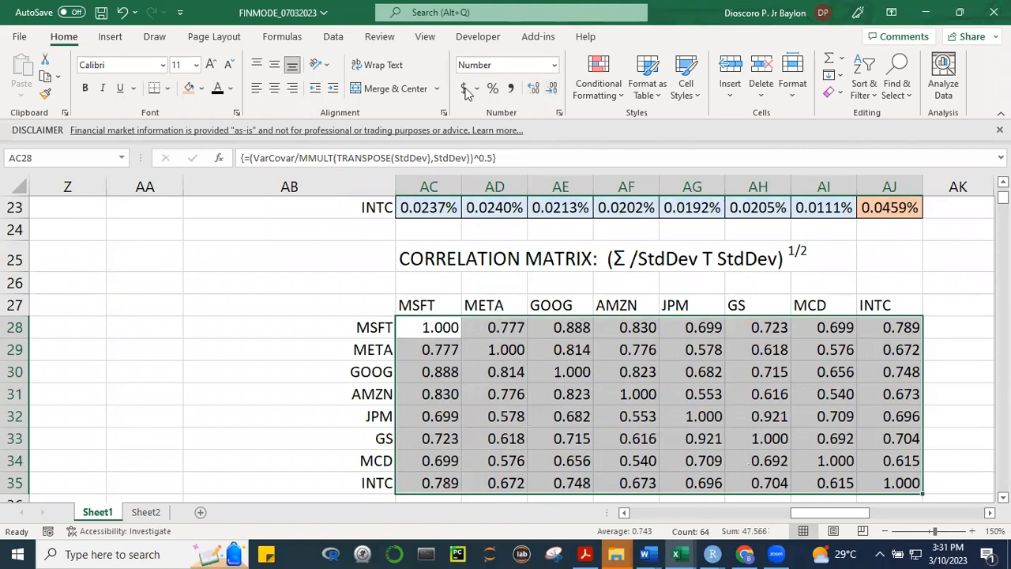
left_click(273, 90)
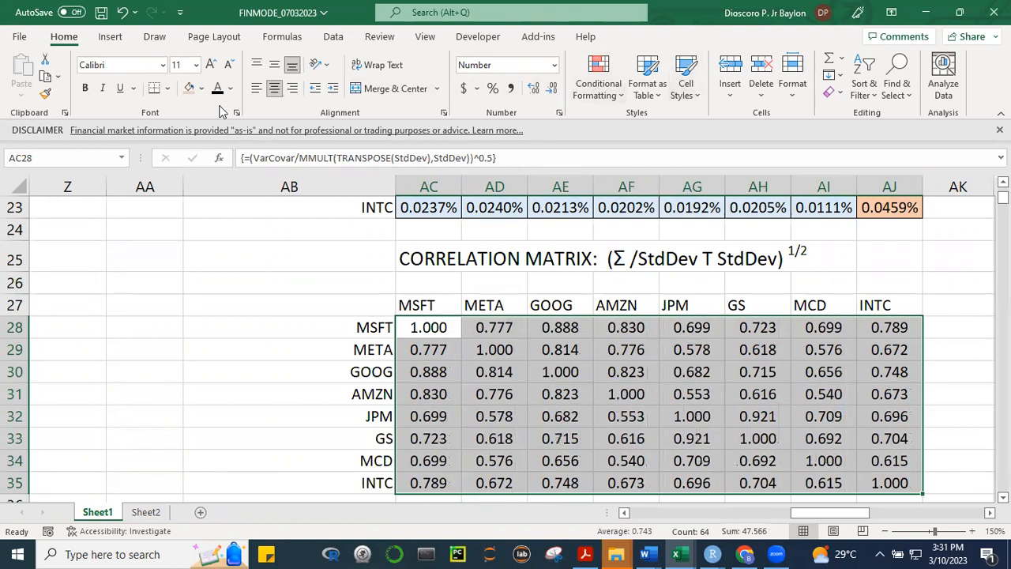
left_click(209, 64)
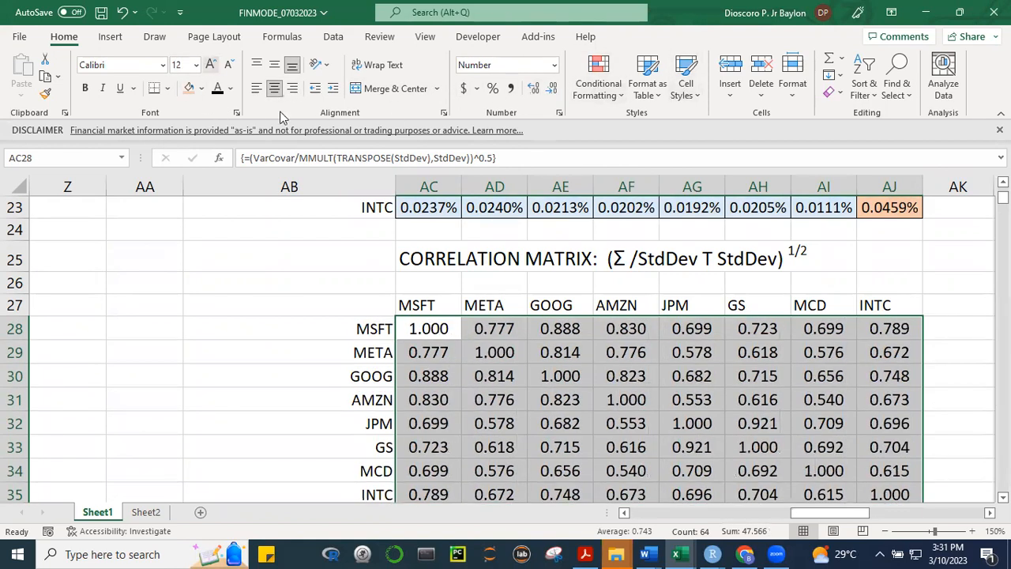
left_click(976, 416)
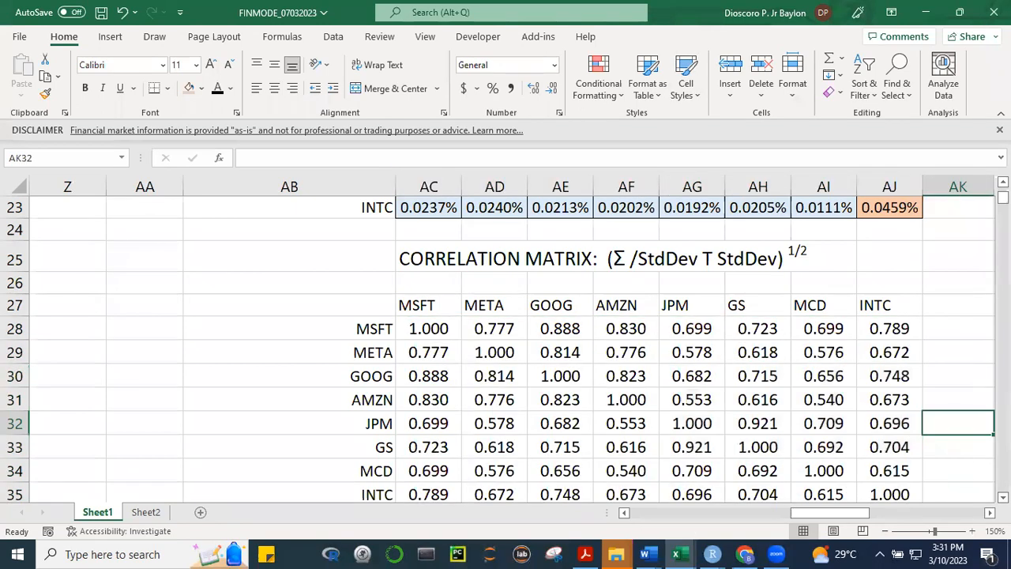
scroll(505, 348, "down", 1)
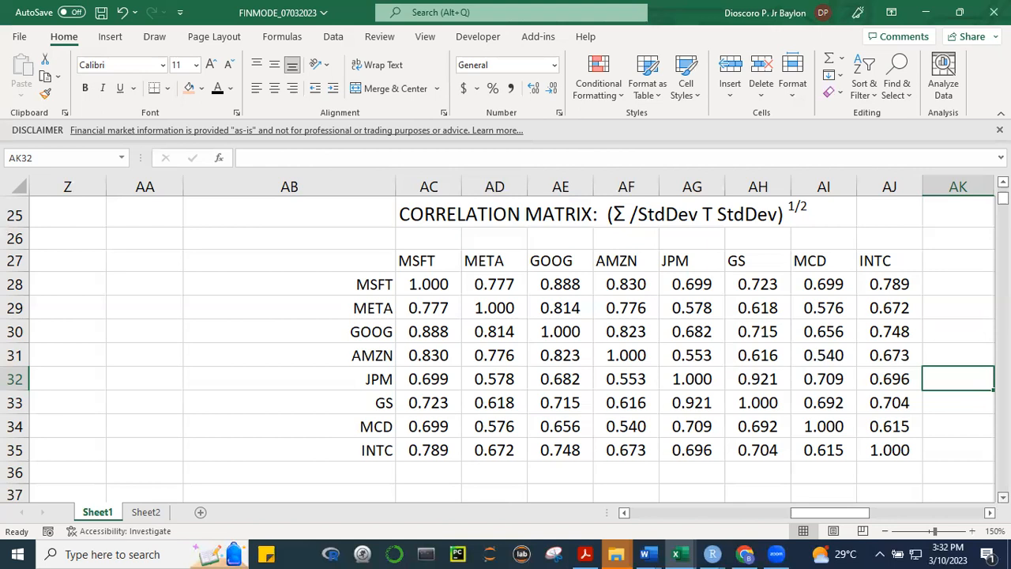
Inspect the array formula behind the correlation matrix in AC28:AJ35 and re-enter it as an array formula
left_click(429, 290)
left_click_drag(436, 311, 874, 450)
key("F2")
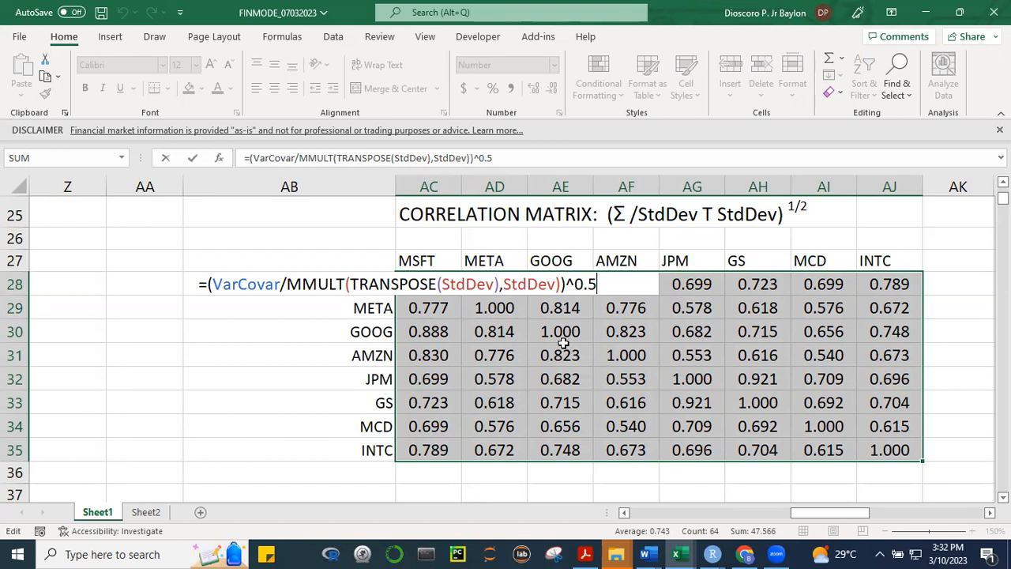
key("ctrl+shift+Return")
left_click(282, 368)
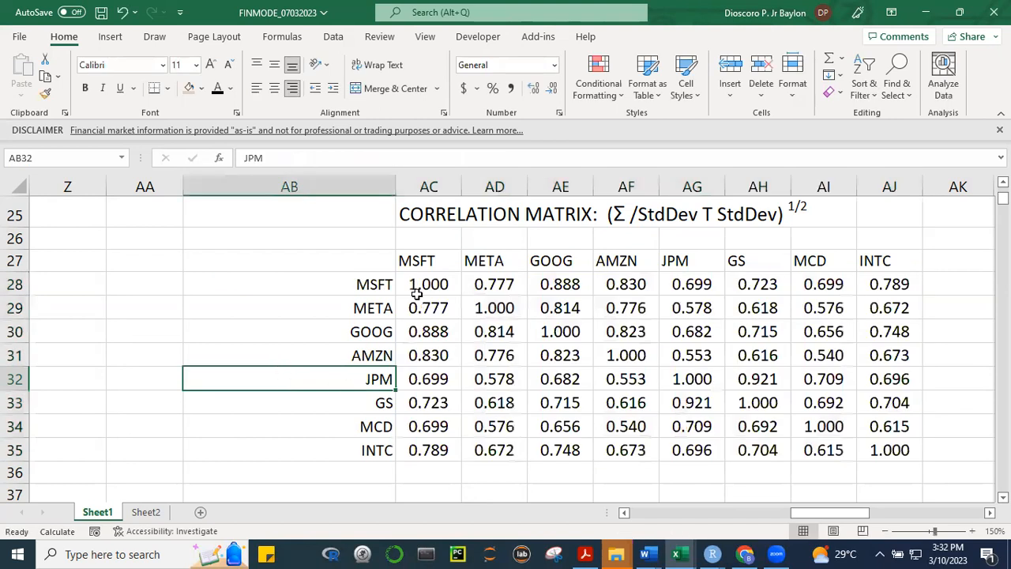
Apply all borders to the correlation values in AC28:AJ35
left_click(444, 284)
left_click_drag(451, 317, 875, 442)
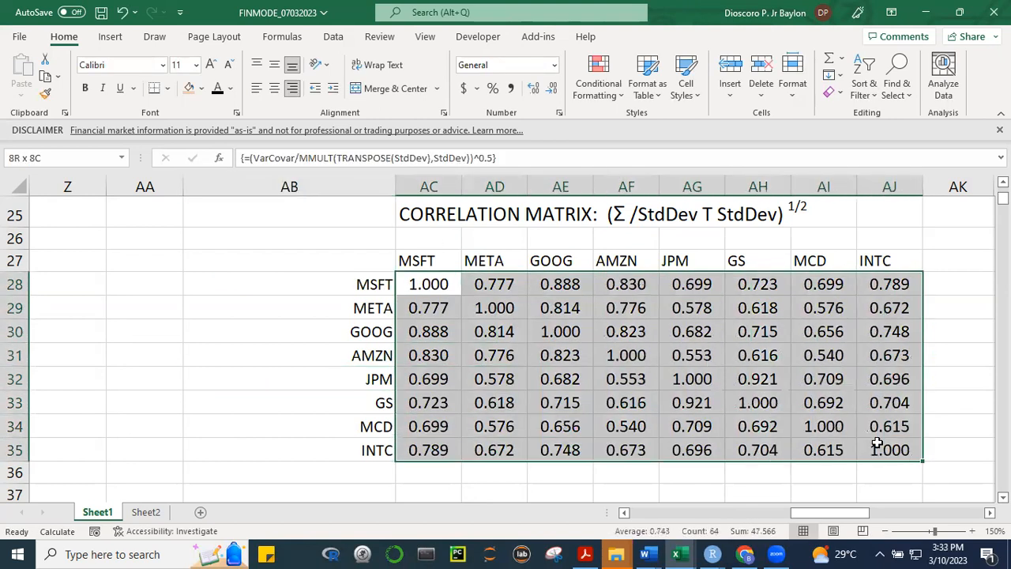
left_click(168, 87)
left_click(196, 235)
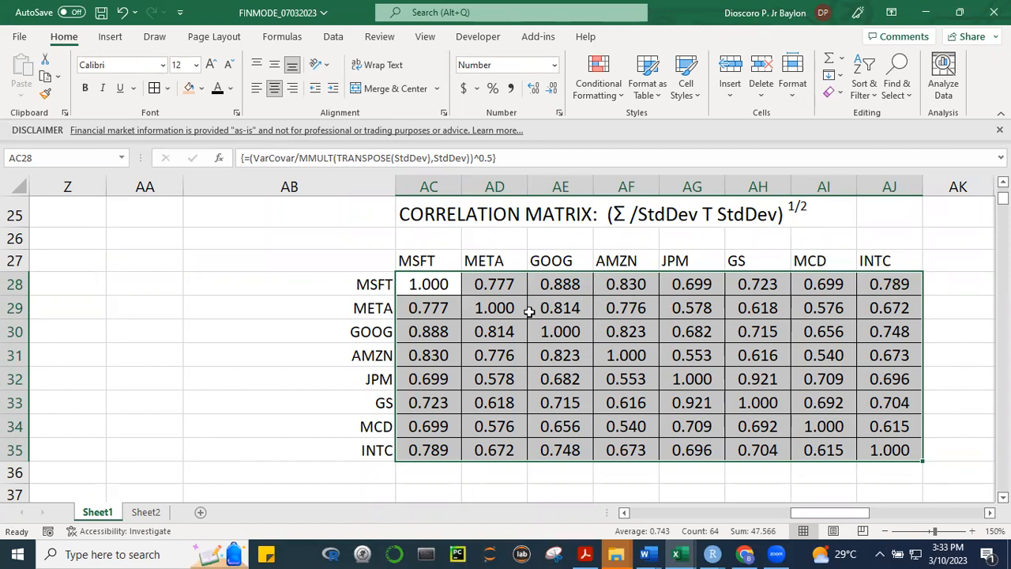
Examine the correlations of GS with the other stocks in row 33 and of JPM with MCD
left_click(754, 399)
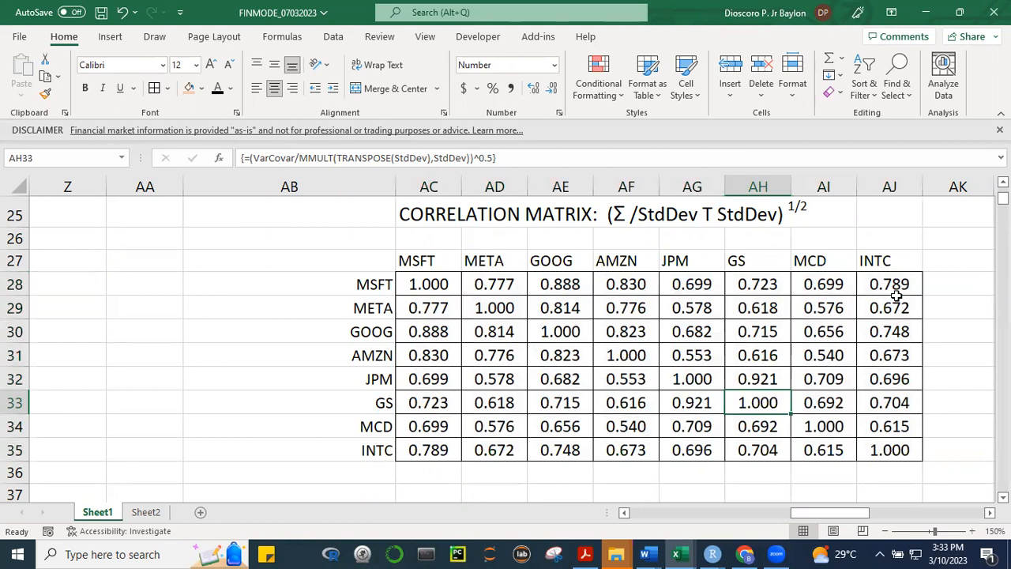
left_click(454, 403)
left_click(477, 402)
left_click(566, 405)
left_click(620, 403)
left_click(679, 403)
left_click(746, 401)
left_click(837, 379)
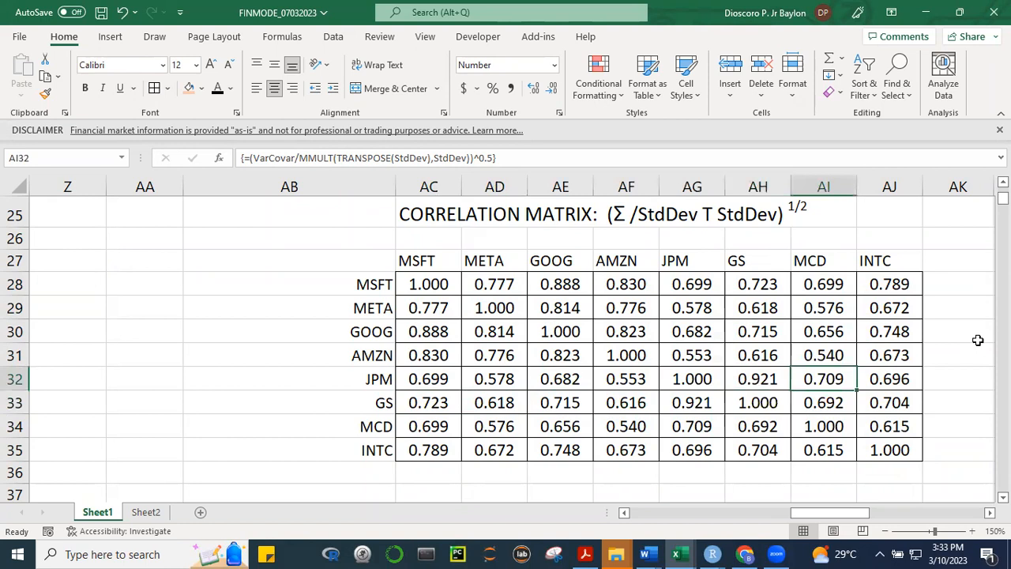
Centre the ticker headers of the correlation matrix in AC27:AJ27
left_click_drag(455, 260, 883, 270)
left_click(274, 88)
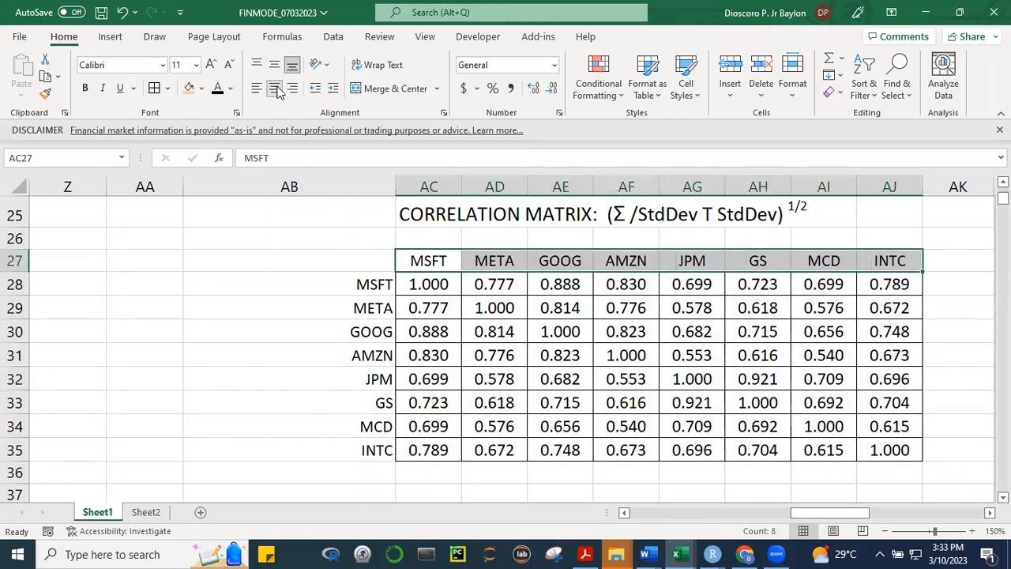
left_click(552, 336)
Review the technology tickers MSFT, META, GOOG and AMZN in the correlation matrix's header row
left_click(433, 263)
left_click(517, 264)
left_click(542, 263)
left_click(637, 263)
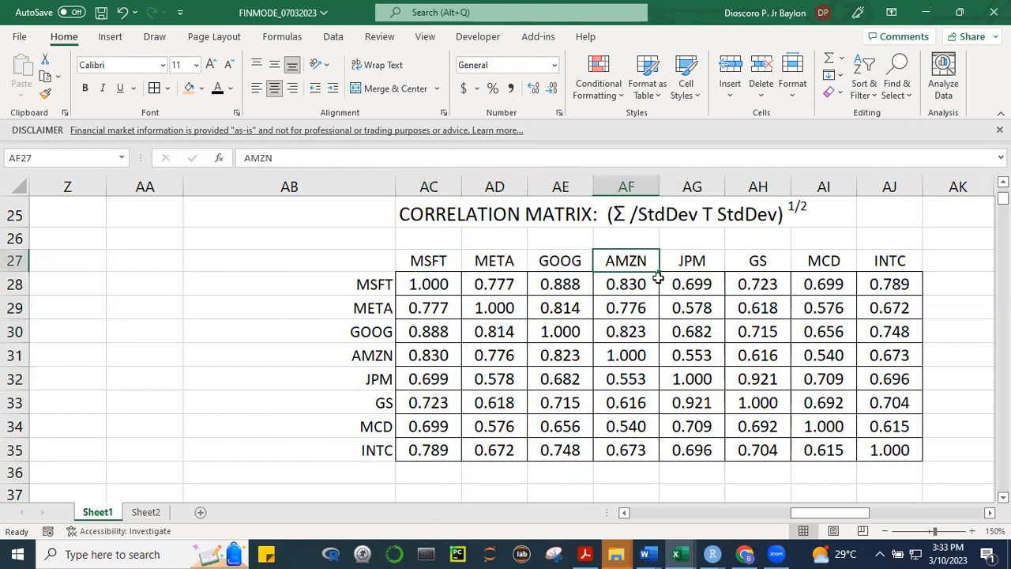
left_click_drag(431, 261, 564, 263)
left_click(632, 263)
left_click(716, 351)
left_click(633, 262)
Examine the correlation of JPM with GS in AG33 and of JPM with MCD in AI32
left_click(691, 261)
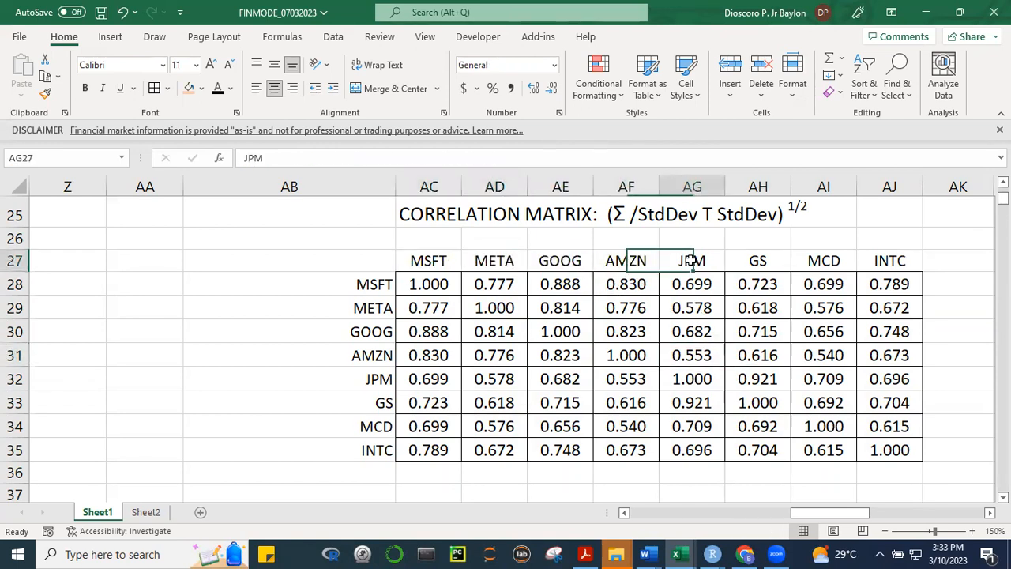
left_click(739, 267)
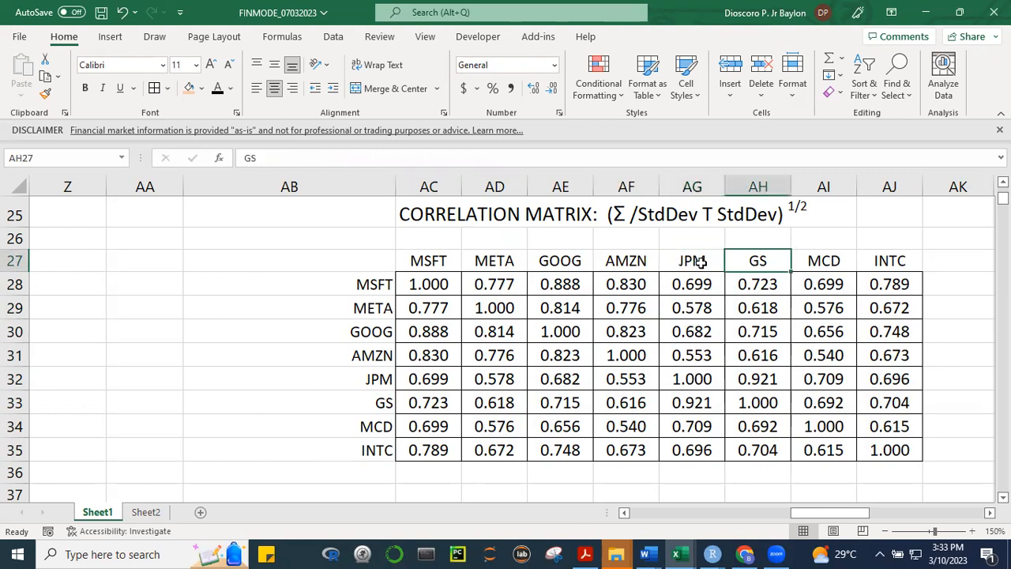
left_click(700, 262)
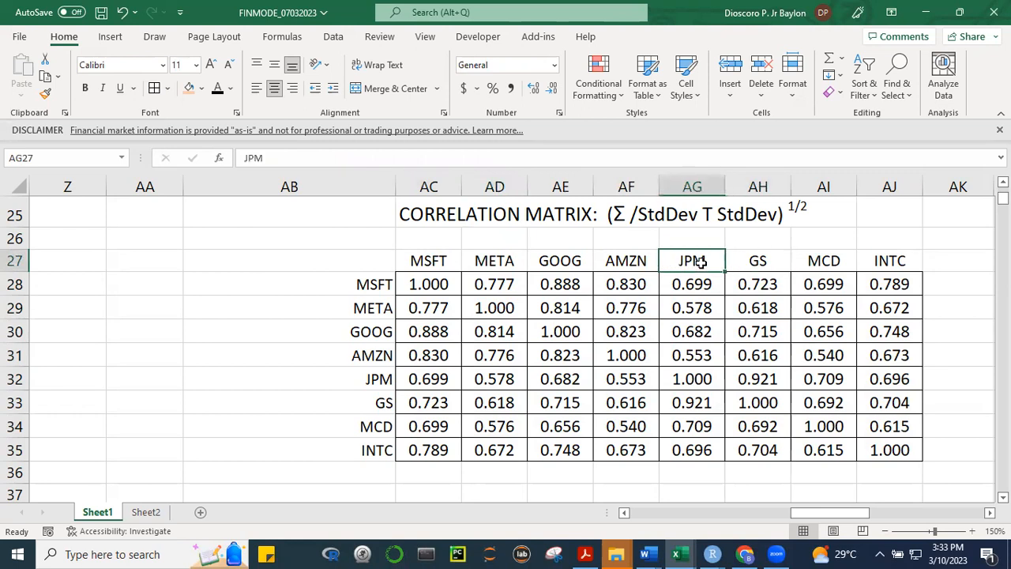
left_click(691, 403)
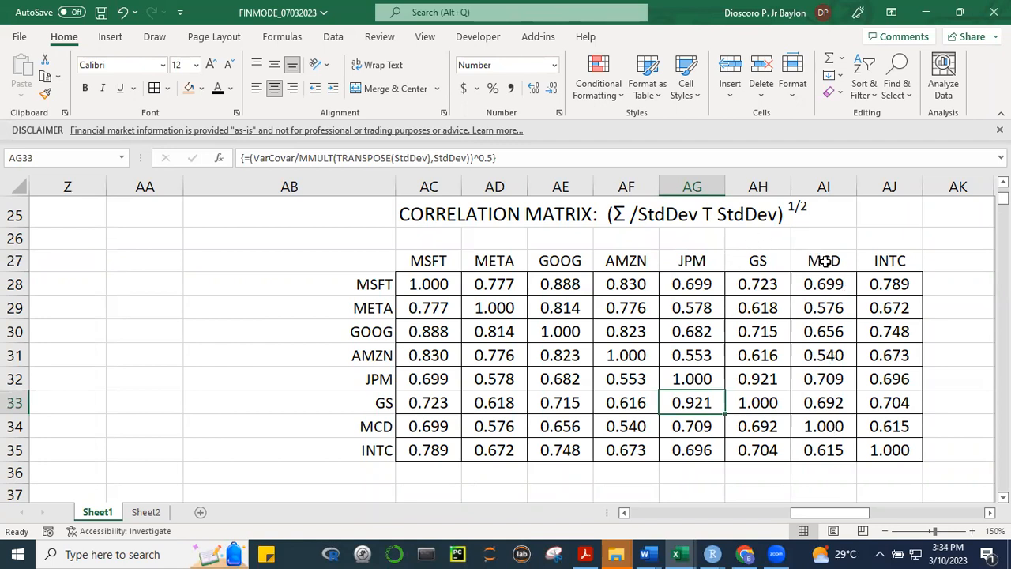
left_click(357, 386)
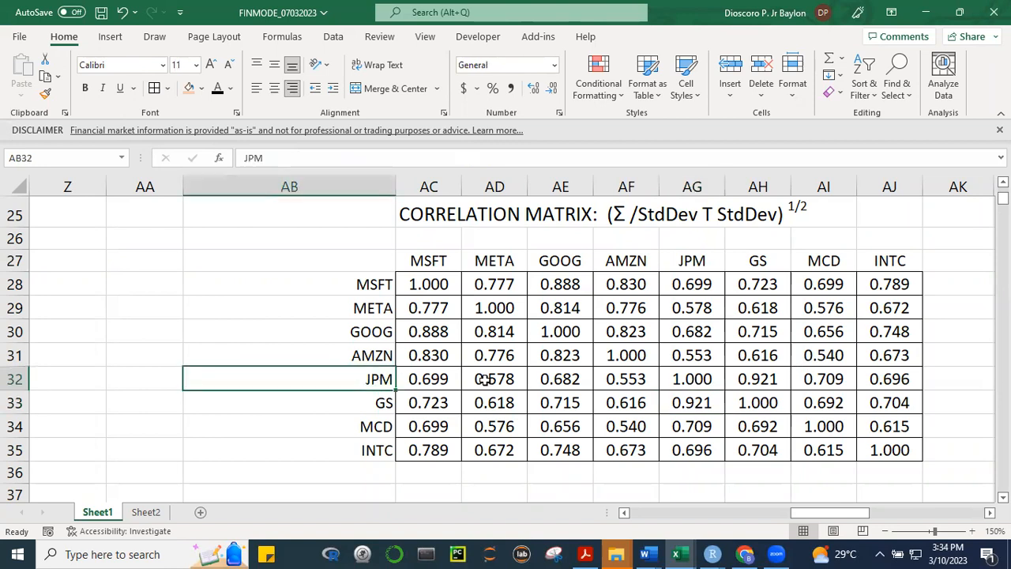
left_click(828, 382)
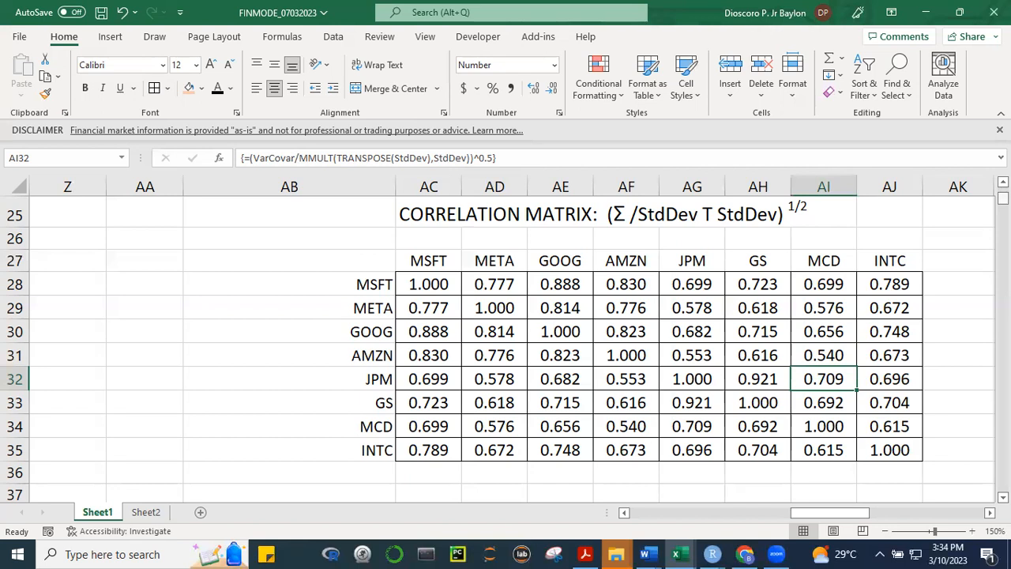
Select AL27 beside the correlation matrix and open the Correlation tool from the Data Analysis tools
left_click_drag(858, 513, 904, 511)
left_click(510, 254)
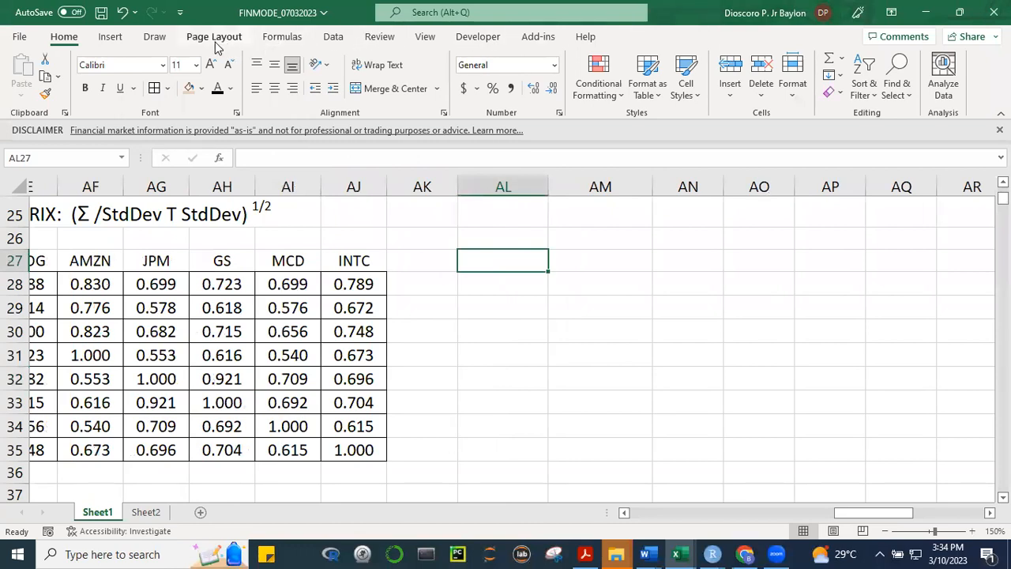
left_click(333, 39)
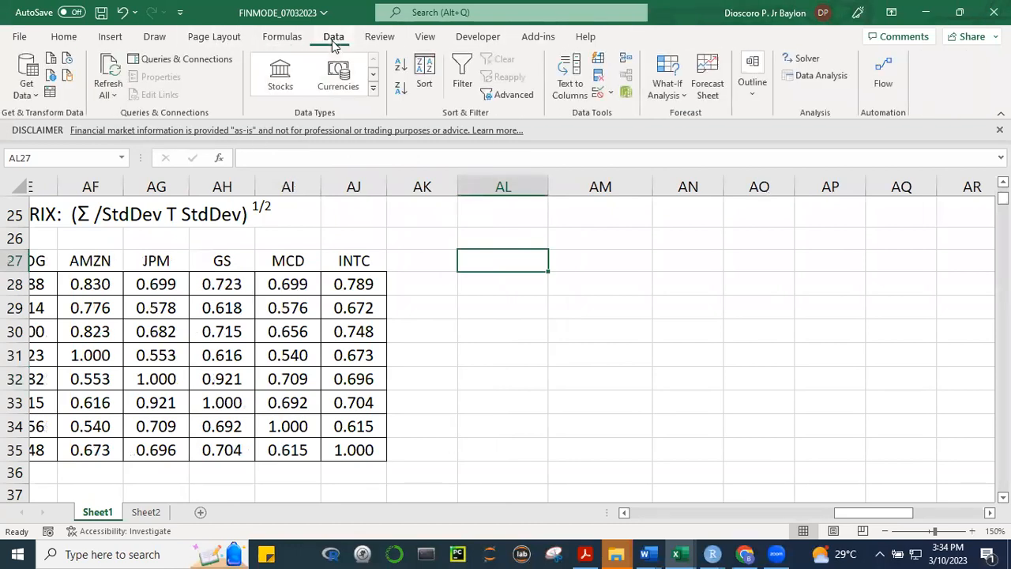
left_click(808, 76)
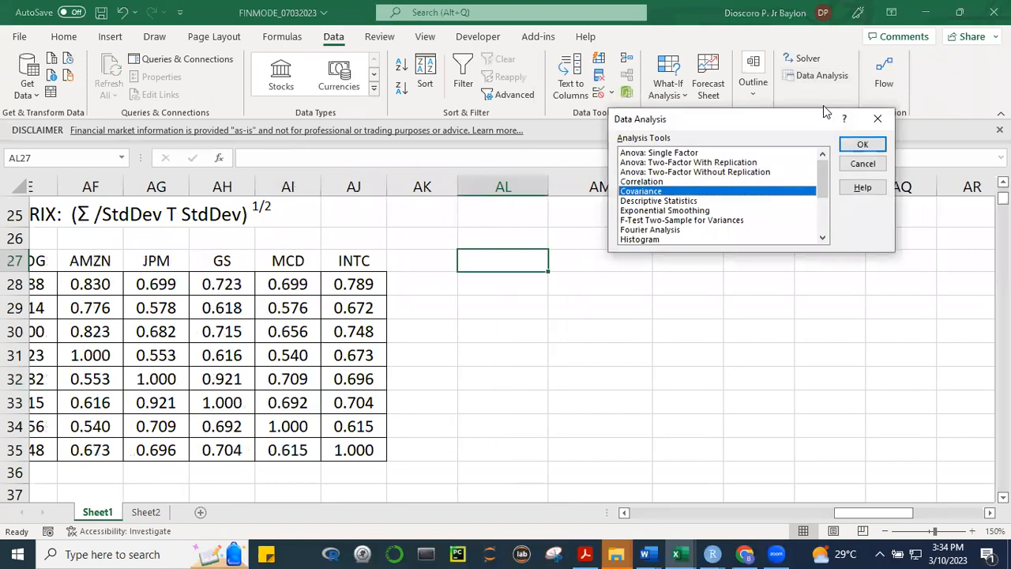
left_click(638, 182)
left_click(863, 145)
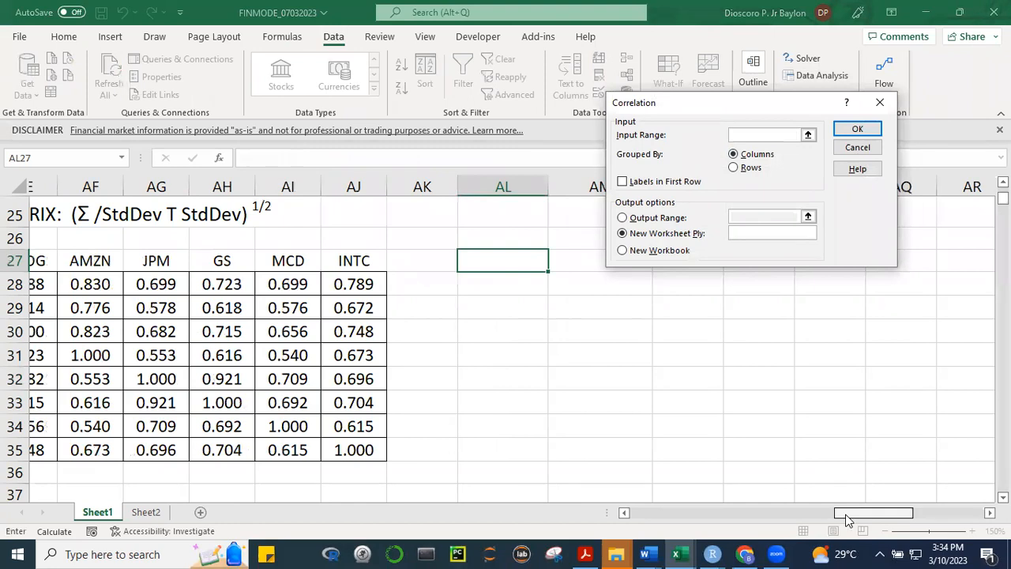
Set the correlation input range to the excess returns in R6:Y1767, with labels in the first row
left_click_drag(872, 514, 491, 477)
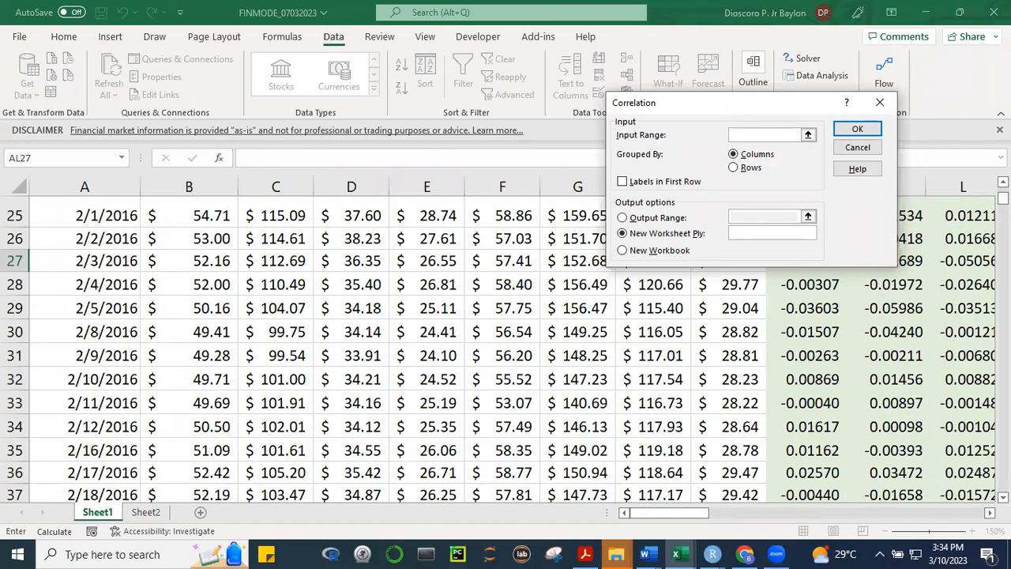
scroll(383, 343, "up", 8)
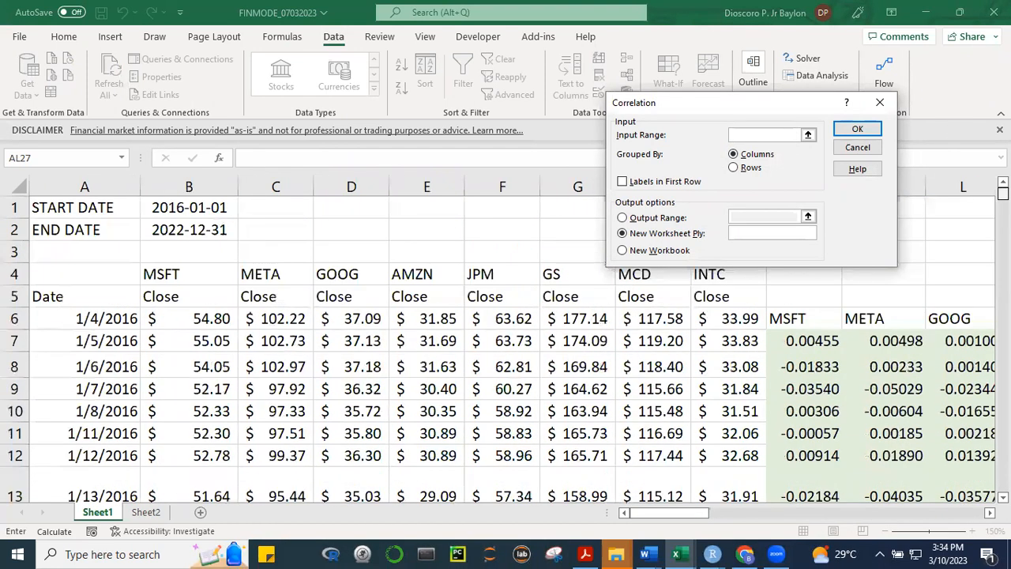
left_click(798, 319)
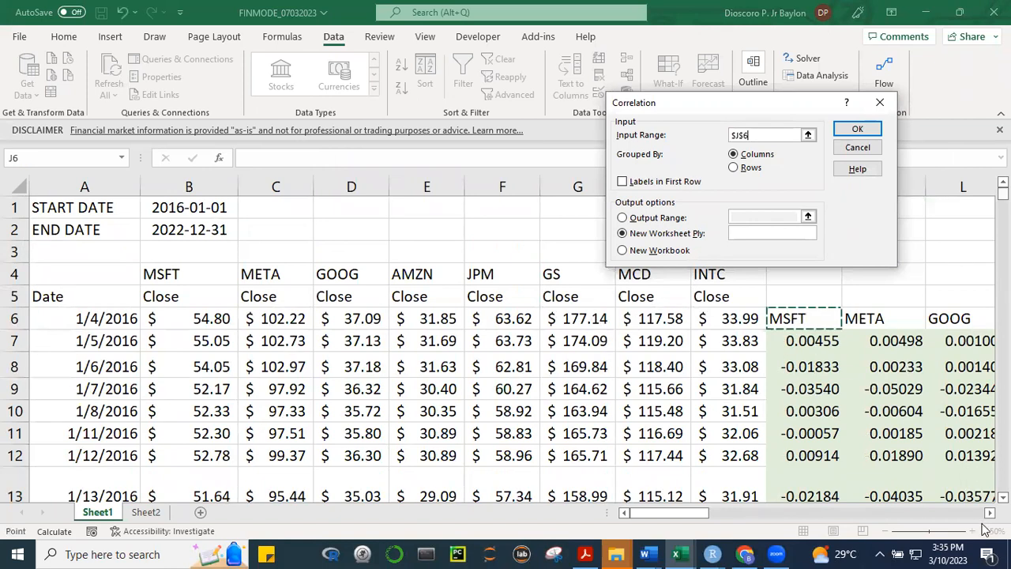
left_click(990, 512)
left_click(989, 512)
left_click(989, 511)
left_click(990, 511)
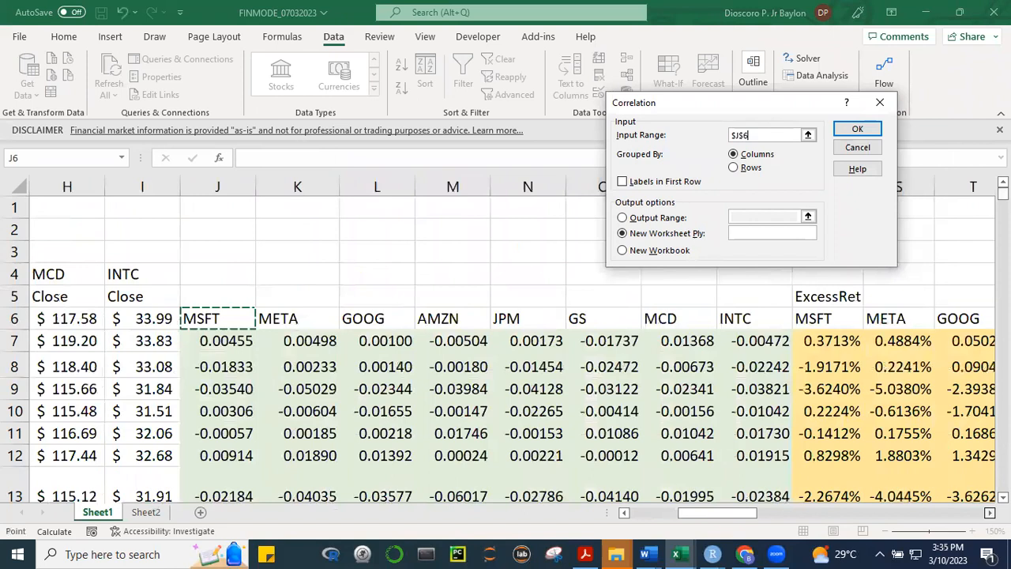
scroll(506, 355, "right", 7)
left_click_drag(289, 319, 799, 319)
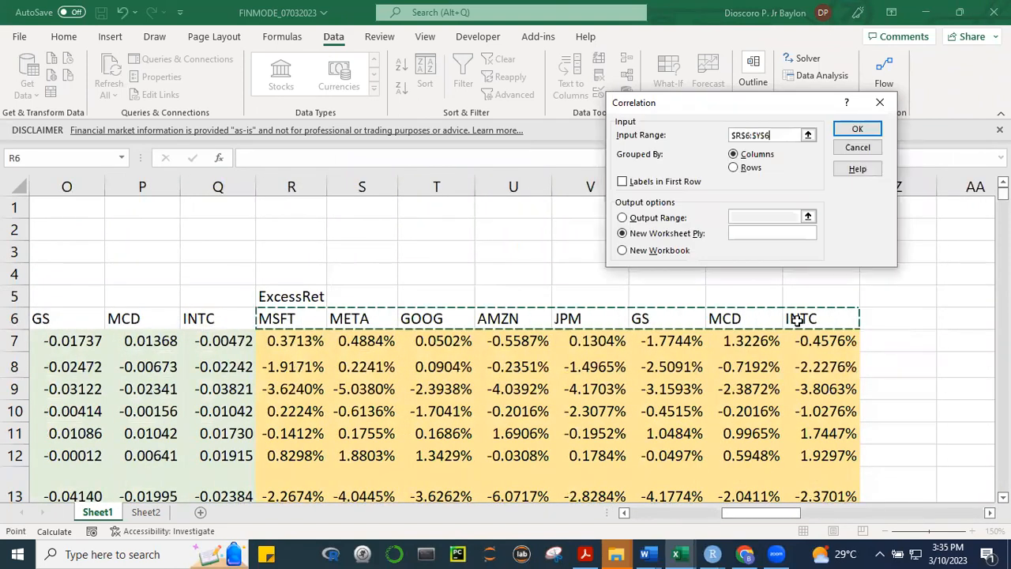
key("ctrl+shift+Down")
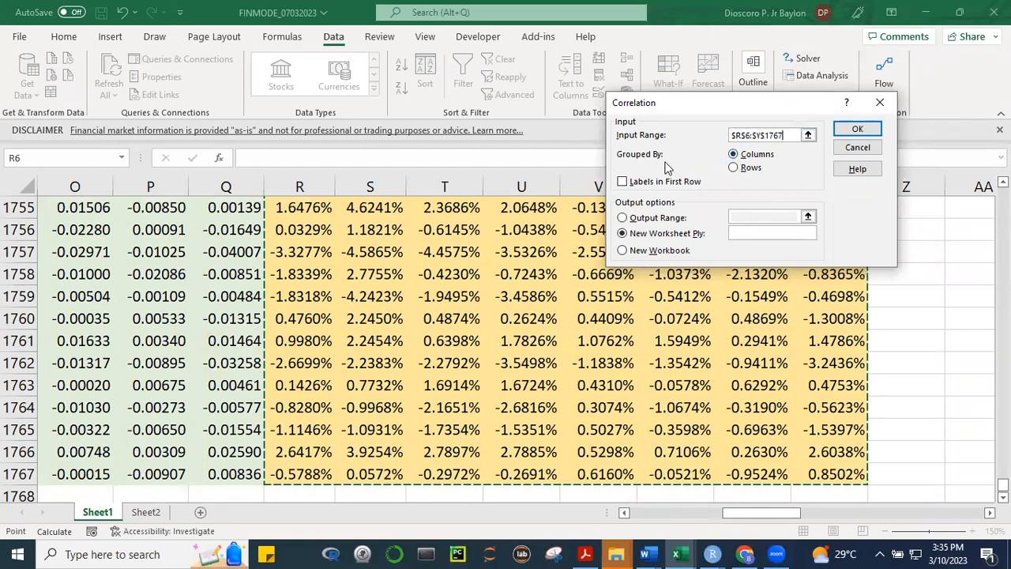
left_click(623, 183)
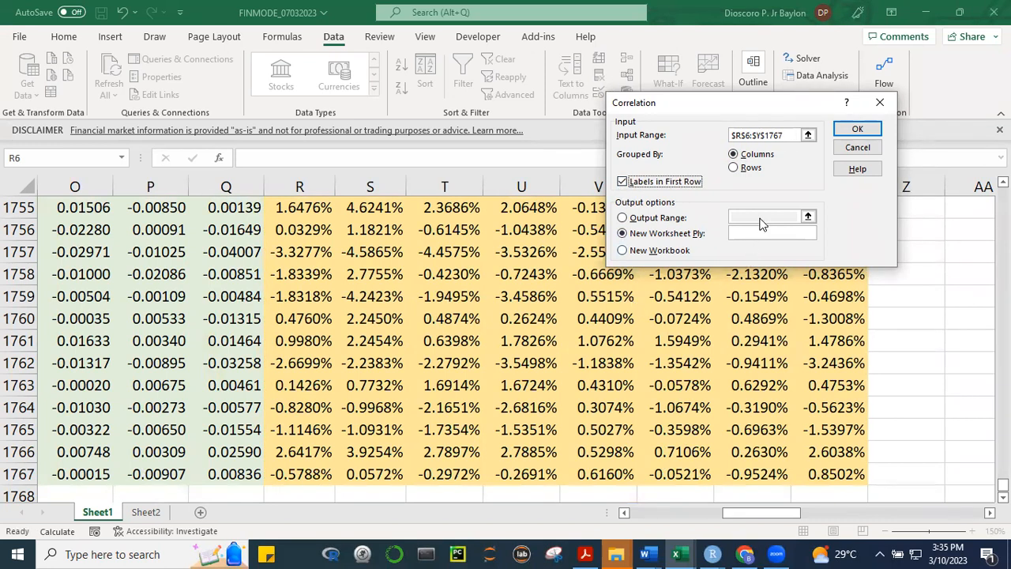
Set the correlation output range to AL27 and generate the correlation table there
left_click(623, 218)
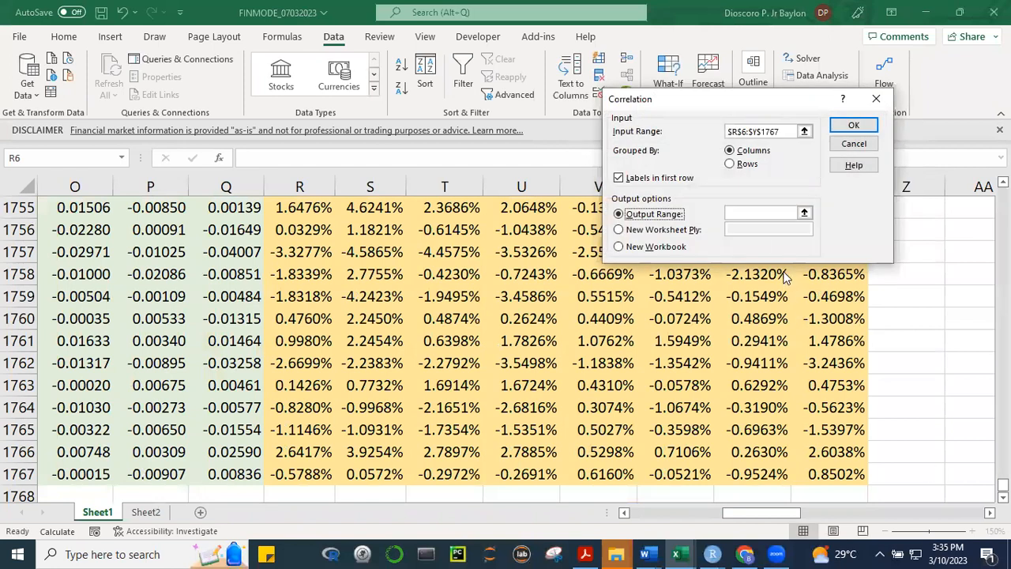
left_click(770, 213)
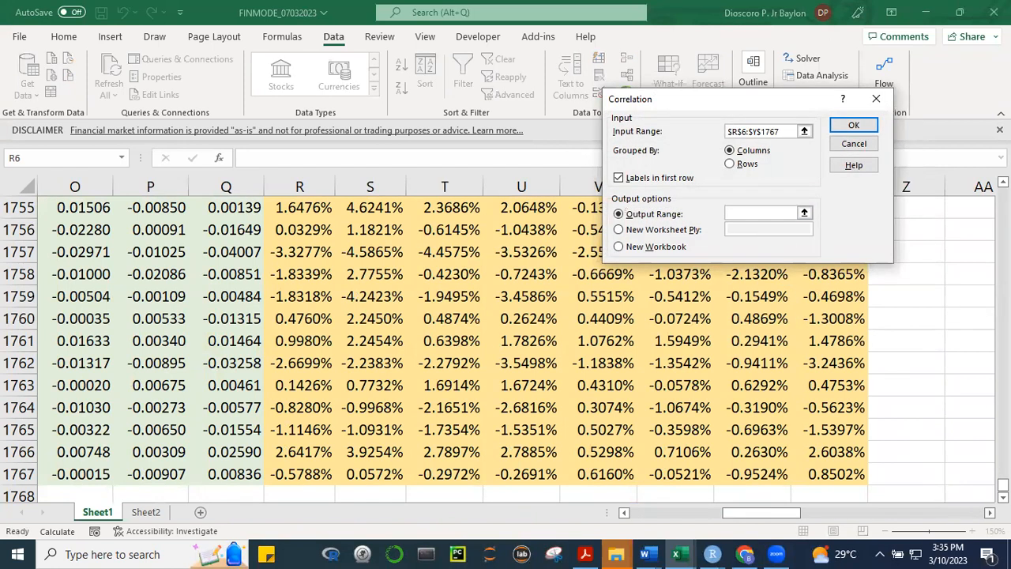
left_click(989, 513)
scroll(505, 340, "right", 5)
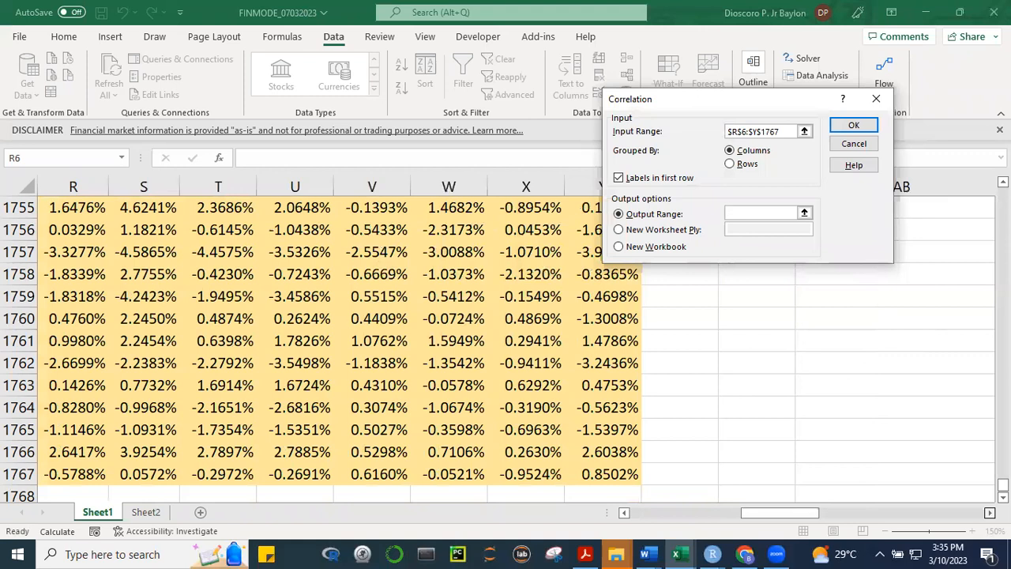
left_click_drag(1003, 485, 1003, 194)
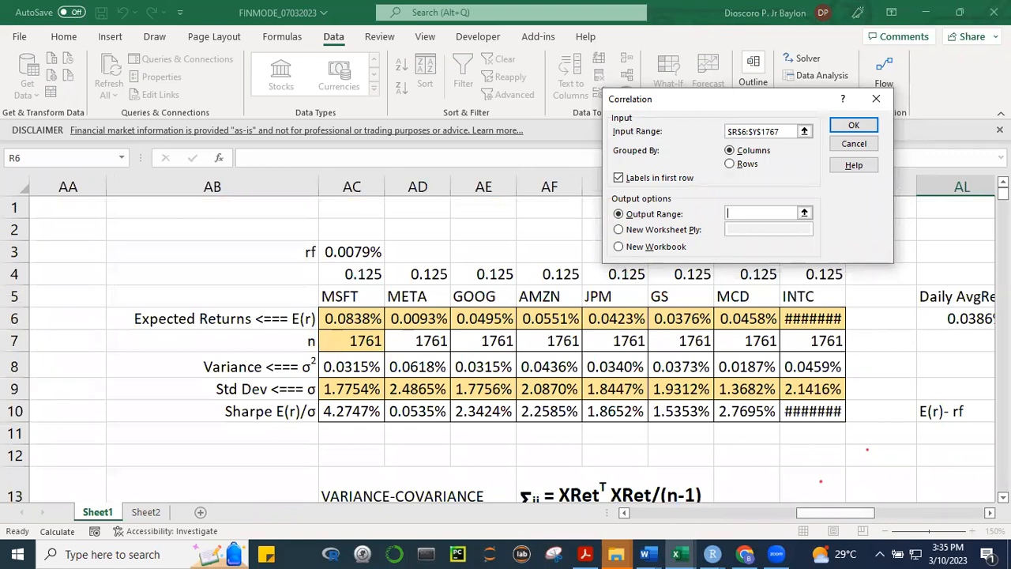
scroll(505, 348, "down", 3)
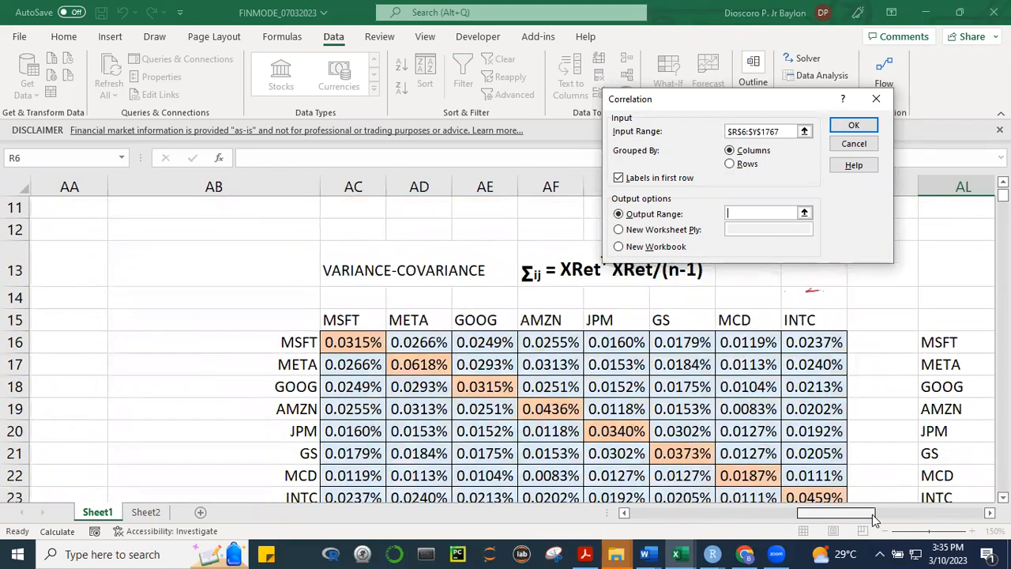
left_click_drag(871, 514, 928, 514)
scroll(505, 351, "down", 2)
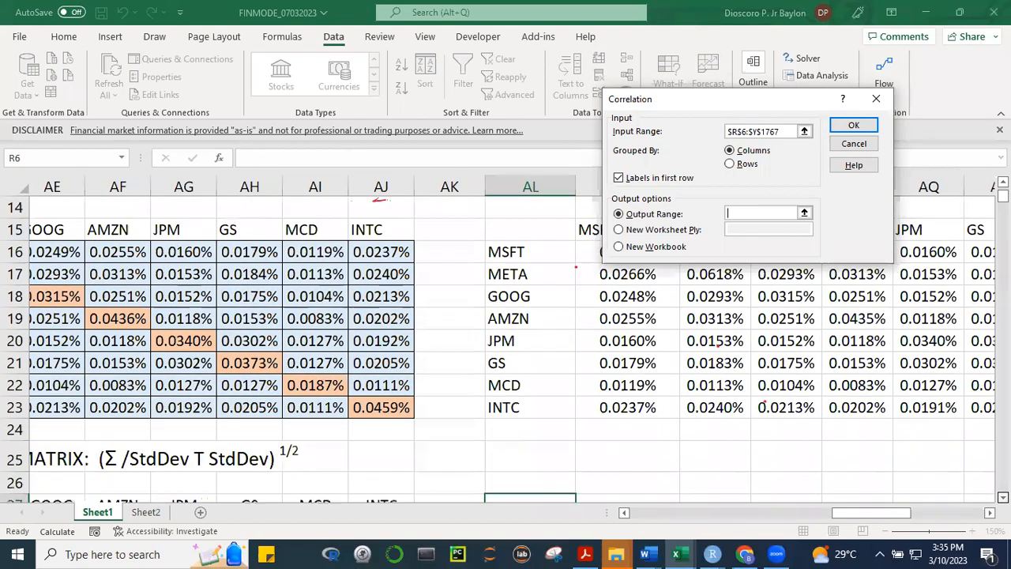
scroll(550, 482, "down", 1)
left_click(526, 444)
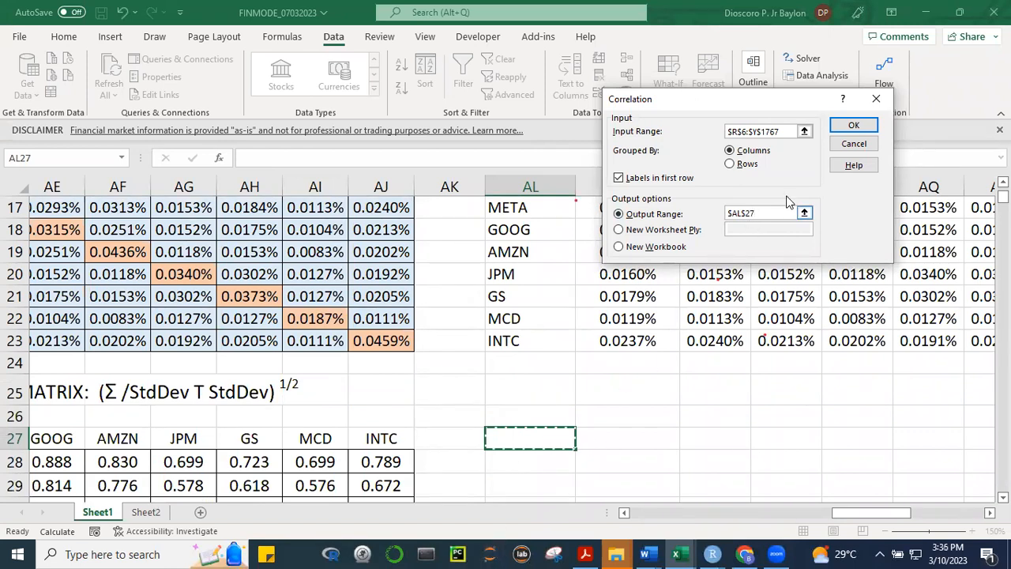
left_click(853, 126)
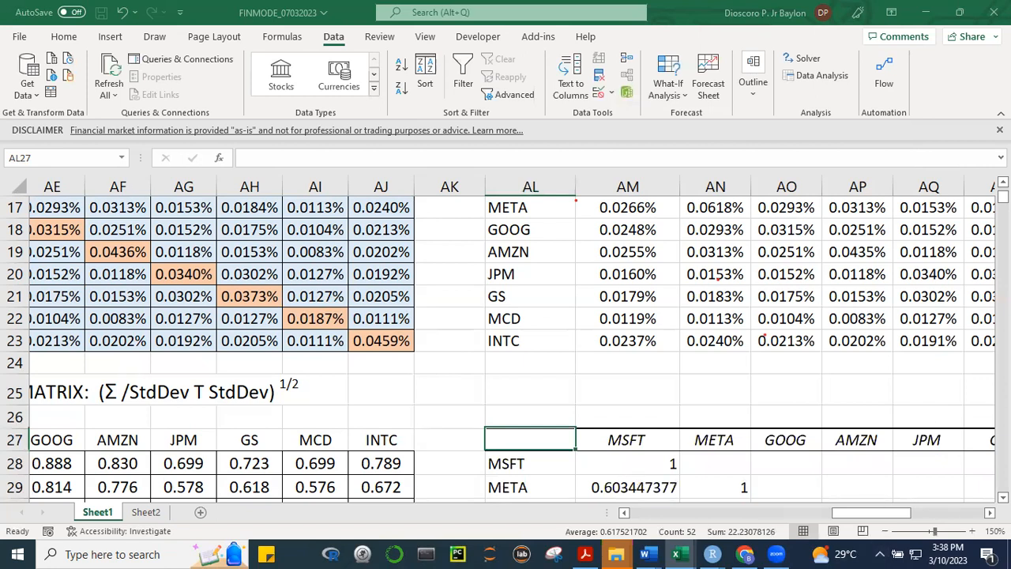
scroll(840, 395, "down", 1)
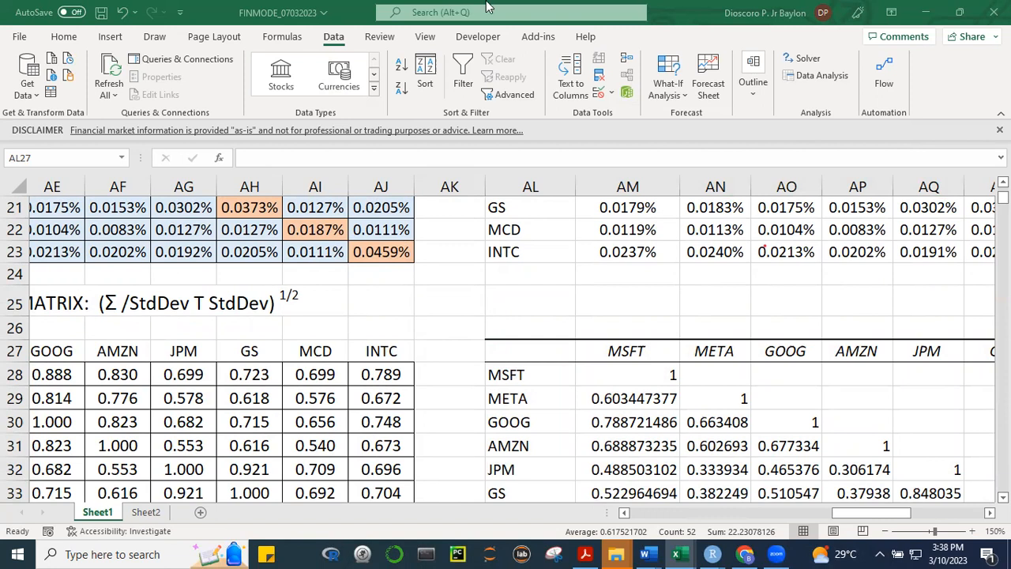
left_click(989, 512)
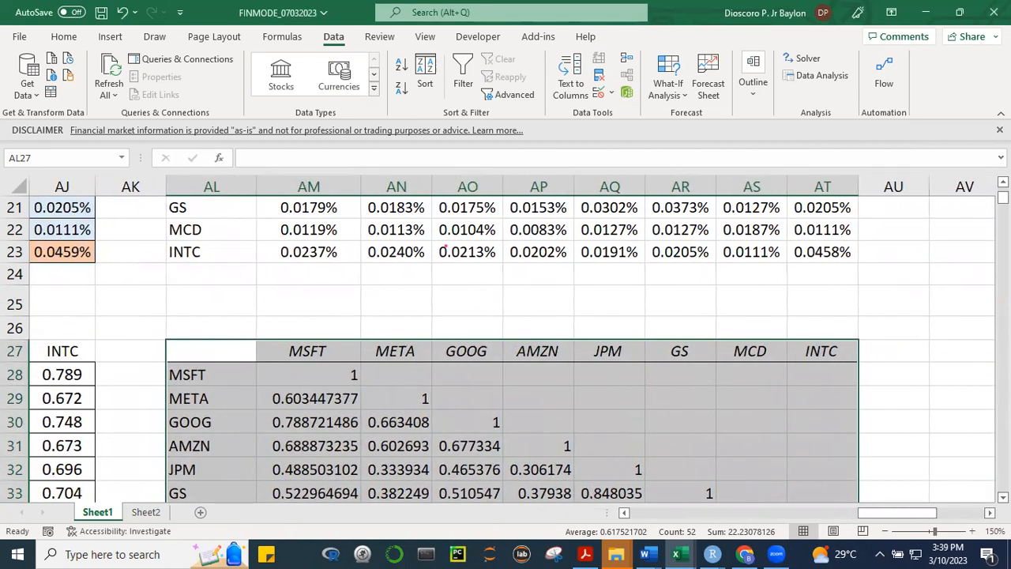
Duplicate the correlation values in AM28:AT35 into a spare block starting at AV28, and copy that duplicate block
scroll(466, 406, "down", 2)
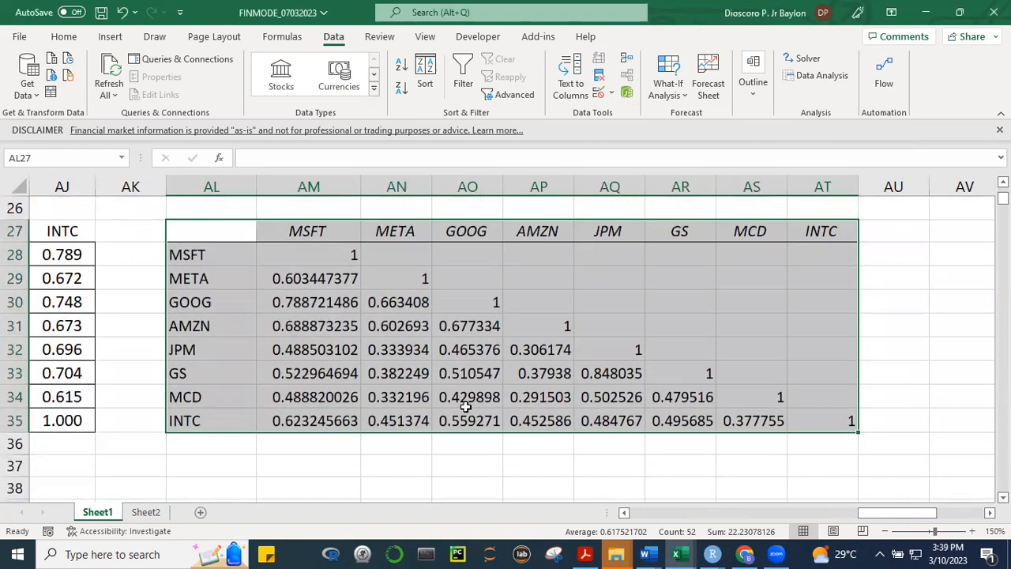
left_click(791, 324)
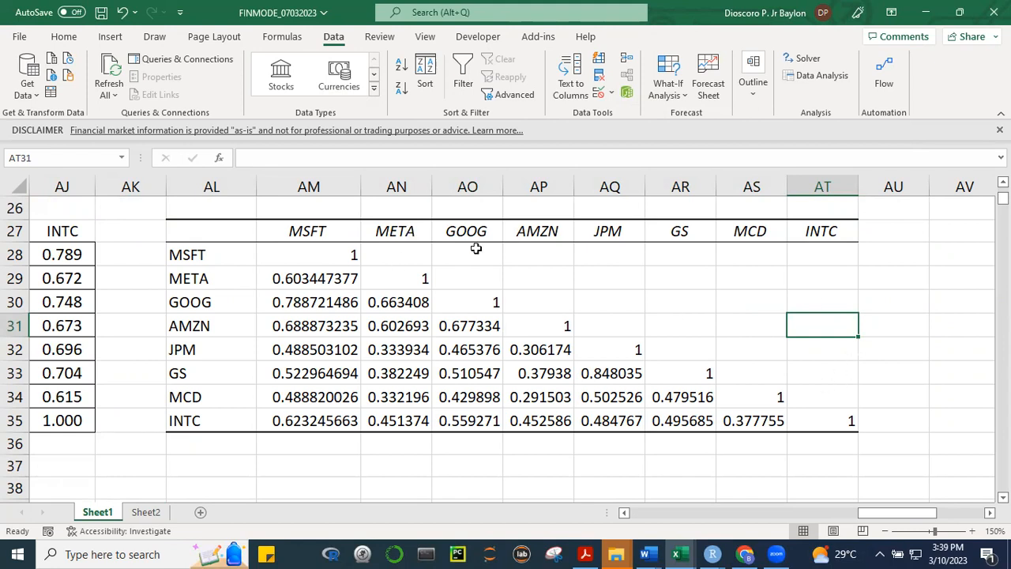
left_click(324, 257)
left_click_drag(324, 254, 829, 419)
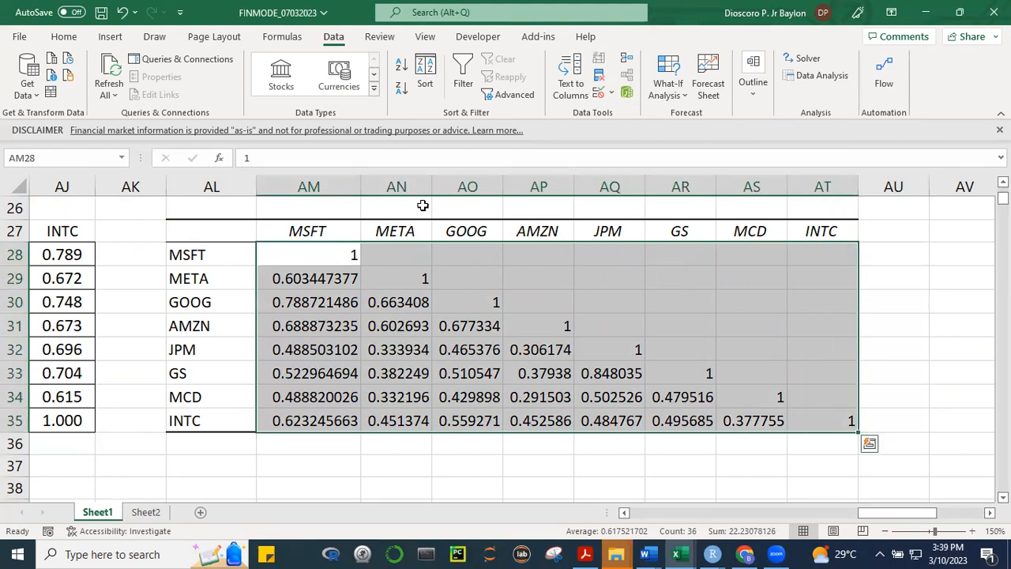
key("ctrl+c")
scroll(511, 339, "right", 1)
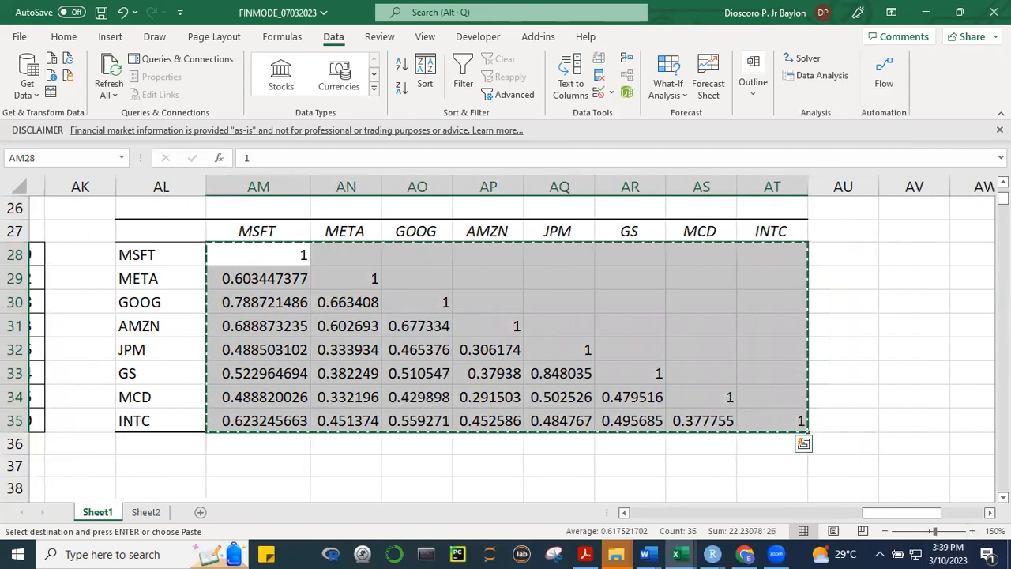
scroll(893, 400, "right", 3)
left_click_drag(792, 300, 774, 282)
left_click(774, 281)
left_click(727, 260)
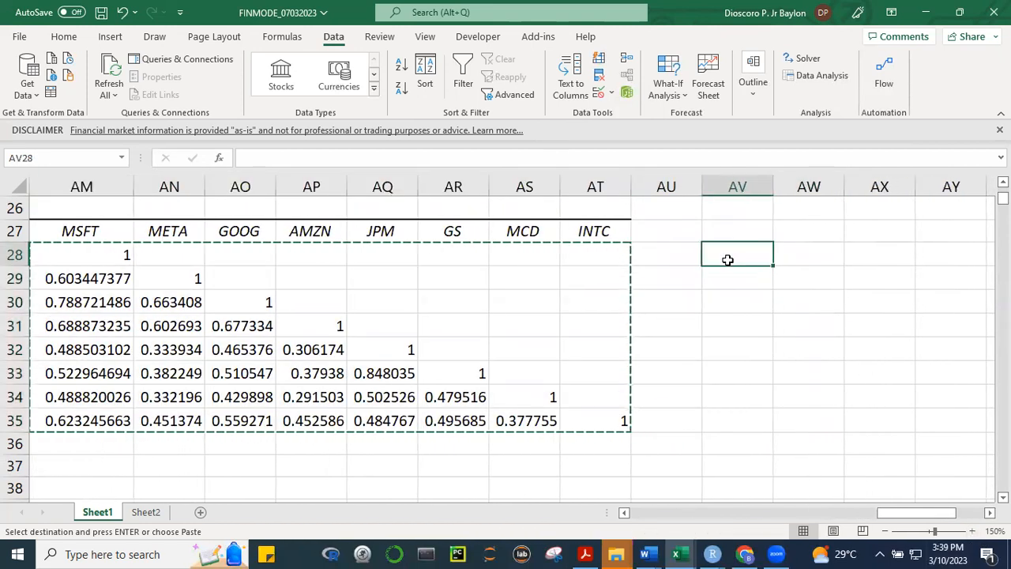
key("Return")
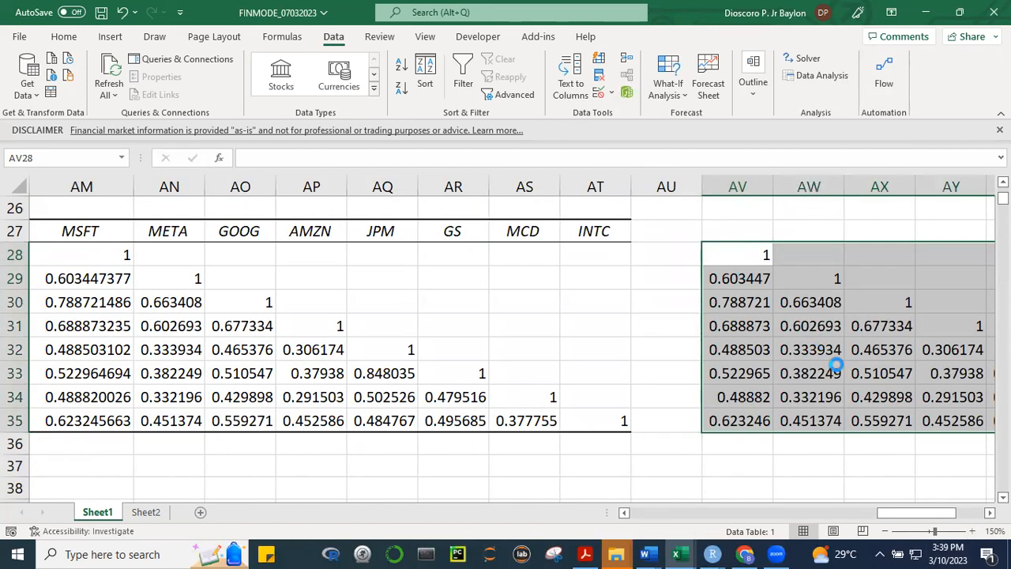
key("ctrl+c")
Paste the copied block over AM28:AT35 using Paste Special with Skip blanks
left_click_drag(884, 517, 865, 517)
left_click(325, 251)
left_click_drag(347, 254, 360, 276)
left_click_drag(381, 310, 861, 423)
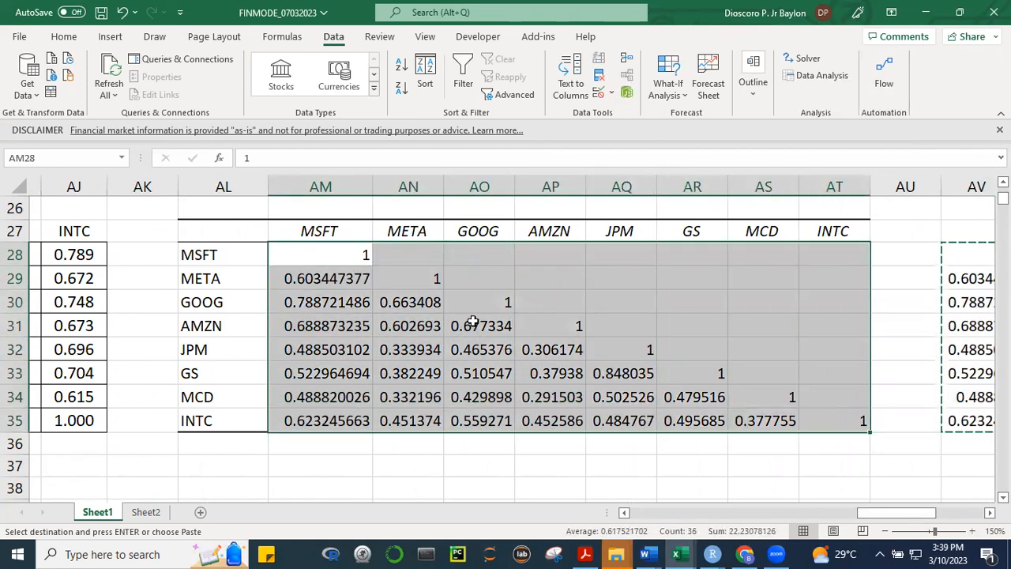
right_click(472, 321)
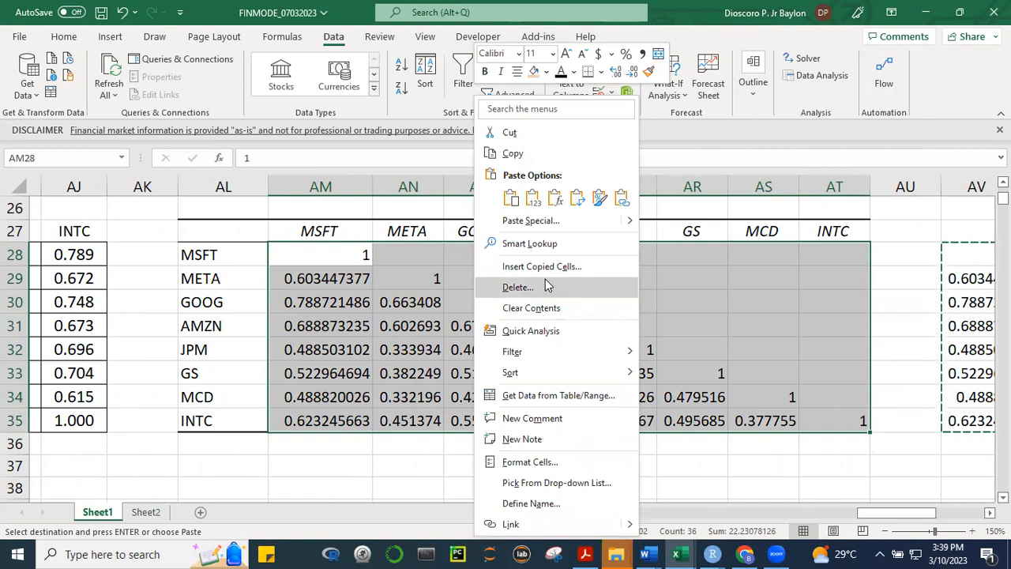
mouse_move(631, 224)
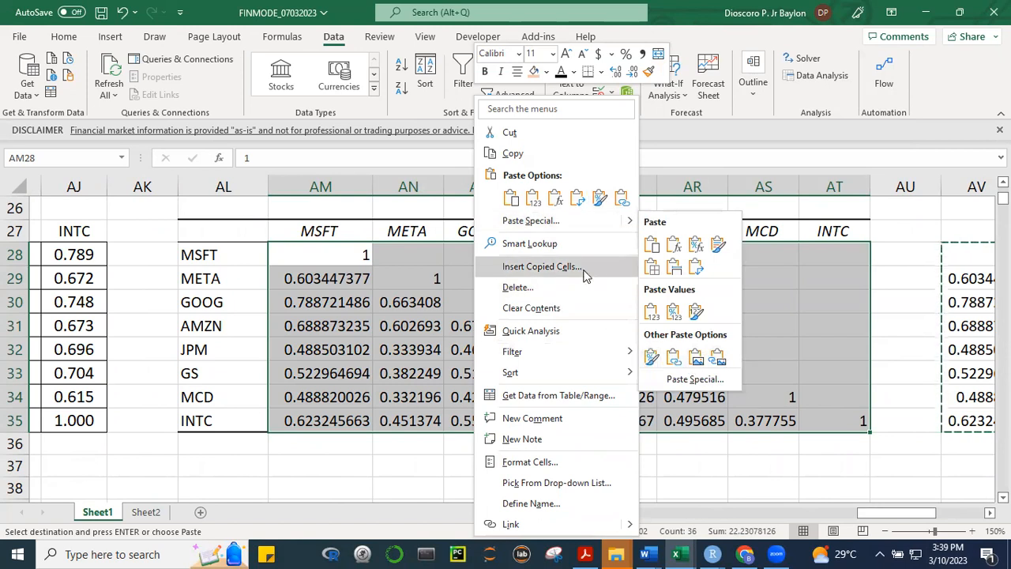
left_click(555, 220)
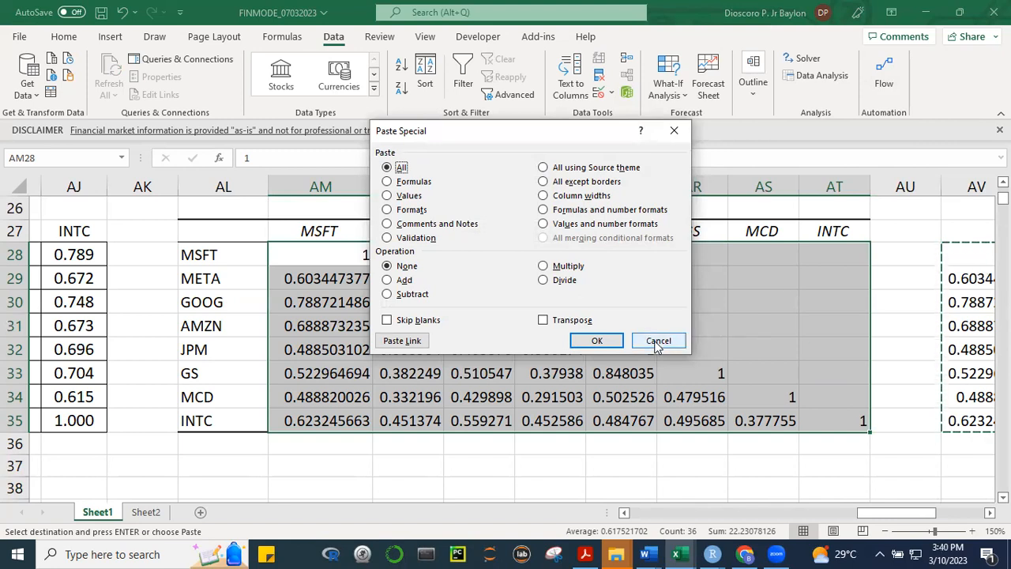
left_click(387, 321)
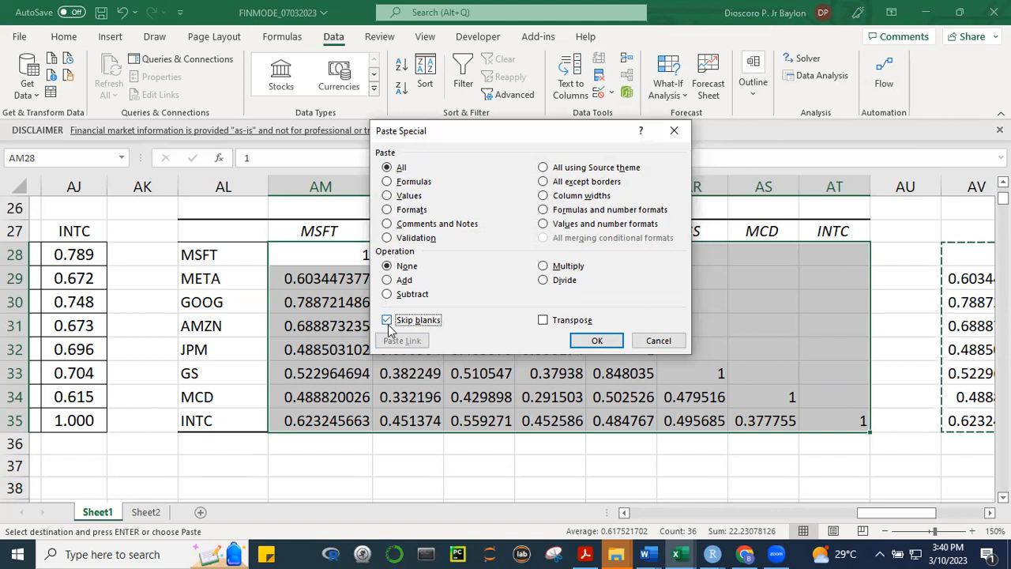
left_click(596, 340)
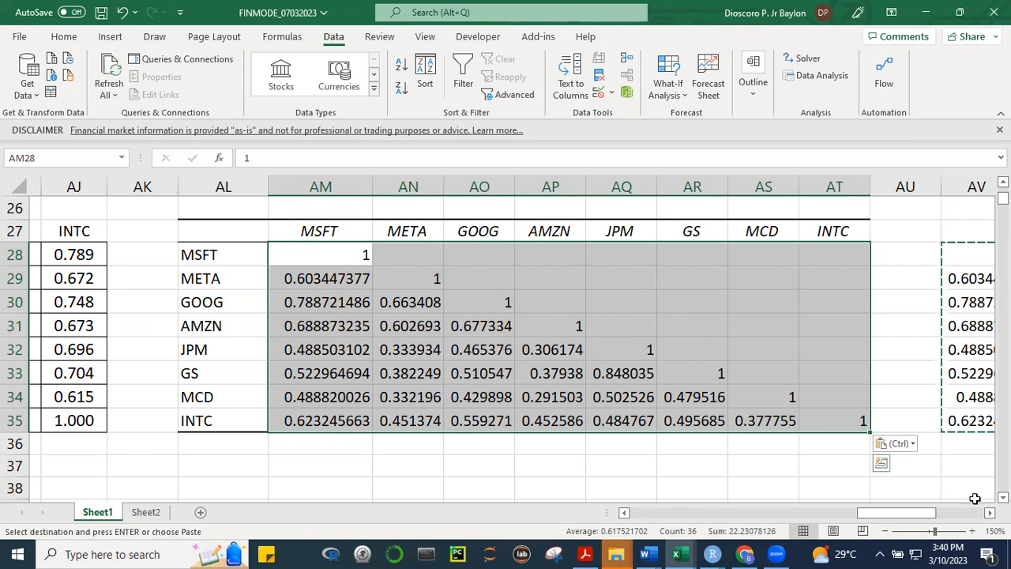
Paste the duplicate block AV28:BC35 over AM28:AT35 using Paste Special with both Skip blanks and Transpose, filling the upper triangle
left_click_drag(937, 518, 977, 515)
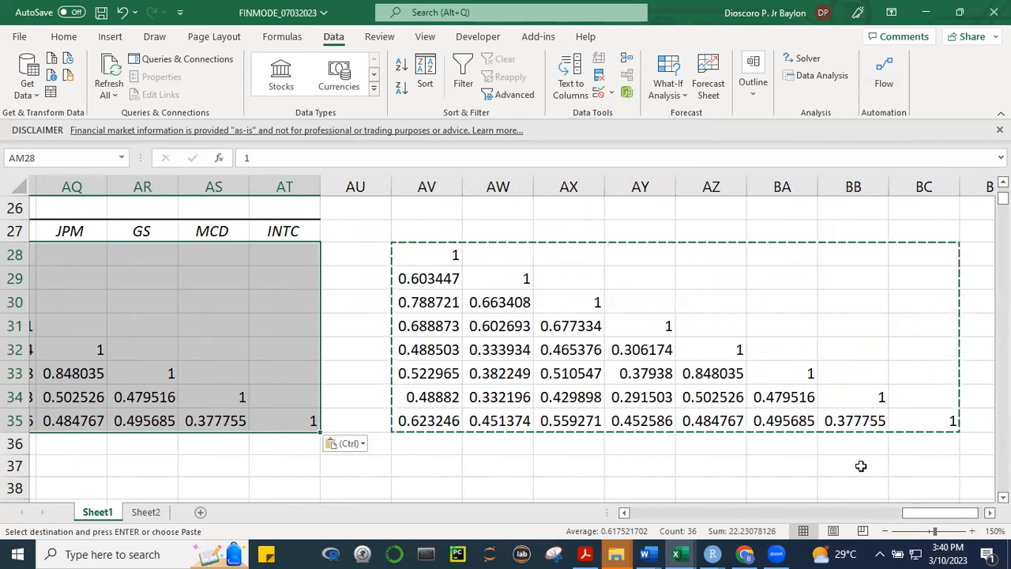
left_click(756, 457)
left_click_drag(419, 257, 912, 430)
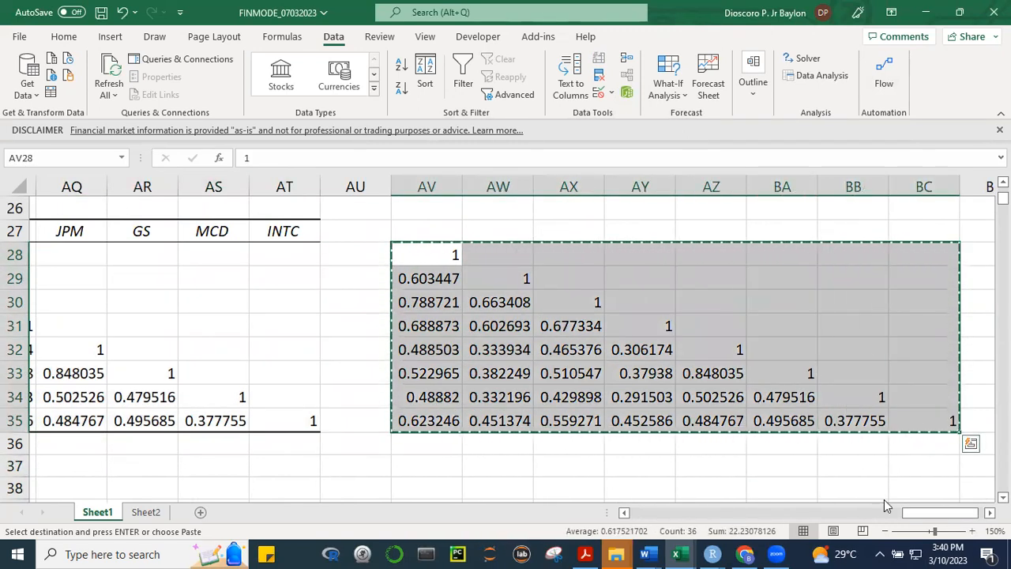
left_click_drag(910, 515, 827, 510)
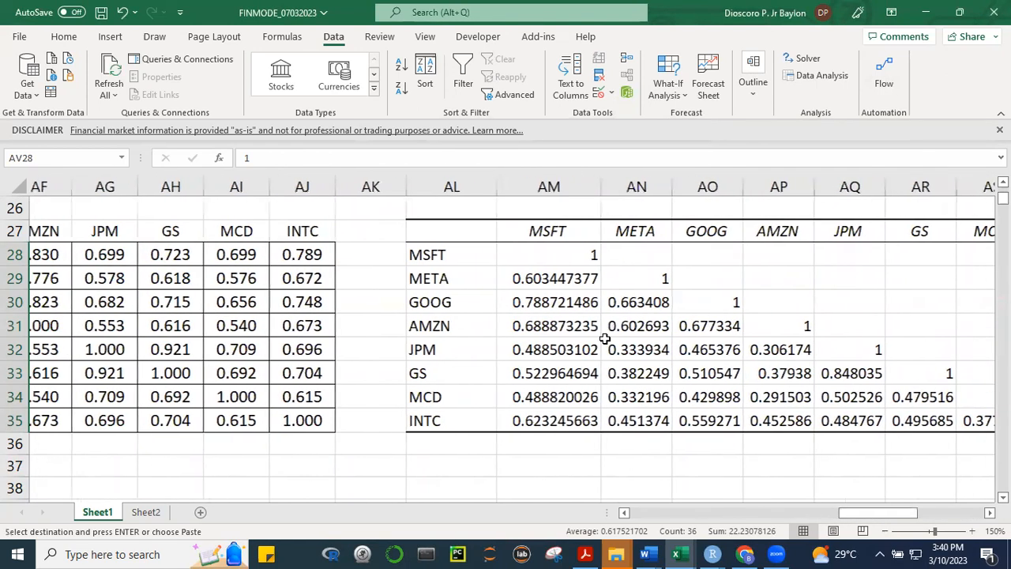
left_click_drag(542, 257, 911, 422)
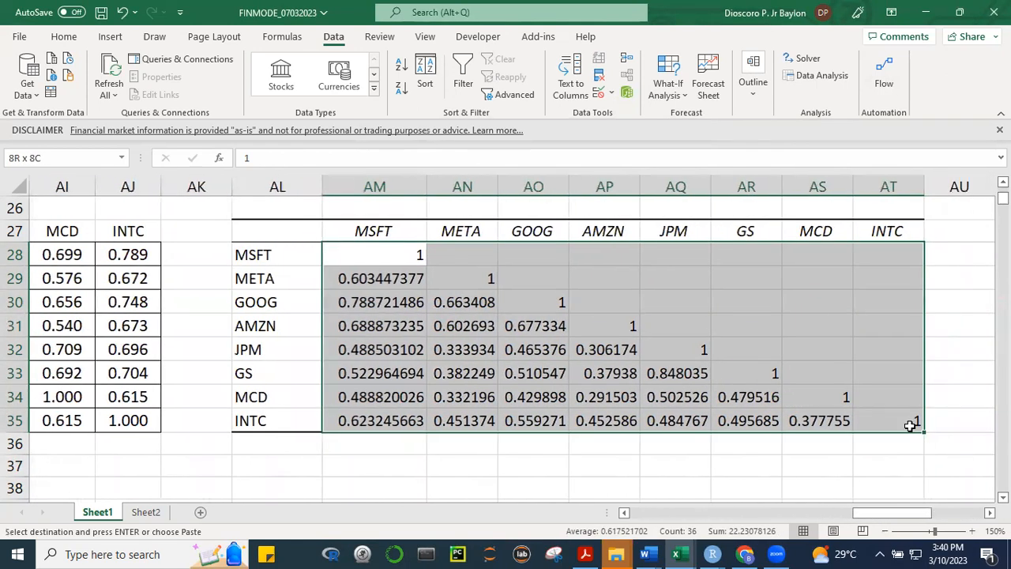
right_click(573, 308)
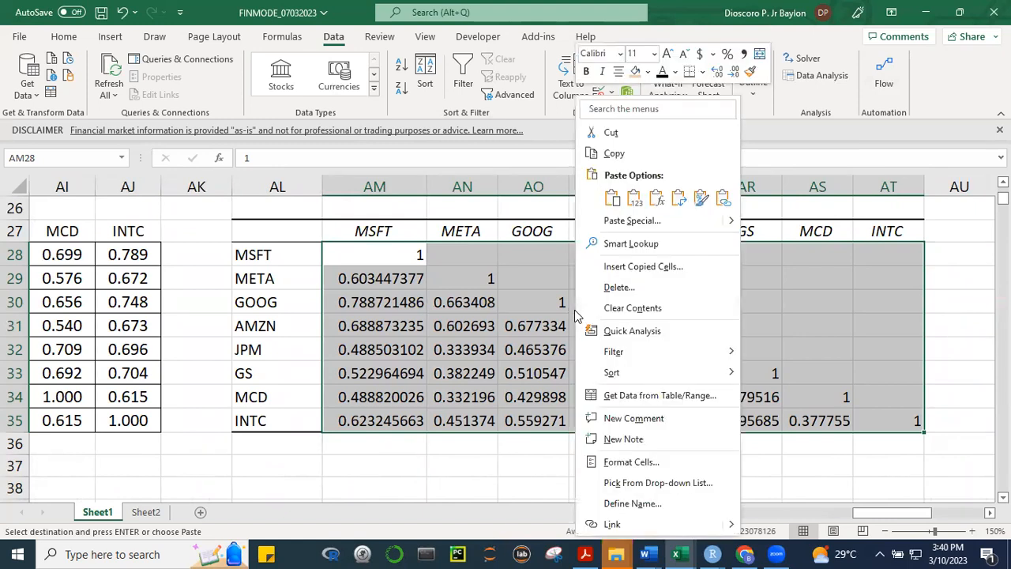
left_click(666, 223)
left_click(679, 322)
left_click(681, 324)
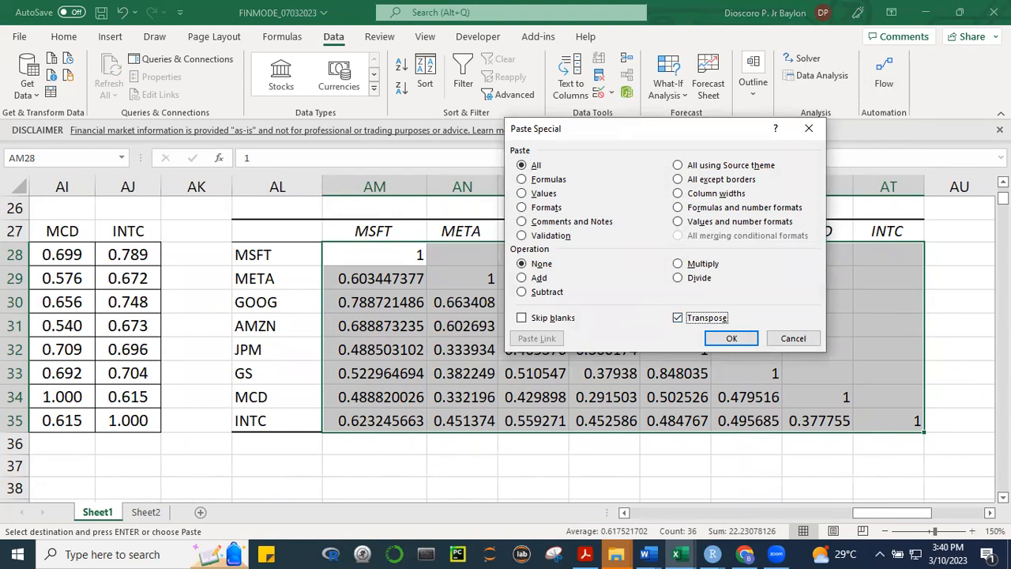
left_click(521, 319)
left_click(728, 338)
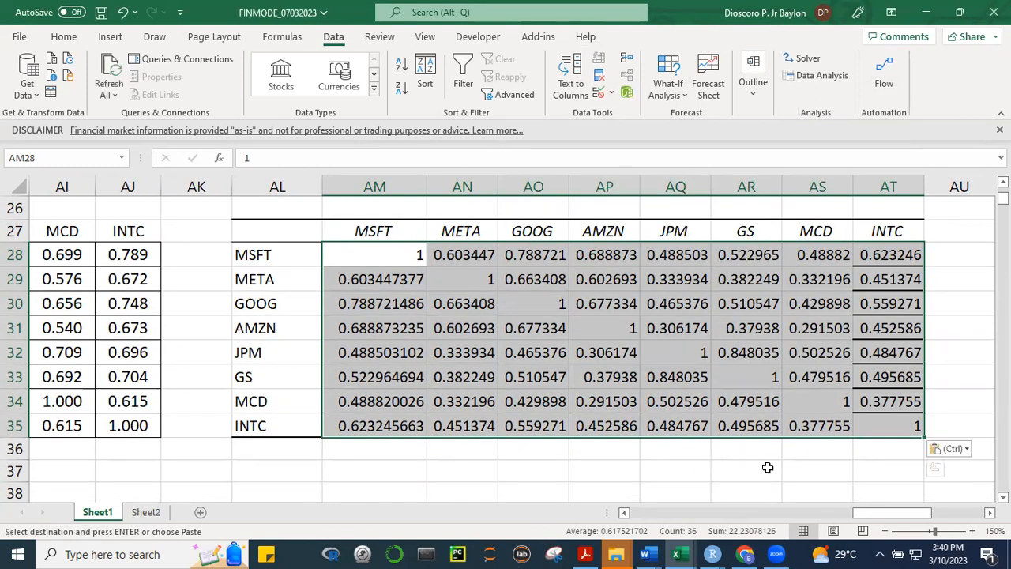
left_click(764, 463)
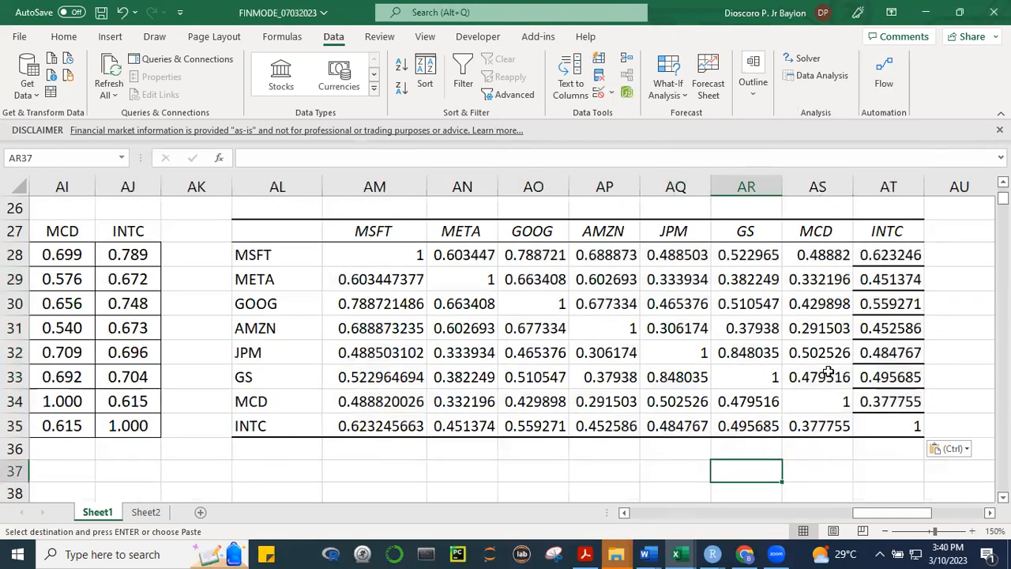
Inspect the filled-in Correlation tool table in AM28:AT35, including the MCD and META correlation in AN34
left_click_drag(373, 255, 940, 429)
left_click(542, 399)
left_click(462, 402)
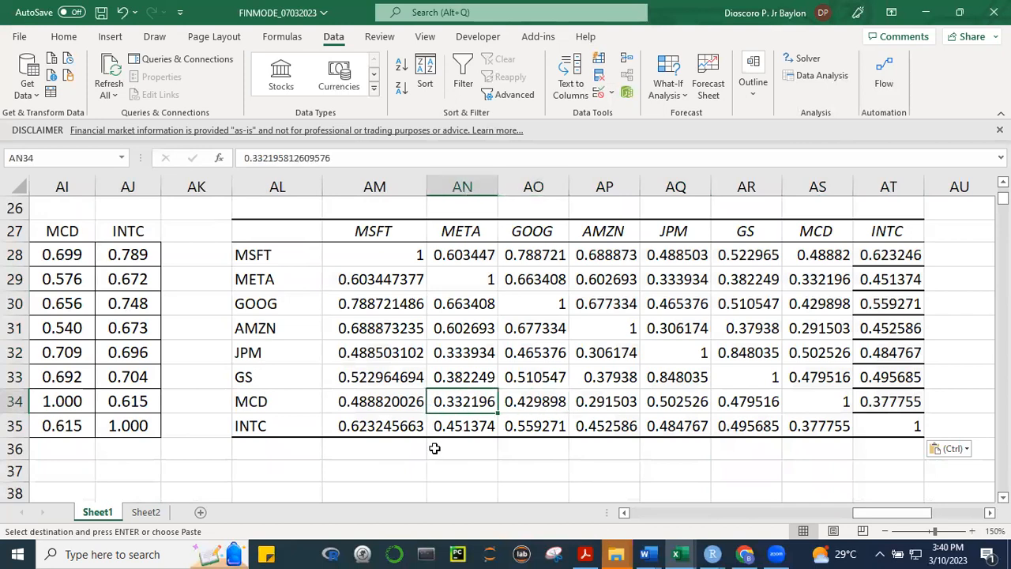
left_click(434, 448)
Examine the array formula in AC28 and AE34 of the computed correlation matrix, and clear the pending copy selection
left_click_drag(866, 513, 837, 499)
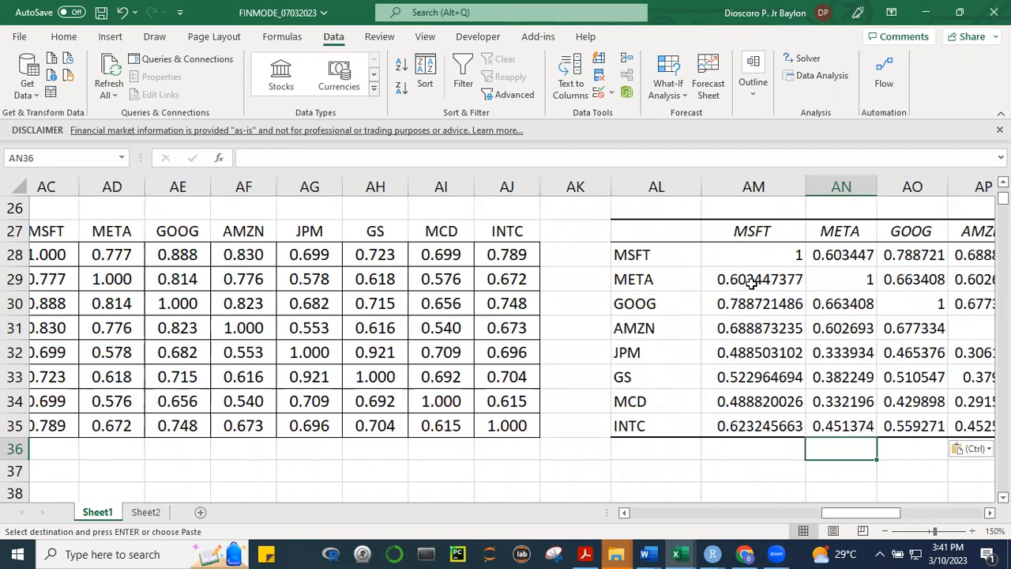
left_click_drag(850, 512, 818, 513)
left_click(427, 255)
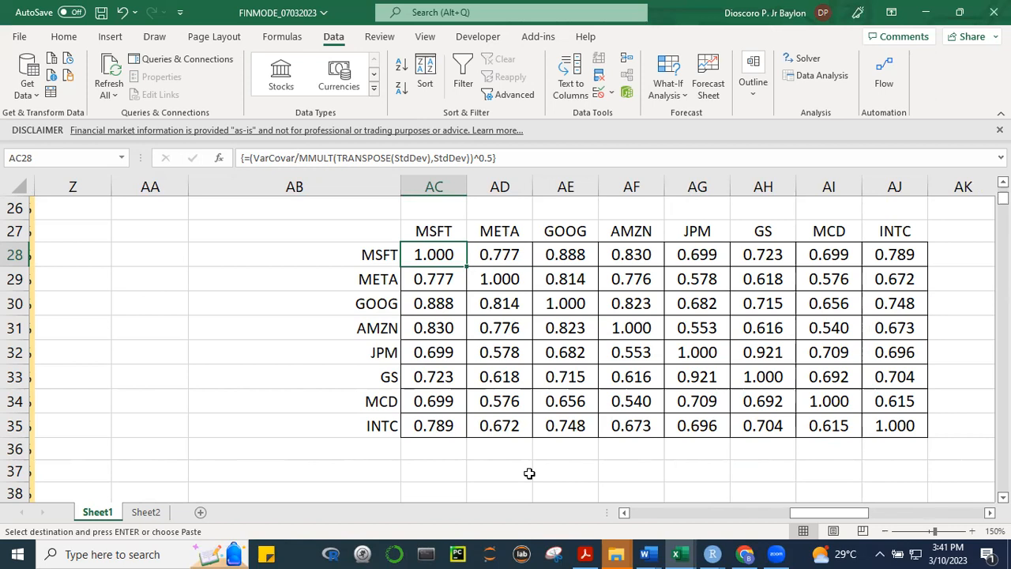
key("Escape")
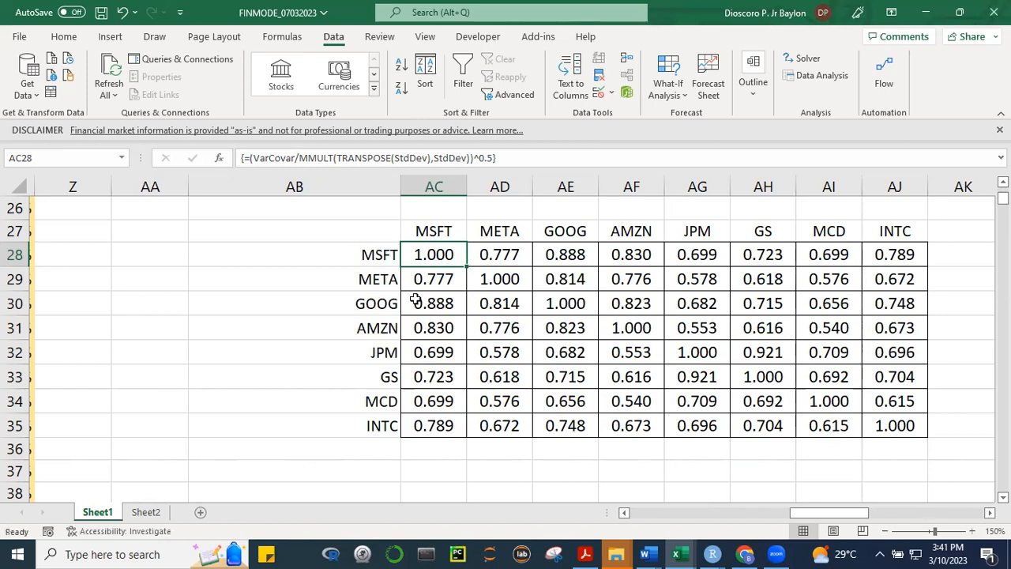
left_click(559, 403)
left_click_drag(857, 517, 871, 518)
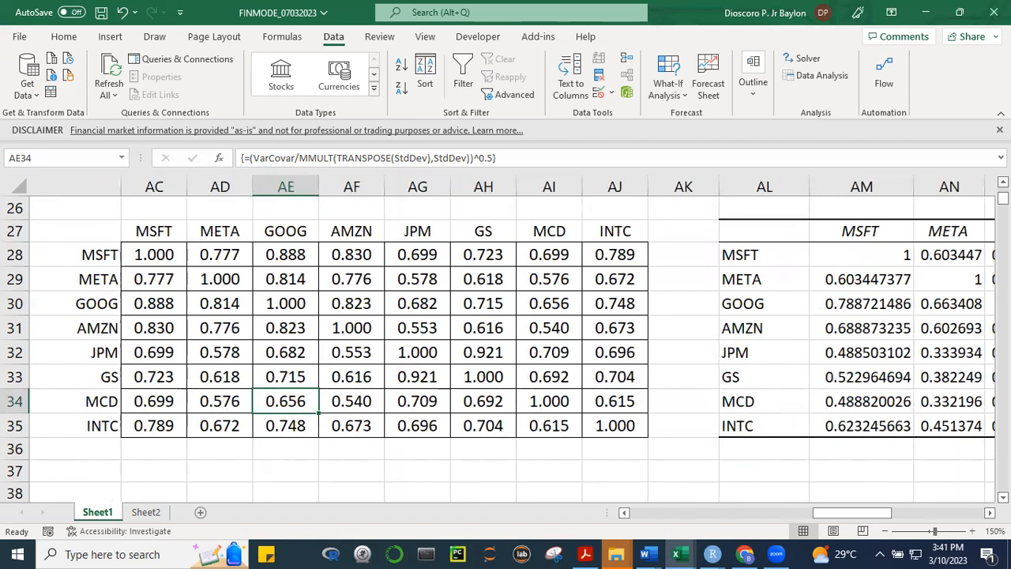
Review the correlation matrix's heading formula and first two columns, and select the VarCovar matrix in AC16:AJ23 to check its formula
scroll(249, 315, "up", 1)
left_click_drag(139, 313, 233, 479)
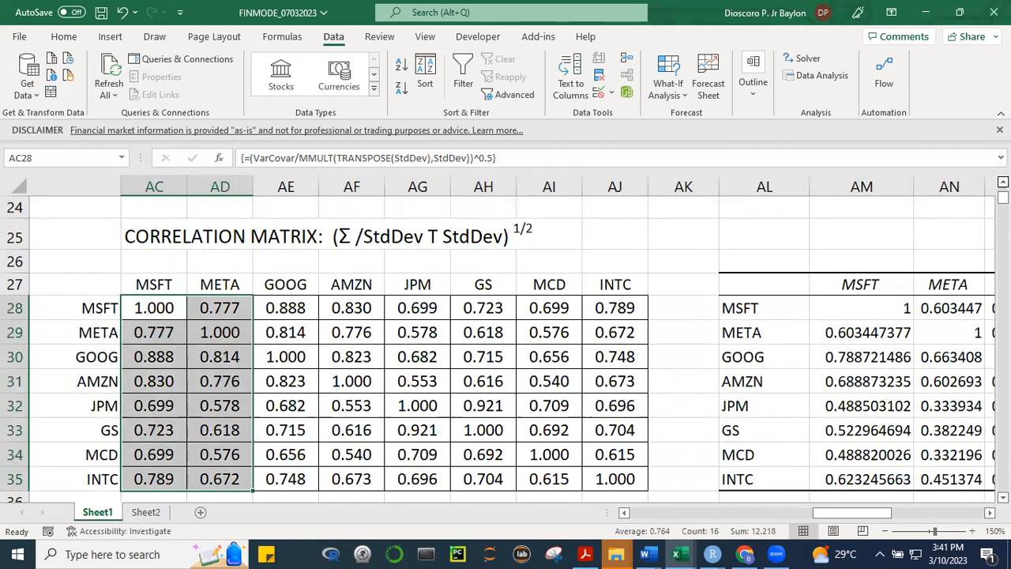
scroll(190, 297, "up", 3)
left_click_drag(158, 228, 614, 385)
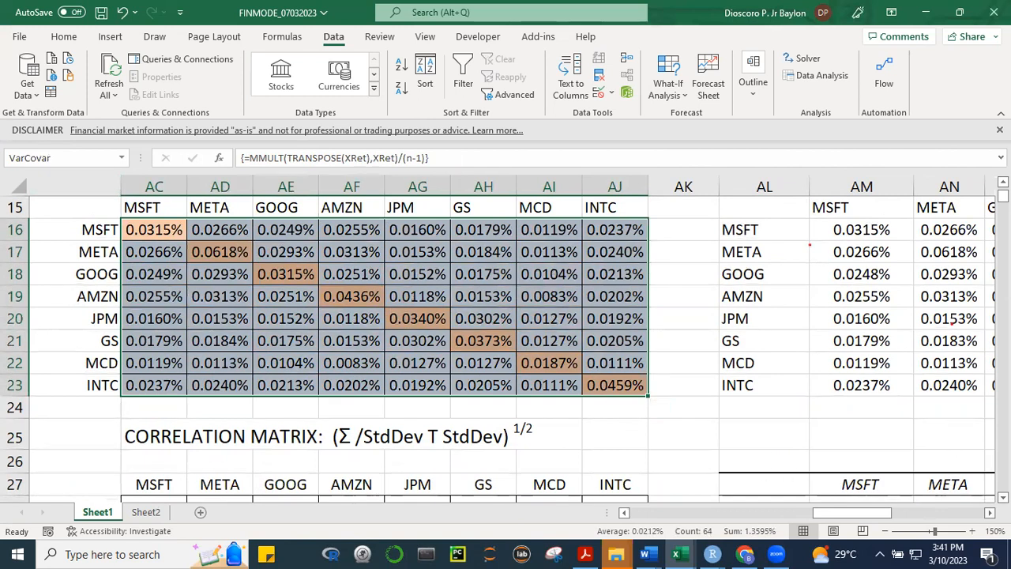
Open the array formula of the correlation matrix in AC28:AJ35 to review it, and re-enter it across the range
scroll(952, 319, "down", 4)
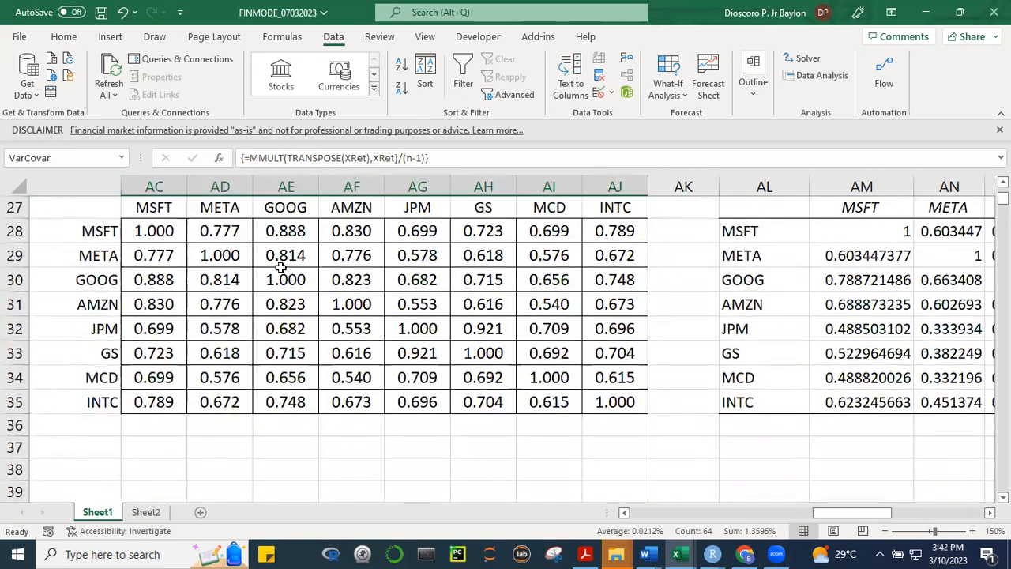
left_click_drag(169, 232, 623, 405)
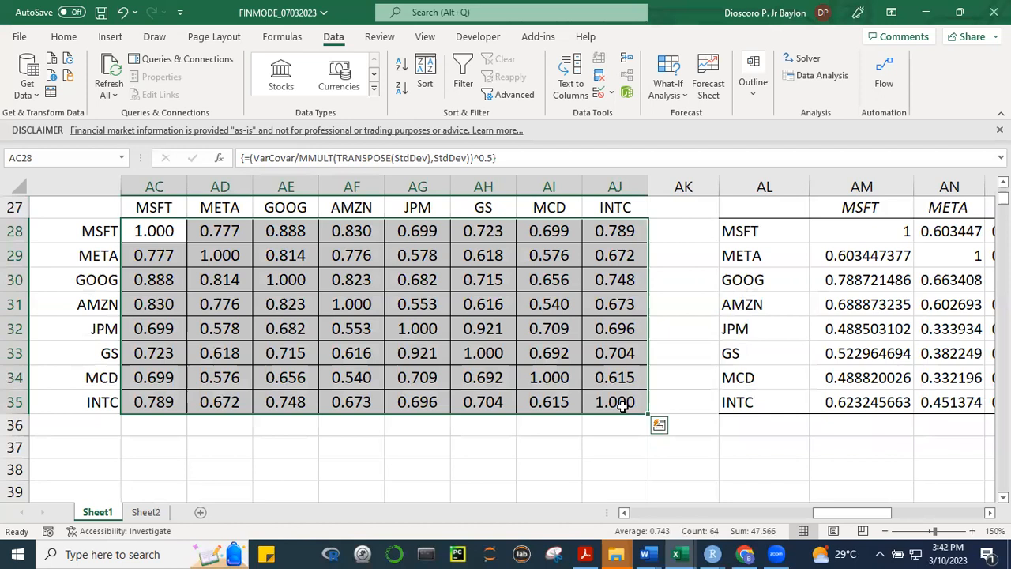
key("F2")
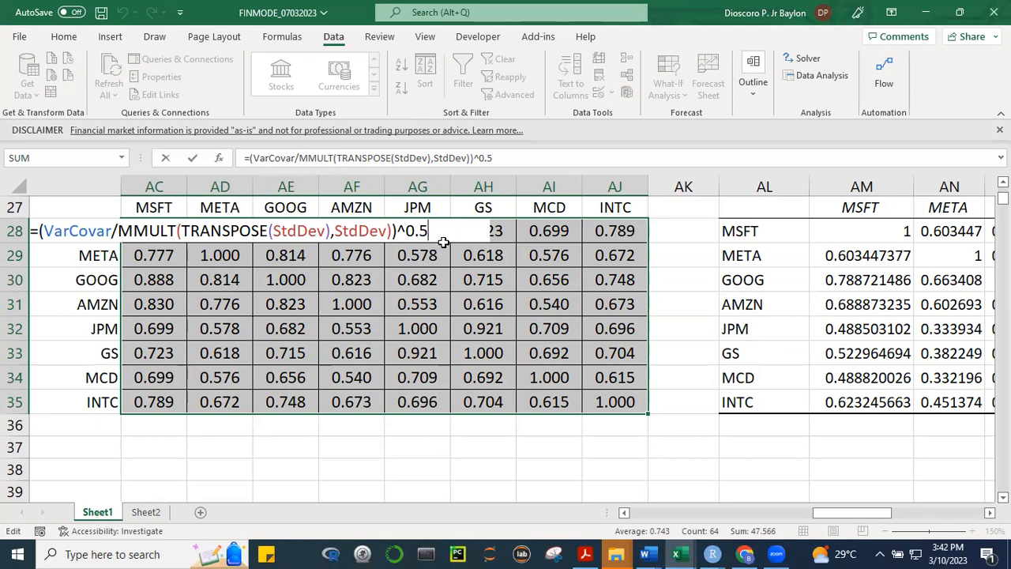
key("ctrl+shift+Return")
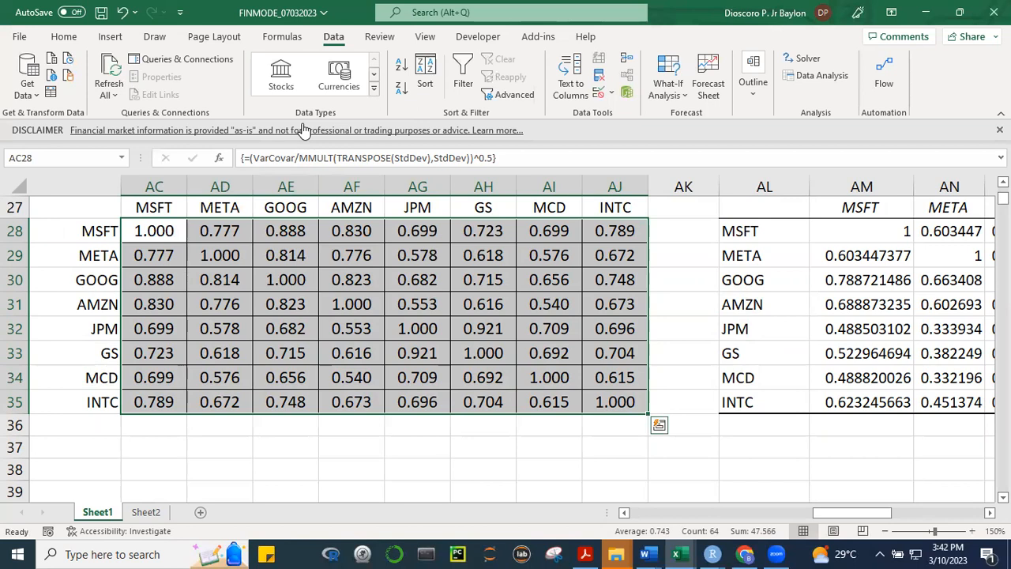
Compare the computed correlation matrix with the Correlation tool's table in AL27:AT35
key("alt+Tab")
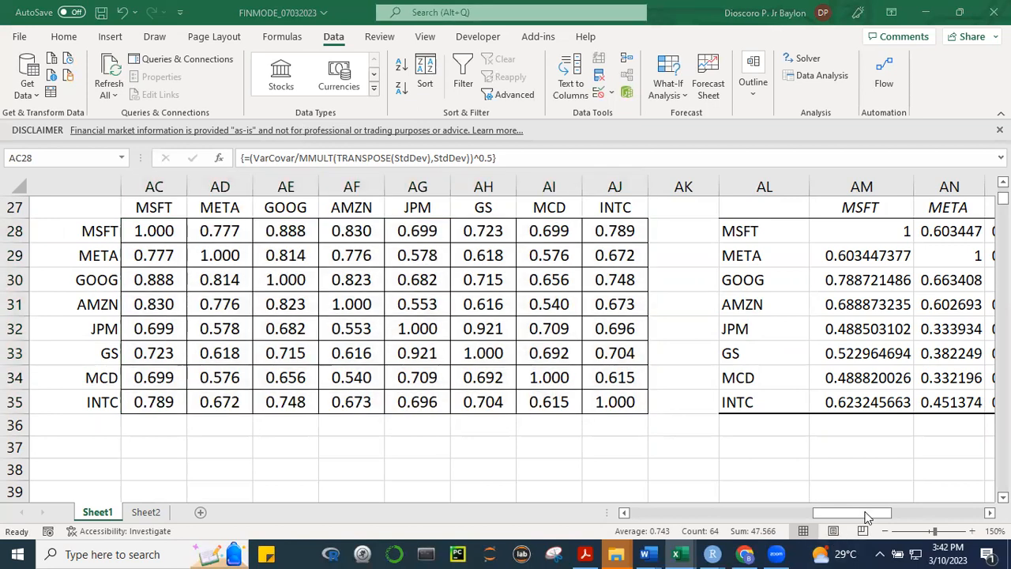
left_click(865, 513)
scroll(511, 340, "right", 2)
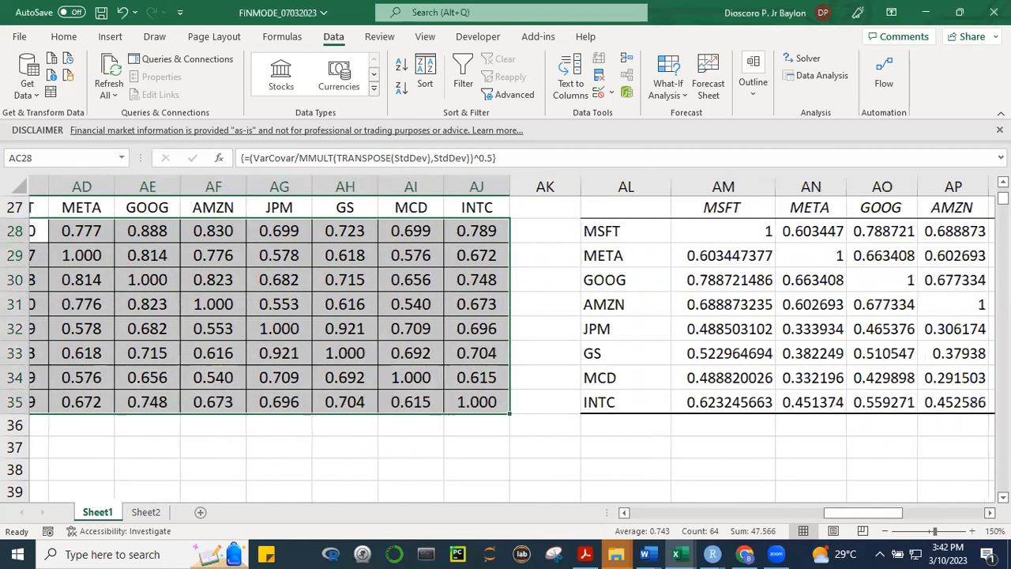
scroll(900, 420, "right", 3)
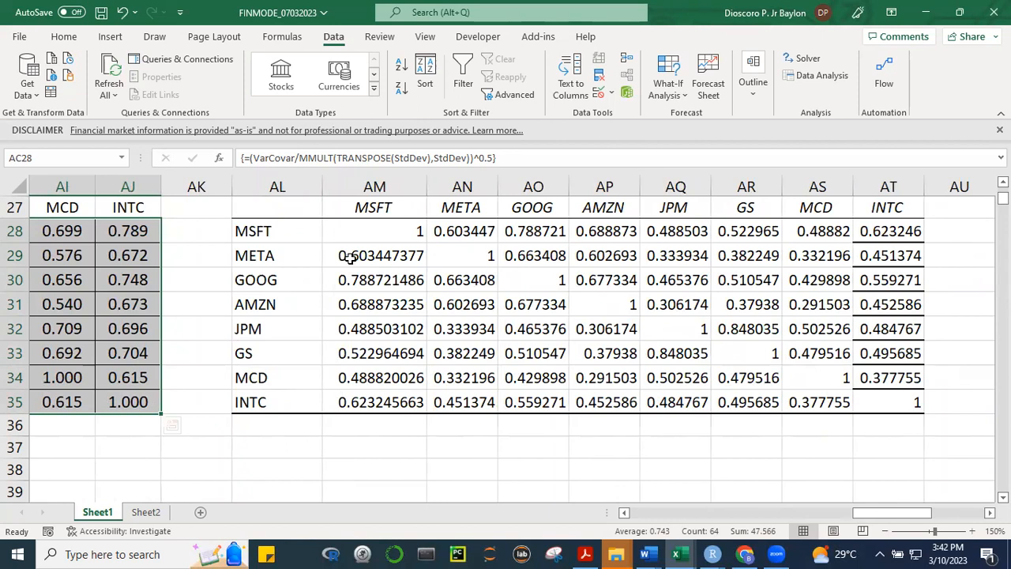
Start a CORREL formula in AL37 below the Correlation tool's table
left_click_drag(884, 518, 830, 518)
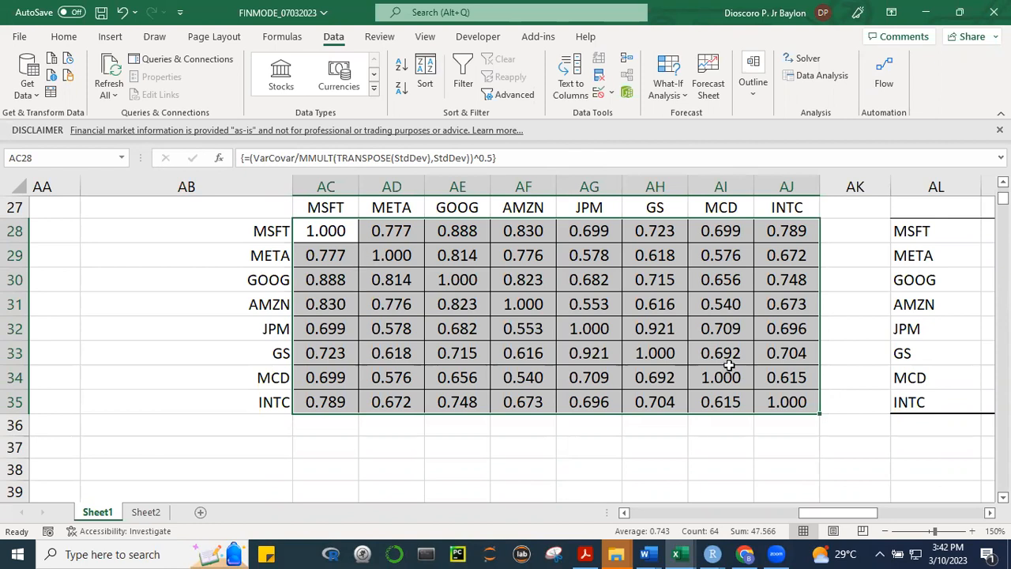
left_click_drag(843, 518, 907, 525)
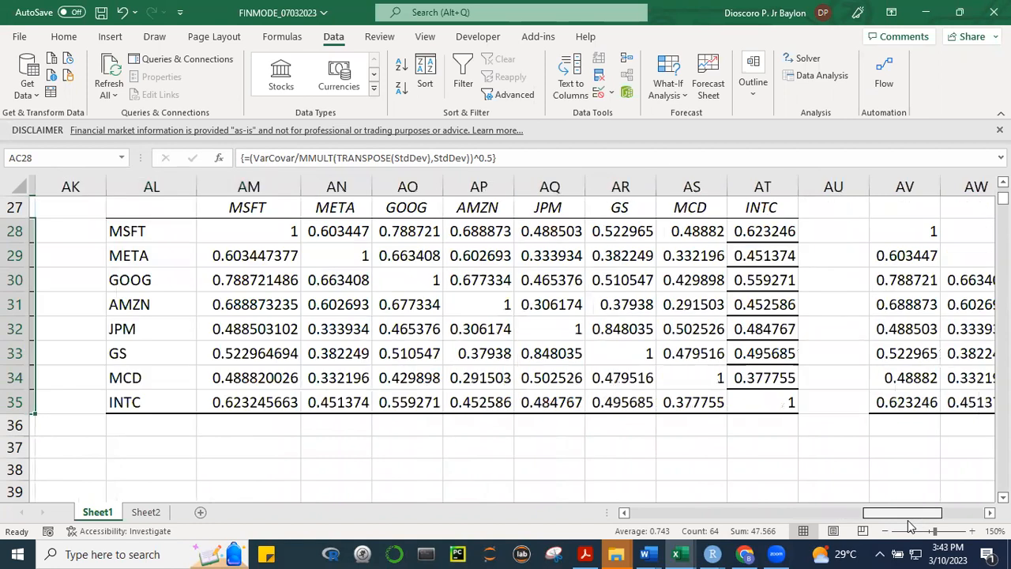
left_click_drag(907, 520, 869, 524)
left_click(648, 454)
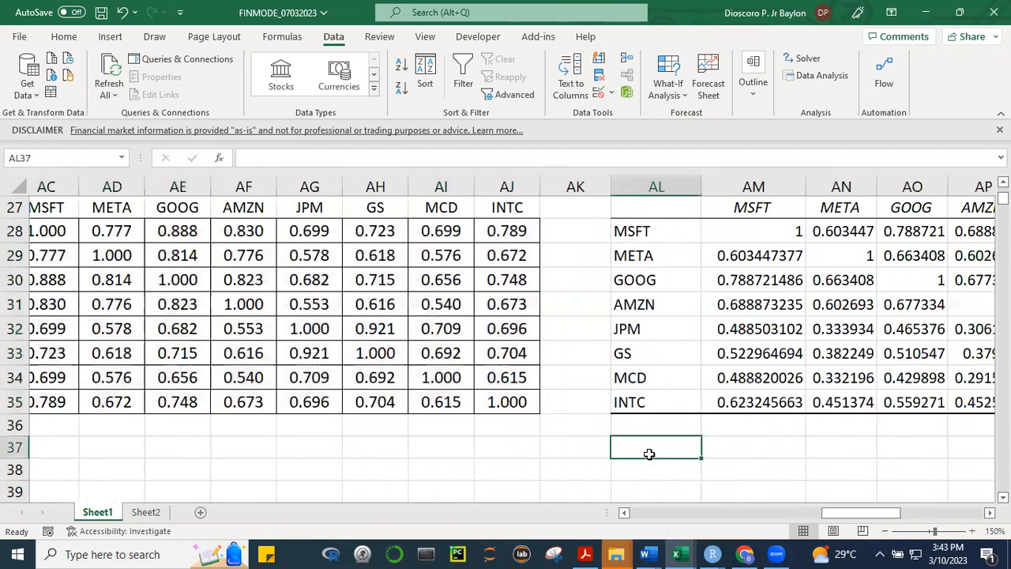
type("=CO")
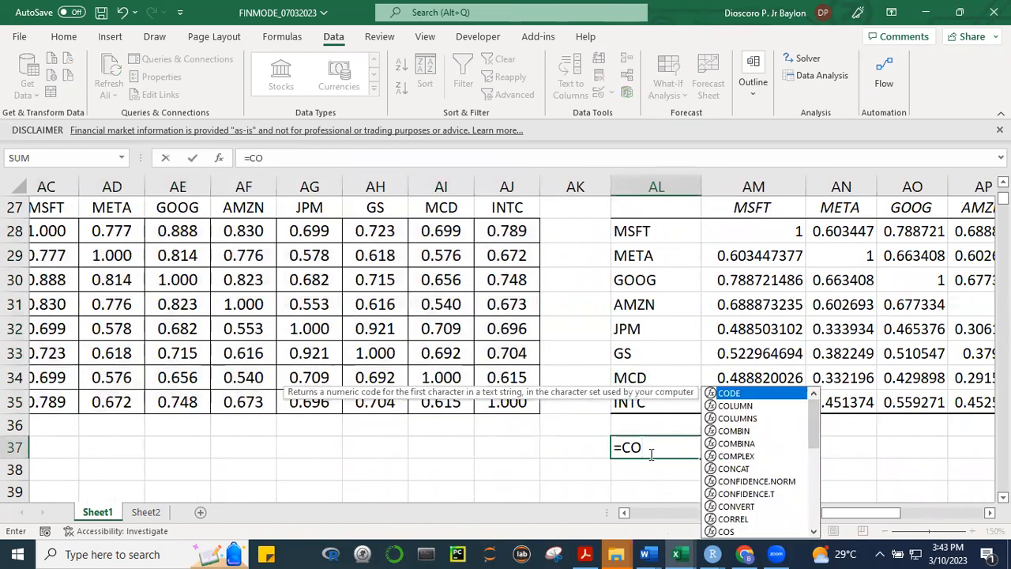
type("RRE")
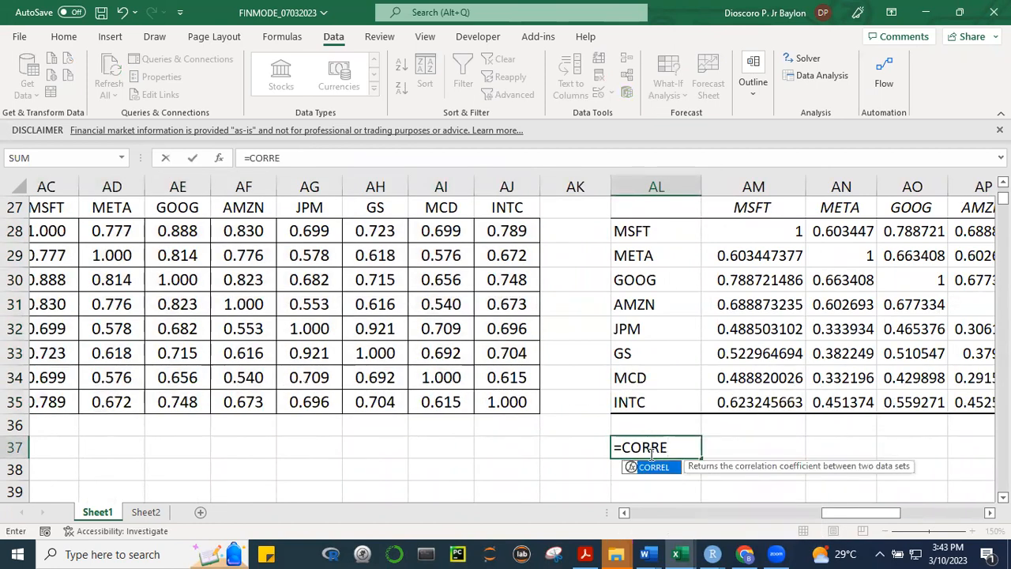
type("L(")
Use the MSFT return column J7:J1767 as the first array of the CORREL formula
left_click_drag(831, 515, 720, 515)
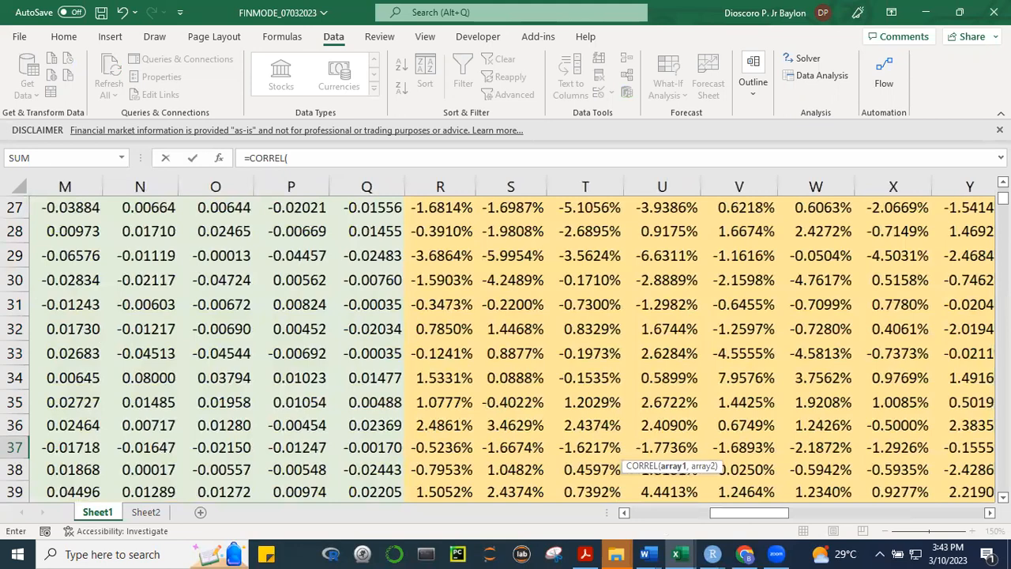
scroll(506, 339, "up", 6)
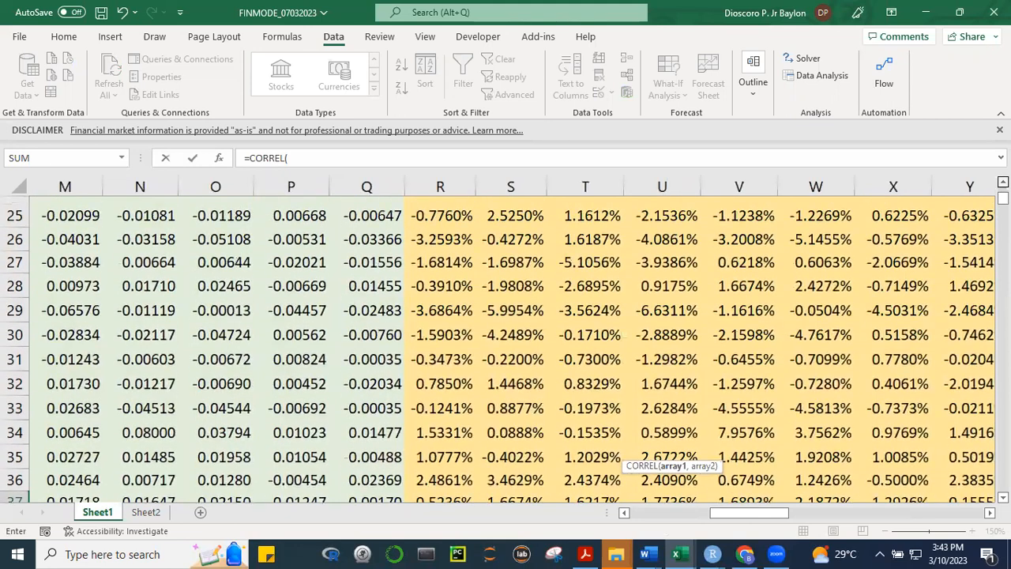
scroll(506, 340, "up", 3)
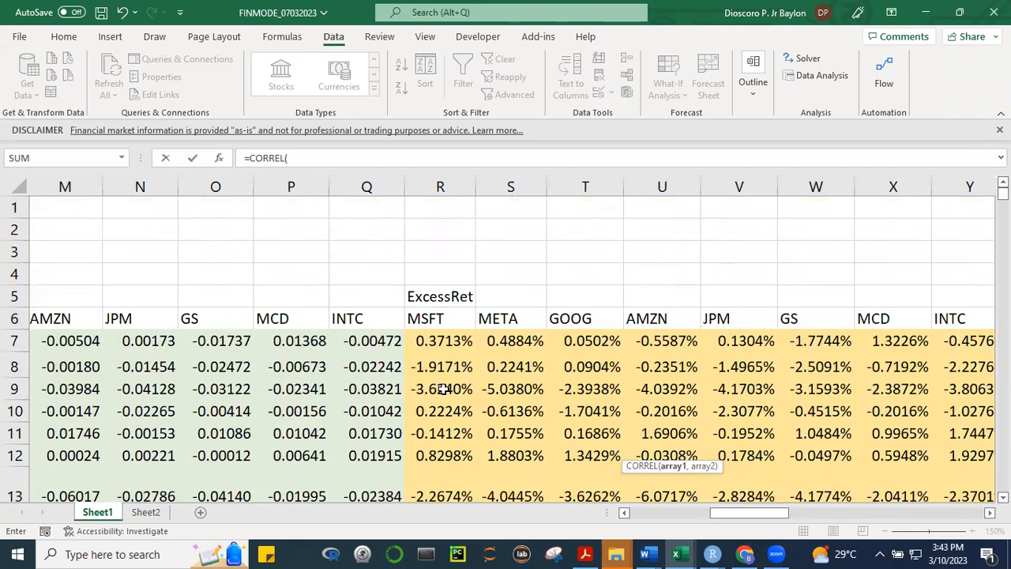
left_click(439, 341)
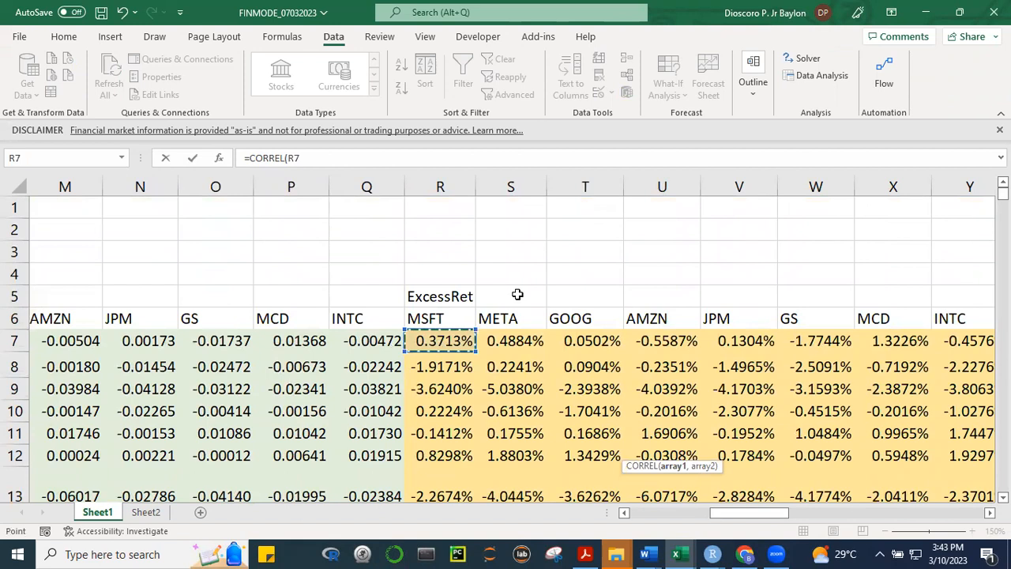
left_click_drag(749, 513, 667, 512)
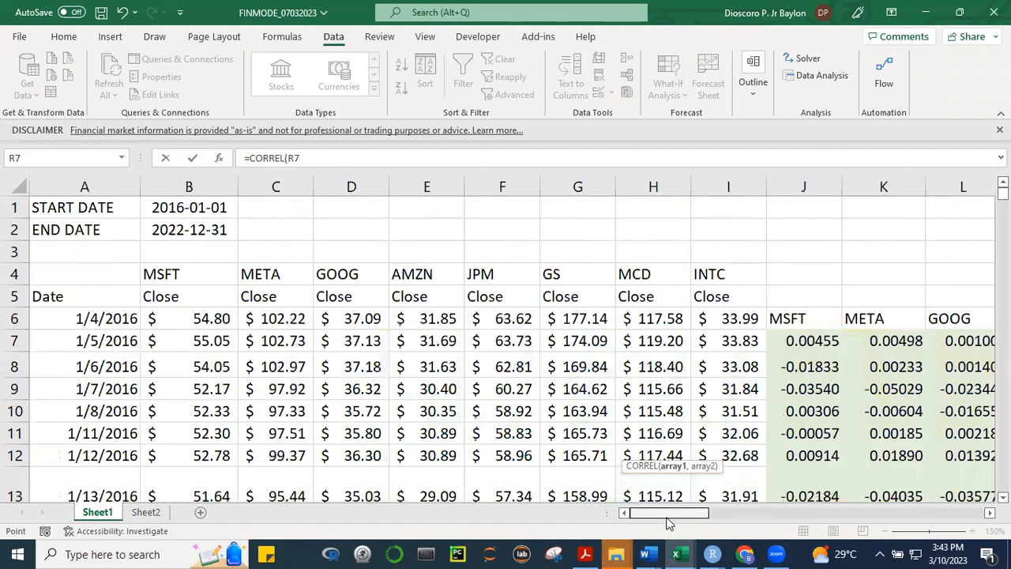
left_click(798, 338)
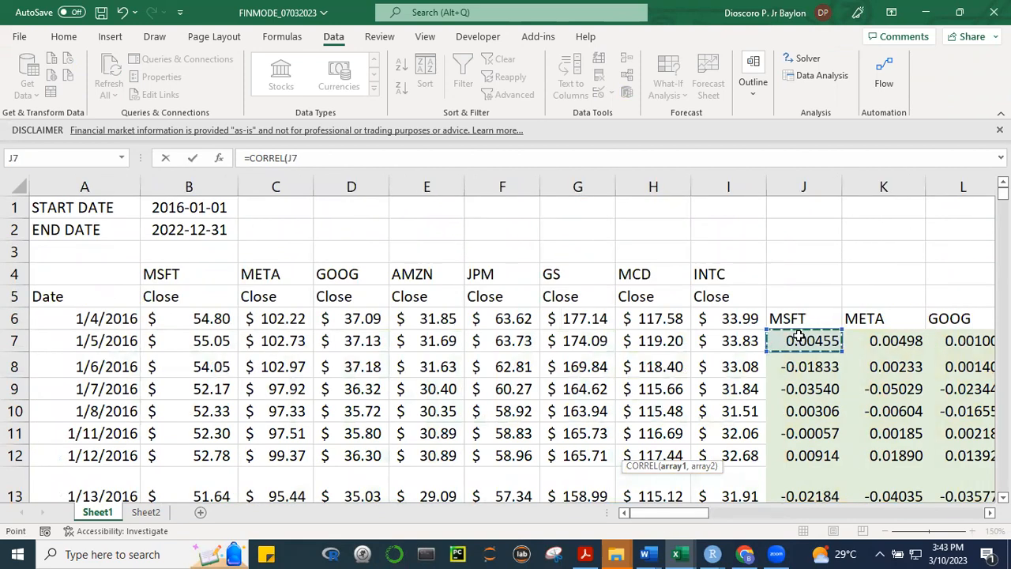
key("ctrl+shift+Down")
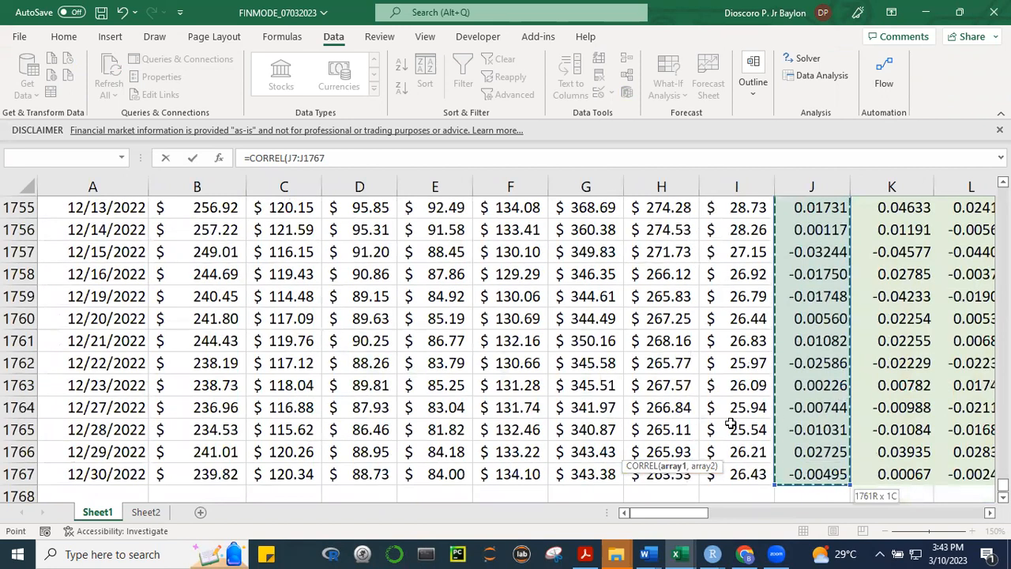
type(",")
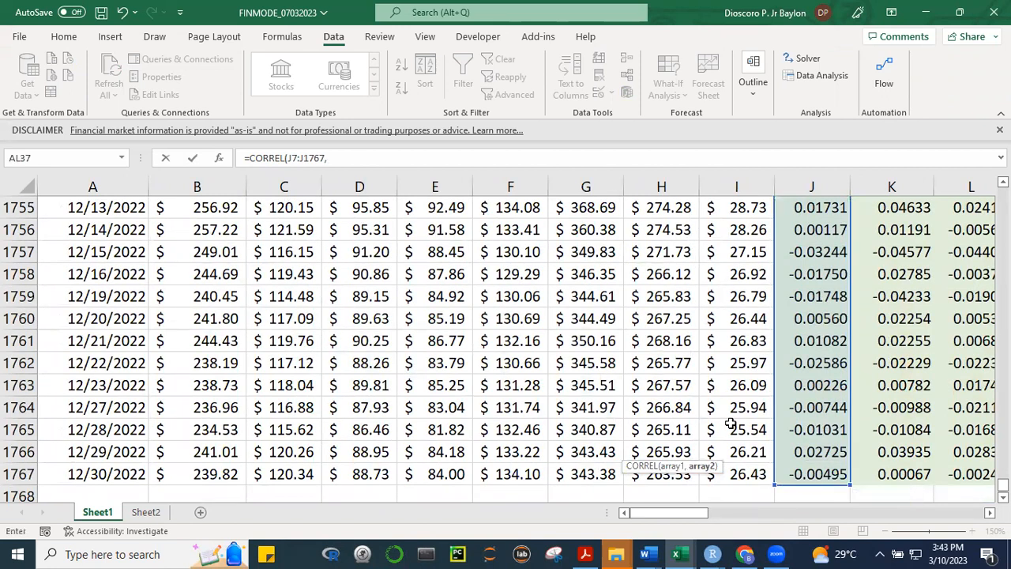
Use the META return column K7:K1767 as the second array and complete the formula =CORREL(J7:J1767,K7:K1767)
left_click(905, 473)
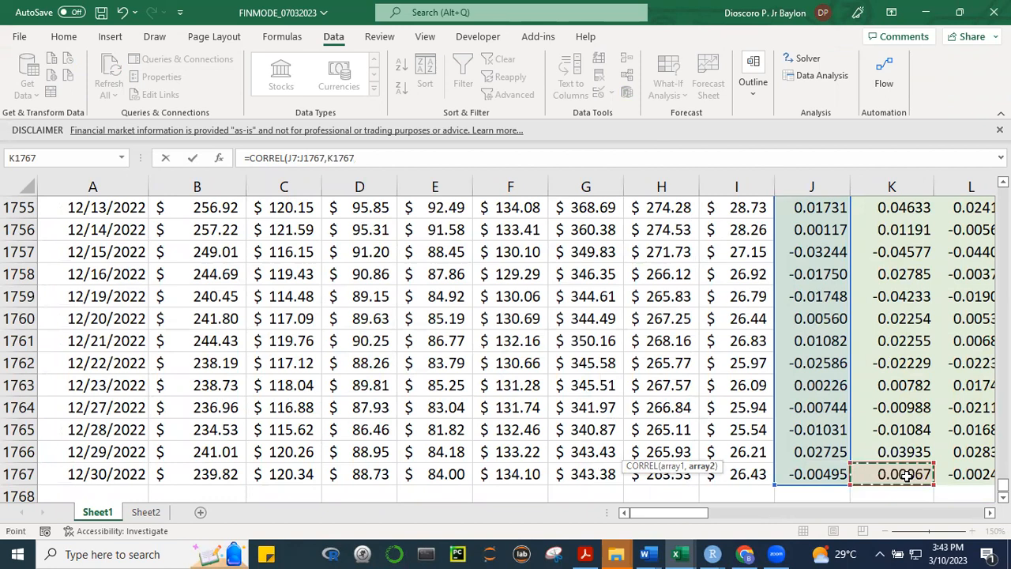
key("ctrl+shift+Up")
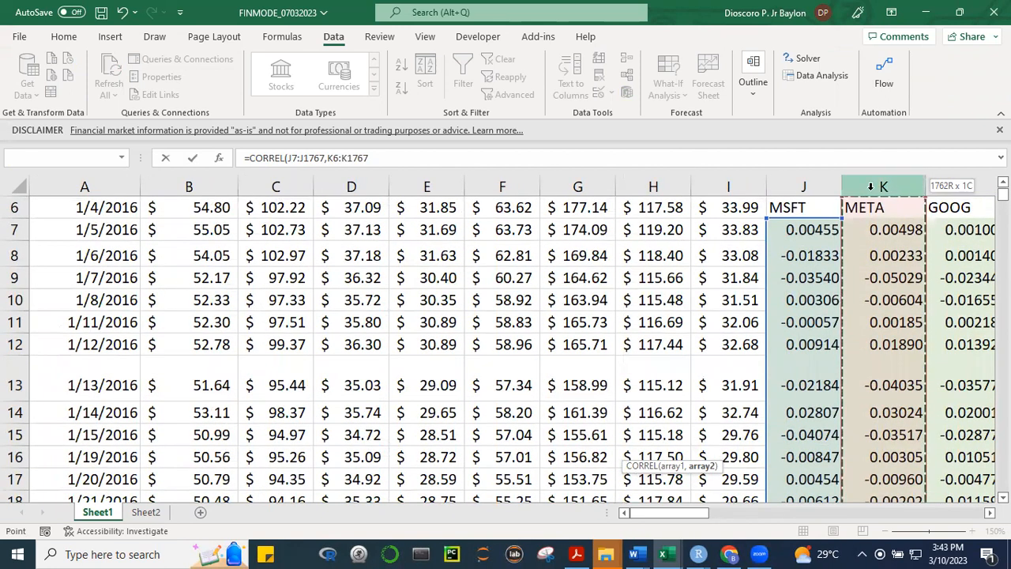
left_click(339, 158)
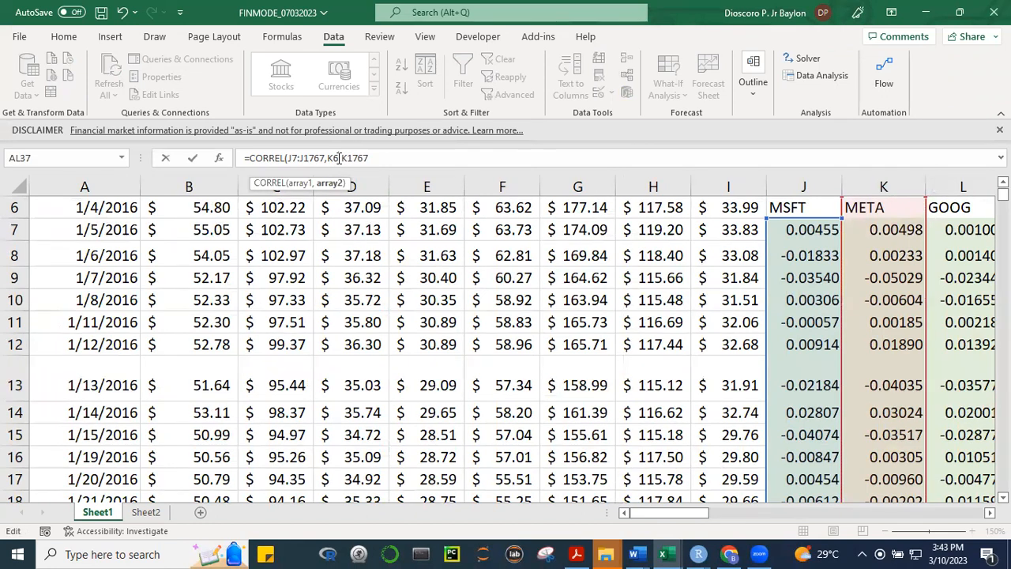
key("BackSpace")
type("7")
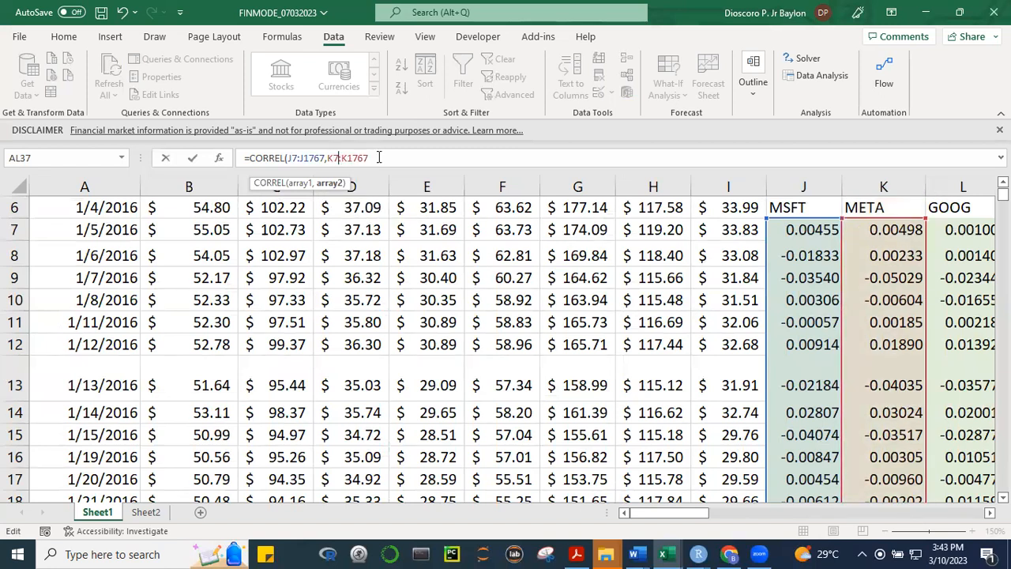
type(")")
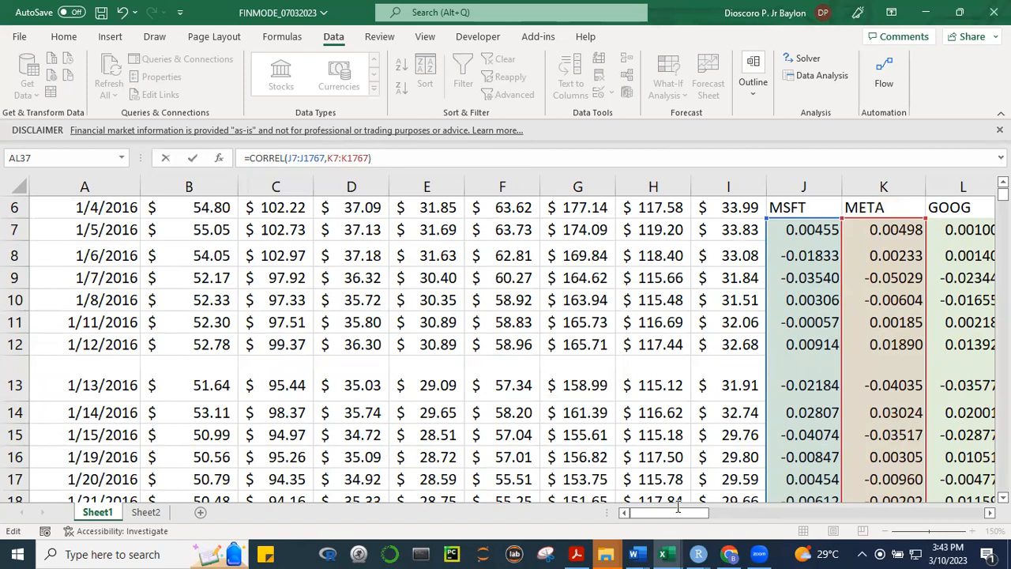
key("Return")
Compare the CORREL result in AL37 with both correlation tables and check the array formula in AE34, AC28 and AC29
scroll(696, 514, "left", 10)
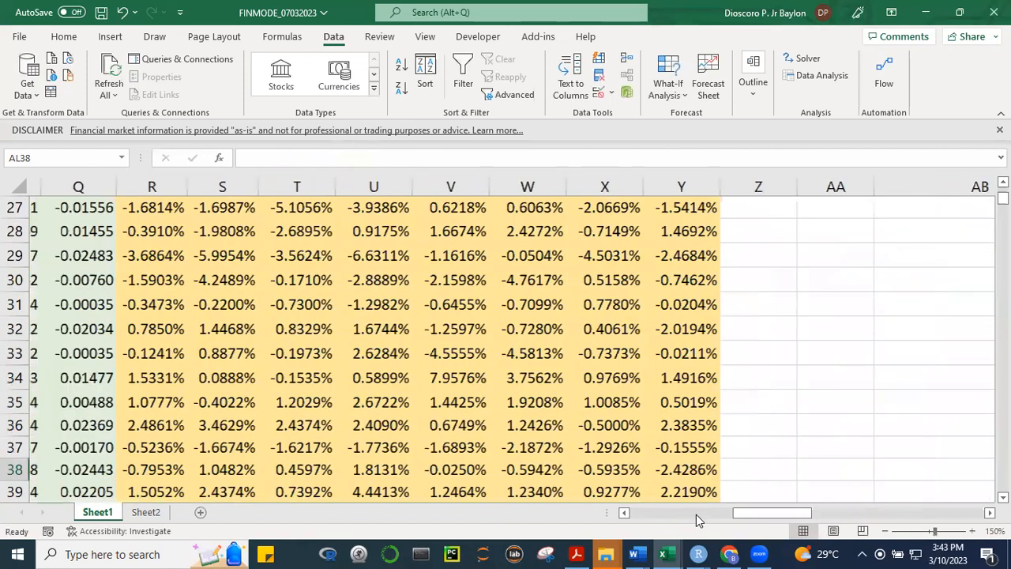
left_click_drag(696, 514, 901, 514)
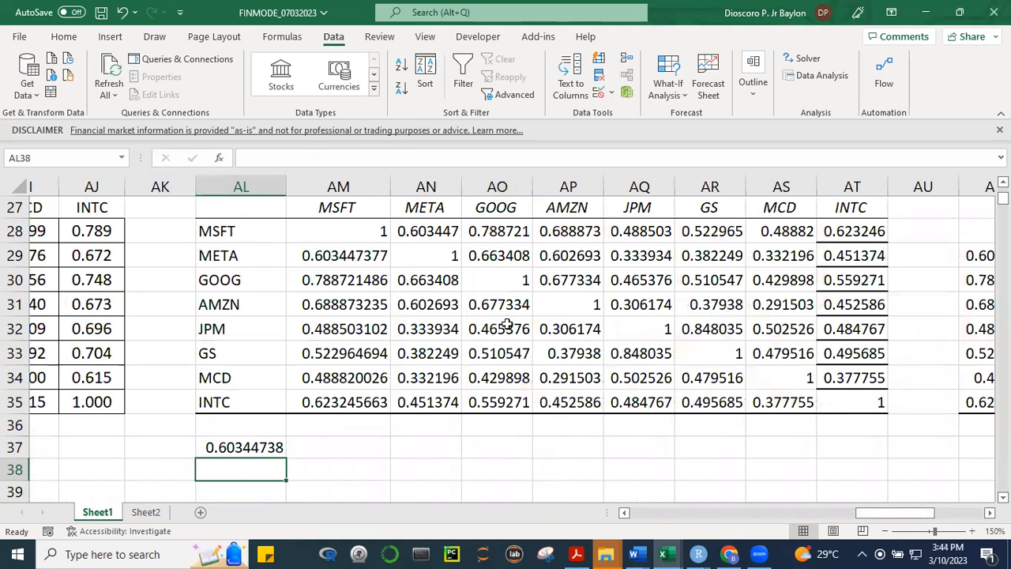
left_click_drag(874, 514, 828, 515)
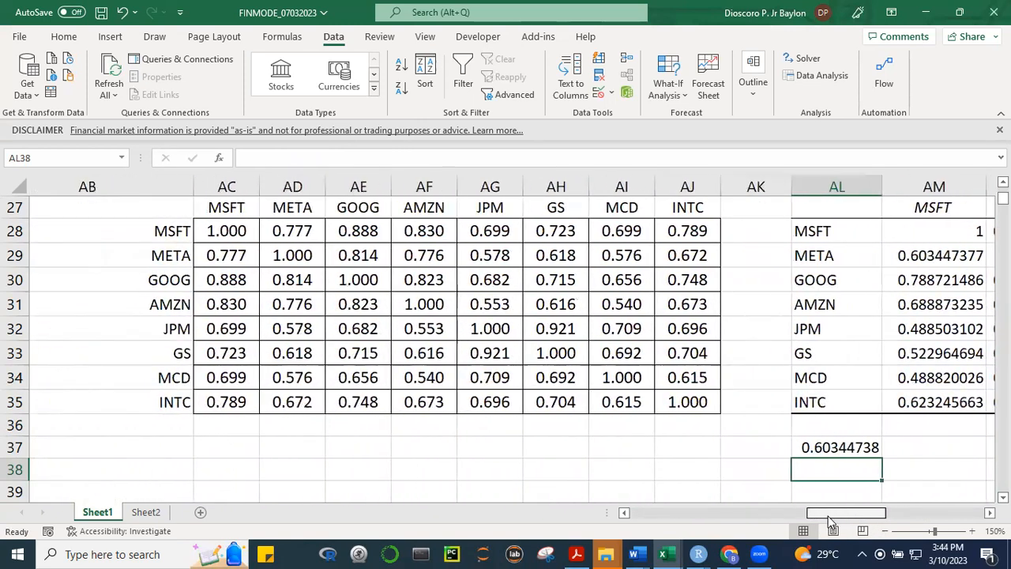
left_click(347, 379)
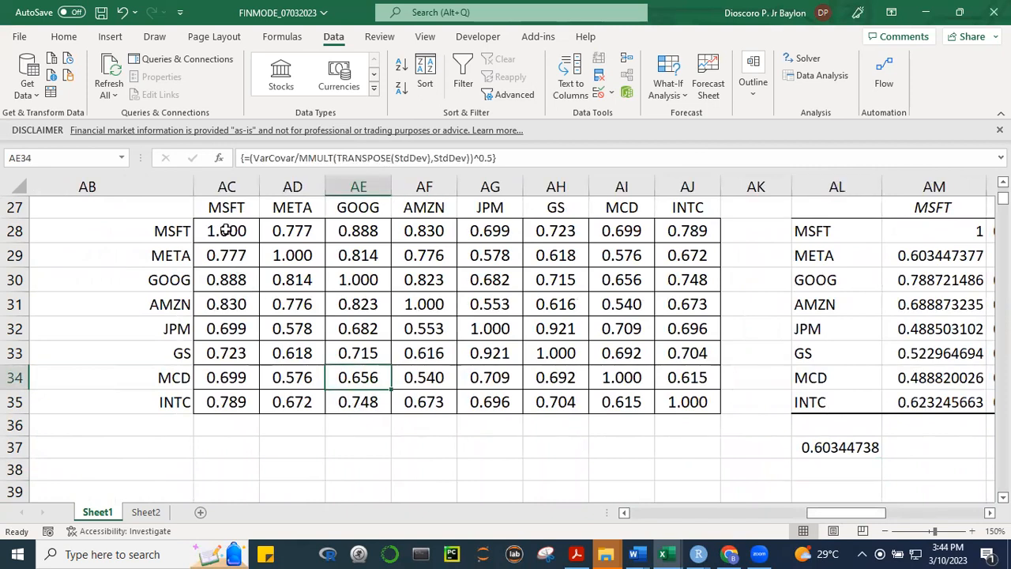
left_click(226, 230)
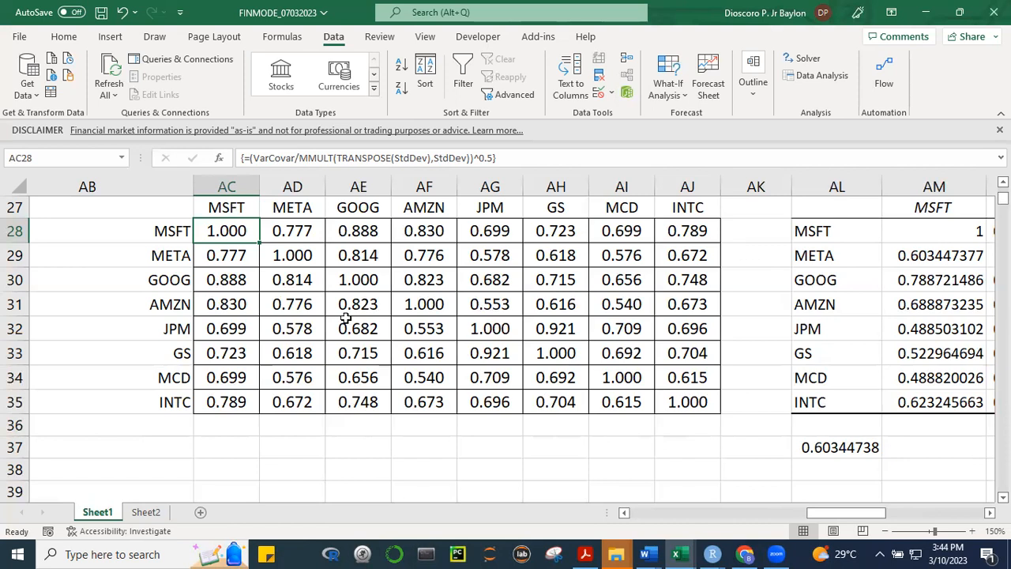
left_click(238, 256)
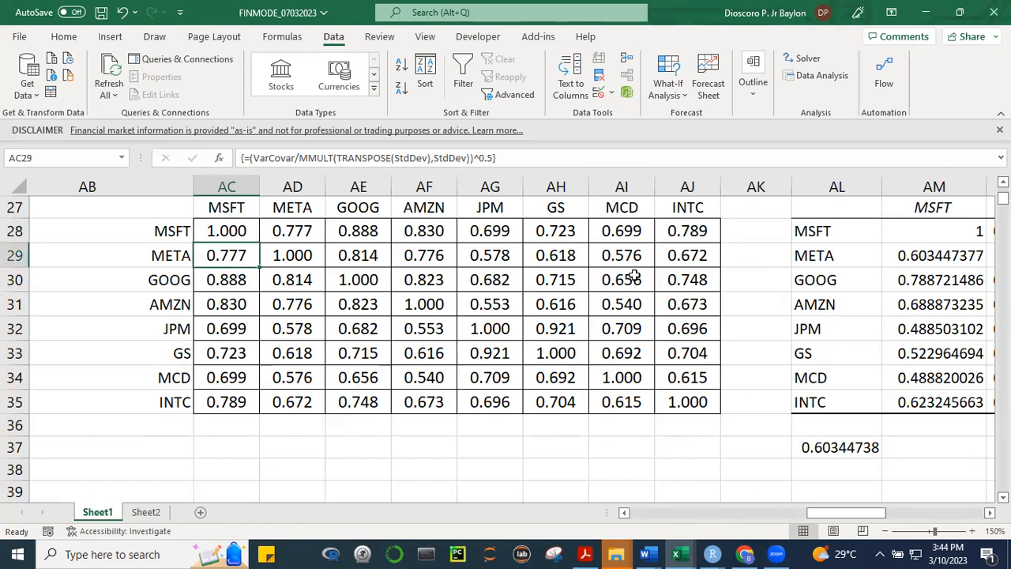
Examine the MSFT variance formula in AC8 and trace its source range in the return columns, leaving the formula unedited
scroll(505, 339, "up", 9)
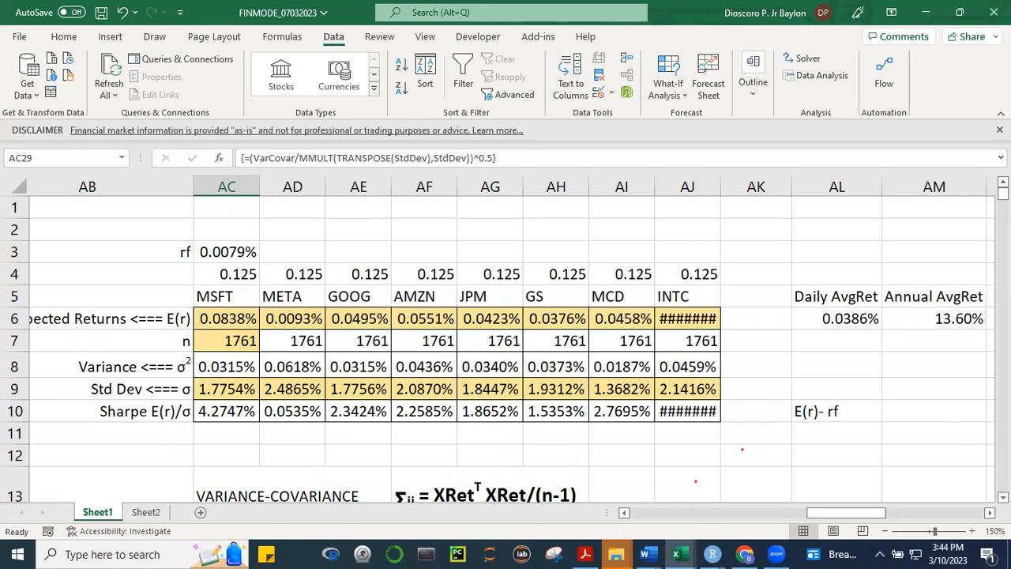
scroll(505, 347, "down", 2)
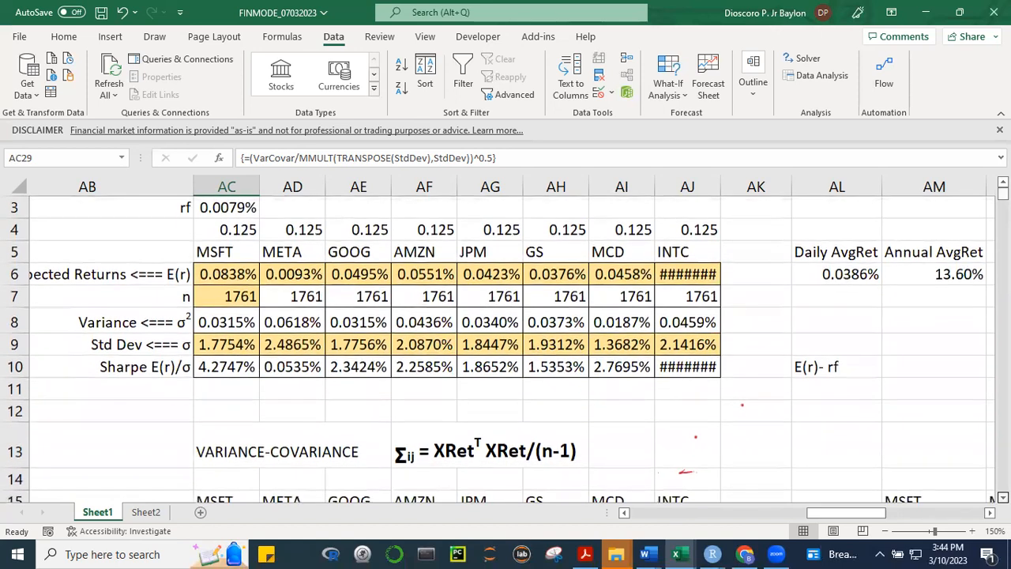
scroll(505, 347, "down", 1)
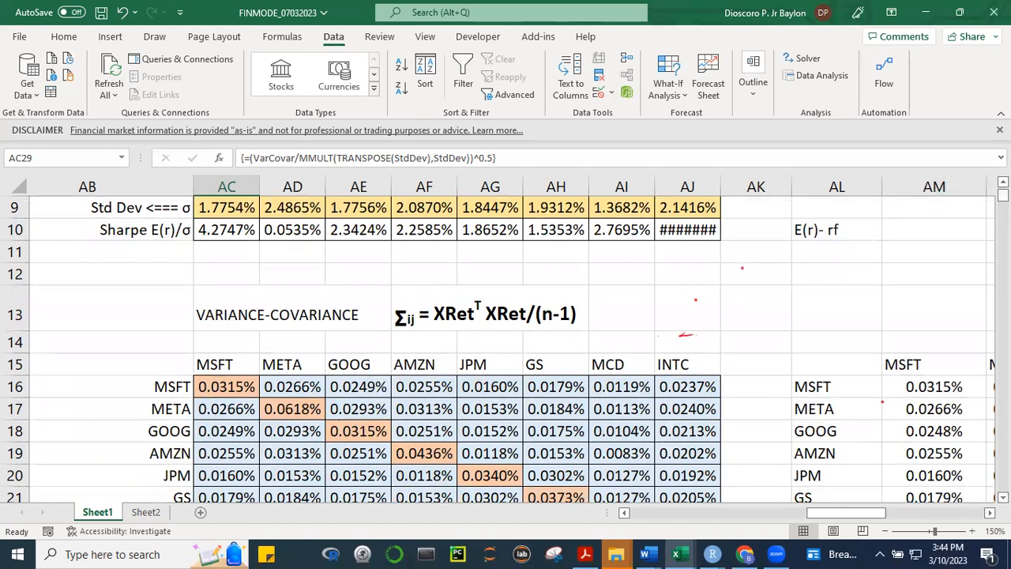
scroll(260, 434, "up", 3)
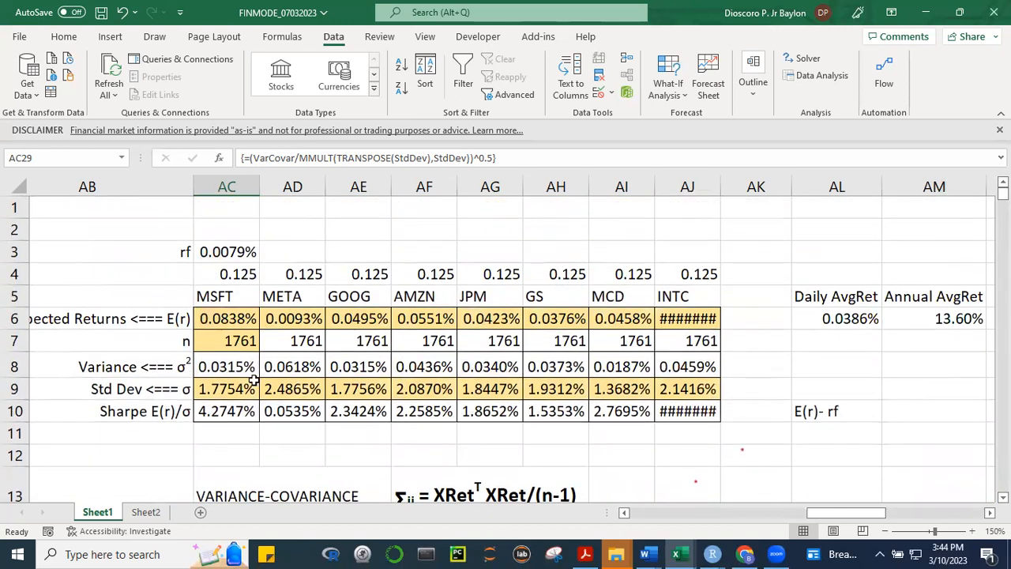
left_click(236, 366)
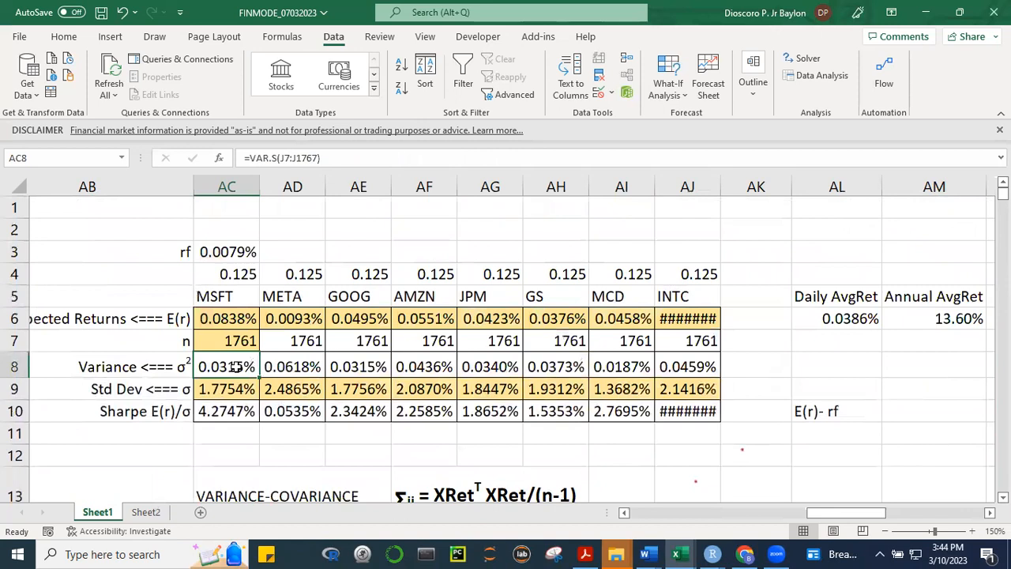
double_click(235, 367)
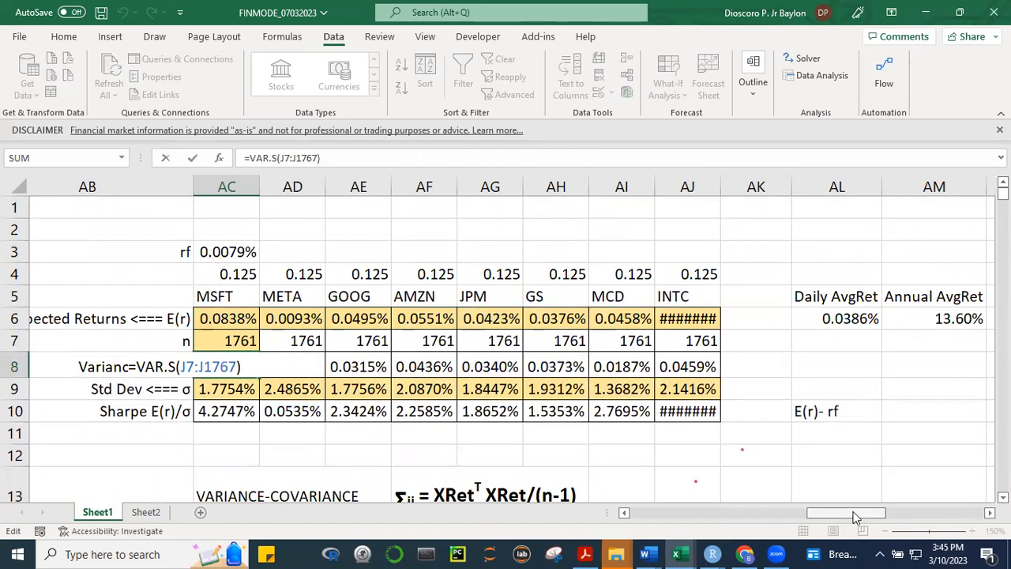
left_click_drag(855, 517, 636, 505)
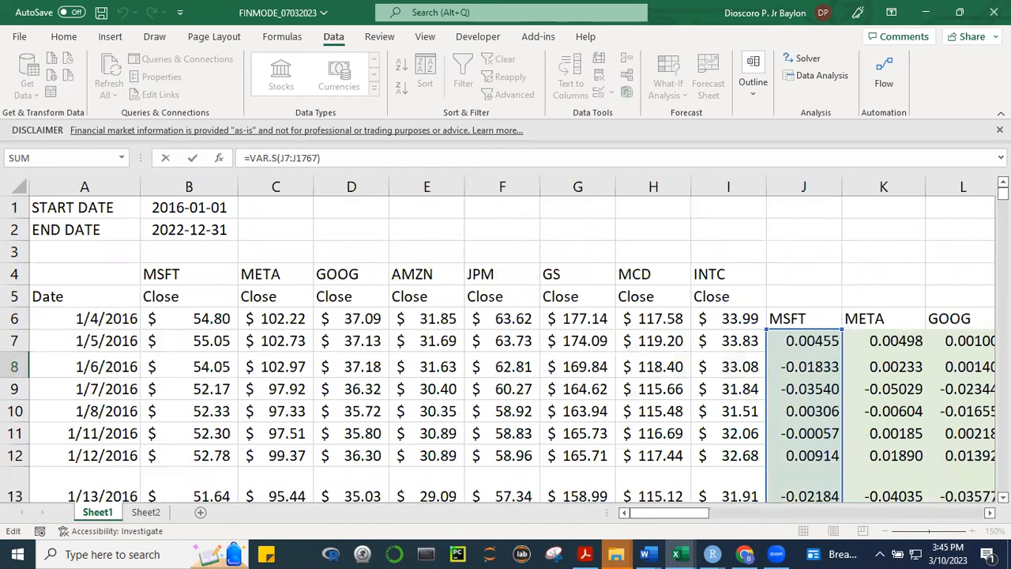
key("Escape")
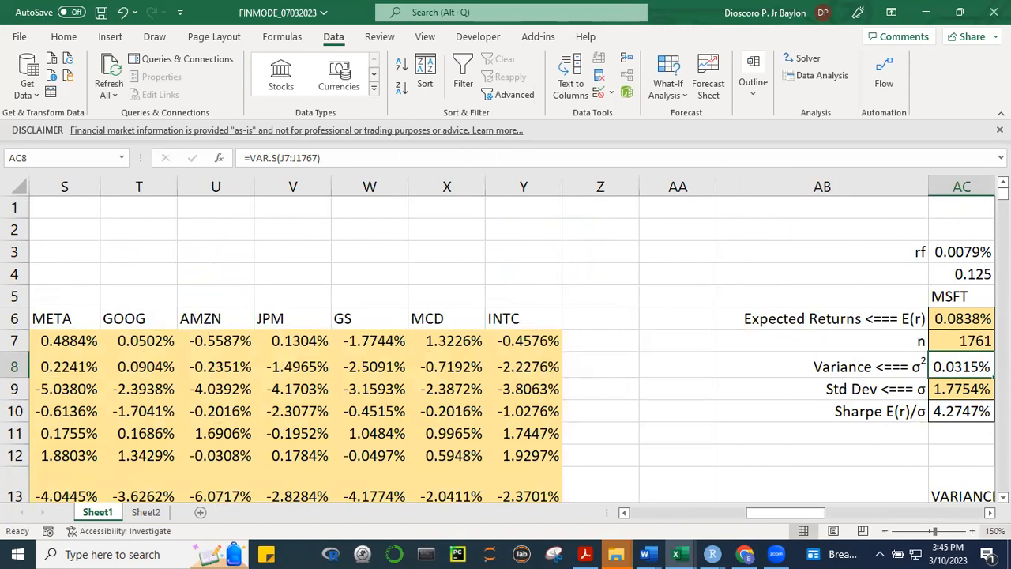
Review the summary statistics, the variance-covariance matrix and the computed correlation matrix again
scroll(512, 339, "right", 5)
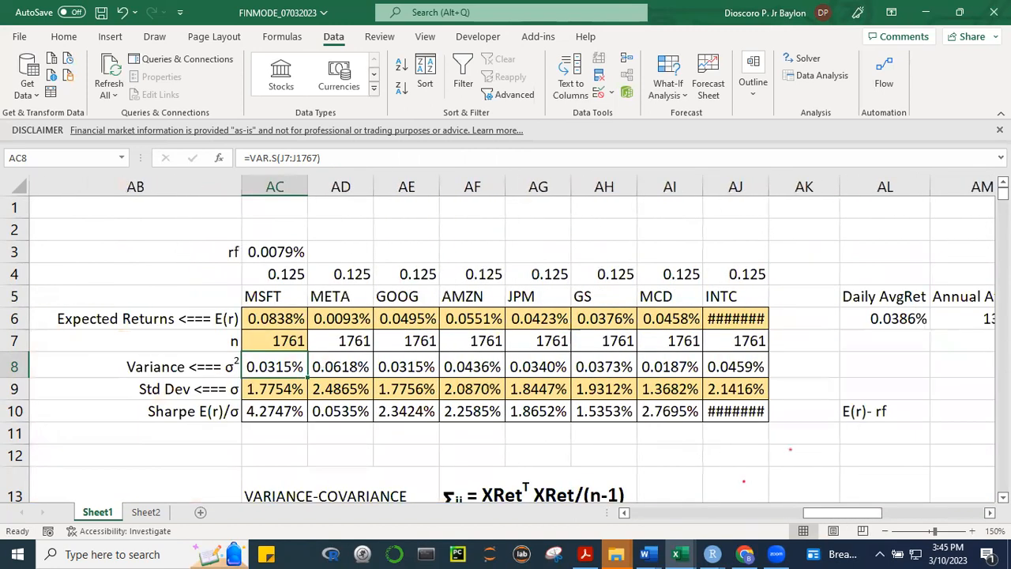
scroll(506, 348, "down", 4)
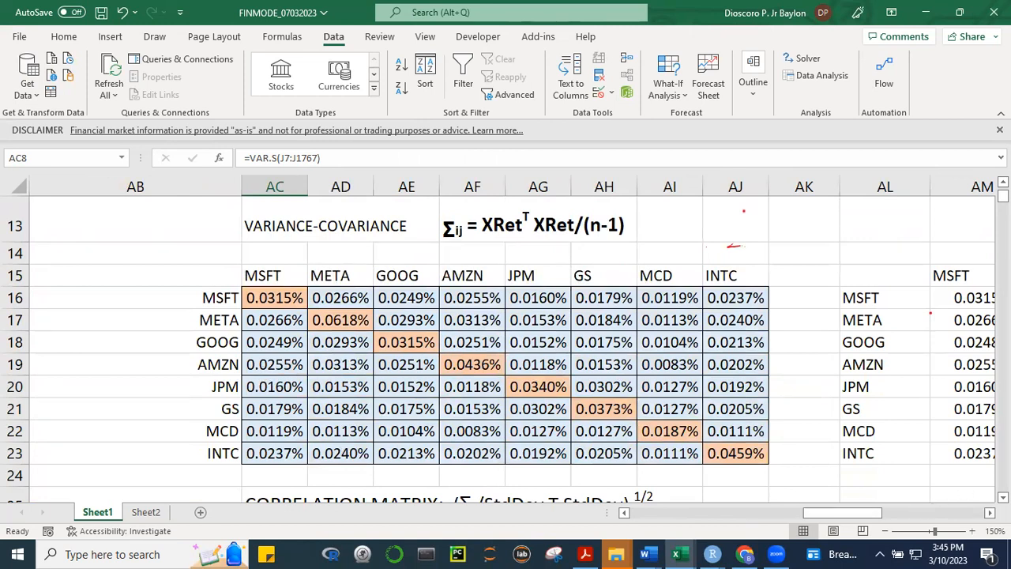
scroll(505, 347, "down", 4)
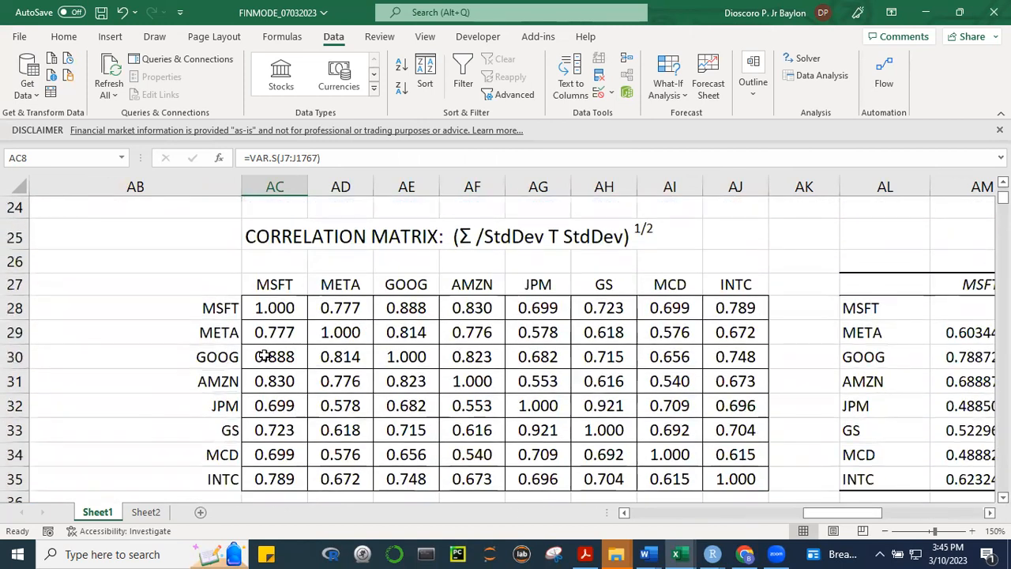
Compare the META, GOOG and AMZN correlations with MSFT in the computed matrix against the Correlation tool's table
left_click(272, 332)
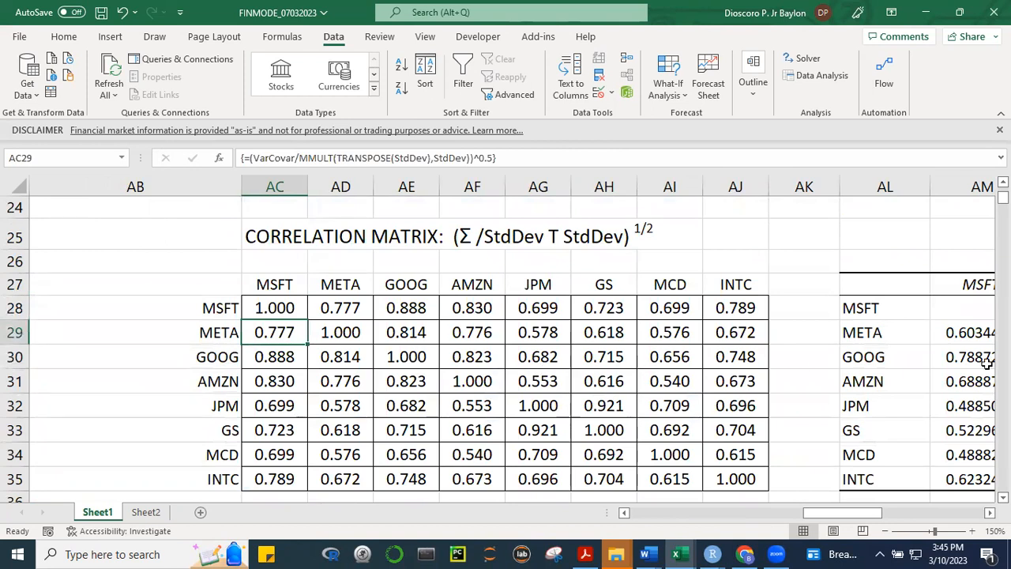
left_click(968, 333)
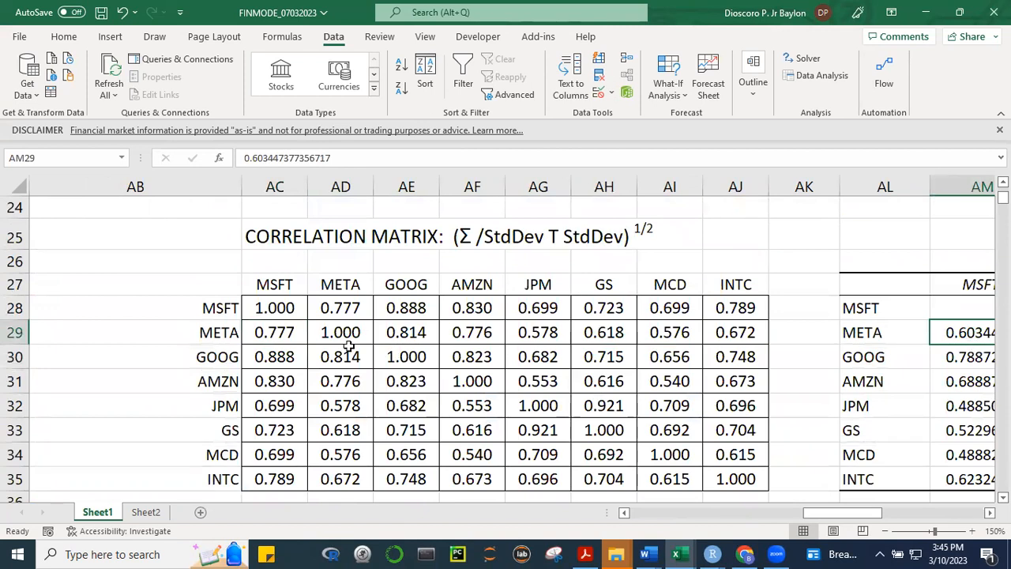
left_click(272, 332)
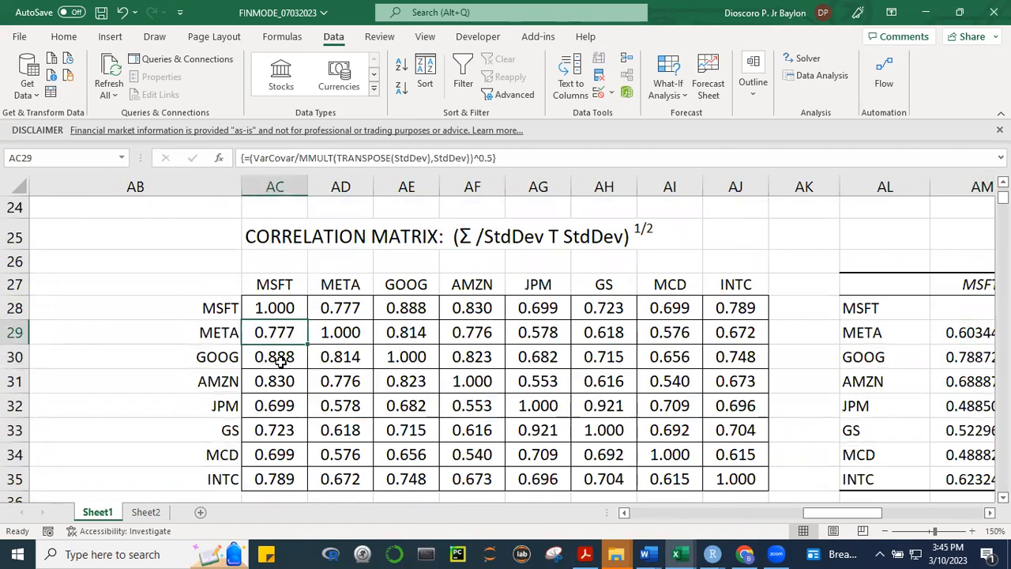
left_click(280, 361)
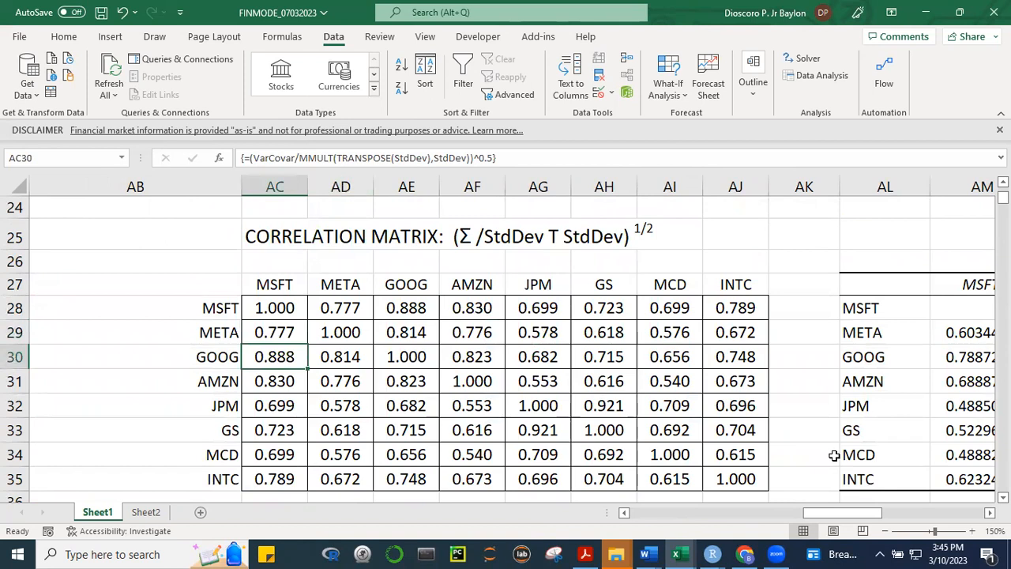
left_click(947, 381)
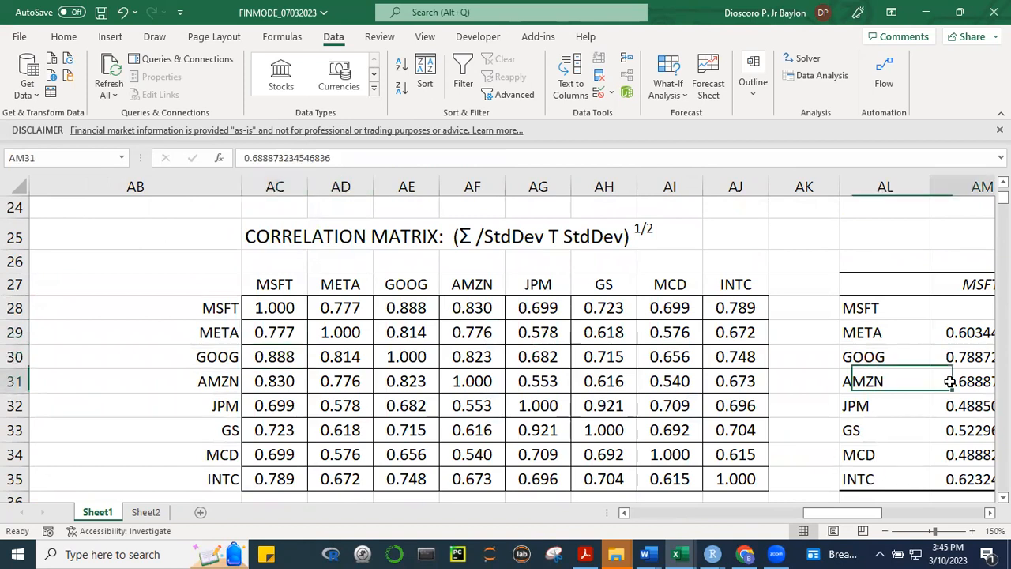
left_click(348, 125)
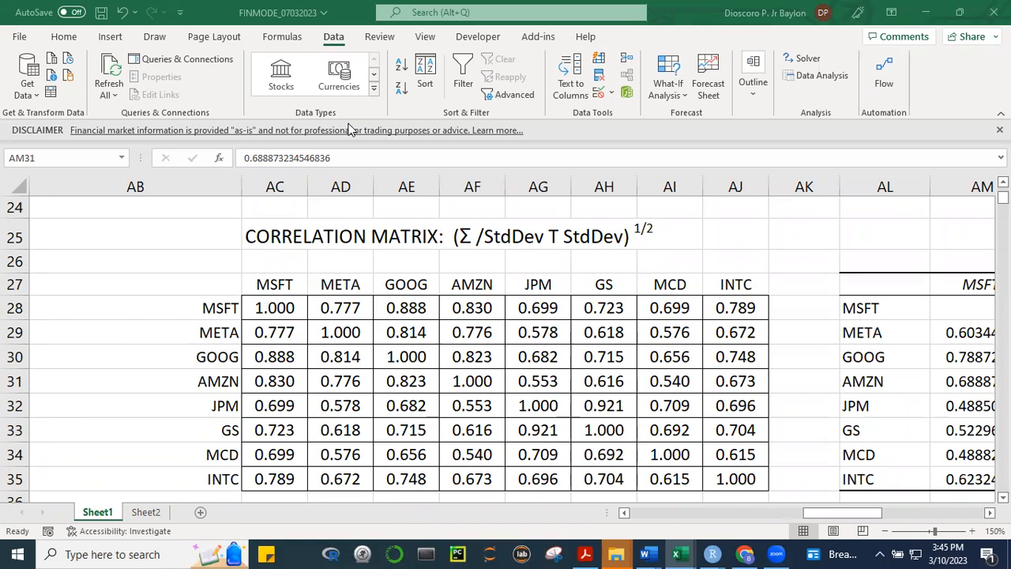
left_click(842, 516)
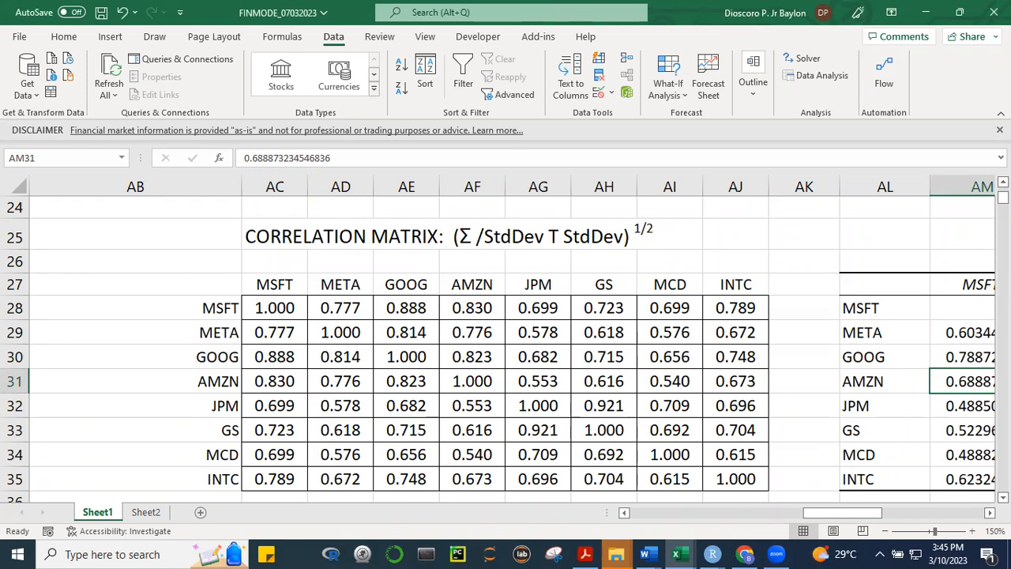
Compare the computed variance-covariance matrix with the second covariance table beside it
scroll(505, 339, "up", 1)
scroll(506, 348, "up", 3)
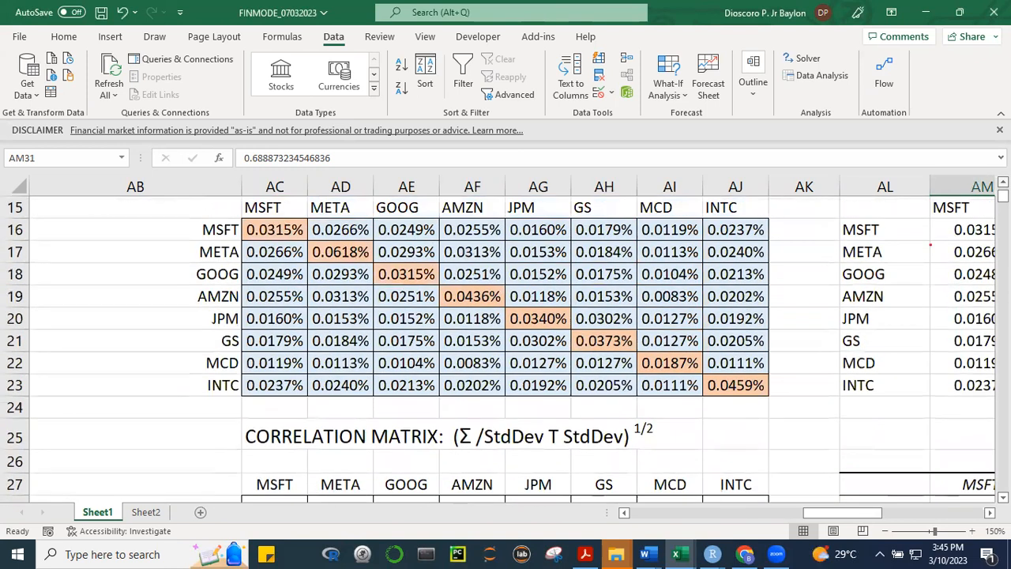
mouse_move(856, 513)
left_mouse_down()
mouse_move(889, 517)
mouse_move(869, 517)
left_mouse_up()
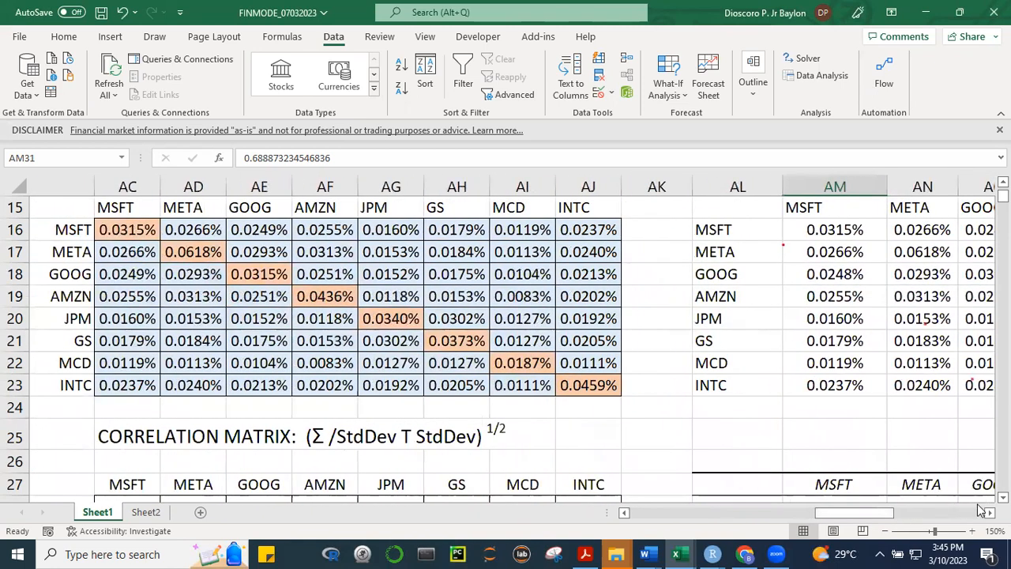
Inspect the array formula in AC28, leave it unedited, and compare the computed matrix with the Correlation tool's table
scroll(466, 323, "down", 3)
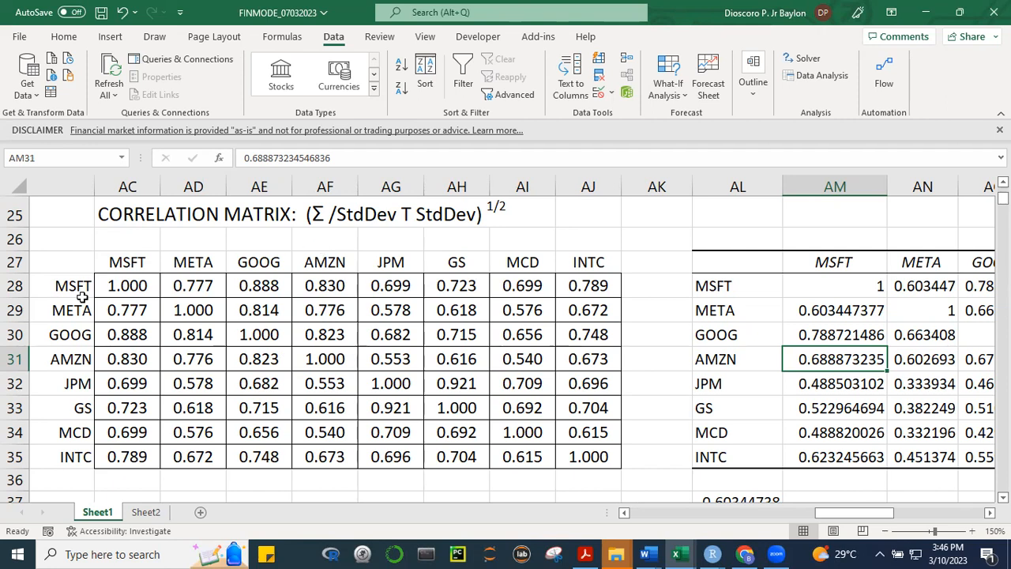
left_click(119, 291)
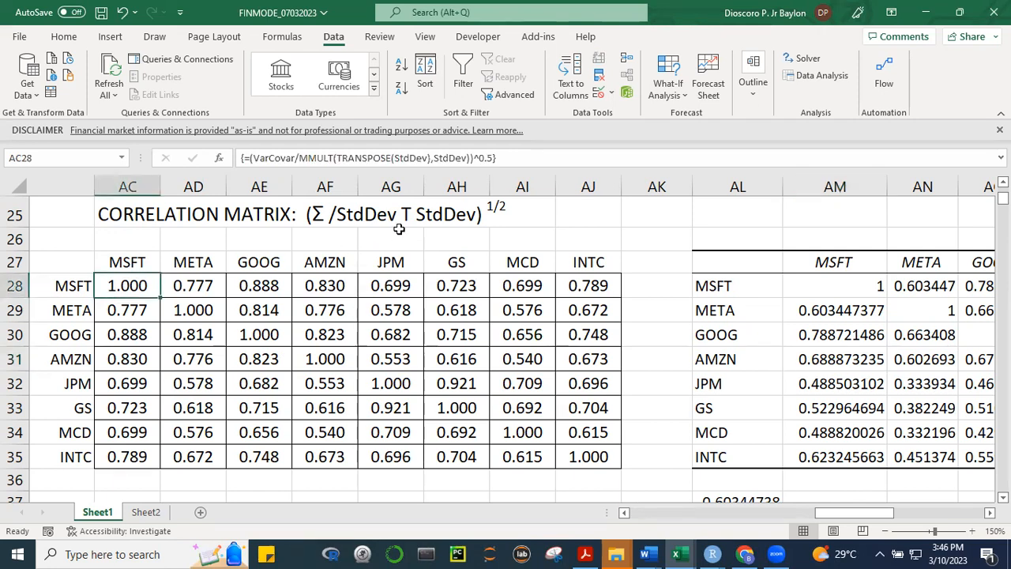
key("F2")
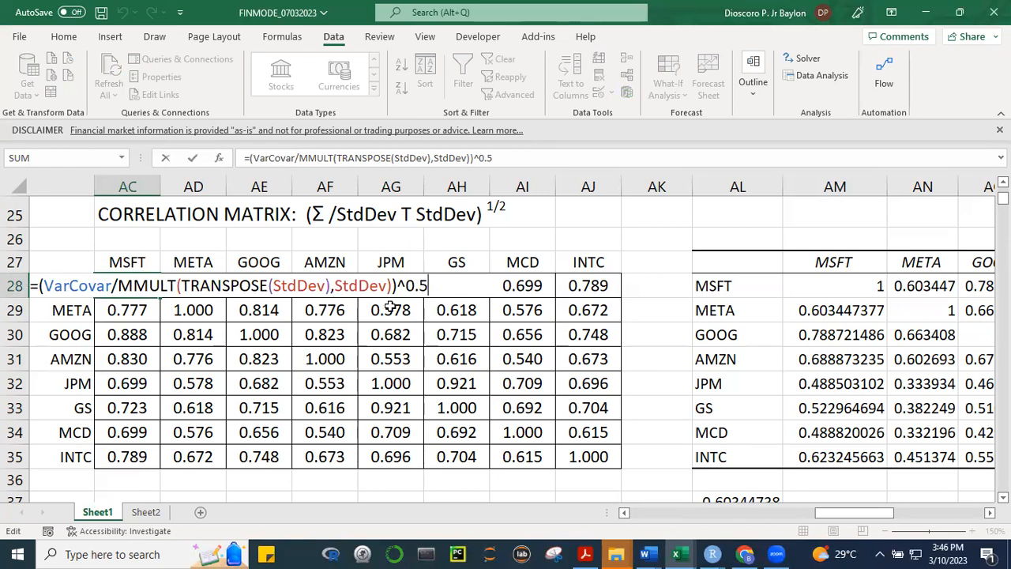
key("ctrl+shift+Return")
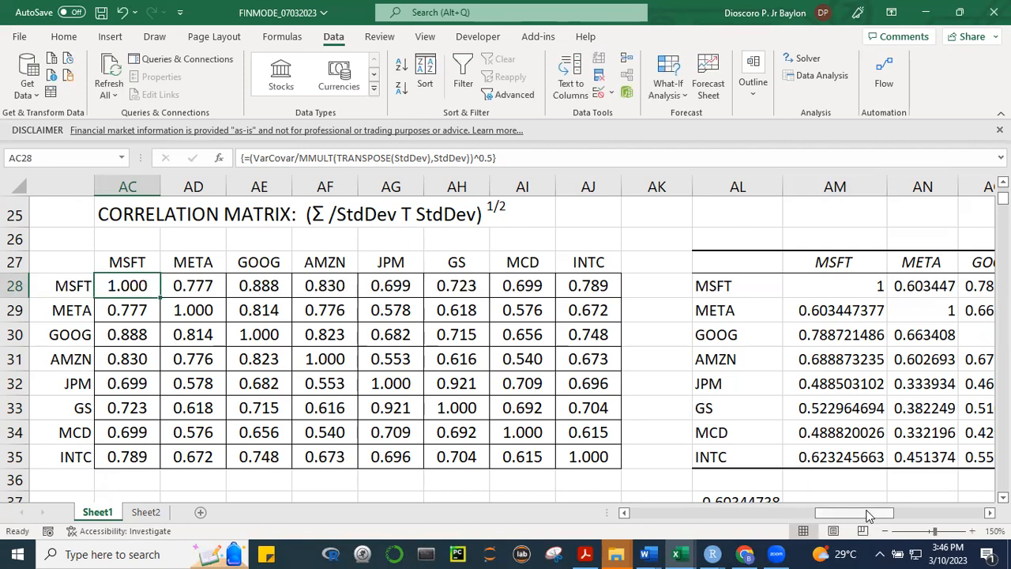
scroll(869, 514, "right", 3)
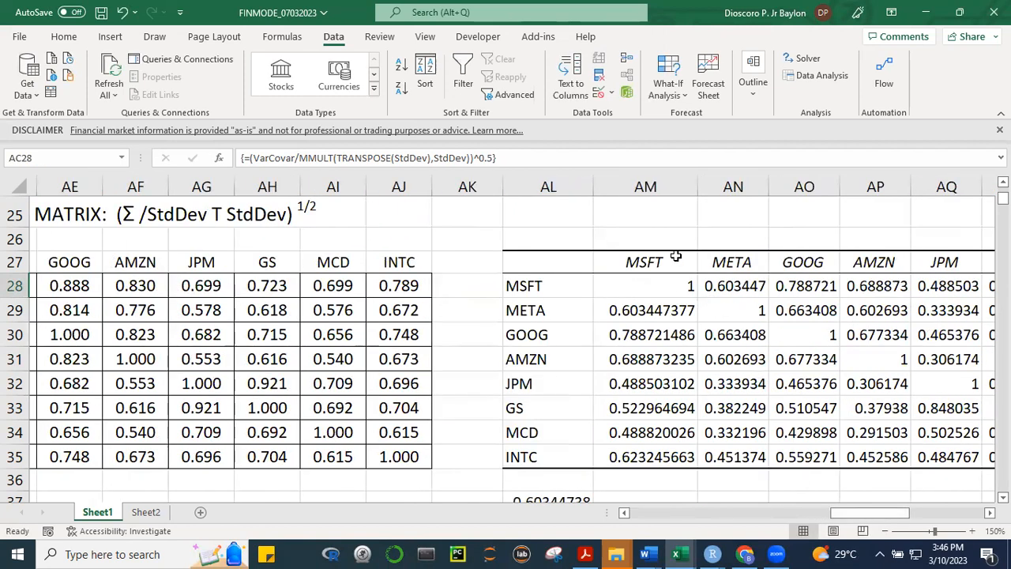
mouse_move(876, 514)
left_mouse_down()
mouse_move(804, 509)
mouse_move(862, 509)
left_mouse_up()
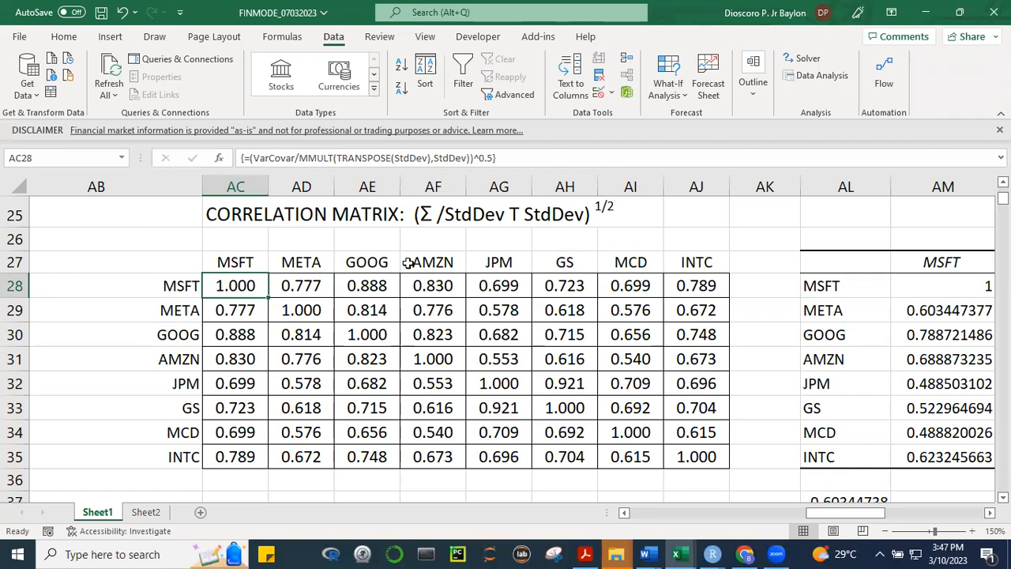
Re-enter the array formula =(VarCovar/MMULT(TRANSPOSE(StdDev),StdDev))^0.5 across the whole correlation matrix AC28:AJ35
left_click_drag(240, 289, 696, 458)
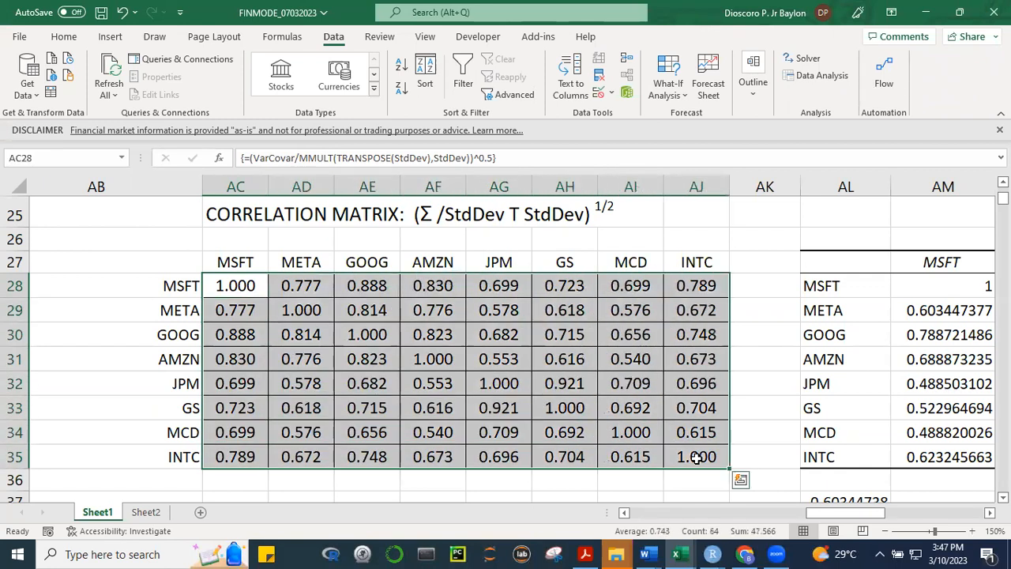
key("F2")
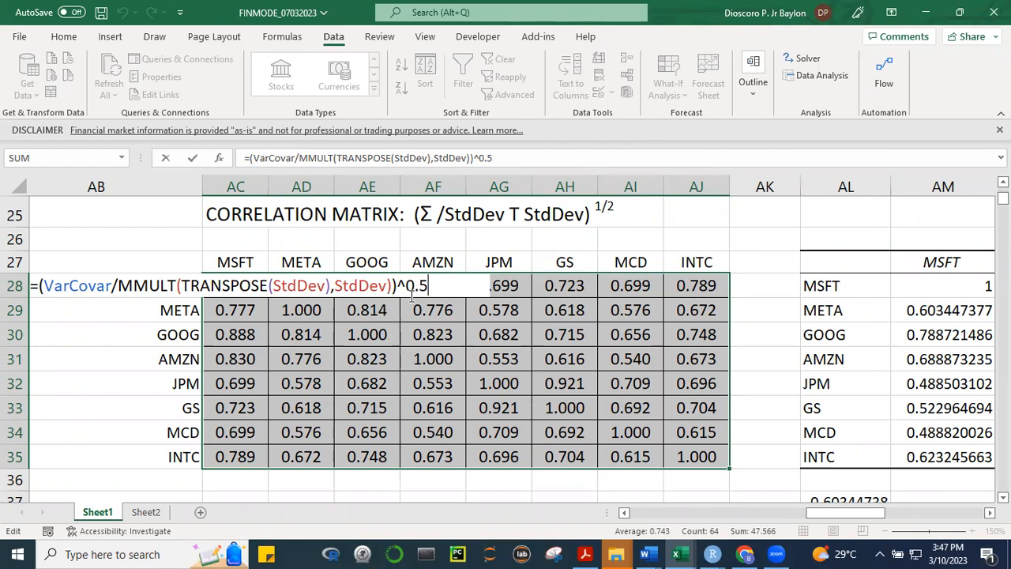
key("ctrl+shift+Return")
left_click(761, 478)
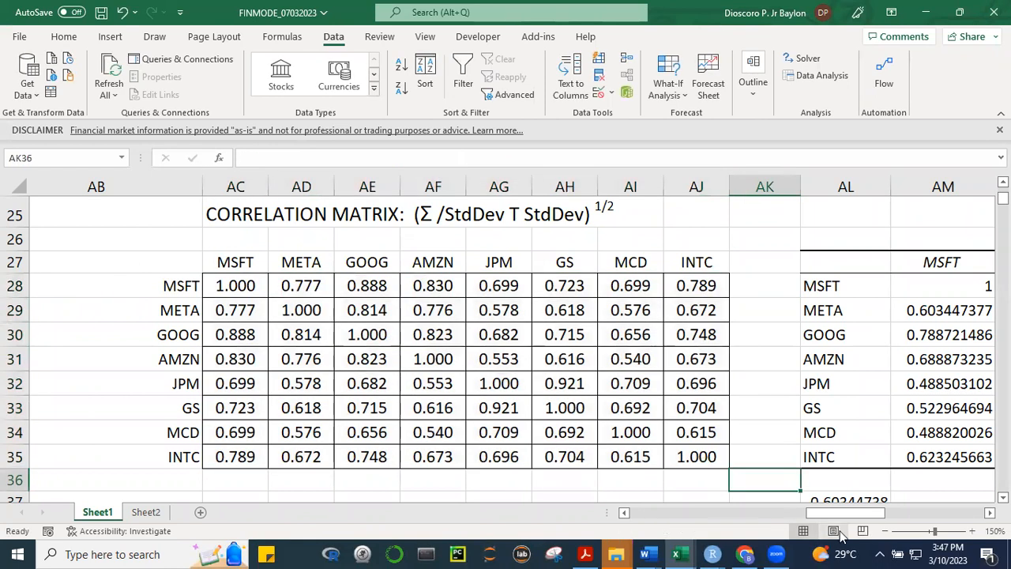
Examine the CORREL formula in AL37 against both correlation tables, leaving its ranges J7:J1767 and K7:K1767 unedited
left_click_drag(857, 515, 874, 515)
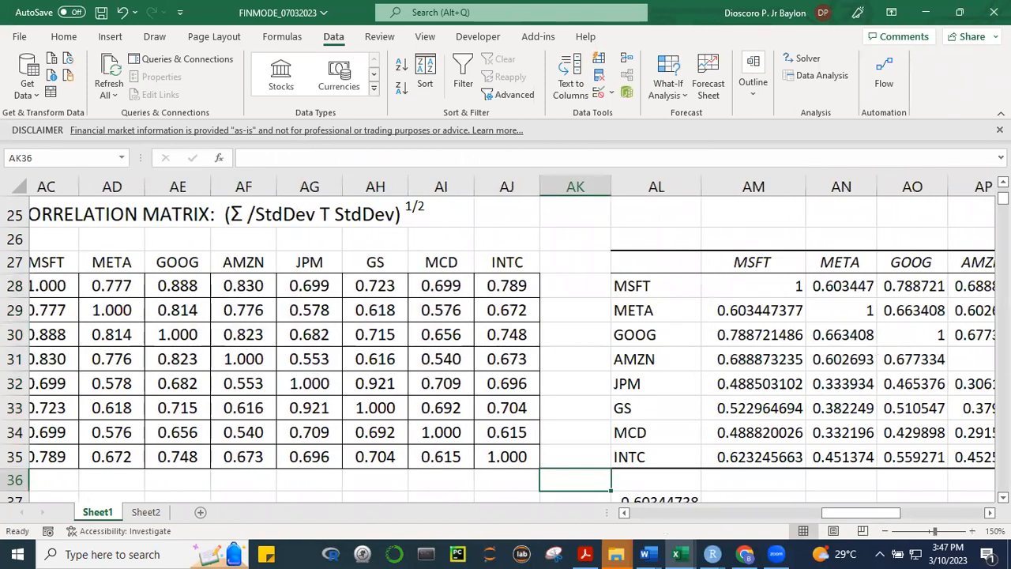
scroll(658, 477, "down", 1)
left_click(660, 426)
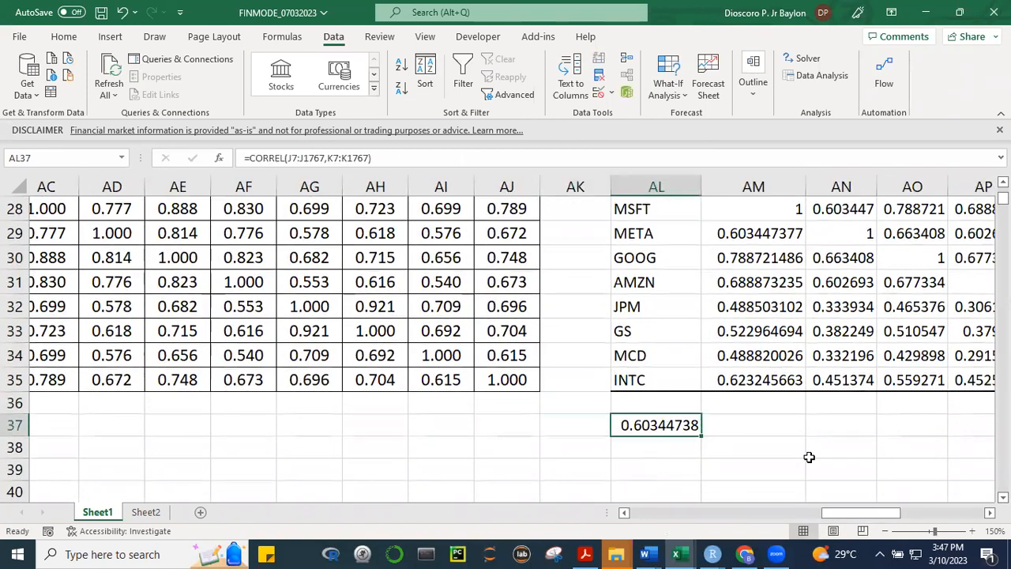
key("F2")
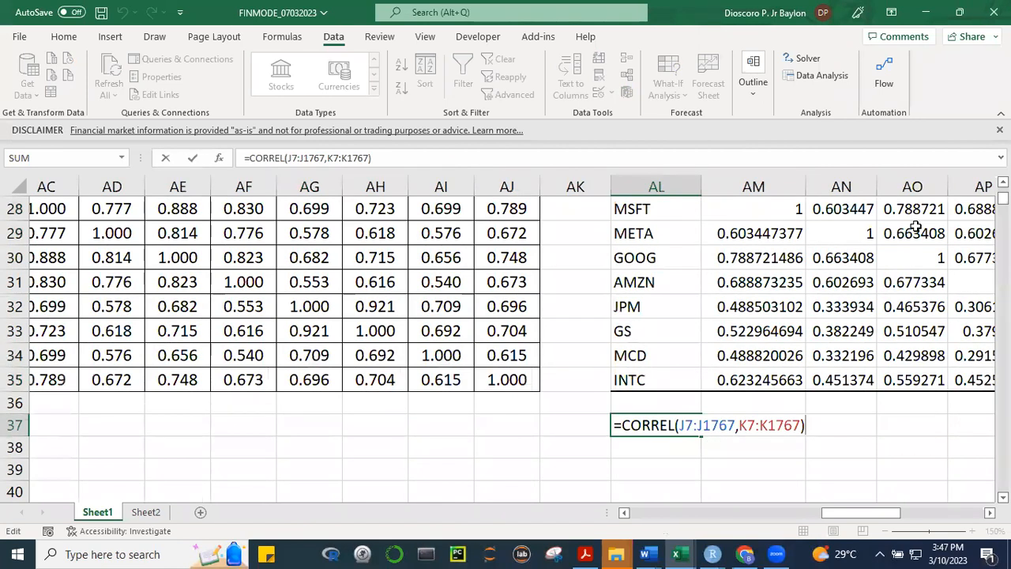
scroll(283, 339, "up", 1)
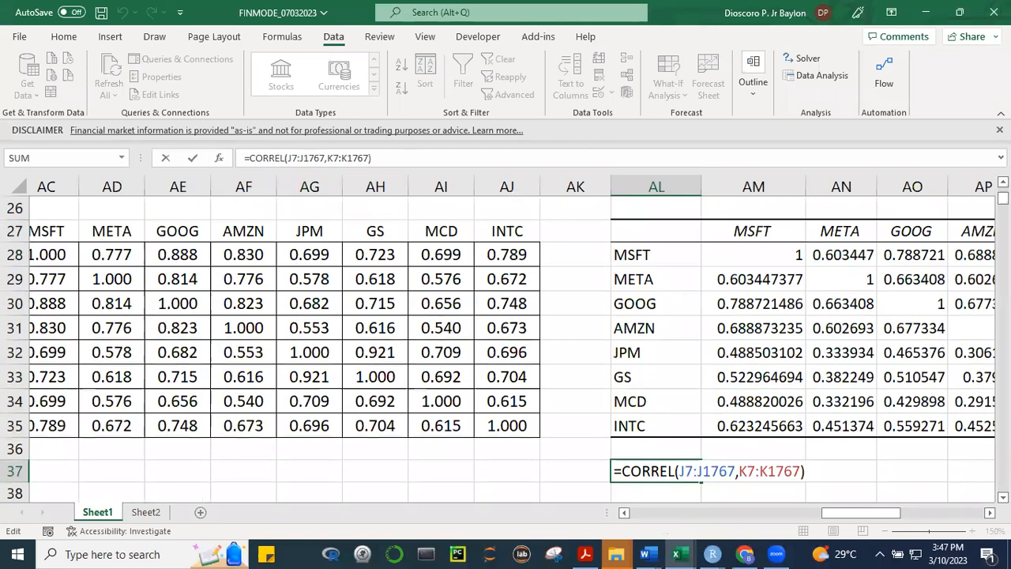
key("Return")
key("Return")
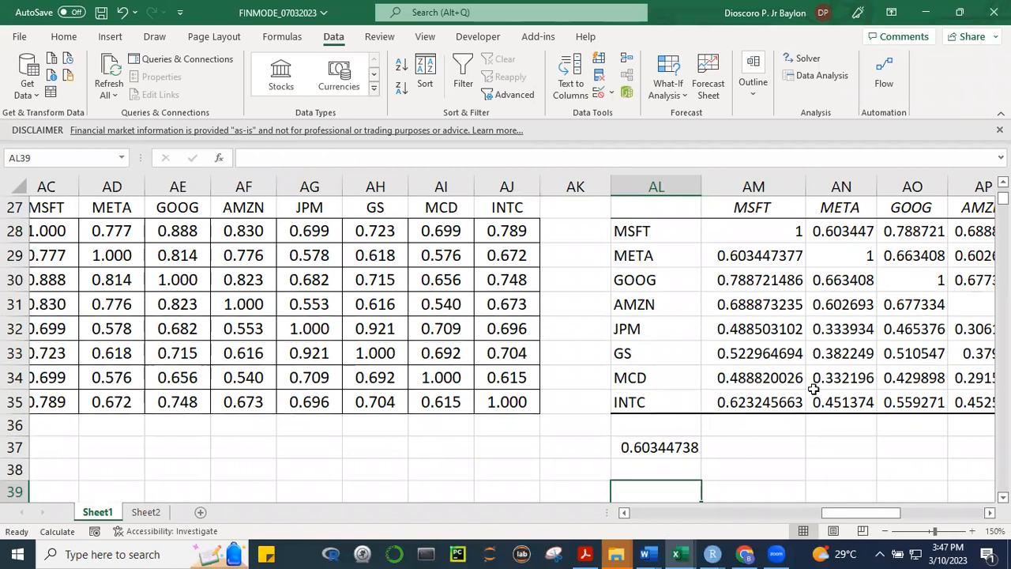
Review the return data in columns S to Y, the summary statistics and the variance-covariance matrix
left_click_drag(831, 513, 745, 513)
left_click(706, 447)
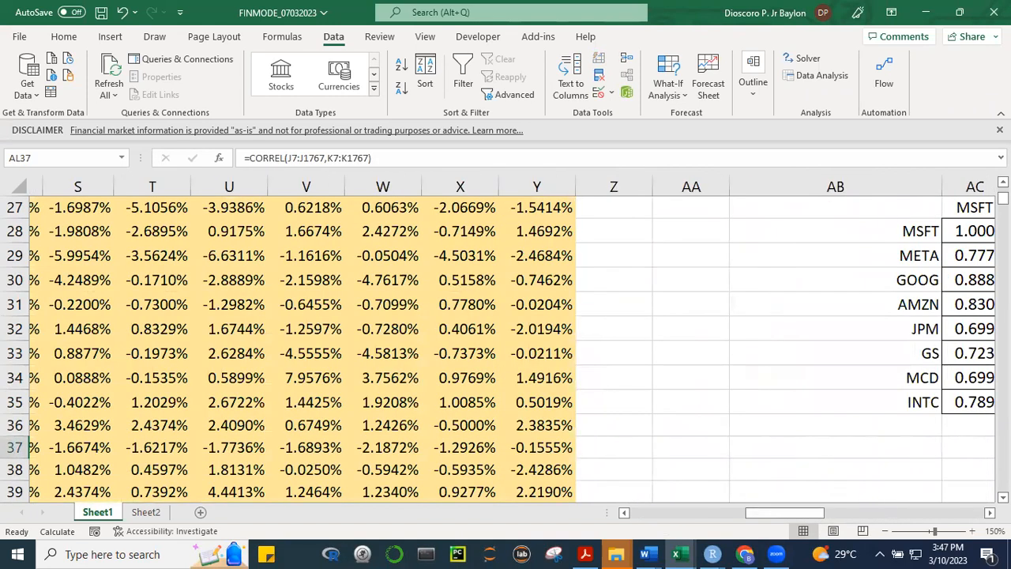
scroll(505, 340, "up", 9)
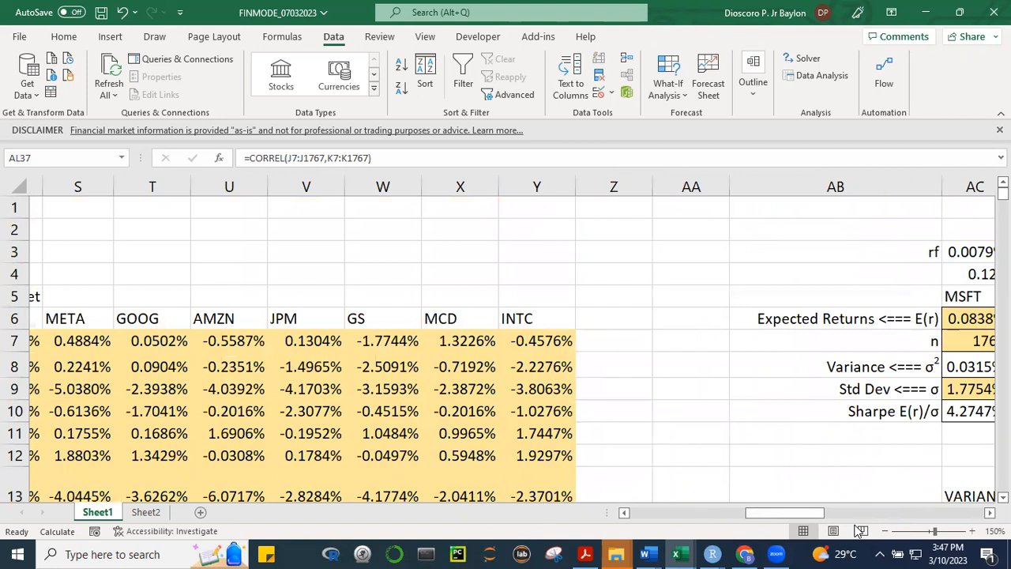
left_click_drag(761, 515, 863, 514)
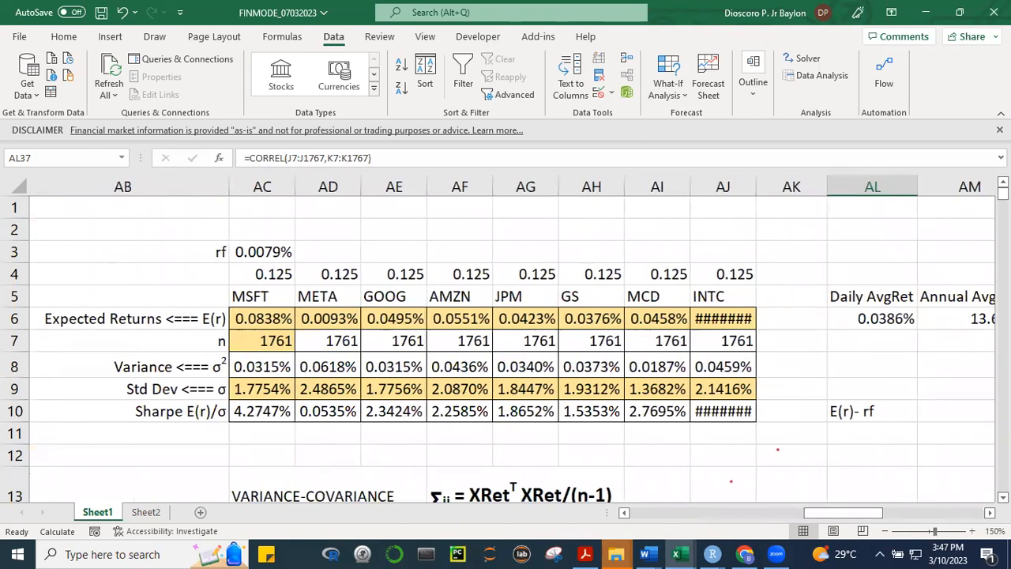
scroll(505, 347, "down", 5)
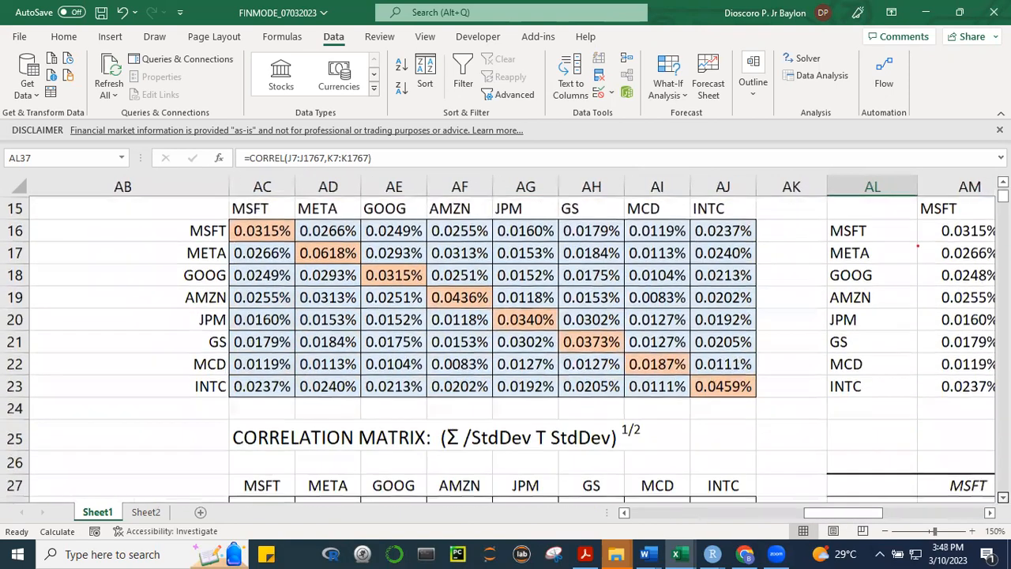
In the AL37 CORREL formula, replace the first array with R7:R1767
scroll(965, 485, "down", 5)
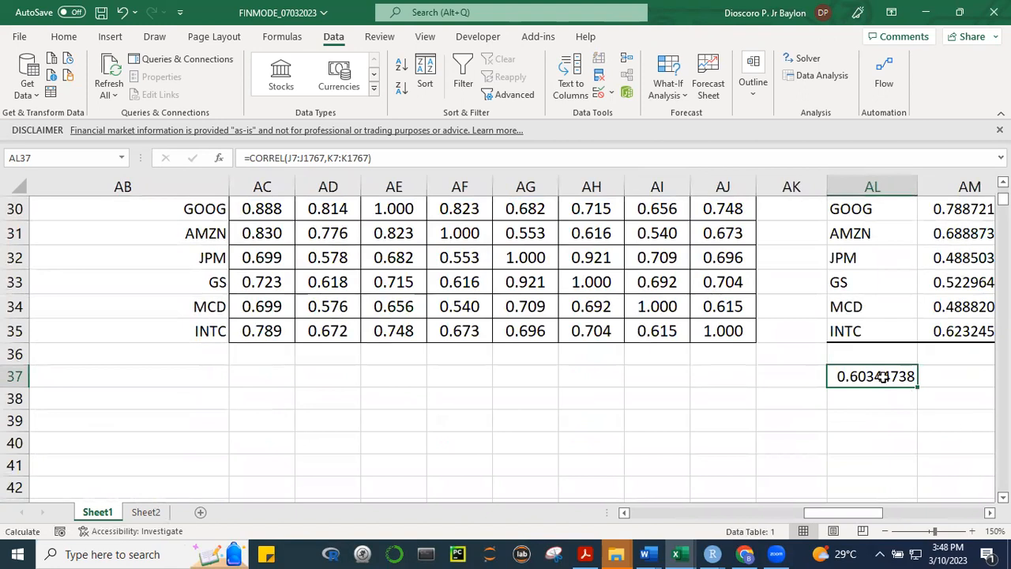
key("F2")
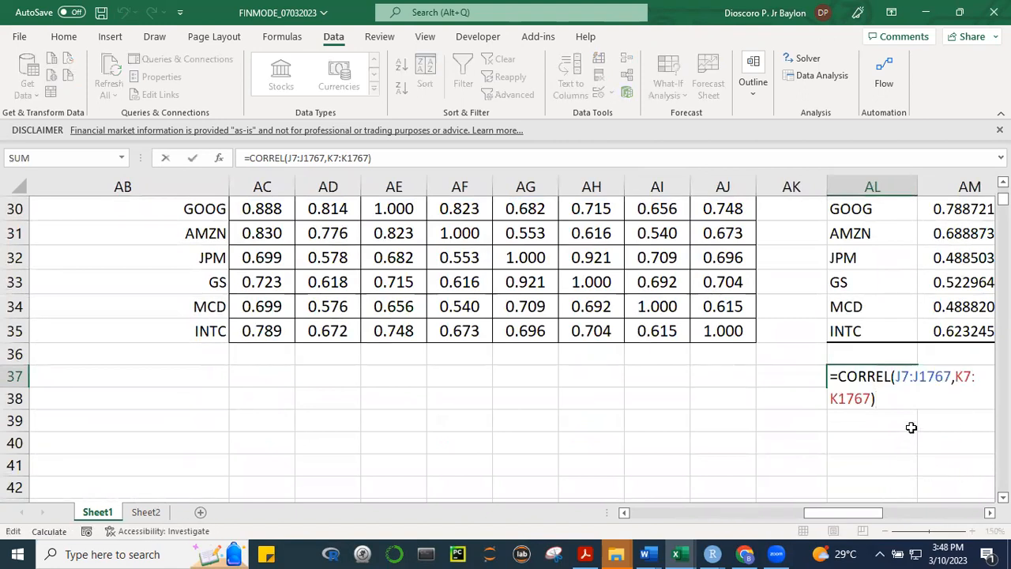
left_click(901, 376)
key("BackSpace")
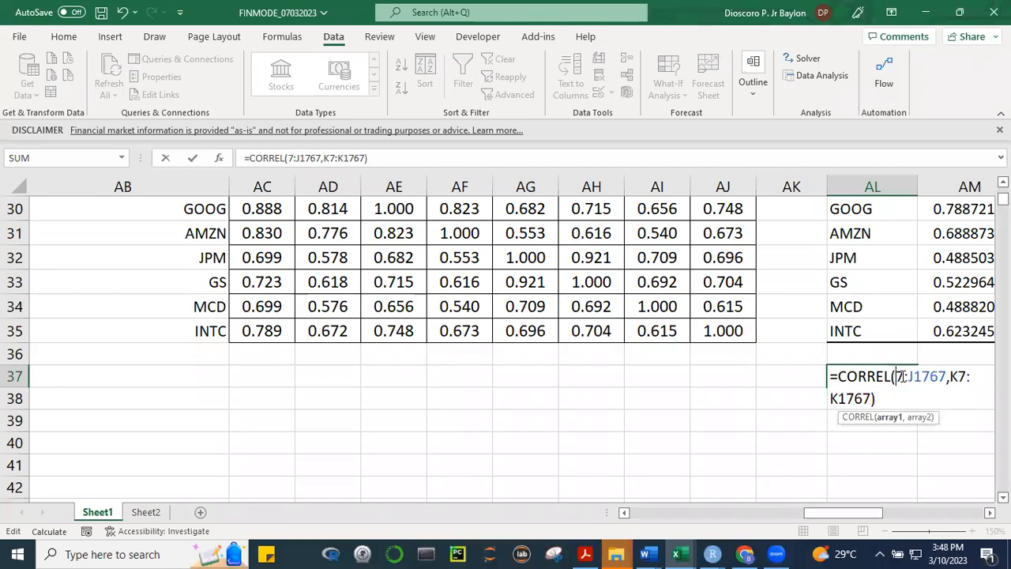
type("R")
left_click(918, 377)
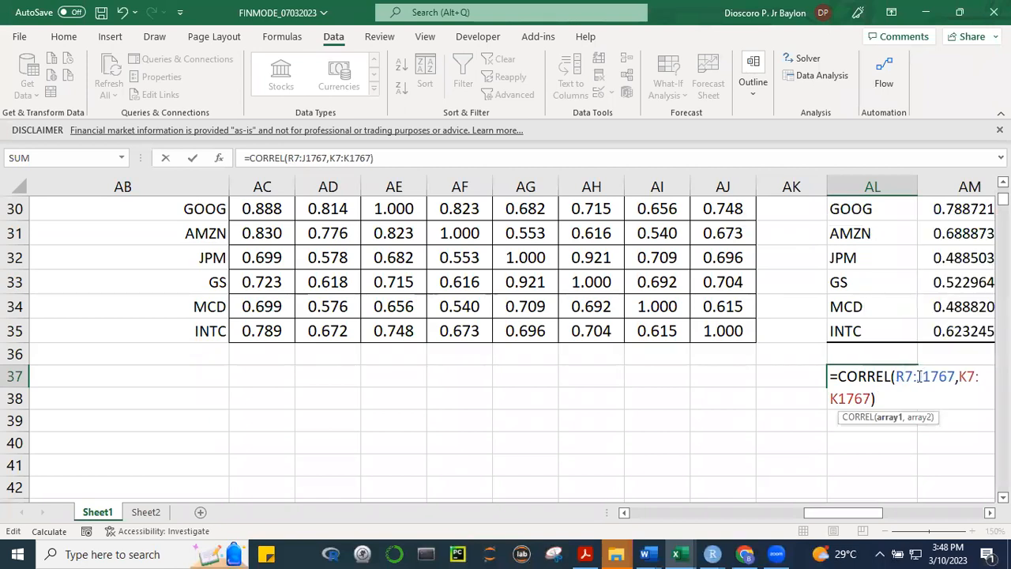
key("Delete")
type("R")
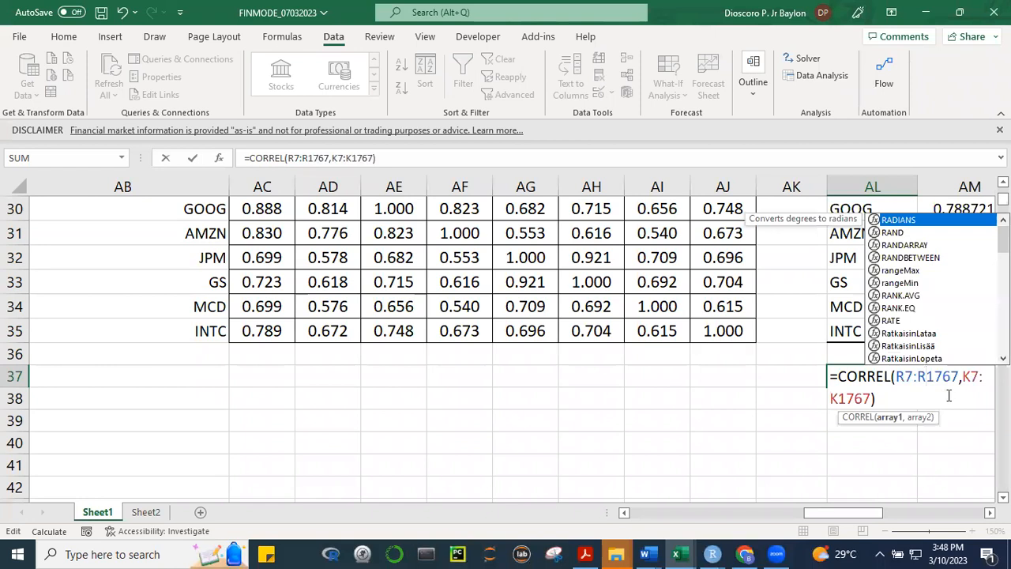
Replace the second array of the AL37 CORREL formula with S7:S1767 and enter the formula
left_click(968, 377)
key("BackSpace")
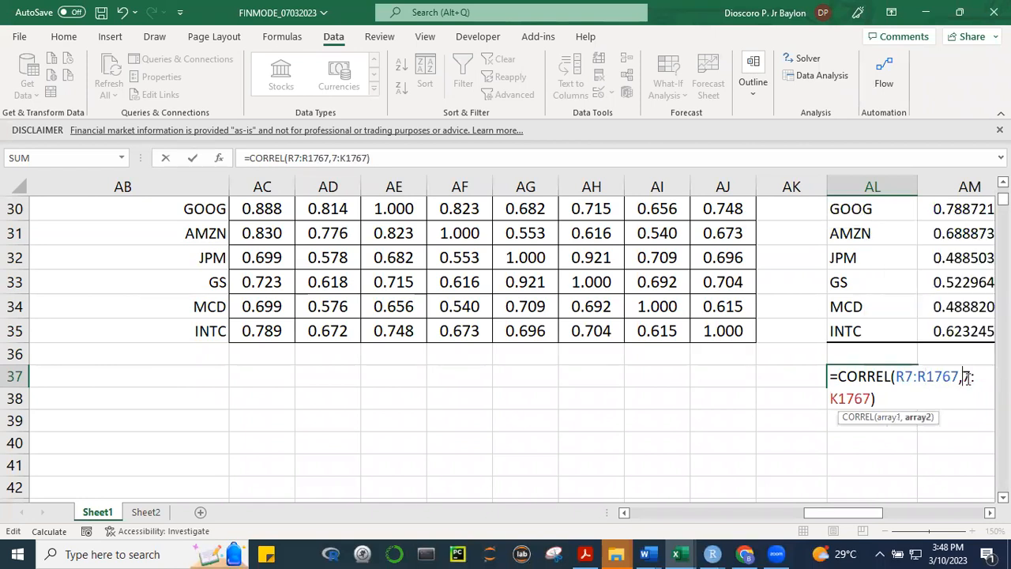
type("S")
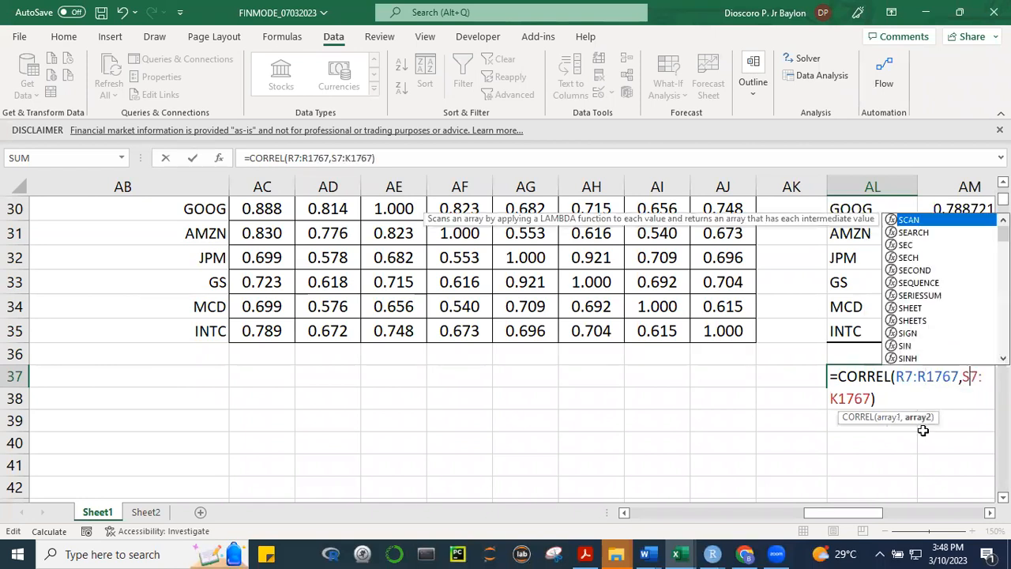
left_click(836, 397)
key("Delete")
type("S")
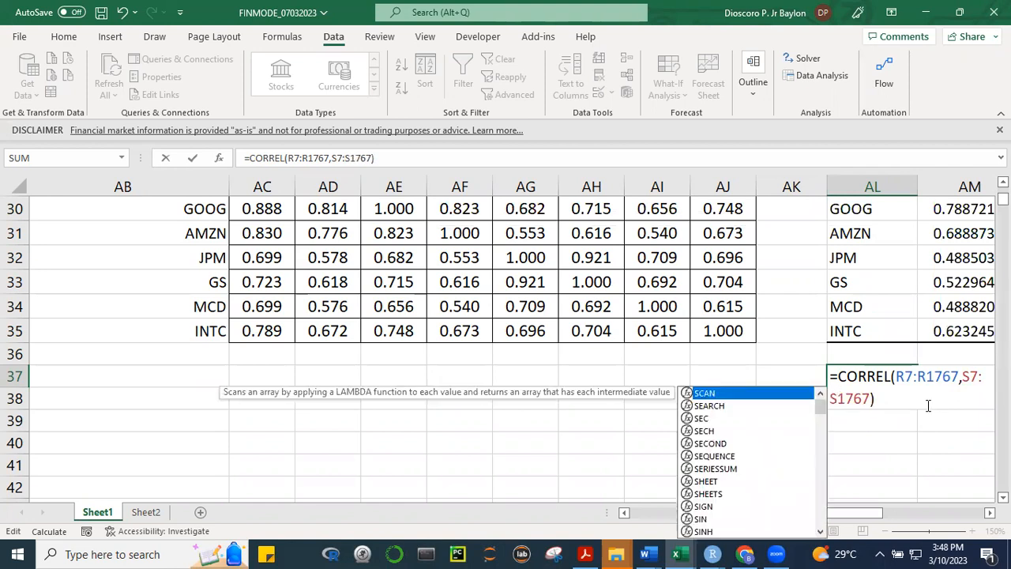
key("Return")
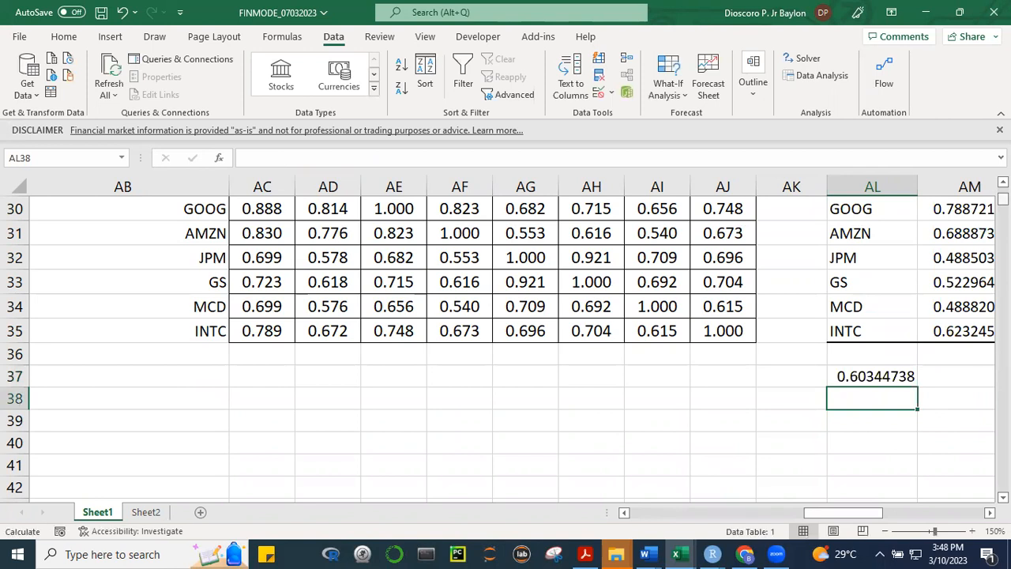
Compare the MSFT–META value and array formula in the correlation matrix AC28:AJ35 with the CORREL result in AL37
scroll(961, 267, "up", 1)
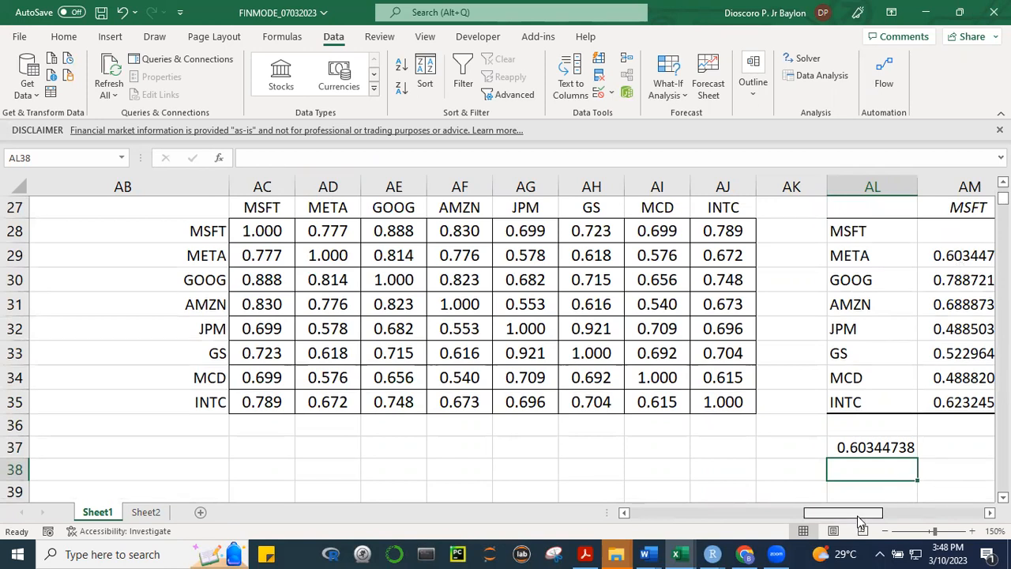
left_click(258, 254)
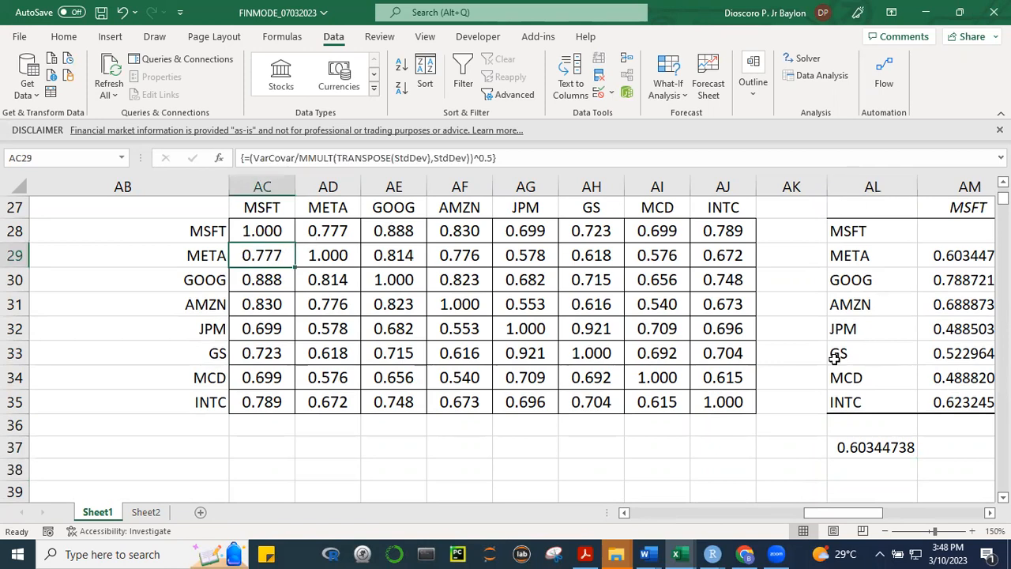
mouse_move(271, 229)
left_mouse_down()
mouse_move(510, 421)
mouse_move(697, 402)
left_mouse_up()
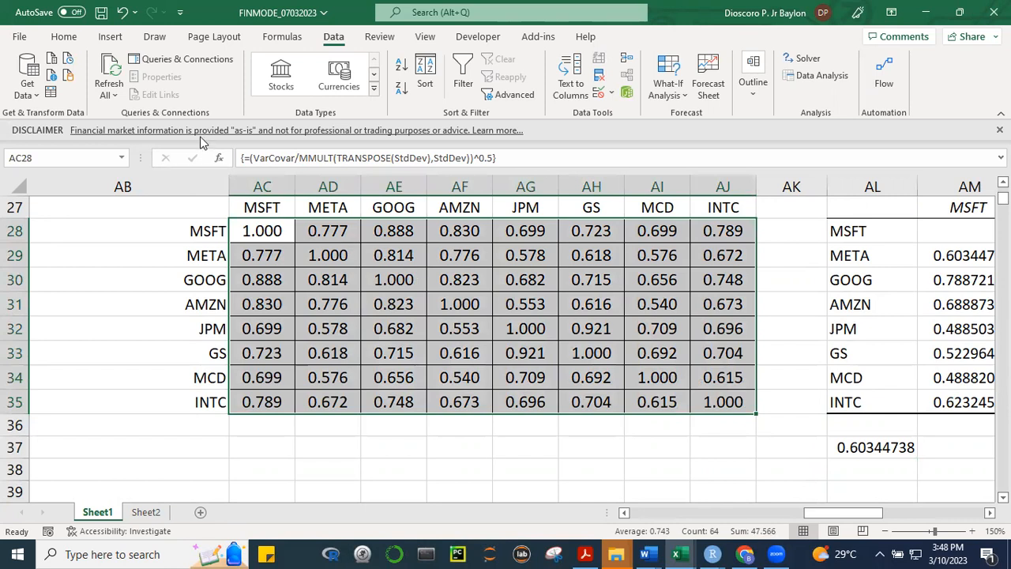
left_click(67, 38)
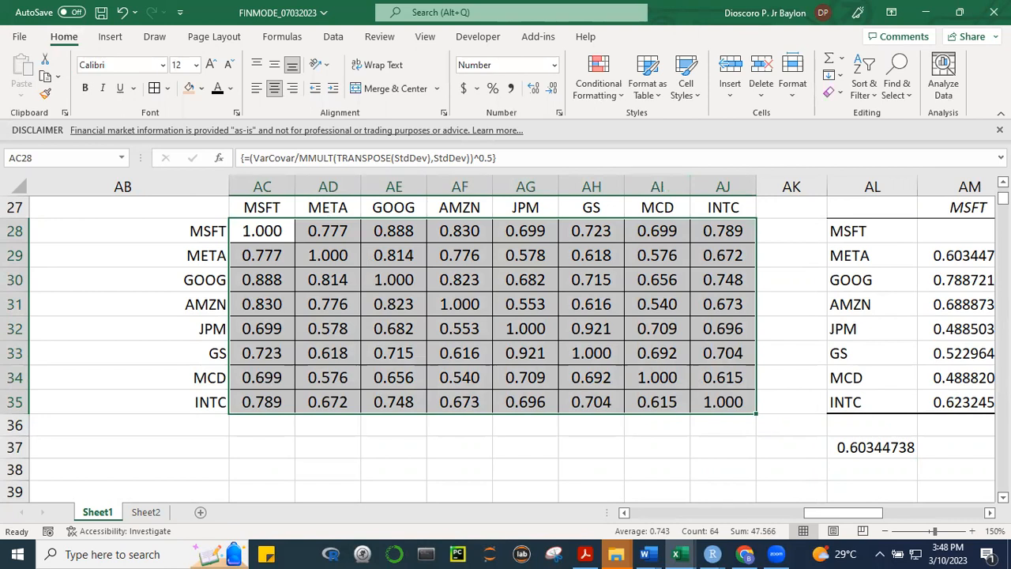
left_click(609, 466)
Enter the heading PORTFOLIO CREATION in cell AC38 below the correlation matrix
scroll(505, 347, "down", 1)
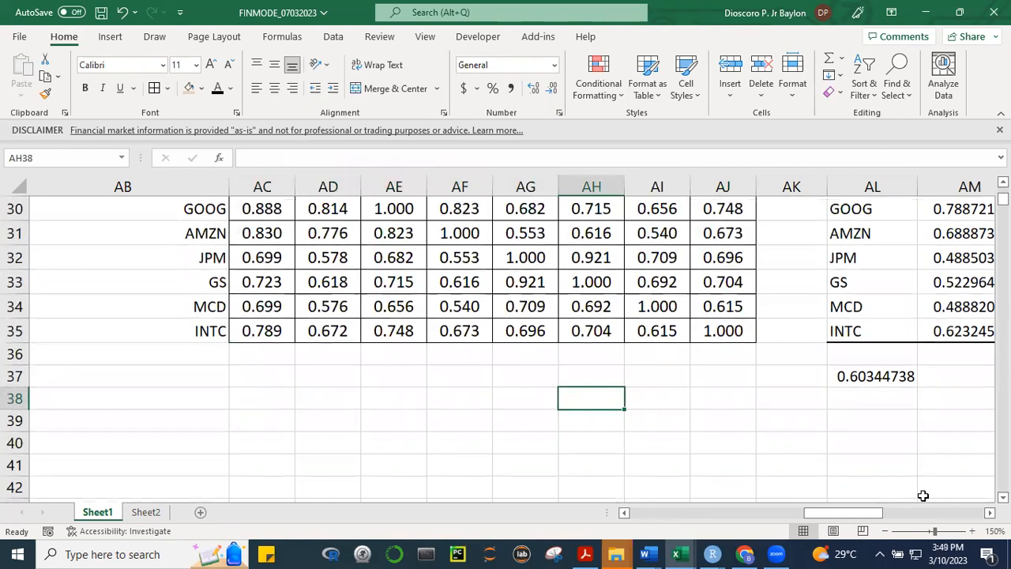
left_click(252, 393)
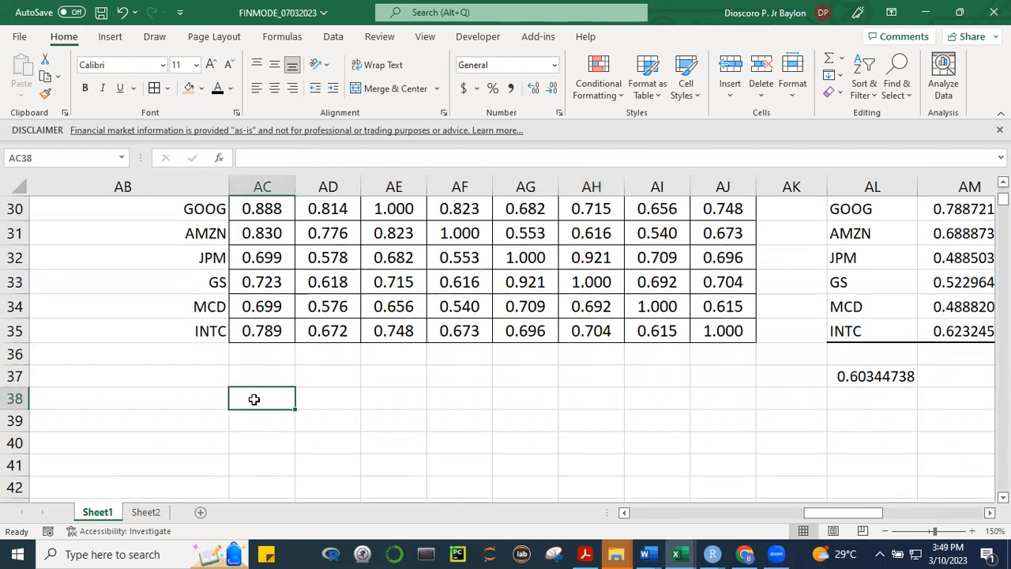
type("po")
key("BackSpace")
key("BackSpace")
type("PORTFOLIO")
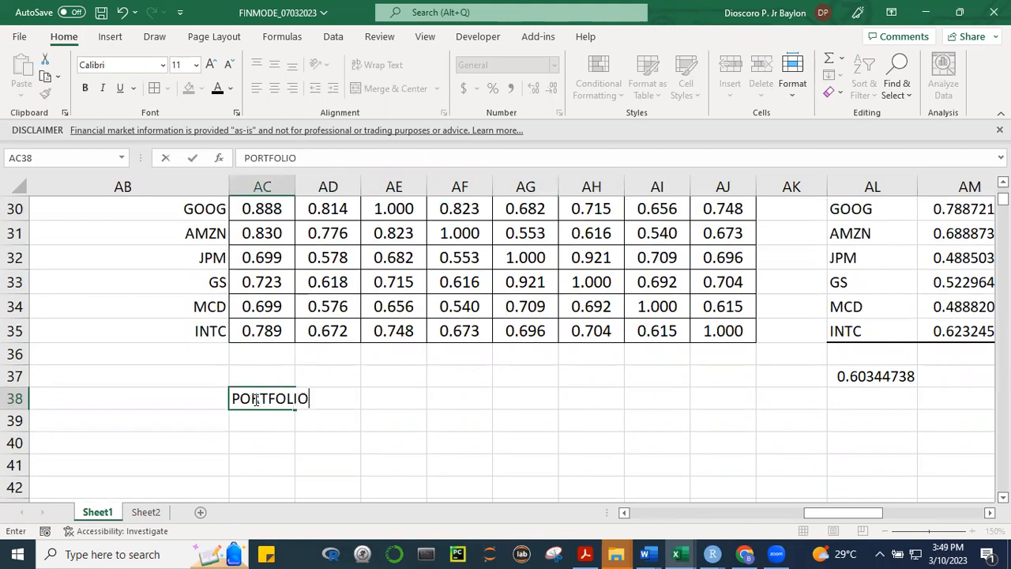
type(" CREATION")
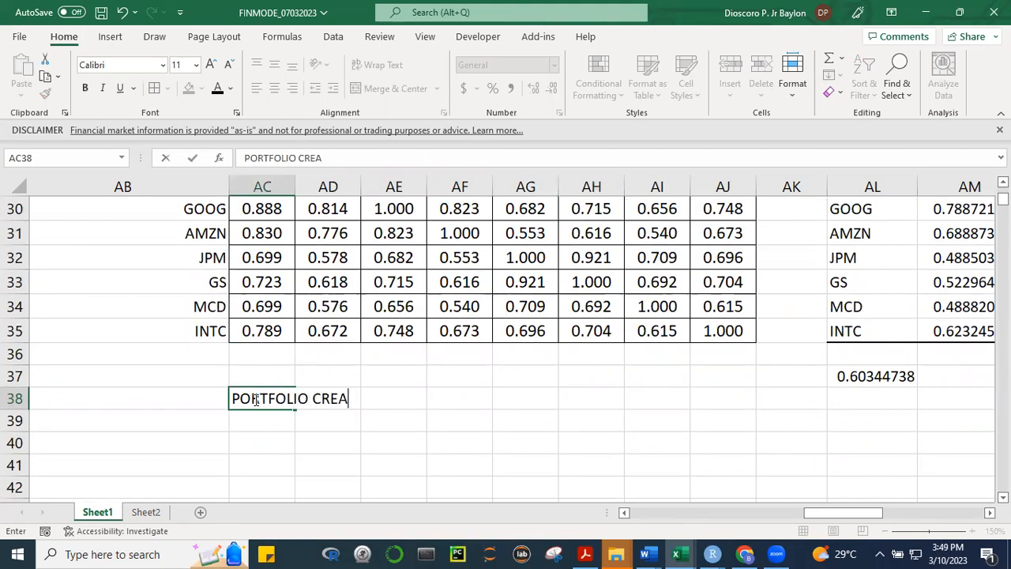
key("Return")
key("Return")
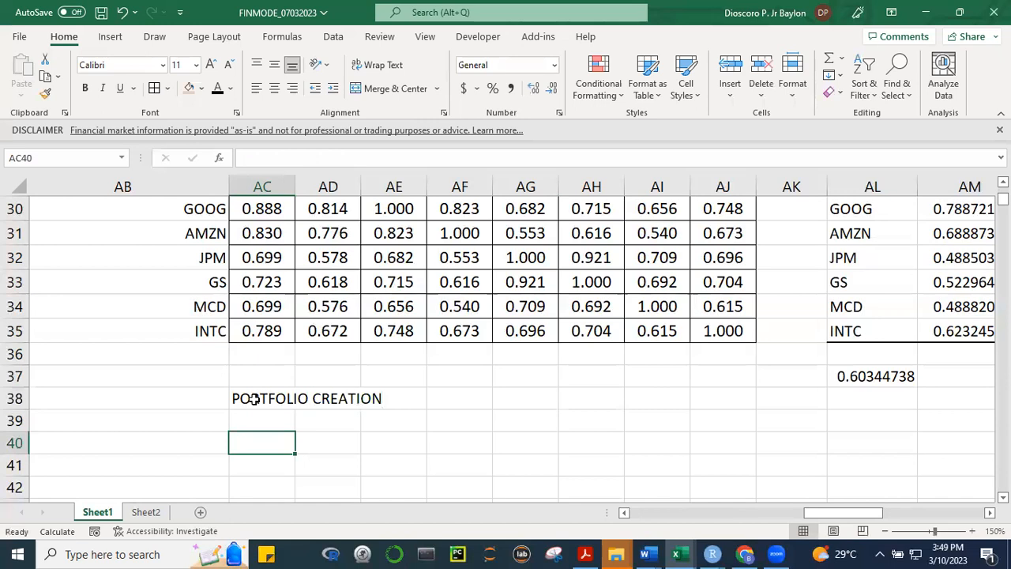
Copy the statistics labels from AB6:AB10 into AB40:AB44 under the portfolio heading
key("Left")
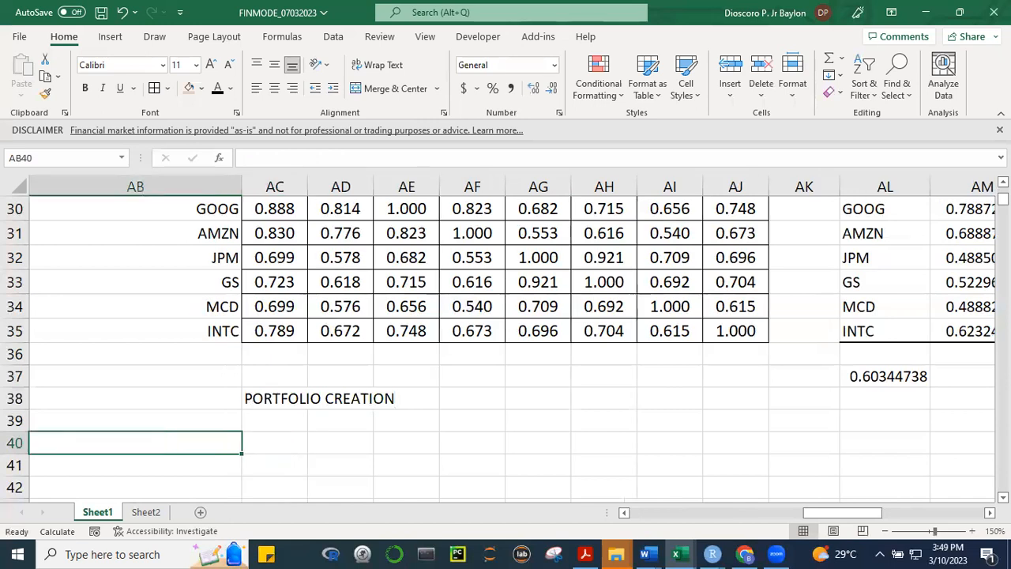
scroll(505, 348, "up", 10)
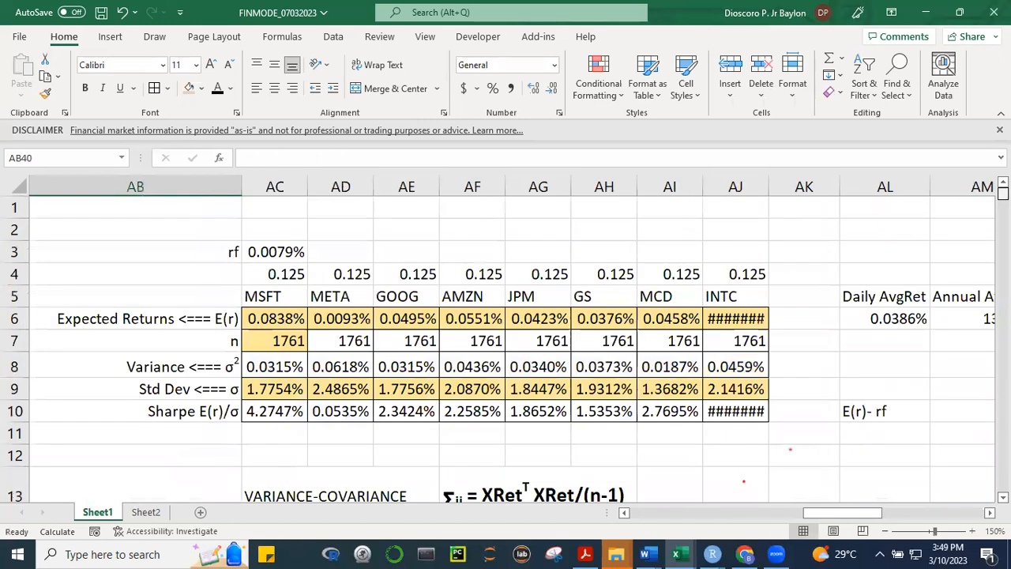
left_click_drag(211, 317, 205, 401)
key("ctrl+c")
scroll(505, 347, "down", 5)
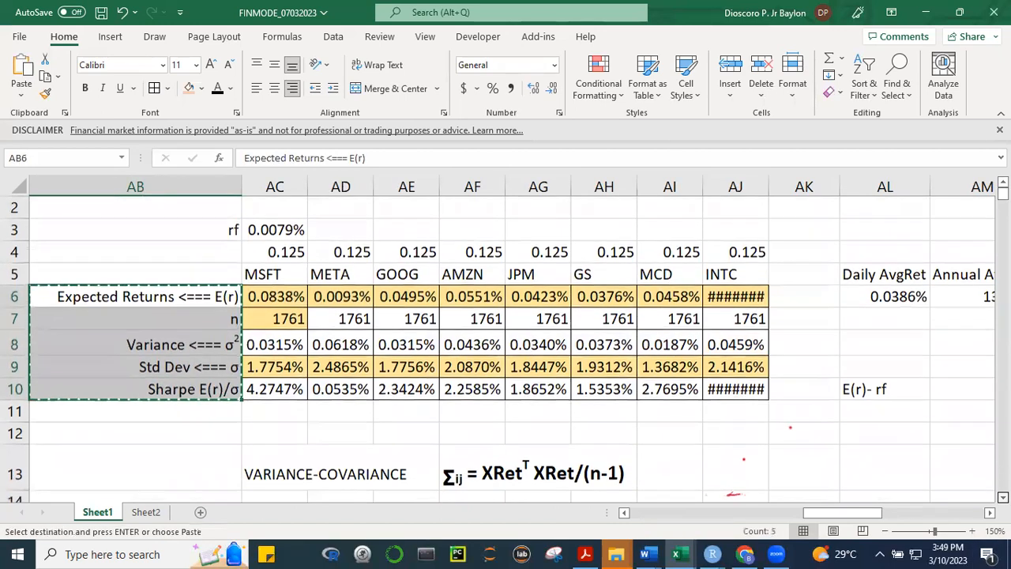
scroll(170, 306, "down", 7)
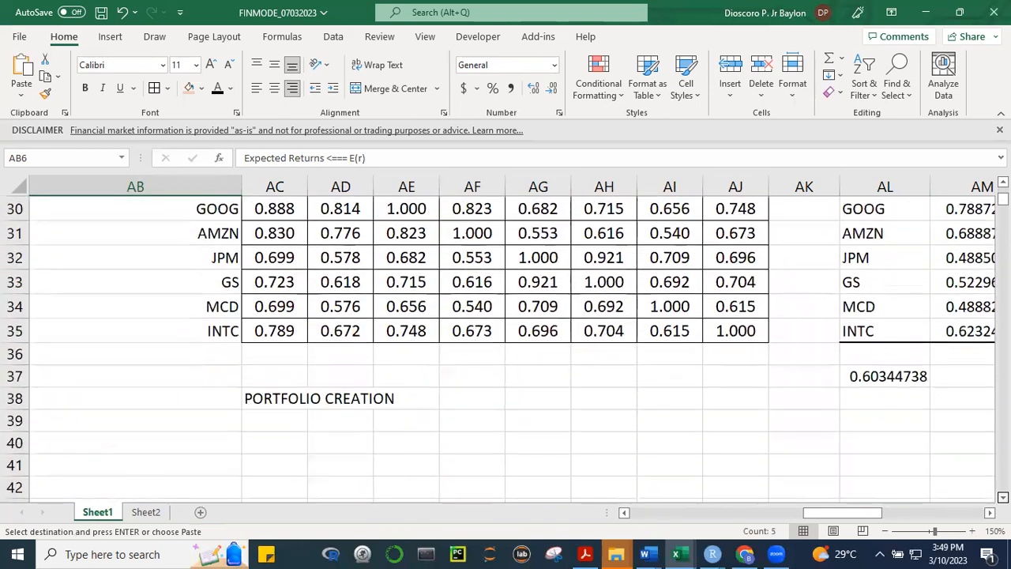
left_click(165, 308)
left_click(183, 338)
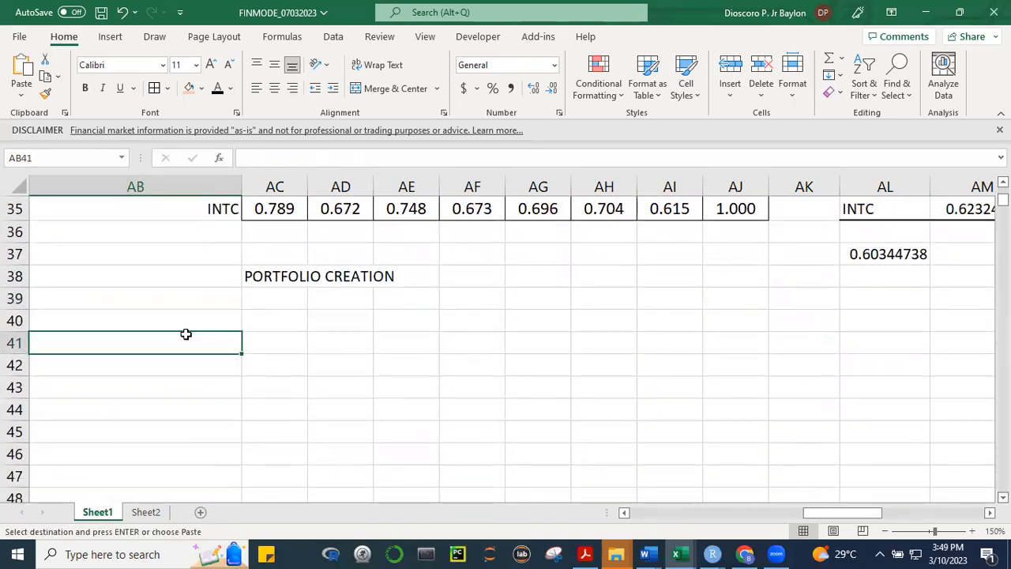
left_click(209, 319)
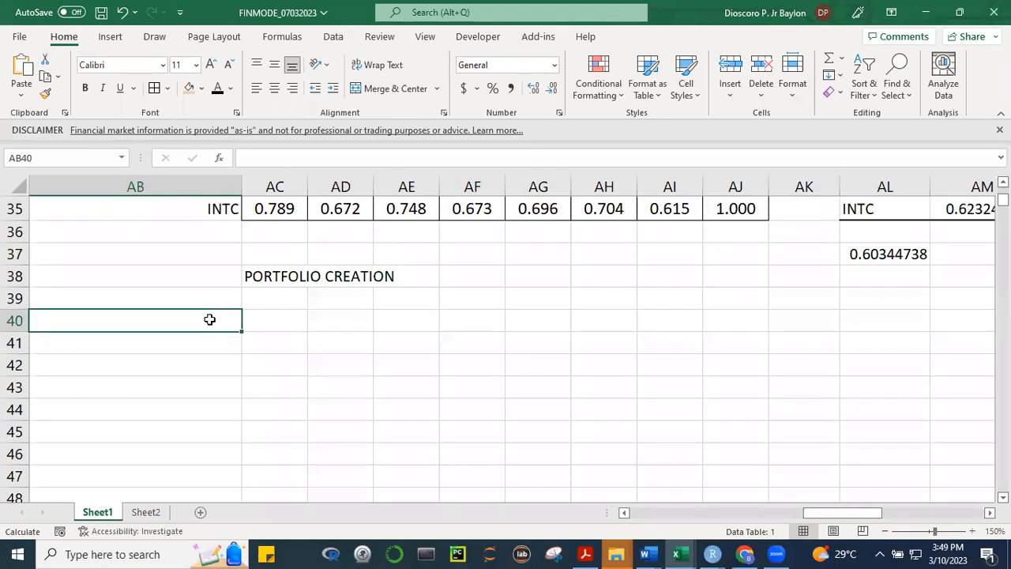
key("ctrl+v")
left_click(510, 436)
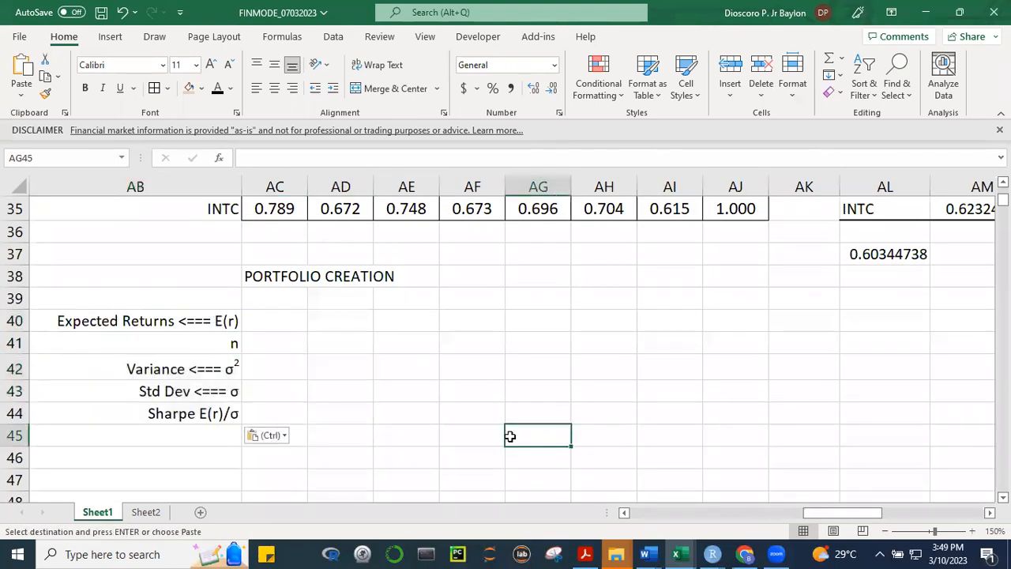
key("Escape")
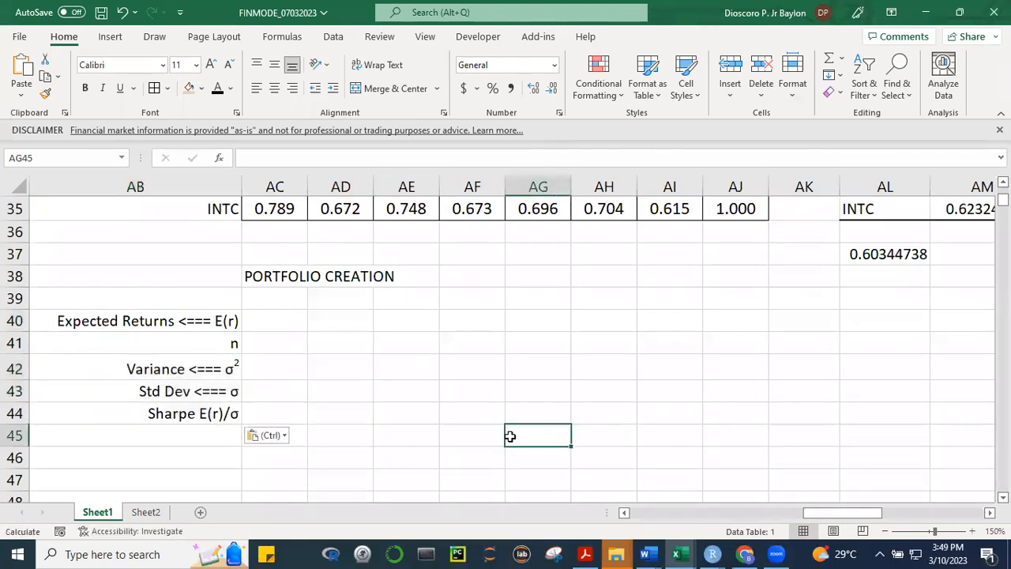
Delete the n label from AB41 and move the variance and standard deviation labels up into AB41 and AB42
left_click(197, 321)
key("ctrl+c")
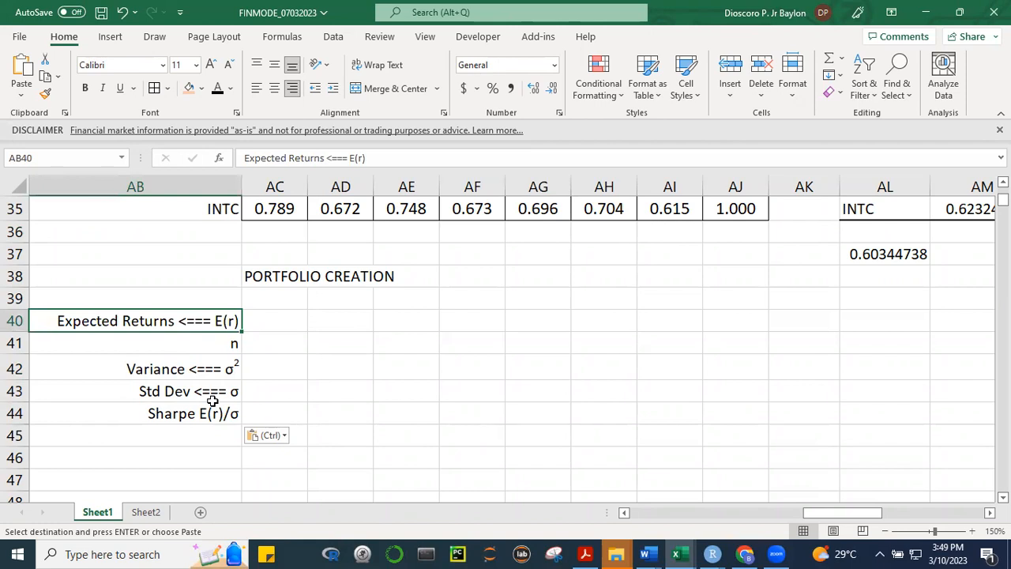
left_click(222, 348)
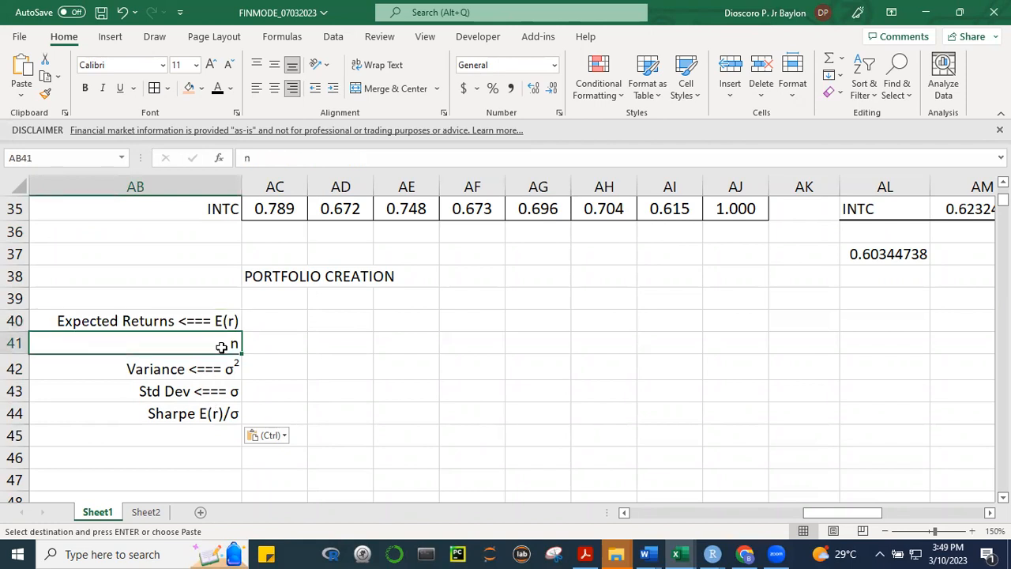
key("Delete")
left_click(205, 365)
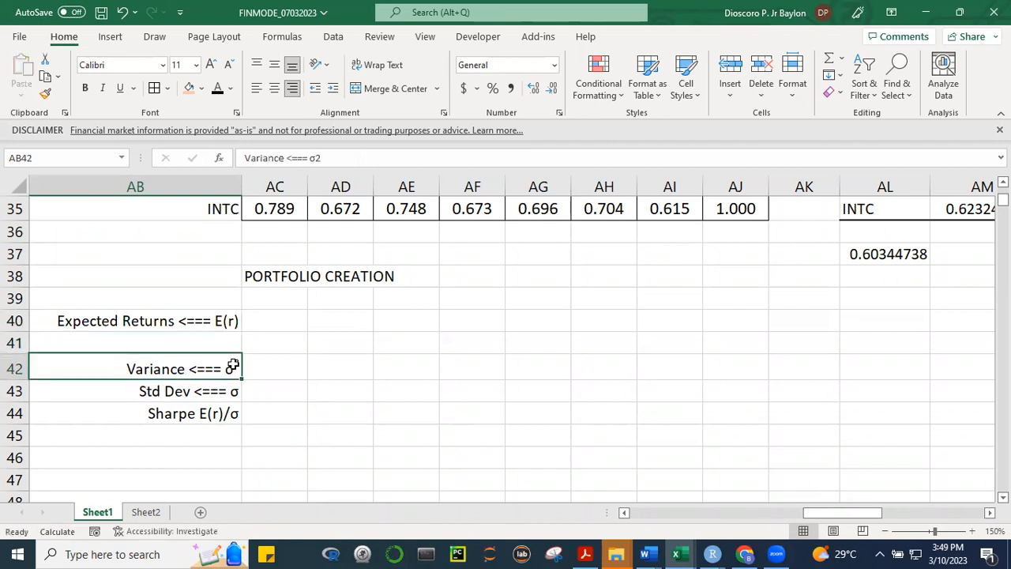
mouse_move(209, 360)
left_mouse_down()
mouse_move(221, 352)
mouse_move(210, 348)
mouse_move(215, 369)
left_mouse_up()
left_click(203, 383)
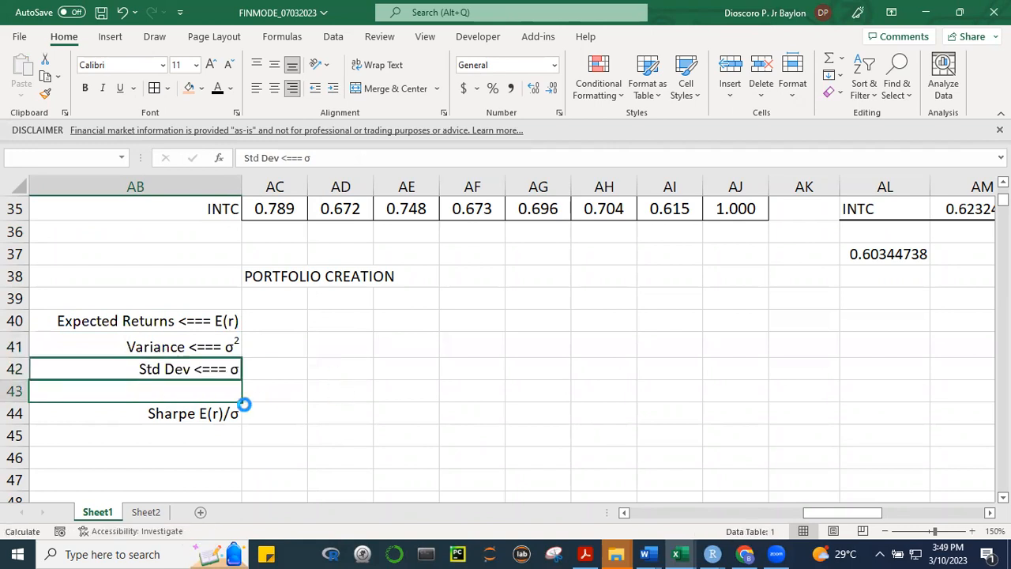
left_click(247, 406)
Change the variance label in AB41 to σp2, formatting the p as a subscript and keeping the 2 superscript
left_click(190, 346)
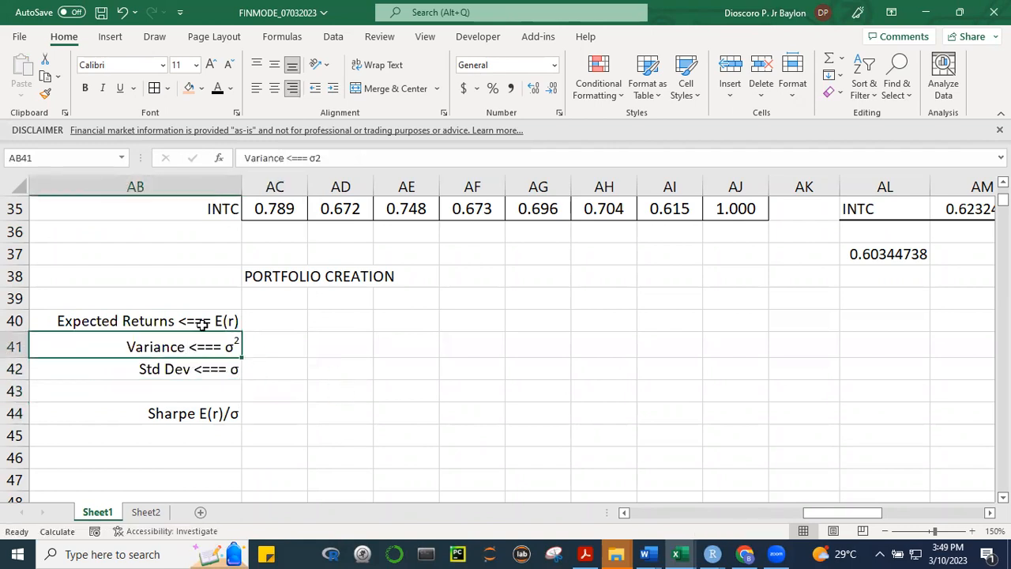
left_click_drag(309, 157, 244, 158)
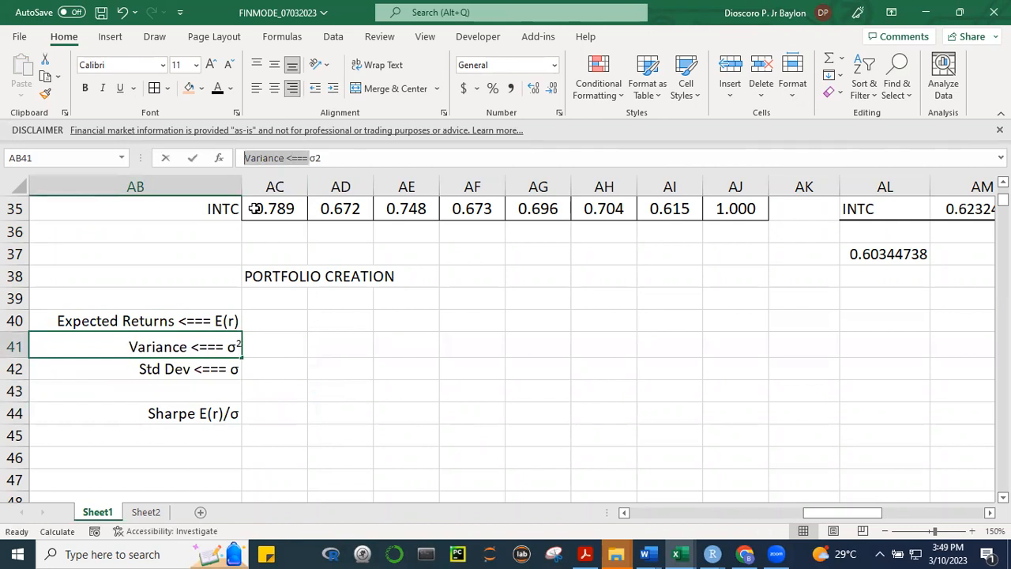
key("BackSpace")
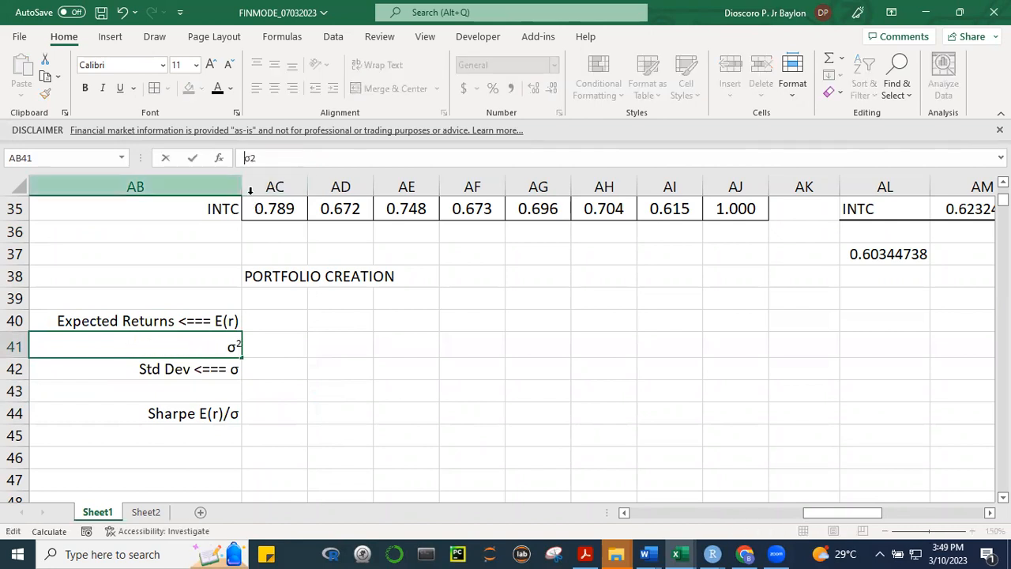
key("shift+Right")
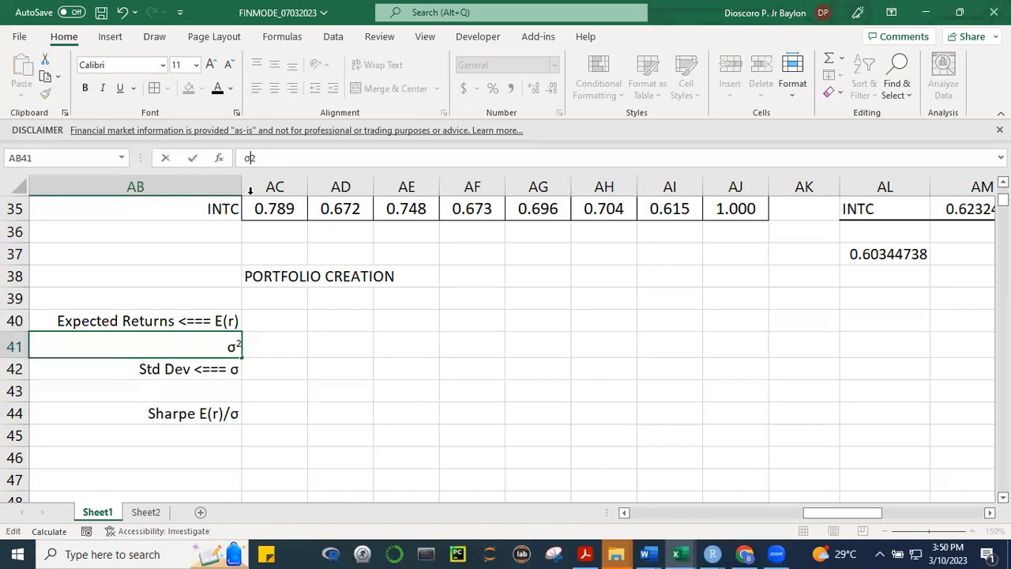
type("P")
key("BackSpace")
type("p")
key("ctrl+1")
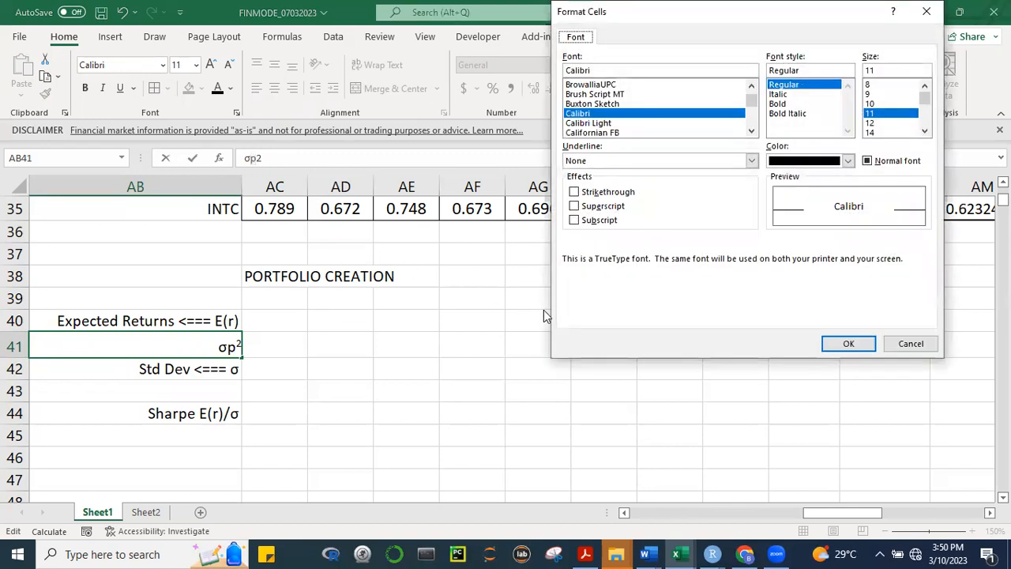
left_click(573, 219)
left_click(848, 343)
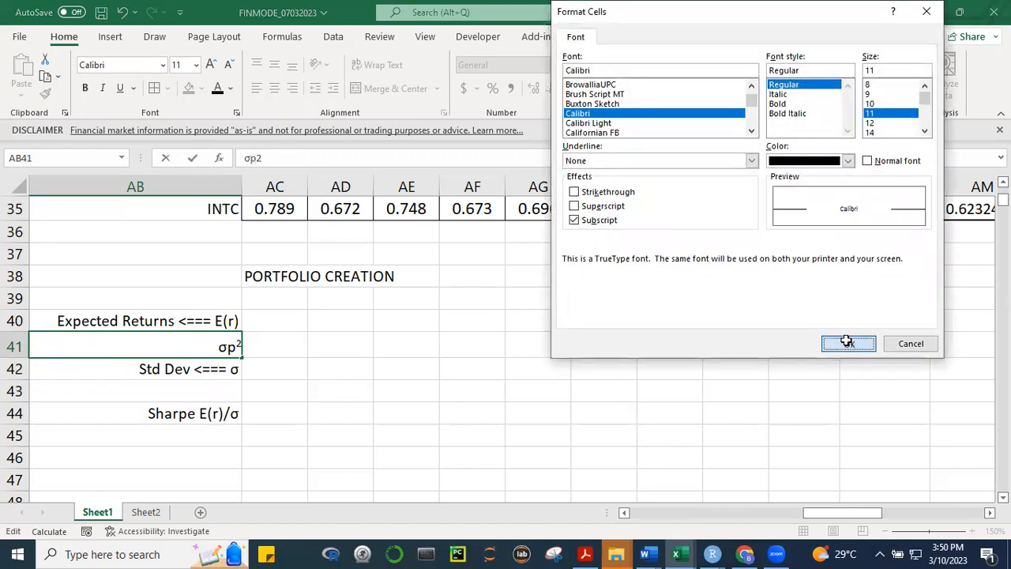
left_click(448, 425)
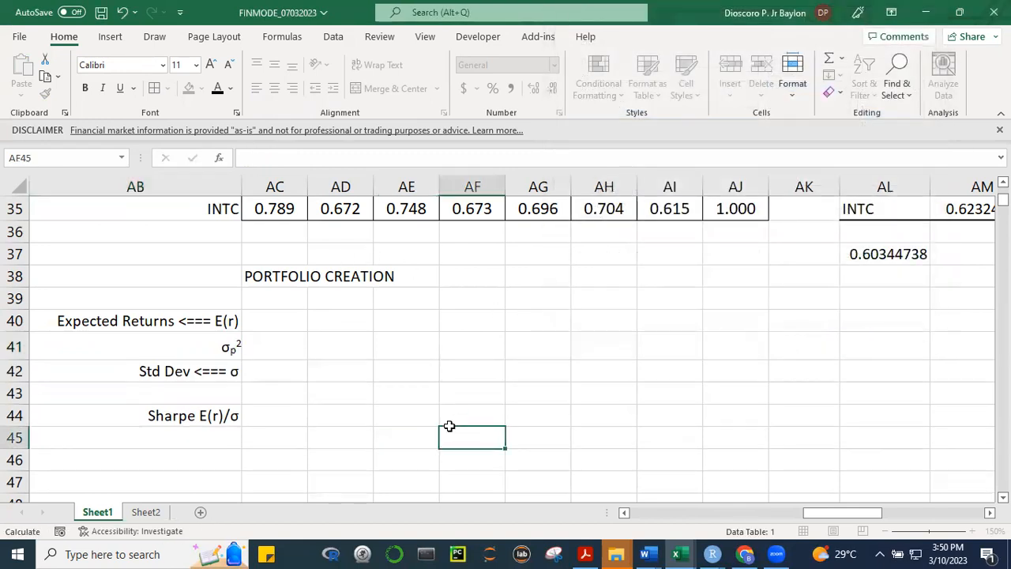
Change the standard deviation label in AB42 to σp, formatting the p as a subscript
left_click(192, 377)
left_click_drag(303, 158, 243, 158)
key("BackSpace")
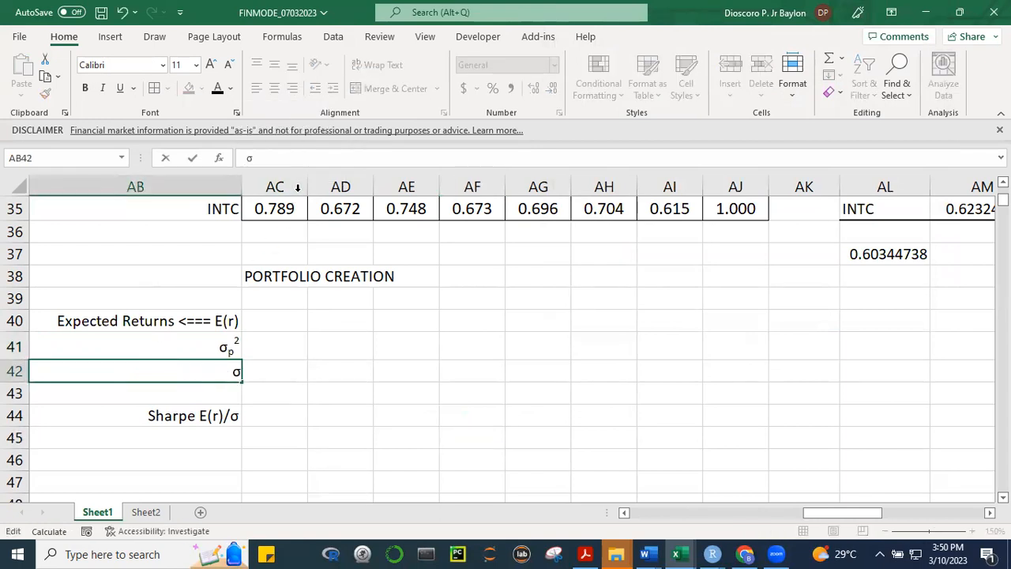
type("p")
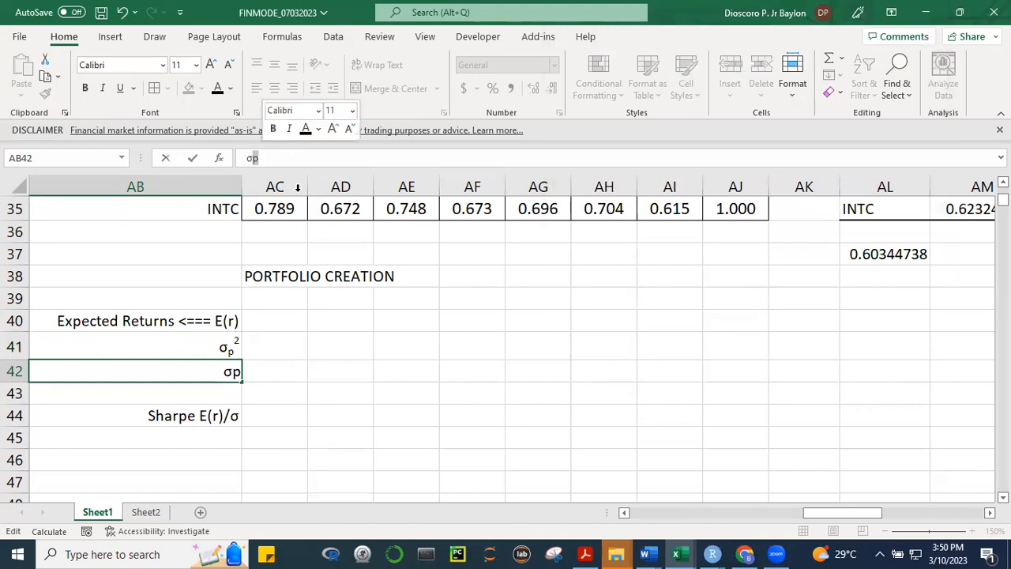
key("ctrl+1")
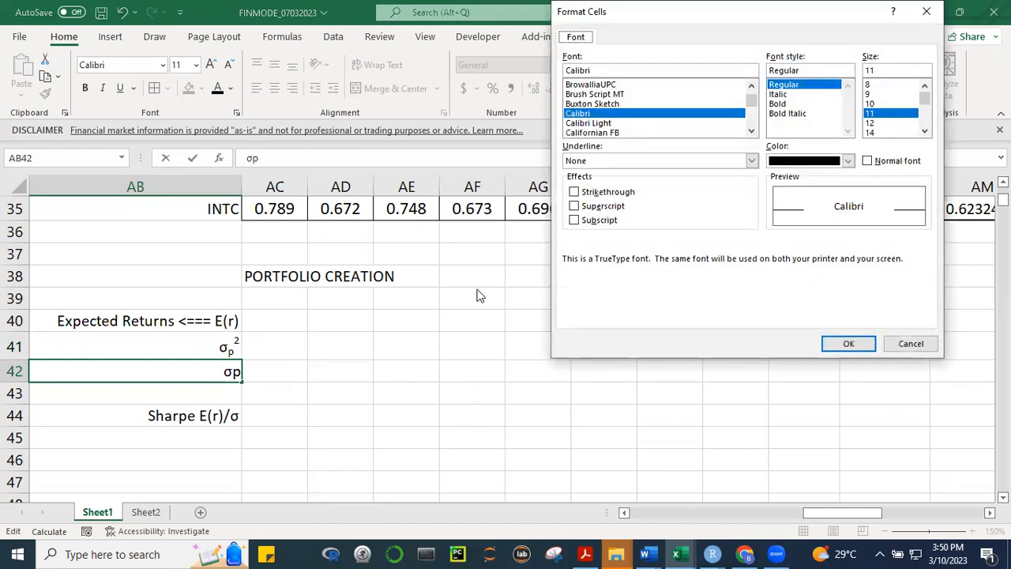
left_click(582, 219)
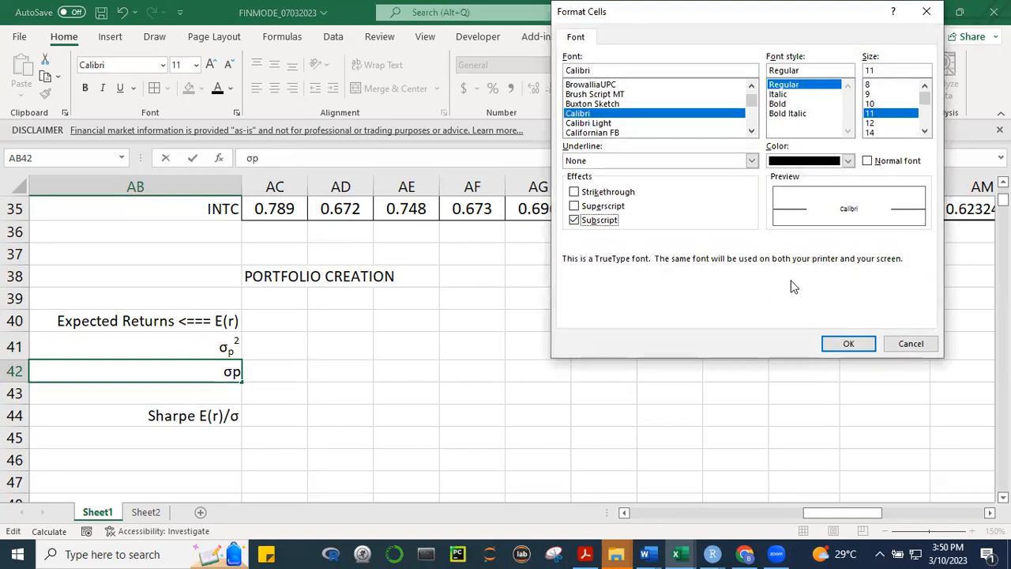
left_click(846, 346)
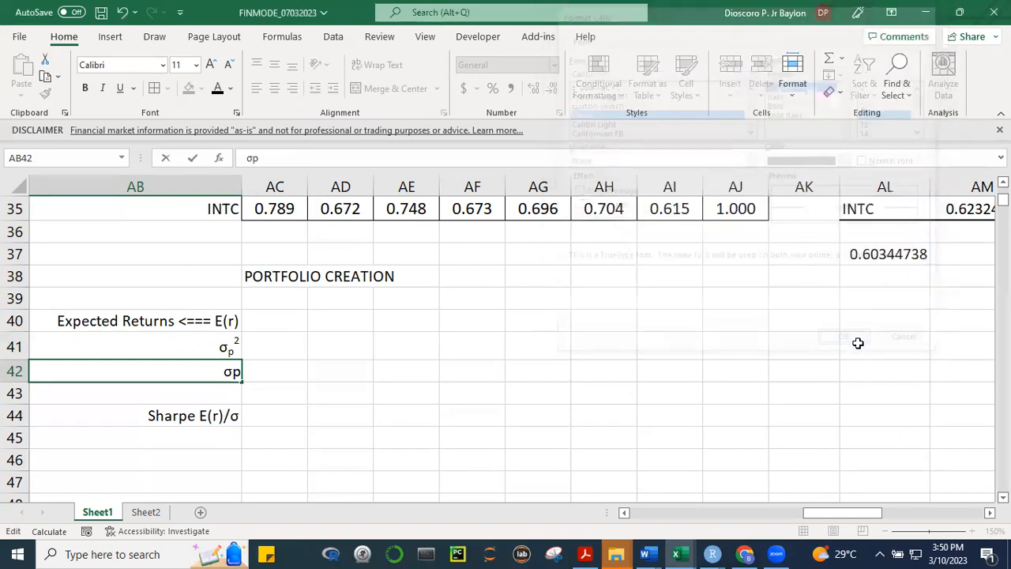
left_click(492, 454)
Copy the Sharpe label from AB10 into AB43, directly below the σp label
left_click(186, 422)
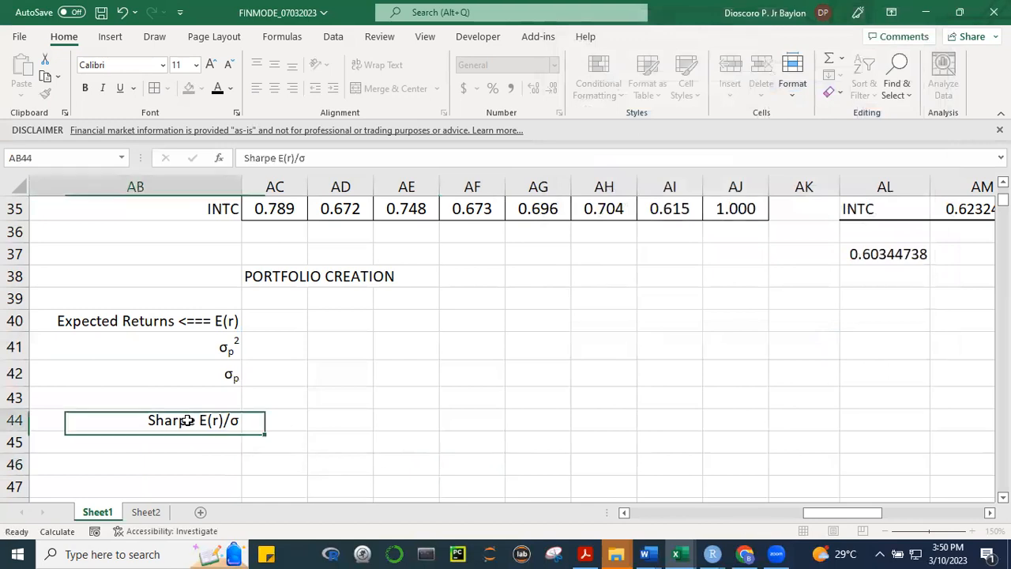
left_click(204, 395)
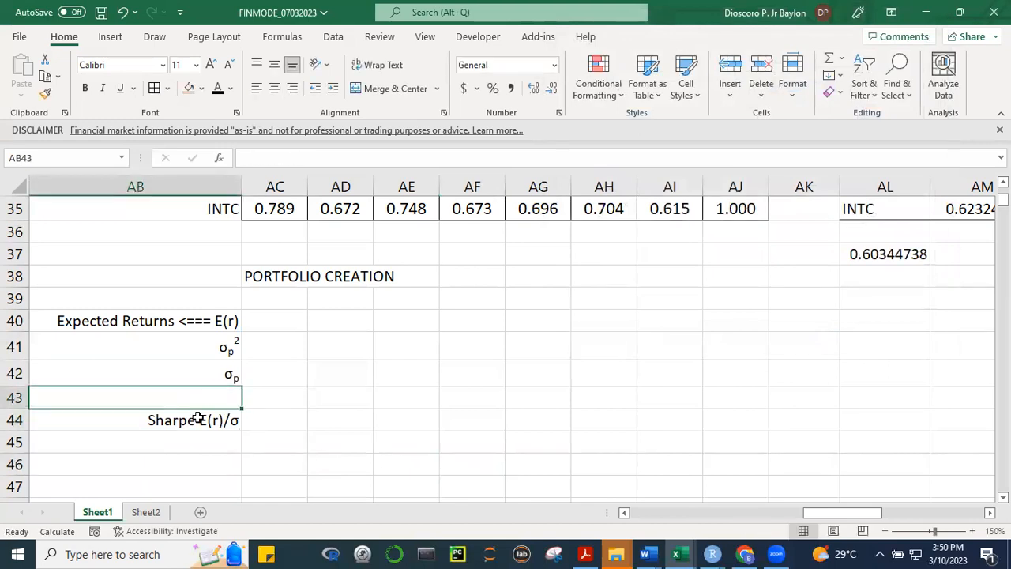
left_click(202, 414)
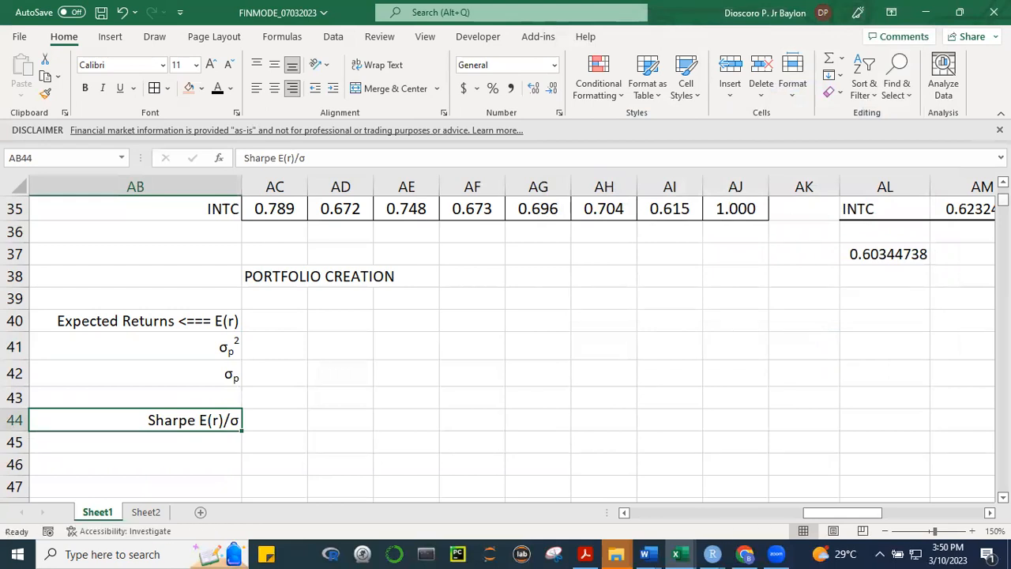
scroll(714, 264, "up", 11)
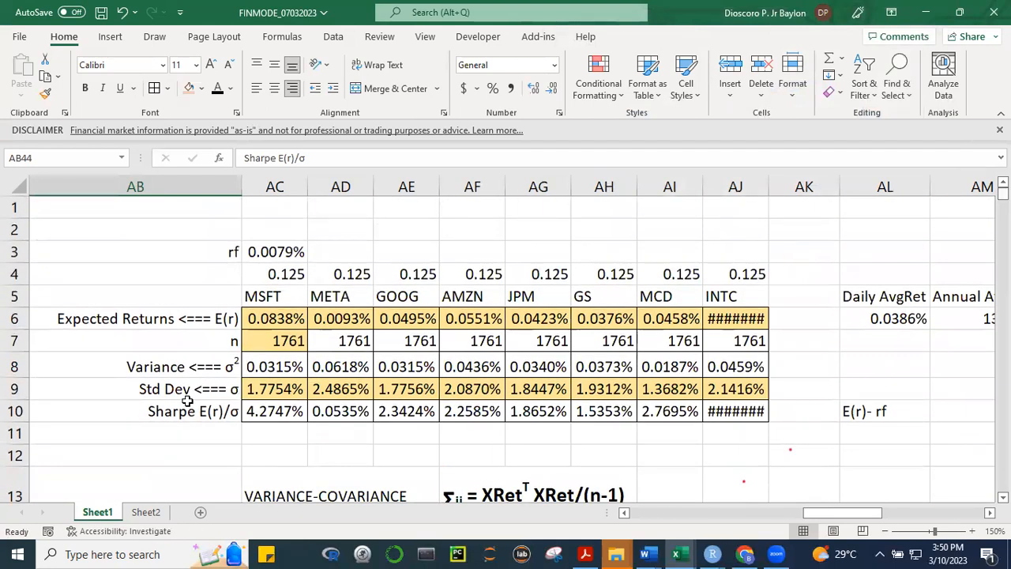
left_click(187, 411)
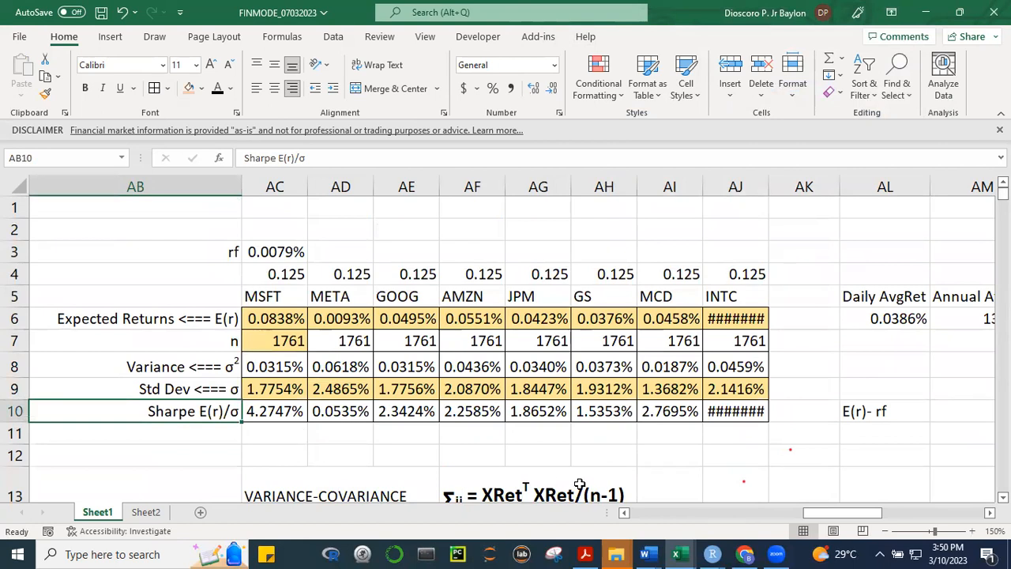
key("ctrl+c")
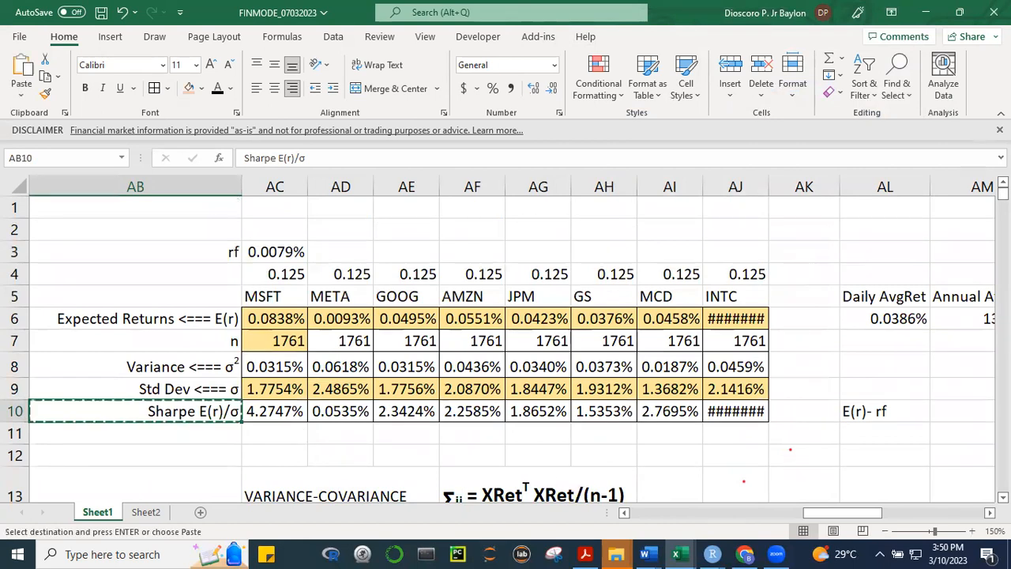
scroll(505, 340, "down", 20)
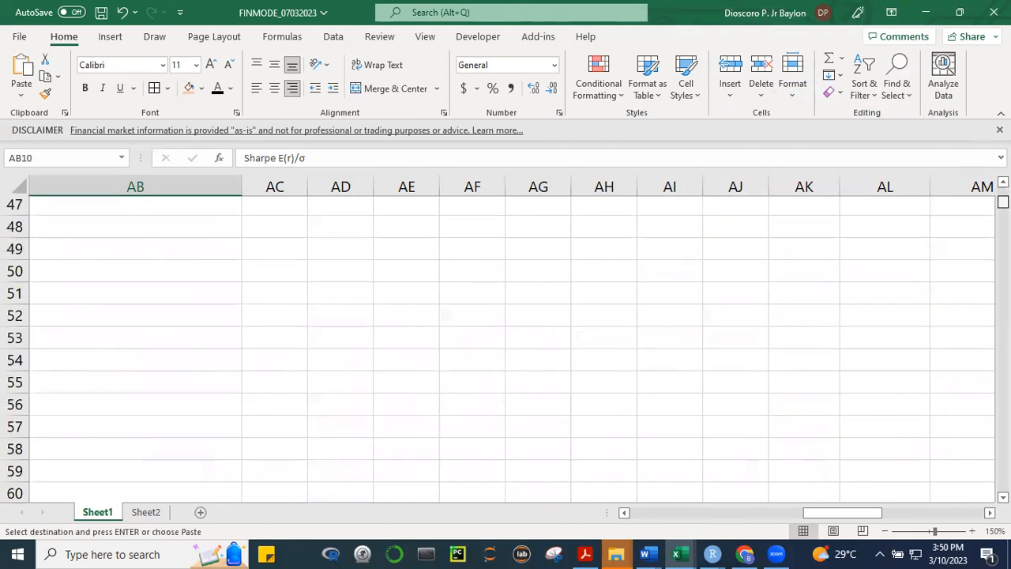
scroll(506, 340, "up", 20)
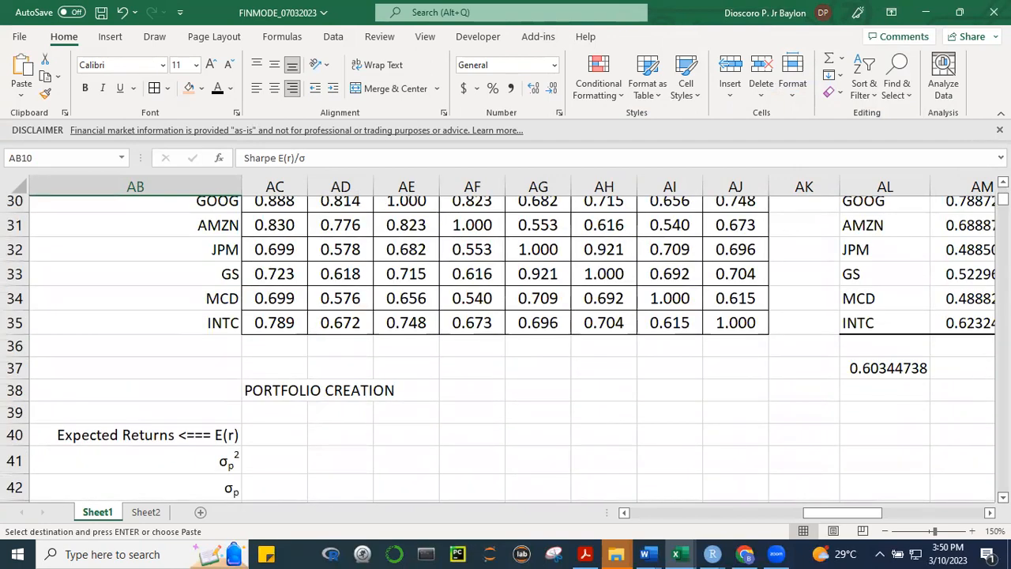
scroll(505, 348, "down", 1)
left_click(161, 444)
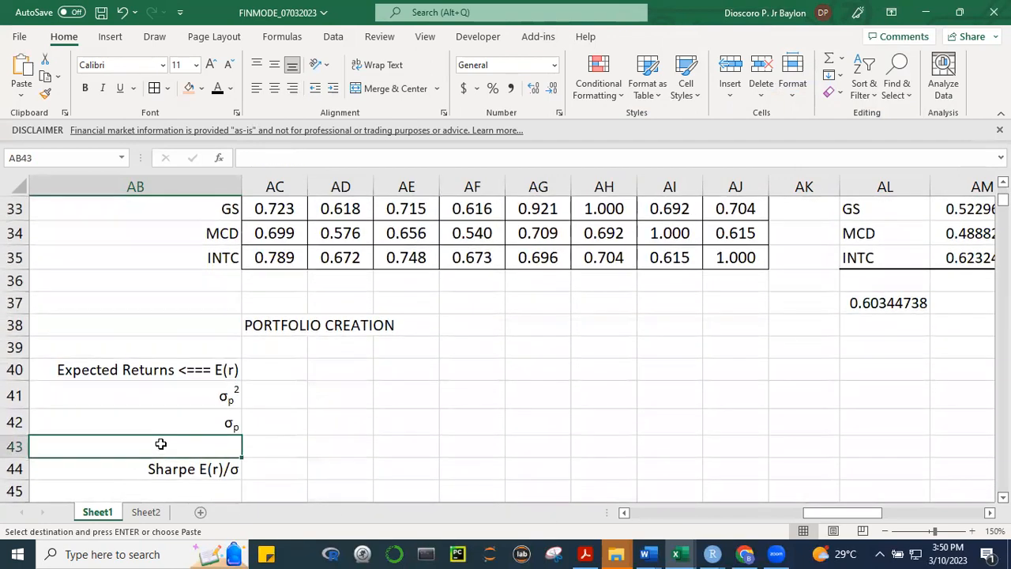
key("Return")
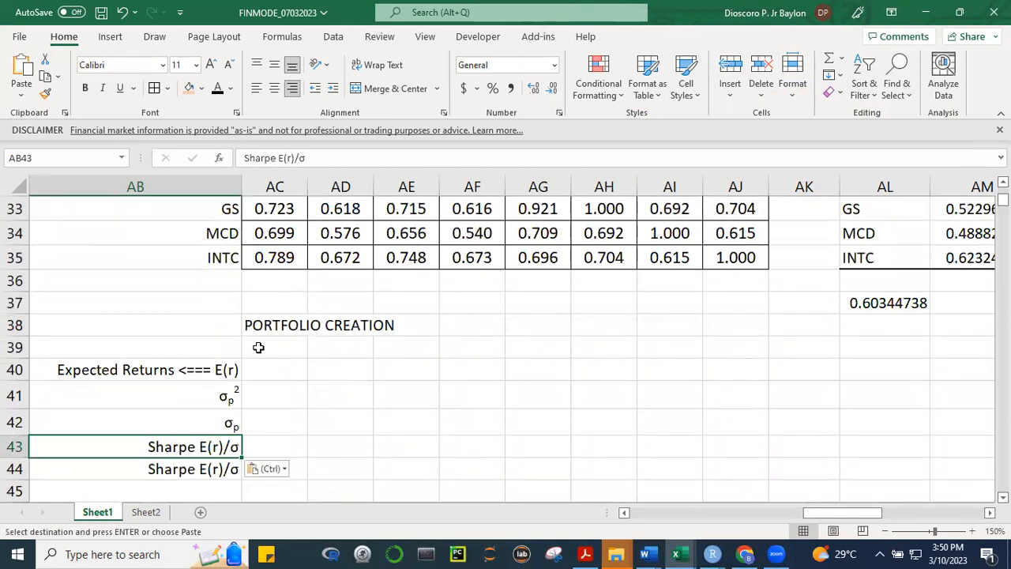
key("Escape")
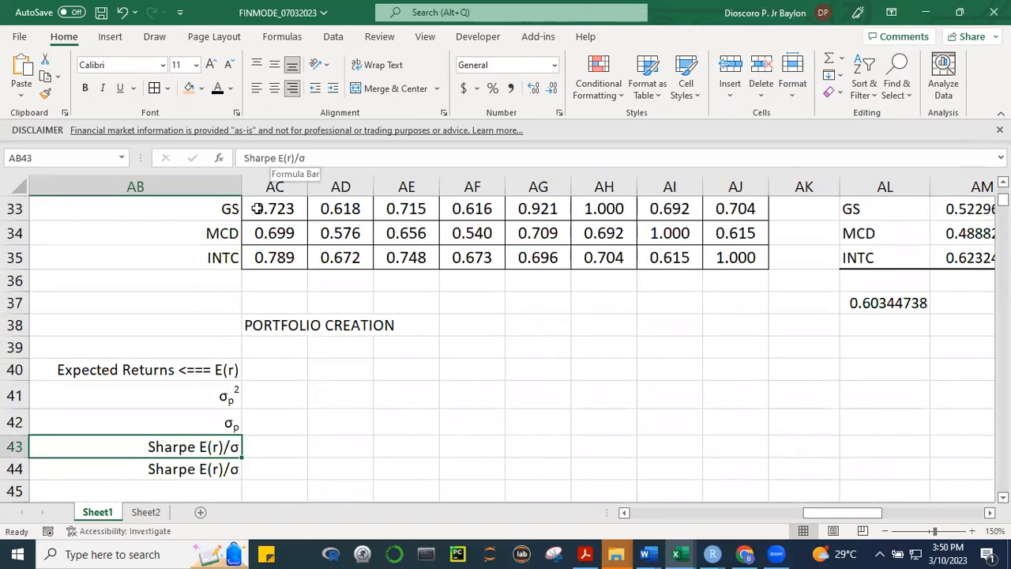
Edit the Sharpe label in AB43 to read Sharpe (E(r) - rf)/σ
key("F2")
type("(")
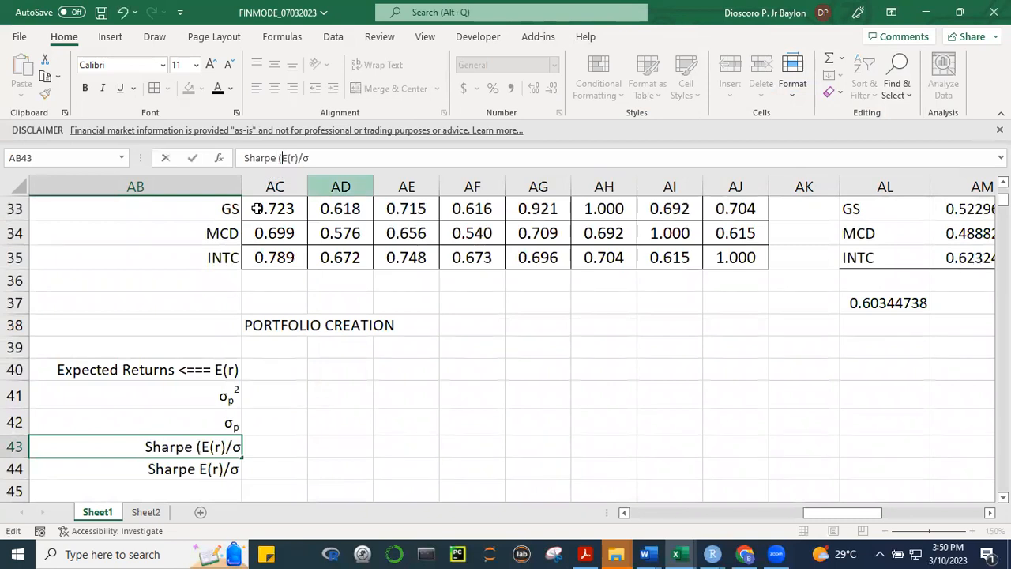
key("Right")
key("Right")
key("Right")
key("Right")
type("- rf)")
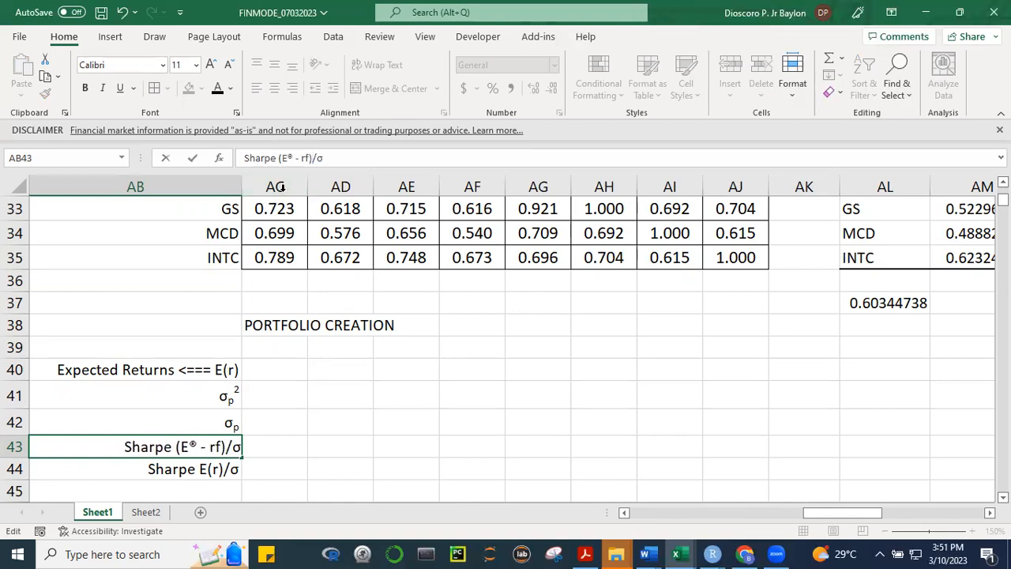
key("BackSpace")
type("(r)")
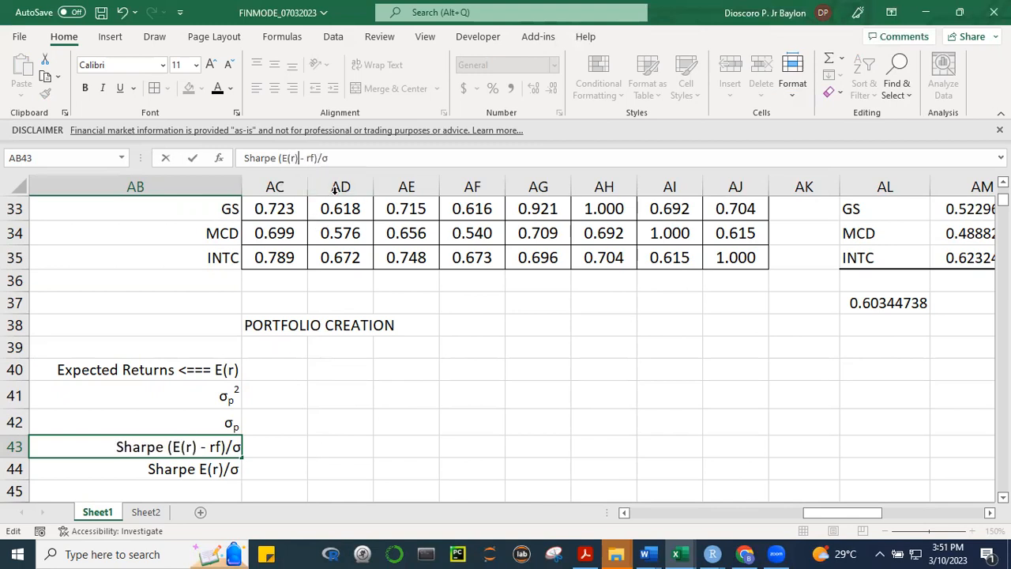
left_click(370, 413)
Delete the duplicate Sharpe E(r)/σ label from AB44
left_click(199, 466)
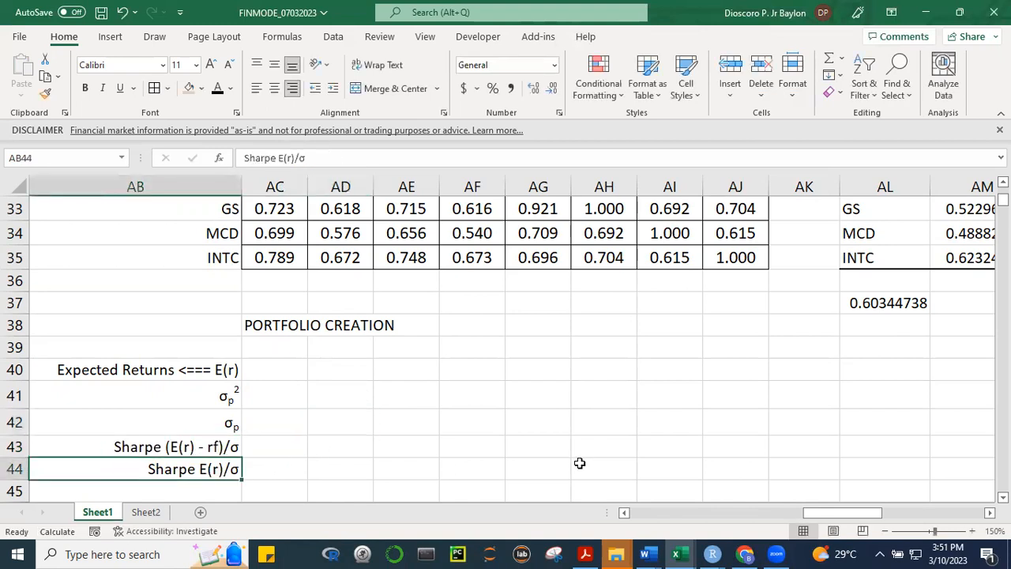
key("Delete")
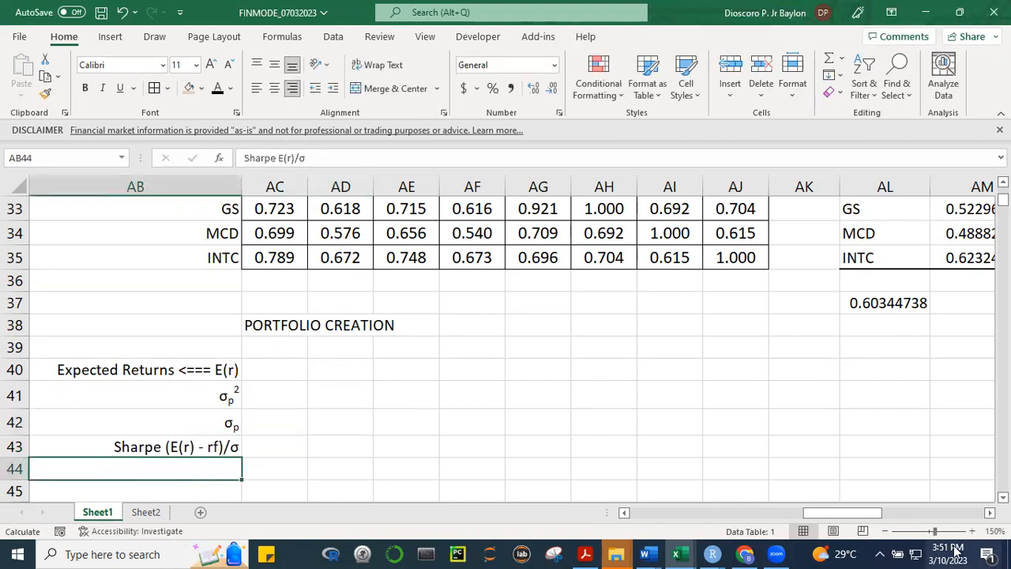
left_click(684, 387)
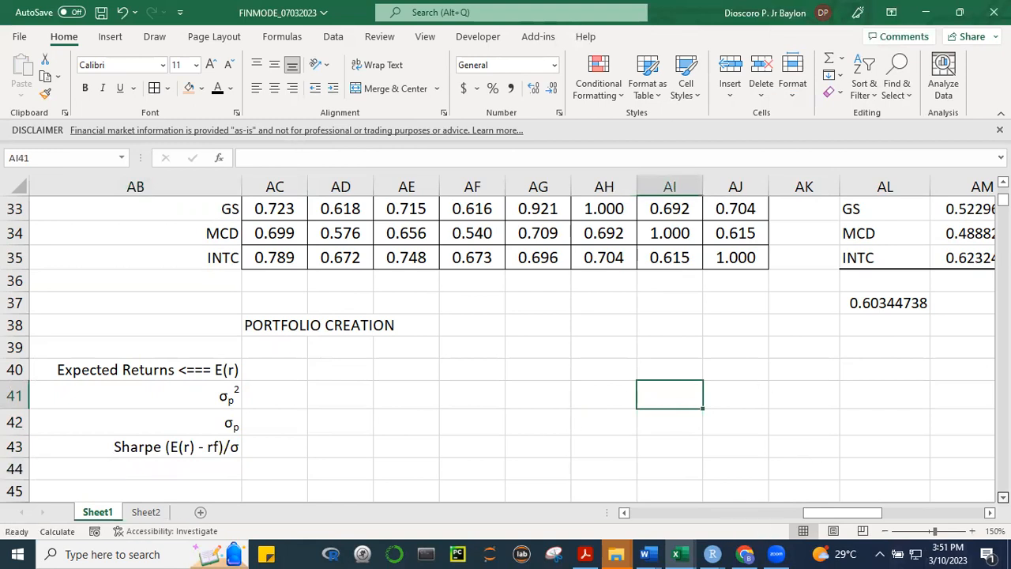
Shorten the expected returns label in AB40 to E(rp), formatting the p as a subscript
scroll(534, 410, "down", 1)
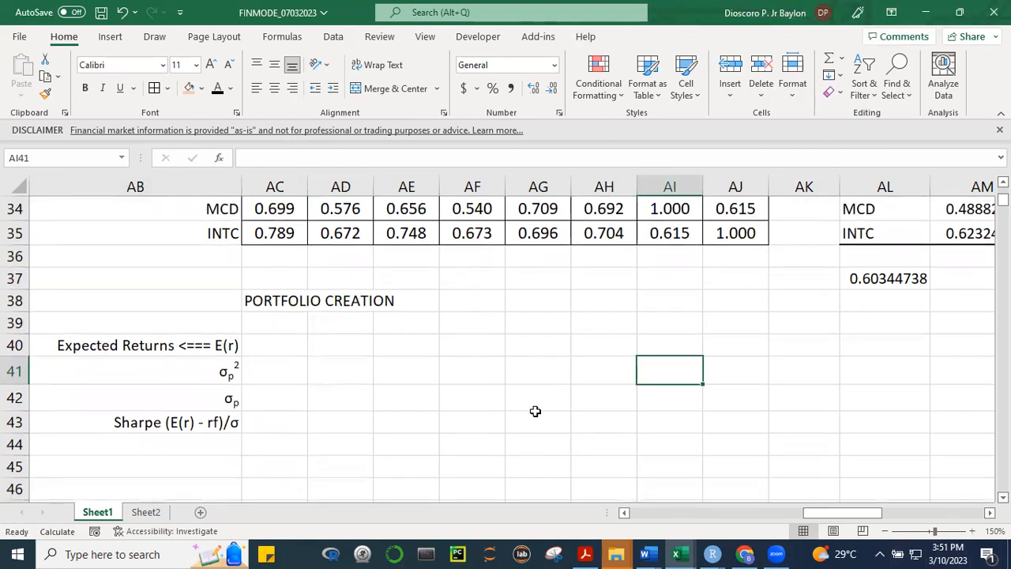
left_click(169, 335)
left_click_drag(348, 157, 243, 158)
key("BackSpace")
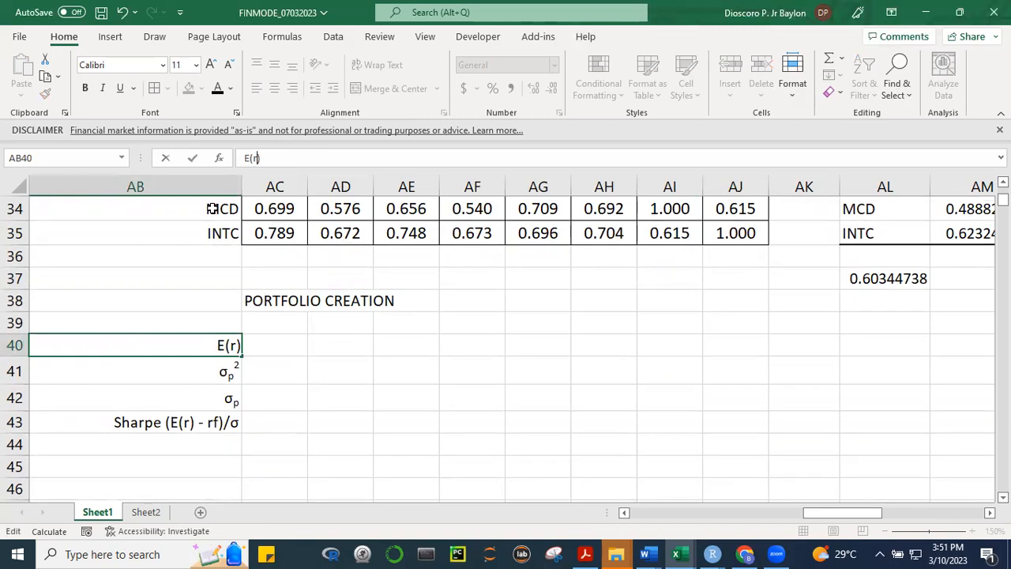
type("p")
key("ctrl+1")
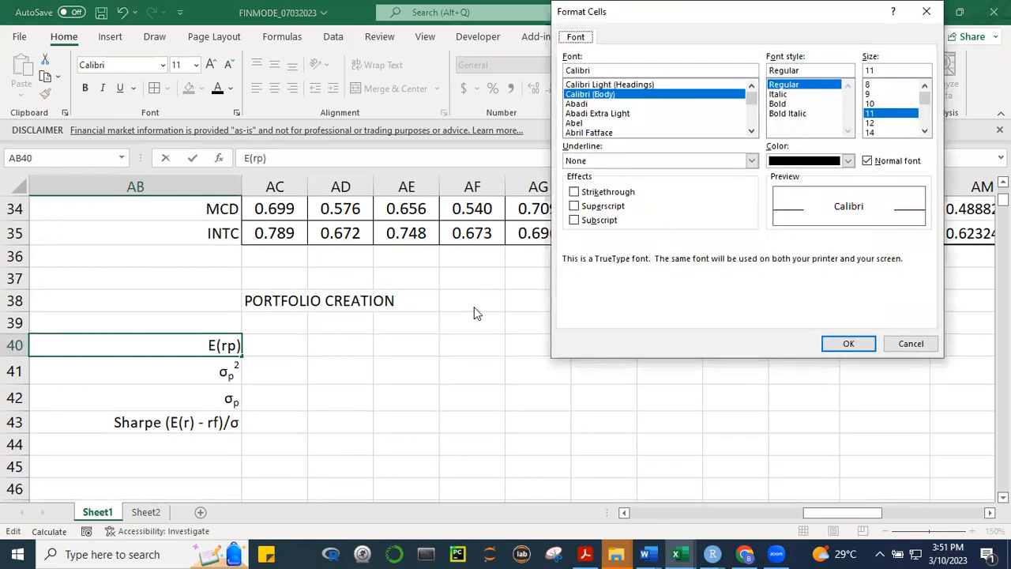
left_click(575, 220)
left_click(848, 344)
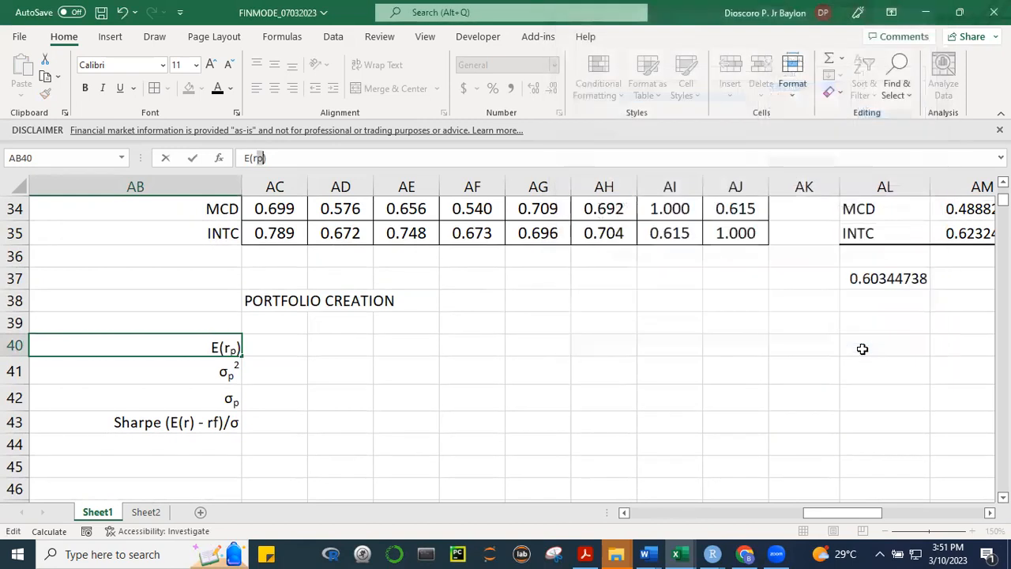
left_click(560, 422)
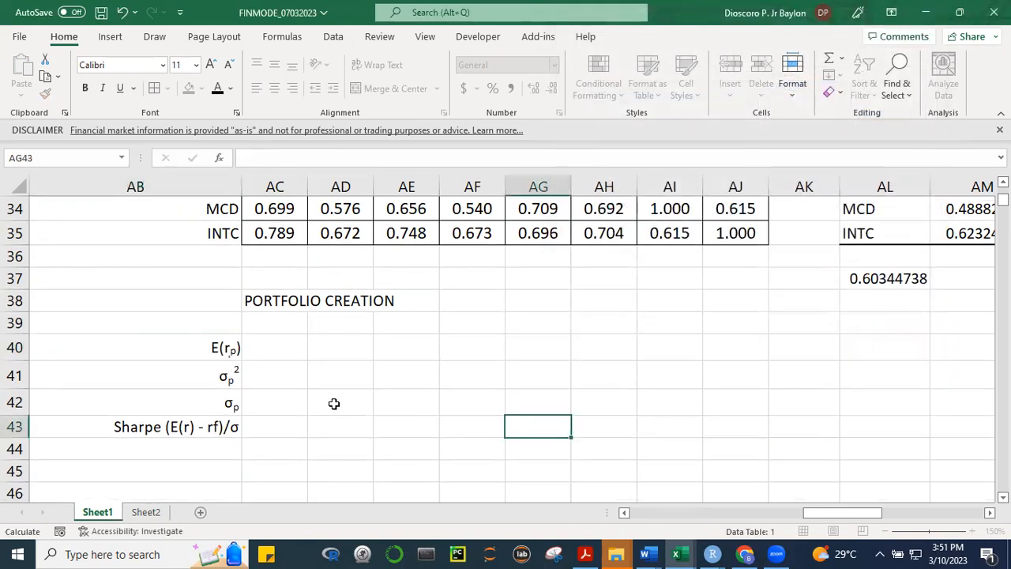
left_click(227, 348)
left_click(313, 398)
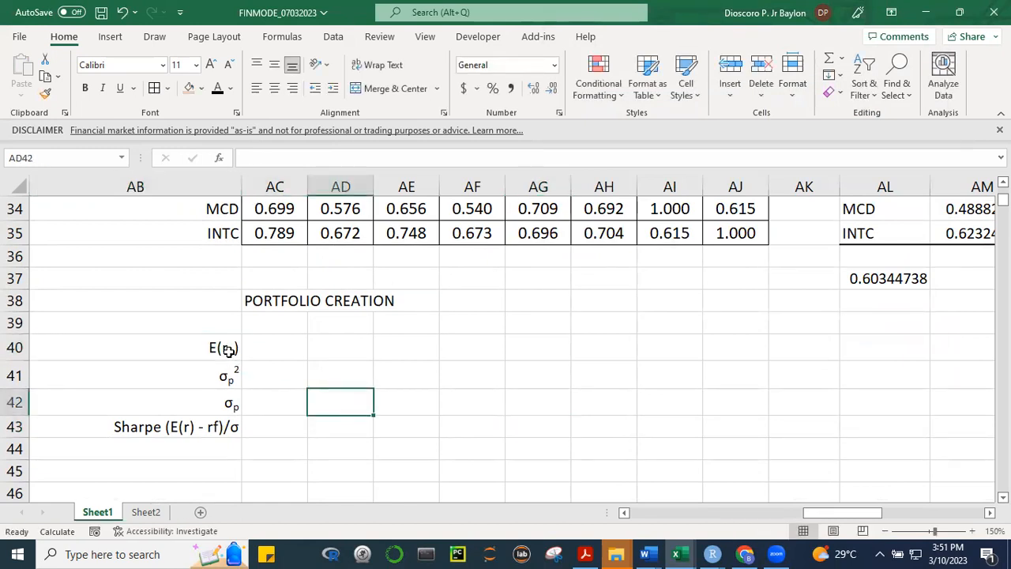
left_click(229, 376)
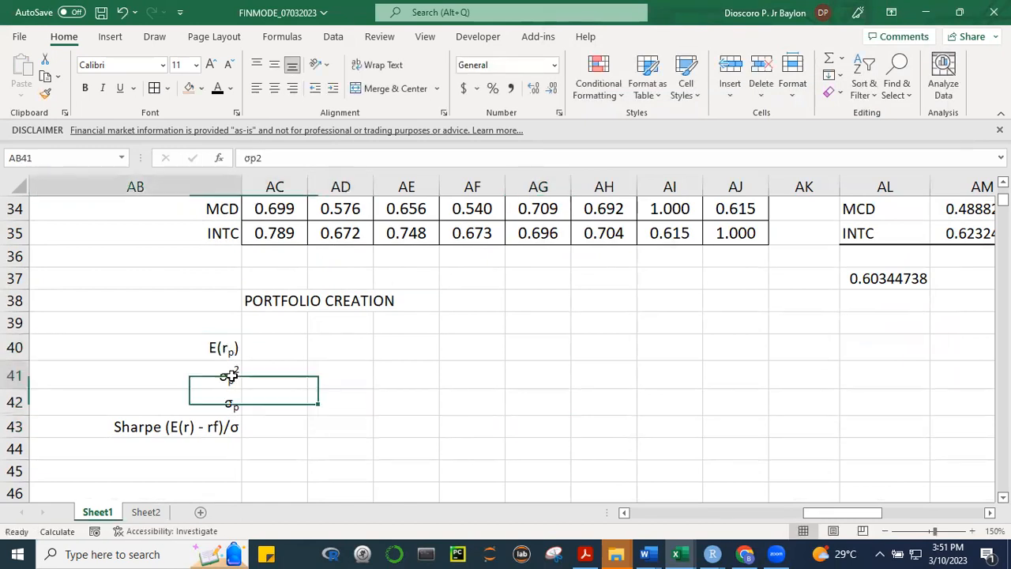
left_click(192, 403)
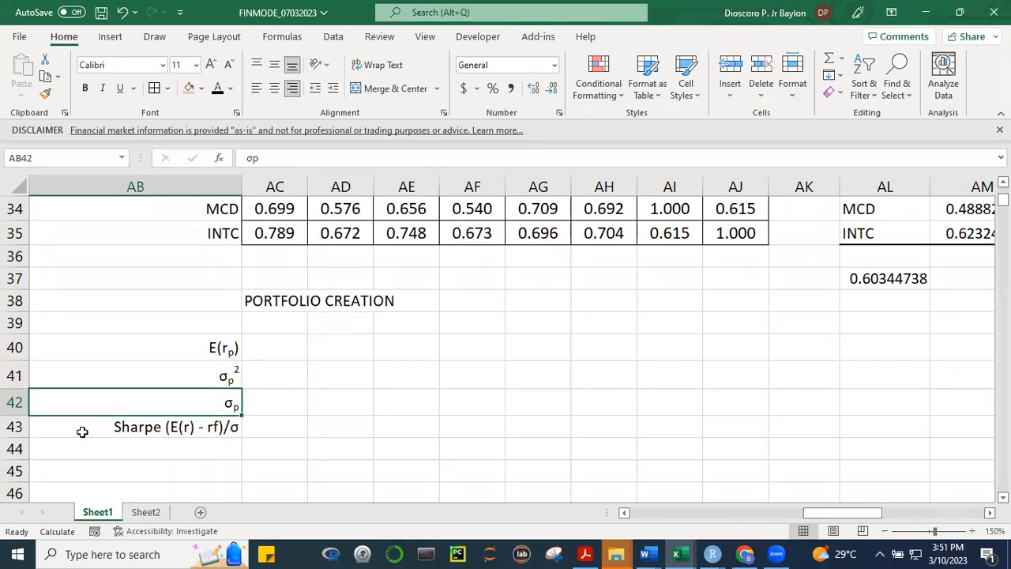
left_click(115, 428)
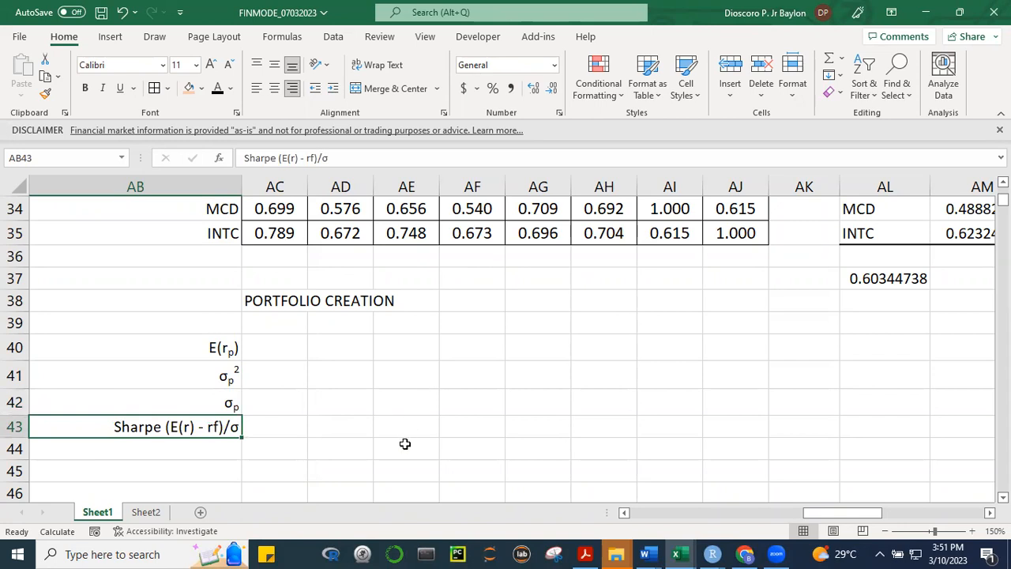
Enter the label Weights in AB39 above the portfolio return label and right-align it
left_click(221, 323)
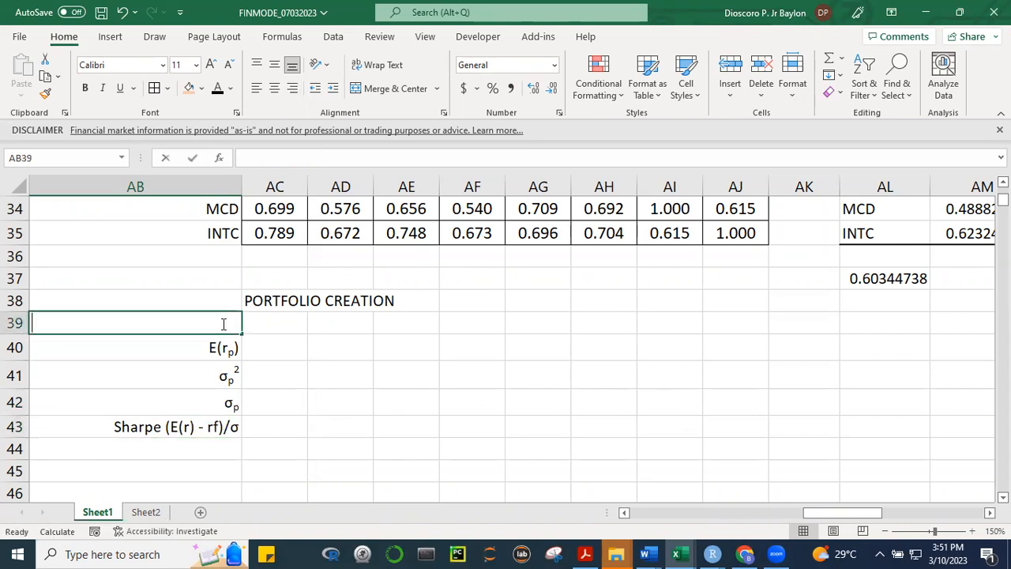
type("Weights")
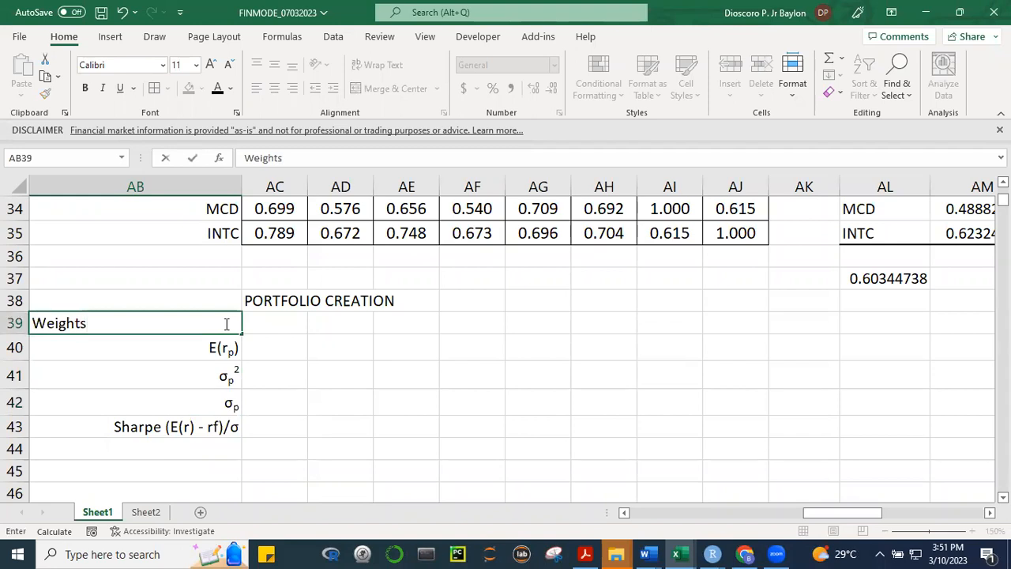
left_click(509, 403)
left_click(217, 331)
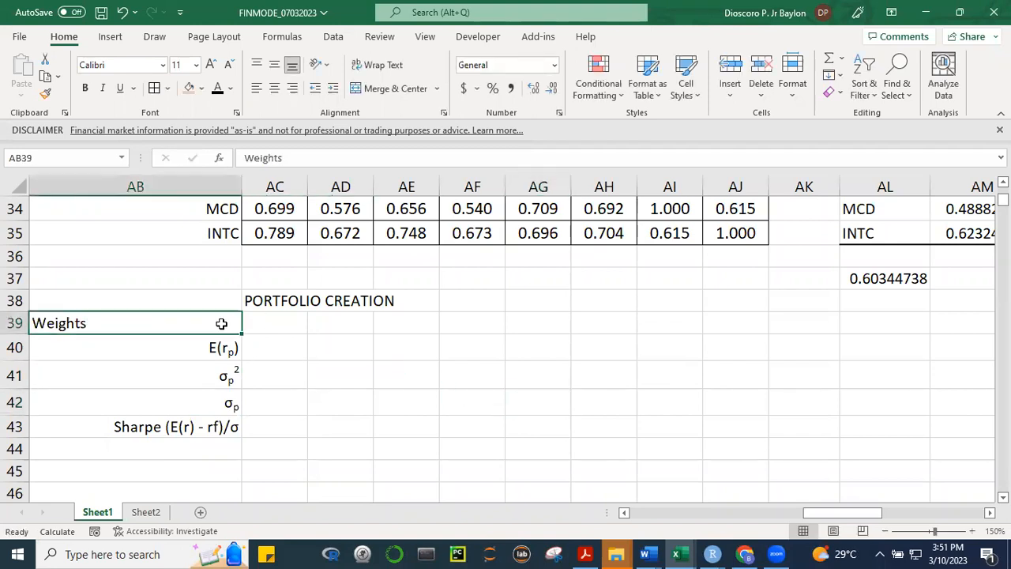
left_click(292, 88)
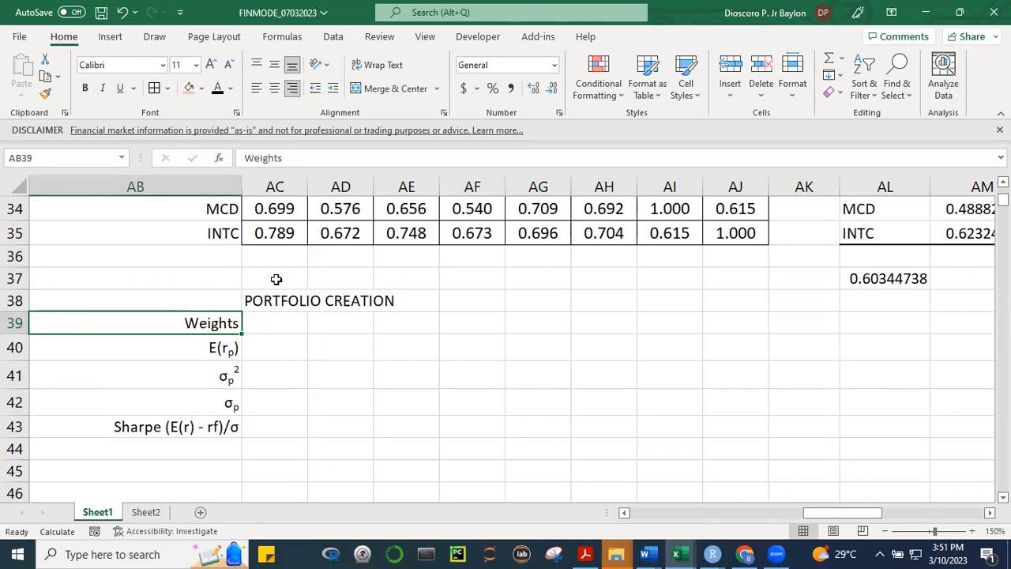
On Sheet2, mark w_i and r_i with ink strokes in the handwritten portfolio return formula and circle r_p
left_click(153, 515)
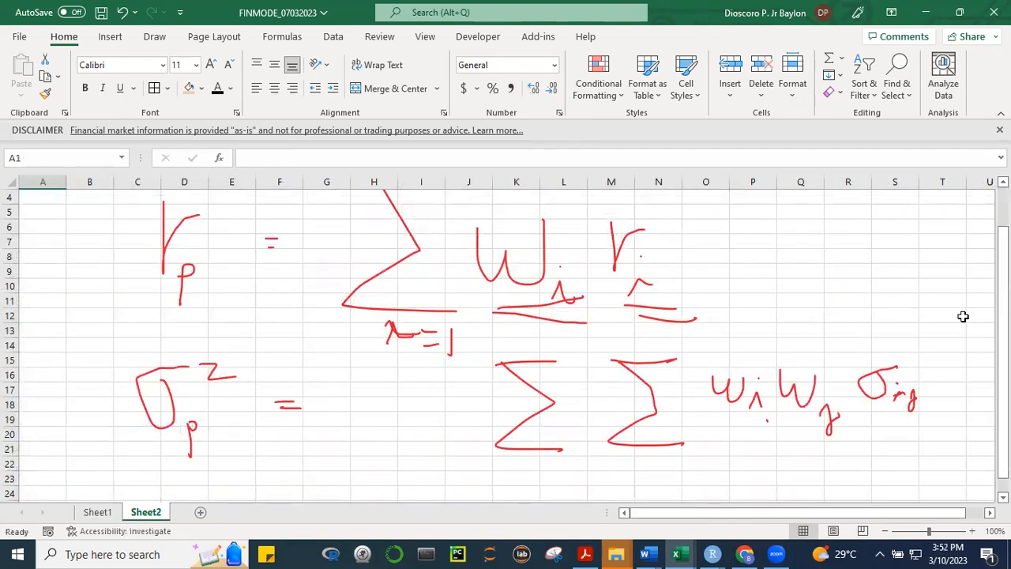
scroll(1002, 316, "up", 1)
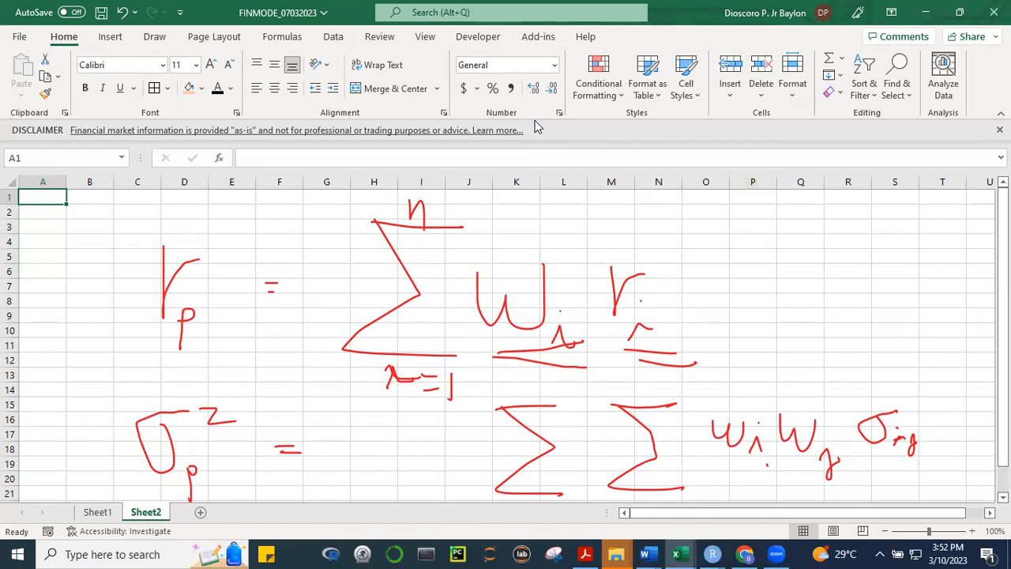
mouse_move(677, 346)
left_mouse_down()
mouse_move(630, 364)
mouse_move(683, 348)
left_mouse_up()
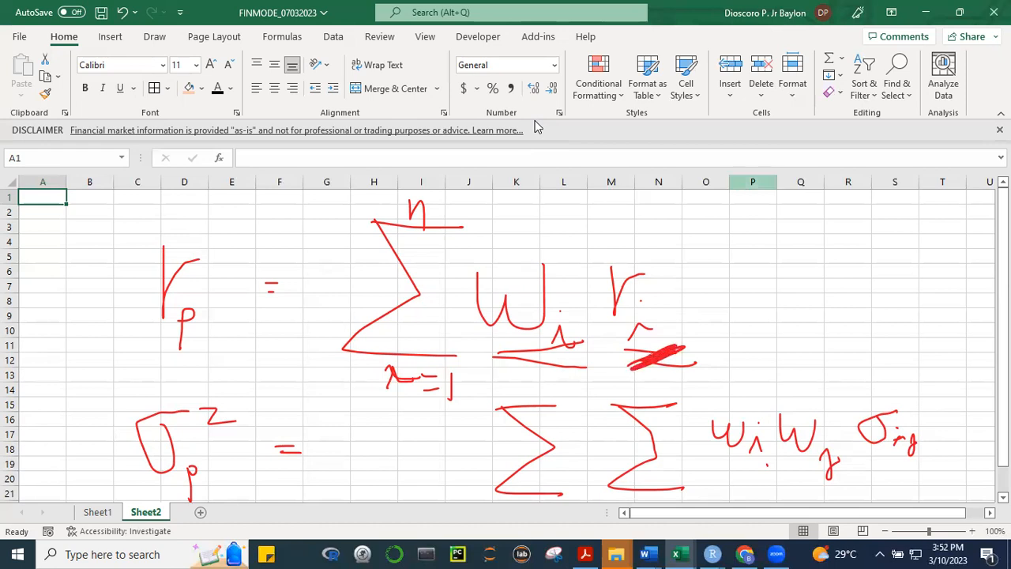
mouse_move(531, 375)
left_mouse_down()
mouse_move(521, 383)
mouse_move(584, 352)
left_mouse_up()
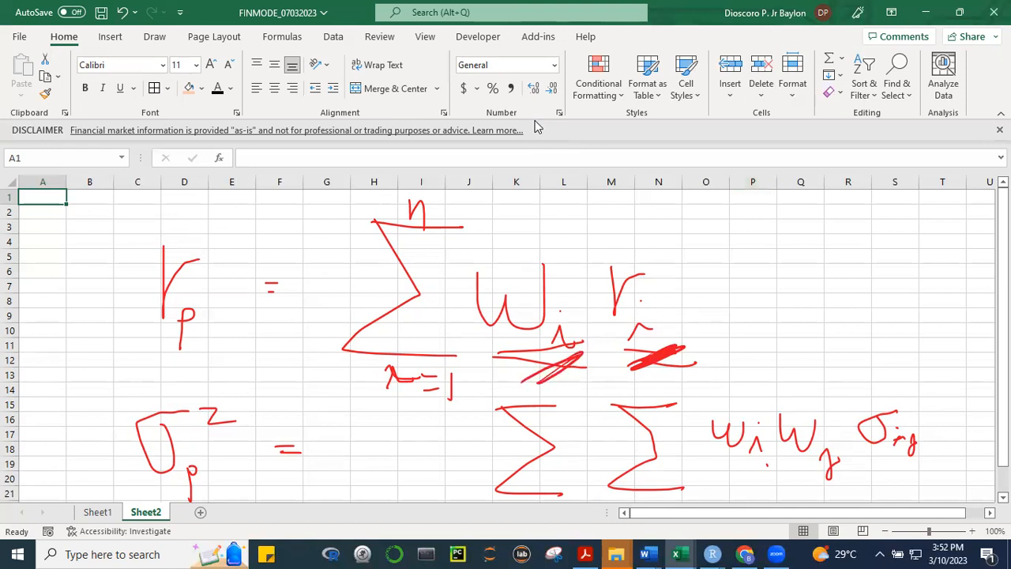
mouse_move(201, 251)
left_mouse_down()
mouse_move(158, 242)
mouse_move(190, 250)
left_mouse_up()
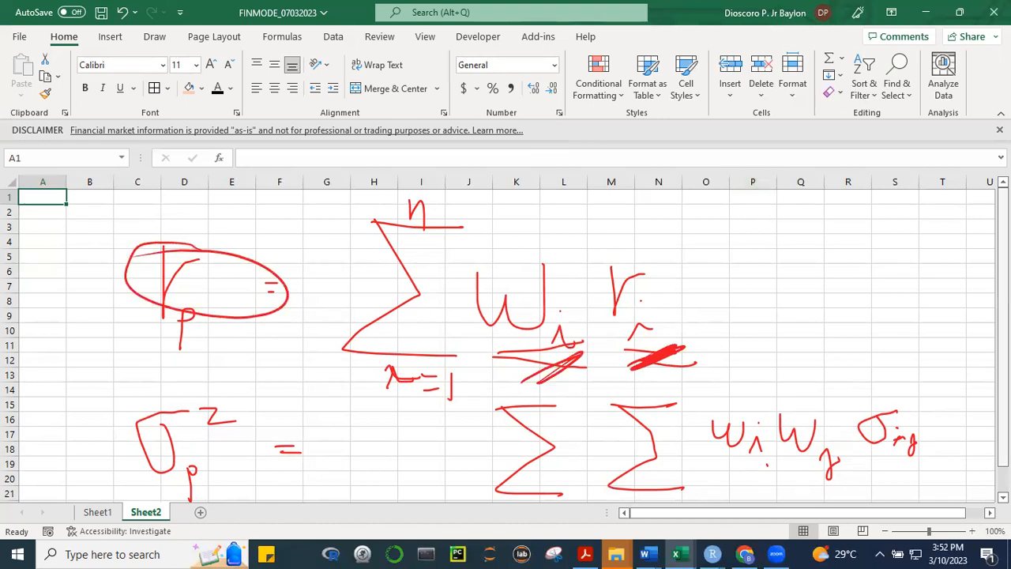
Handwrite the limits i=1 to n and j=1 to n on the two summation signs of the portfolio variance formula
scroll(505, 339, "down", 1)
scroll(505, 340, "down", 2)
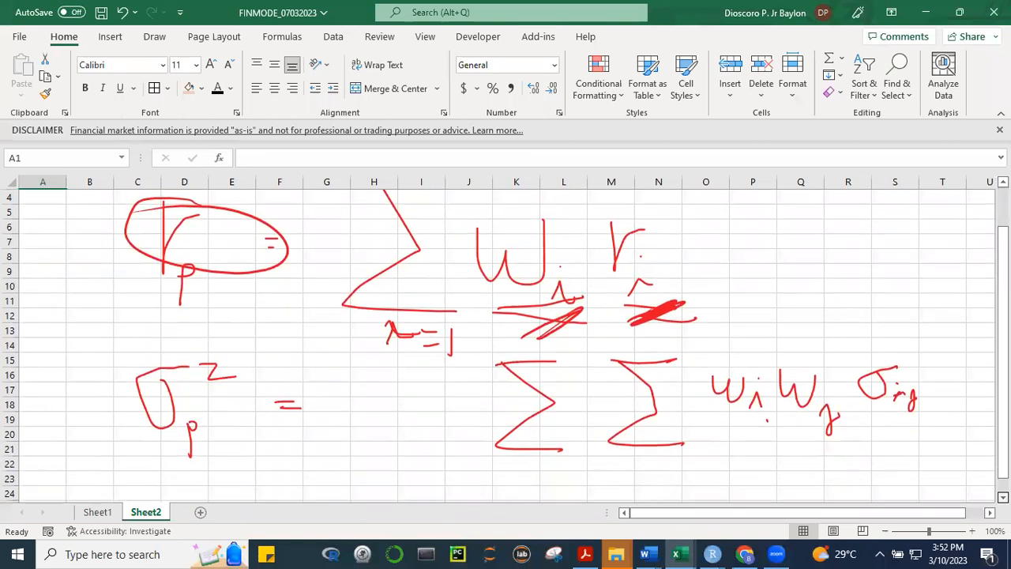
scroll(955, 518, "right", 1)
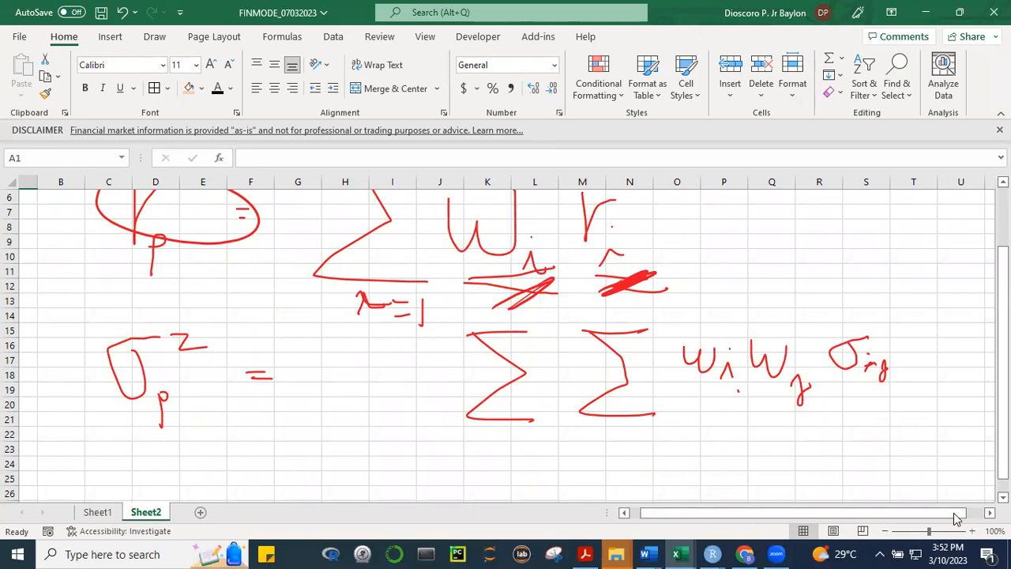
left_click_drag(488, 442, 527, 453)
mouse_move(486, 329)
left_mouse_down()
mouse_move(495, 316)
mouse_move(504, 330)
left_mouse_up()
mouse_move(609, 419)
left_mouse_down()
mouse_move(625, 436)
mouse_move(649, 420)
left_mouse_up()
left_click_drag(642, 428, 658, 438)
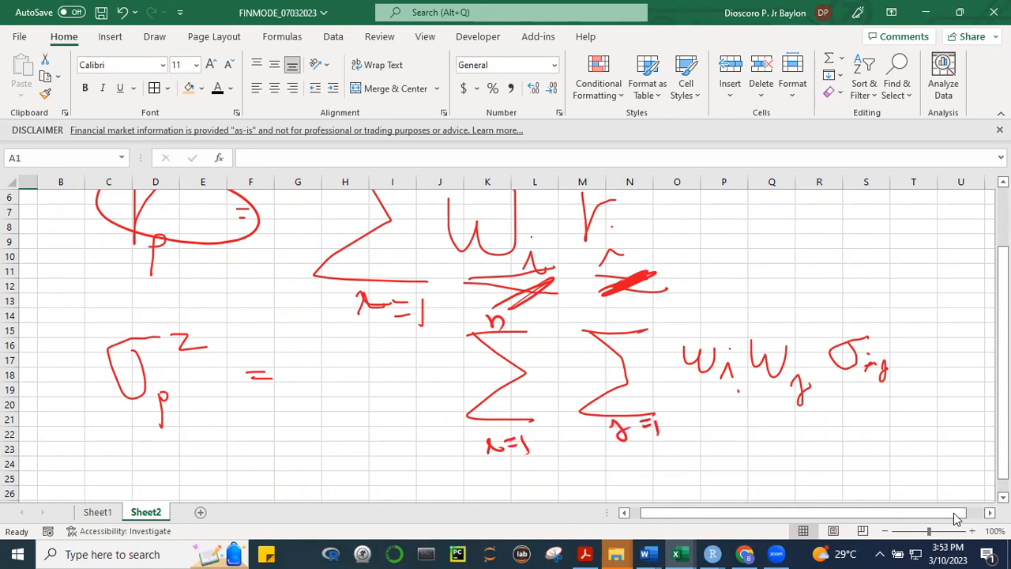
mouse_move(608, 326)
left_mouse_down()
mouse_move(621, 314)
mouse_move(633, 324)
left_mouse_up()
Handwrite the asset list 1, 2, 3 in the empty cells beyond the variance formula, around columns V to Y
scroll(505, 339, "right", 6)
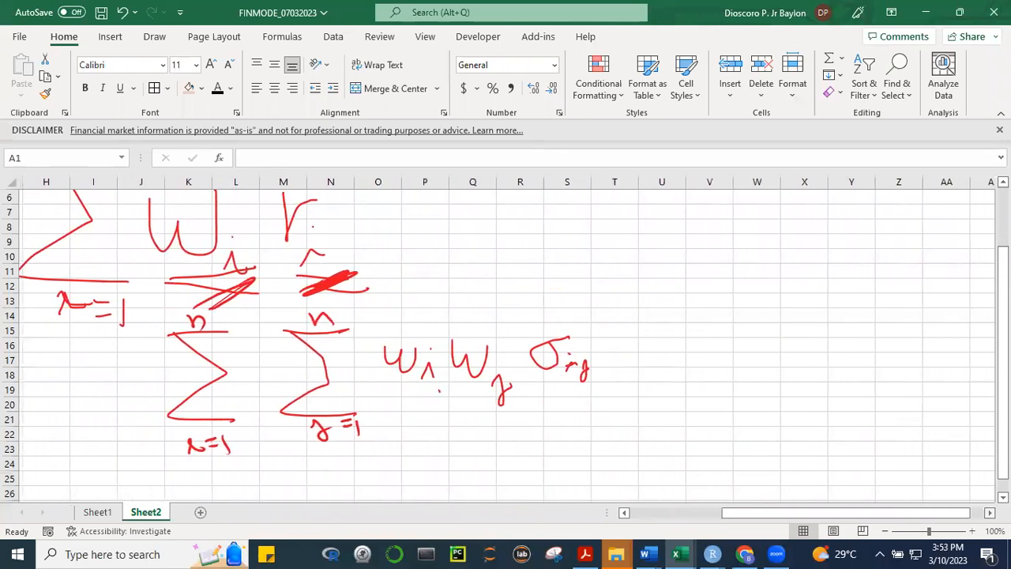
scroll(505, 339, "right", 1)
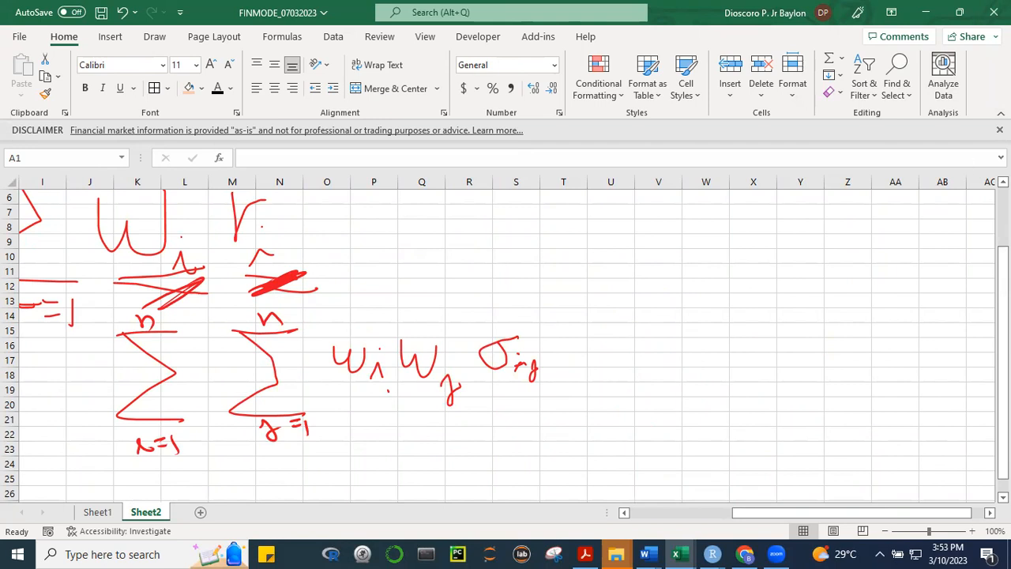
left_click_drag(627, 254, 662, 299)
left_click_drag(687, 268, 737, 302)
left_click(778, 260)
left_click_drag(778, 261, 769, 289)
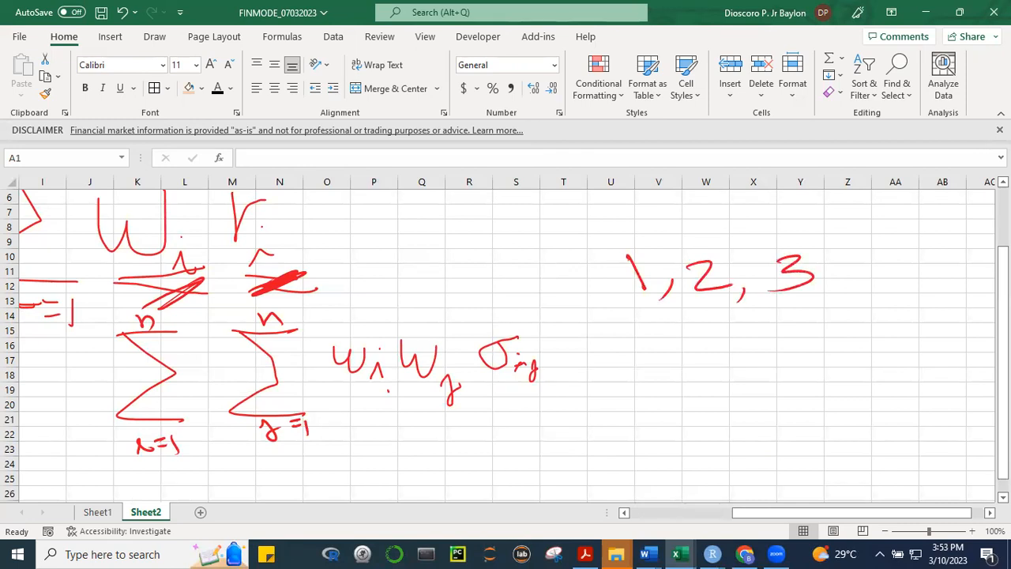
Mark up the variance formula by underlining its summations and w_i w_j σ_ij and circling σ_ij, and handwrite w₁²σ₁² below 1, 2, 3
left_click_drag(126, 469, 370, 451)
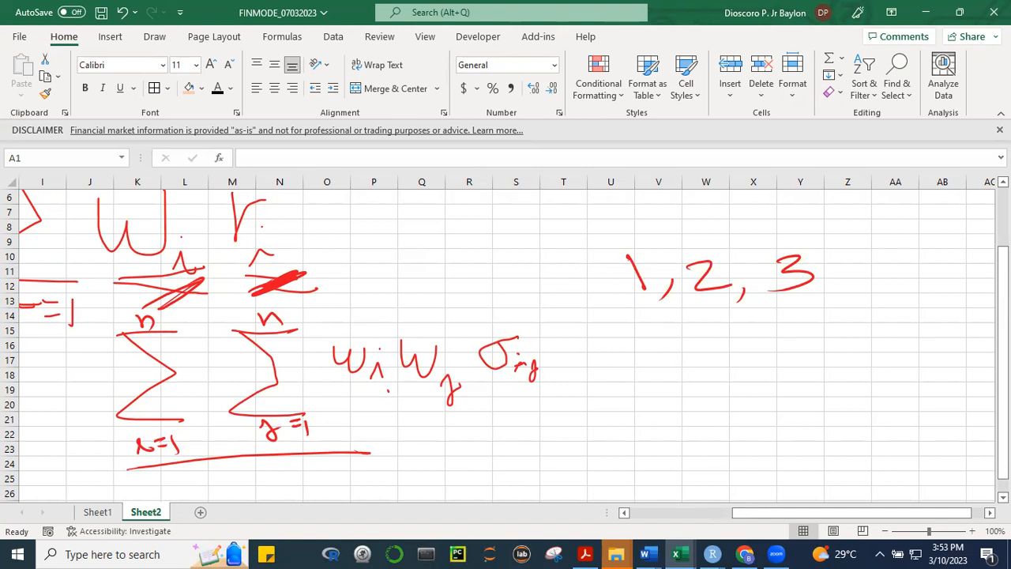
left_click_drag(352, 409, 557, 388)
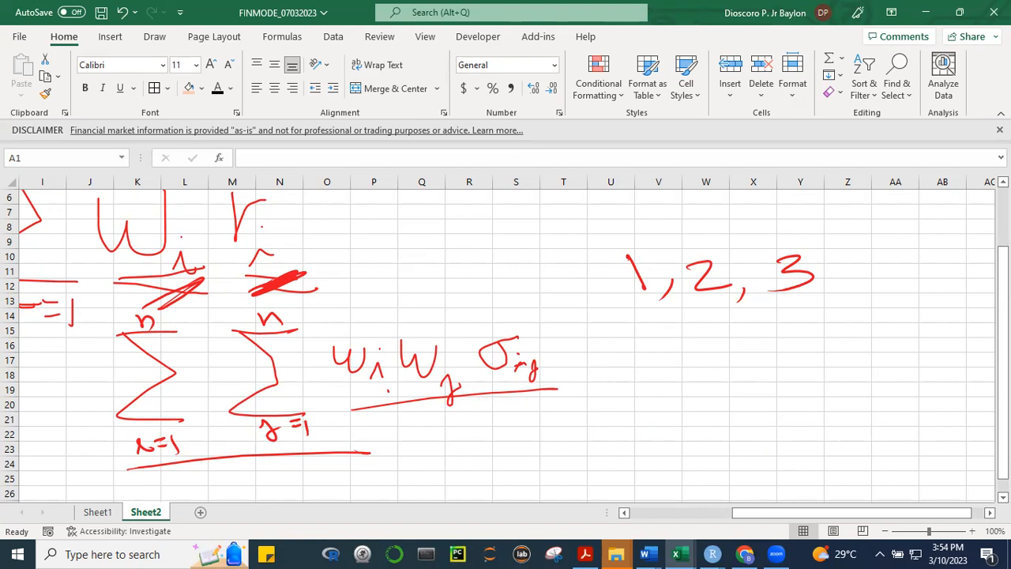
mouse_move(626, 332)
left_mouse_down()
mouse_move(649, 360)
mouse_move(677, 337)
mouse_move(688, 368)
left_mouse_up()
mouse_move(679, 332)
left_mouse_down()
mouse_move(693, 343)
mouse_move(719, 334)
left_mouse_up()
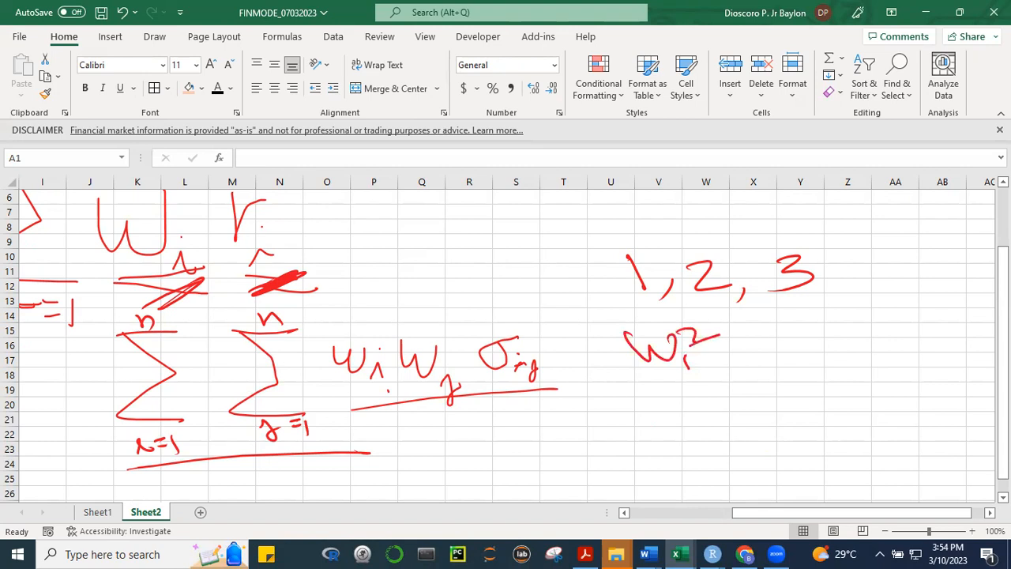
mouse_move(521, 324)
left_mouse_down()
mouse_move(477, 357)
mouse_move(602, 351)
mouse_move(523, 335)
left_mouse_up()
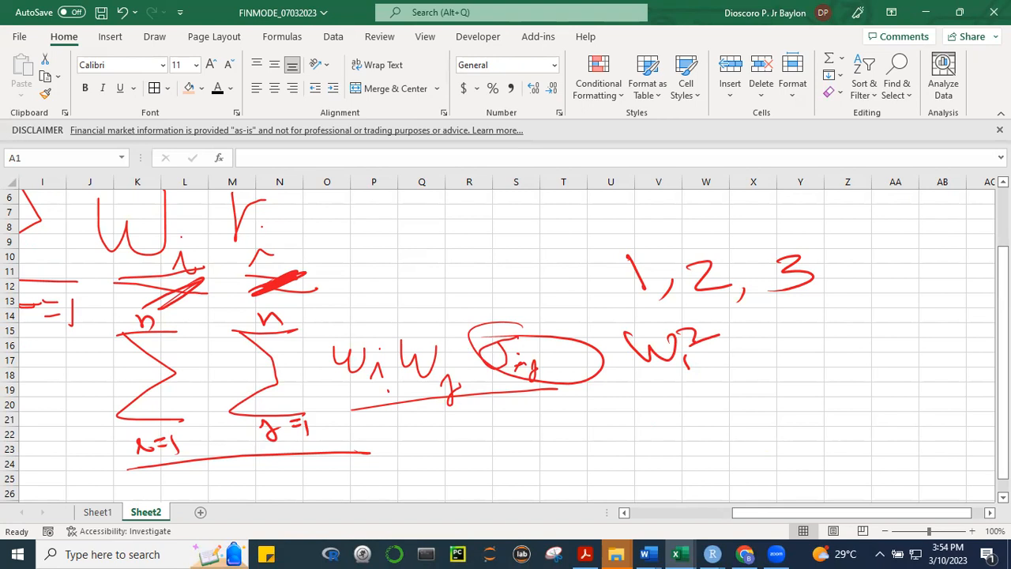
mouse_move(756, 333)
left_mouse_down()
mouse_move(757, 358)
mouse_move(770, 325)
mouse_move(786, 364)
mouse_move(811, 333)
left_mouse_up()
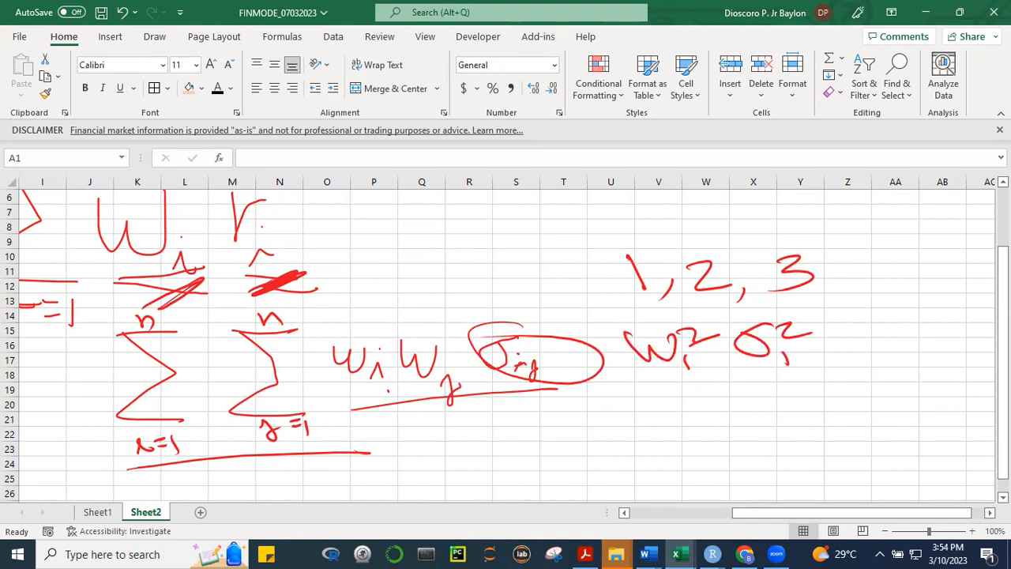
Continue the handwritten variance expansion after w₁²σ₁² with + w₁w₂σ₁₂ + w₁w₃σ₁₃
scroll(505, 340, "right", 8)
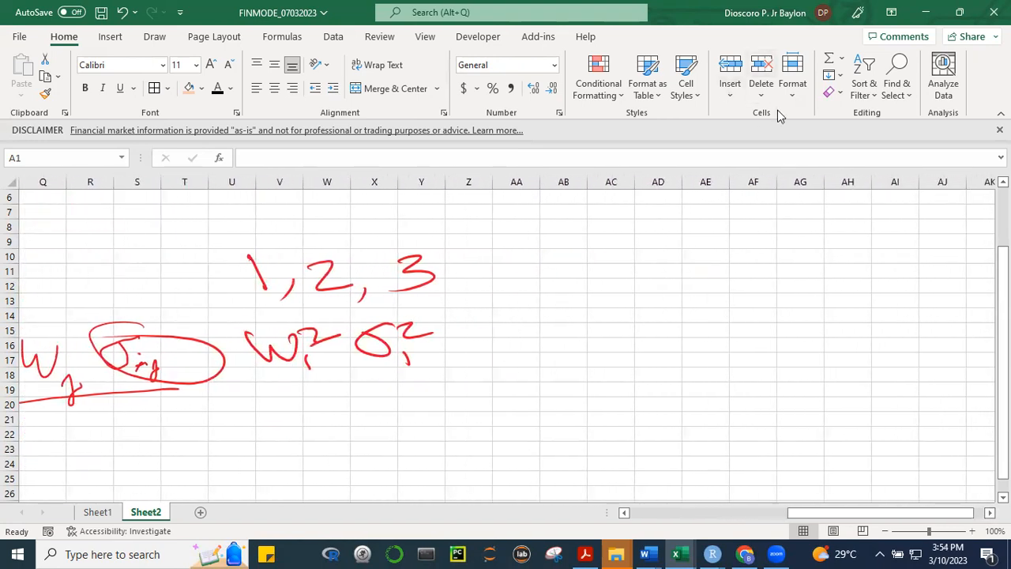
mouse_move(475, 313)
left_mouse_down()
mouse_move(474, 343)
mouse_move(488, 329)
mouse_move(559, 324)
mouse_move(565, 351)
mouse_move(602, 319)
mouse_move(617, 346)
mouse_move(623, 324)
mouse_move(667, 341)
mouse_move(691, 334)
left_mouse_up()
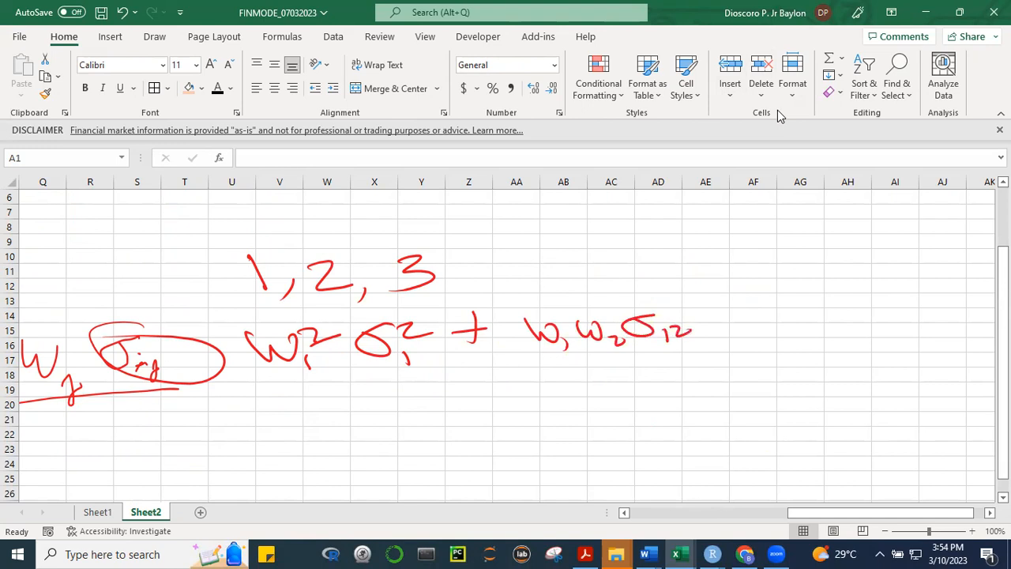
mouse_move(716, 313)
left_mouse_down()
mouse_move(715, 338)
mouse_move(739, 321)
left_mouse_up()
mouse_move(755, 311)
left_mouse_down()
mouse_move(762, 332)
mouse_move(782, 312)
mouse_move(788, 340)
mouse_move(837, 300)
mouse_move(857, 325)
mouse_move(842, 336)
left_mouse_up()
mouse_move(901, 298)
left_mouse_down()
mouse_move(874, 308)
mouse_move(918, 331)
left_mouse_up()
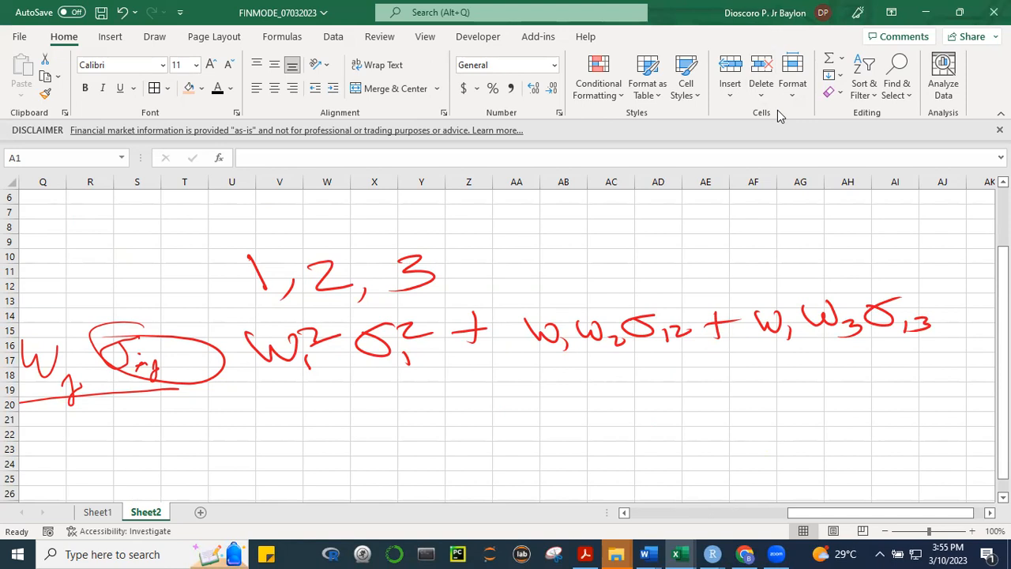
Underline the w₁w₂σ₁₂ term and handwrite its mirror term w₂w₁σ₂₁ beneath it
left_click_drag(548, 365, 698, 349)
mouse_move(540, 362)
left_mouse_down()
mouse_move(564, 383)
mouse_move(575, 360)
mouse_move(603, 386)
mouse_move(641, 364)
left_mouse_up()
left_click_drag(649, 374, 652, 385)
mouse_move(662, 364)
left_mouse_down()
mouse_move(682, 358)
mouse_move(711, 390)
left_mouse_up()
left_click(689, 376)
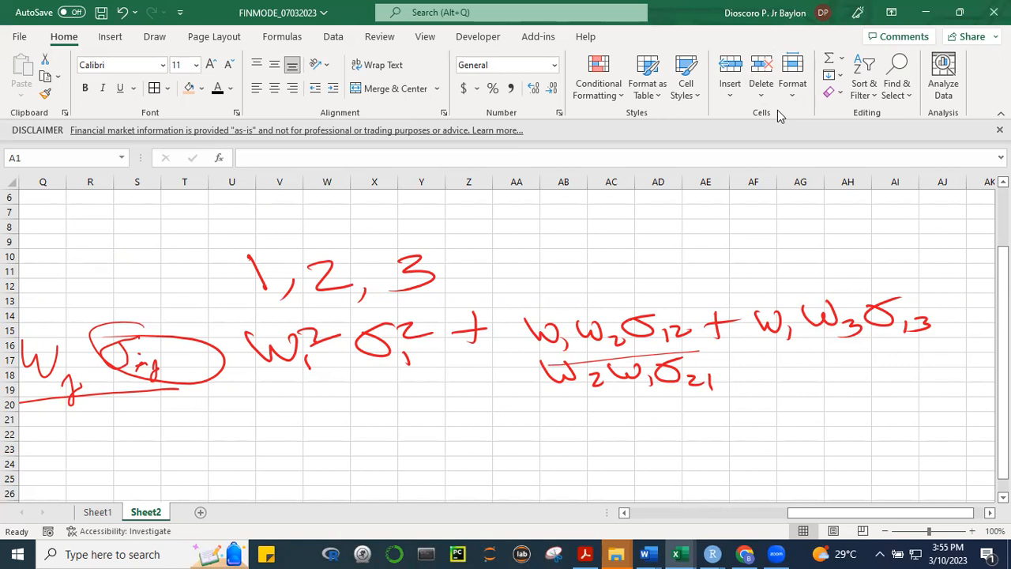
Handwrite the second variance term w₁²σ₂² beneath w₁²σ₁²
mouse_move(276, 396)
left_mouse_down()
mouse_move(314, 397)
mouse_move(329, 431)
left_mouse_up()
mouse_move(316, 390)
left_mouse_down()
mouse_move(340, 398)
mouse_move(400, 387)
mouse_move(404, 424)
mouse_move(422, 416)
left_mouse_up()
left_click_drag(410, 383, 440, 387)
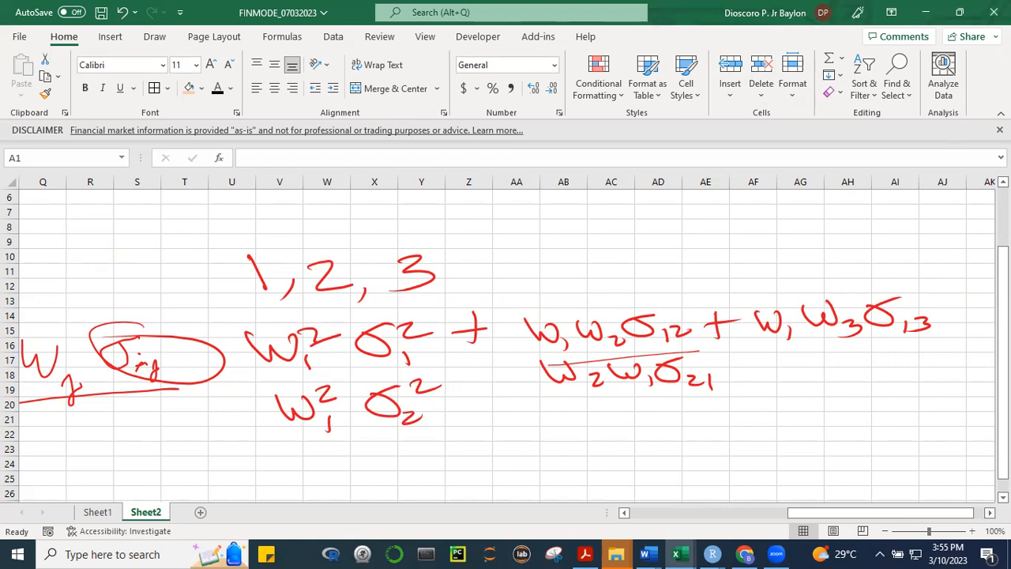
Append + w₂w₃σ₂₃ in handwriting after the w₁w₃σ₁₃ term
scroll(506, 339, "right", 5)
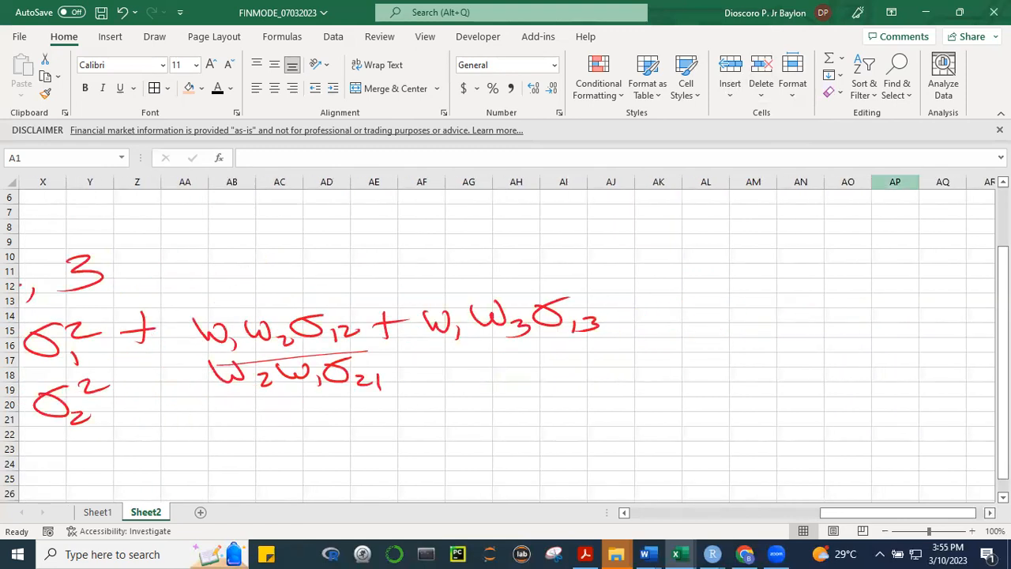
left_click_drag(636, 301, 639, 332)
mouse_move(618, 321)
left_mouse_down()
mouse_move(649, 311)
mouse_move(684, 325)
mouse_move(709, 309)
mouse_move(729, 330)
mouse_move(770, 304)
mouse_move(799, 316)
mouse_move(836, 300)
mouse_move(853, 325)
mouse_move(873, 318)
mouse_move(858, 325)
left_mouse_up()
left_click(715, 320)
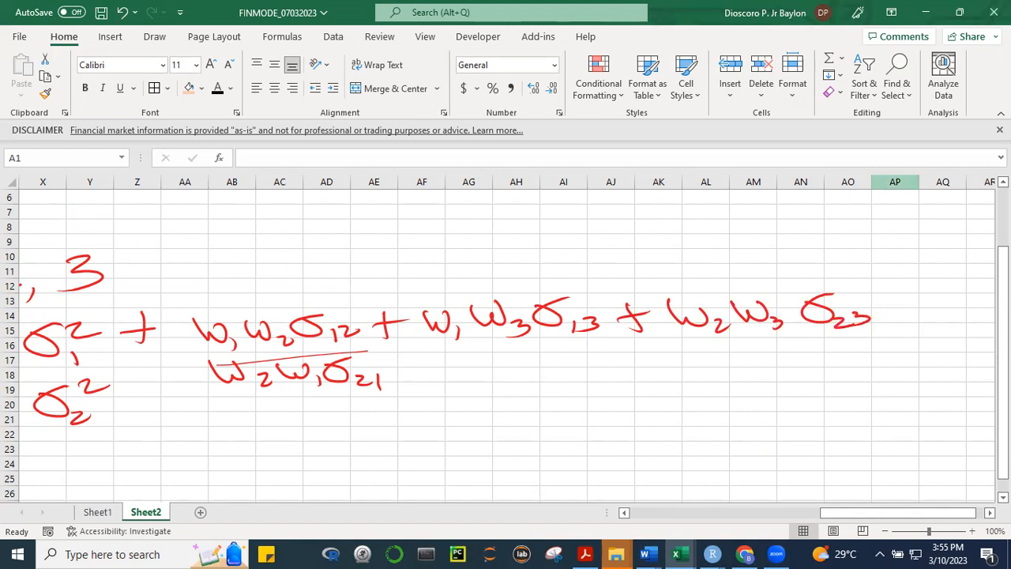
Handwrite the mirror terms w₃w₁σ₃₁ and w₃w₂σ₃₂ beneath w₁w₃σ₁₃ and w₂w₃σ₂₃
mouse_move(443, 356)
left_mouse_down()
mouse_move(483, 357)
mouse_move(498, 384)
mouse_move(542, 355)
mouse_move(559, 377)
mouse_move(595, 349)
left_mouse_up()
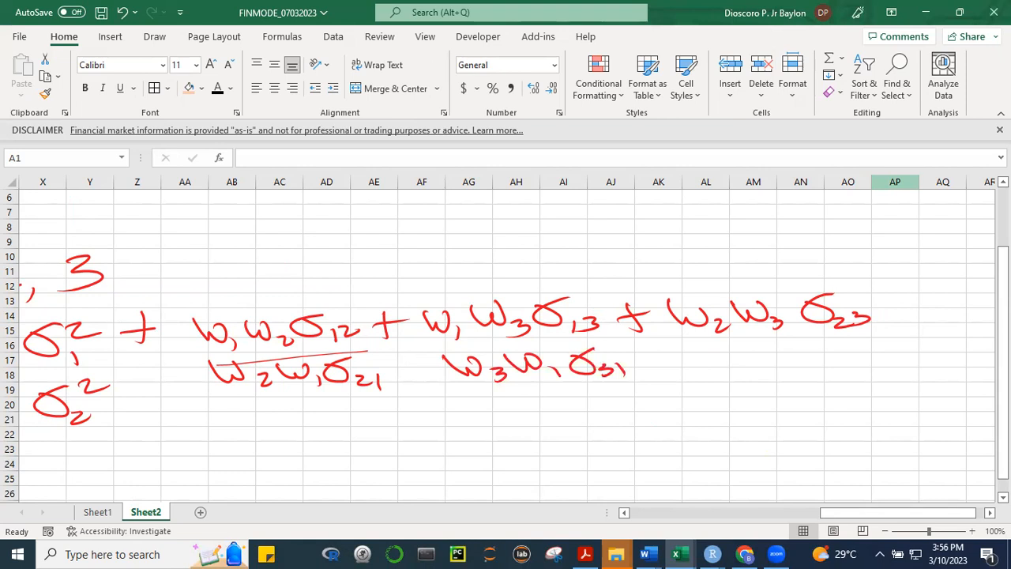
mouse_move(693, 363)
left_mouse_down()
mouse_move(719, 346)
mouse_move(730, 376)
mouse_move(775, 347)
left_mouse_up()
left_click_drag(781, 362, 794, 374)
left_click_drag(816, 353, 889, 368)
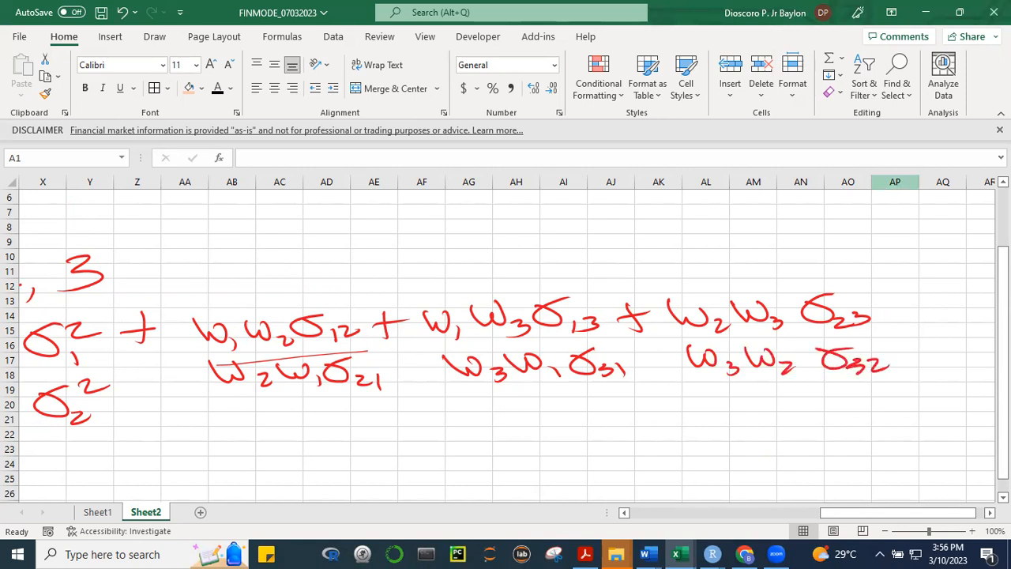
Handwrite the third variance term w₃²σ₃² below the other two squared-weight terms
left_click_drag(878, 512, 829, 512)
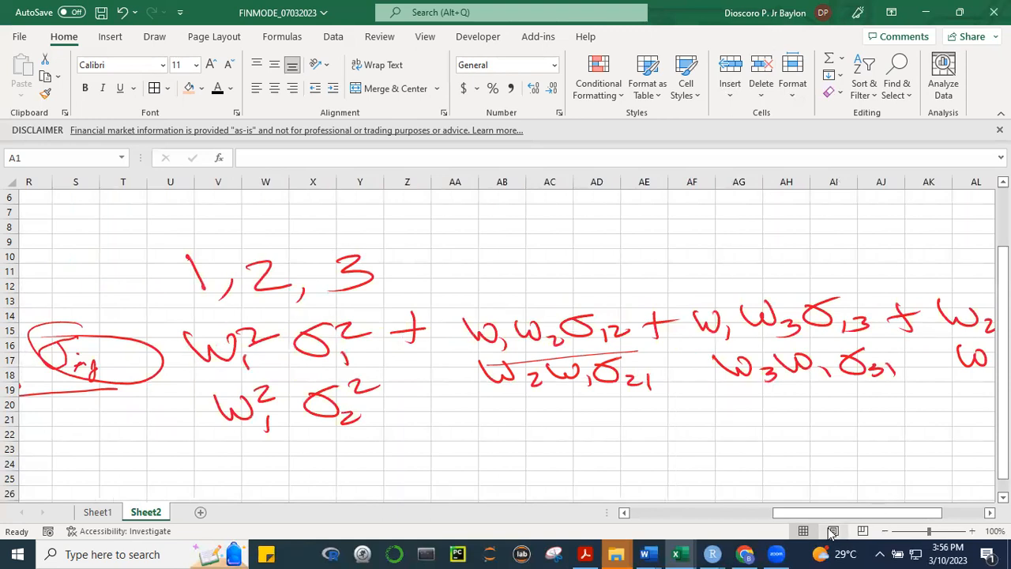
mouse_move(228, 448)
left_mouse_down()
mouse_move(242, 472)
mouse_move(266, 453)
mouse_move(295, 472)
mouse_move(346, 440)
mouse_move(383, 434)
left_mouse_up()
left_click(353, 467)
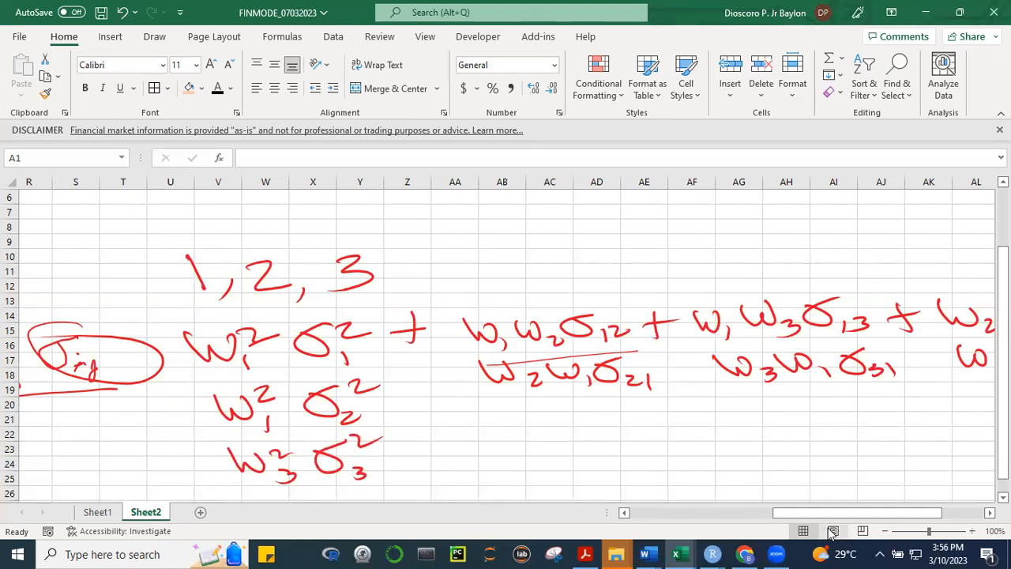
Circle and brace the w₁w₂σ₁₂ and w₂w₁σ₂₁ pair and handwrite their combined term 2w₁w₂σ₁₂ below
mouse_move(463, 387)
left_mouse_down()
mouse_move(545, 395)
mouse_move(670, 368)
mouse_move(447, 346)
mouse_move(490, 367)
left_mouse_up()
mouse_move(486, 428)
left_mouse_down()
mouse_move(515, 448)
mouse_move(549, 433)
left_mouse_up()
mouse_move(560, 437)
left_mouse_down()
mouse_move(561, 450)
mouse_move(594, 443)
mouse_move(602, 428)
left_mouse_up()
mouse_move(606, 438)
left_mouse_down()
mouse_move(609, 451)
mouse_move(654, 442)
mouse_move(652, 428)
mouse_move(662, 451)
left_mouse_up()
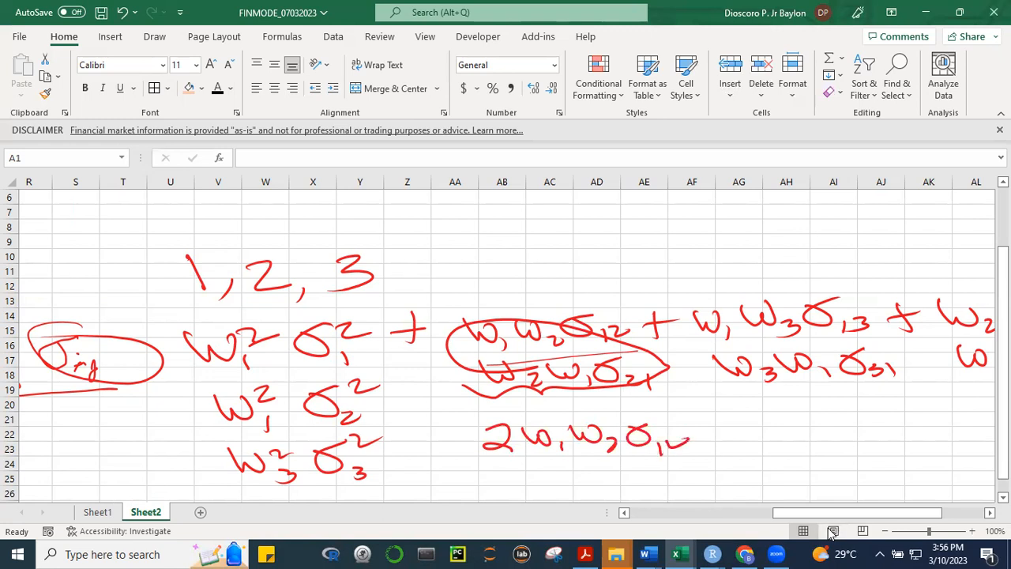
Circle and underline the assets 1 and 3 covariance pair, and handwrite the combined terms 2w₁w₃σ₁₃ and 2w₂w₃σ₂₃ below
mouse_move(698, 398)
left_mouse_down()
mouse_move(913, 338)
mouse_move(676, 359)
mouse_move(714, 388)
left_mouse_up()
mouse_move(779, 415)
left_mouse_down()
mouse_move(816, 433)
mouse_move(851, 419)
mouse_move(862, 439)
left_mouse_up()
mouse_move(859, 413)
left_mouse_down()
mouse_move(875, 428)
mouse_move(890, 417)
mouse_move(902, 434)
mouse_move(935, 418)
mouse_move(946, 428)
left_mouse_up()
left_click_drag(951, 419, 959, 429)
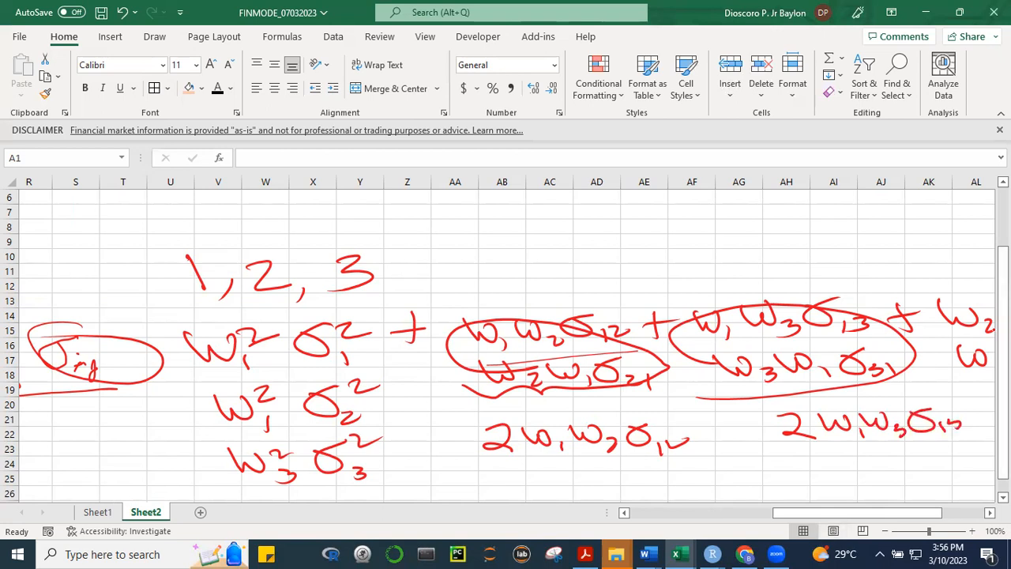
mouse_move(788, 475)
left_mouse_down()
mouse_move(832, 495)
mouse_move(869, 471)
mouse_move(892, 491)
left_mouse_up()
mouse_move(914, 471)
left_mouse_down()
mouse_move(901, 477)
mouse_move(988, 474)
left_mouse_up()
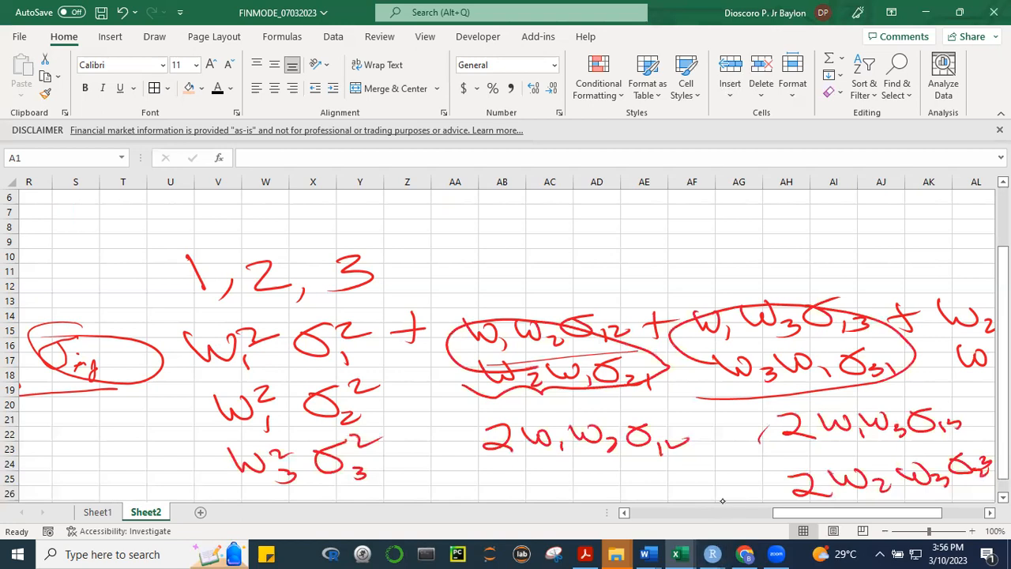
Mark the three variance terms and the combined covariance terms of the expansion with slanted ink strokes
left_click_drag(139, 397, 197, 349)
left_click_drag(173, 436, 230, 377)
left_click_drag(227, 472, 297, 404)
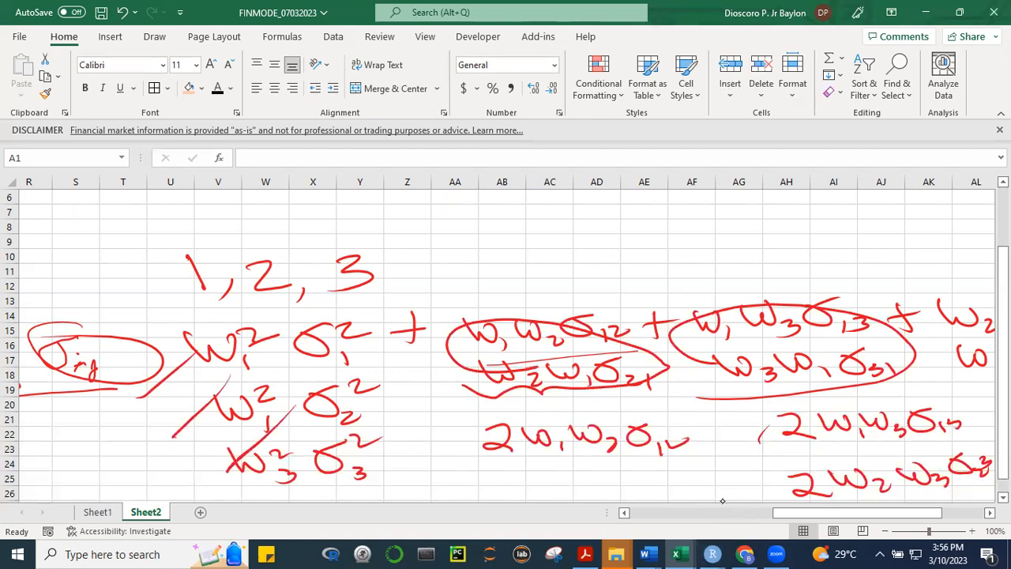
left_click_drag(463, 448, 520, 406)
left_click_drag(802, 472, 831, 430)
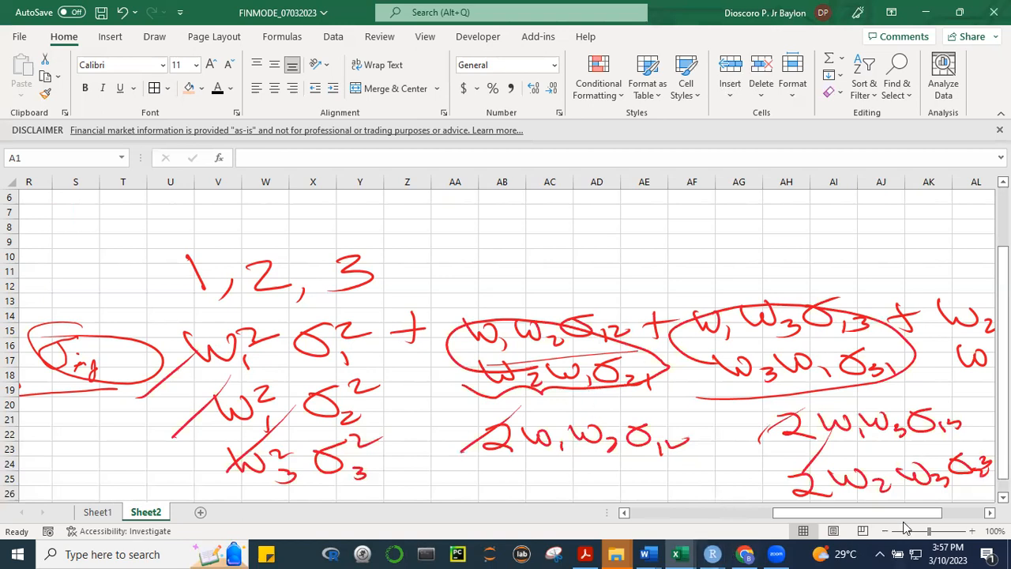
Return to Sheet1 and move the PORTFOLIO CREATION heading up one row to cell AC37
left_click_drag(907, 511, 868, 511)
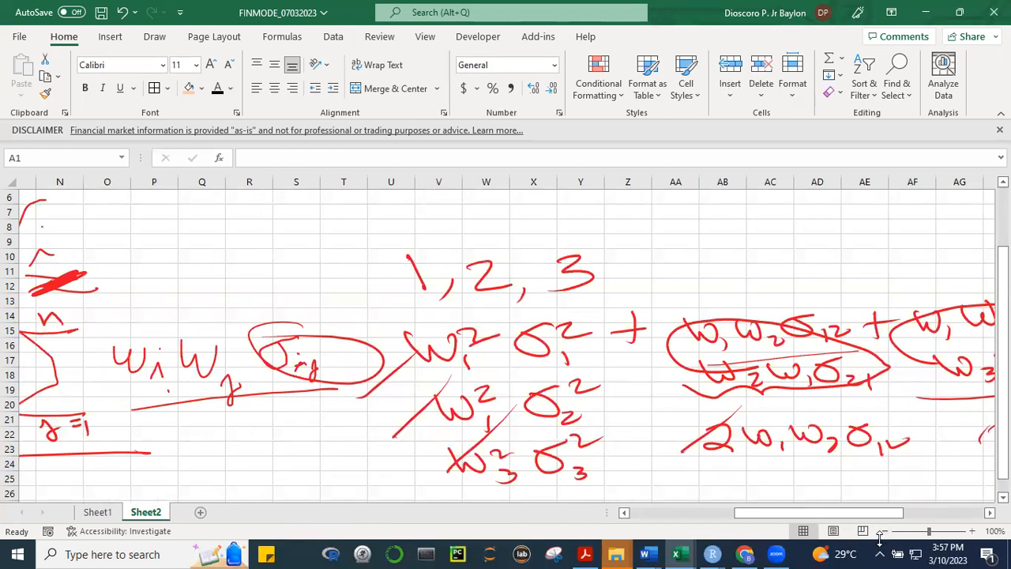
left_click(96, 512)
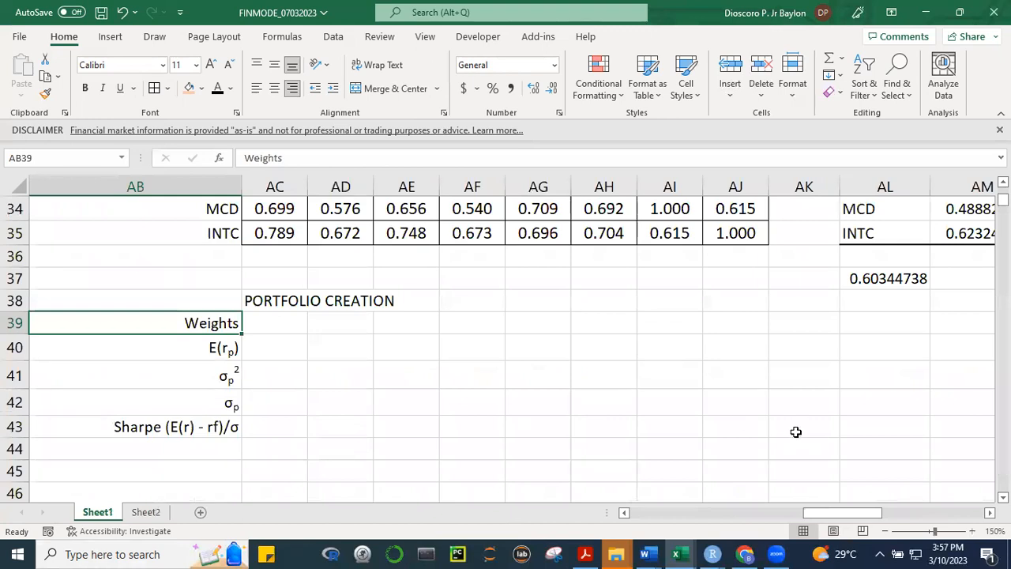
left_click(282, 339)
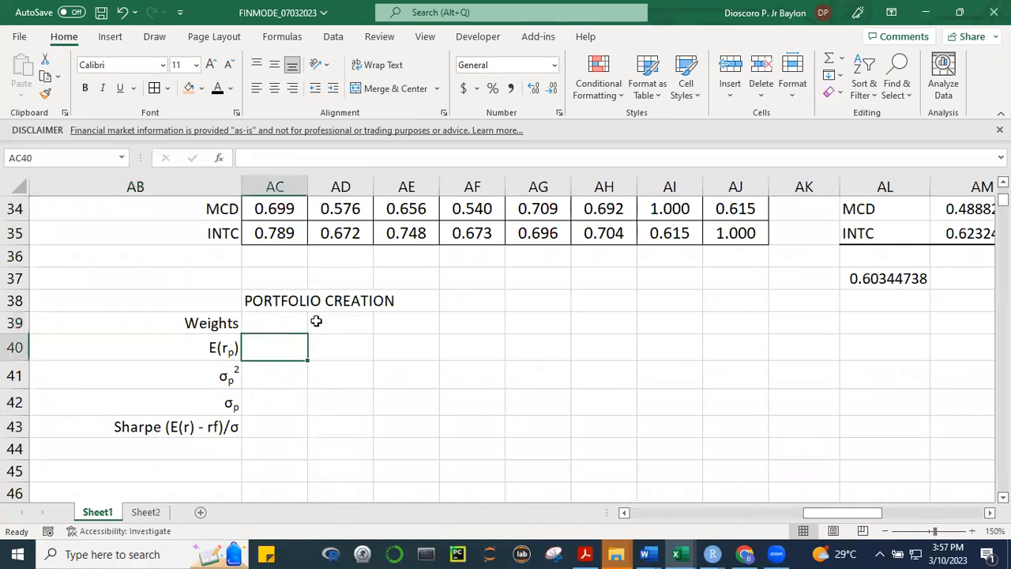
left_click(285, 298)
left_click_drag(283, 289, 283, 267)
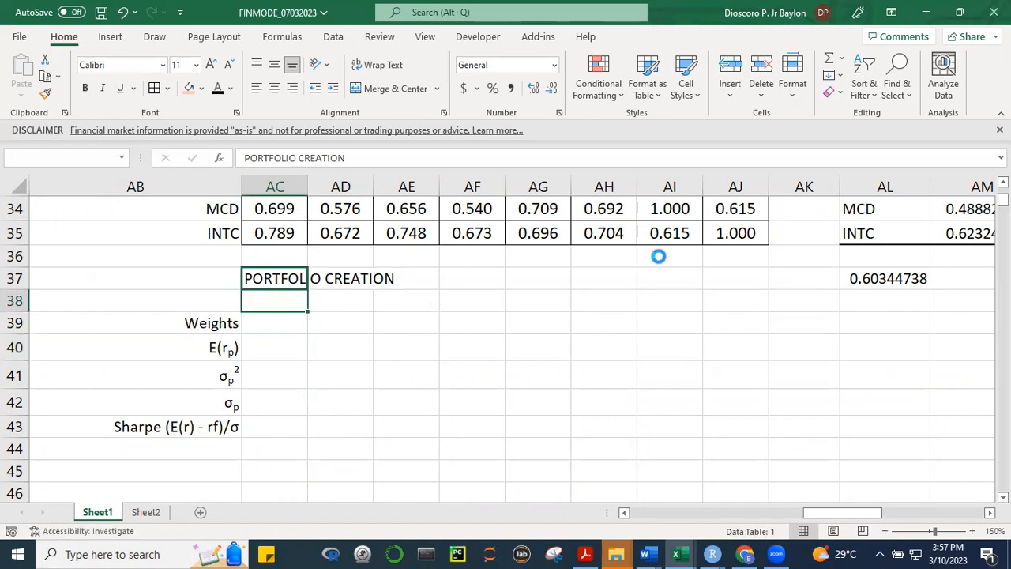
left_click(362, 297)
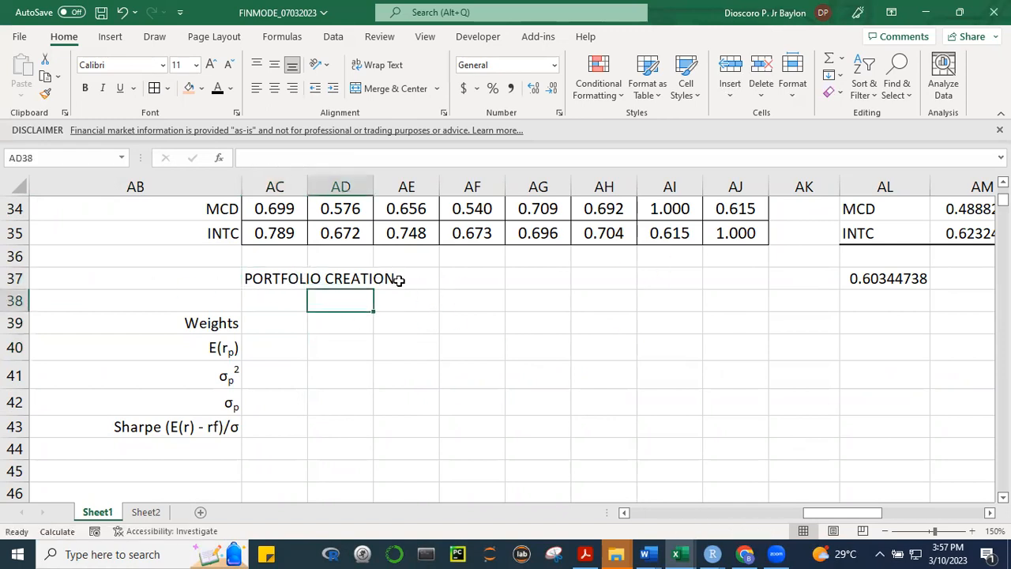
Add the prefix "1) " to the PORTFOLIO CREATION heading in AC37
left_click(268, 280)
key("F2")
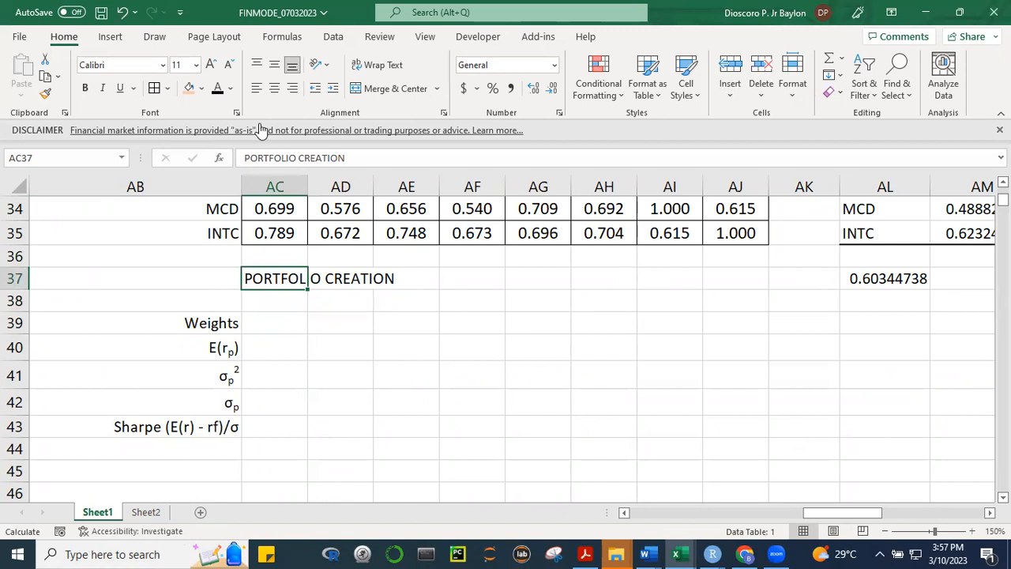
left_click(537, 335)
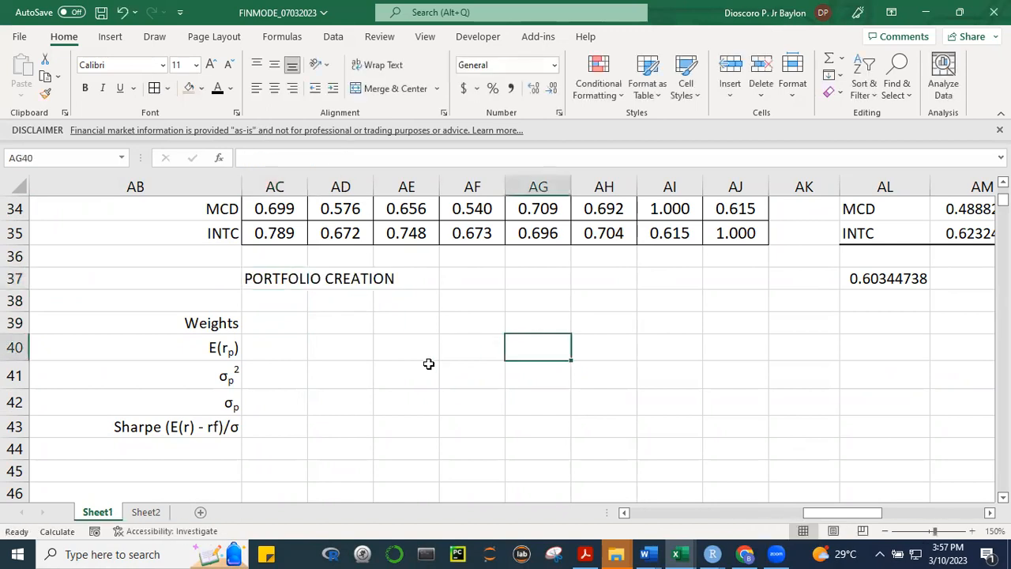
left_click(278, 261)
left_click(274, 277)
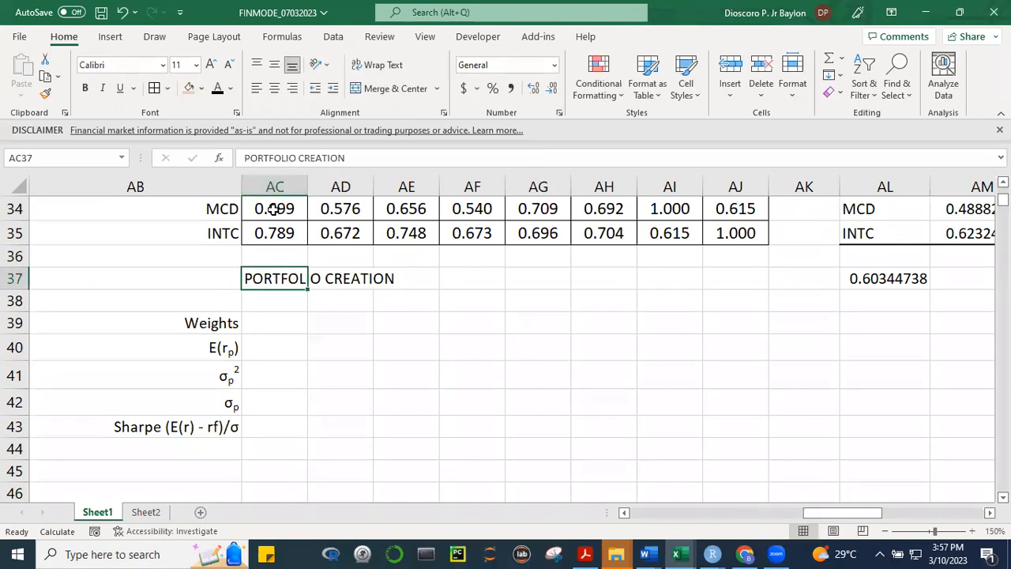
key("F2")
key("Home")
type("1)")
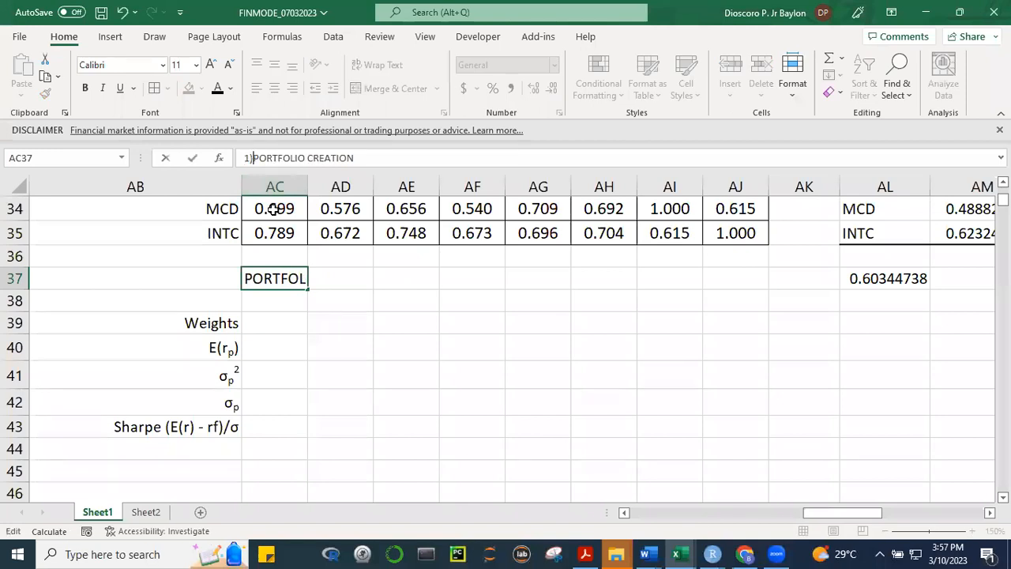
key("End")
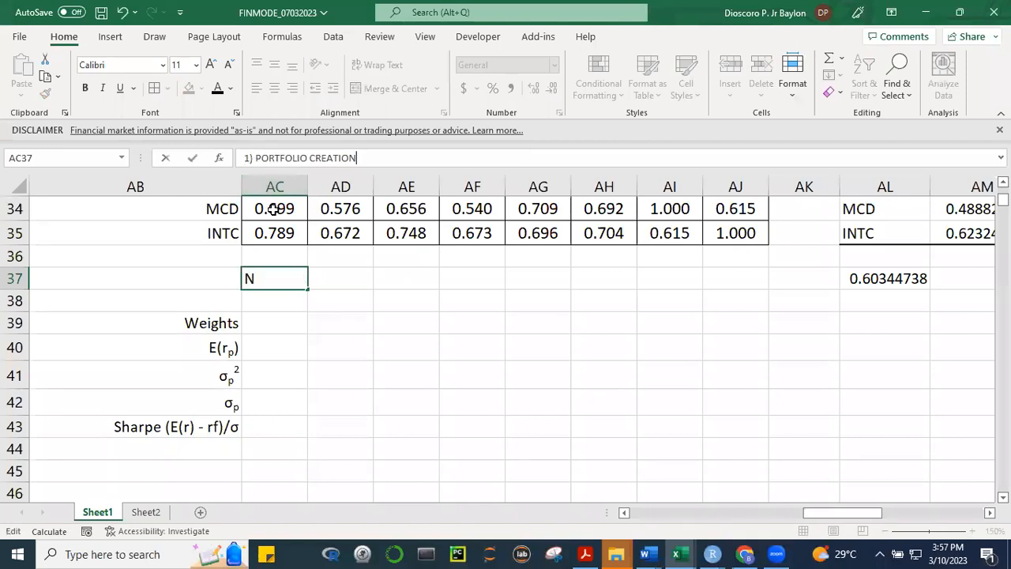
Replace the words after "1)" in the AC37 heading with EQUALLY WEIGHTED PORTFOLIO
key("ctrl+shift+Left")
key("BackSpace")
key("BackSpace")
key("BackSpace")
key("BackSpace")
key("BackSpace")
key("BackSpace")
key("BackSpace")
key("BackSpace")
key("BackSpace")
key("BackSpace")
type("W")
key("BackSpace")
type("EQ")
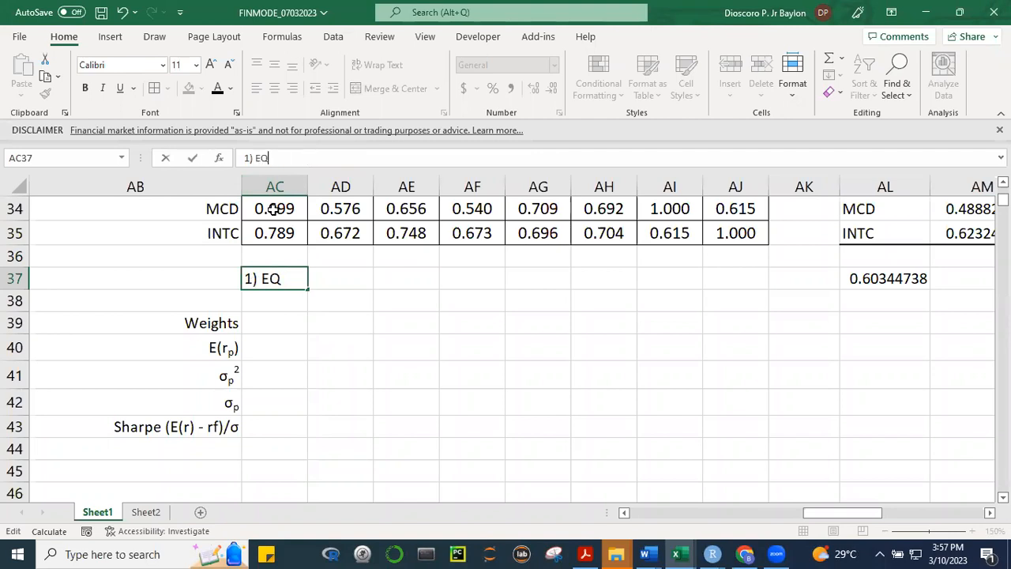
type("UALLY WEIGHTED PORT")
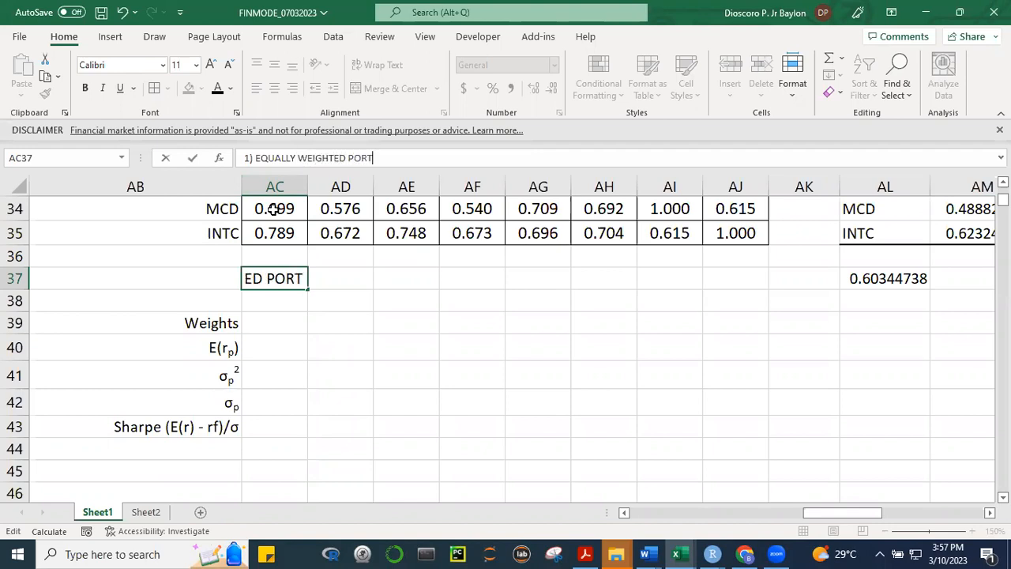
type("FOLIO")
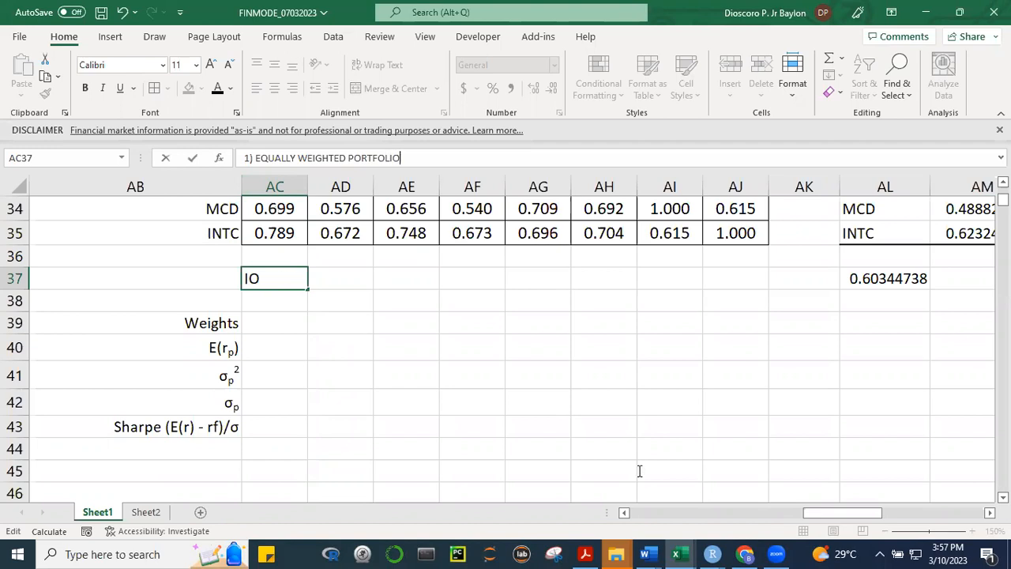
left_click(644, 399)
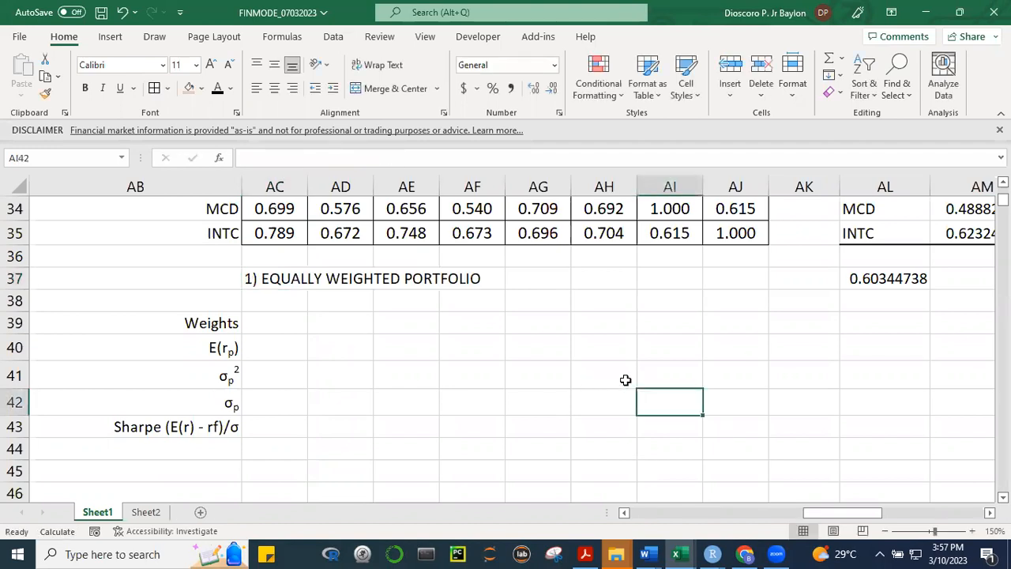
Copy the ticker headers MSFT to INTC from row 27 of the correlation matrix into row 38, starting at AC38
left_click(286, 326)
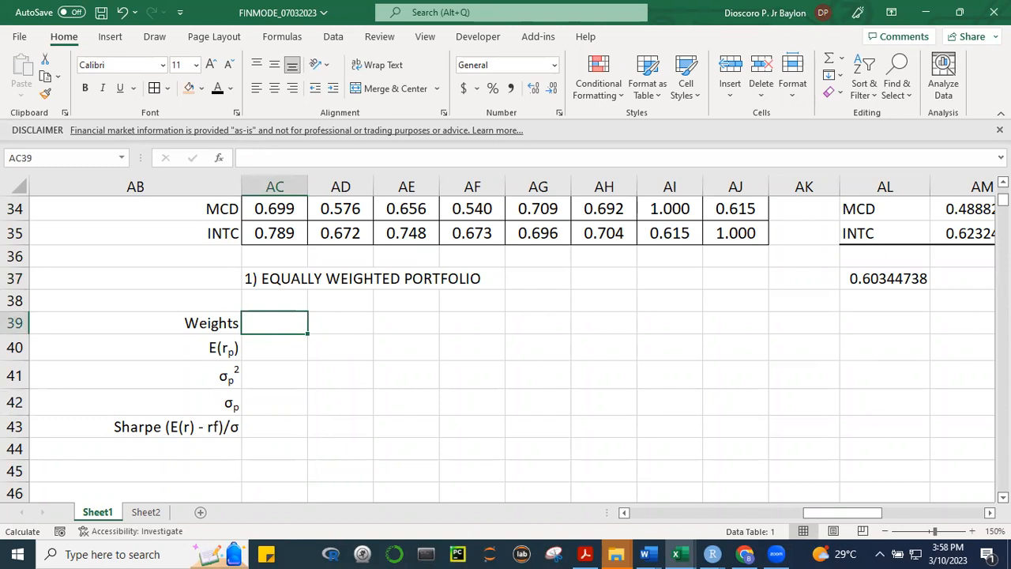
scroll(316, 222, "up", 3)
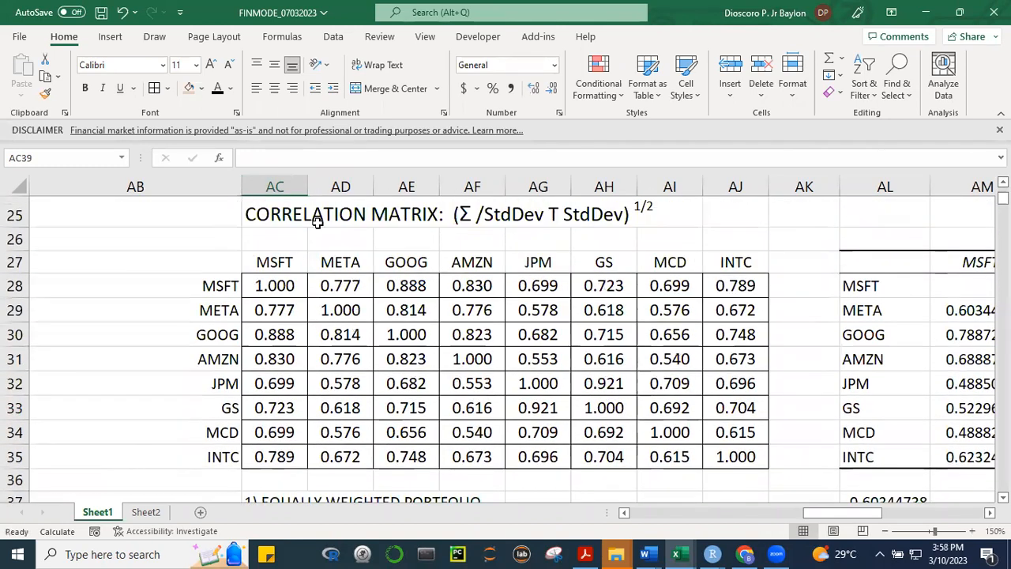
left_click_drag(271, 262, 710, 261)
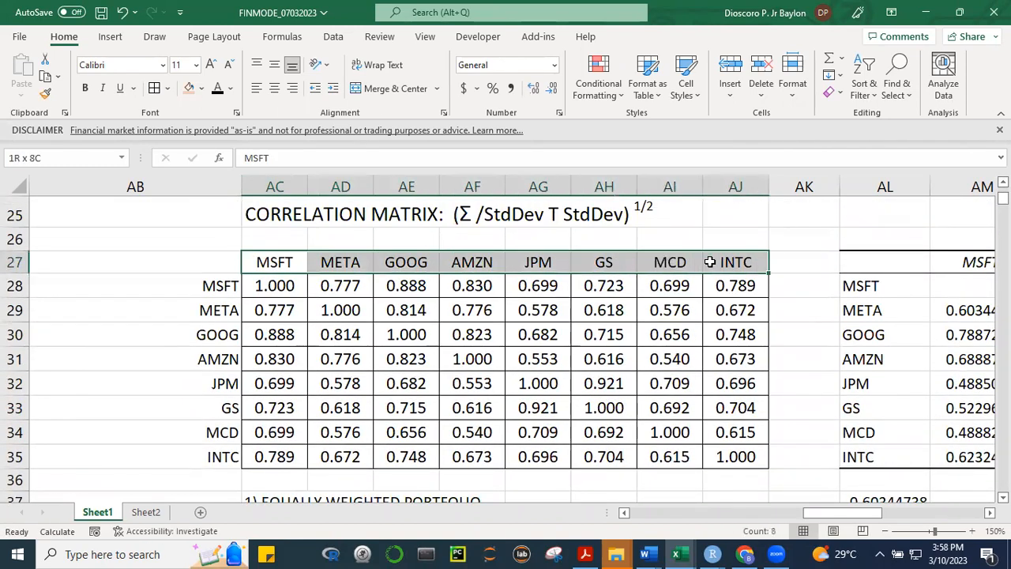
key("ctrl+c")
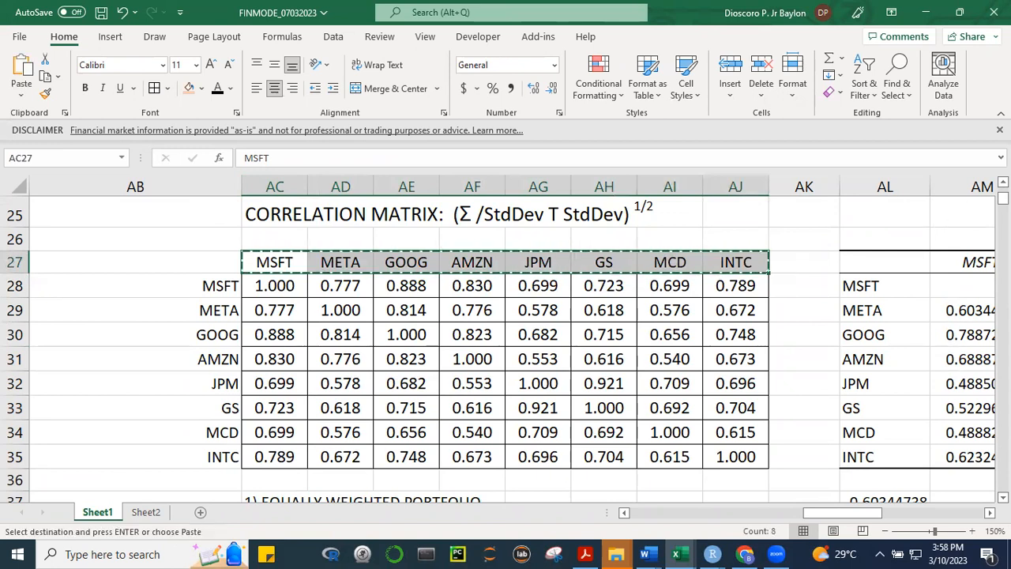
scroll(512, 348, "down", 20)
scroll(512, 348, "up", 20)
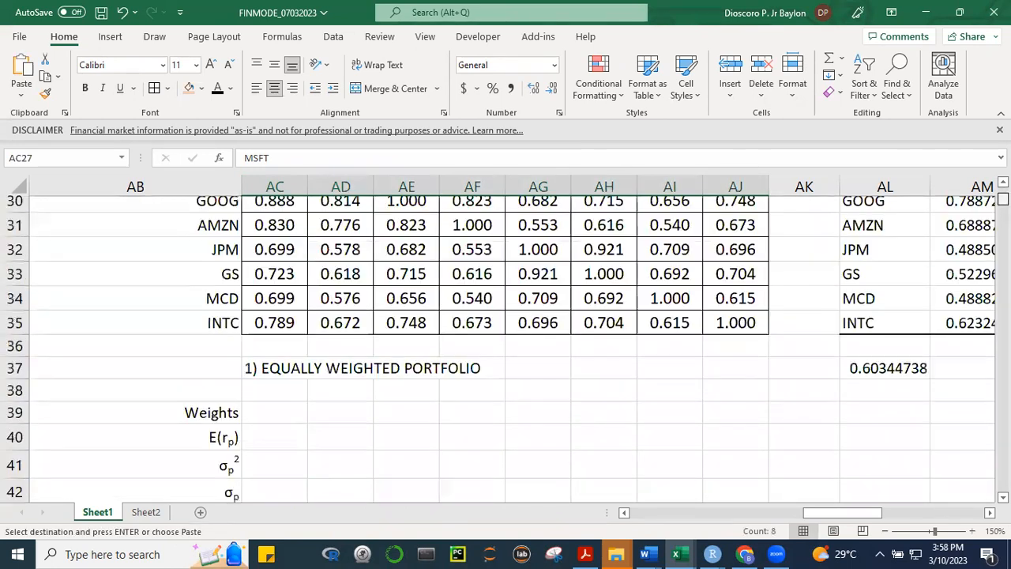
scroll(268, 497, "up", 1)
left_click(291, 490)
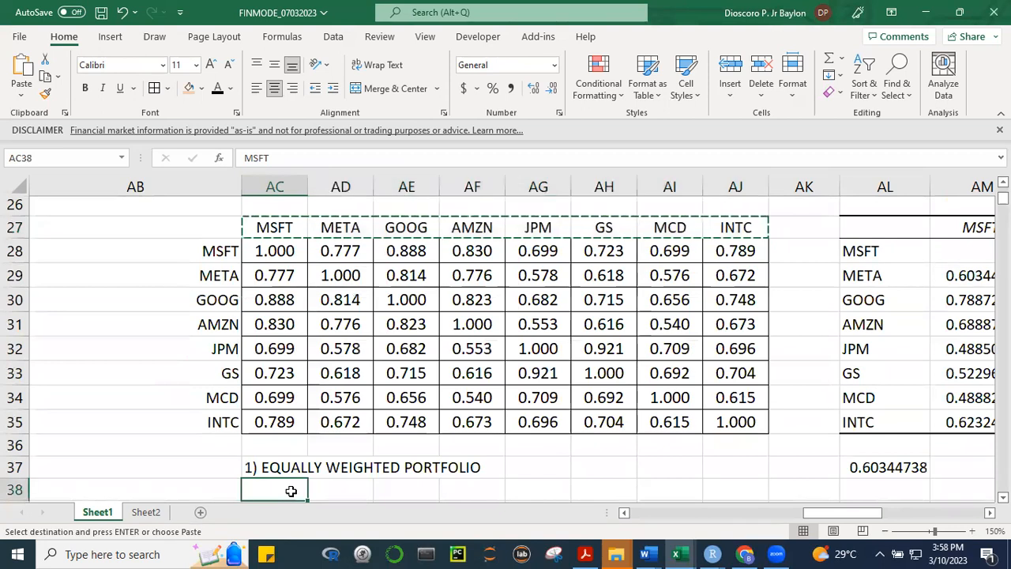
key("Return")
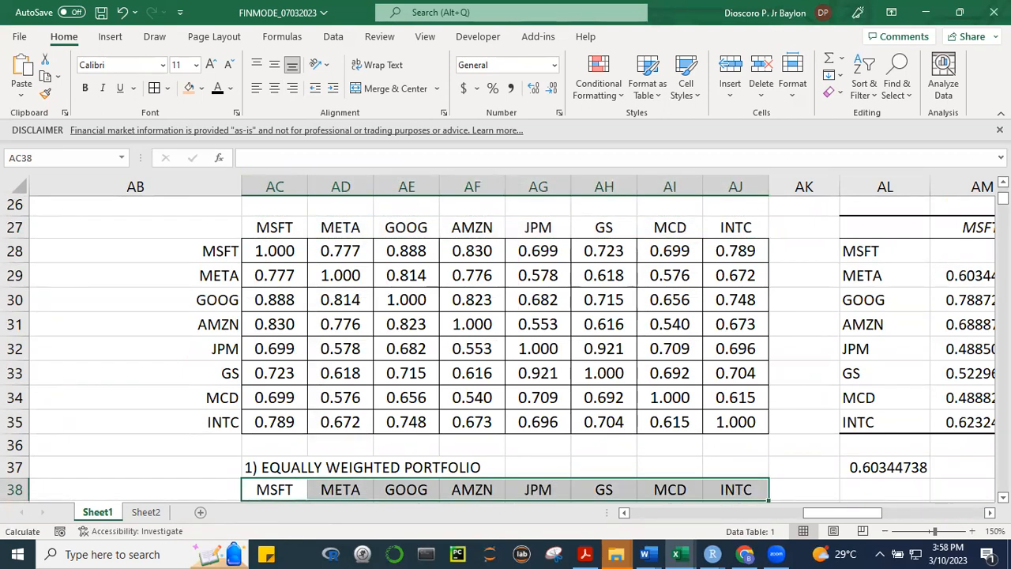
Enter =1/8 as the MSFT weight in AC39 and fill it across to INTC in AJ39
scroll(506, 348, "down", 2)
scroll(433, 347, "down", 2)
left_click(270, 317)
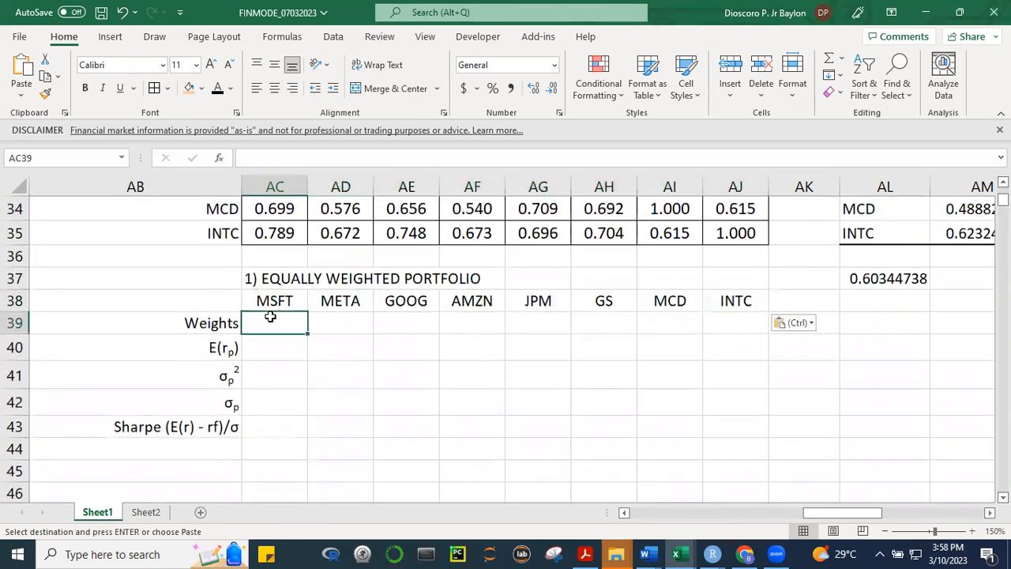
type("=")
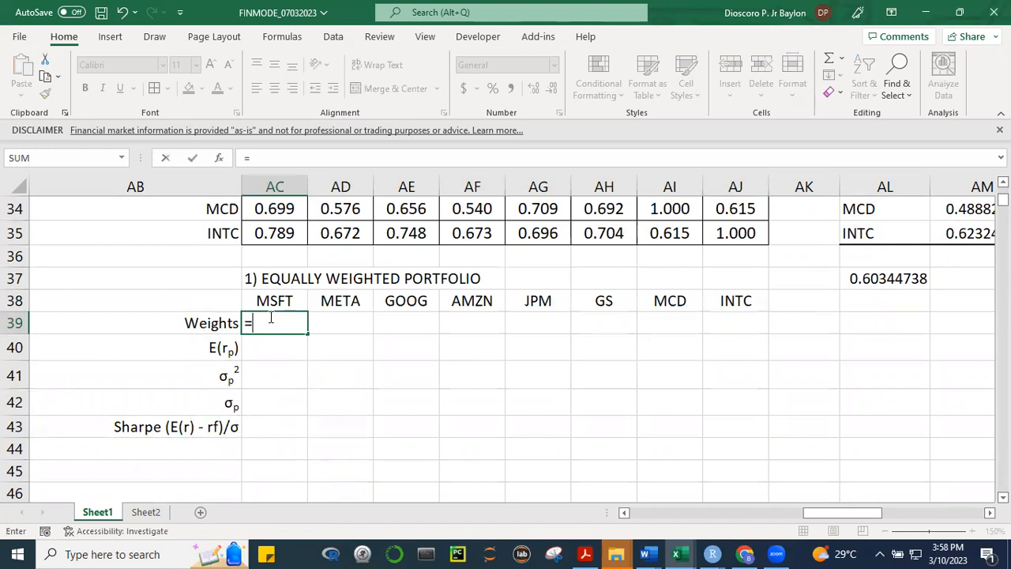
type("1/8")
left_click(522, 425)
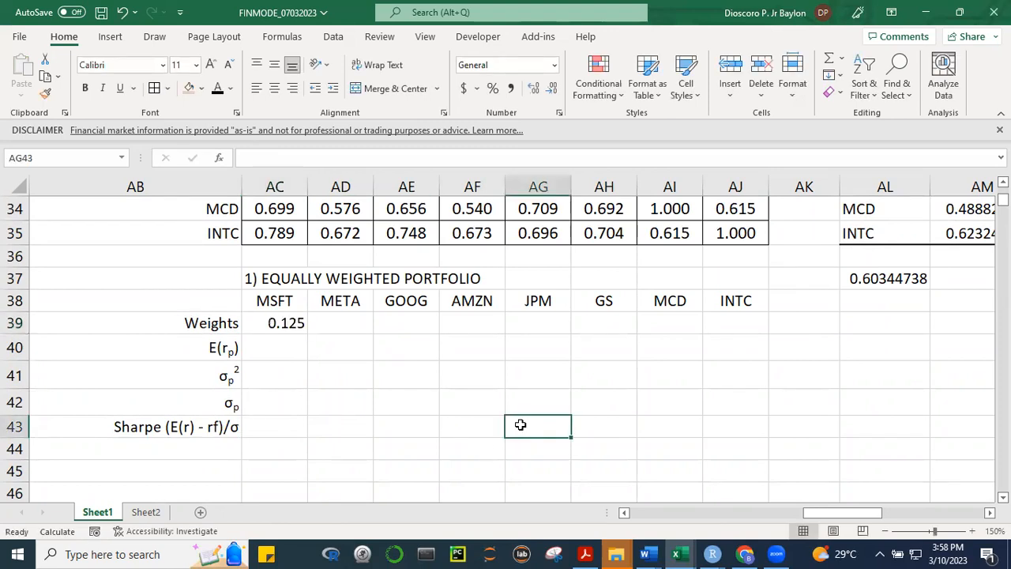
left_click(293, 323)
left_click_drag(305, 333, 816, 327)
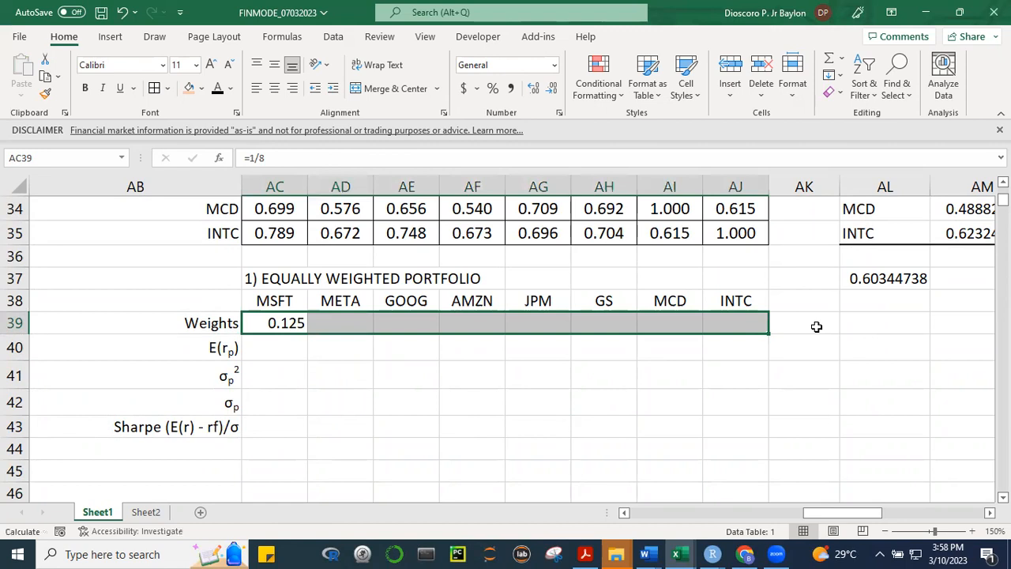
Total the eight weights in AK39 with =SUM(AC39:AJ39)
type("=SUM(")
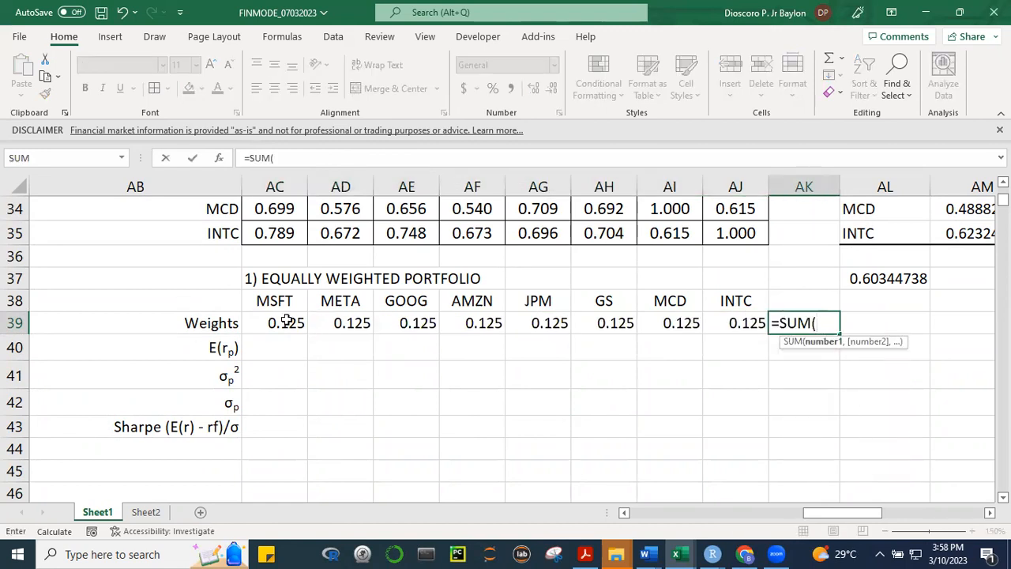
left_click_drag(289, 321, 731, 320)
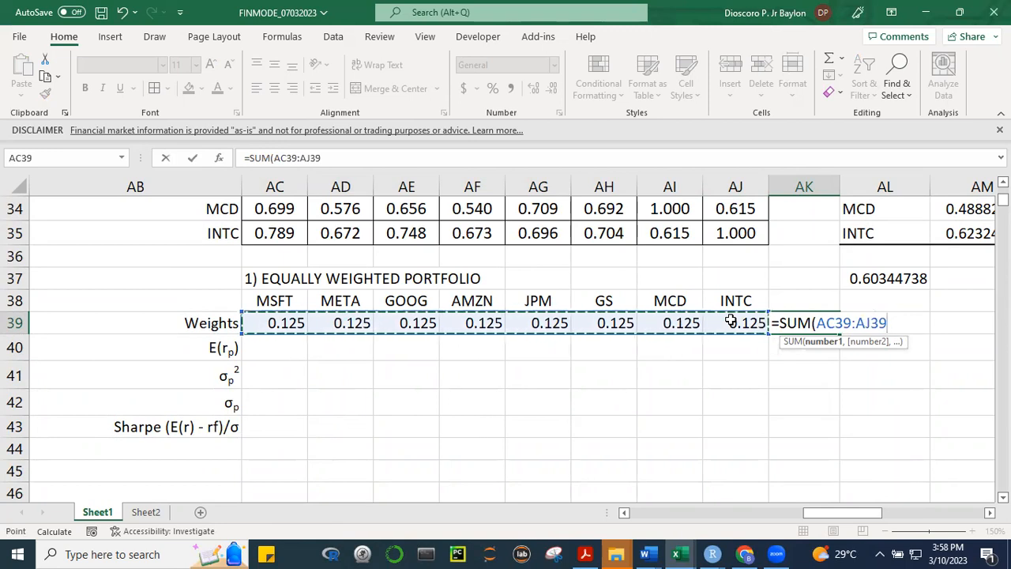
type(")")
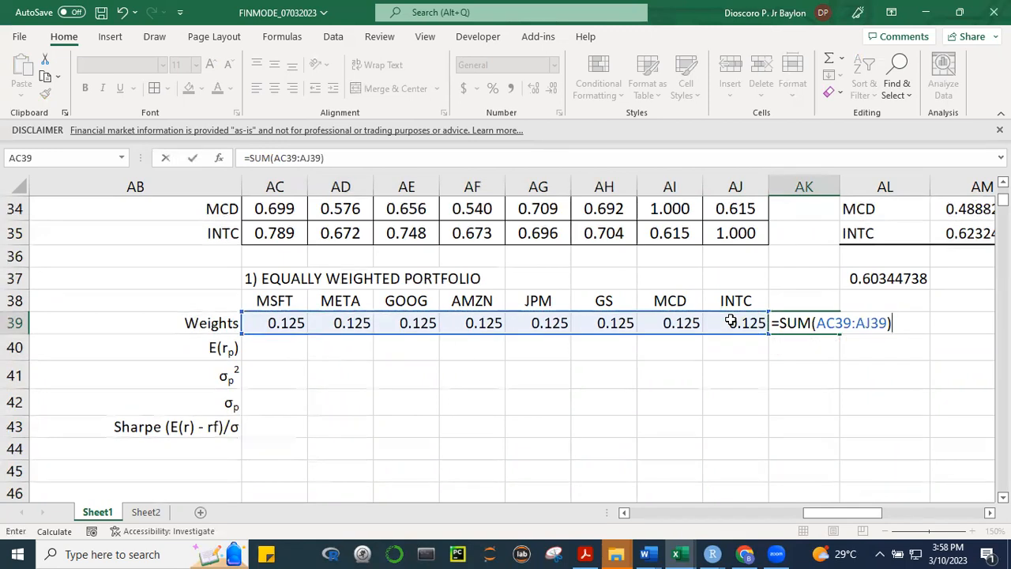
key("Return")
key("Return")
Format the weights total in AK39 with two decimal places and centre it
left_click(803, 324)
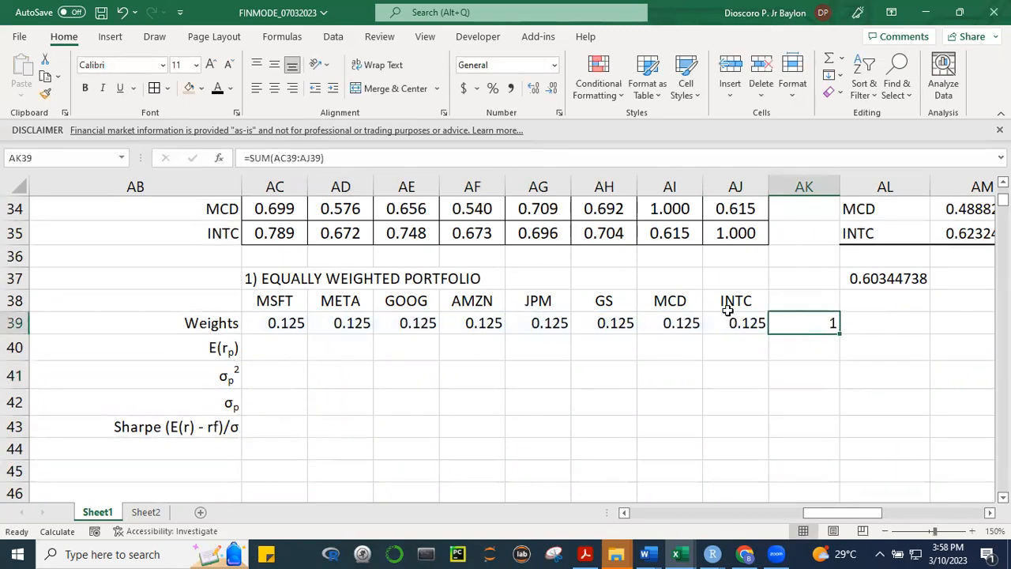
left_click(533, 87)
left_click(550, 90)
left_click(551, 90)
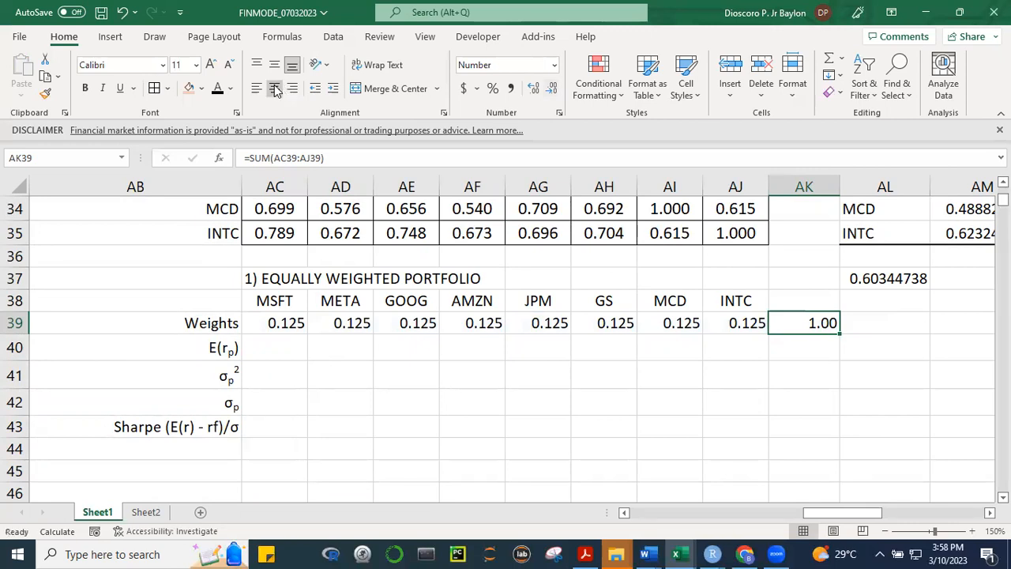
left_click(455, 427)
Shade the weight cells AC39:AJ39 with a light blue fill
left_click_drag(289, 322, 719, 322)
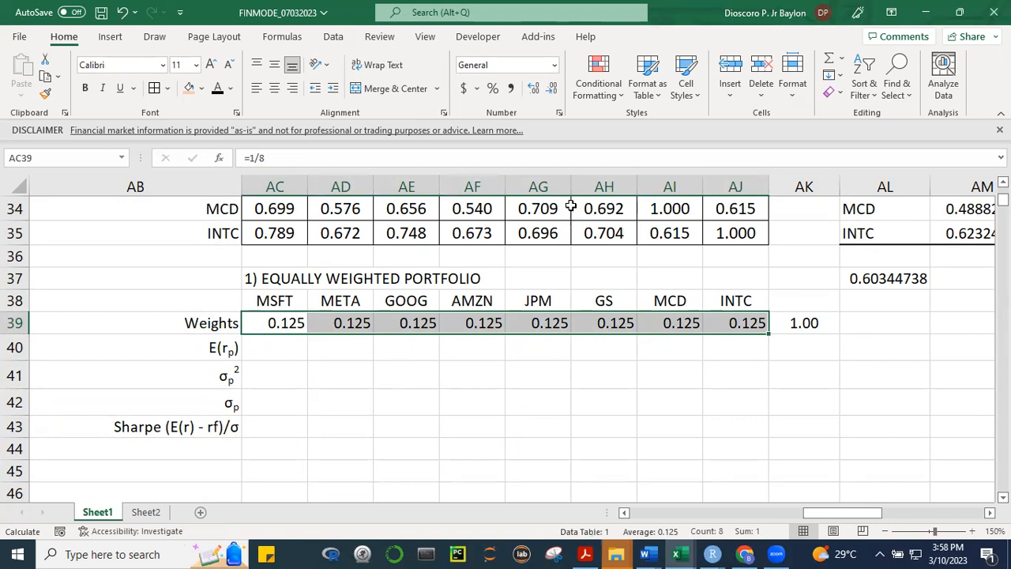
left_click(203, 91)
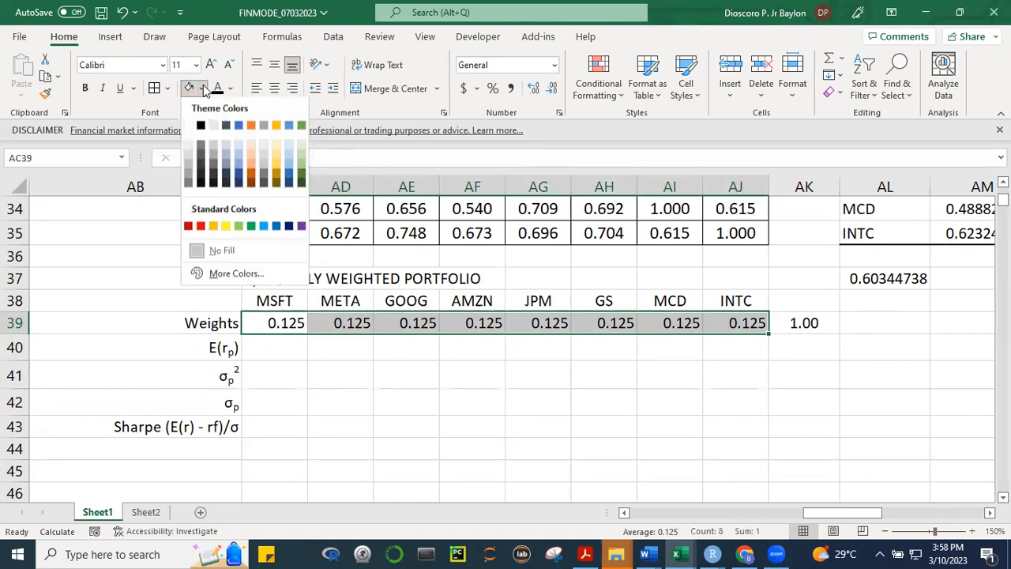
left_click(291, 147)
left_click(526, 444)
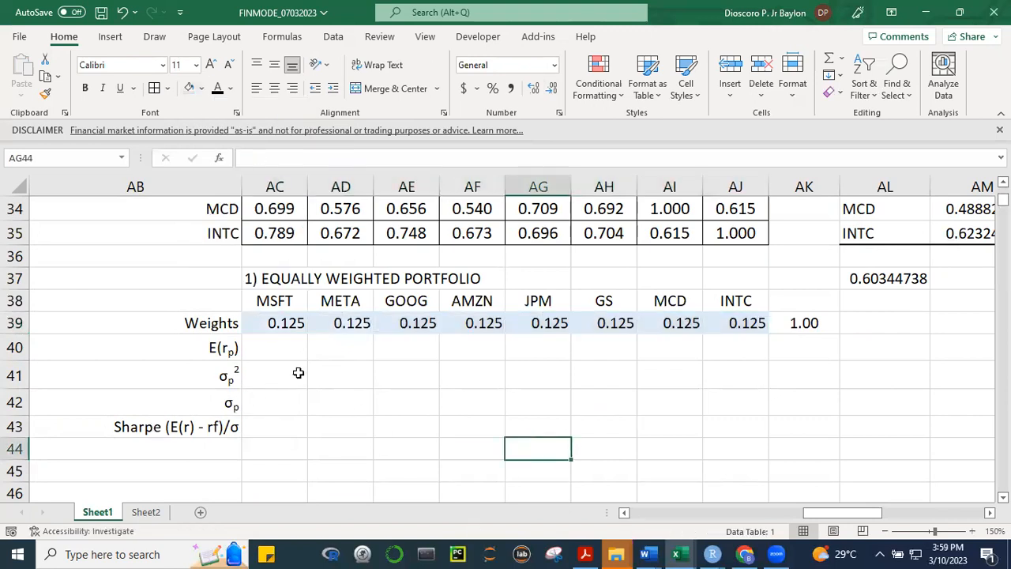
Calculate the portfolio's expected return in AC40 with =SUMPRODUCT(StockReturns,AC39:AJ39)
left_click(281, 356)
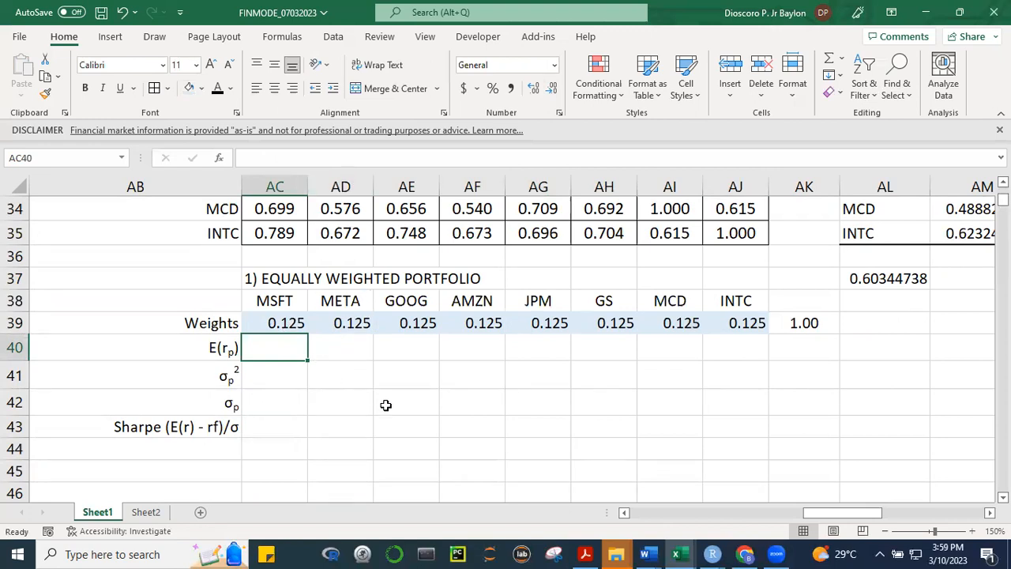
type("=sum")
key("BackSpace")
key("BackSpace")
key("BackSpace")
type("SUM")
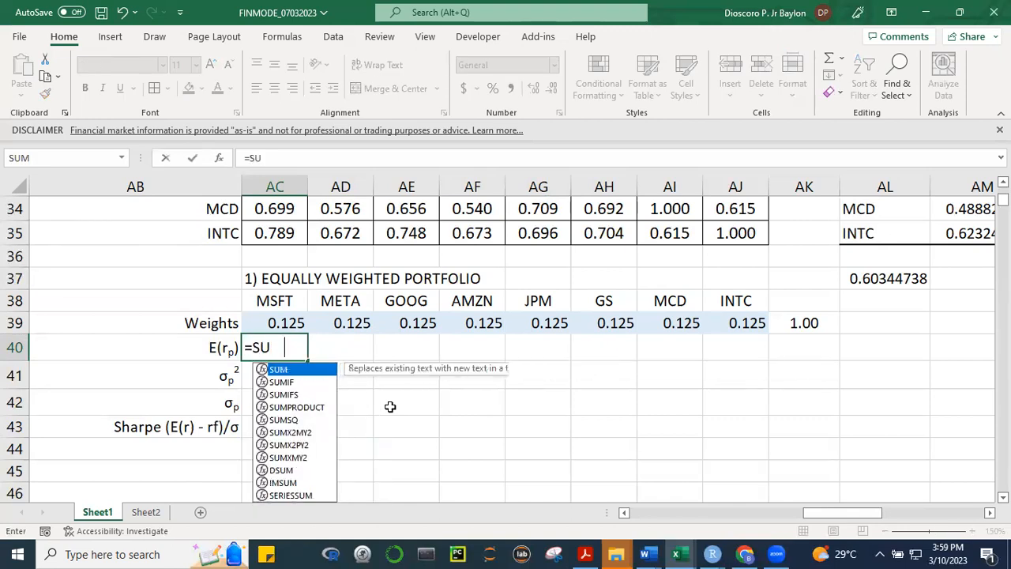
key("Down")
key("Down")
key("Down")
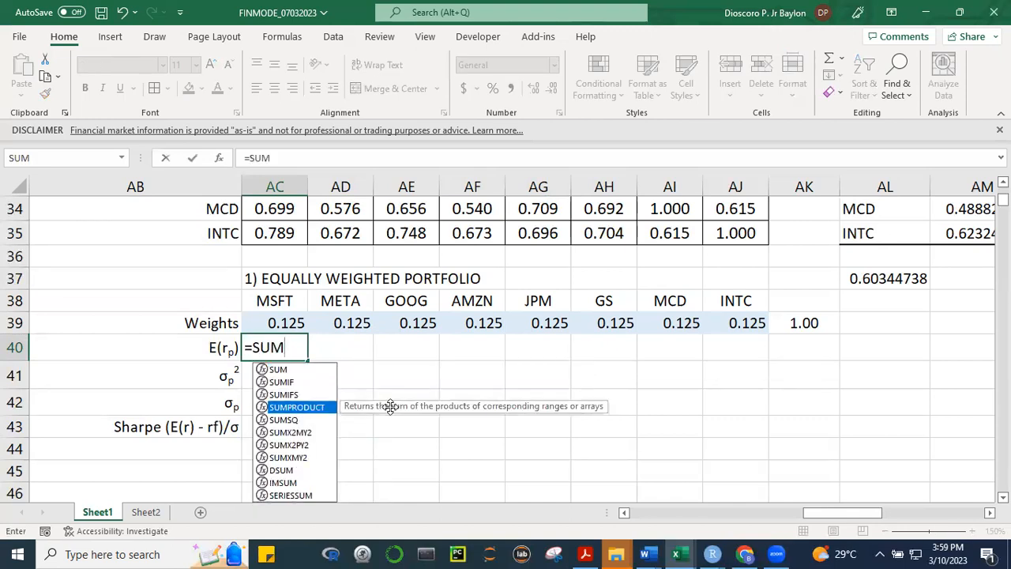
key("Tab")
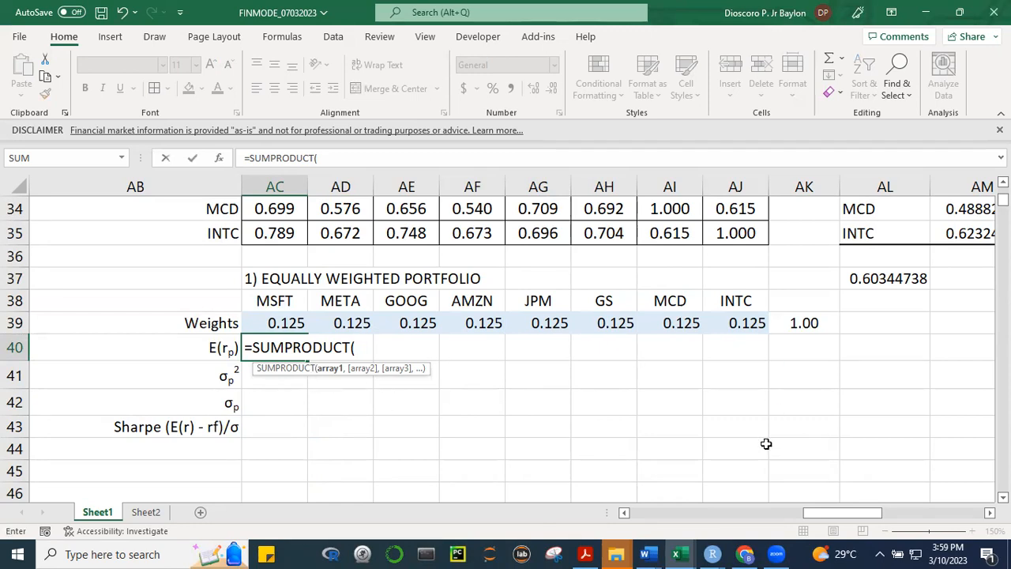
type("sTOCK")
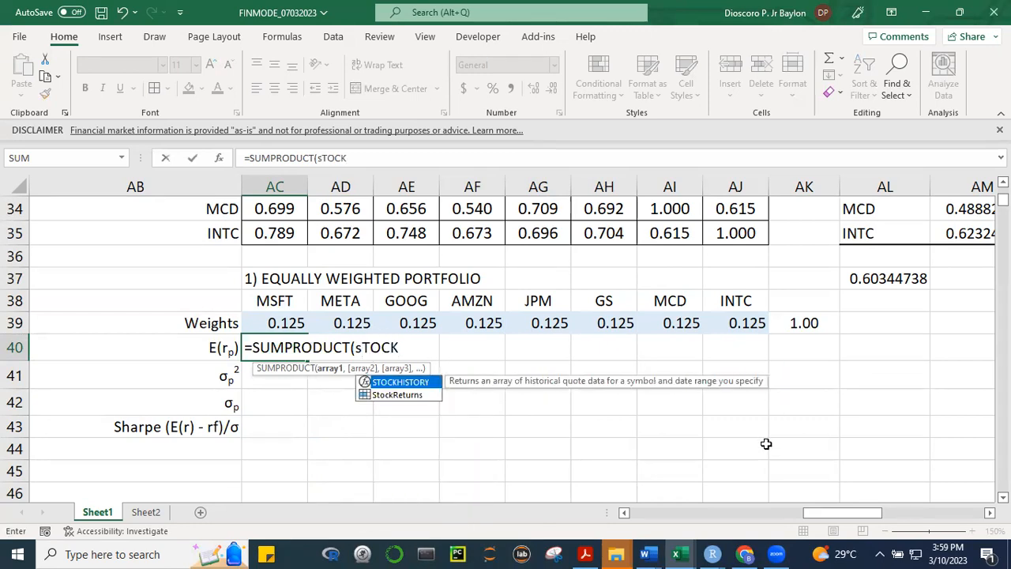
key("Down")
key("Tab")
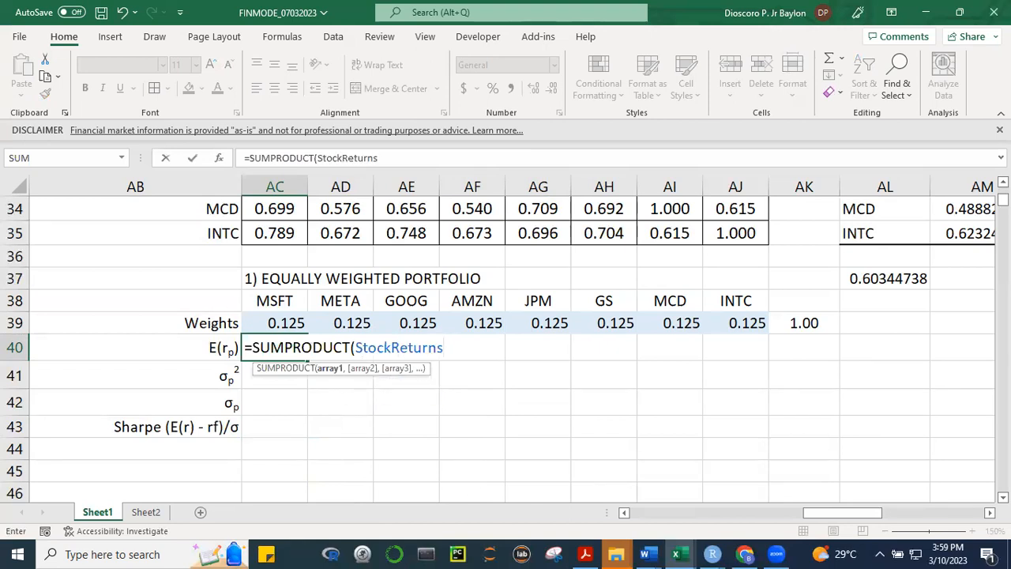
left_click_drag(1002, 199, 1002, 190)
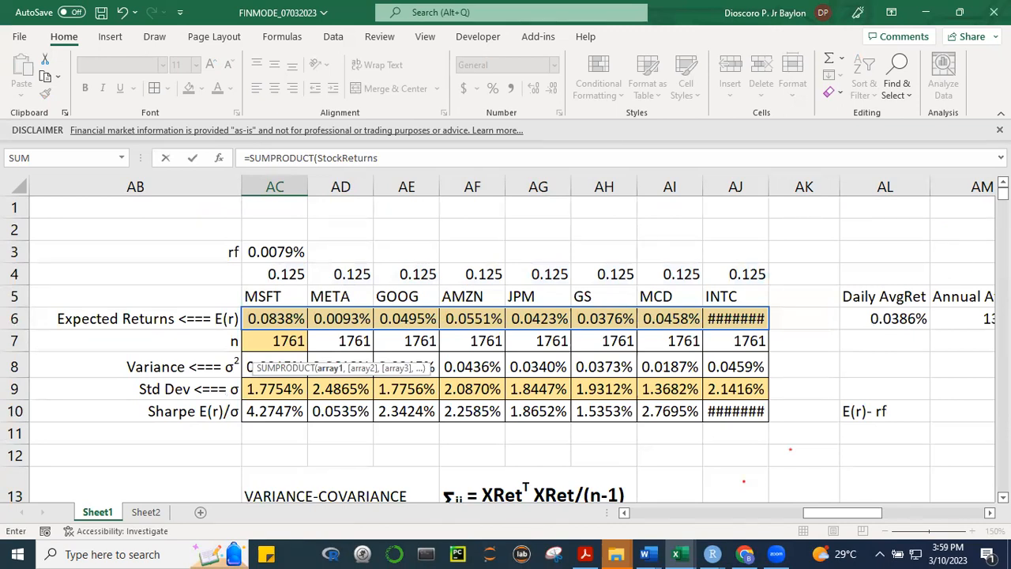
mouse_move(1002, 194)
left_mouse_down()
mouse_move(1002, 218)
mouse_move(1002, 199)
left_mouse_up()
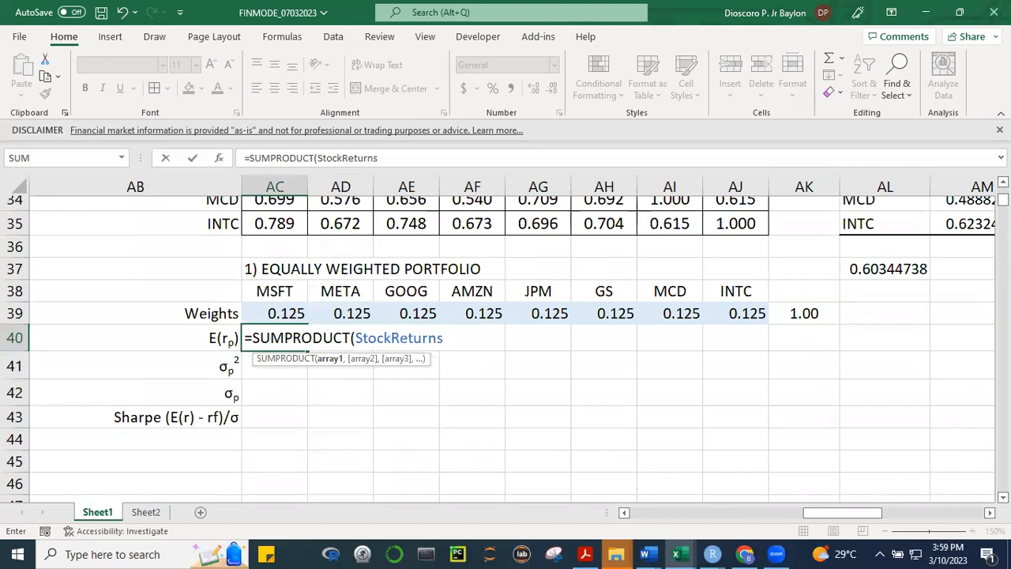
type(",")
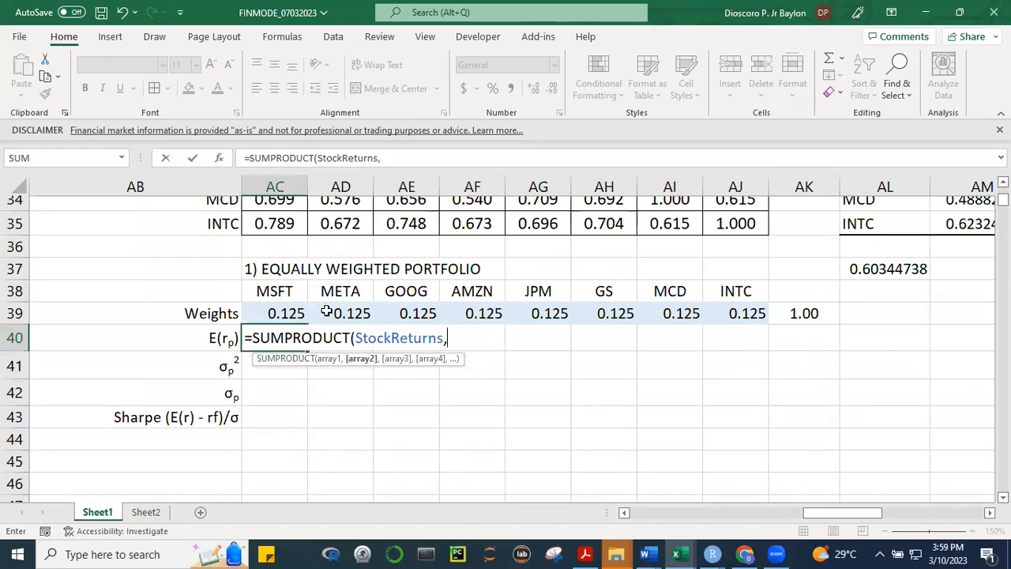
left_click_drag(279, 312, 757, 311)
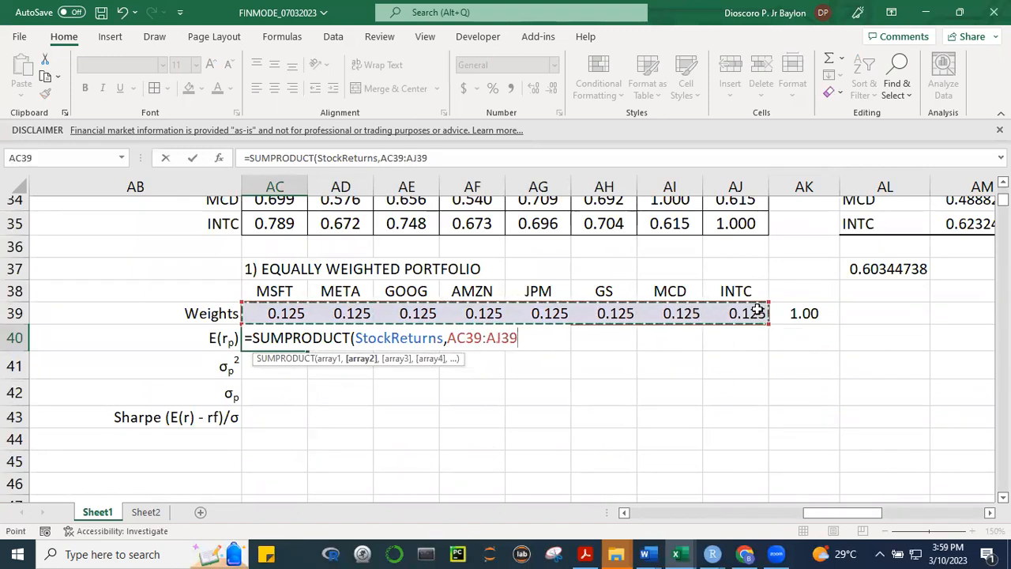
type(")")
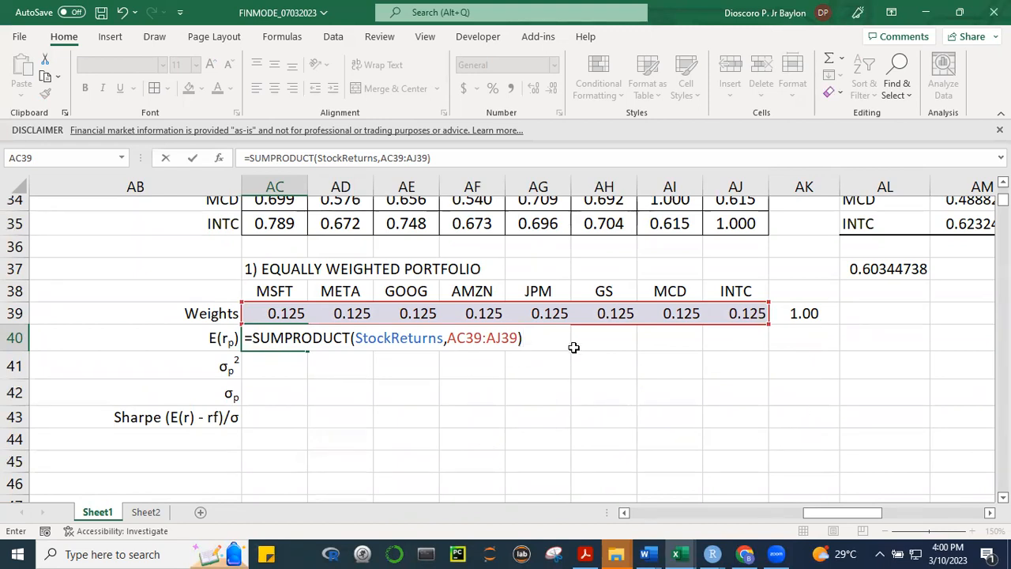
left_click(533, 339)
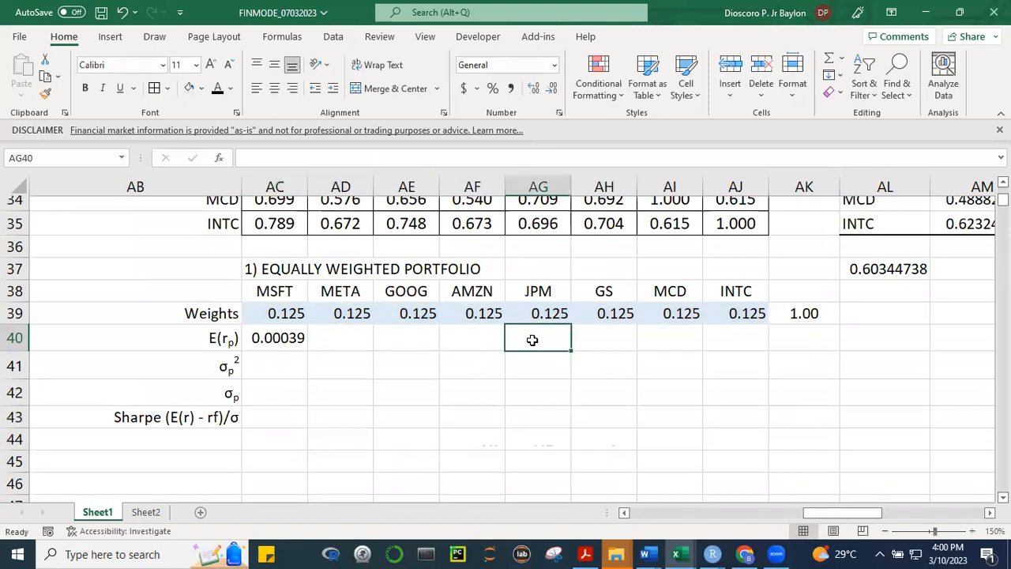
Format the expected return in AC40 as a percentage with four decimal places, in bold with a light blue fill
left_click(272, 338)
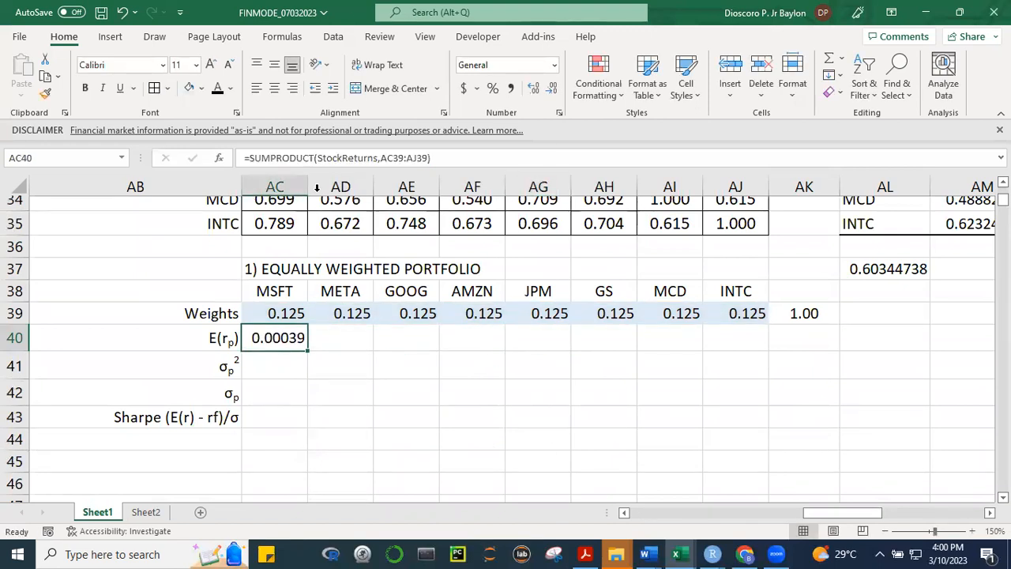
left_click(493, 88)
left_click(529, 90)
left_click(529, 90)
left_click(529, 90)
left_click(529, 90)
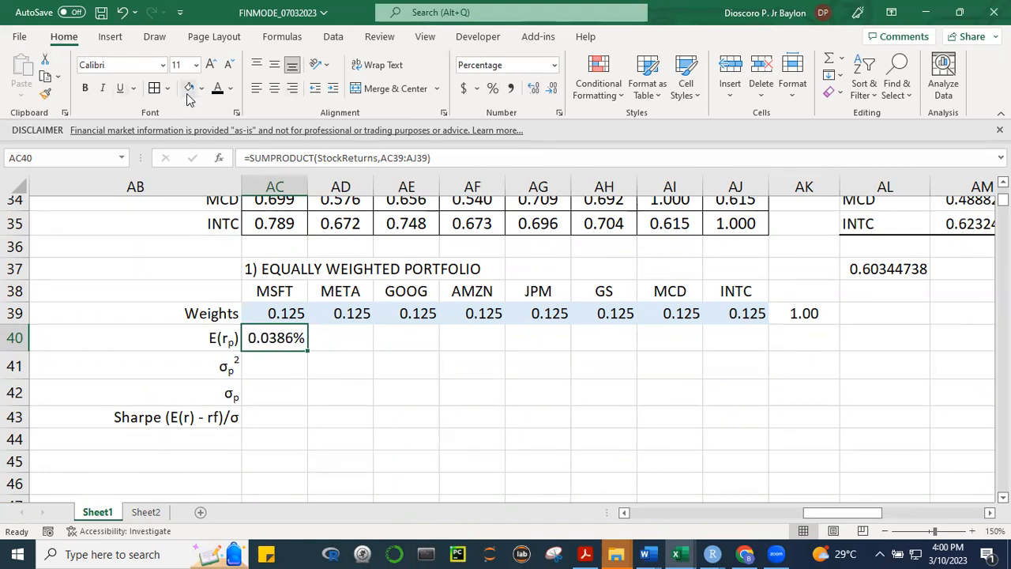
left_click(84, 88)
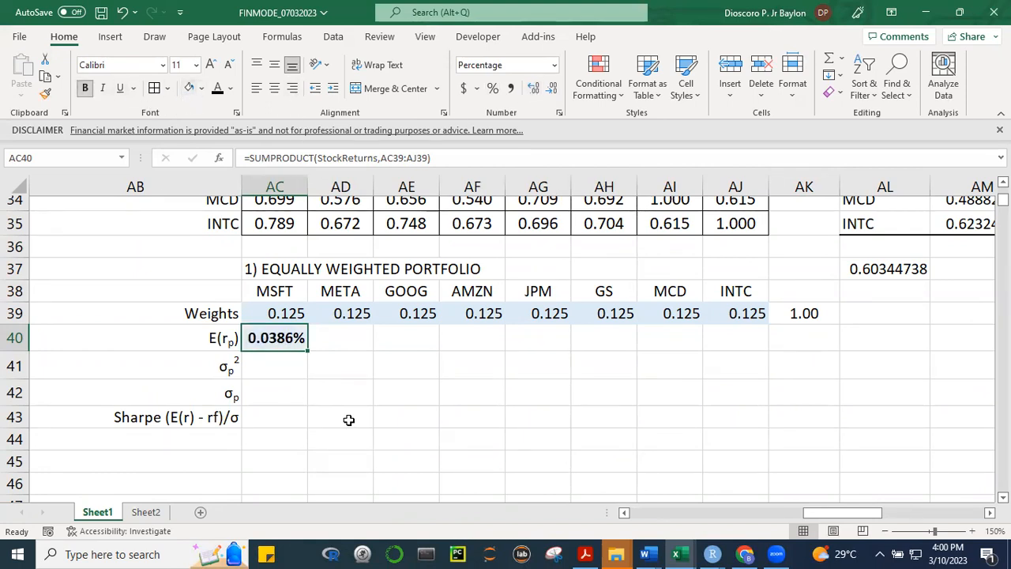
left_click(395, 415)
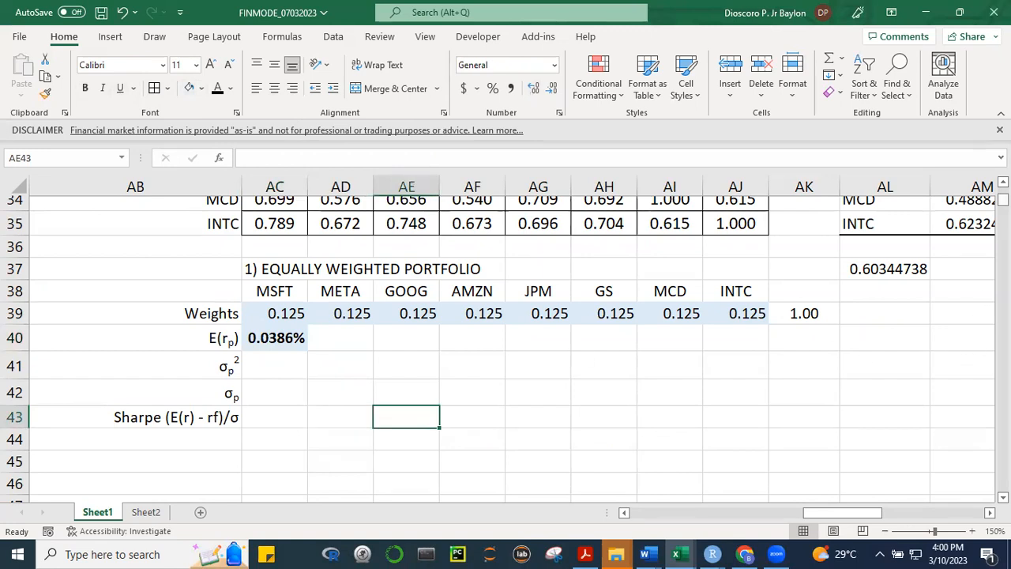
Check the average-return formulas in row 6 and widen column AJ to fit the INTC figures
left_click_drag(1003, 200, 1003, 188)
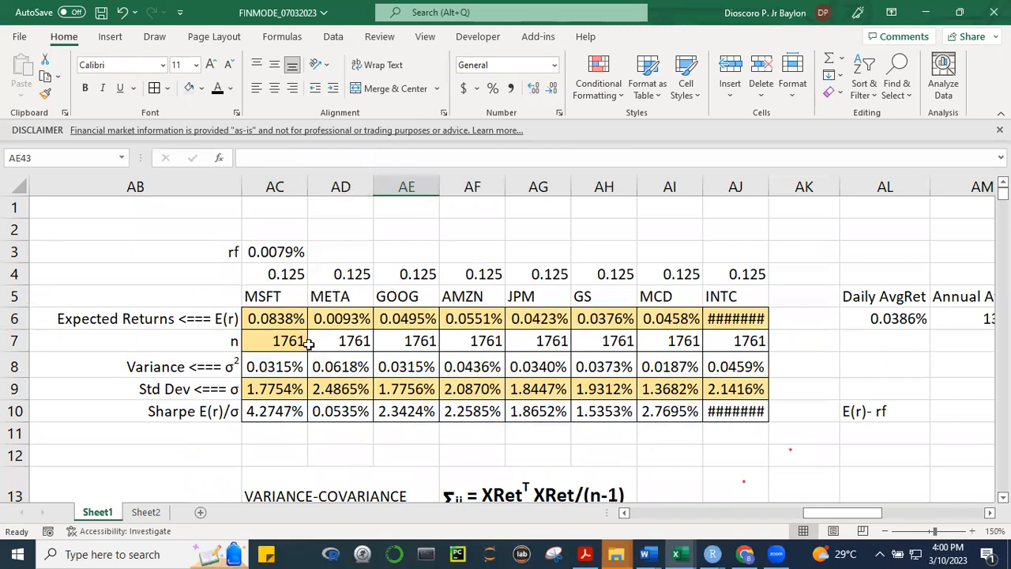
left_click(275, 318)
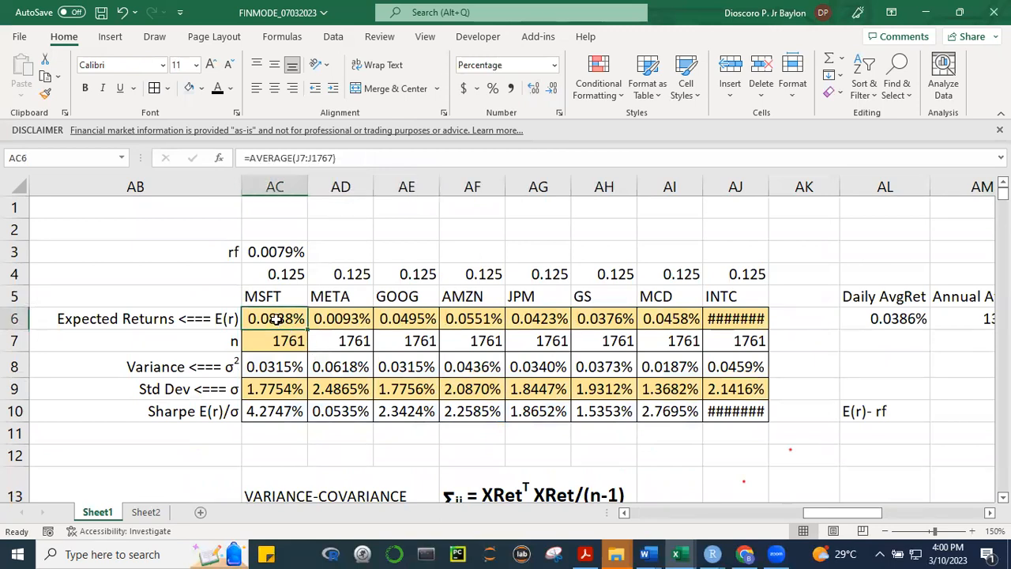
left_click(350, 319)
left_click(410, 318)
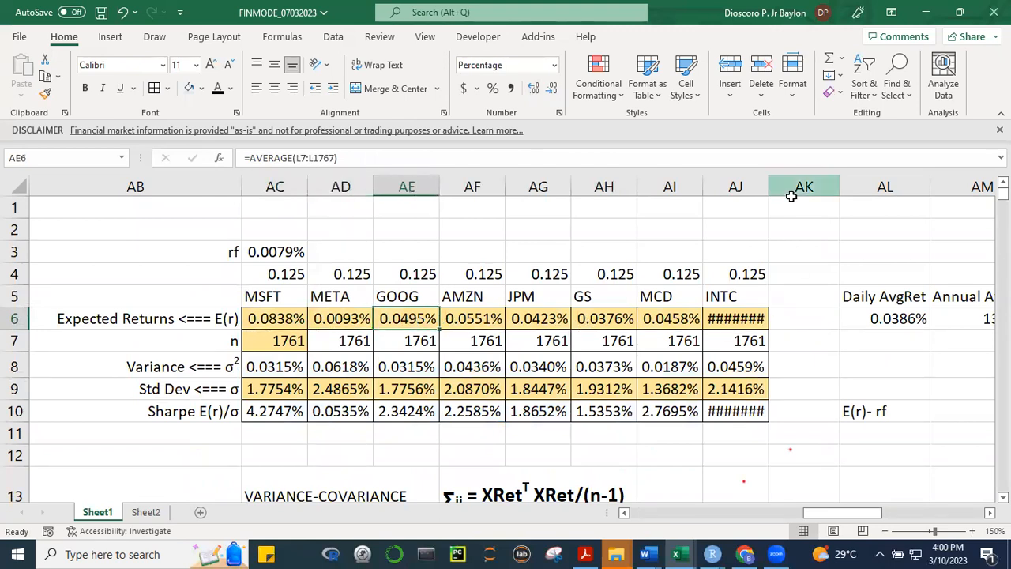
left_click_drag(769, 186, 777, 187)
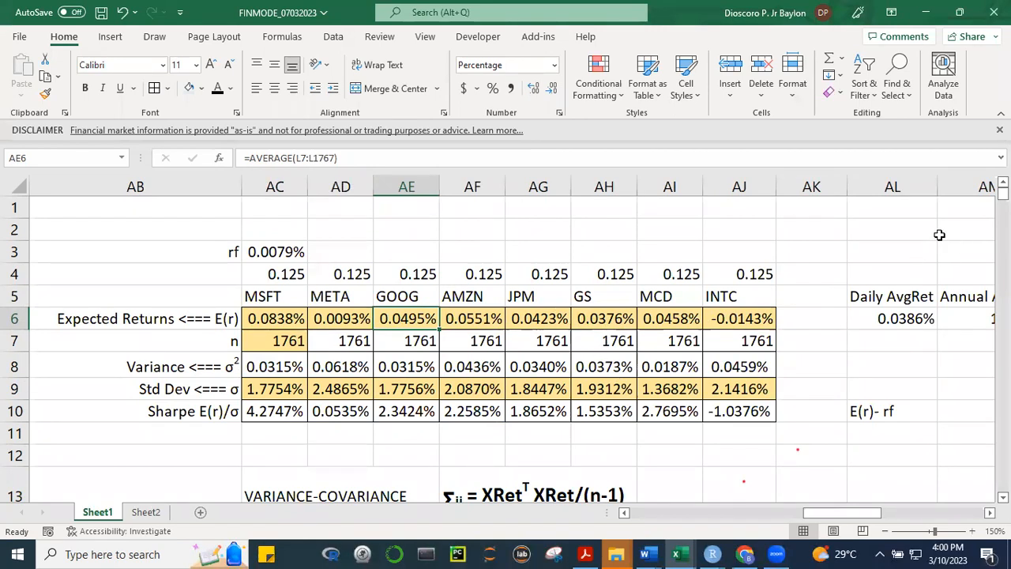
Review the handwritten three-asset portfolio variance expansion on Sheet2 and return to Sheet1
scroll(505, 347, "down", 13)
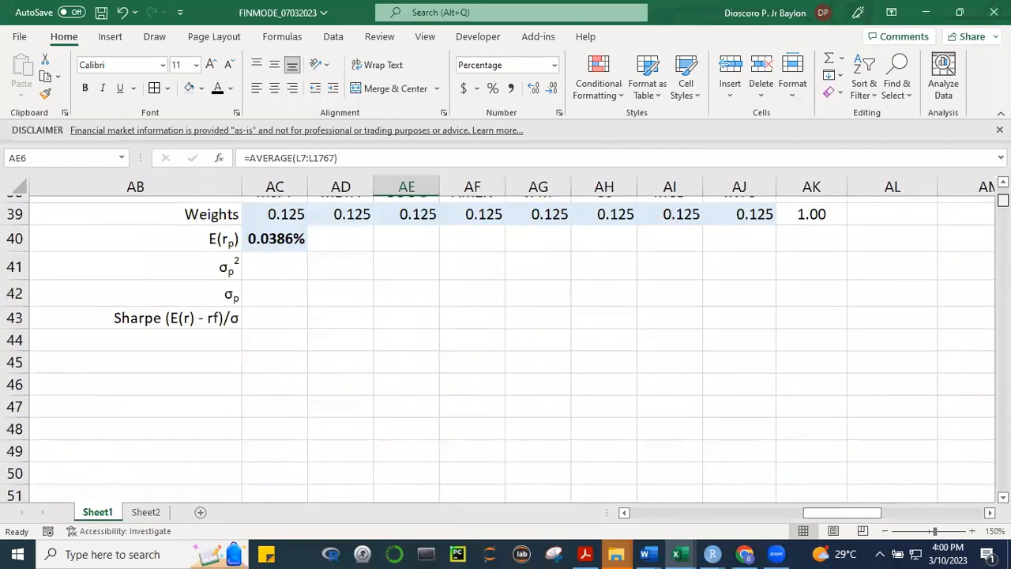
scroll(505, 348, "up", 2)
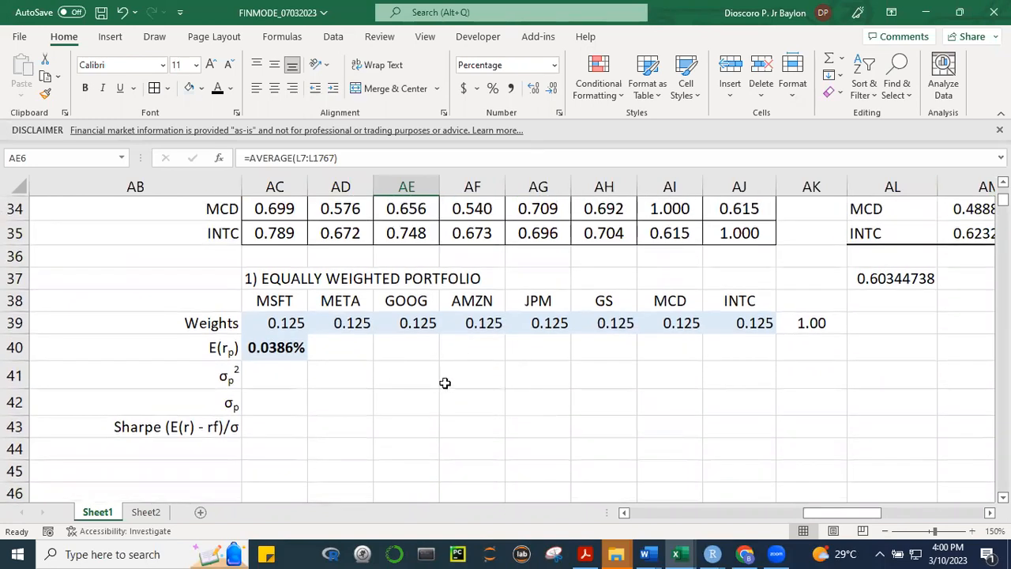
left_click(283, 378)
left_click(145, 511)
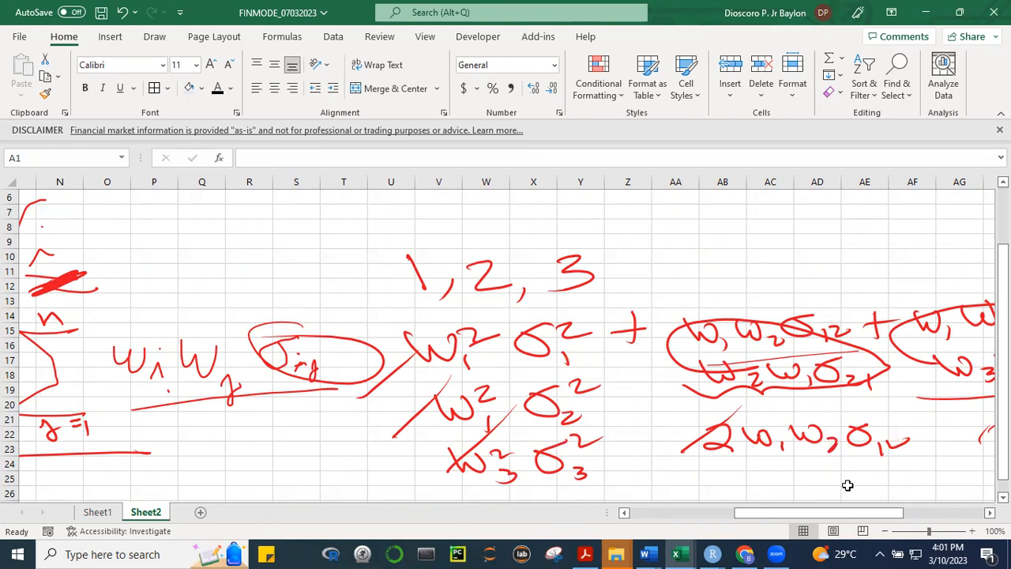
left_click_drag(840, 516, 888, 516)
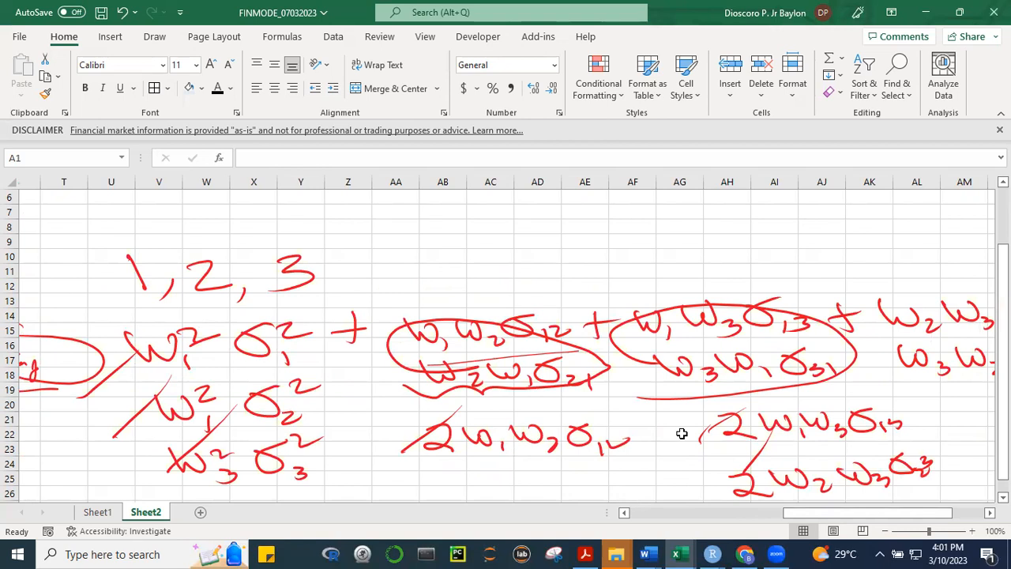
mouse_move(850, 514)
left_mouse_down()
mouse_move(701, 514)
mouse_move(593, 501)
mouse_move(269, 502)
left_mouse_up()
left_click(91, 512)
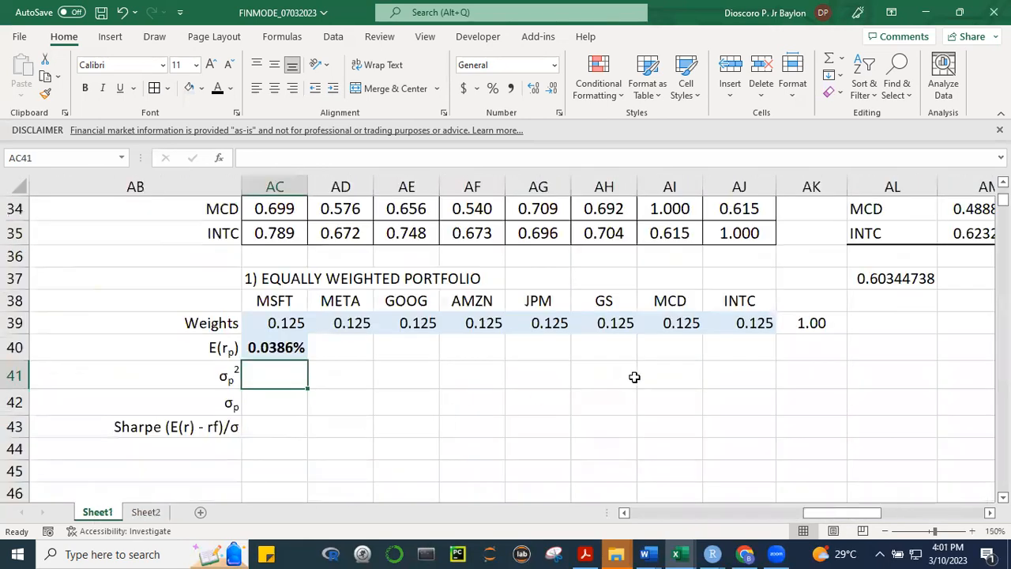
Begin a matrix-formula note beside the portfolio variance cell, entering WT in AD41
left_click(359, 381)
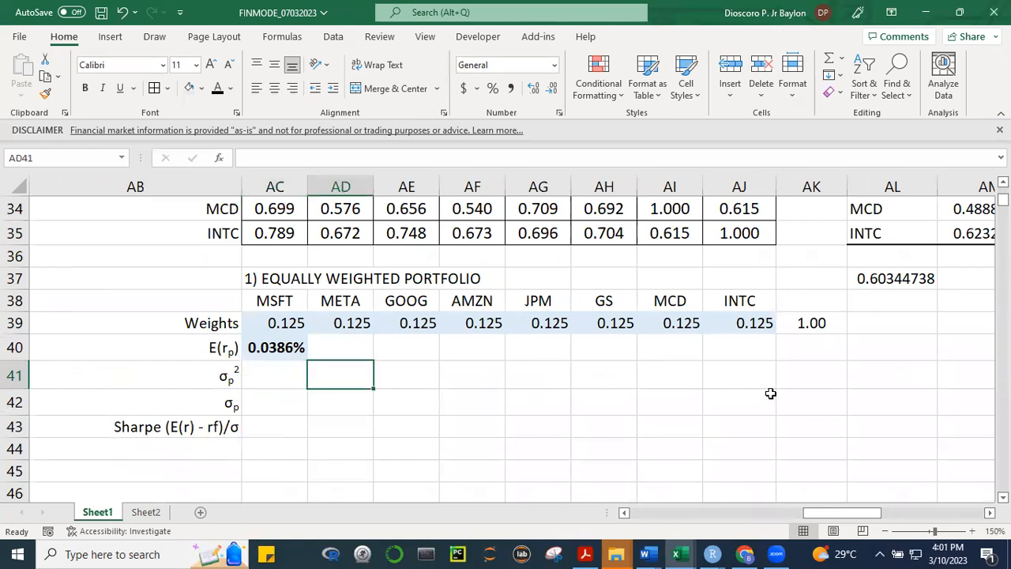
type("w")
key("BackSpace")
type("w")
key("BackSpace")
type("w")
key("BackSpace")
type("WT")
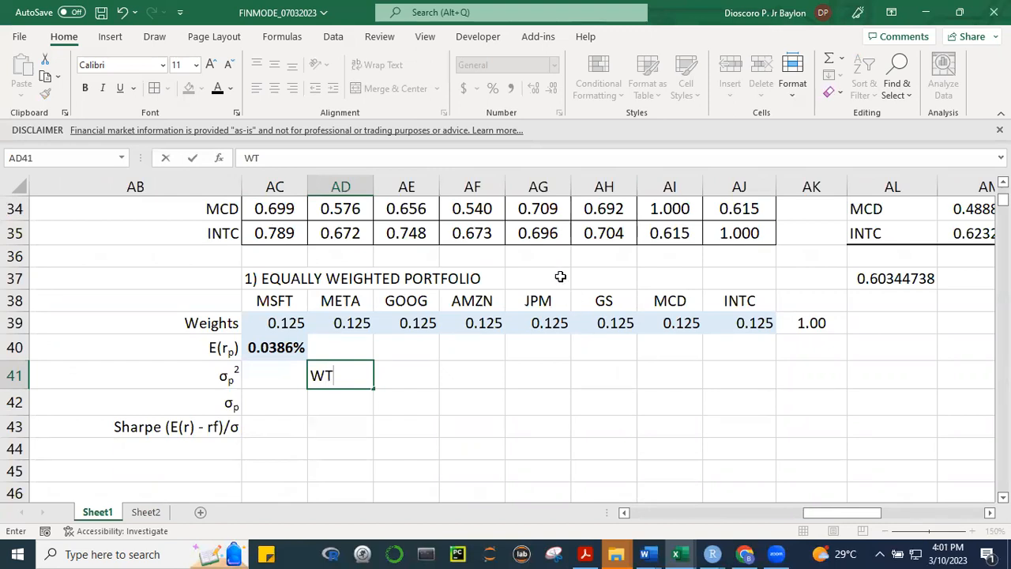
Insert a Greek capital sigma after WT in AD41 and complete the note as WTΣW
left_click(96, 39)
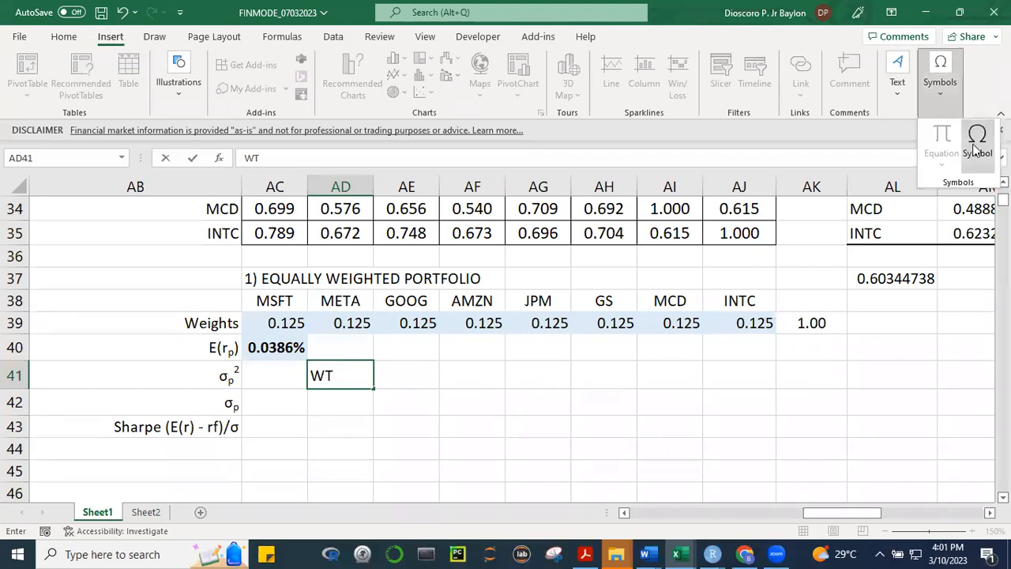
left_click(940, 86)
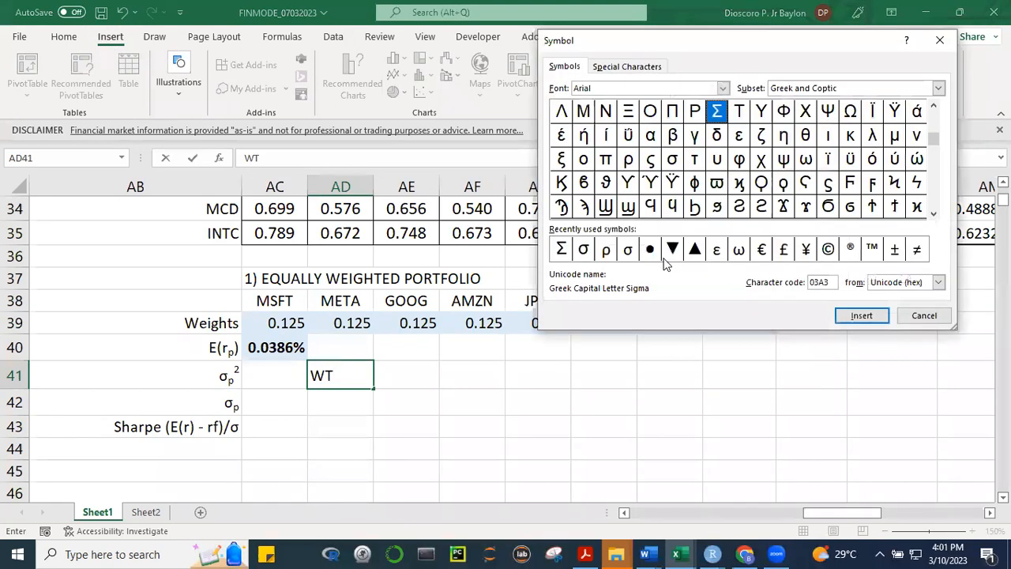
left_click(560, 250)
left_click(857, 315)
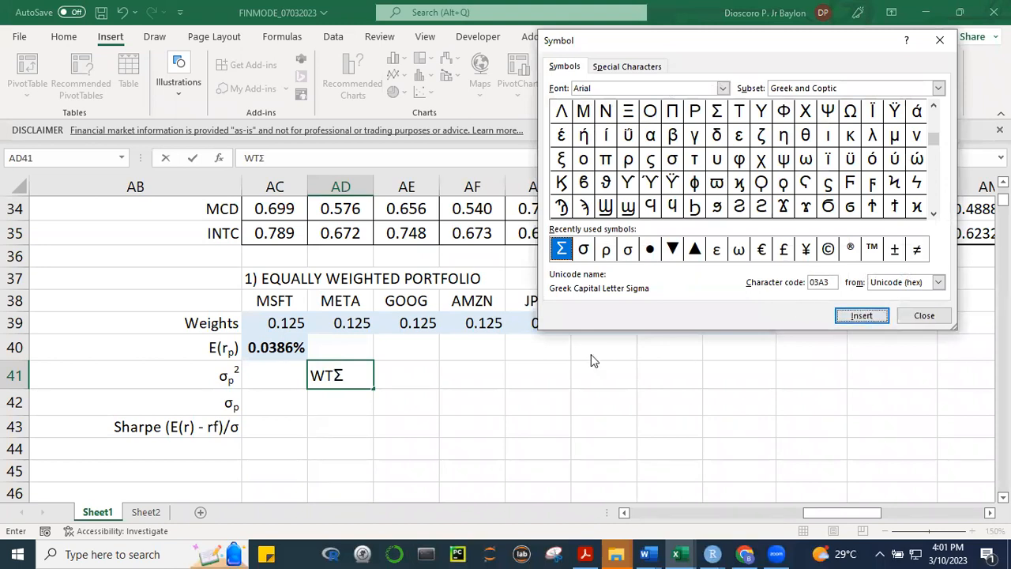
left_click(924, 317)
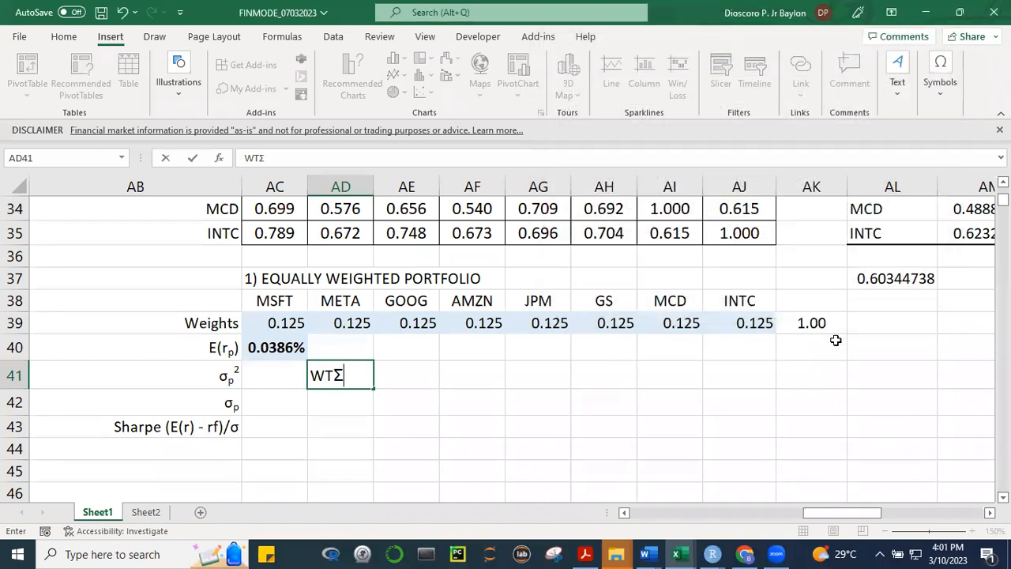
type("W")
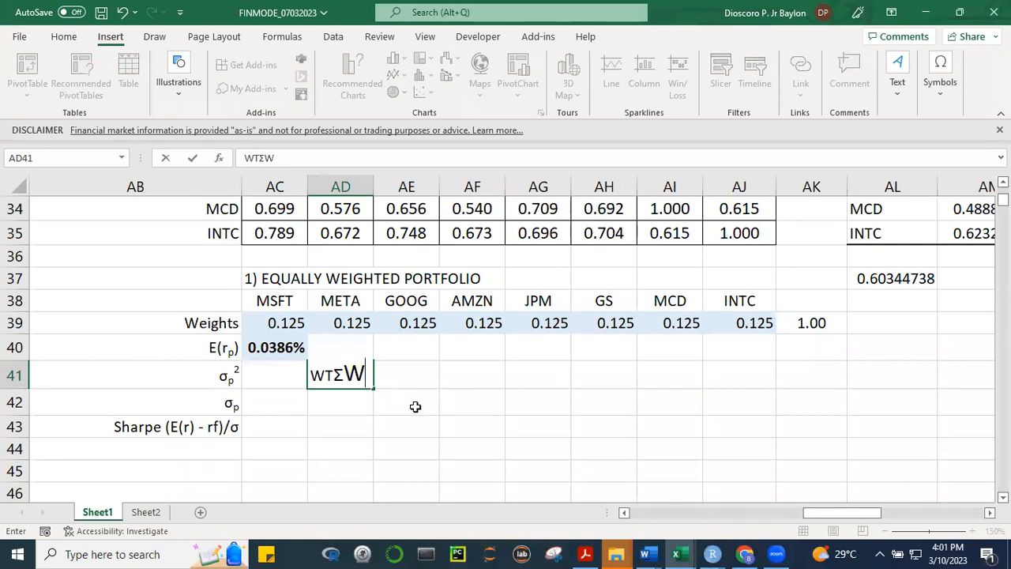
left_click(467, 421)
Complete the WTΣW note in AD41 and set its font size to 14
left_click(361, 383)
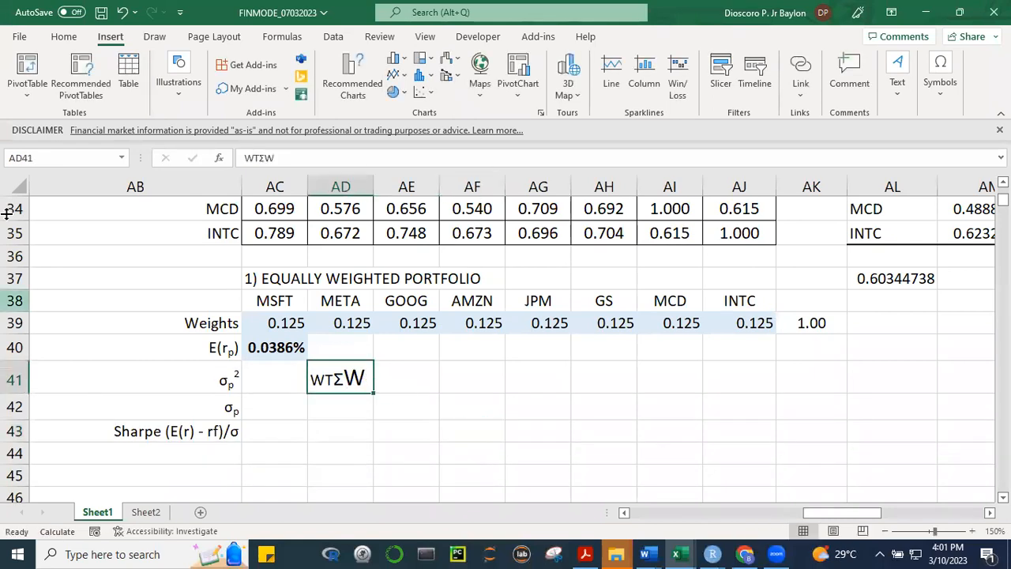
left_click(64, 39)
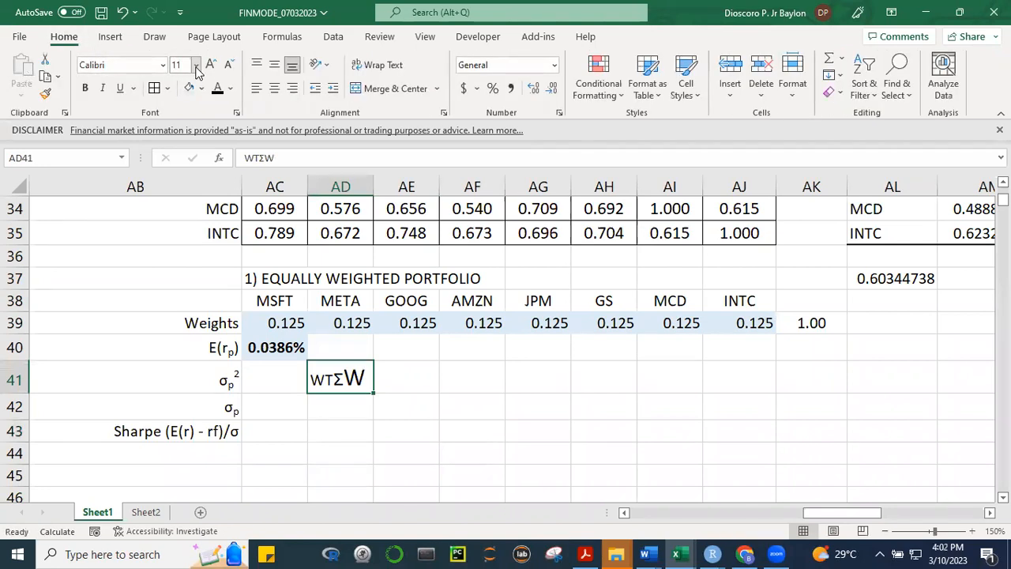
left_click(196, 67)
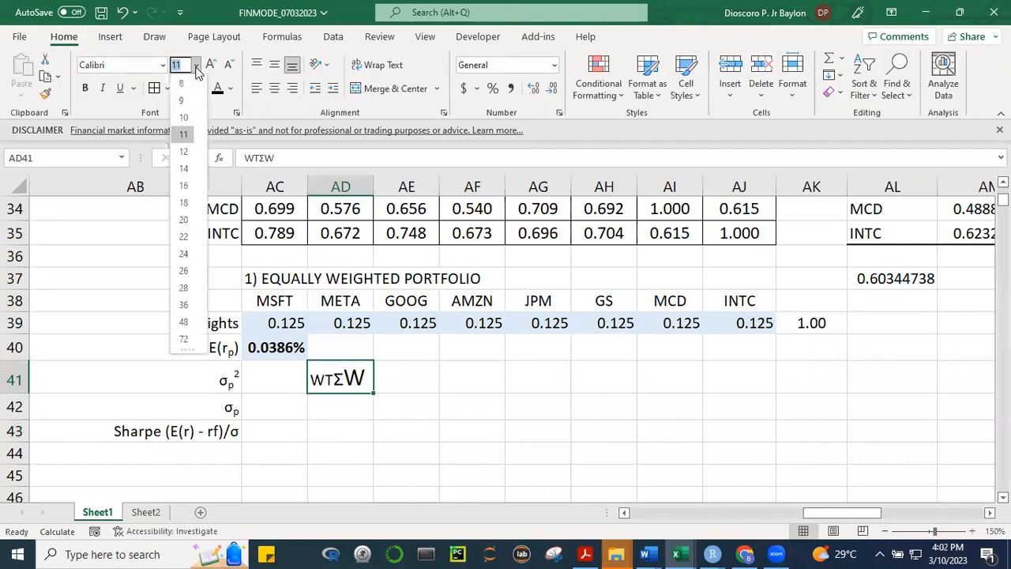
left_click(187, 167)
left_click(525, 406)
Format the T in the AD41 matrix-formula note as superscript
left_click(345, 368)
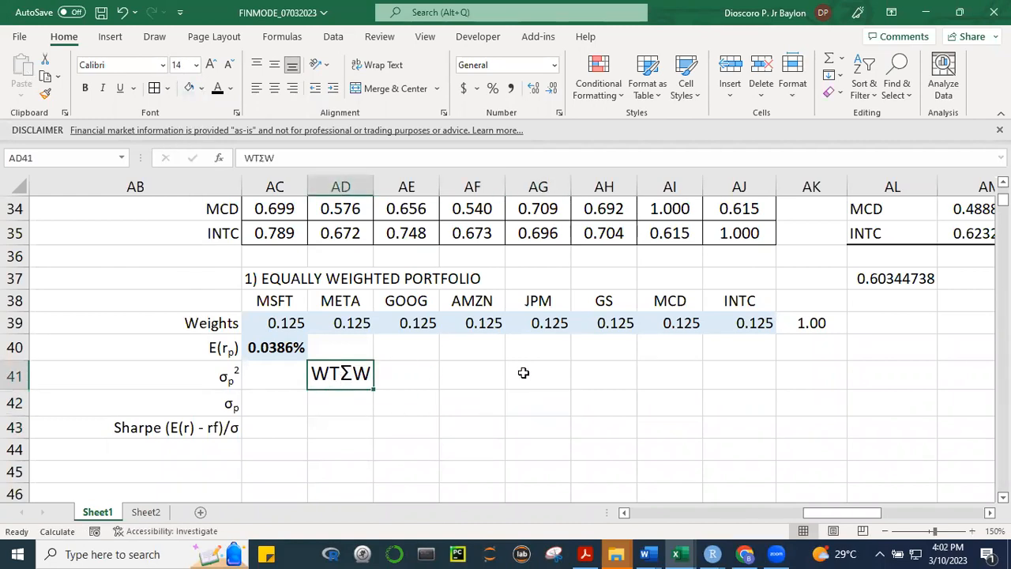
key("ctrl+shift+f")
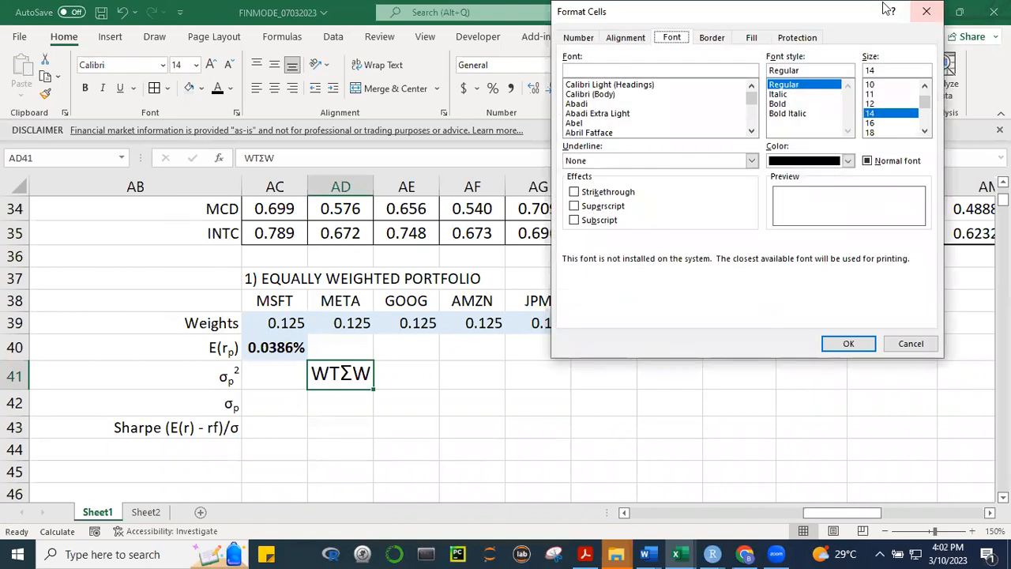
left_click(926, 11)
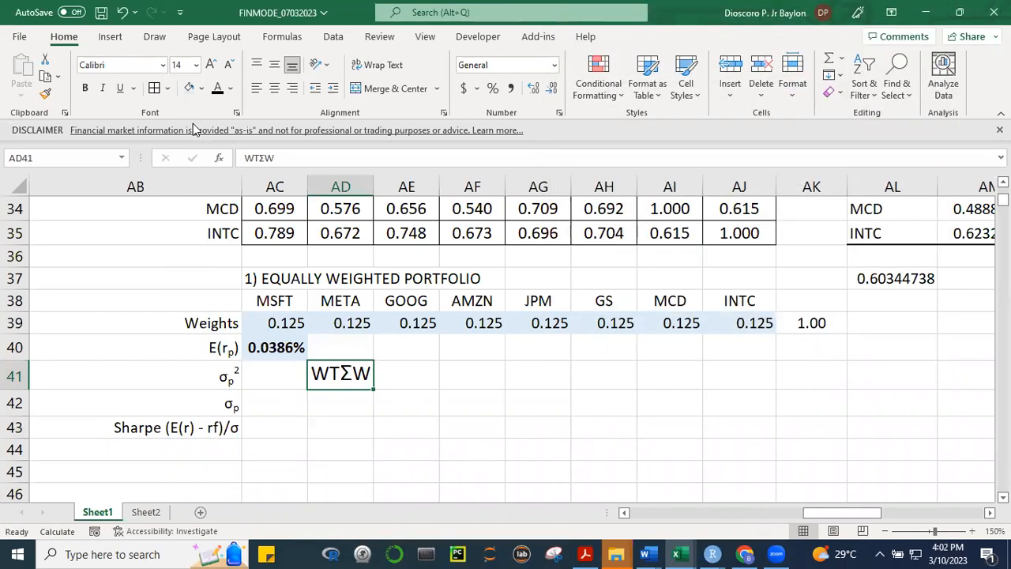
key("shift+Right")
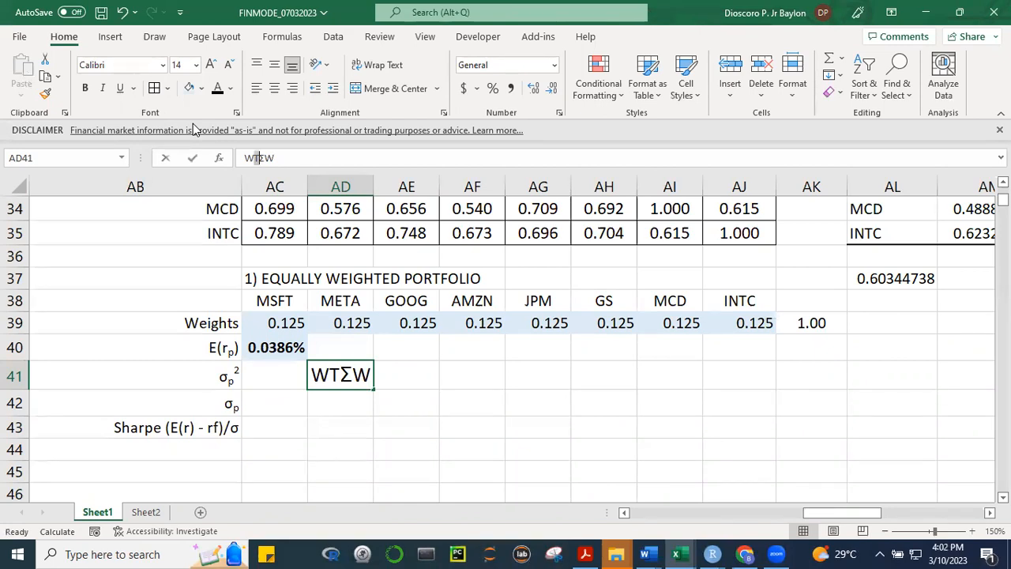
key("ctrl+1")
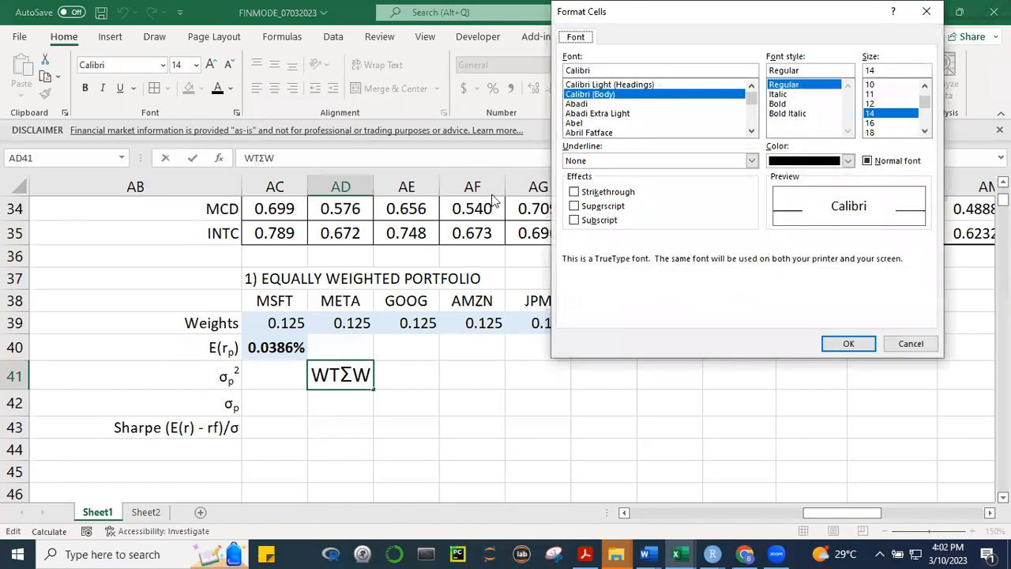
left_click(574, 206)
left_click(848, 343)
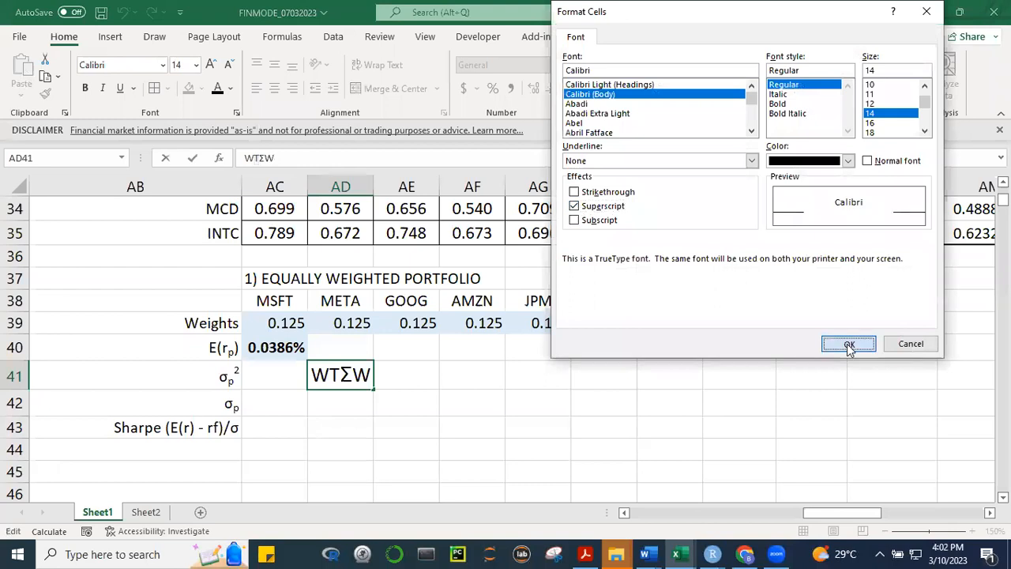
Add ij as a subscript after the sigma in AD41, with a space before the final W
type("Σ")
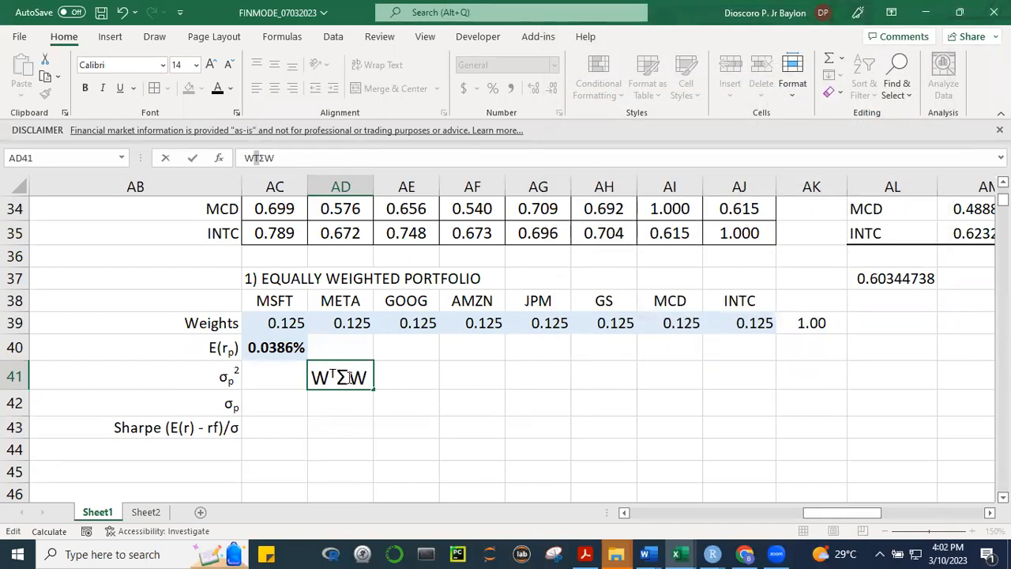
type("I")
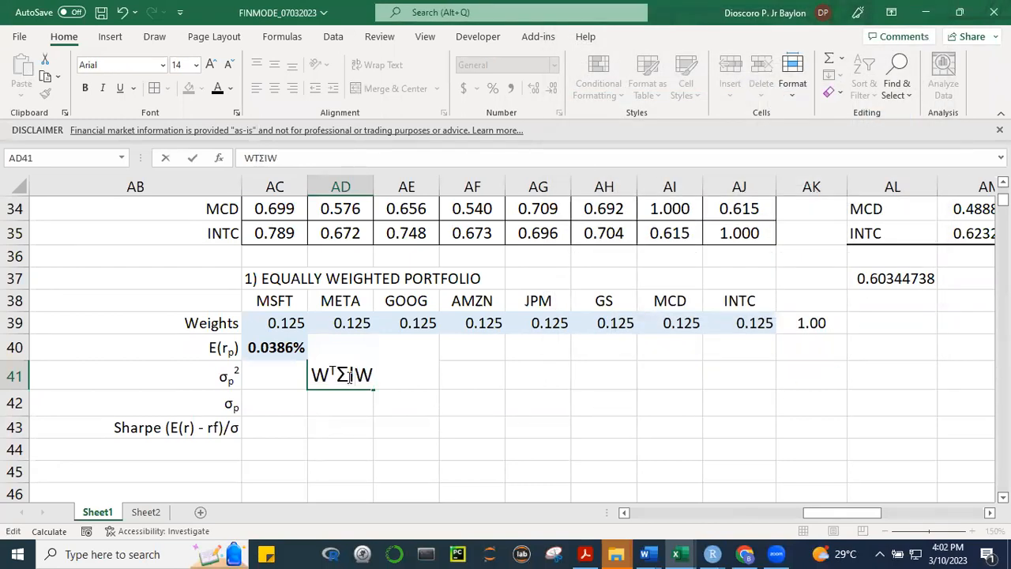
key("BackSpace")
type("ij")
left_click_drag(348, 376, 358, 377)
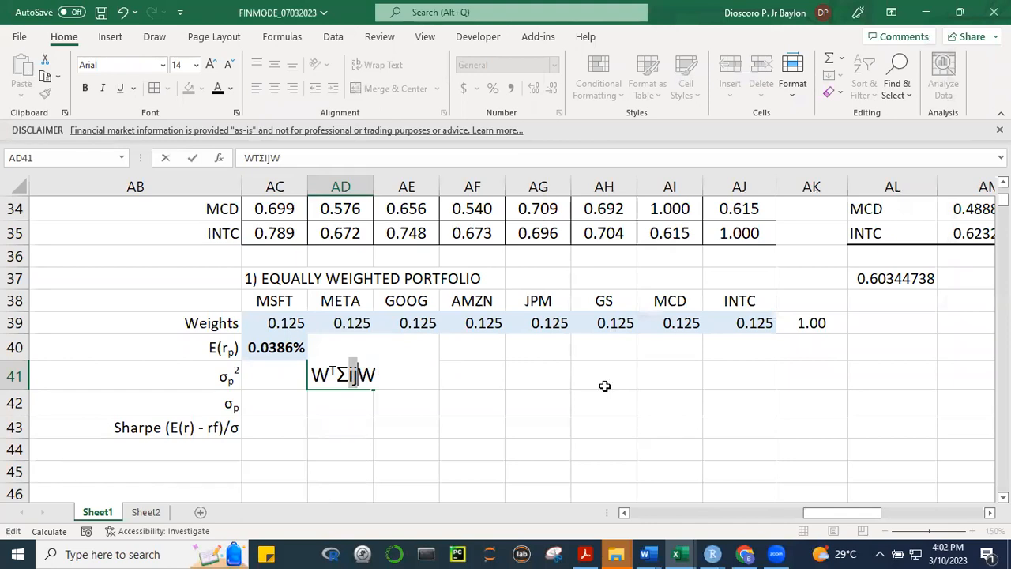
key("ctrl+1")
left_click(574, 220)
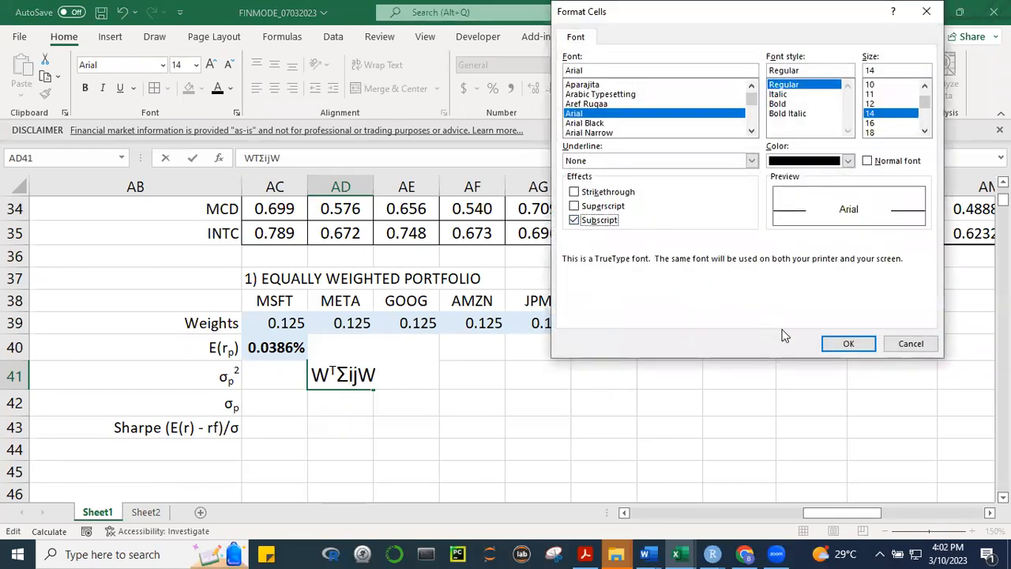
left_click(847, 343)
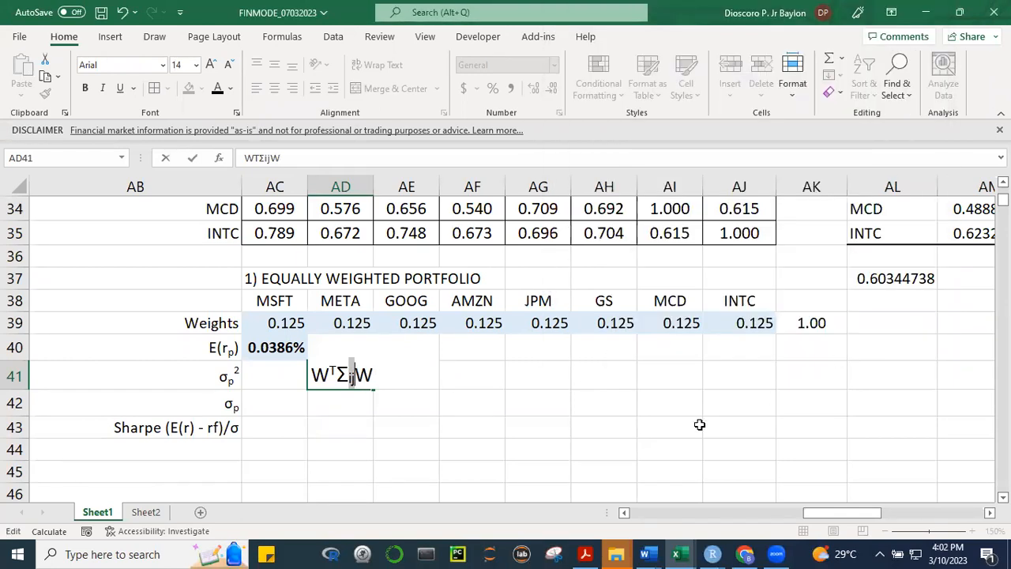
left_click(357, 374)
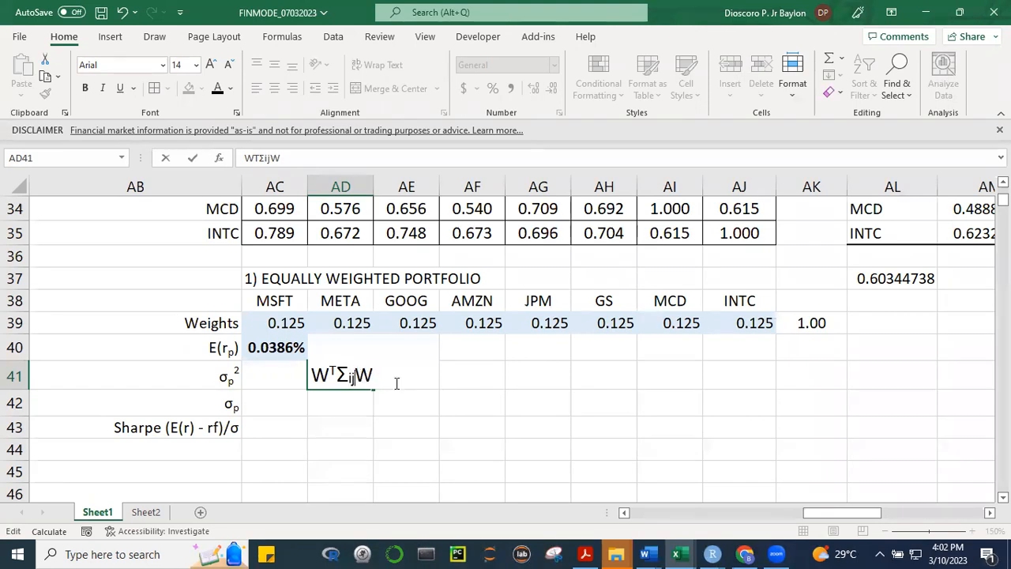
left_click(628, 425)
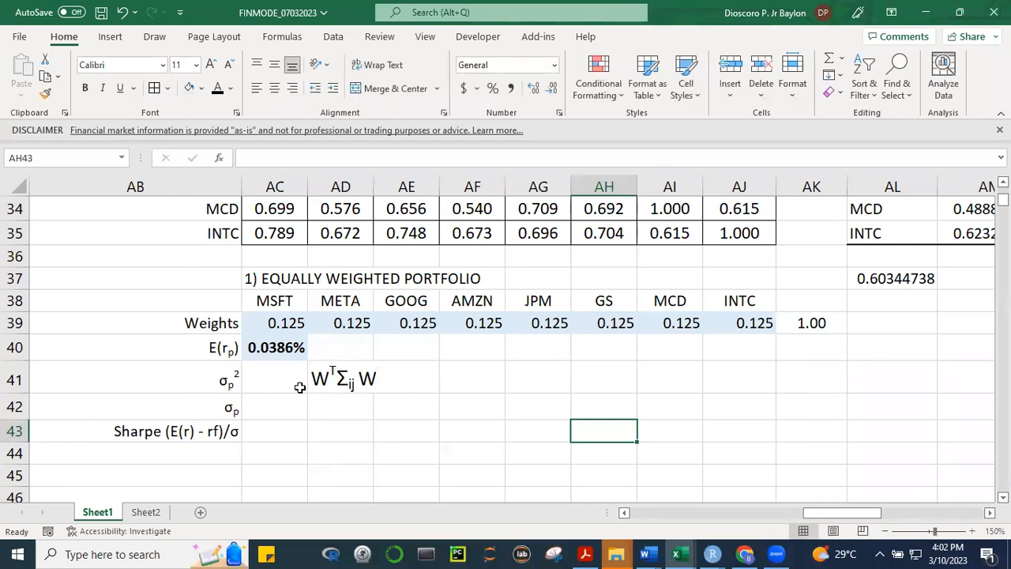
Copy the AD41 note to AD42 and enclose it in parentheses followed by 1/2
left_click(344, 384)
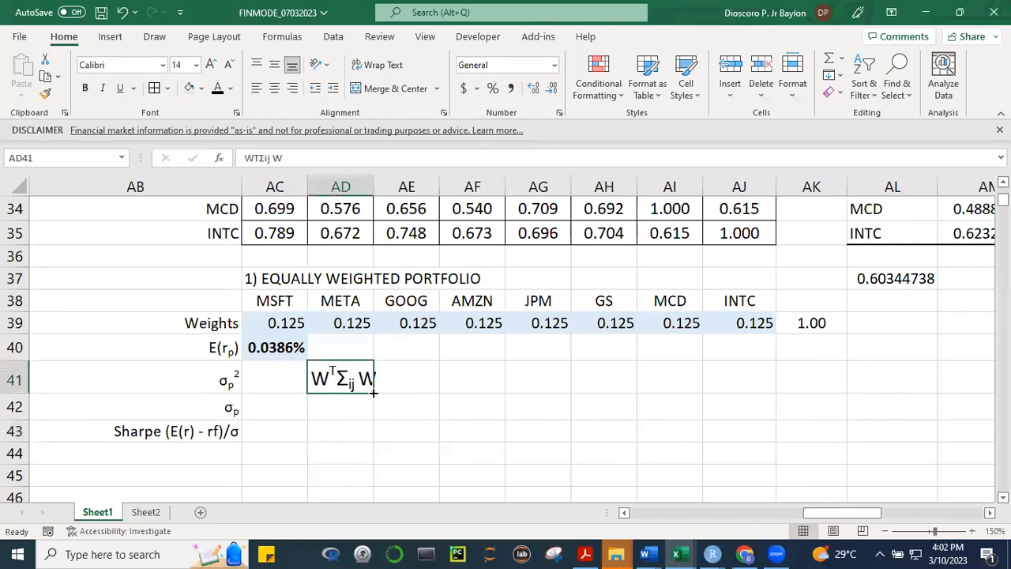
left_click_drag(371, 408, 369, 412)
left_click(363, 411)
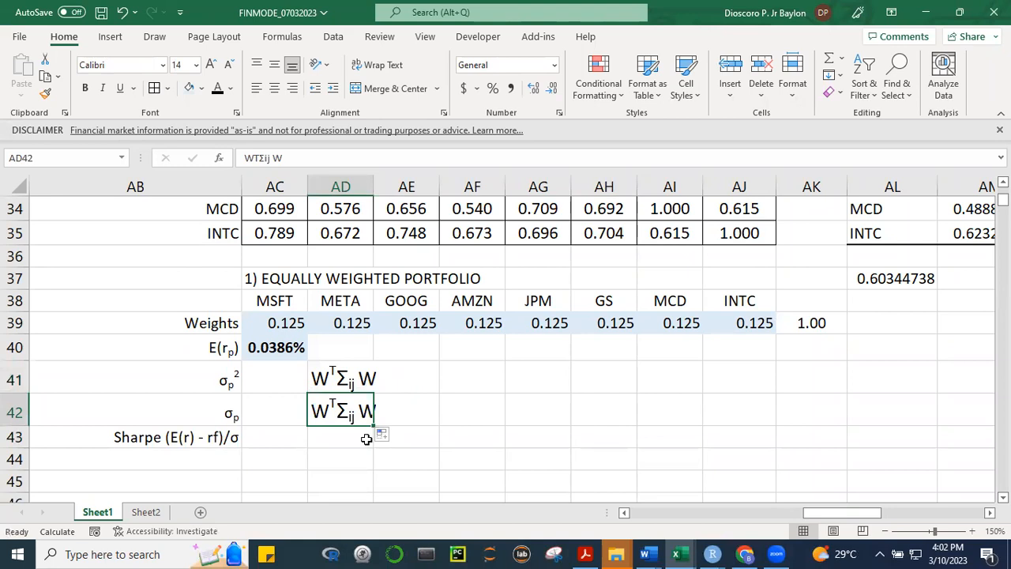
key("F2")
key("BackSpace")
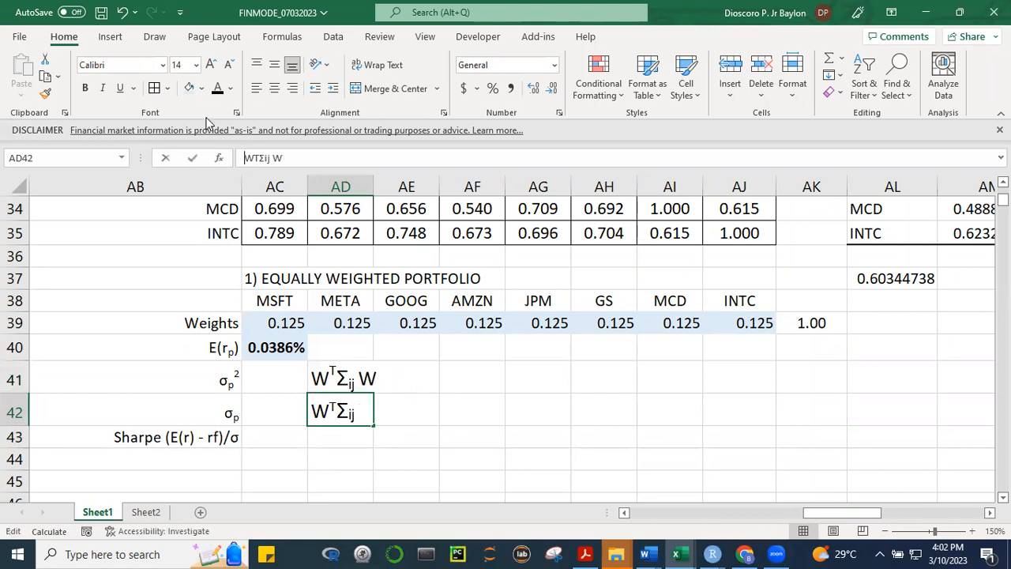
type("(")
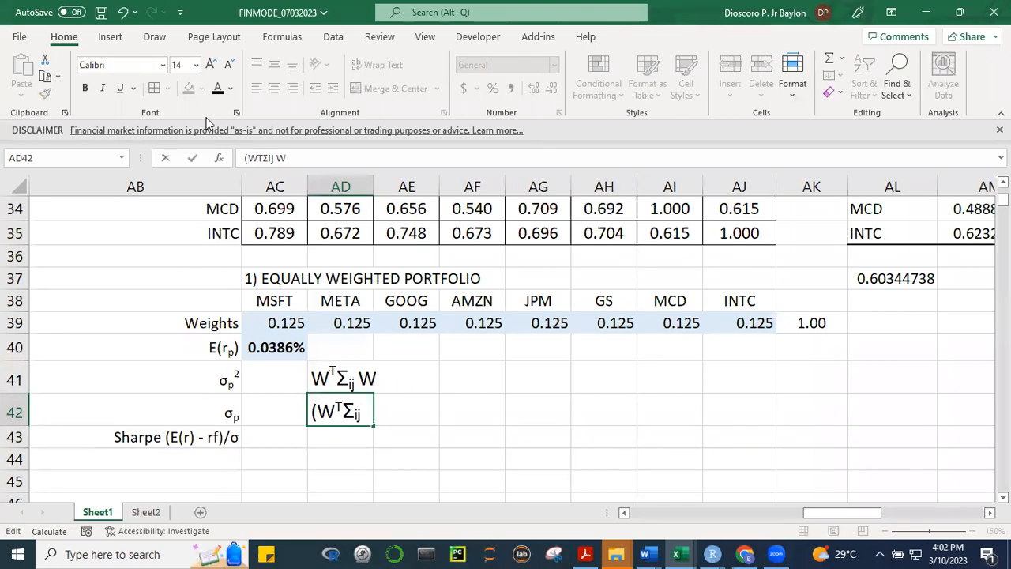
key("End")
type(")")
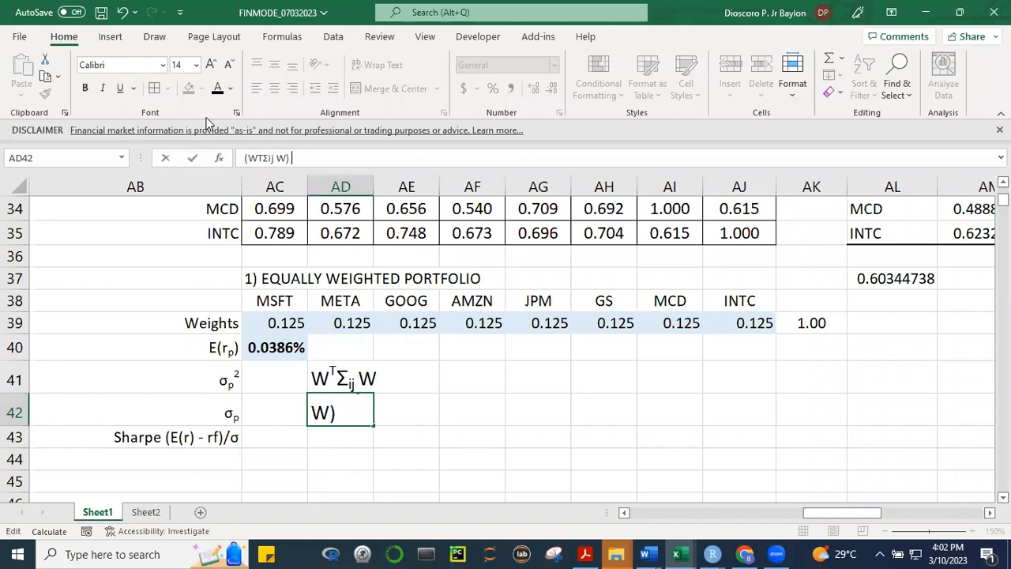
type(" 1/2")
Format the 1/2 at the end of the AD42 note as a superscript exponent
key("shift+Left")
key("shift+Left")
key("shift+Left")
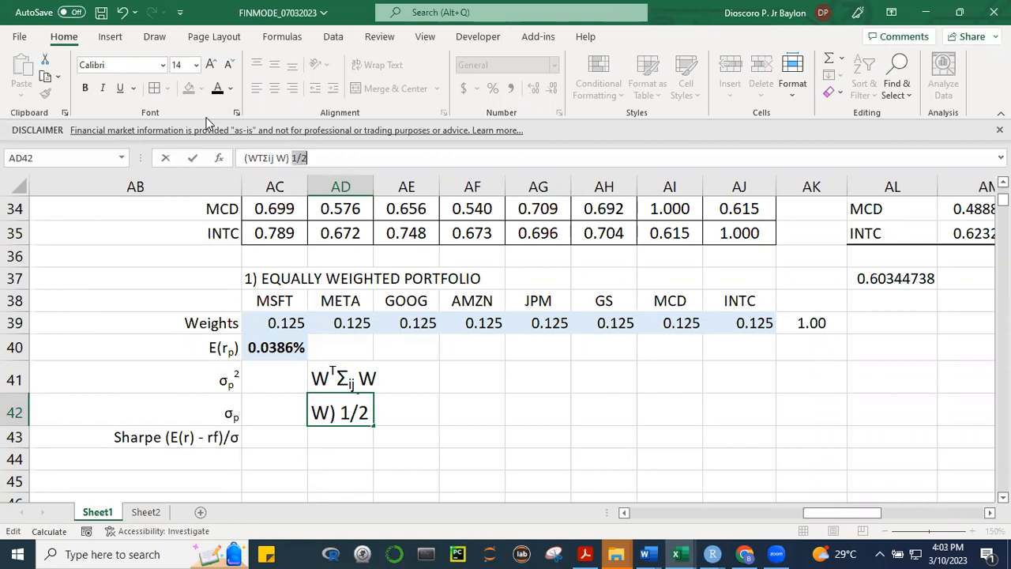
key("ctrl+1")
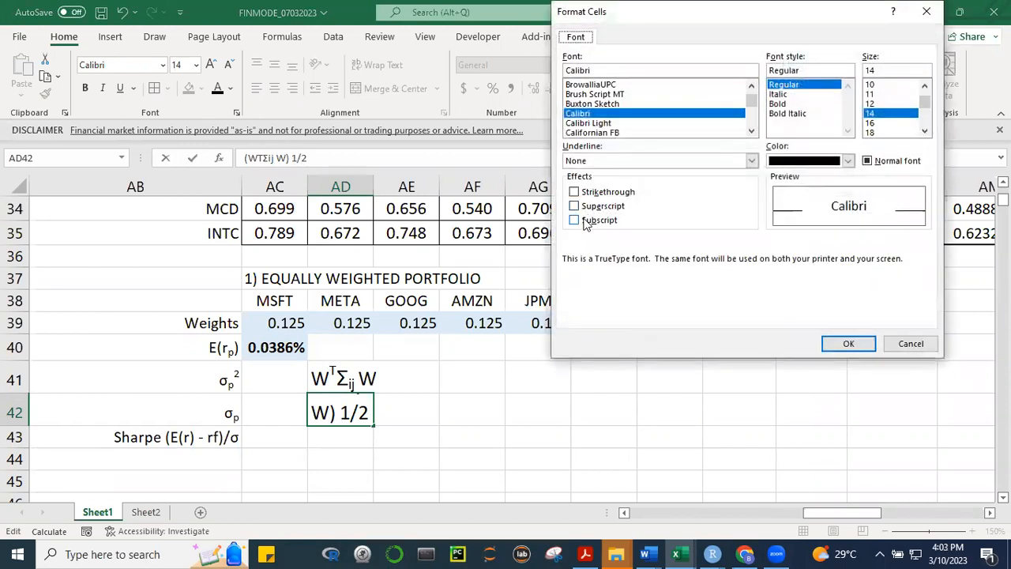
left_click(574, 205)
left_click(848, 344)
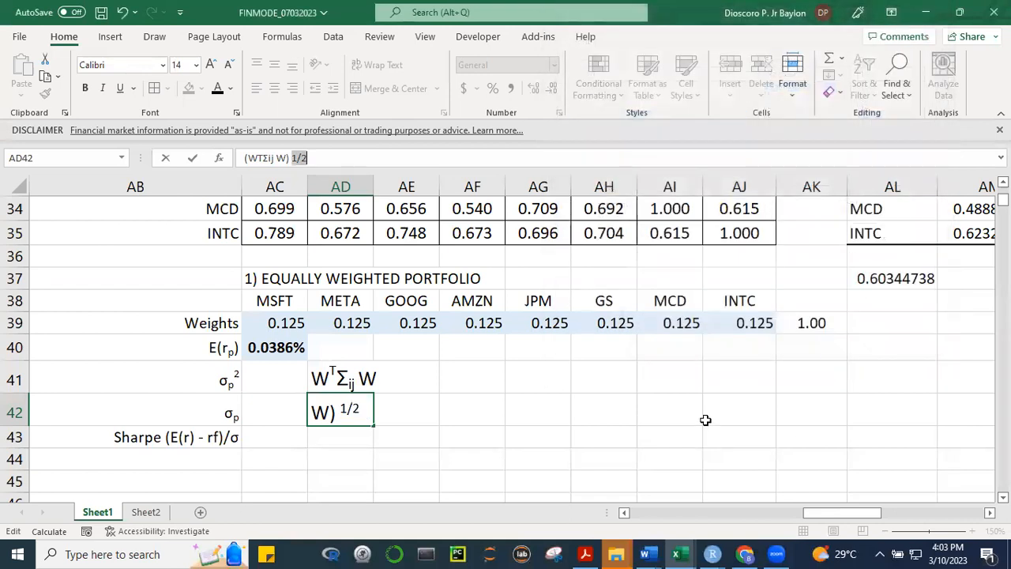
left_click(649, 440)
left_click(460, 464)
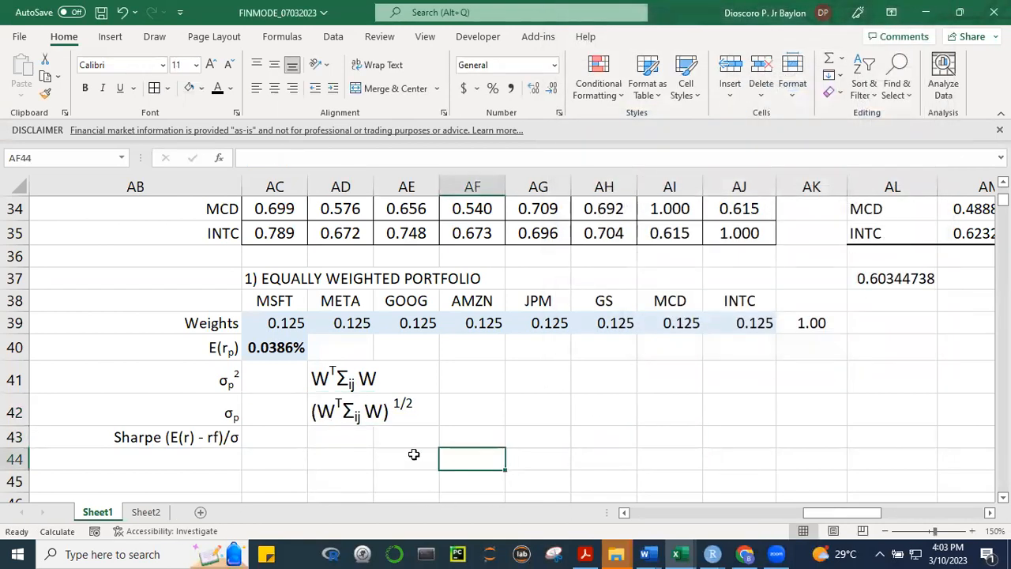
Fill the portfolio variance cell AC41 with the same light blue as the weights
left_click(279, 381)
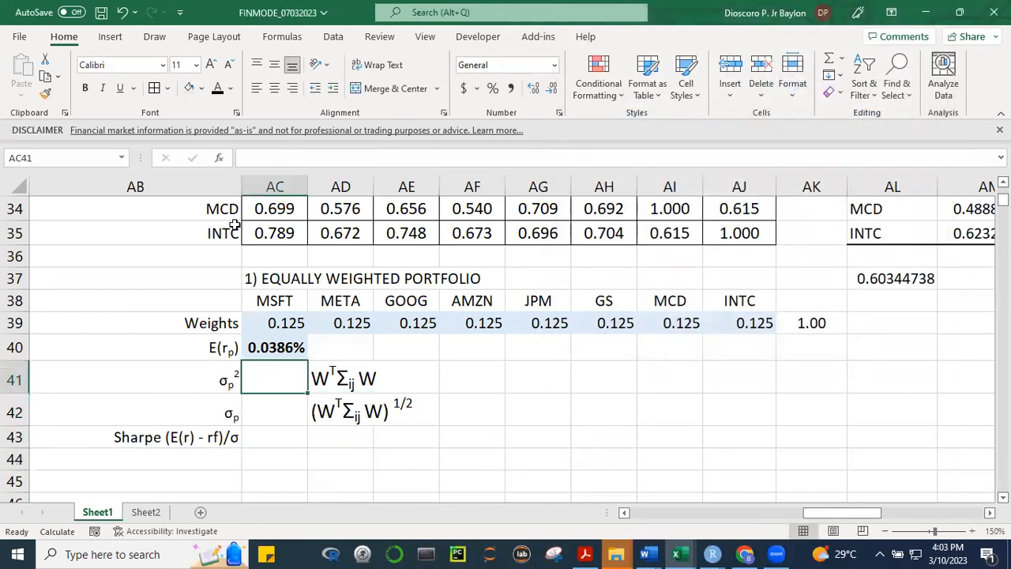
left_click(188, 90)
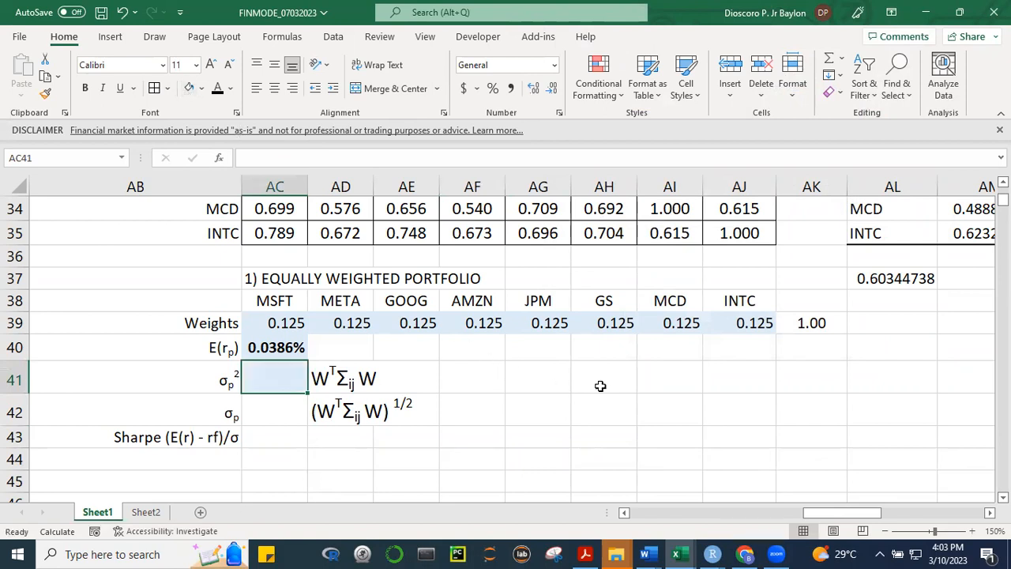
type("=")
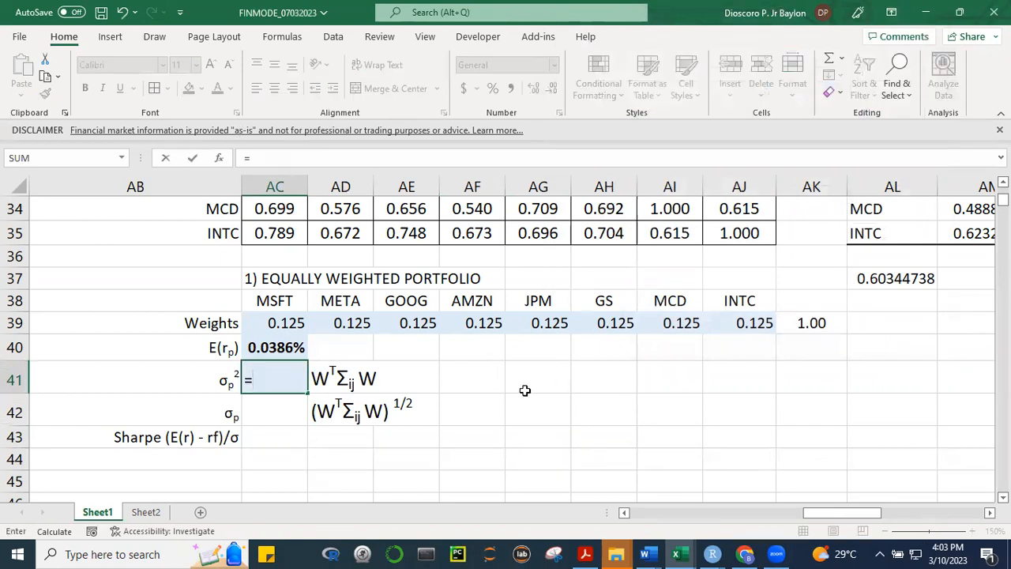
key("Escape")
left_click(632, 448)
left_click(605, 417)
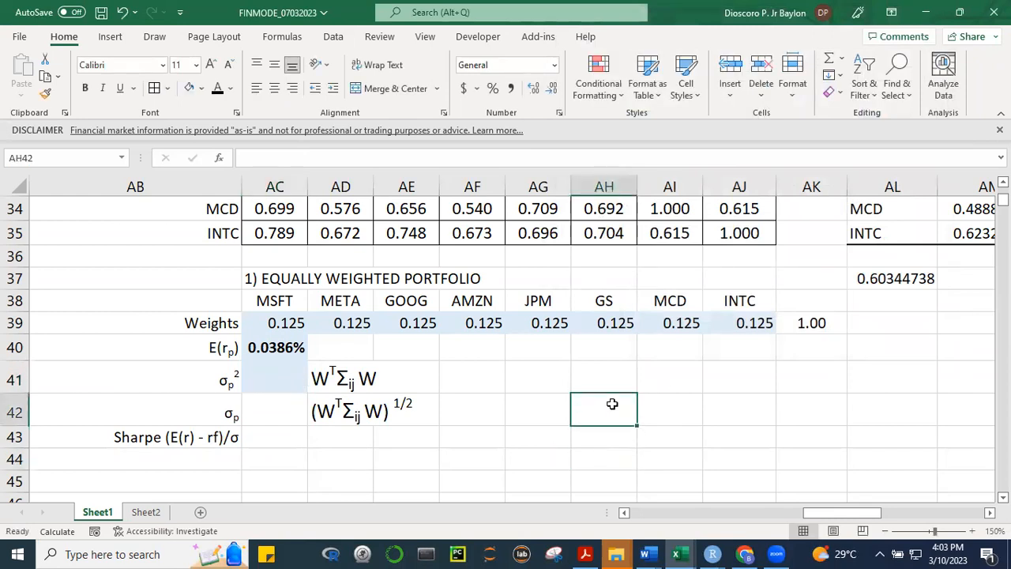
left_click(498, 430)
left_click(727, 436)
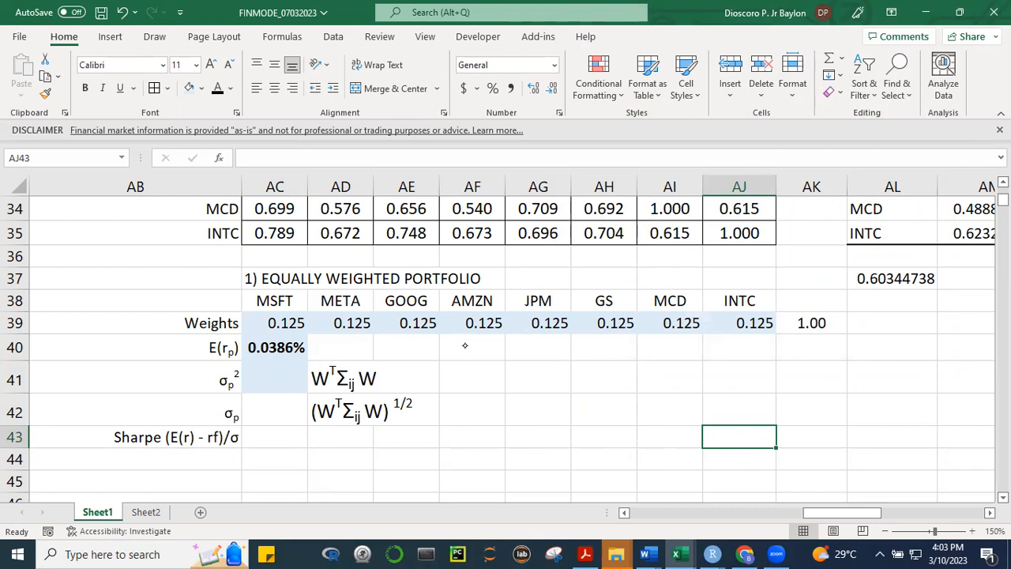
Annotate the matrix dimensions 8×1 and 8×8 in red ink, underlining Σij in AD41 and bracketing the inner dimensions
mouse_move(751, 357)
left_mouse_down()
mouse_move(731, 377)
mouse_move(749, 362)
mouse_move(753, 379)
mouse_move(786, 384)
left_mouse_up()
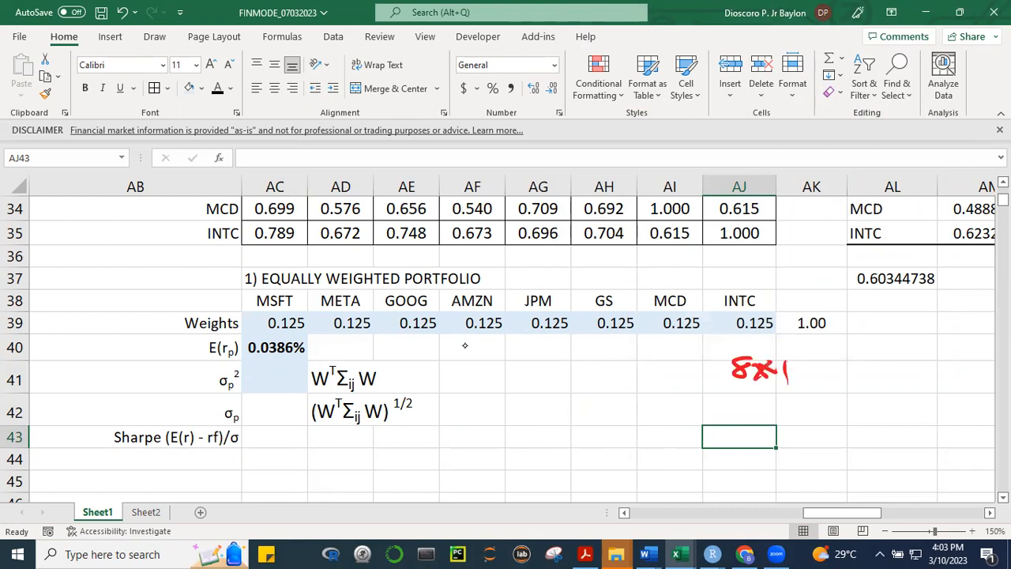
left_click_drag(338, 395, 360, 390)
mouse_move(872, 360)
left_mouse_down()
mouse_move(861, 379)
mouse_move(872, 365)
left_mouse_up()
mouse_move(886, 363)
left_mouse_down()
mouse_move(914, 381)
mouse_move(887, 382)
mouse_move(946, 352)
left_mouse_up()
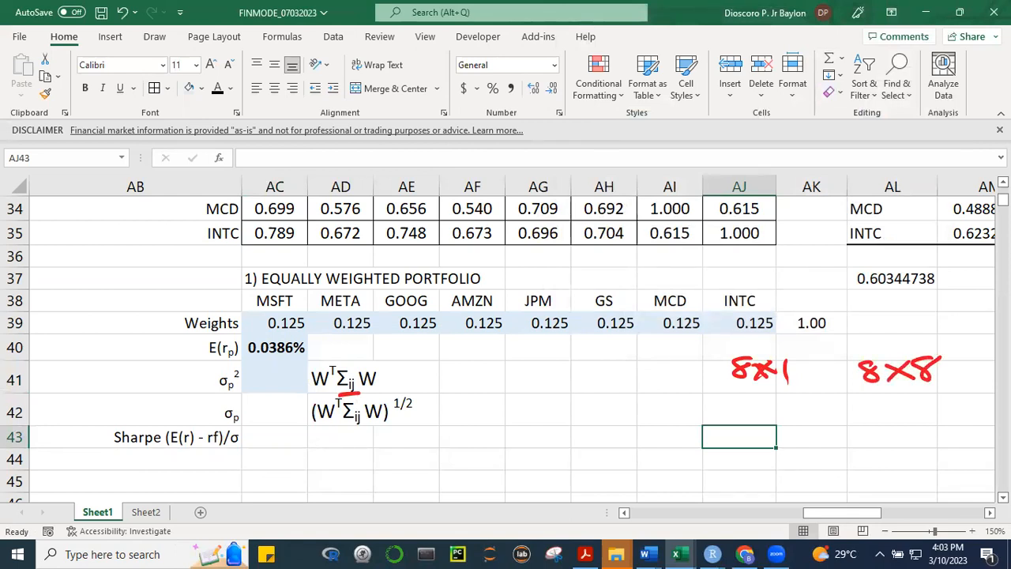
mouse_move(787, 390)
left_mouse_down()
mouse_move(788, 408)
mouse_move(864, 406)
mouse_move(878, 388)
left_mouse_up()
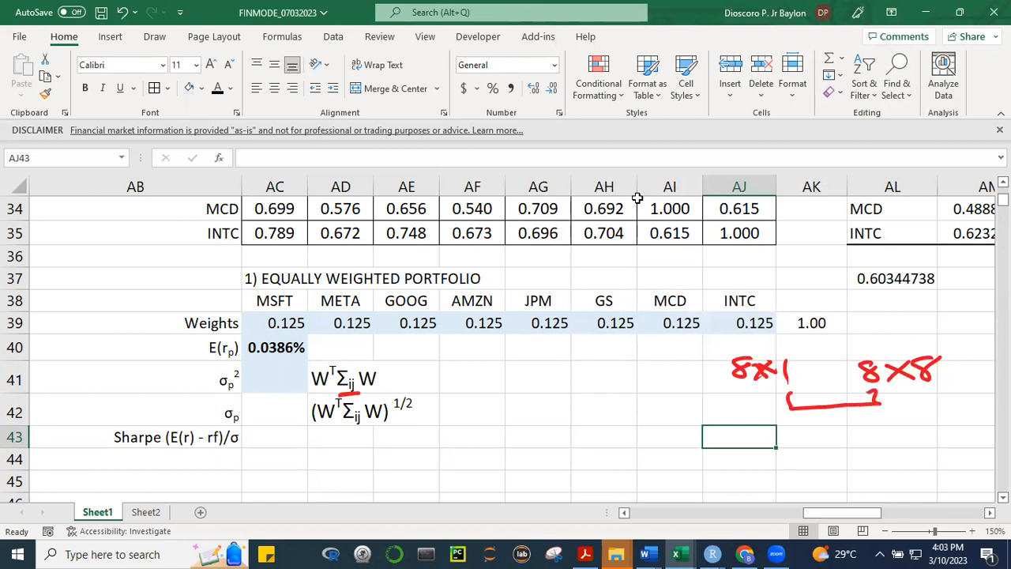
Move the T in the AD41 note from after the first W to after the last W
left_click(339, 373)
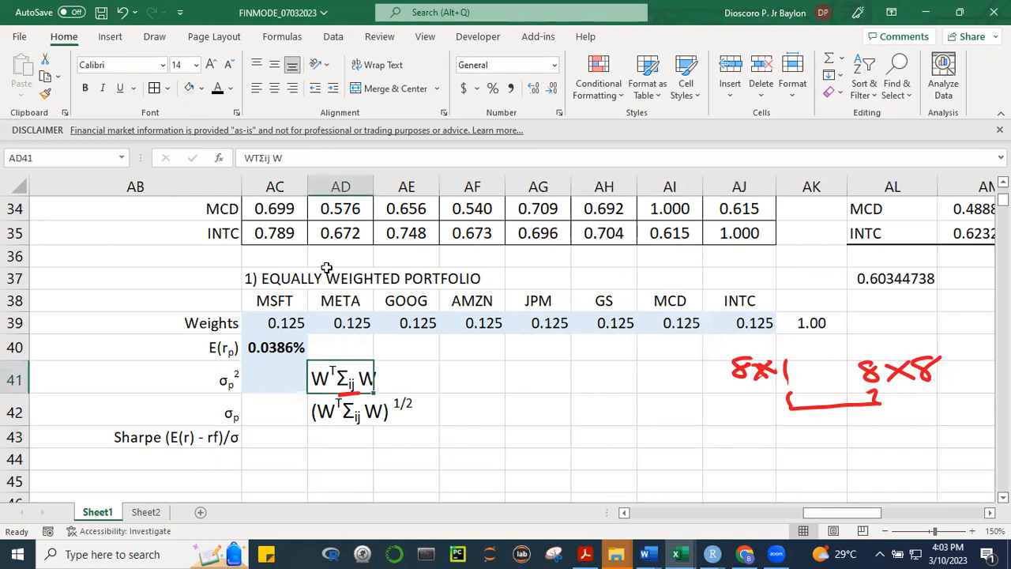
left_click(259, 158)
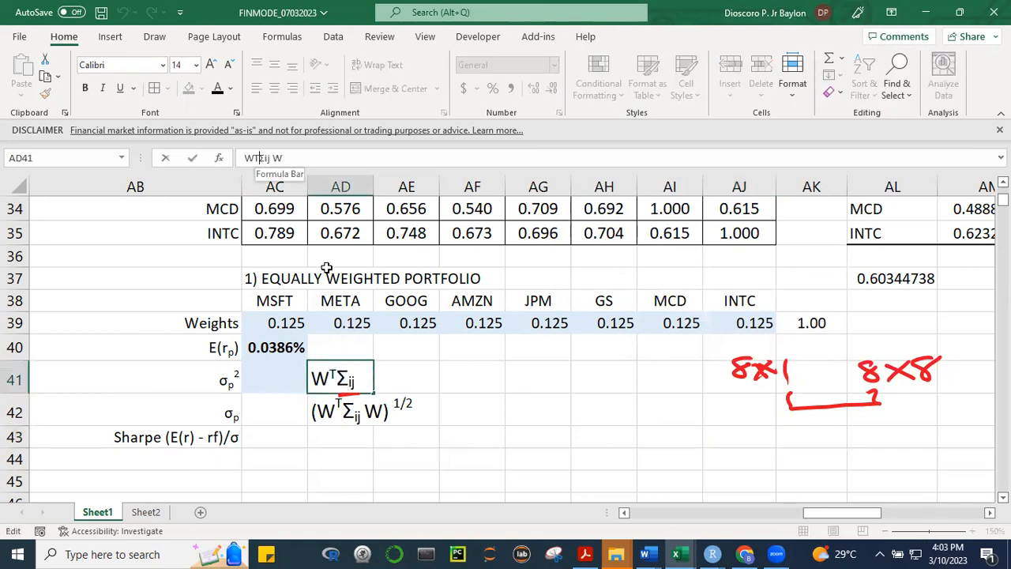
key("BackSpace")
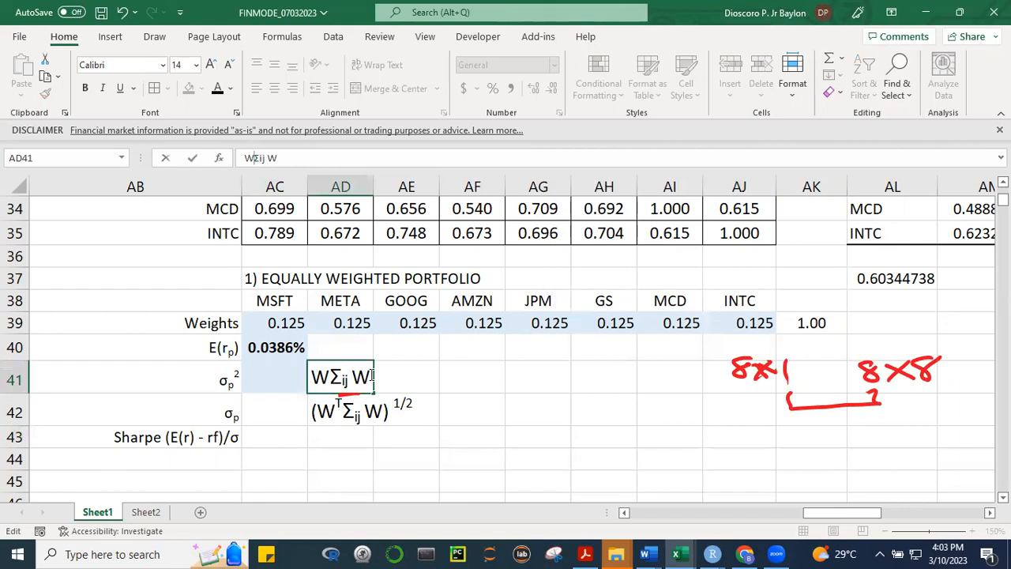
type("T")
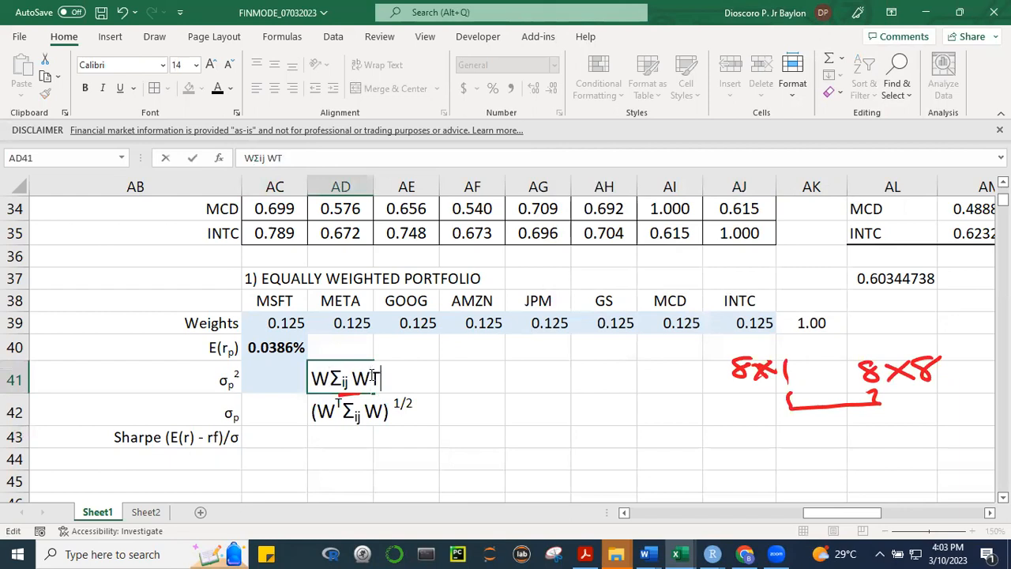
left_click_drag(369, 379, 387, 379)
Format the T at the end of the AD41 note as superscript
key("ctrl+1")
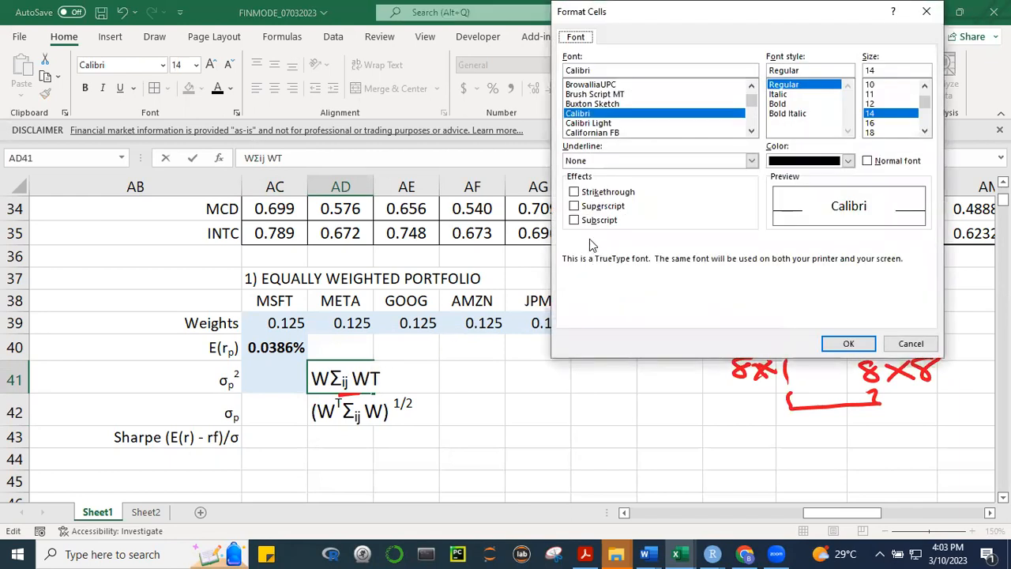
left_click(574, 206)
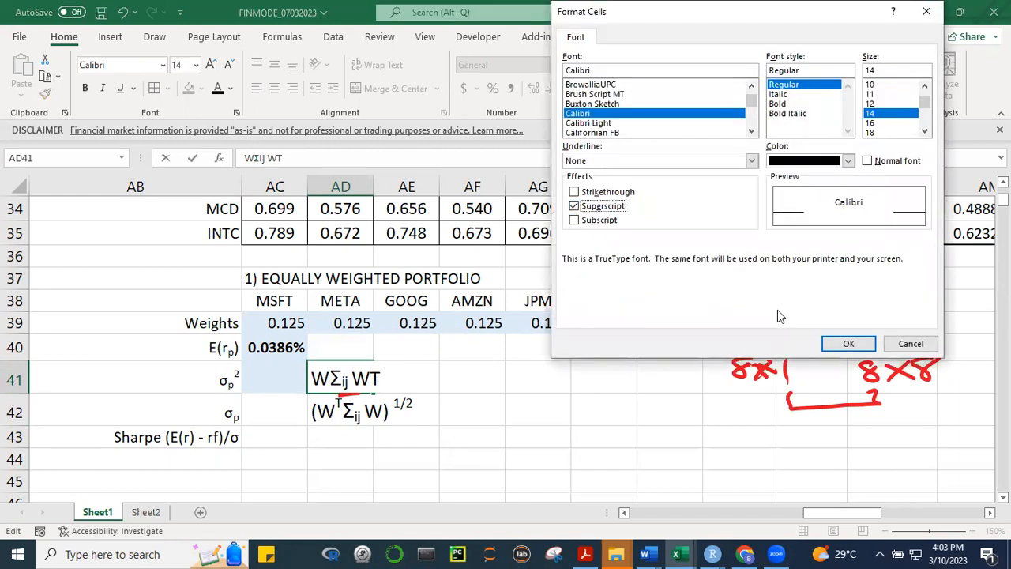
left_click(829, 345)
left_click(464, 427)
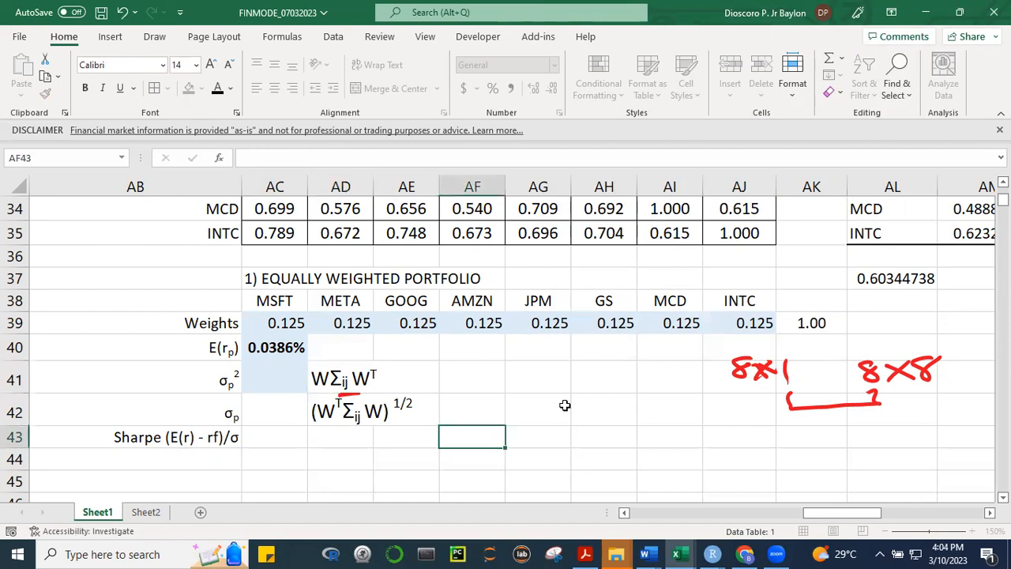
Insert a space between the first W and Σij in the AD41 note
left_click(332, 377)
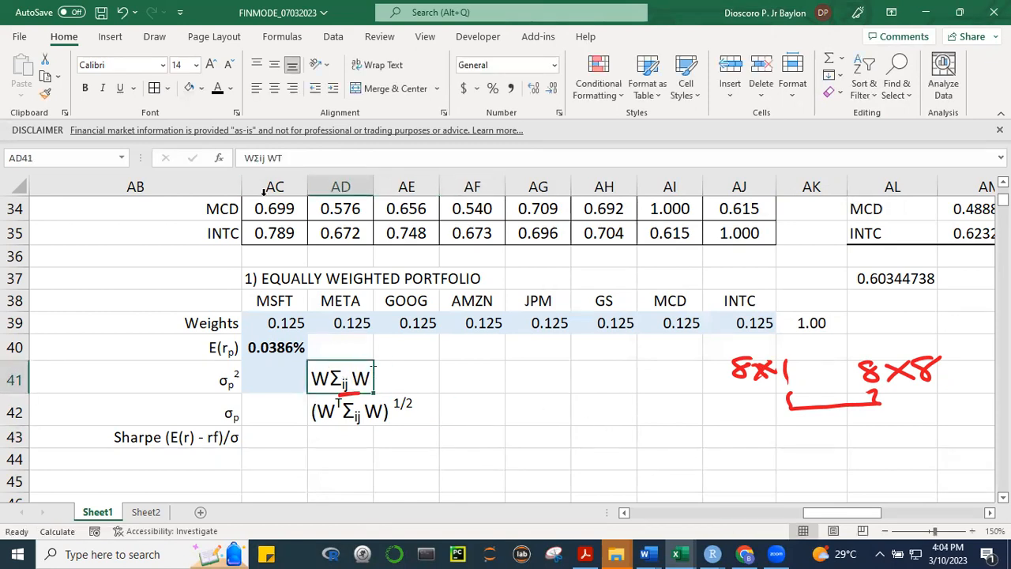
left_click(253, 159)
left_click(537, 436)
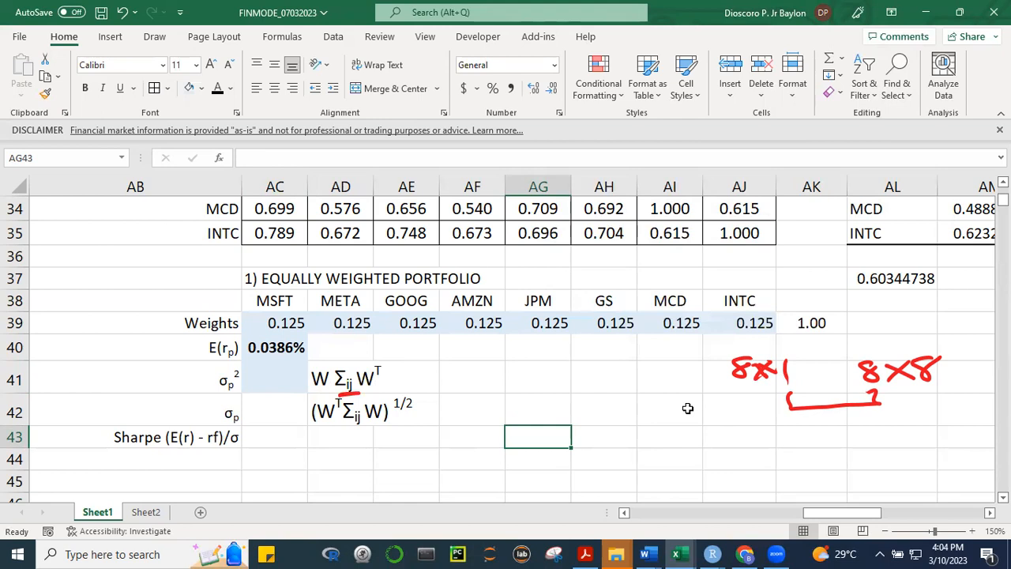
Cross out the 8×1 annotation in red ink and write 1×8 below it
left_click(733, 458)
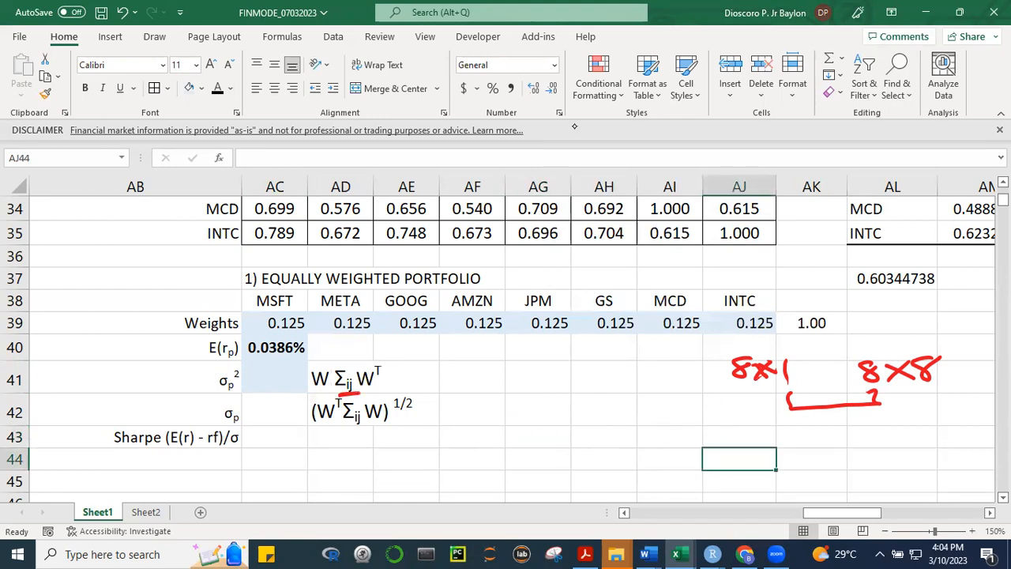
mouse_move(772, 355)
left_mouse_down()
mouse_move(734, 374)
mouse_move(796, 367)
mouse_move(728, 373)
left_mouse_up()
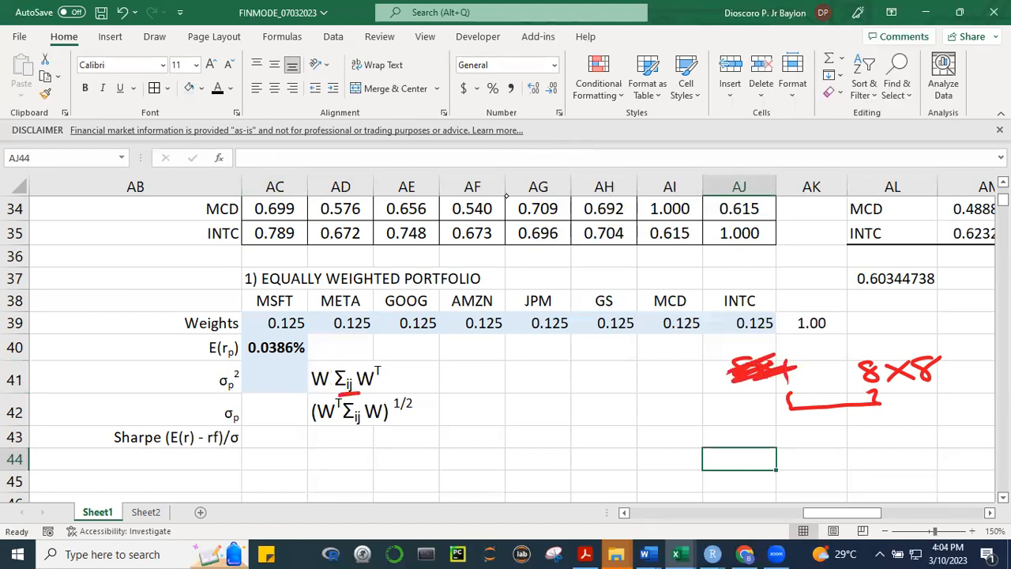
left_click_drag(760, 419, 760, 439)
mouse_move(778, 427)
left_mouse_down()
mouse_move(796, 439)
mouse_move(776, 441)
mouse_move(827, 431)
left_mouse_up()
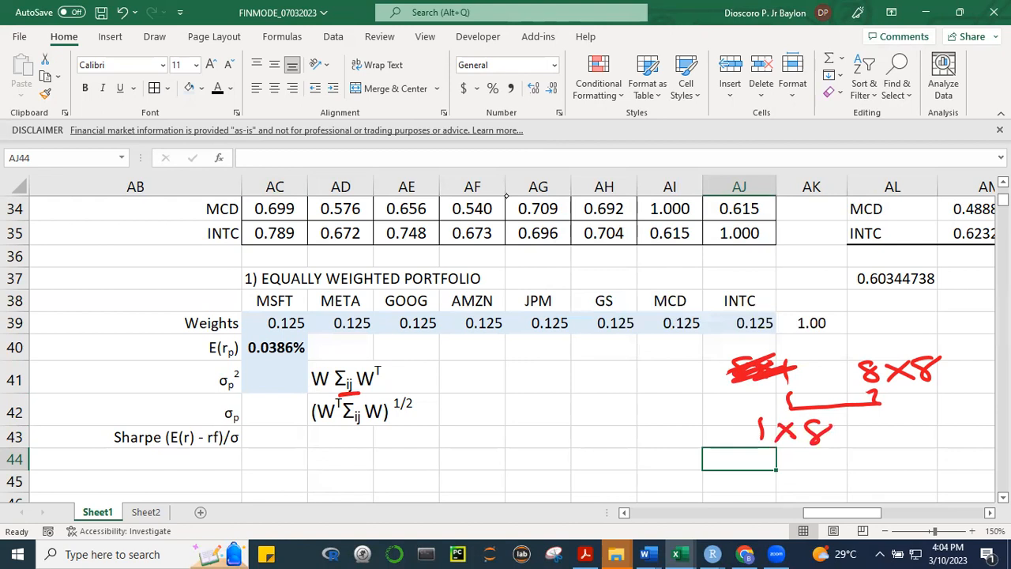
Underline 8×8, bracket the inner and outer dimensions, and write 1×8 and 8×1 beneath with their inner dimensions bracketed
mouse_move(880, 404)
left_mouse_down()
mouse_move(952, 391)
mouse_move(929, 401)
left_mouse_up()
mouse_move(819, 456)
left_mouse_down()
mouse_move(896, 448)
mouse_move(877, 422)
left_mouse_up()
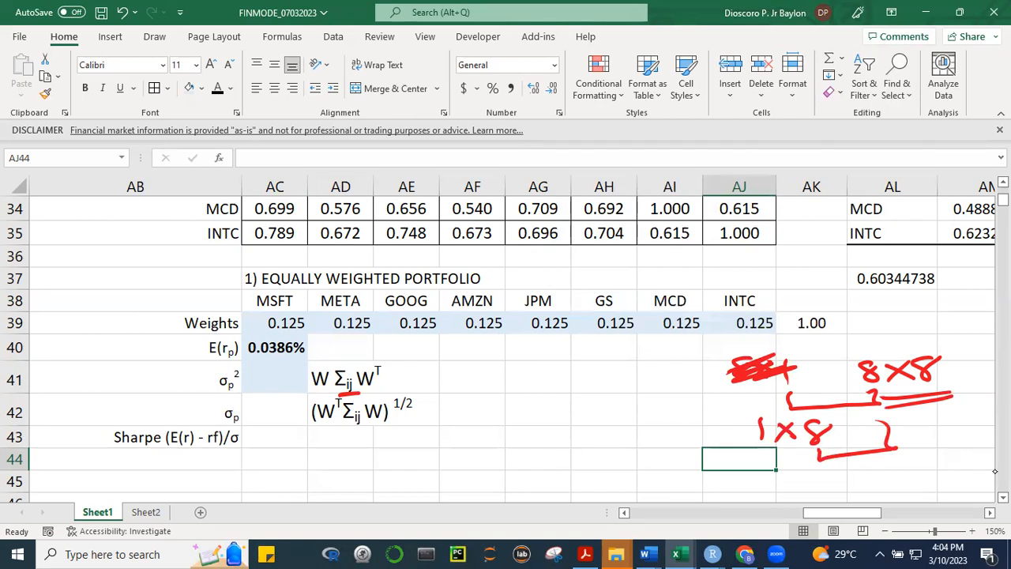
mouse_move(776, 452)
left_mouse_down()
mouse_move(876, 472)
mouse_move(954, 458)
mouse_move(920, 423)
left_mouse_up()
left_click_drag(873, 476, 872, 490)
mouse_move(885, 477)
left_mouse_down()
mouse_move(893, 486)
mouse_move(885, 490)
mouse_move(914, 474)
left_mouse_up()
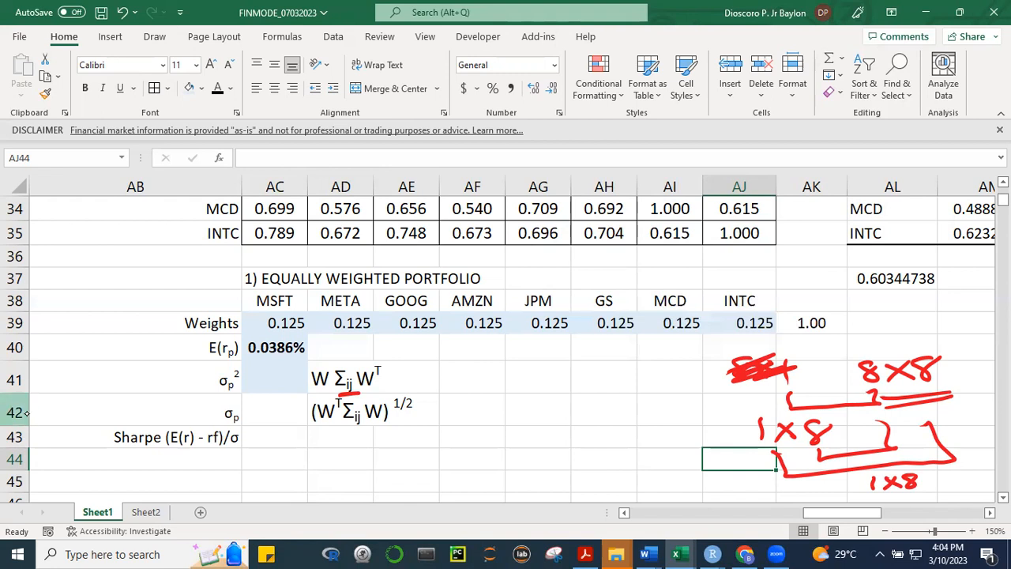
mouse_move(952, 474)
left_mouse_down()
mouse_move(943, 483)
mouse_move(955, 473)
left_mouse_up()
mouse_move(957, 473)
left_mouse_down()
mouse_move(970, 482)
mouse_move(958, 485)
mouse_move(979, 483)
left_mouse_up()
mouse_move(915, 498)
left_mouse_down()
mouse_move(957, 489)
mouse_move(945, 502)
left_mouse_up()
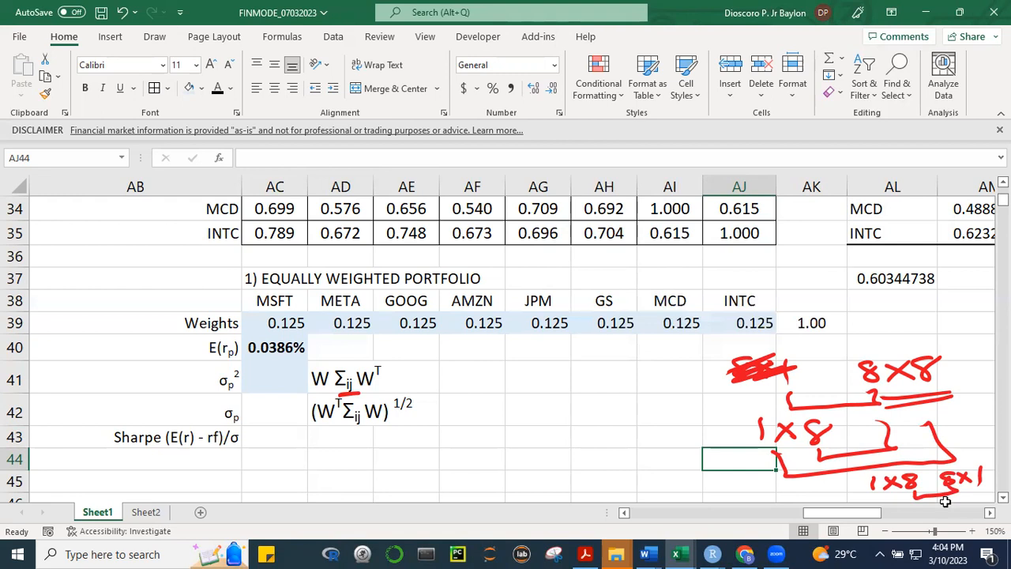
Undo the latest ink marks and the AD41 note edits, back to the 8×1 annotation and the note with T after the first W
left_click(611, 429)
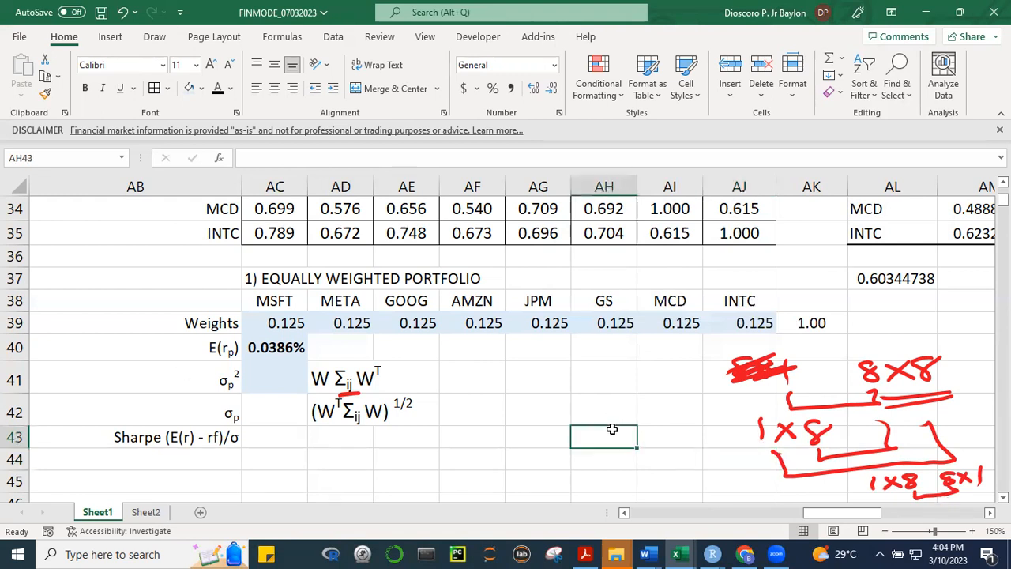
key("ctrl+z")
left_click(561, 399)
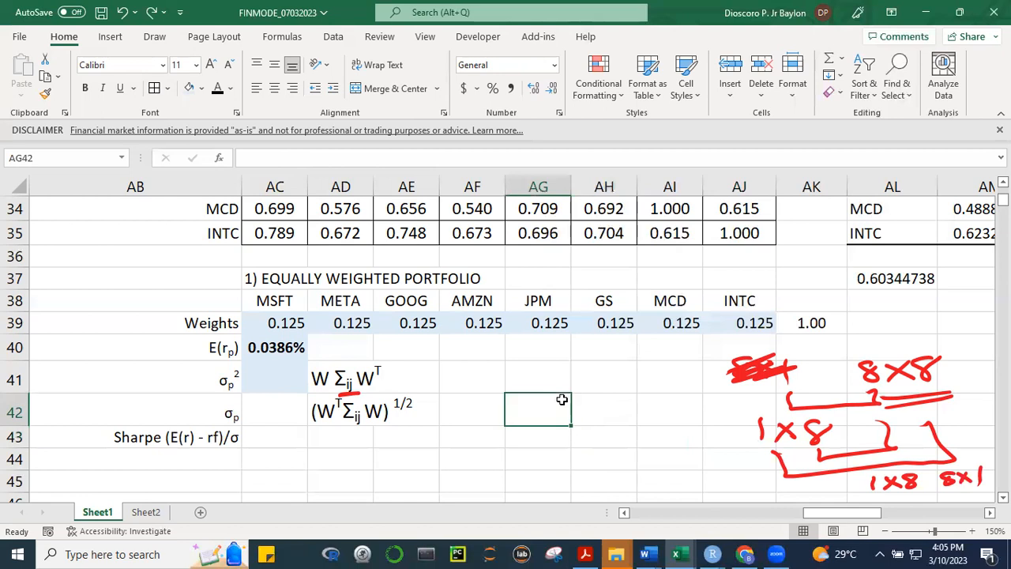
key("ctrl+z")
key("ctrl+z")
key("ctrl+z")
key("ctrl+z")
key("ctrl+z")
key("ctrl+z")
key("ctrl+z")
key("ctrl+z")
key("ctrl+z")
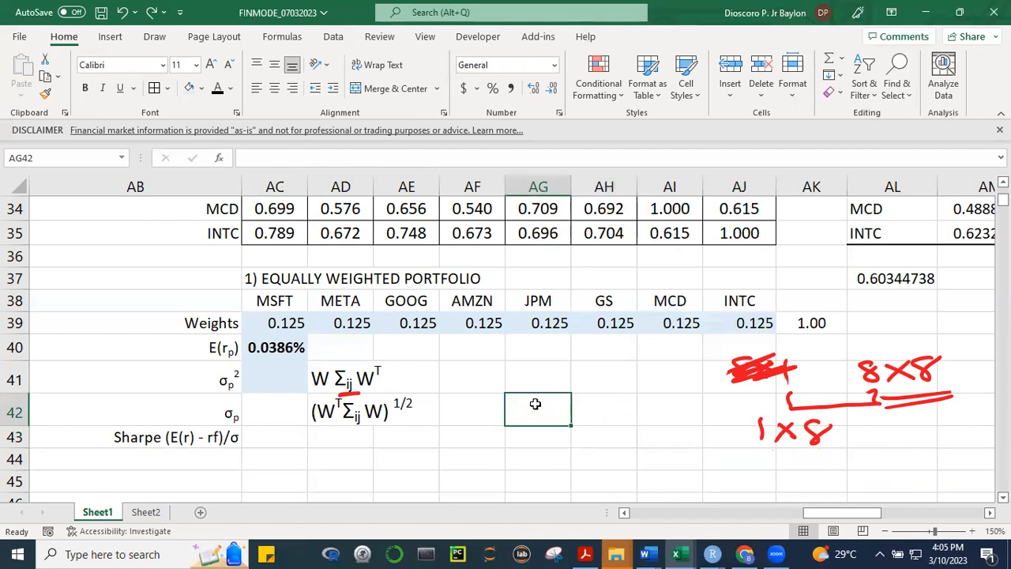
key("ctrl+z")
key("ctrl+z")
key("ctrl+z")
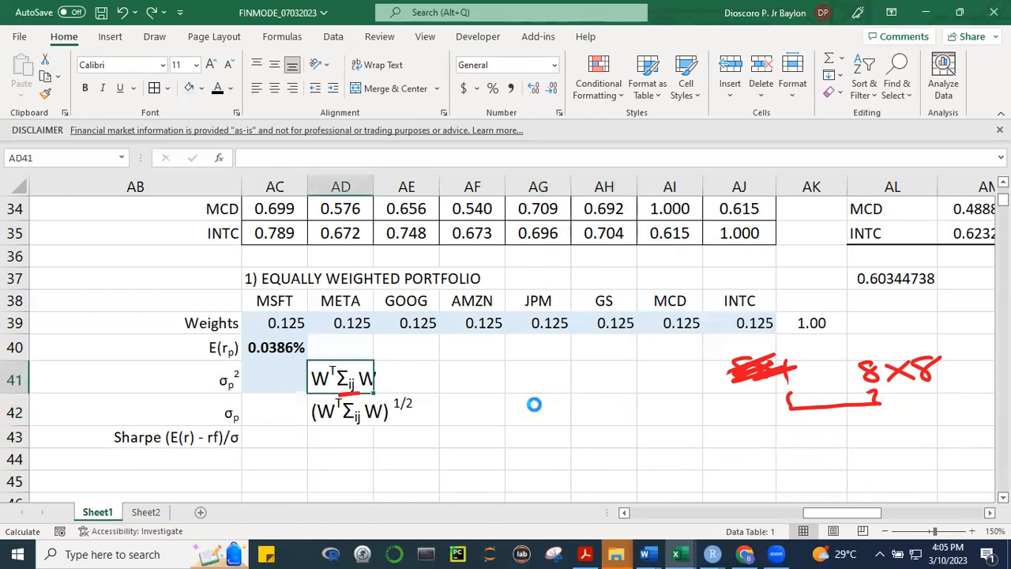
key("ctrl+z")
left_click(577, 387)
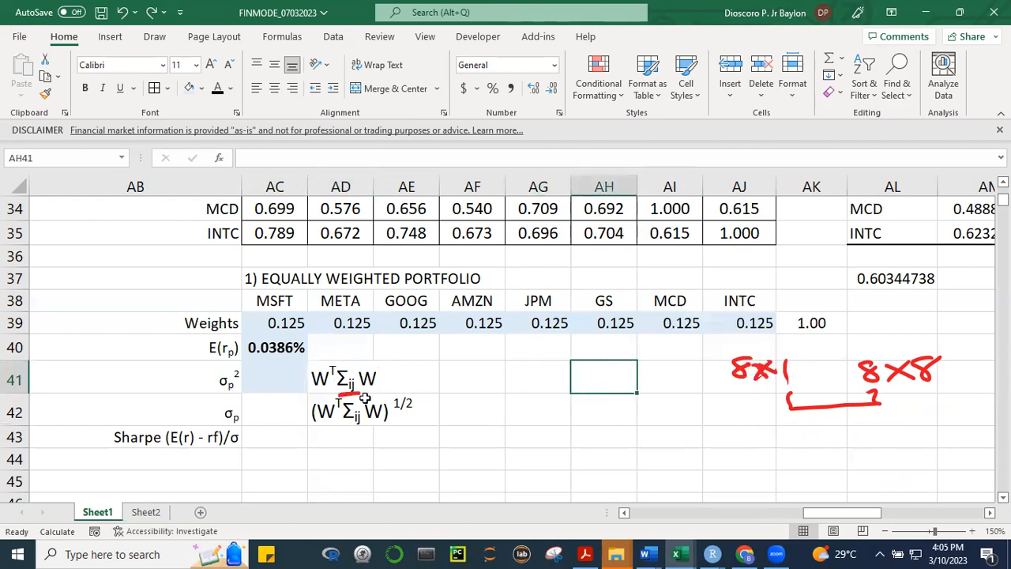
left_click(286, 378)
type("=")
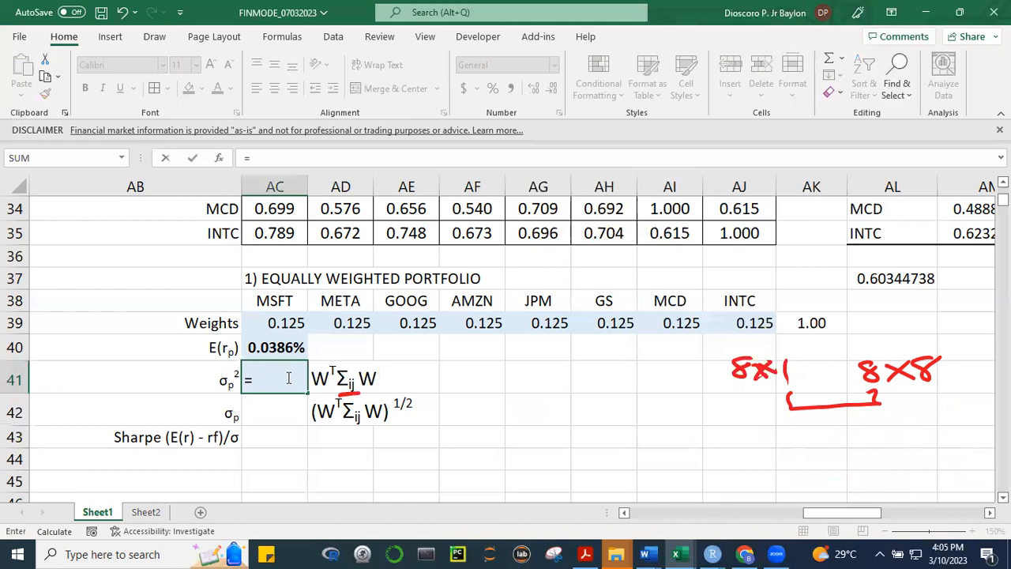
type("MM")
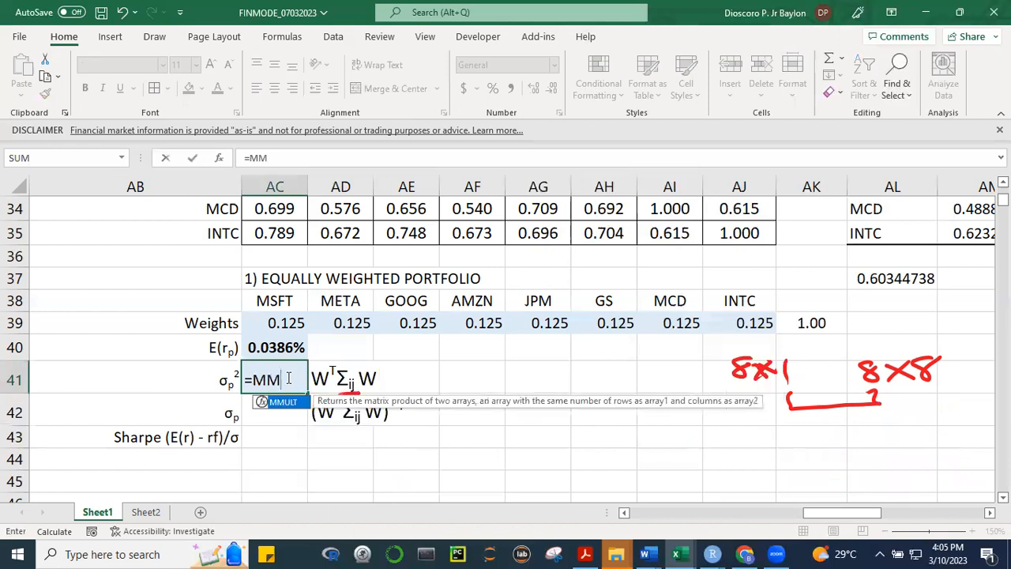
type("ULT(")
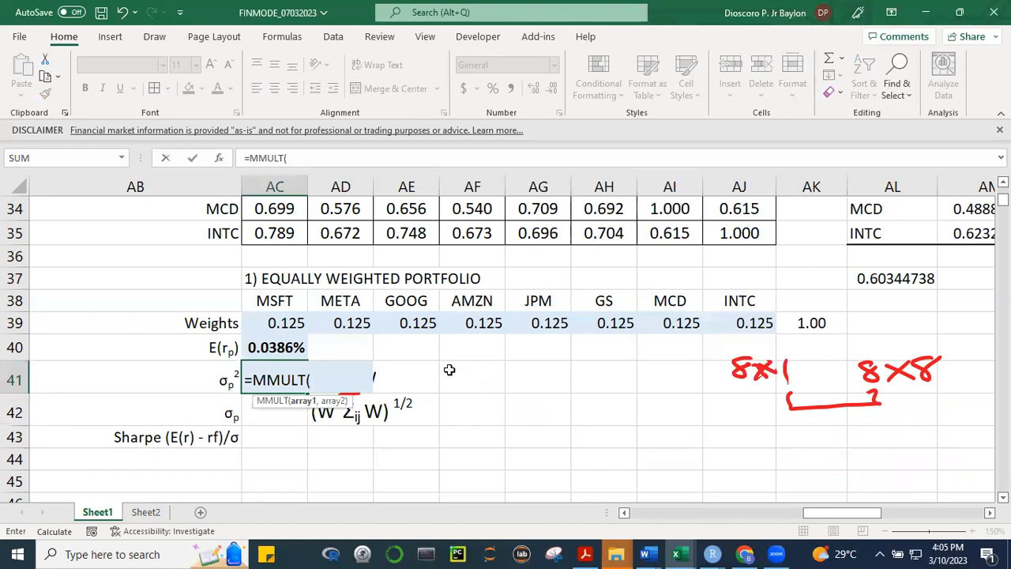
key("Escape")
left_click(497, 404)
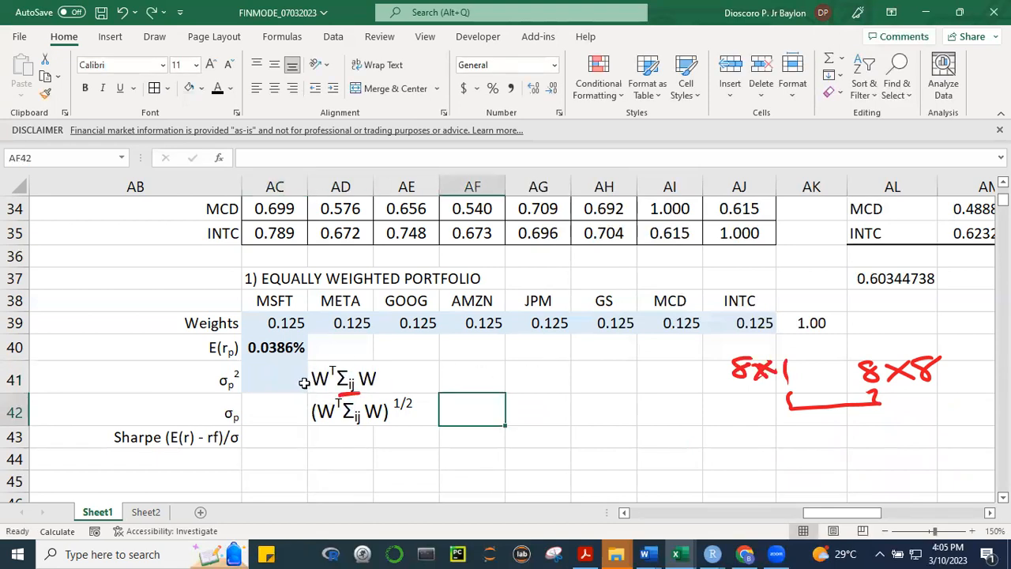
Copy the variance formula note from AD41 to AG41
left_click(344, 365)
key("ctrl+c")
left_click(543, 392)
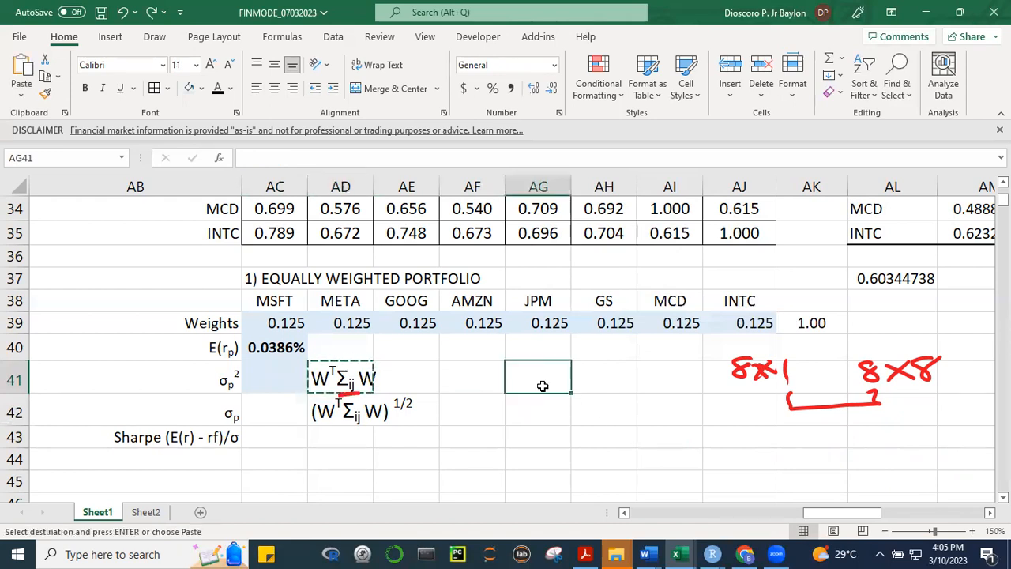
key("Return")
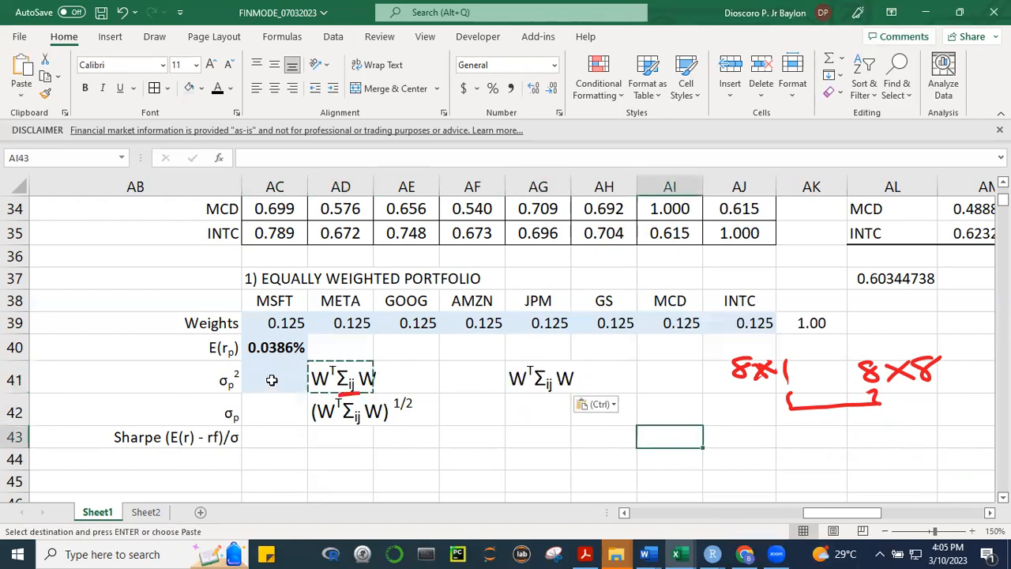
Start an MMULT formula in the portfolio variance cell AC41 with TRANSPOSE of the weights AC39:AJ39 as its first array
left_click(270, 380)
type("=mm")
key("BackSpace")
key("BackSpace")
type("MMU")
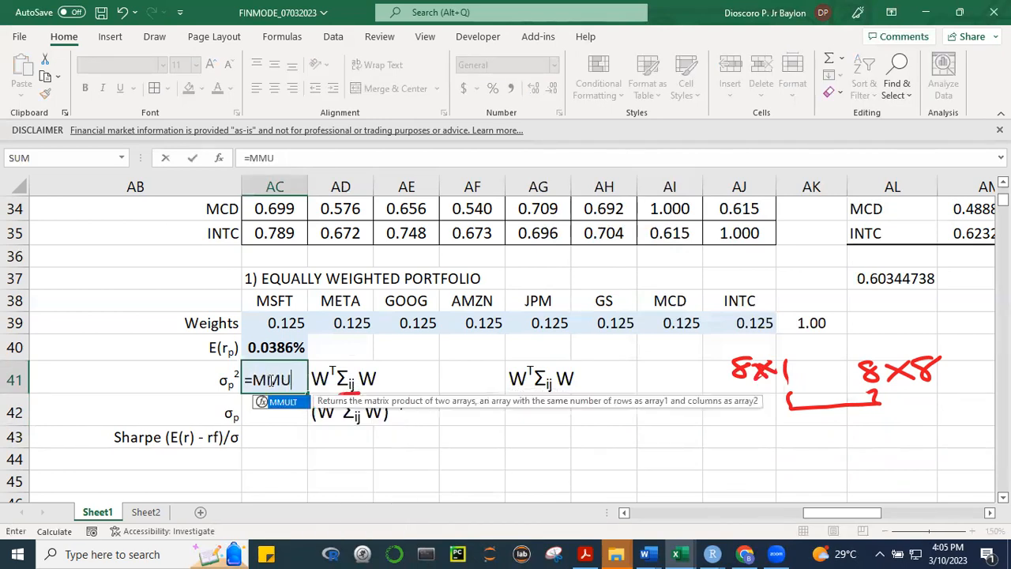
type("LT(")
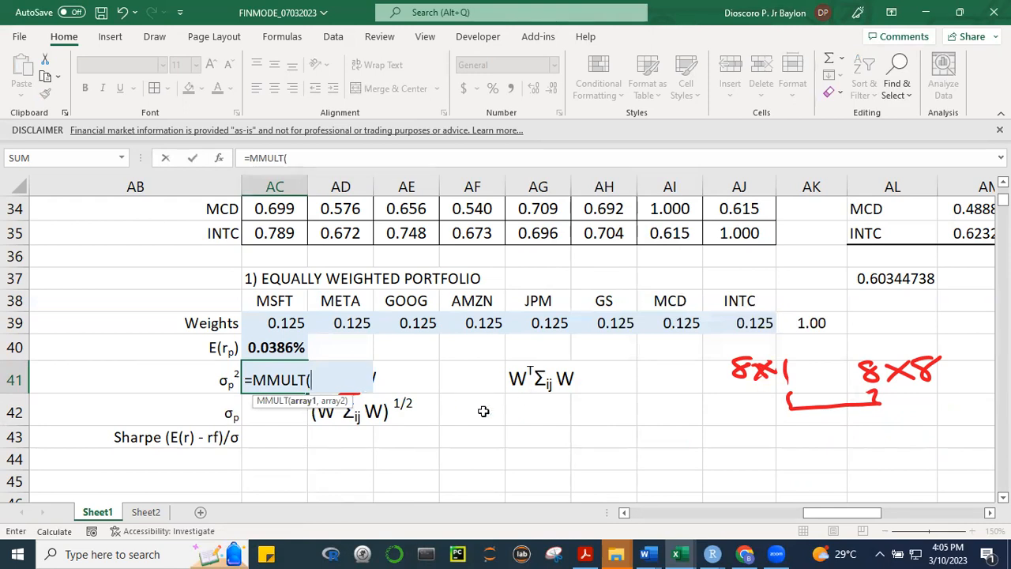
type("TRAN")
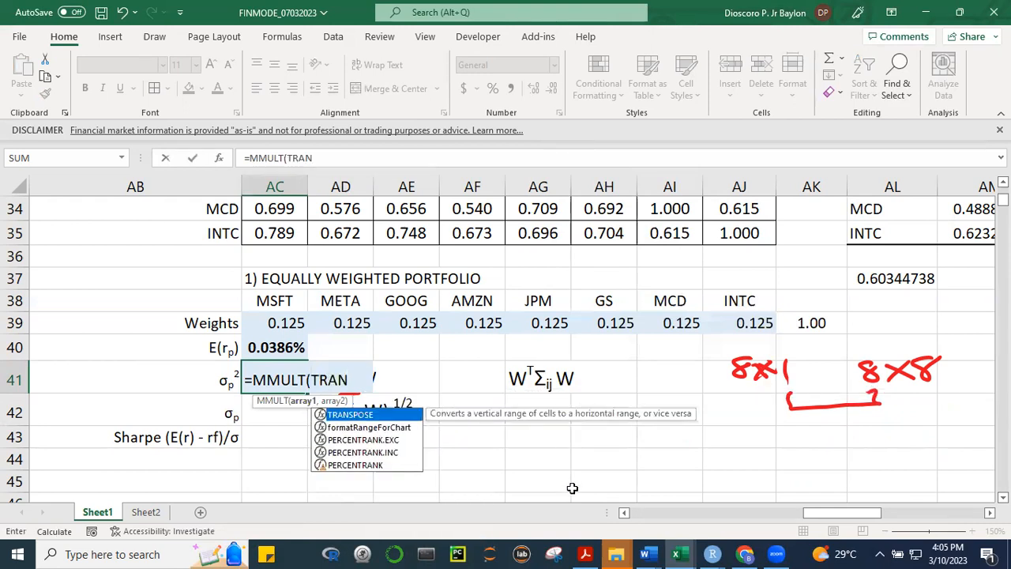
key("Tab")
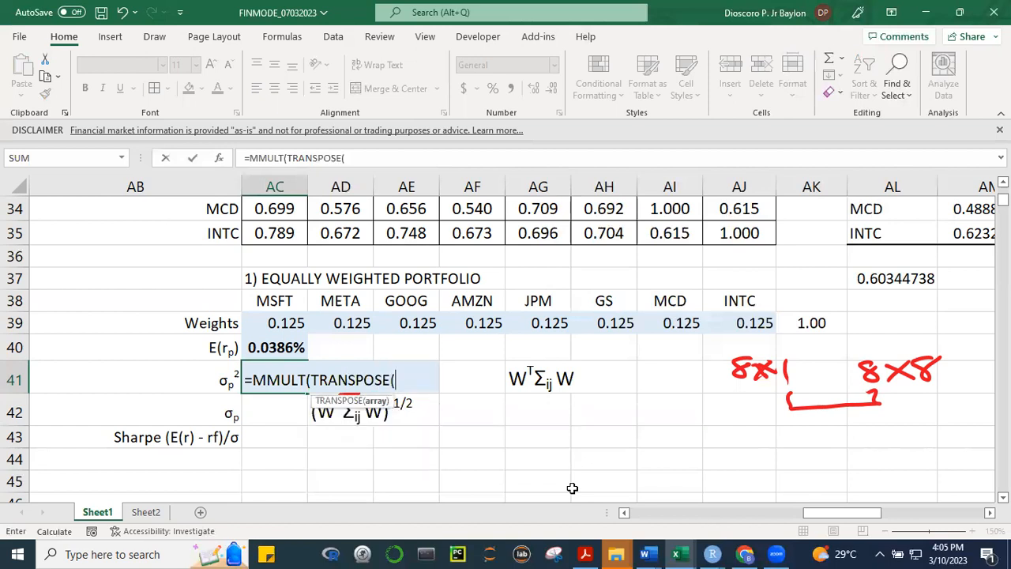
left_click_drag(292, 328, 746, 322)
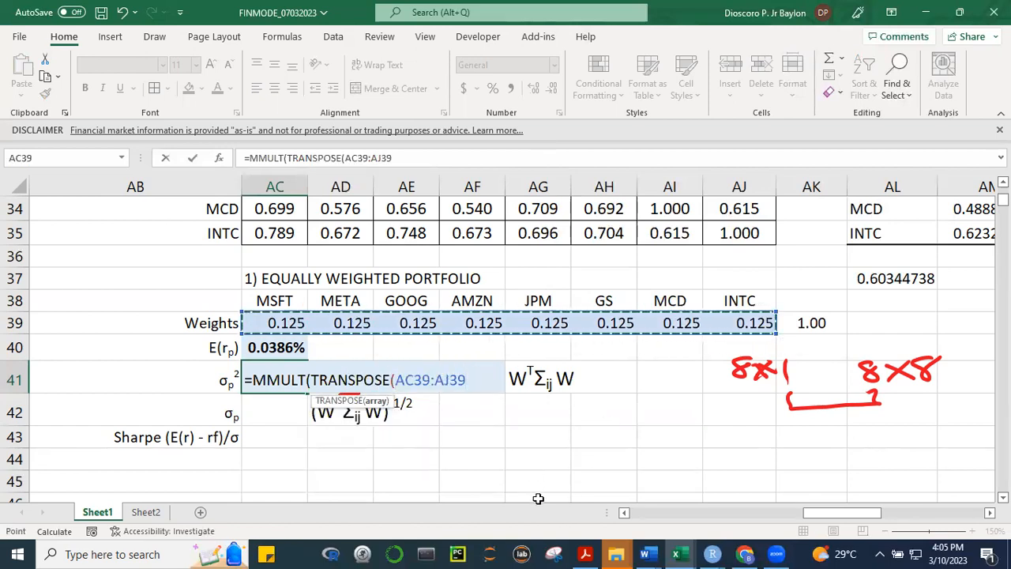
Complete the MMULT formula in AC41 with the named range VarCovar as its second array
type("),")
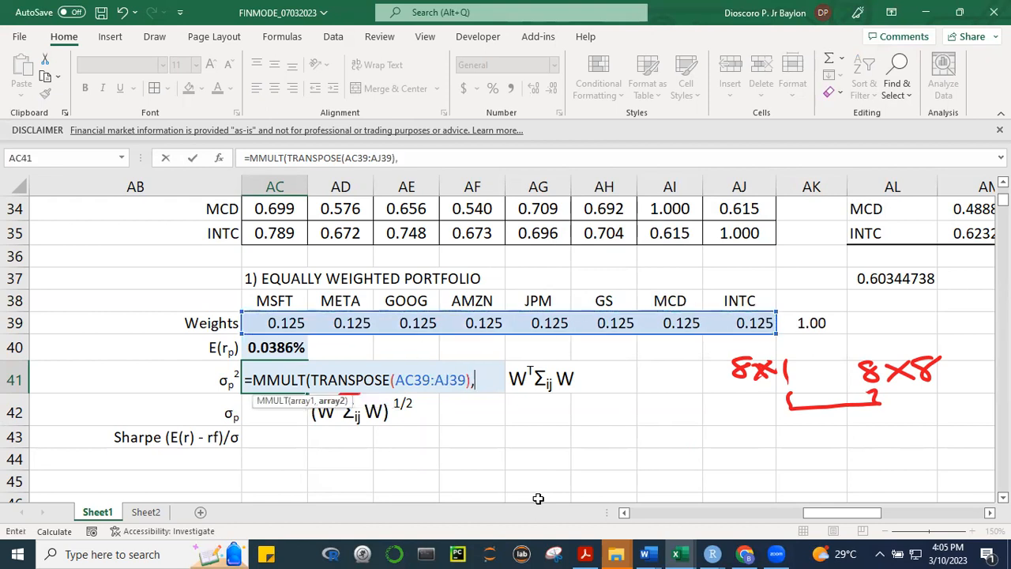
type("VAR")
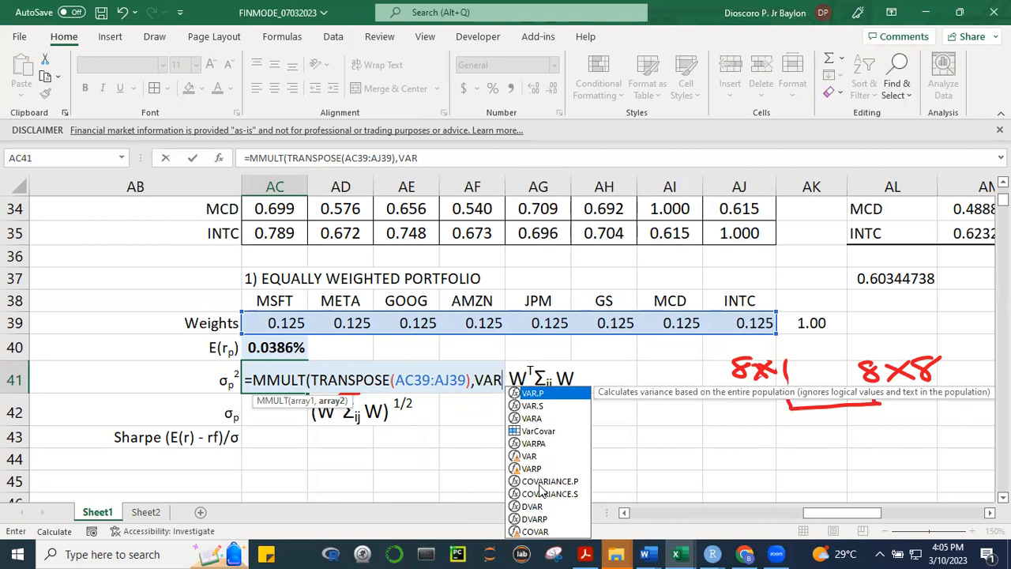
type("CO")
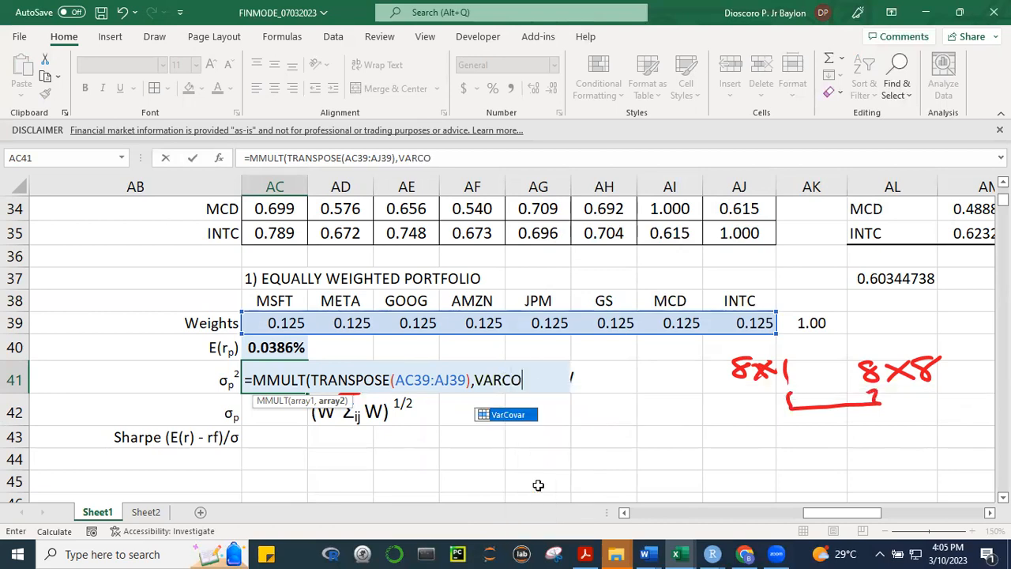
key("Tab")
type(")")
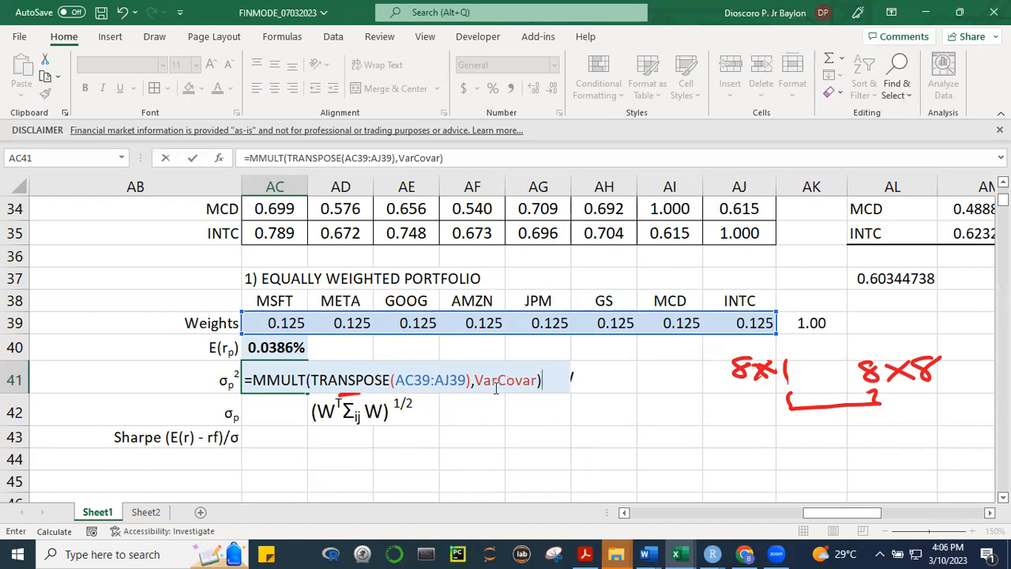
Nest the AC41 formula in an outer MMULT with the weights AC39:AJ39 as the second array and enter it
left_click(249, 380)
type("MMULT(")
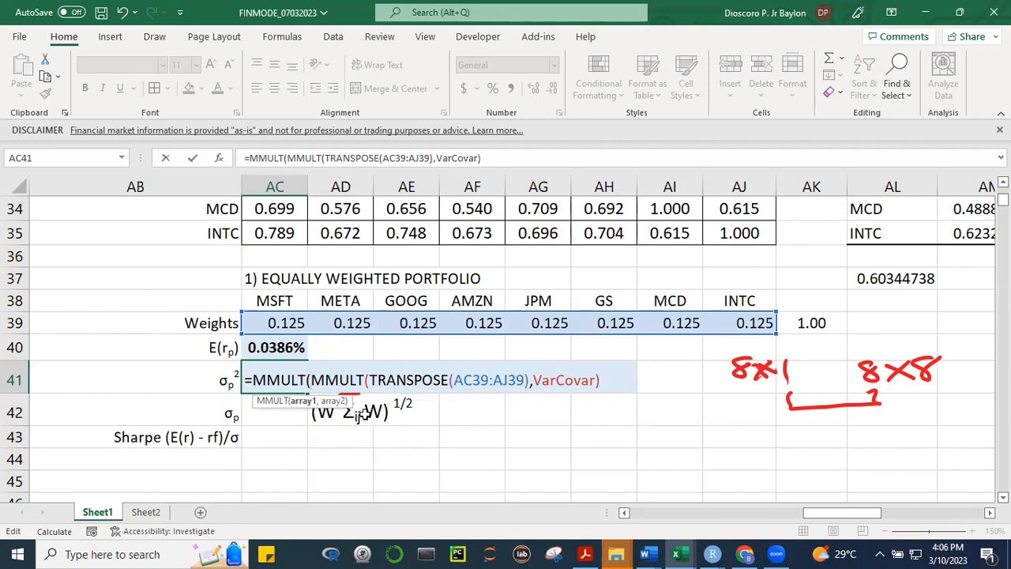
type(",")
left_click_drag(286, 322, 743, 328)
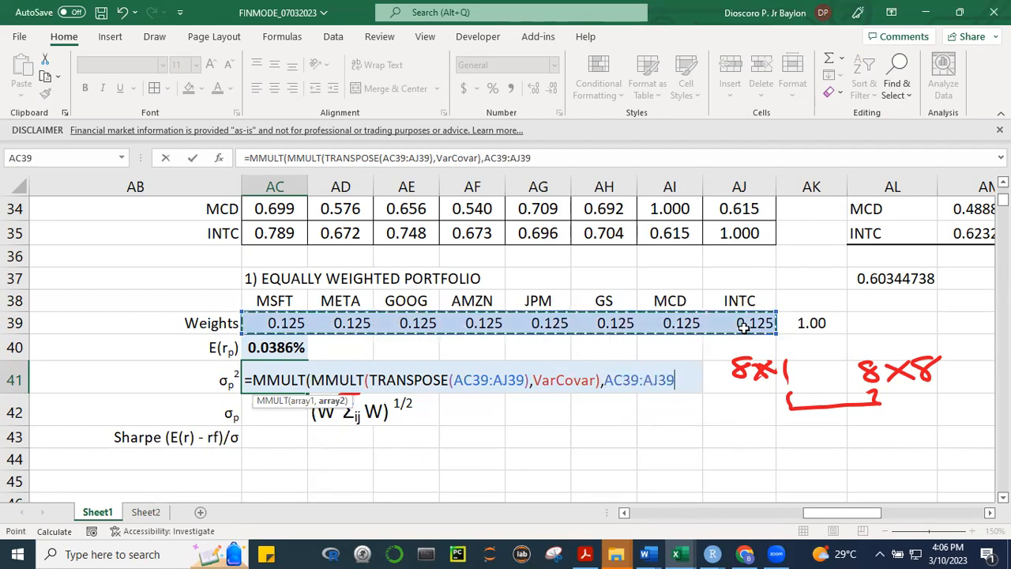
type(")")
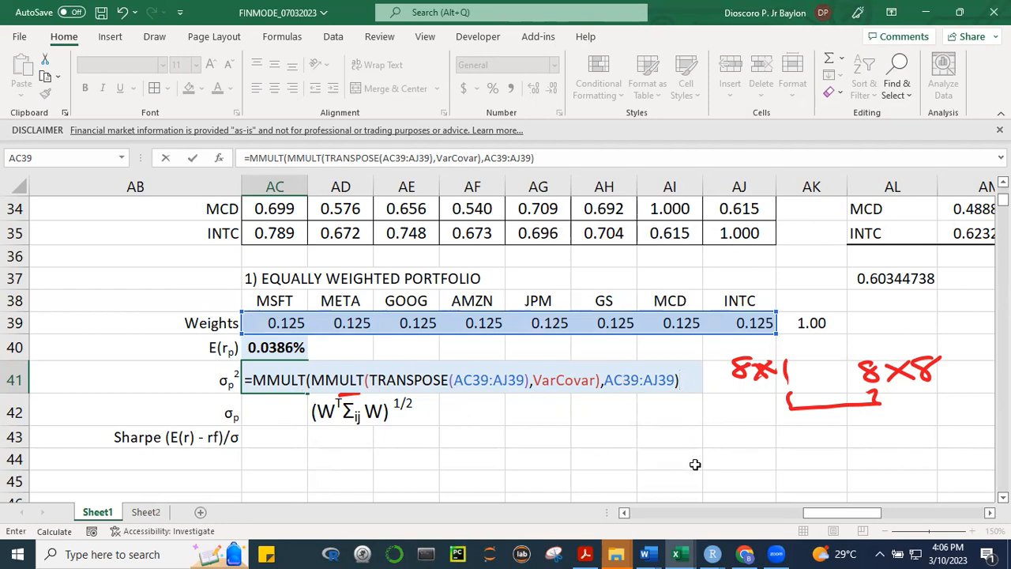
key("ctrl+Return")
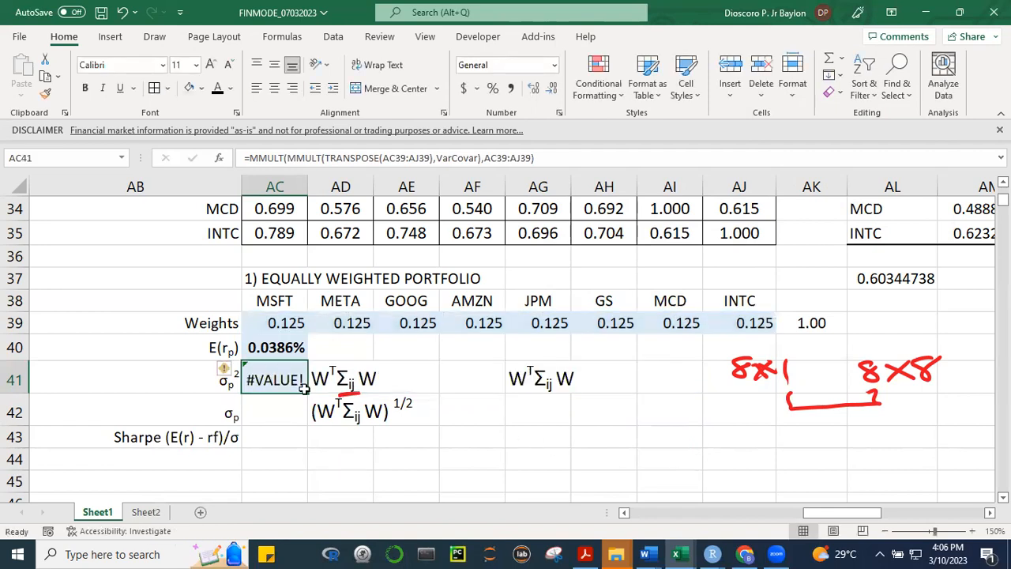
Check the inner MMULT and weights arguments of the AC41 variance formula and re-enter it as an array formula
key("F2")
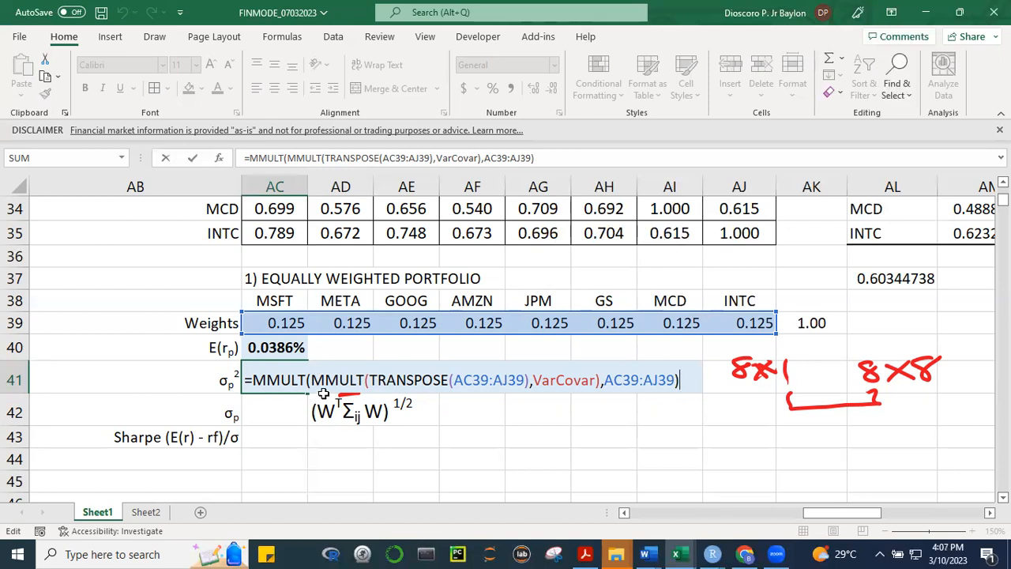
left_click_drag(312, 379, 598, 381)
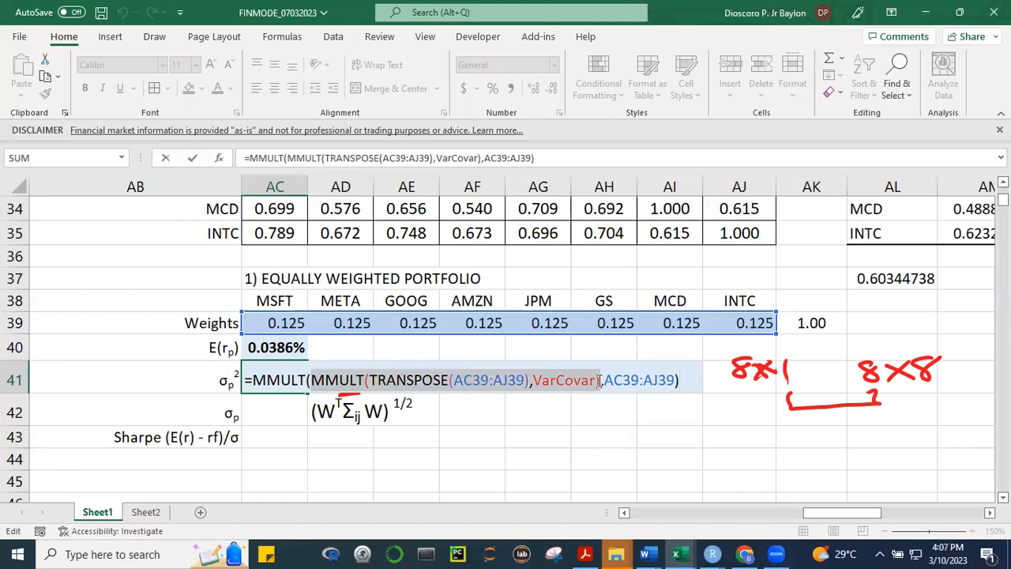
left_click_drag(600, 381, 682, 387)
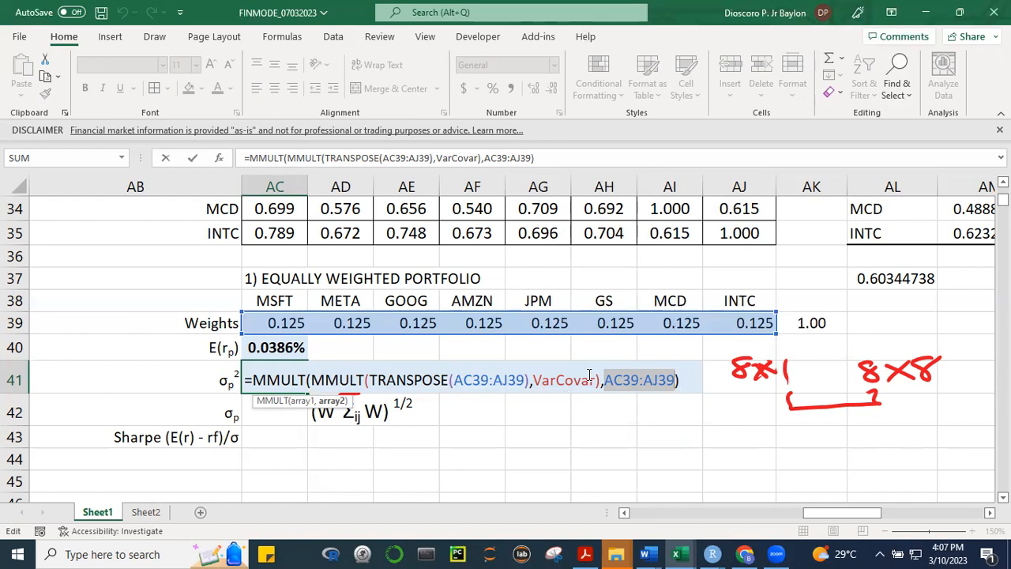
left_click(688, 379)
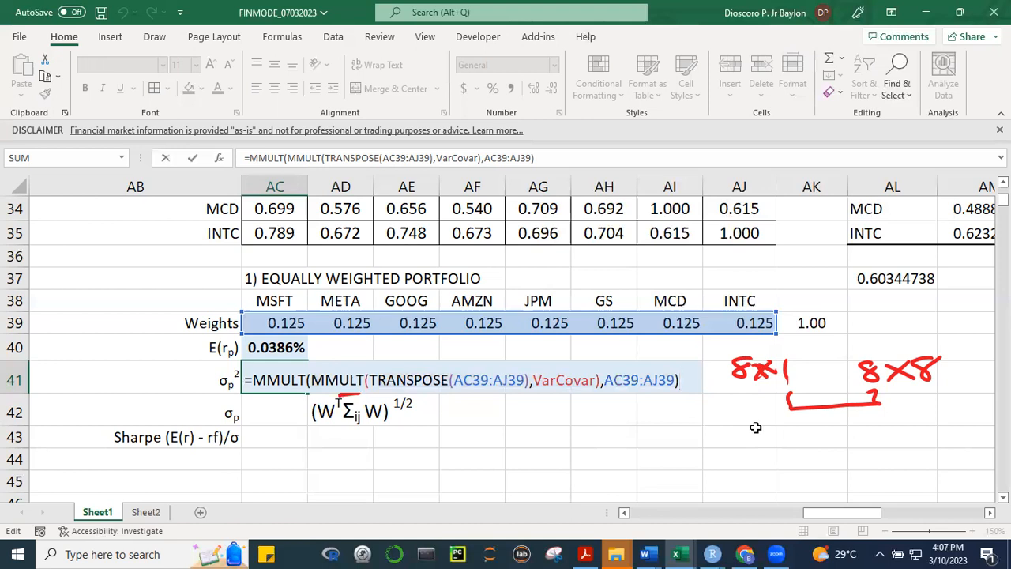
key("ctrl+shift+Return")
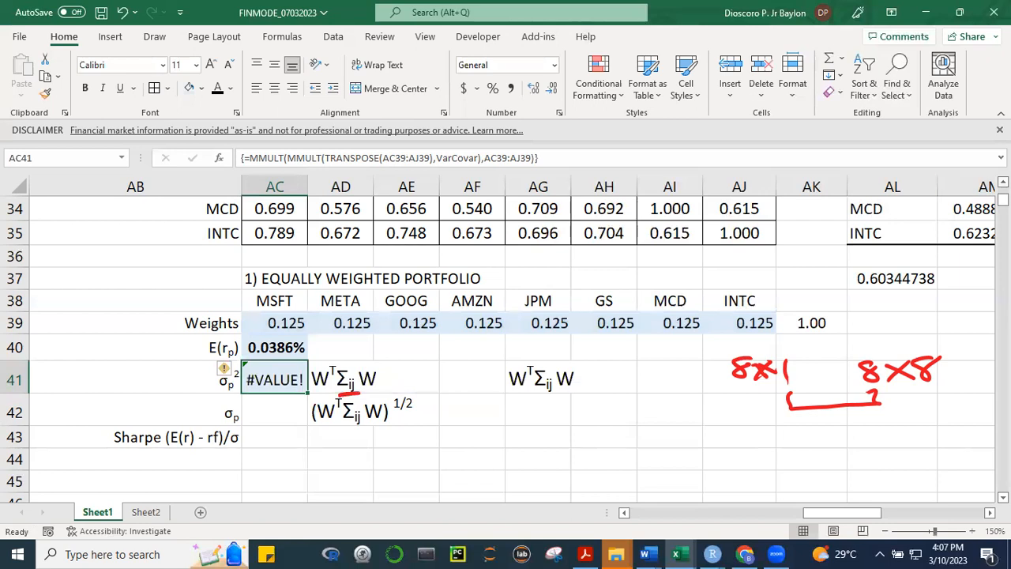
scroll(505, 340, "up", 1)
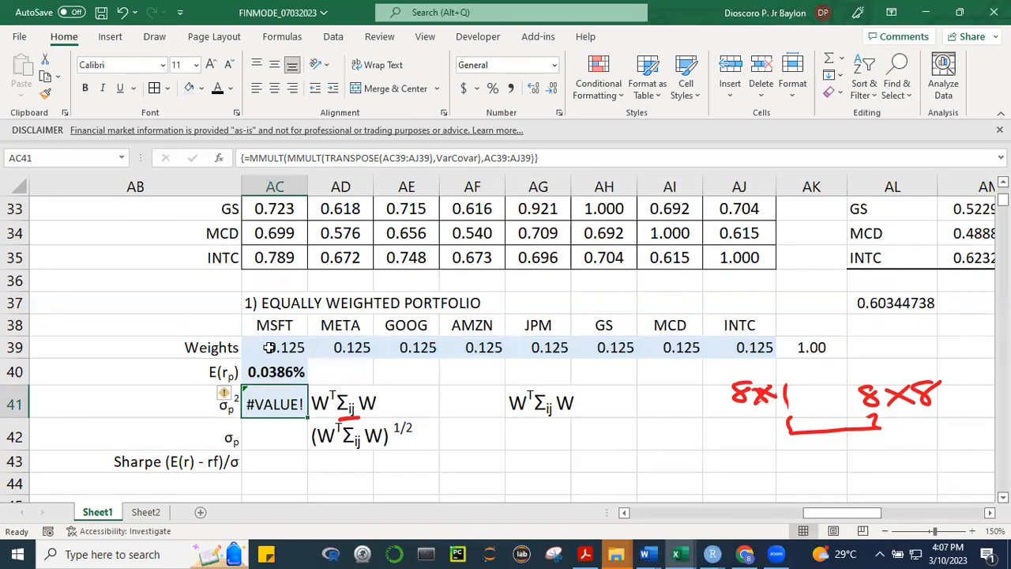
scroll(506, 339, "up", 5)
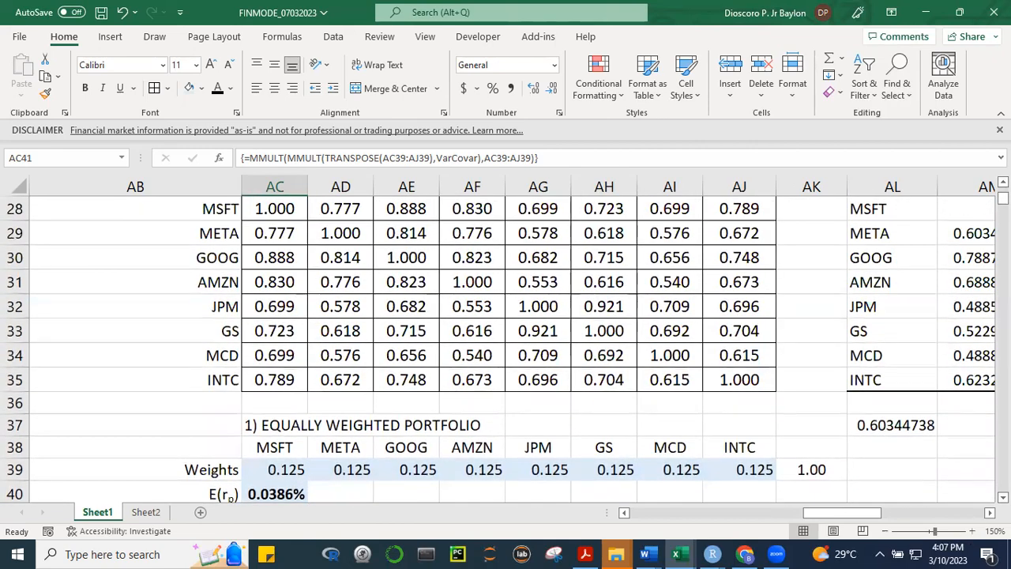
scroll(506, 339, "down", 5)
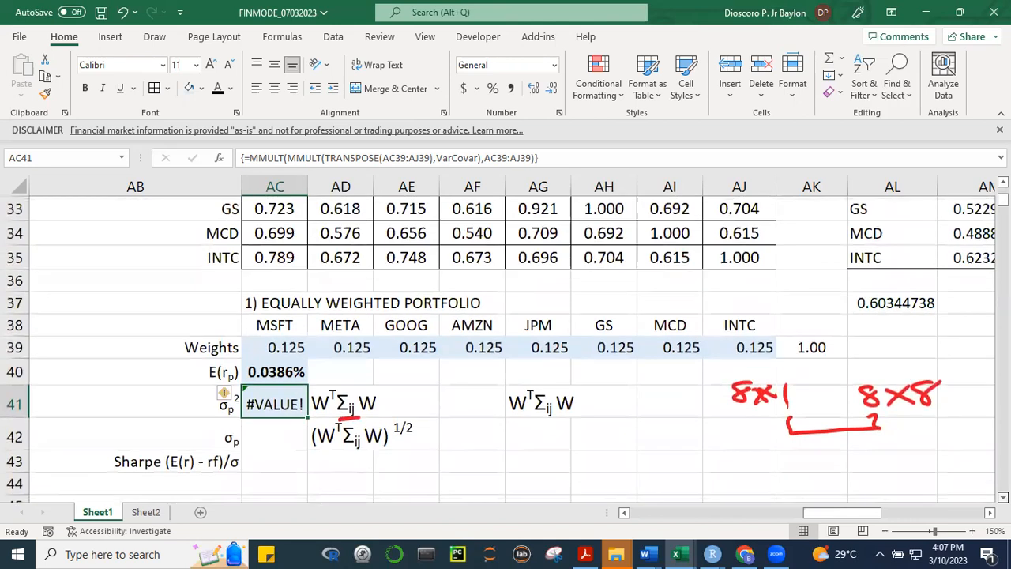
scroll(507, 447, "down", 1)
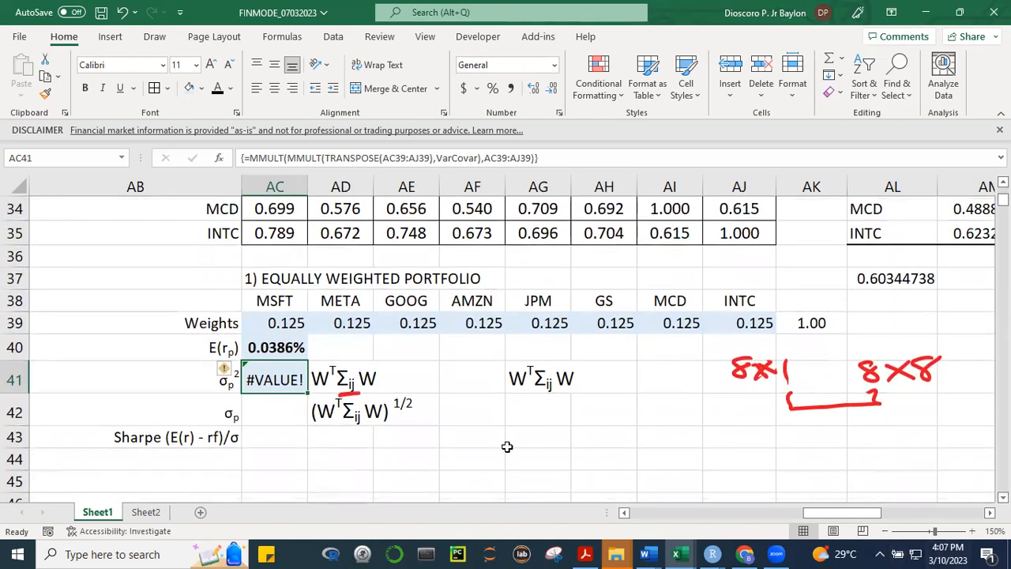
Open the workbook "PORTFOLIO optimization, efficient frontier" from the FINMODE folder
left_click(464, 123)
left_click(679, 552)
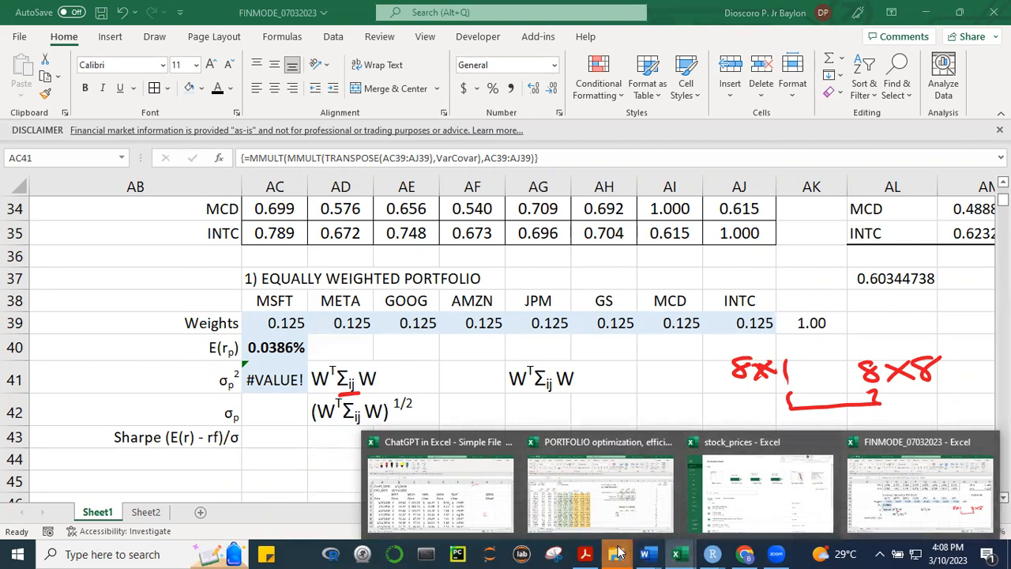
mouse_move(606, 540)
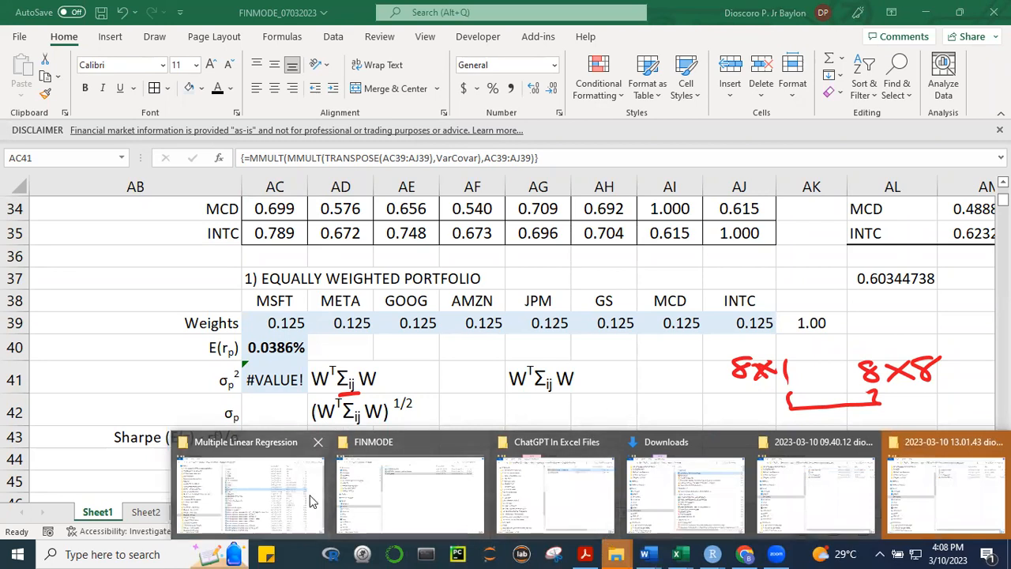
left_click(484, 517)
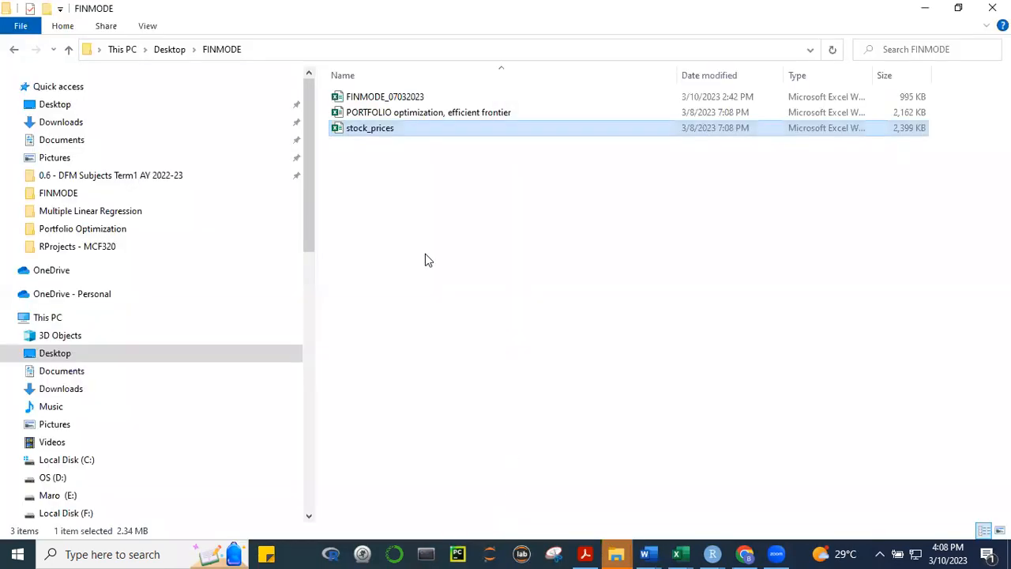
double_click(436, 114)
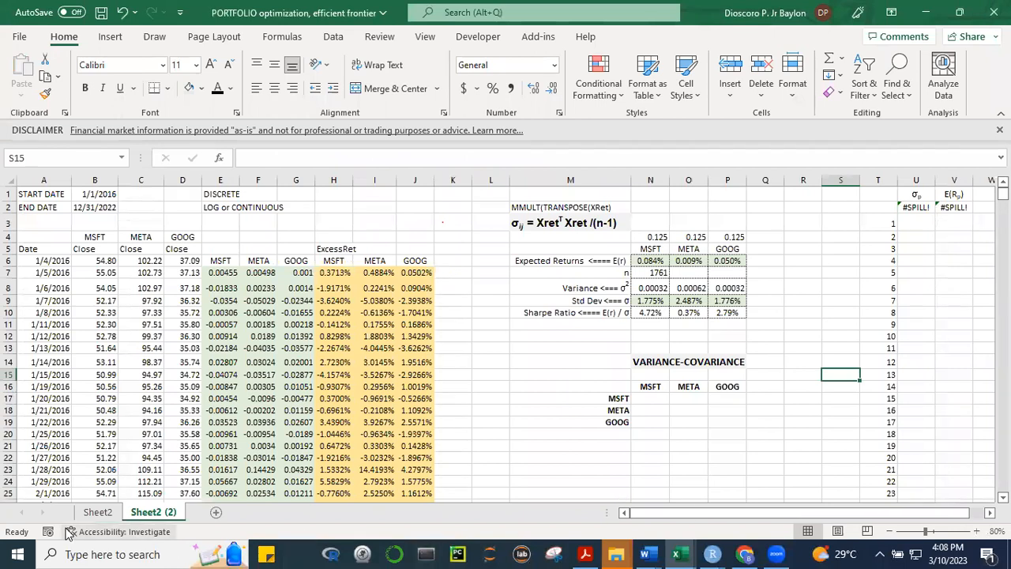
On Sheet2, examine the standard deviation formula of the equally weighted portfolio in AC48
left_click(97, 512)
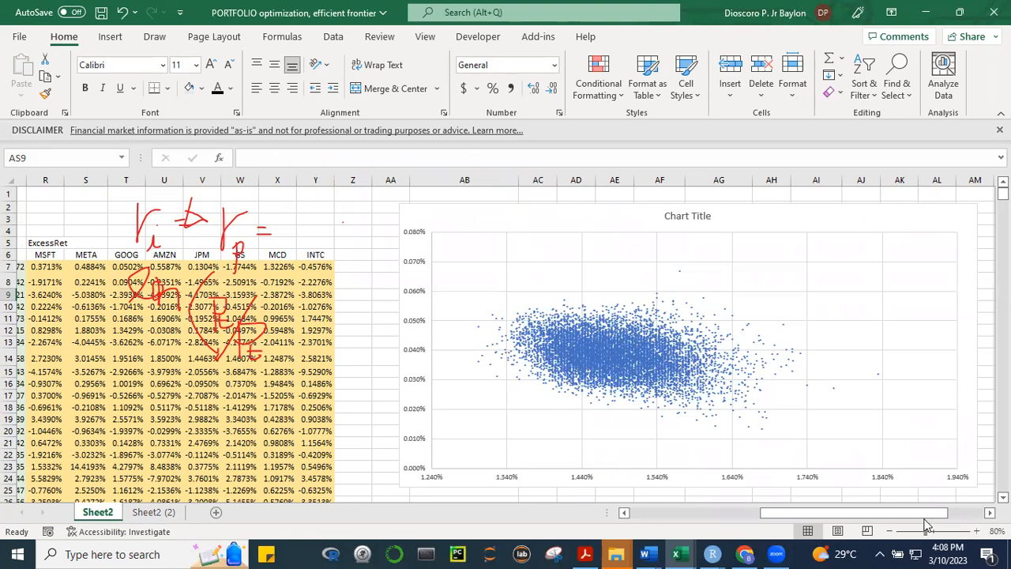
mouse_move(919, 514)
left_mouse_down()
mouse_move(824, 515)
mouse_move(916, 512)
left_mouse_up()
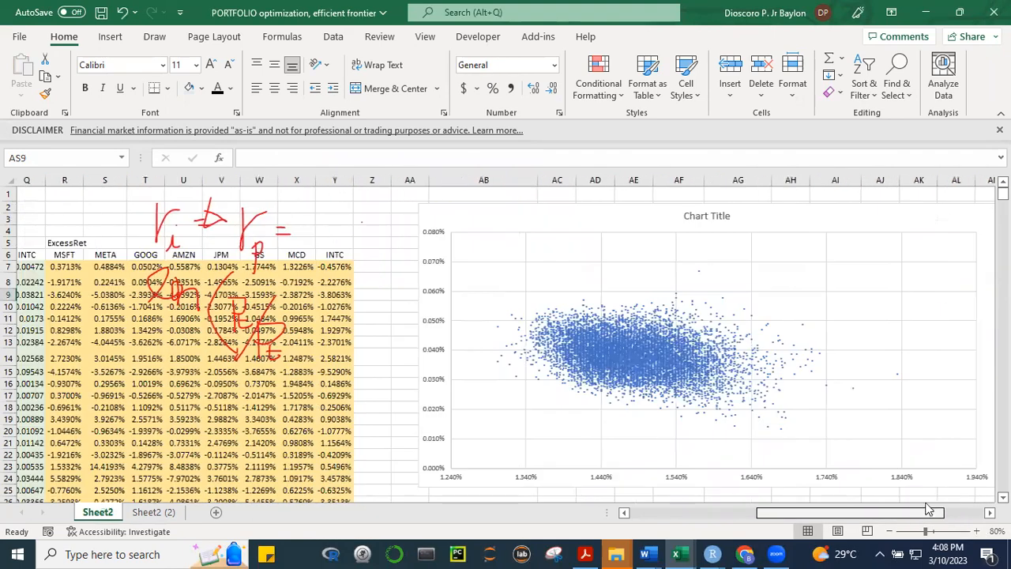
left_click_drag(1003, 193, 1003, 192)
scroll(505, 340, "down", 6)
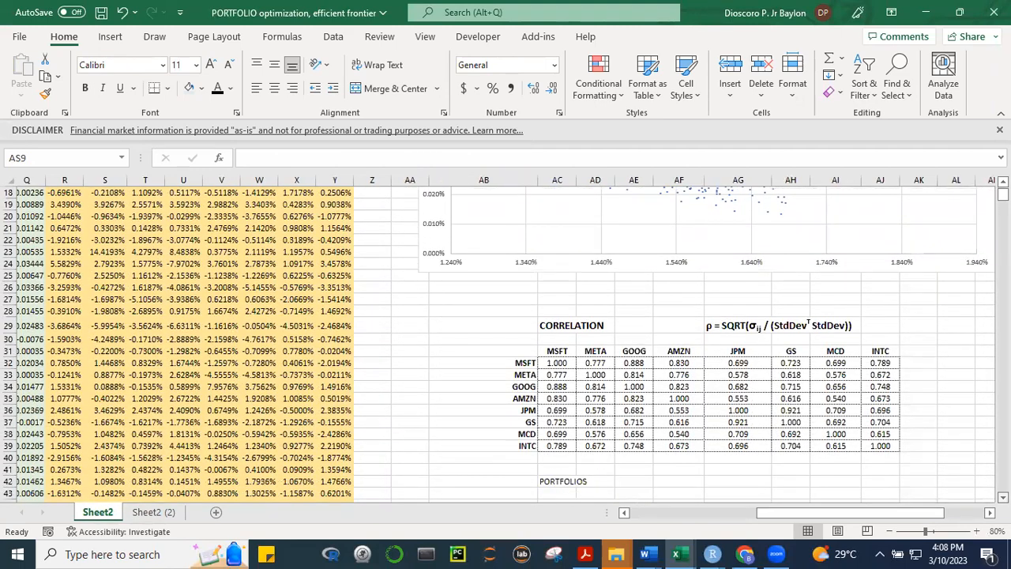
scroll(505, 344, "down", 6)
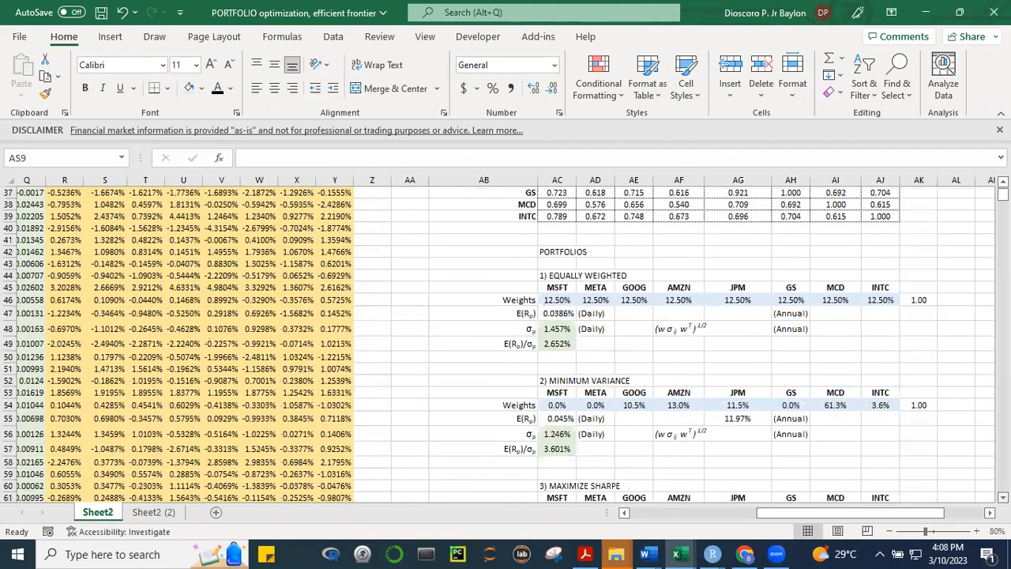
scroll(640, 312, "down", 1)
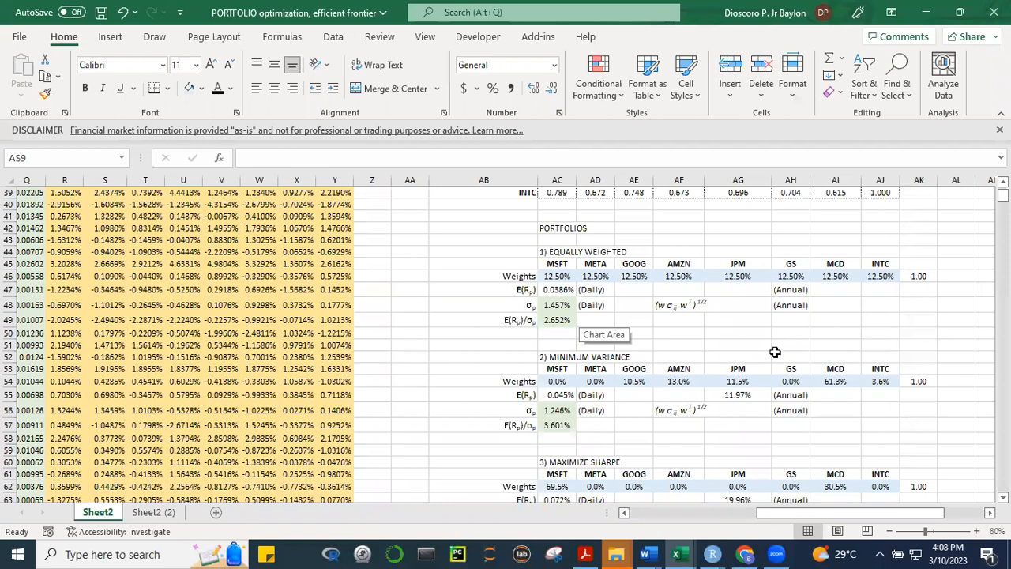
left_click(556, 306)
key("F2")
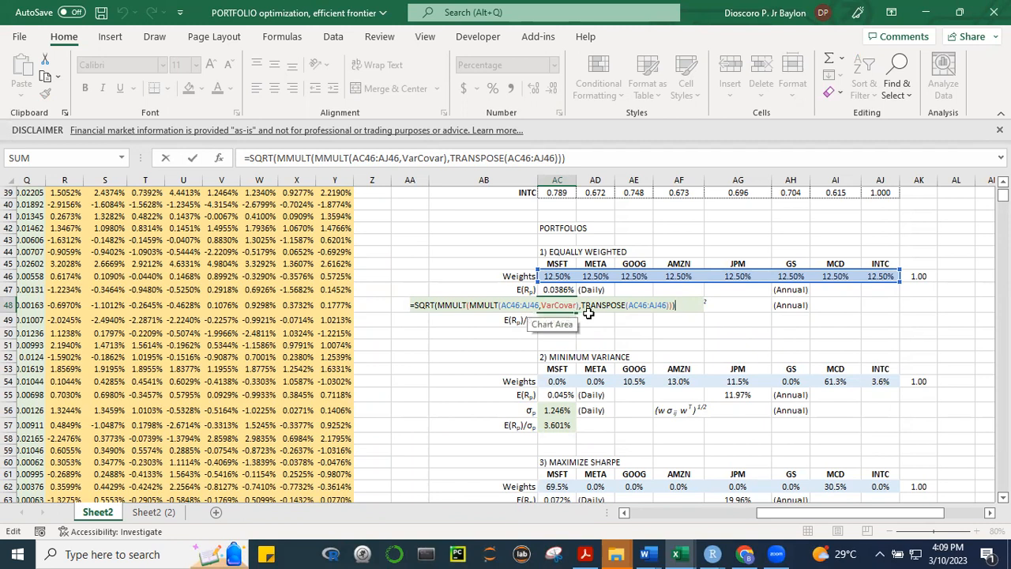
key("ctrl+Return")
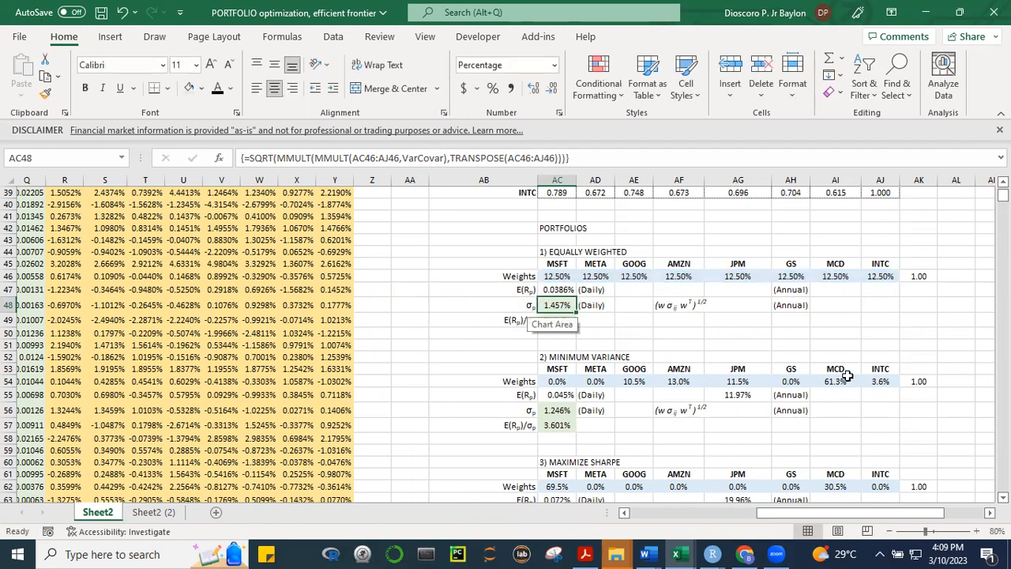
Look over the portfolio blocks on Sheet2 and the scatter chart with its σp and E(Rp) columns
left_click(914, 332)
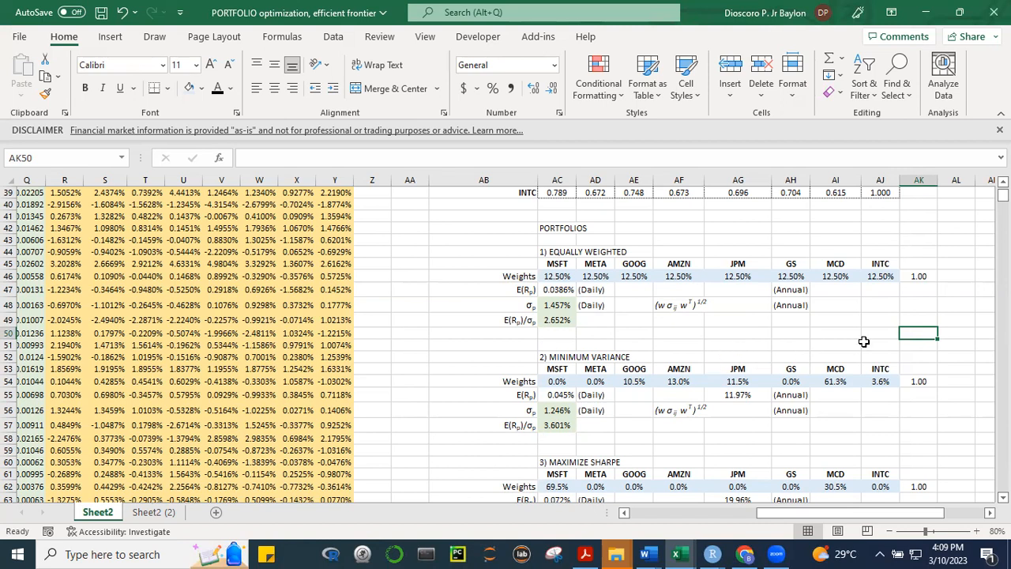
left_click(719, 346)
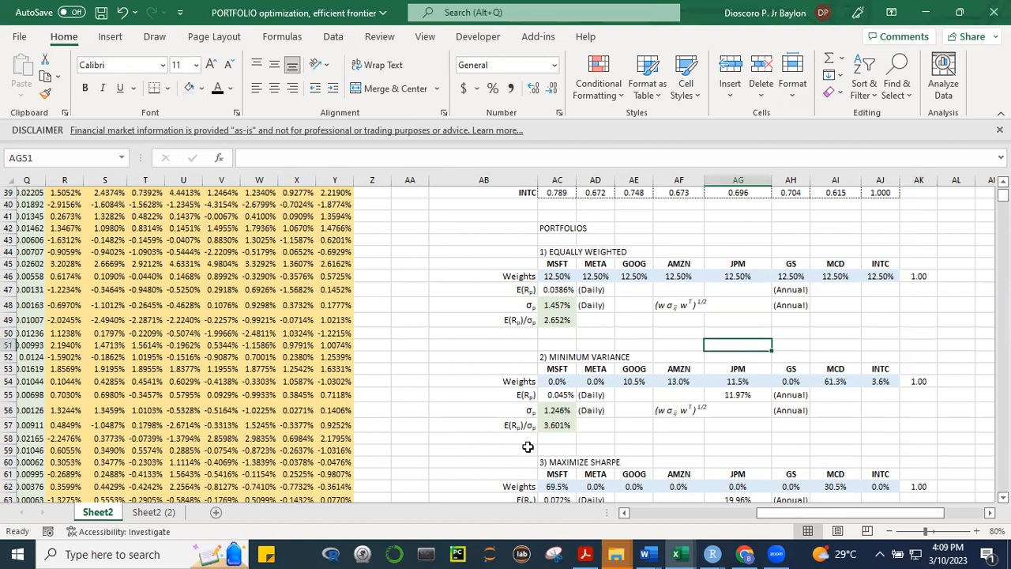
left_click_drag(876, 514, 920, 508)
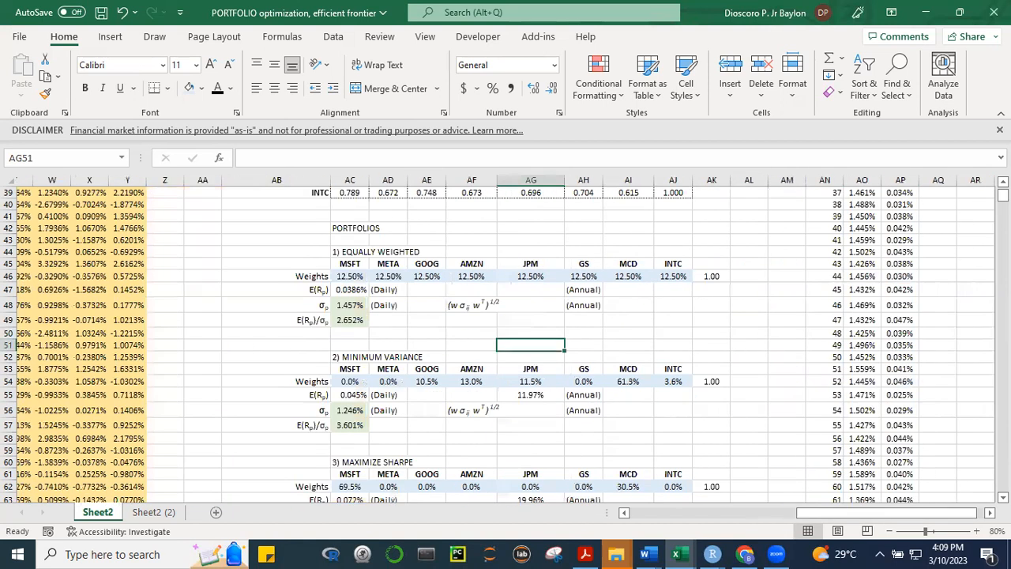
left_click_drag(1003, 195, 1002, 195)
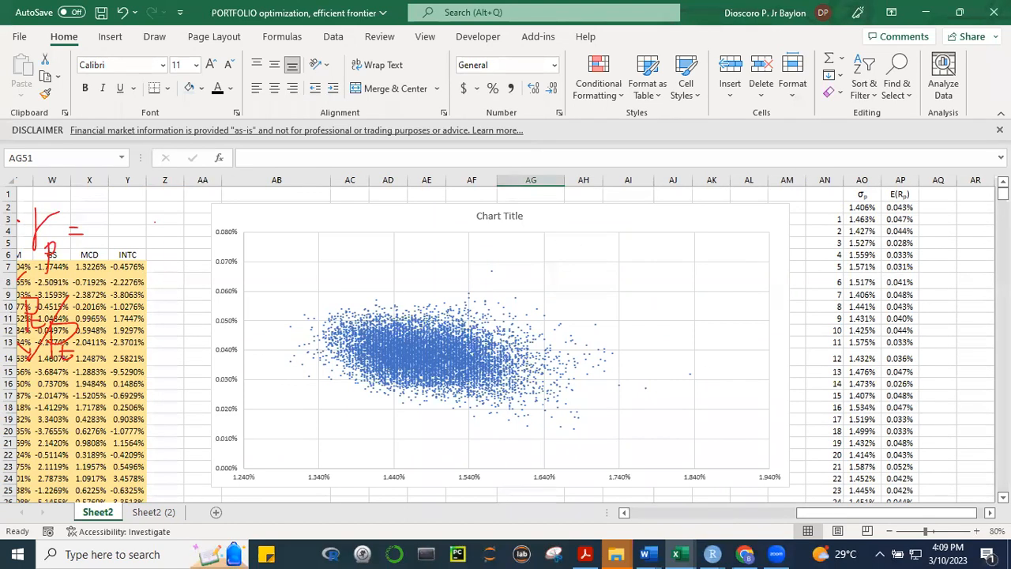
Switch to the course modules page in Chrome
mouse_move(749, 553)
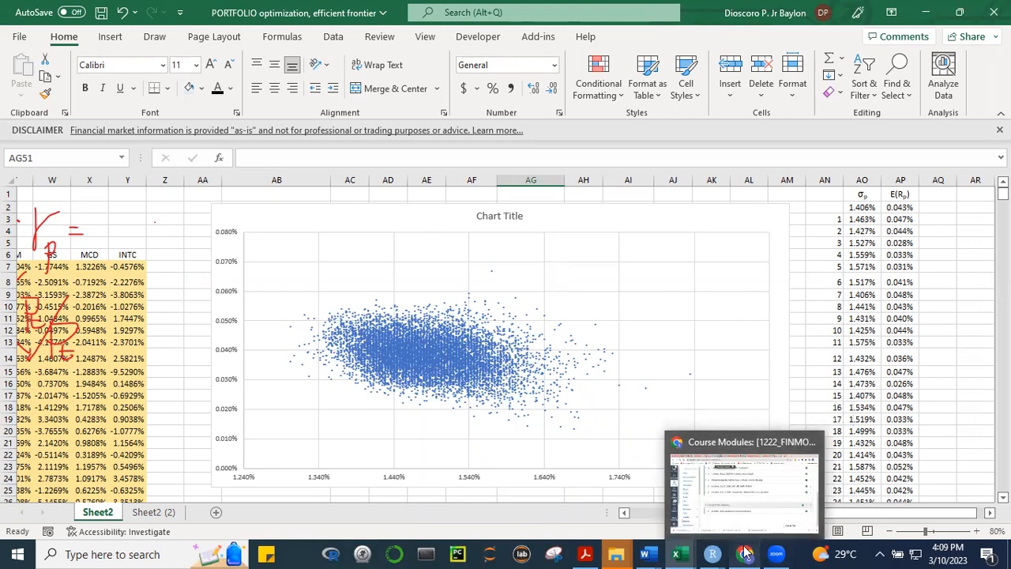
left_click(750, 518)
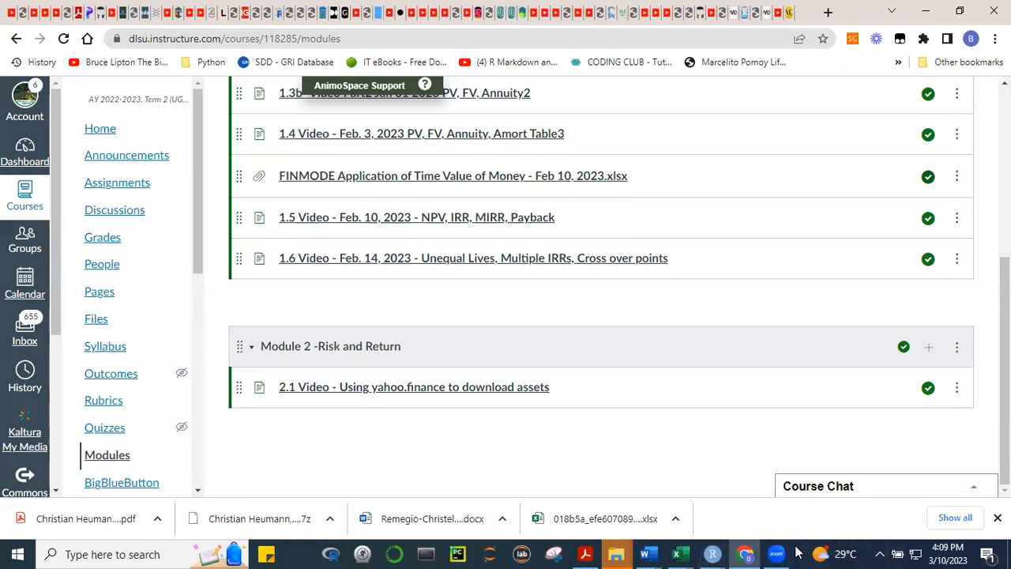